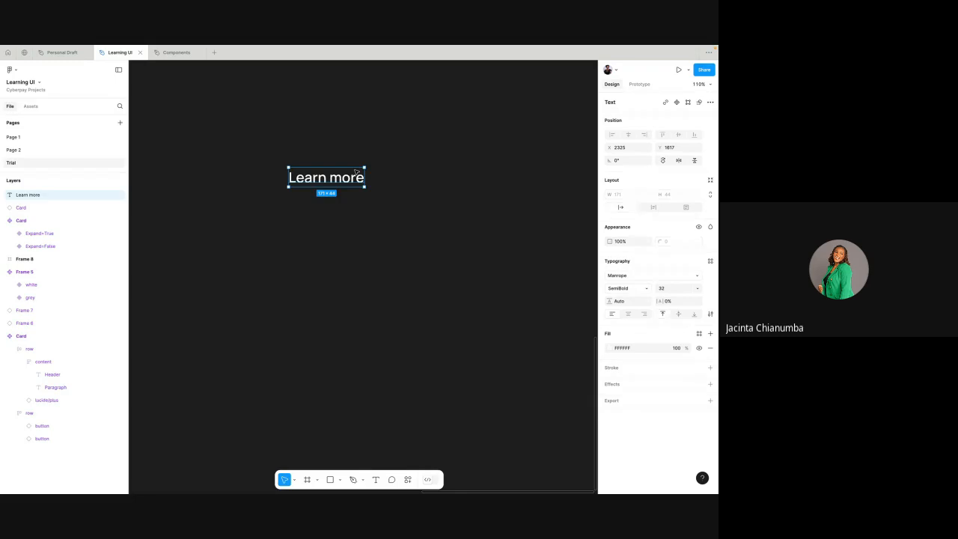
{"action": "scroll", "coordinate": [356, 171], "scroll_direction": "up", "scroll_amount": 3}
{"action": "left_click", "coordinate": [324, 139]}
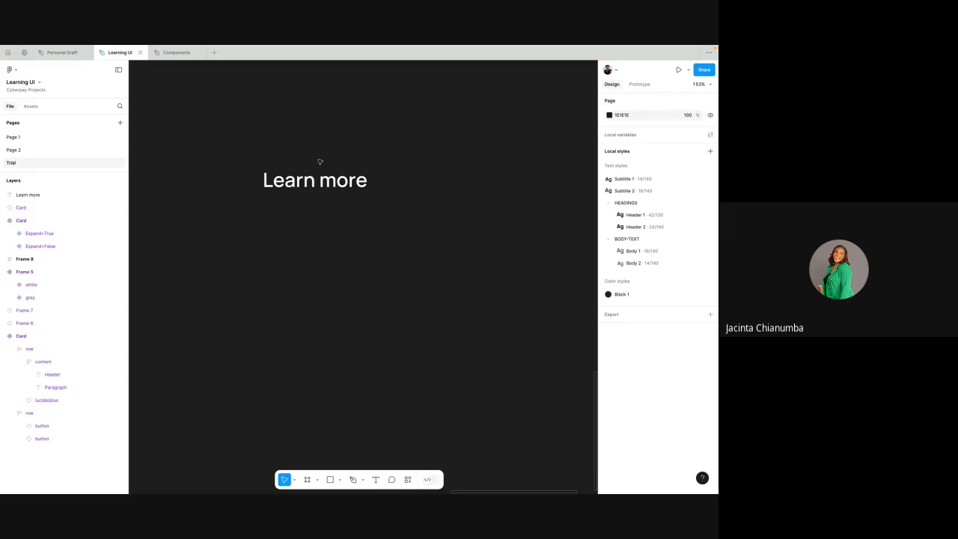
{"action": "left_click", "coordinate": [319, 184]}
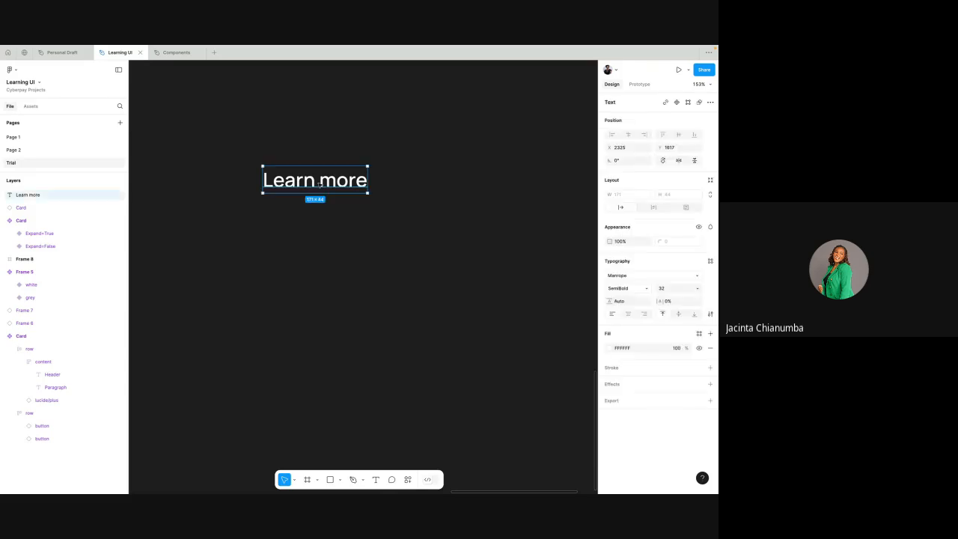
{"action": "left_click", "coordinate": [386, 140]}
{"action": "left_click", "coordinate": [346, 190]}
{"action": "left_click", "coordinate": [387, 142]}
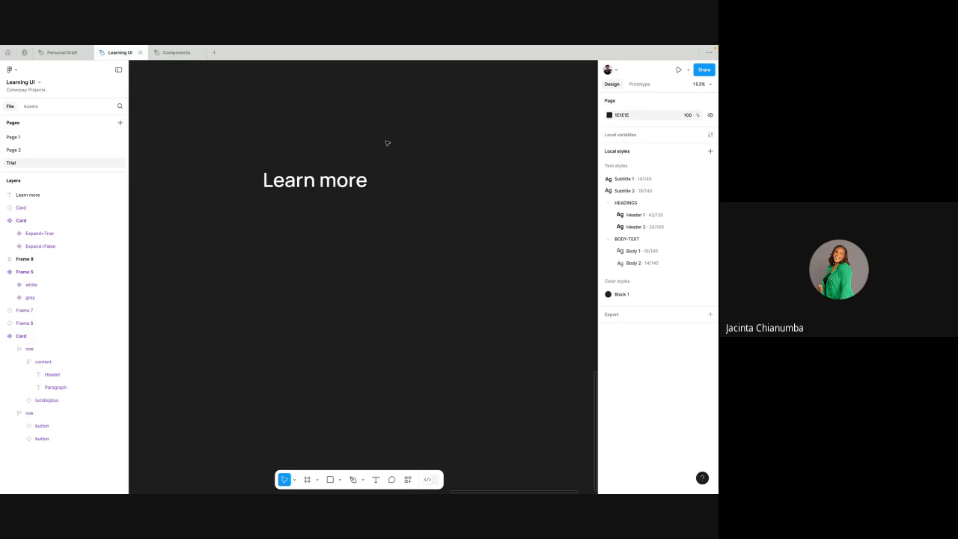
- Turn the "Learn more" text into a component and place four instances of it in a column below
{"action": "left_click", "coordinate": [358, 177]}
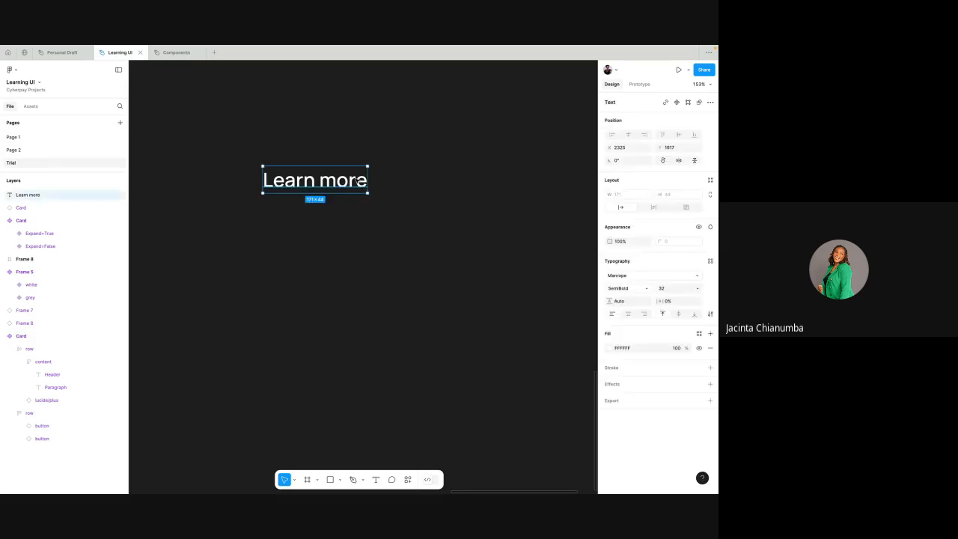
{"action": "right_click", "coordinate": [357, 179]}
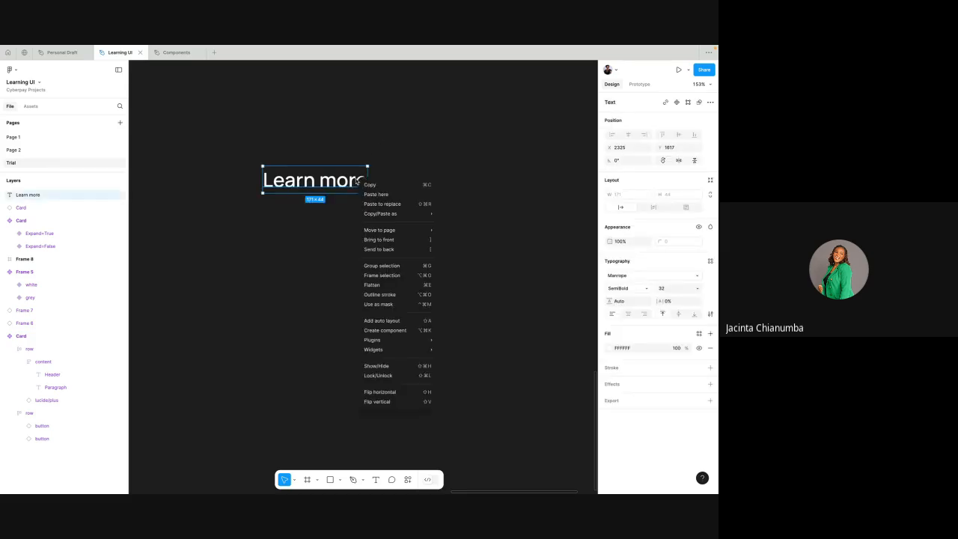
{"action": "left_click", "coordinate": [384, 330]}
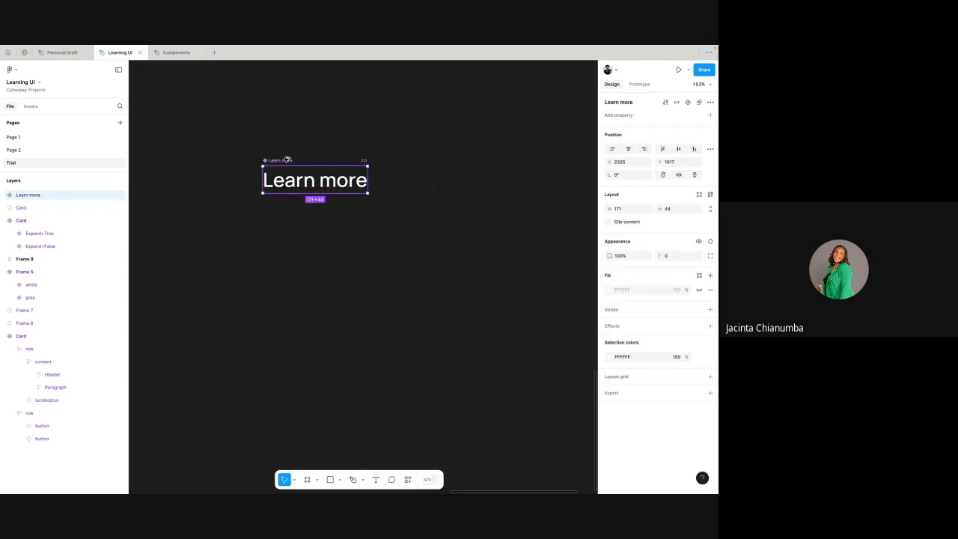
{"action": "left_click_drag", "start_coordinate": [286, 159], "coordinate": [307, 394]}
- Change the text in the main "Learn more" component to "Subscribe"
{"action": "left_click", "coordinate": [321, 186]}
{"action": "left_click", "coordinate": [321, 186]}
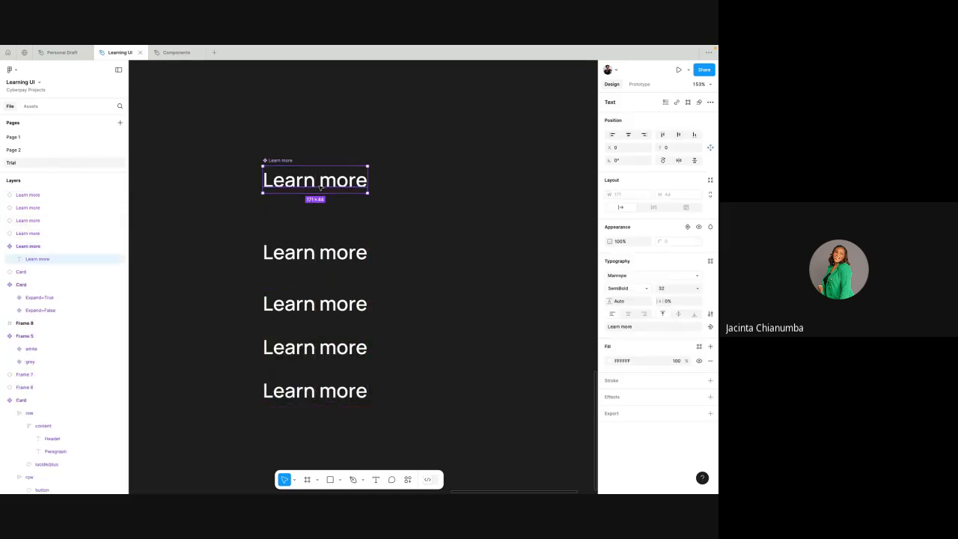
{"action": "double_click", "coordinate": [320, 186]}
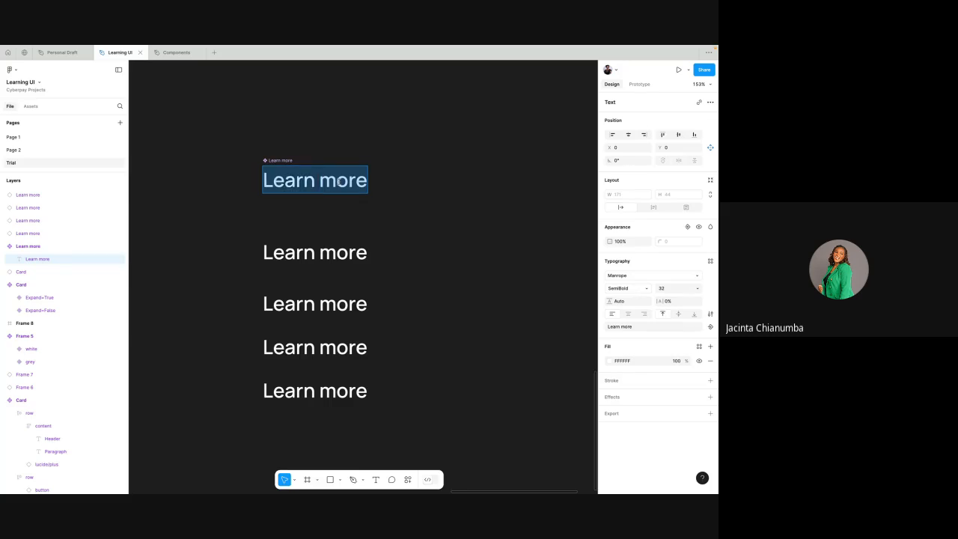
{"action": "type", "text": "Su"}
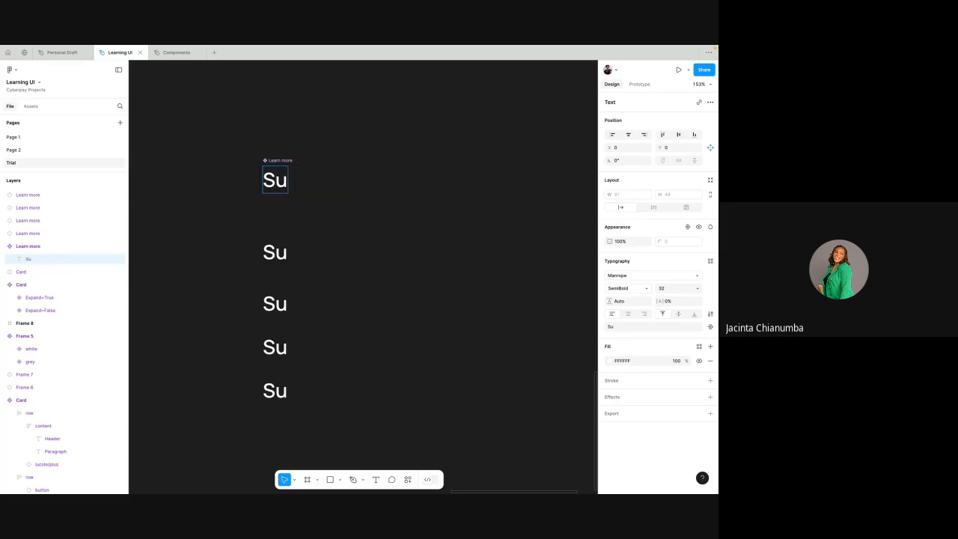
{"action": "type", "text": "bcribe"}
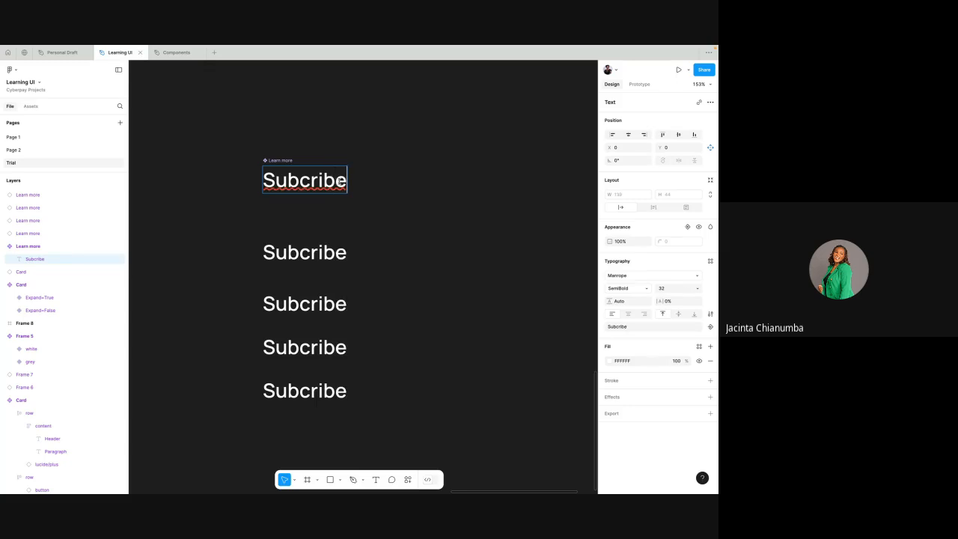
{"action": "type", "text": "Subscribe"}
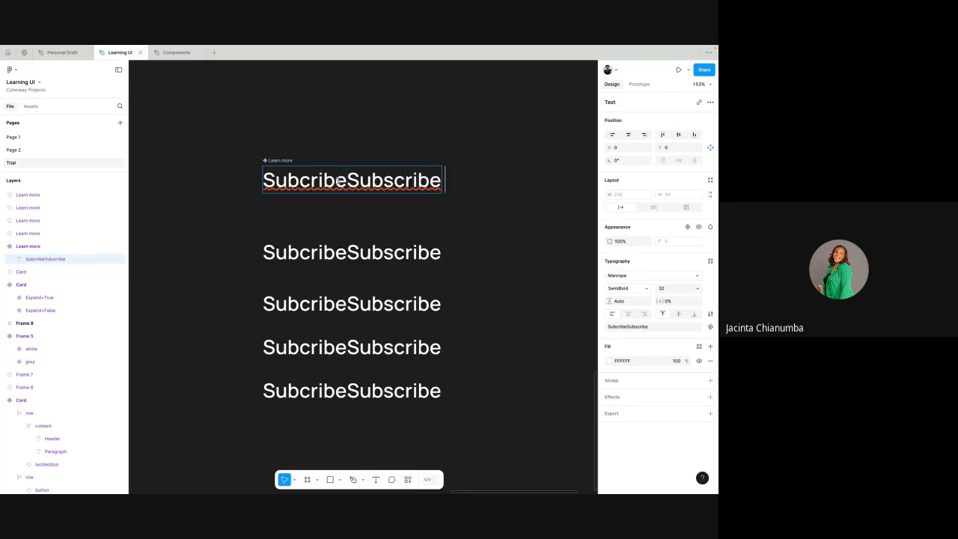
{"action": "double_click", "coordinate": [334, 180]}
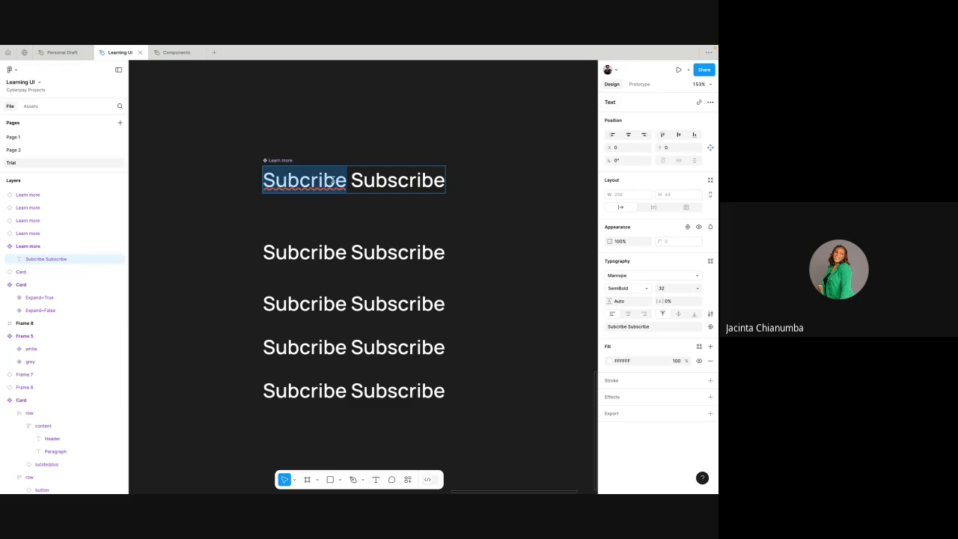
{"action": "key", "text": "BackSpace"}
{"action": "key", "text": "Right"}
{"action": "key", "text": "BackSpace"}
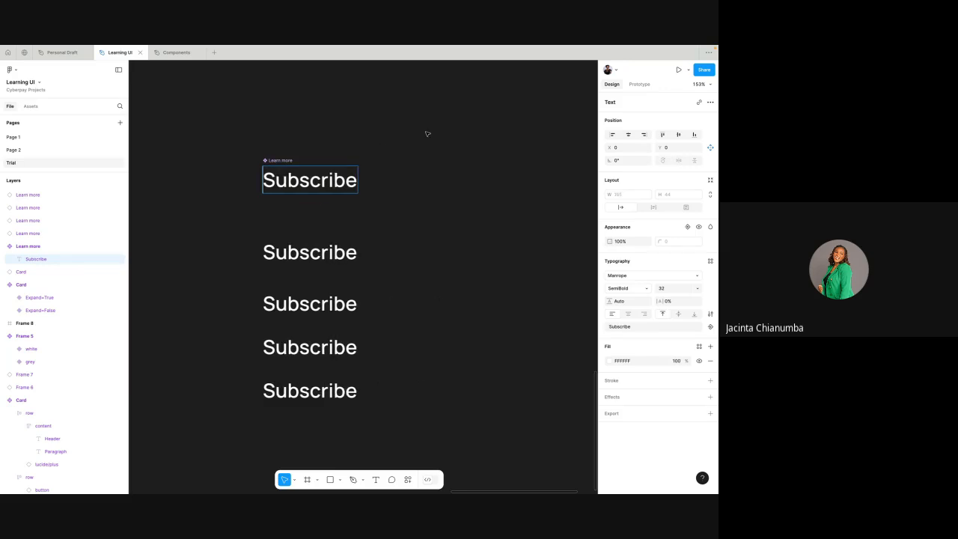
{"action": "key", "text": "Escape"}
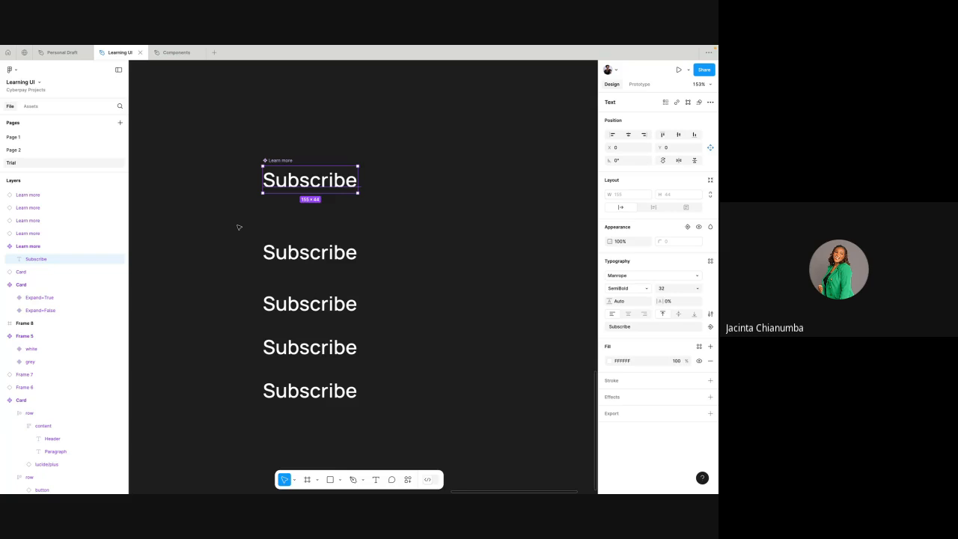
- Move the main component and its four instances out of this file into the Components file
{"action": "left_click_drag", "start_coordinate": [231, 222], "coordinate": [402, 442]}
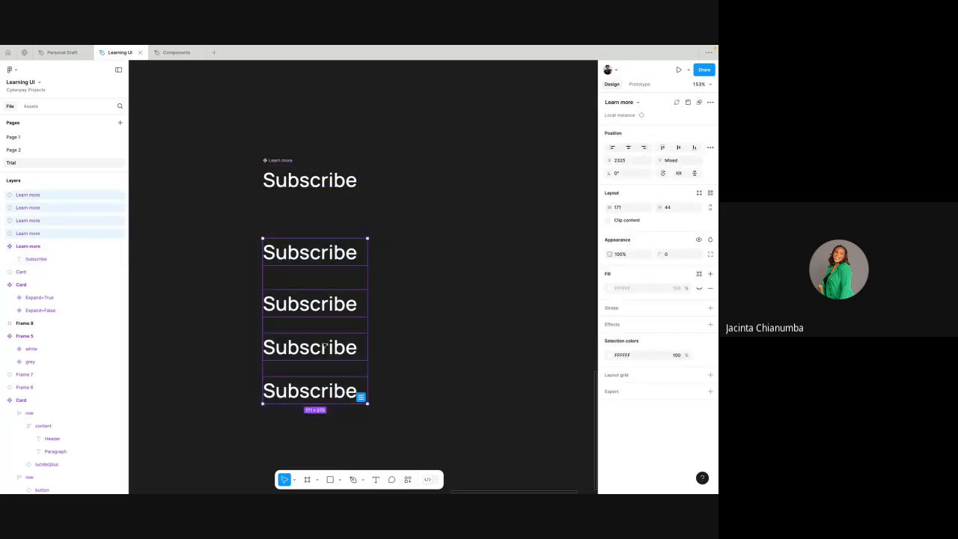
{"action": "left_click", "coordinate": [274, 160]}
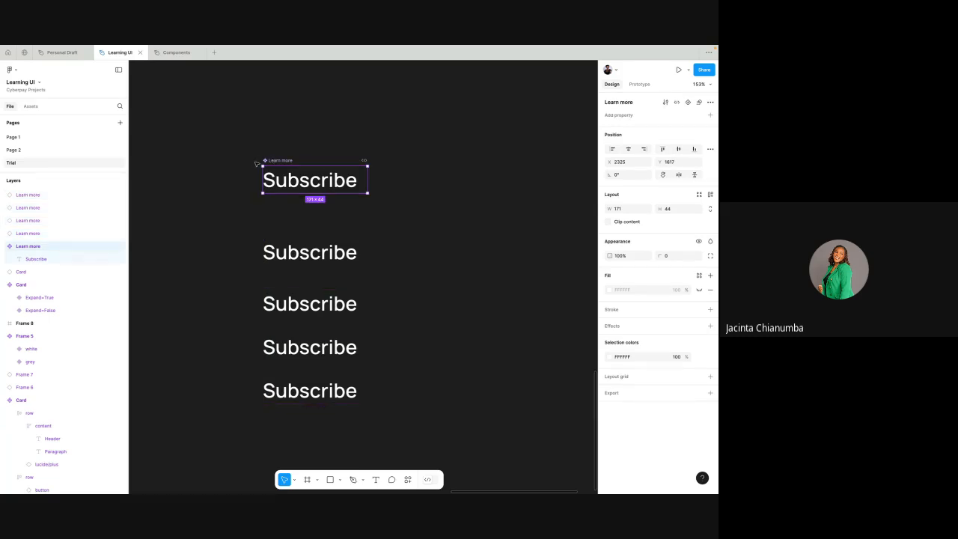
{"action": "left_click_drag", "start_coordinate": [236, 147], "coordinate": [385, 412]}
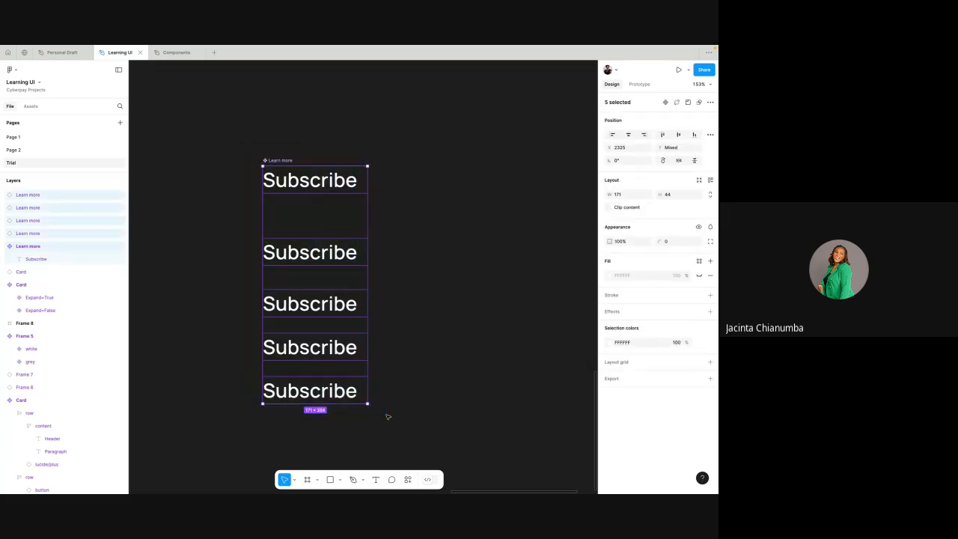
{"action": "key", "text": "ctrl+x"}
{"action": "left_click", "coordinate": [172, 52]}
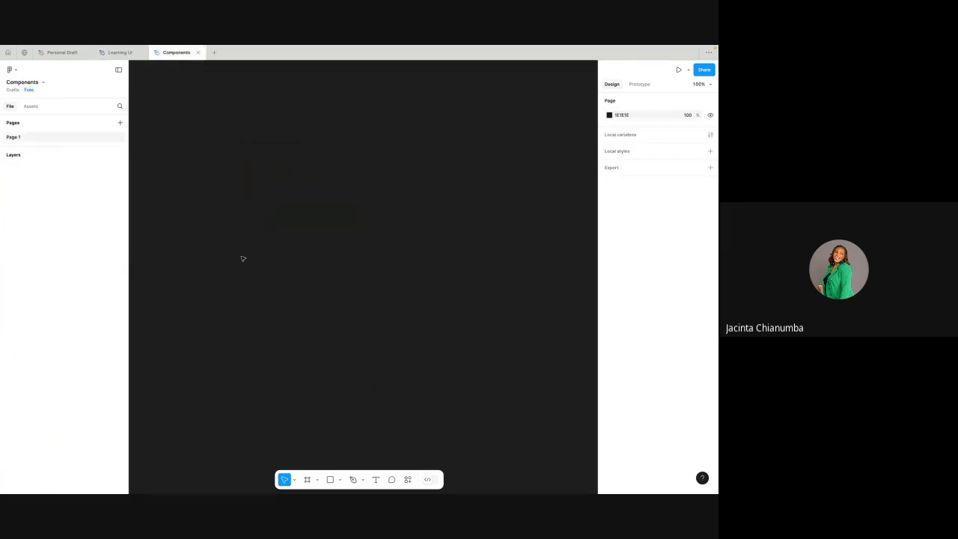
{"action": "key", "text": "ctrl+v"}
{"action": "scroll", "coordinate": [341, 135], "scroll_direction": "up", "scroll_amount": 1}
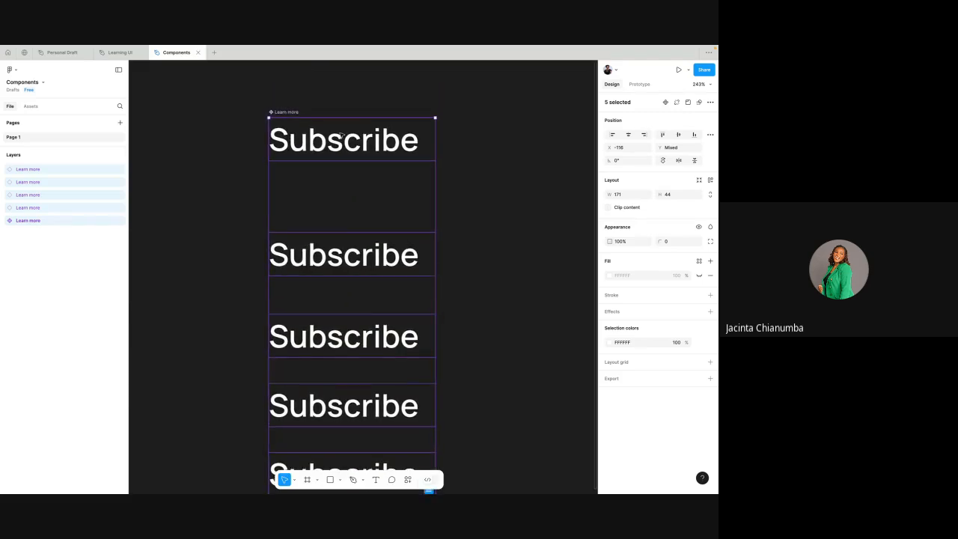
- Compare the main component with each of its four instances in the layer list and on the canvas
{"action": "left_click", "coordinate": [238, 142]}
{"action": "left_click", "coordinate": [277, 114]}
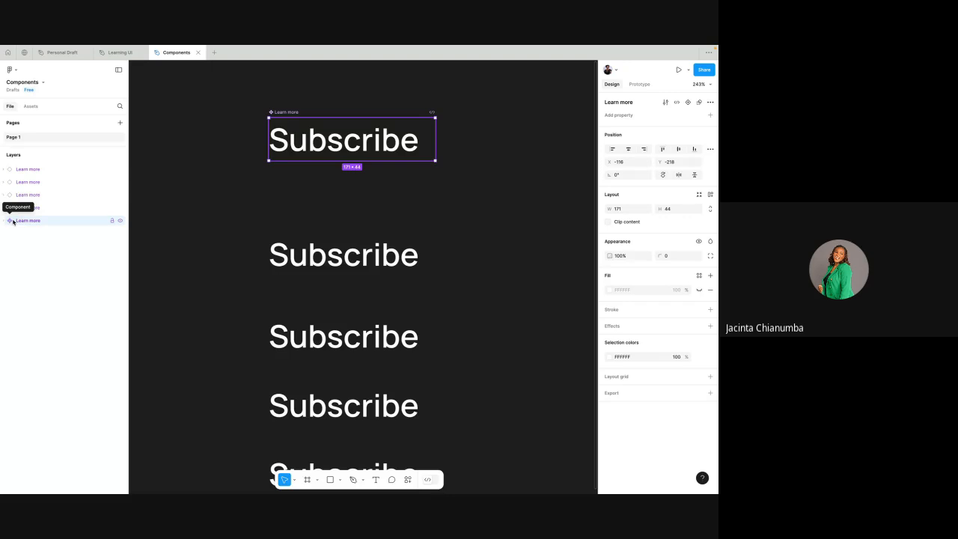
{"action": "left_click", "coordinate": [63, 211]}
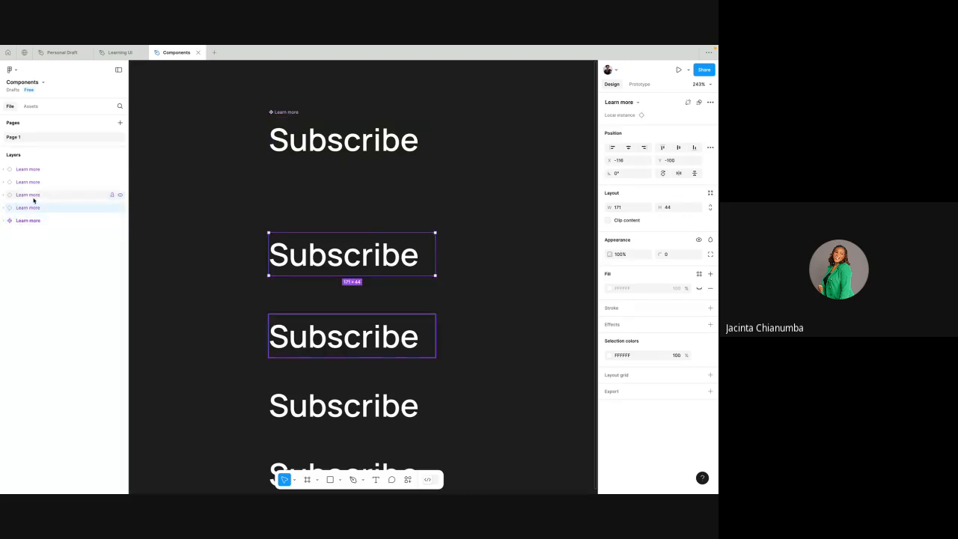
{"action": "left_click", "coordinate": [37, 197]}
{"action": "left_click", "coordinate": [41, 182]}
{"action": "left_click", "coordinate": [42, 169]}
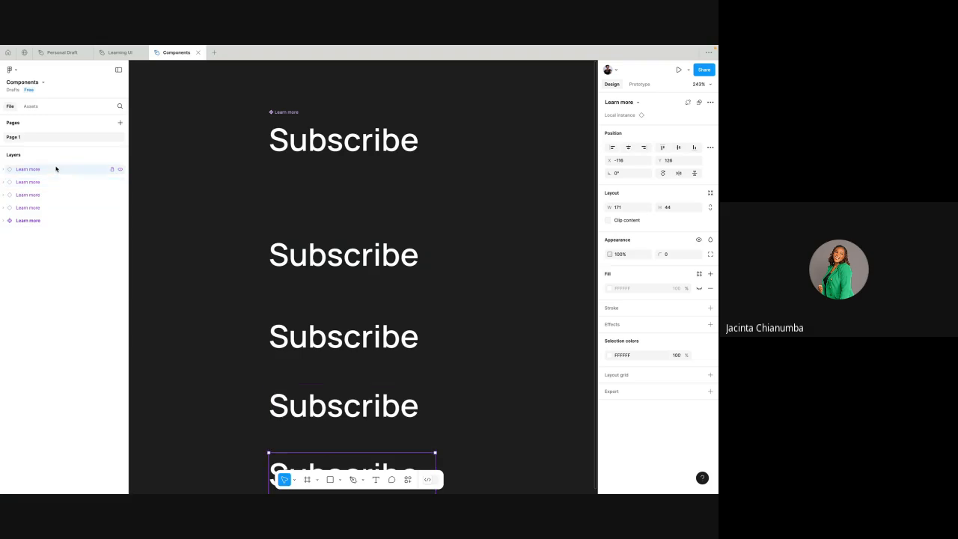
{"action": "left_click", "coordinate": [39, 220]}
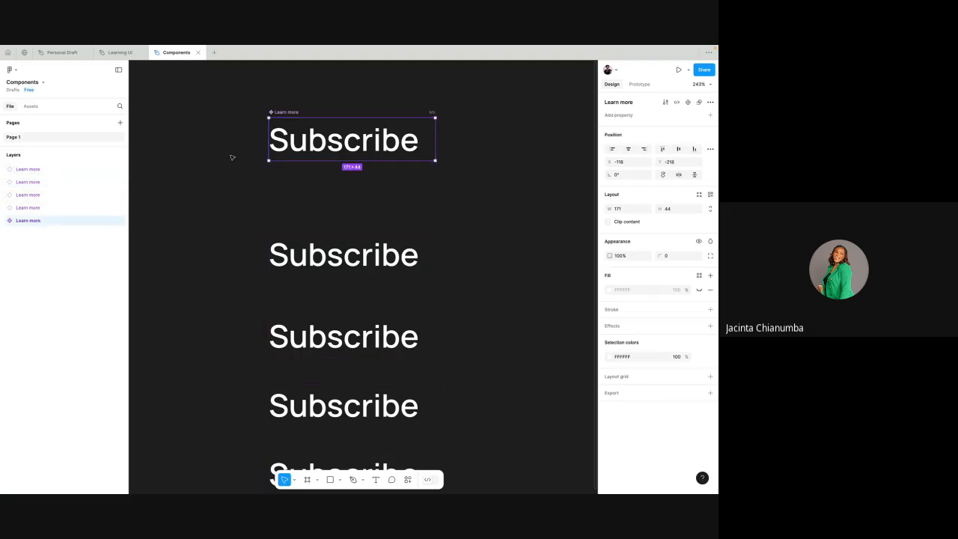
- Examine which property types can be added to the main "Learn more" component
{"action": "scroll", "coordinate": [229, 155], "scroll_direction": "down", "scroll_amount": 3}
{"action": "left_click", "coordinate": [285, 113]}
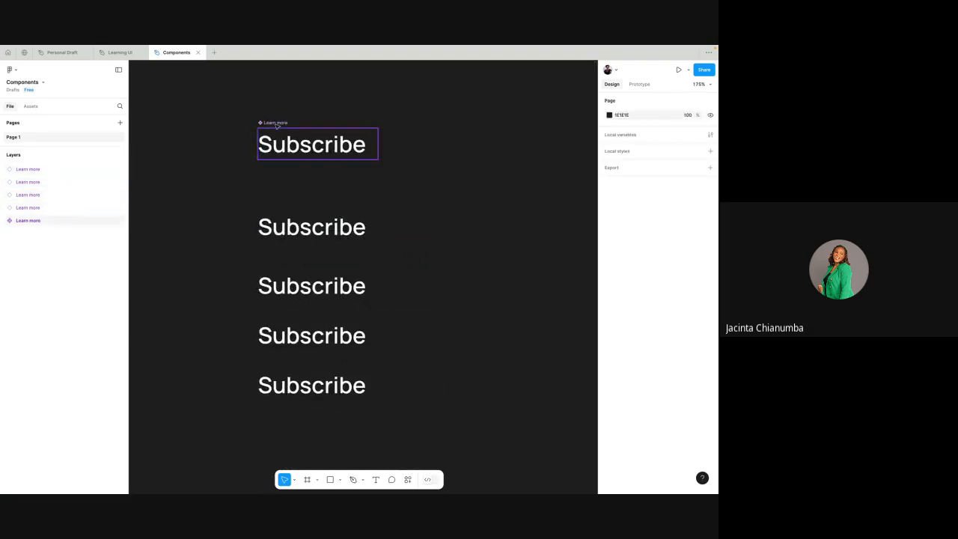
{"action": "left_click", "coordinate": [290, 139]}
{"action": "left_click", "coordinate": [296, 106]}
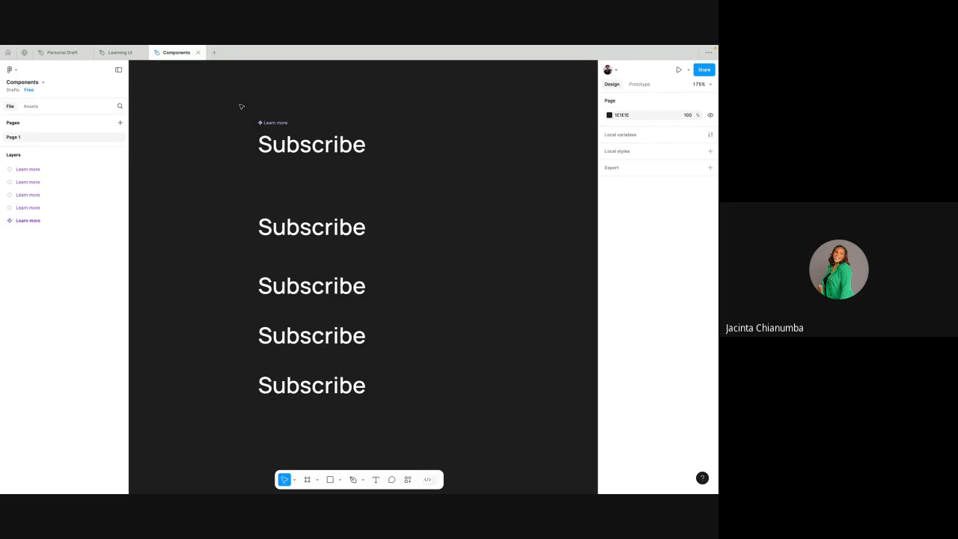
{"action": "left_click", "coordinate": [278, 123]}
{"action": "scroll", "coordinate": [278, 122], "scroll_direction": "up", "scroll_amount": 3}
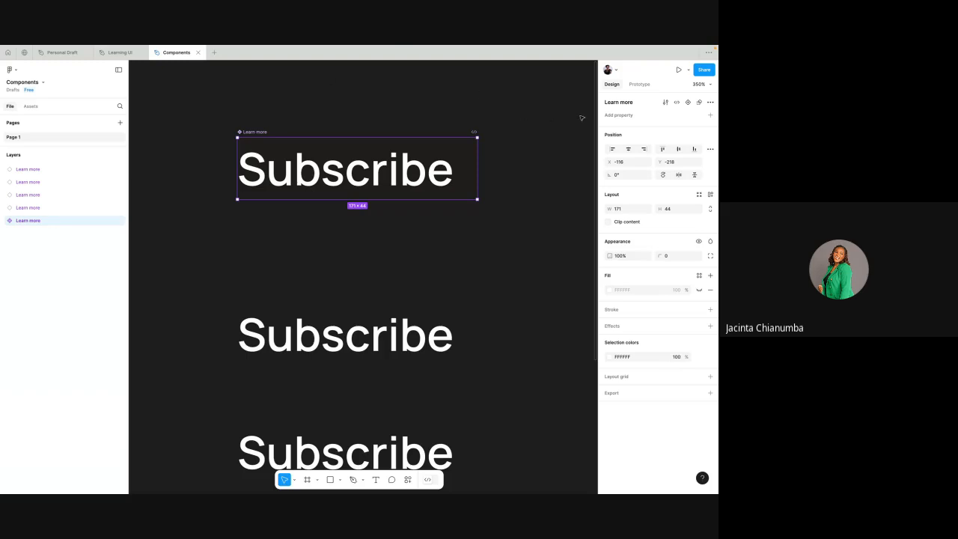
{"action": "left_click", "coordinate": [710, 116]}
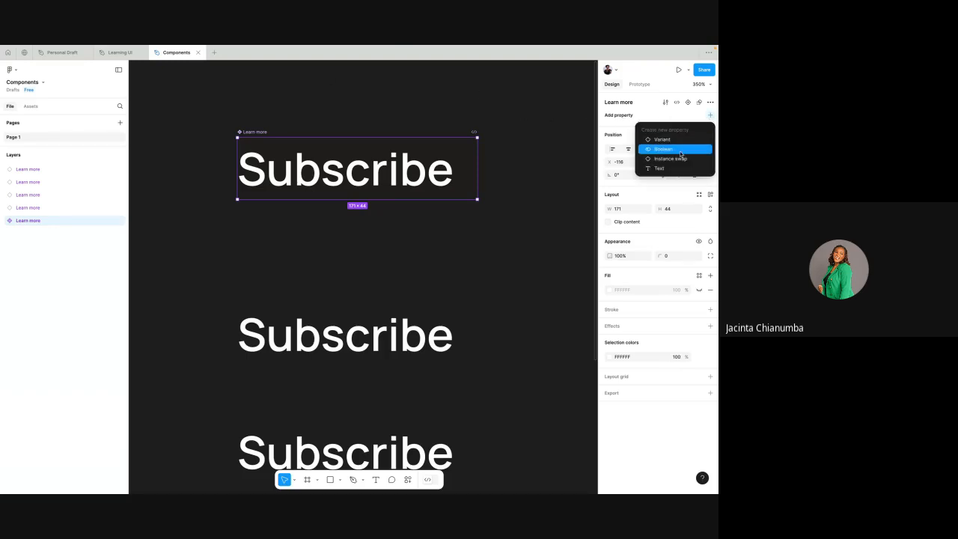
{"action": "left_click", "coordinate": [262, 132]}
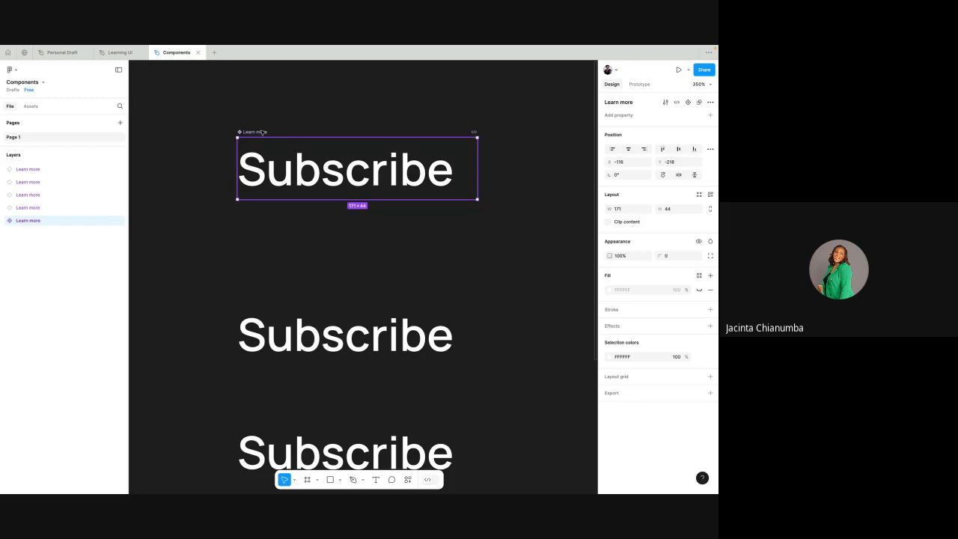
{"action": "scroll", "coordinate": [262, 132], "scroll_direction": "down", "scroll_amount": 2}
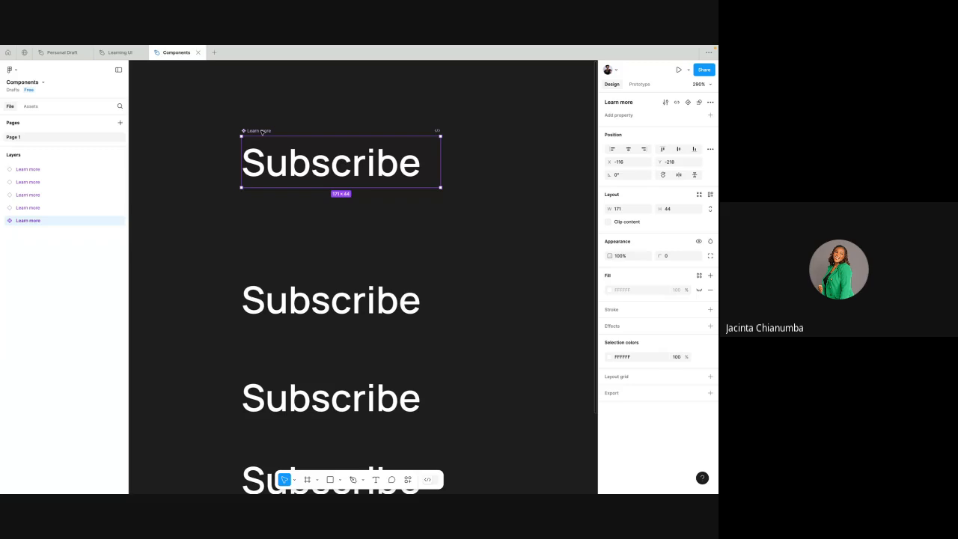
- In the Learning UI file, switch the Card instance's buttons, paragraph and header off and back on one by one
{"action": "left_click", "coordinate": [114, 53]}
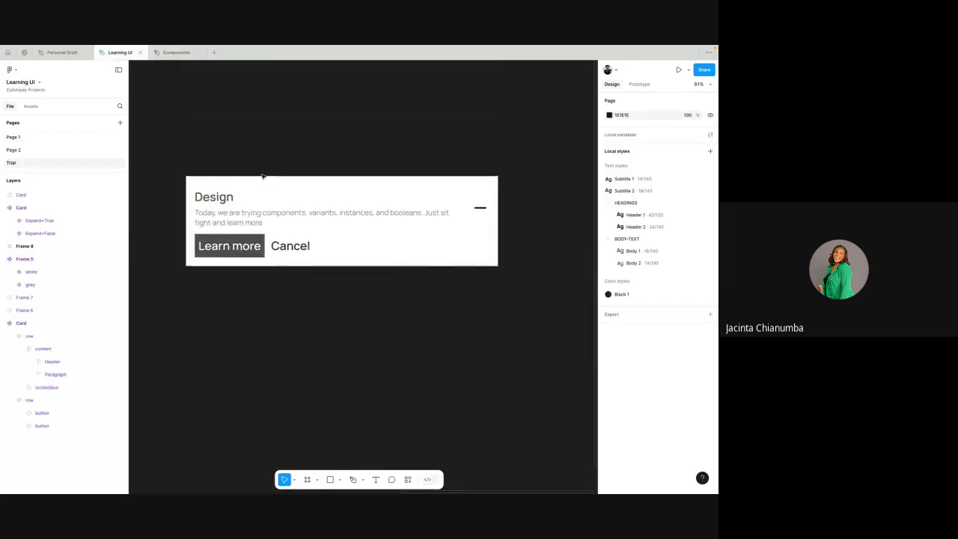
{"action": "left_click", "coordinate": [314, 205]}
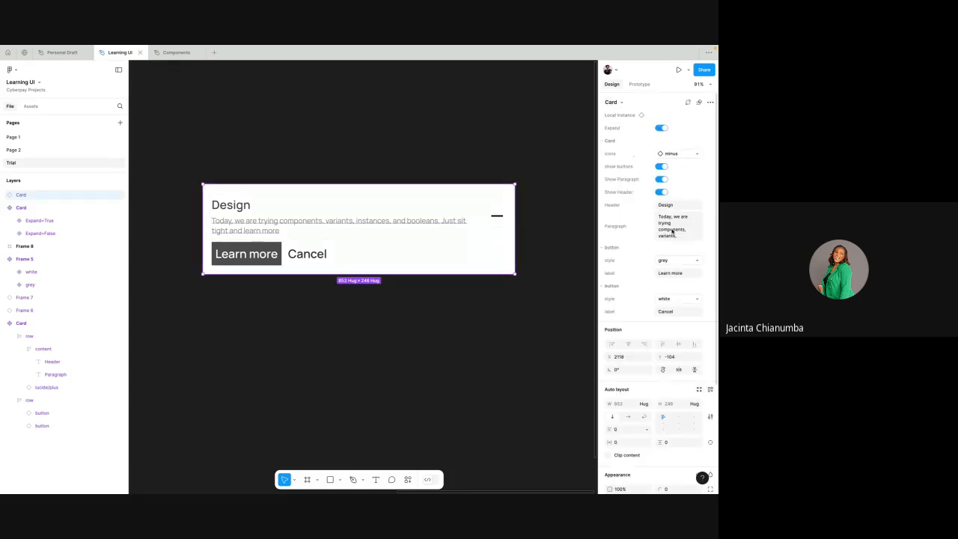
{"action": "left_click", "coordinate": [663, 166]}
{"action": "left_click", "coordinate": [664, 167]}
{"action": "left_click", "coordinate": [663, 180]}
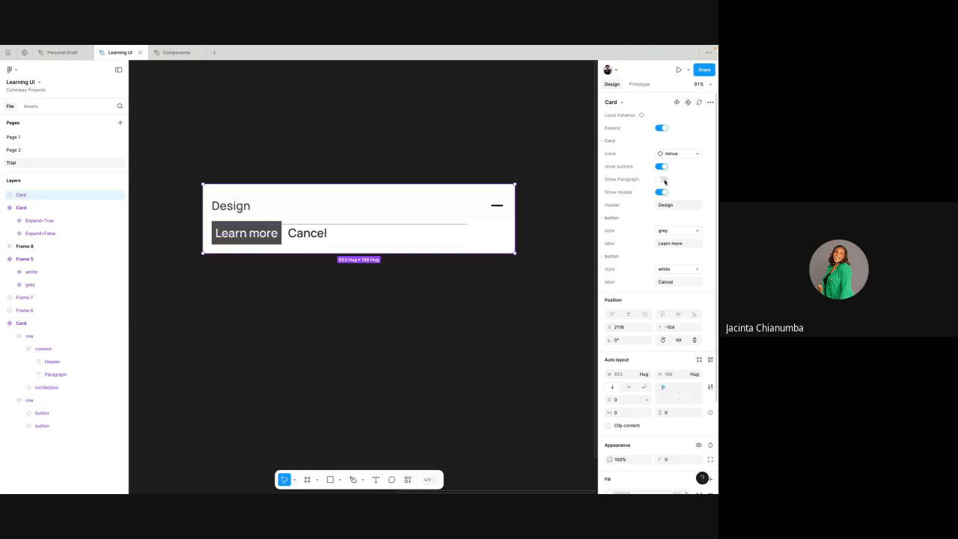
{"action": "left_click", "coordinate": [663, 180]}
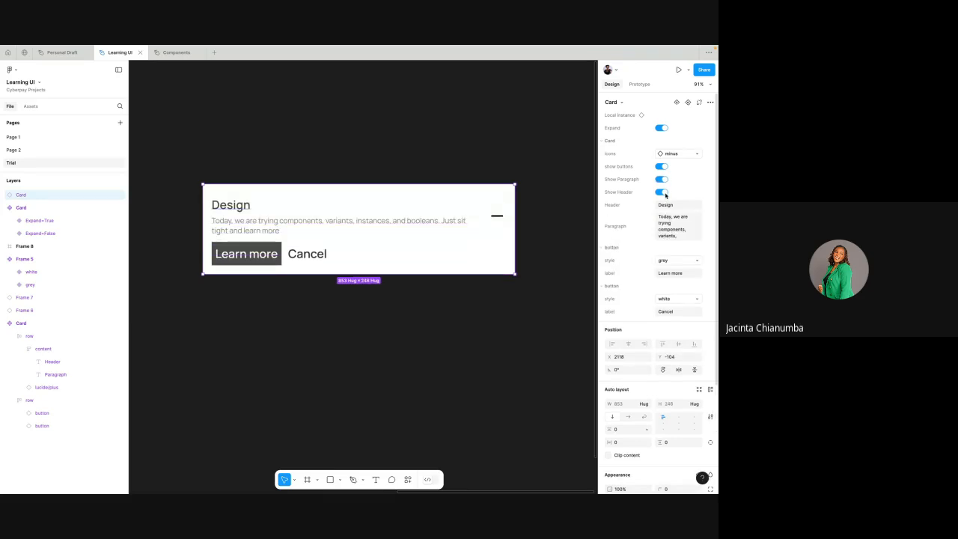
{"action": "left_click", "coordinate": [665, 193]}
{"action": "left_click", "coordinate": [665, 194]}
- Switch the style of the Card's "Learn more" button to white and back to grey
{"action": "left_click", "coordinate": [676, 260]}
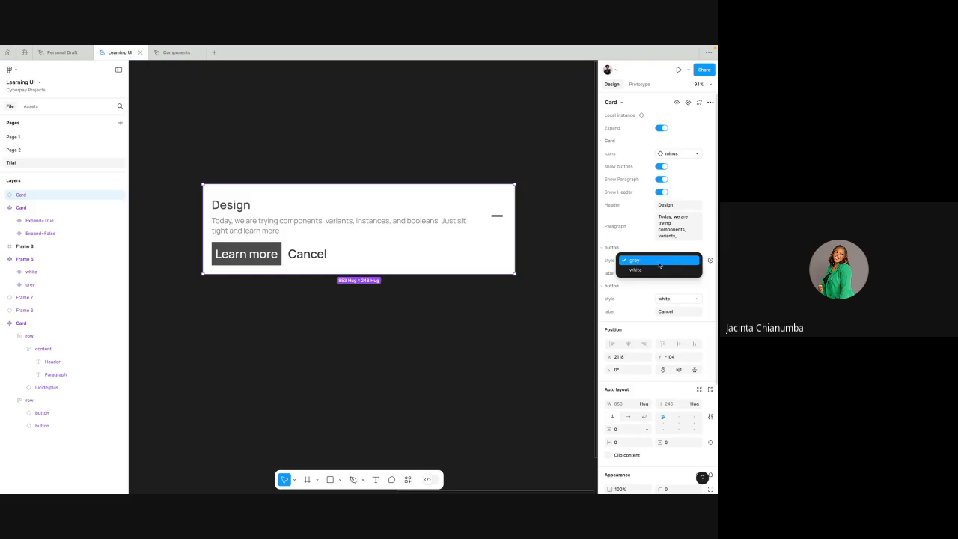
{"action": "left_click", "coordinate": [659, 270]}
{"action": "left_click", "coordinate": [670, 261]}
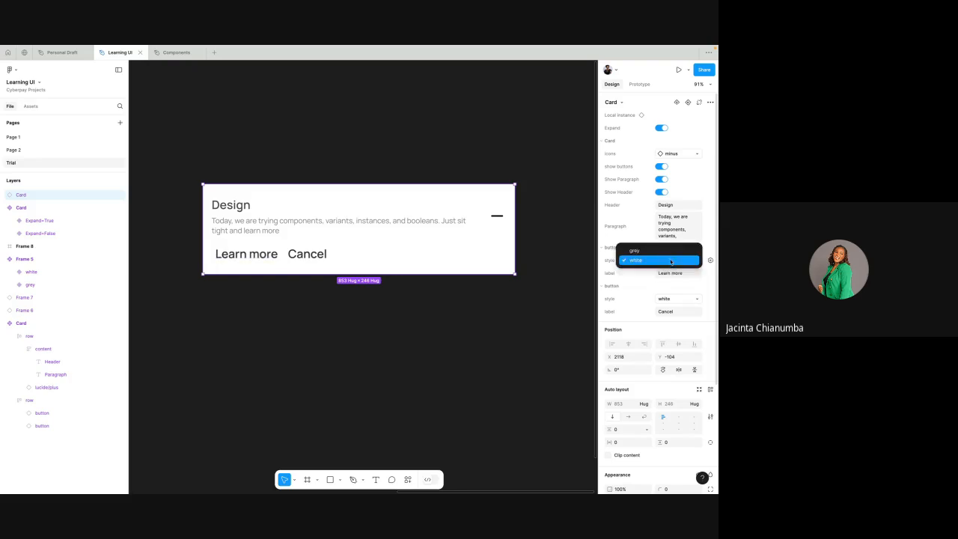
{"action": "left_click", "coordinate": [660, 250]}
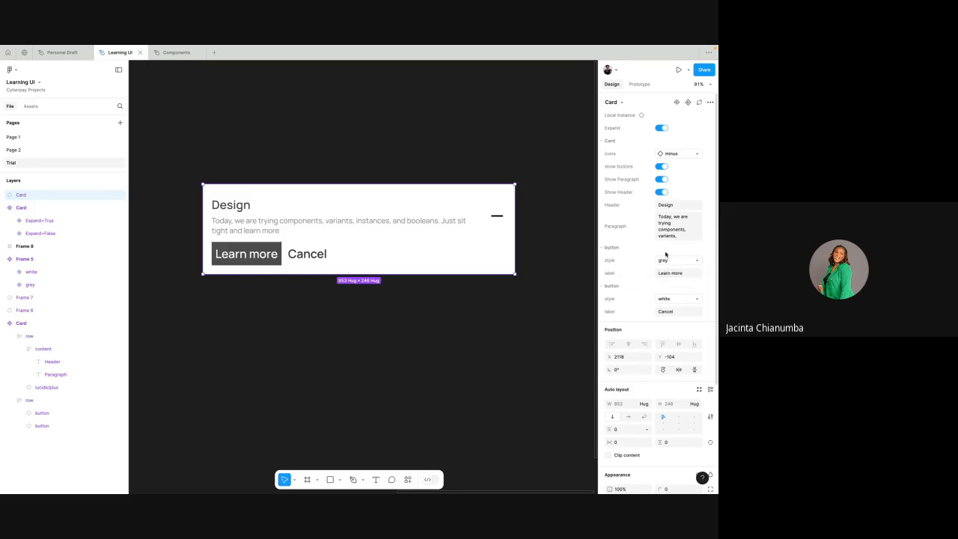
- Switch to the Components file and delete the main "Learn more" component together with all its instances
{"action": "left_click", "coordinate": [187, 56]}
{"action": "left_click", "coordinate": [247, 105]}
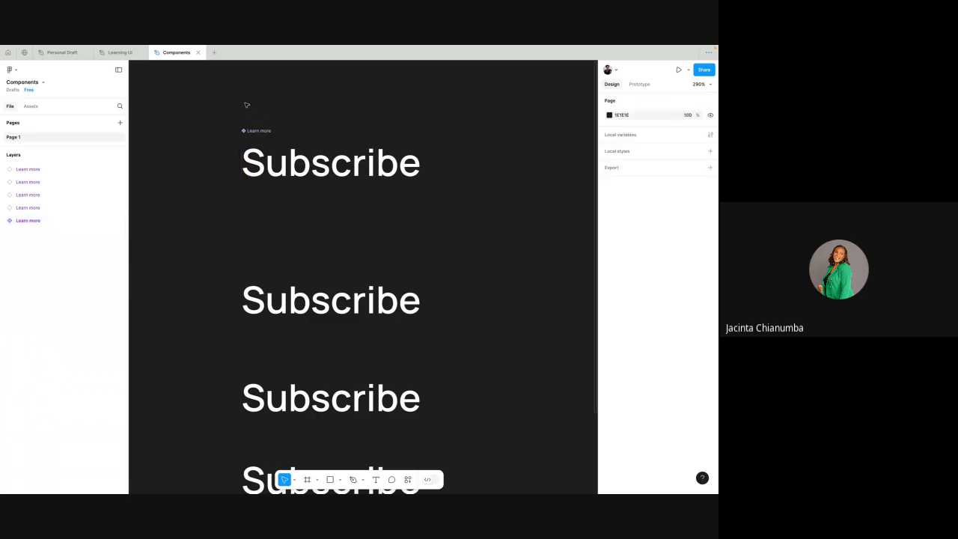
{"action": "left_click_drag", "start_coordinate": [193, 91], "coordinate": [380, 449]}
{"action": "key", "text": "Delete"}
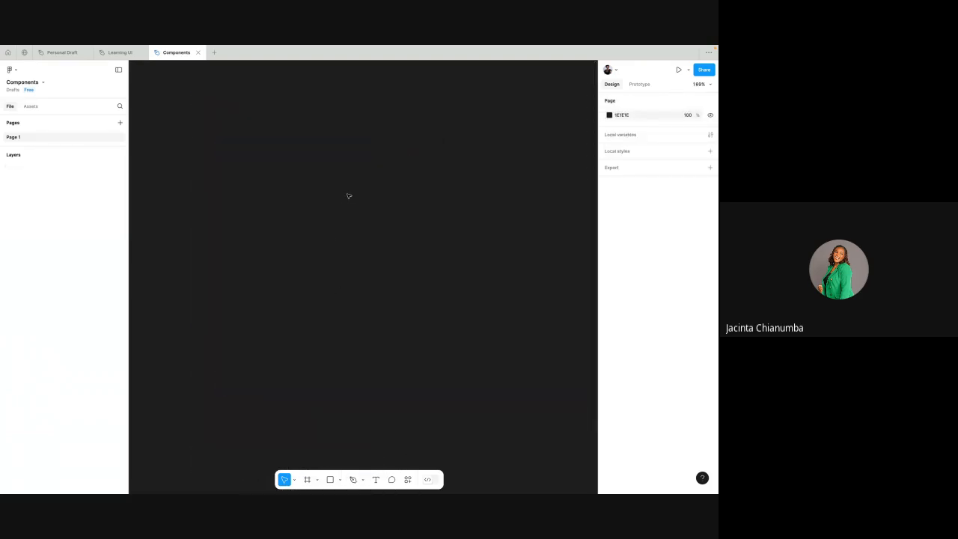
- Add a text layer reading "Button" on the empty canvas
{"action": "left_click", "coordinate": [375, 482]}
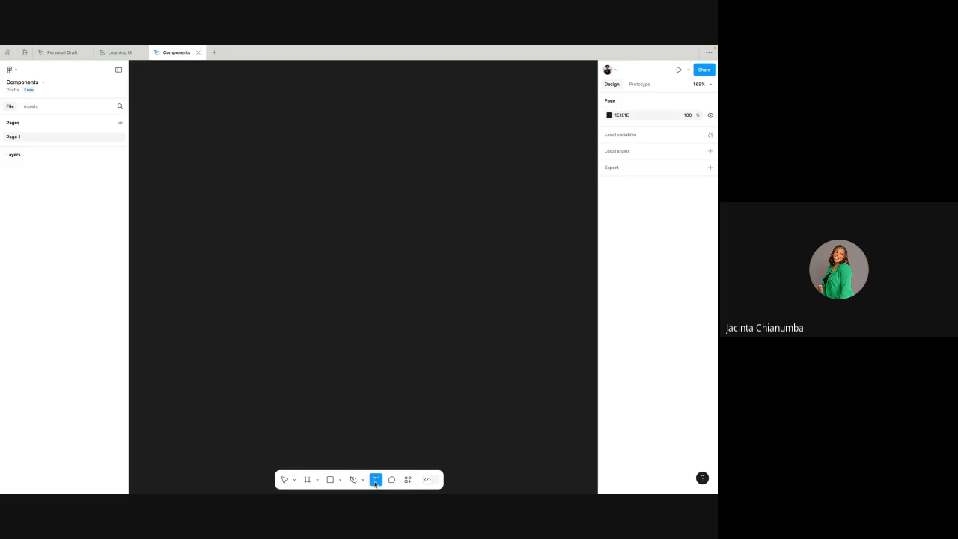
{"action": "left_click", "coordinate": [307, 187]}
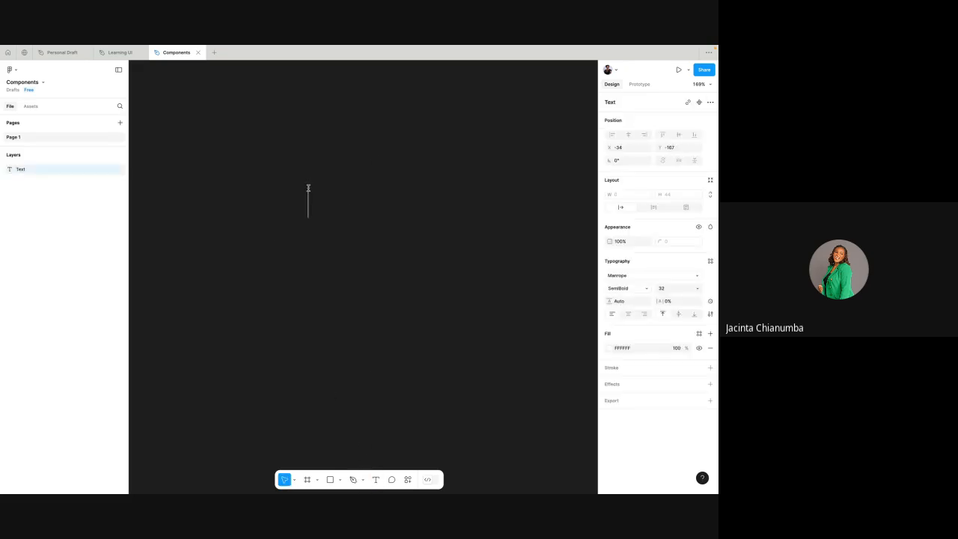
{"action": "type", "text": "Button"}
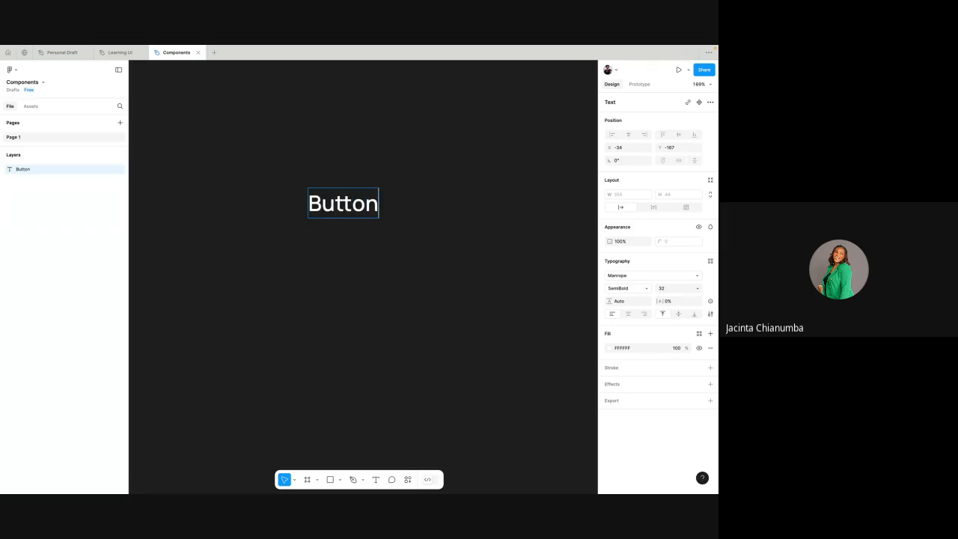
{"action": "key", "text": "Escape"}
- Try adding auto layout to the Button text, and undo it
{"action": "right_click", "coordinate": [351, 203]}
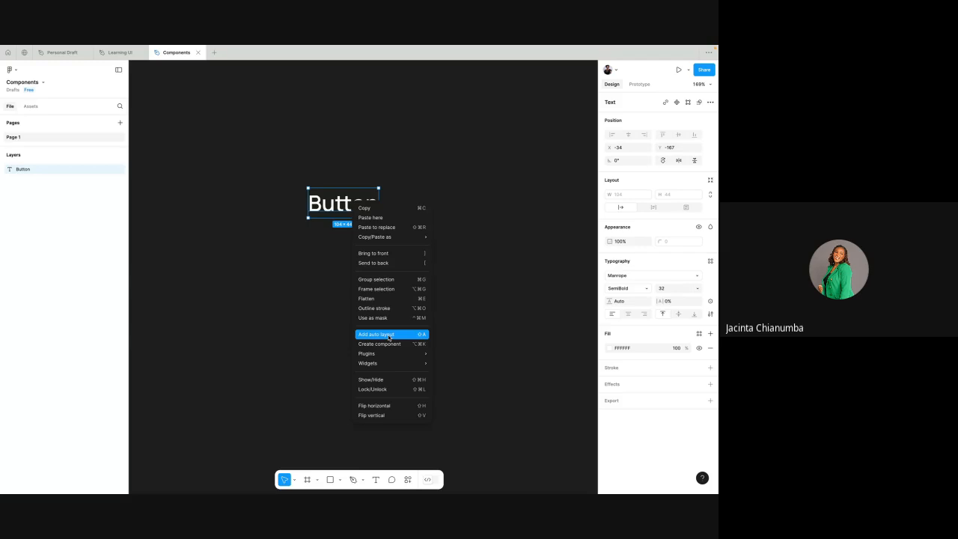
{"action": "left_click", "coordinate": [452, 129]}
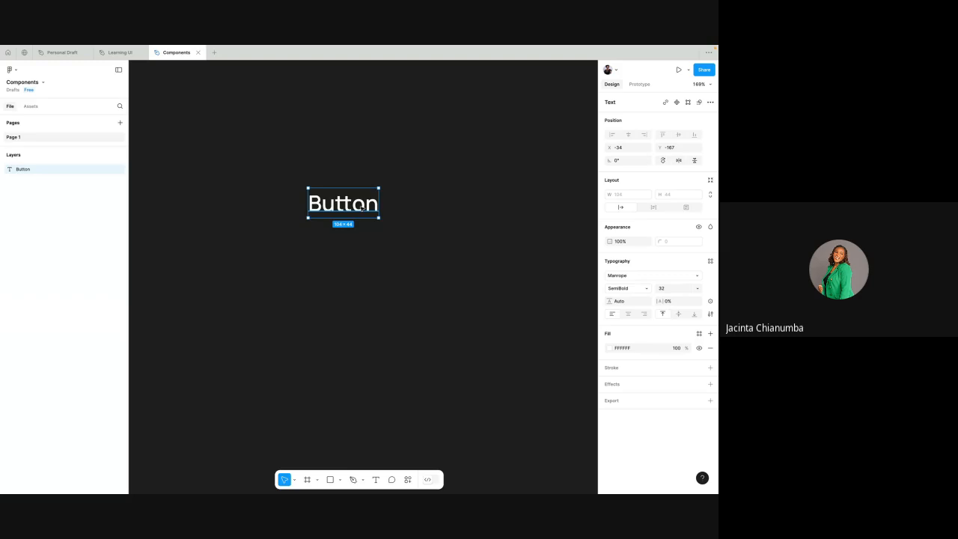
{"action": "key", "text": "shift+a"}
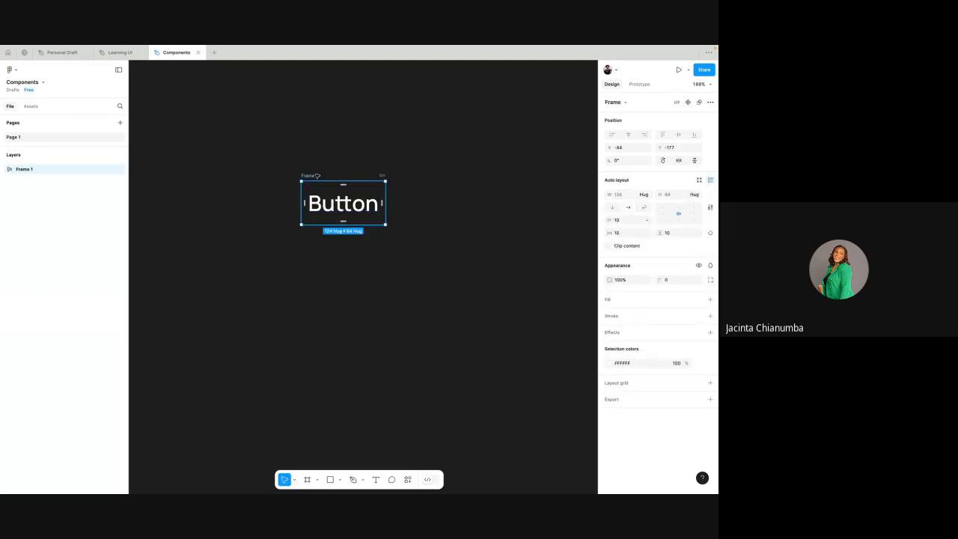
{"action": "key", "text": "ctrl+z"}
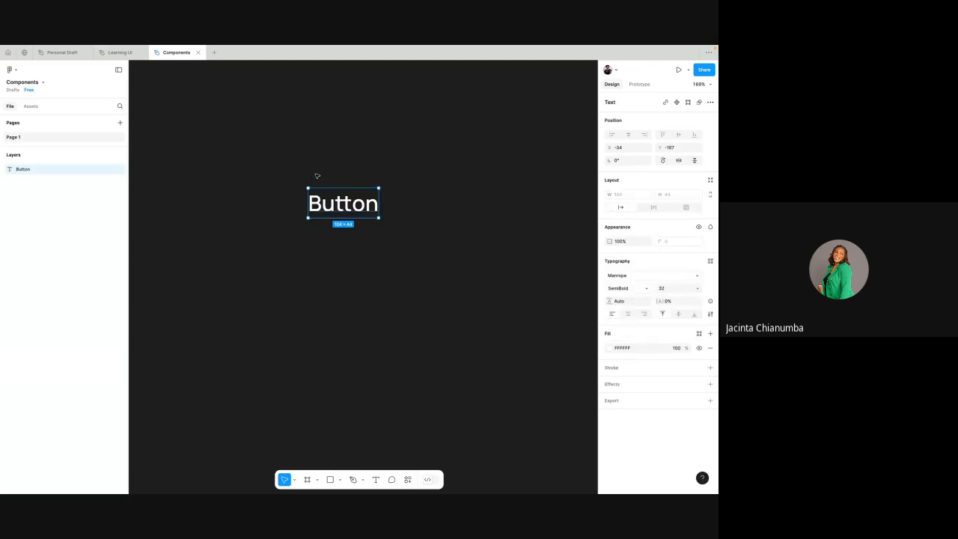
- Wrap the Button text in an auto layout frame
{"action": "left_click", "coordinate": [364, 163]}
{"action": "left_click", "coordinate": [358, 199]}
{"action": "right_click", "coordinate": [357, 200]}
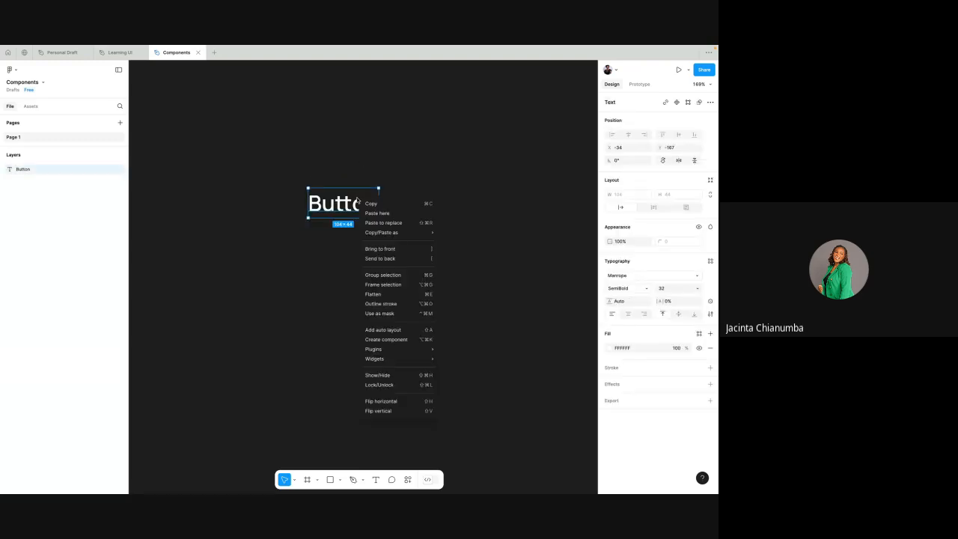
{"action": "left_click", "coordinate": [398, 332]}
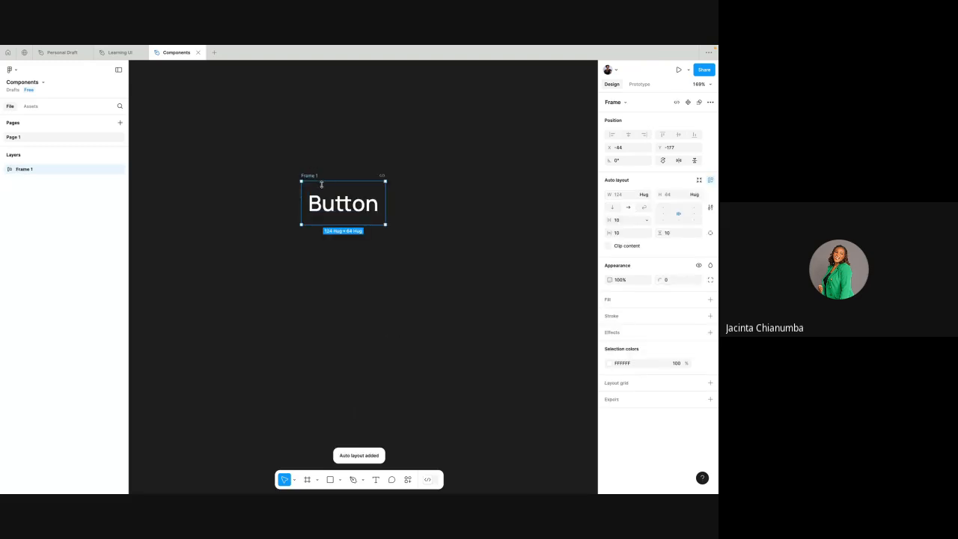
- Examine the spacing between the Button text and the edges of its auto layout frame
{"action": "scroll", "coordinate": [314, 176], "scroll_direction": "up", "scroll_amount": 5}
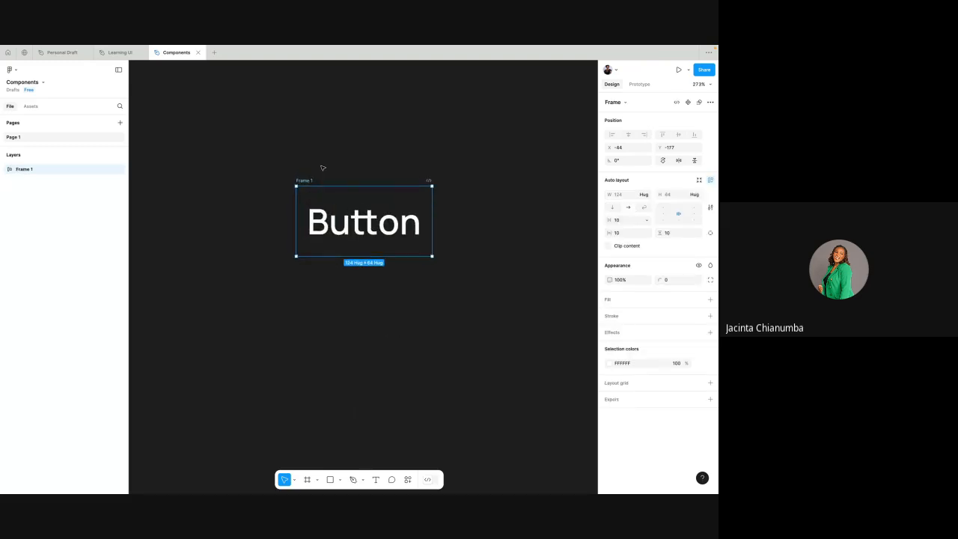
{"action": "left_click", "coordinate": [383, 220]}
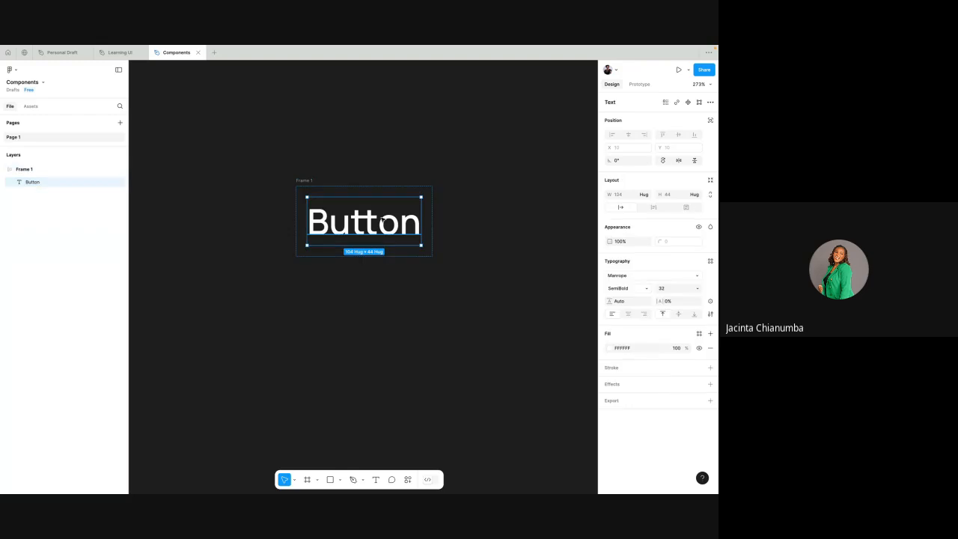
{"action": "scroll", "coordinate": [382, 220], "scroll_direction": "up", "scroll_amount": 4}
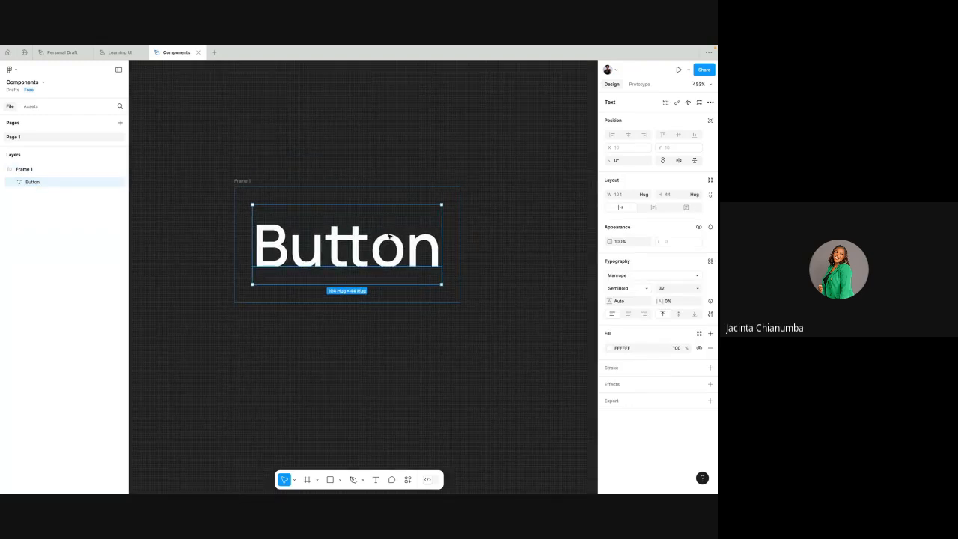
{"action": "scroll", "coordinate": [389, 237], "scroll_direction": "up", "scroll_amount": 2}
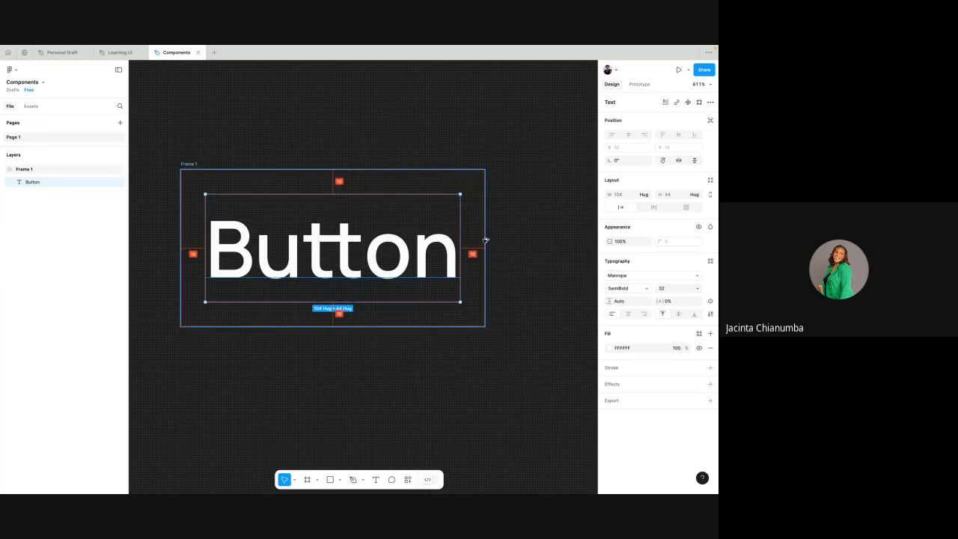
{"action": "scroll", "coordinate": [369, 298], "scroll_direction": "down", "scroll_amount": 2}
{"action": "scroll", "coordinate": [369, 298], "scroll_direction": "down", "scroll_amount": 1}
{"action": "left_click", "coordinate": [274, 220]}
{"action": "key", "text": "shift+a"}
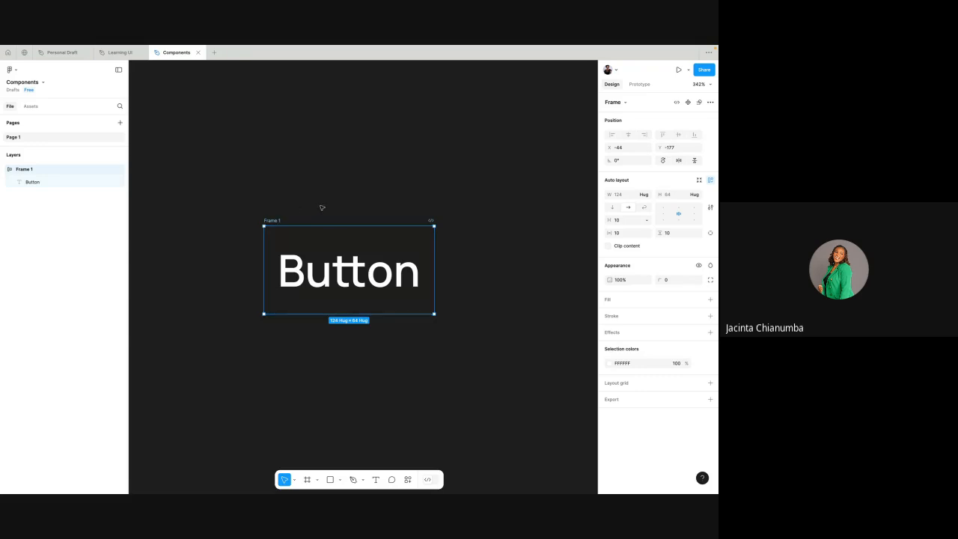
{"action": "left_click", "coordinate": [341, 249]}
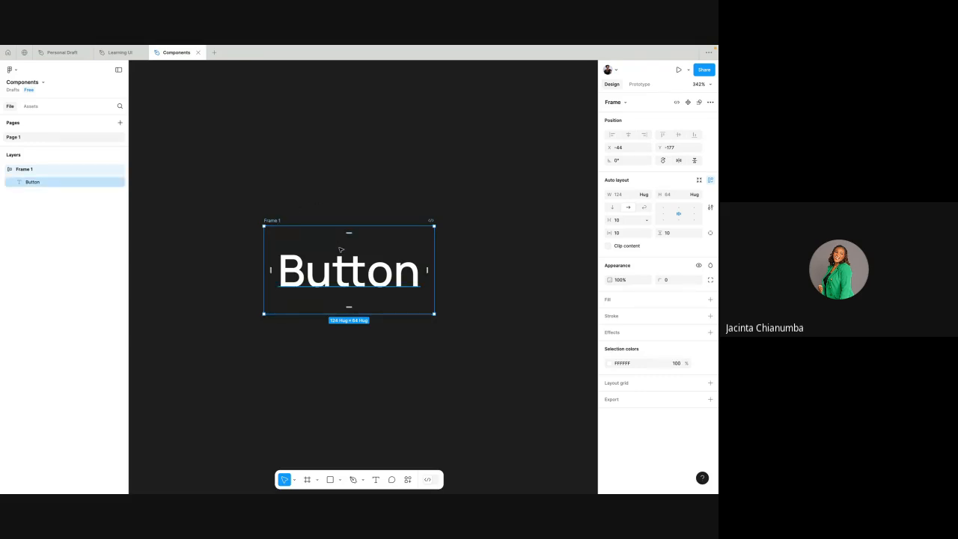
{"action": "key", "text": "Escape"}
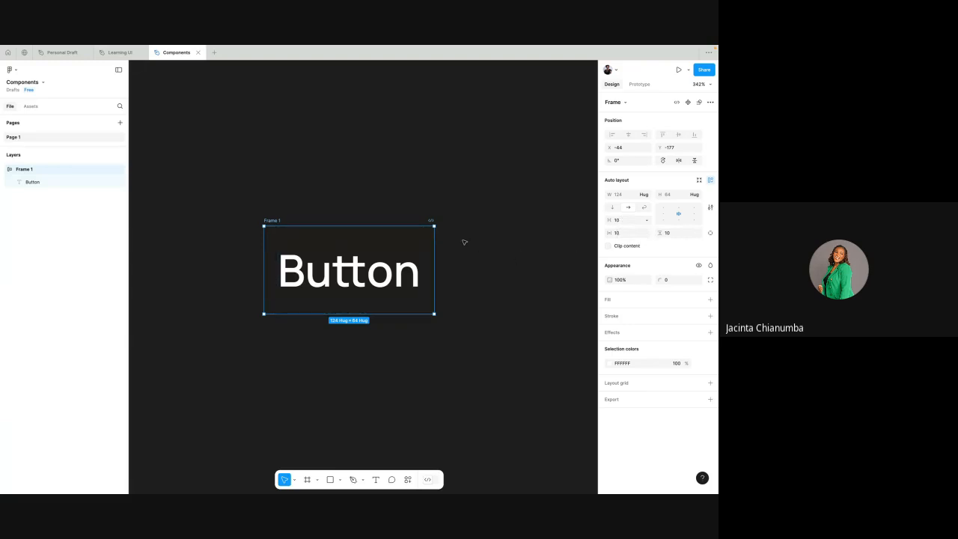
- Move the Button frame to X -50, Y -182 and turn it into a main component
{"action": "scroll", "coordinate": [464, 240], "scroll_direction": "down", "scroll_amount": 2}
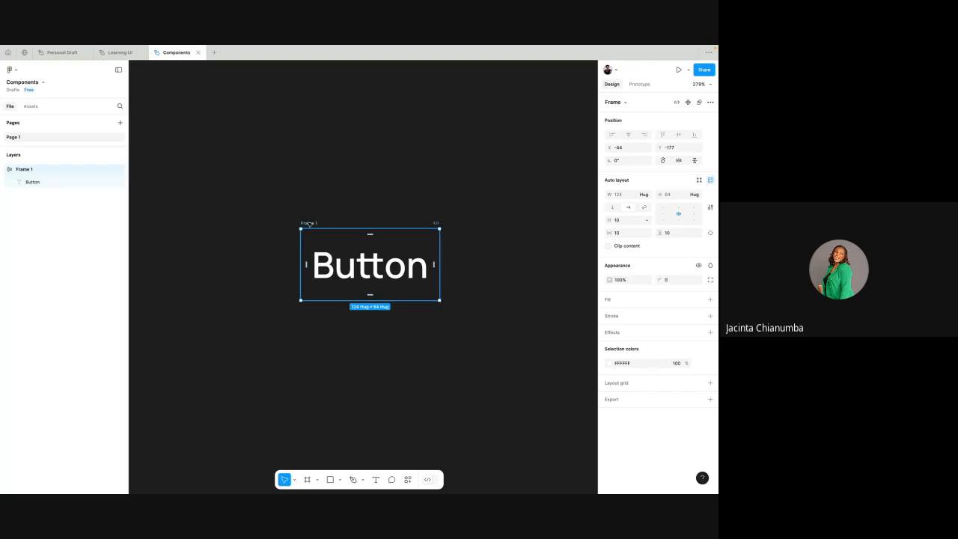
{"action": "left_click_drag", "start_coordinate": [309, 224], "coordinate": [303, 217]}
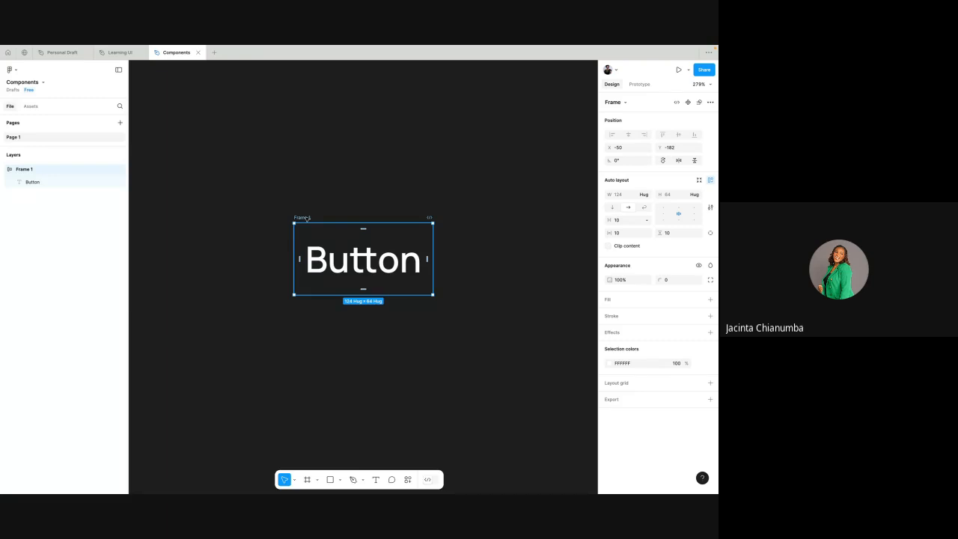
{"action": "right_click", "coordinate": [306, 219]}
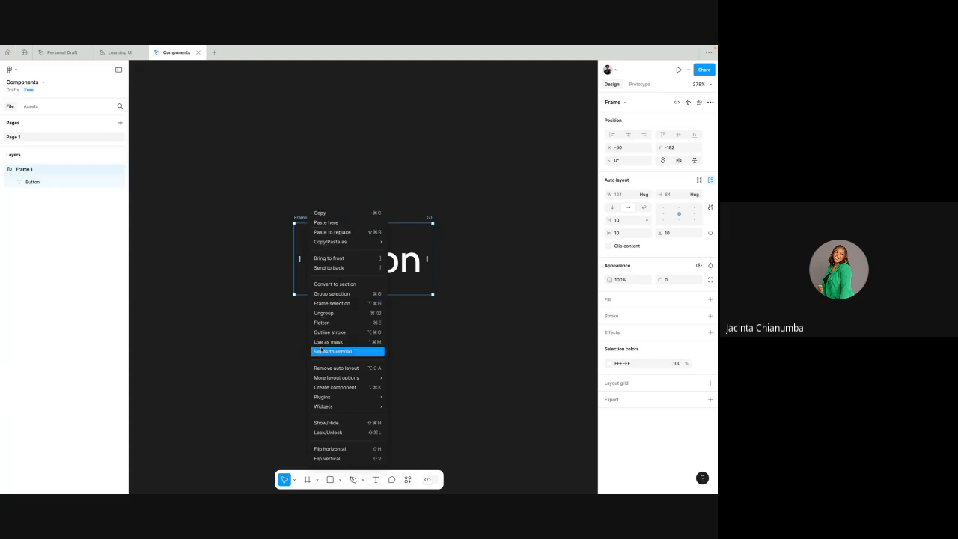
{"action": "mouse_move", "coordinate": [336, 243]}
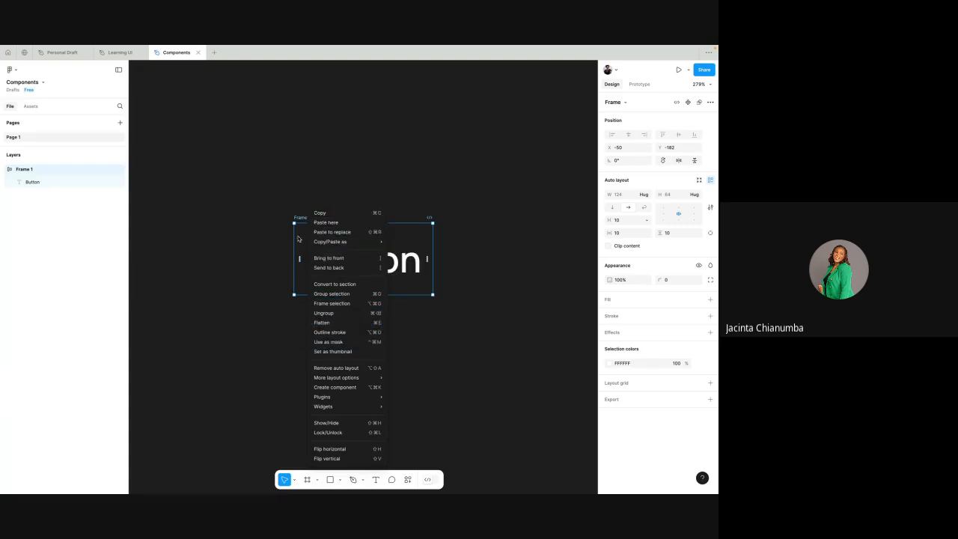
{"action": "mouse_move", "coordinate": [344, 396]}
{"action": "left_click", "coordinate": [425, 109]}
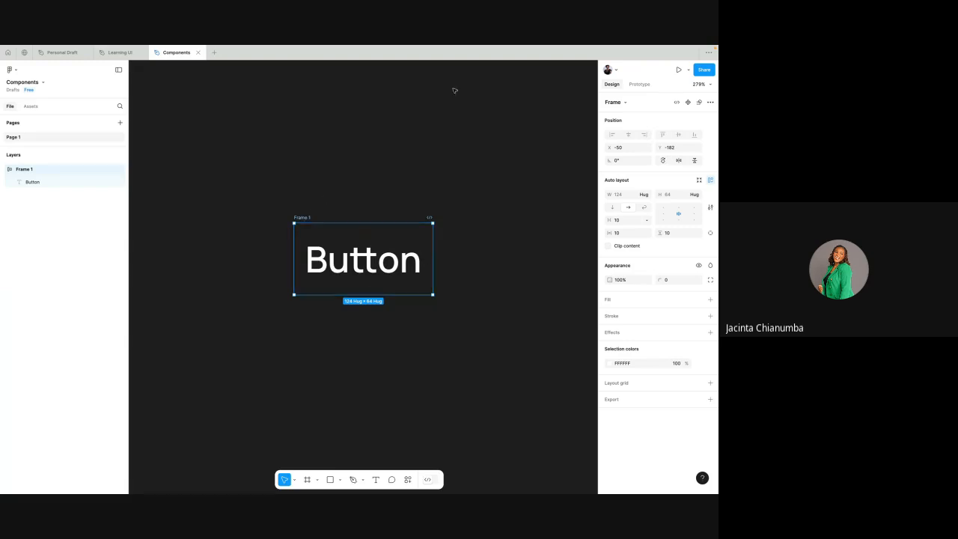
{"action": "left_click", "coordinate": [687, 102]}
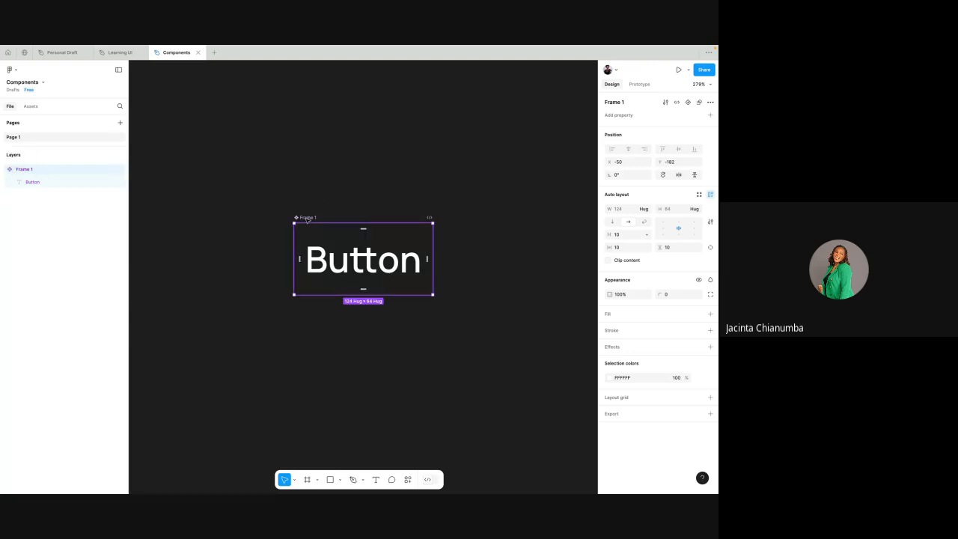
- Examine the main component marker beside the button frame's name on the canvas
{"action": "scroll", "coordinate": [307, 216], "scroll_direction": "up", "scroll_amount": 5}
{"action": "scroll", "coordinate": [293, 224], "scroll_direction": "up", "scroll_amount": 4}
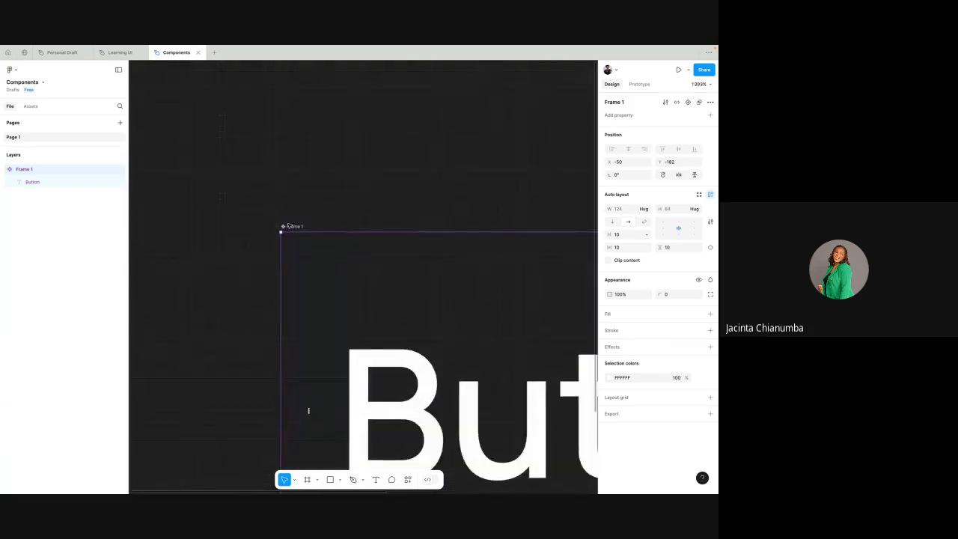
{"action": "scroll", "coordinate": [285, 226], "scroll_direction": "down", "scroll_amount": 7}
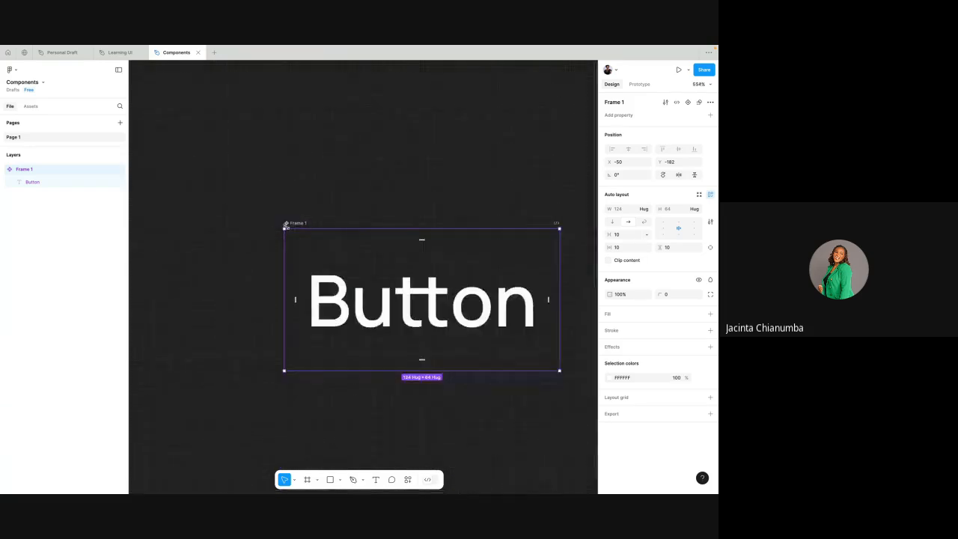
{"action": "left_click", "coordinate": [310, 192]}
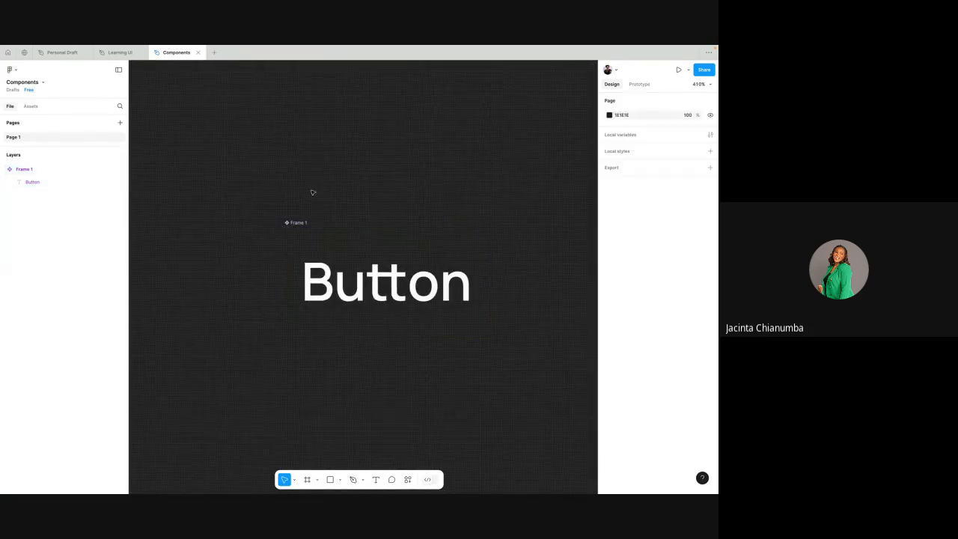
{"action": "scroll", "coordinate": [311, 193], "scroll_direction": "down", "scroll_amount": 2}
{"action": "scroll", "coordinate": [300, 196], "scroll_direction": "right", "scroll_amount": 1}
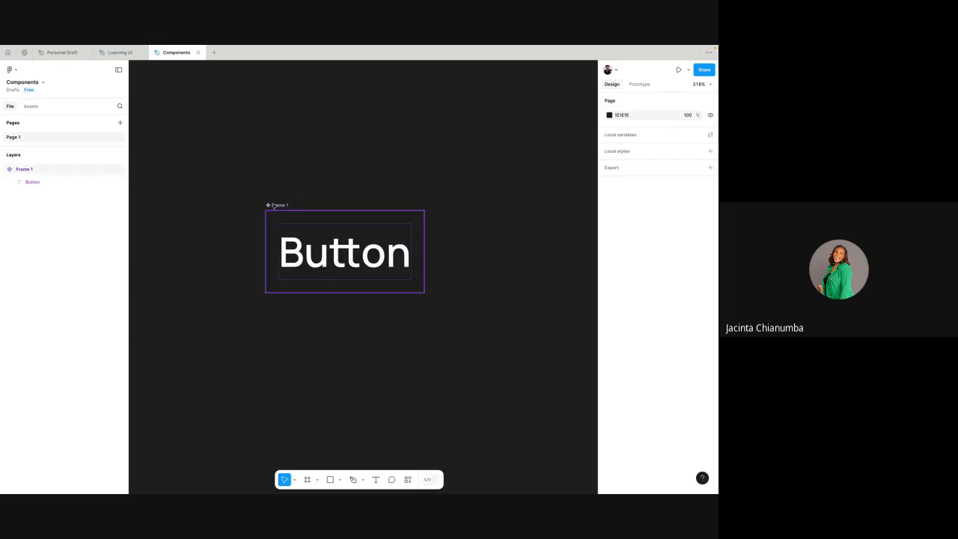
- Create an instance of the button component directly below it at X -50, Y -82
{"action": "left_click", "coordinate": [274, 206]}
{"action": "scroll", "coordinate": [274, 208], "scroll_direction": "down", "scroll_amount": 2}
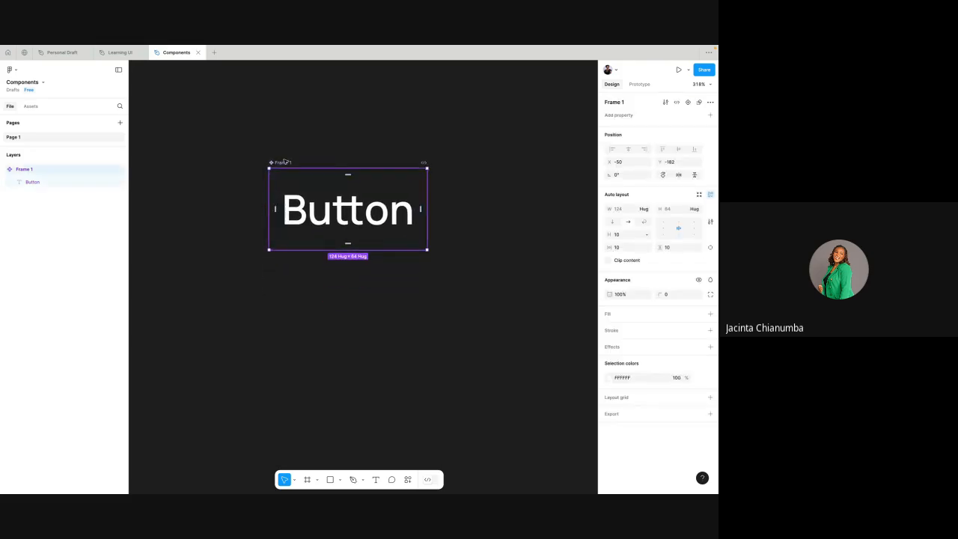
{"action": "scroll", "coordinate": [287, 161], "scroll_direction": "down", "scroll_amount": 2}
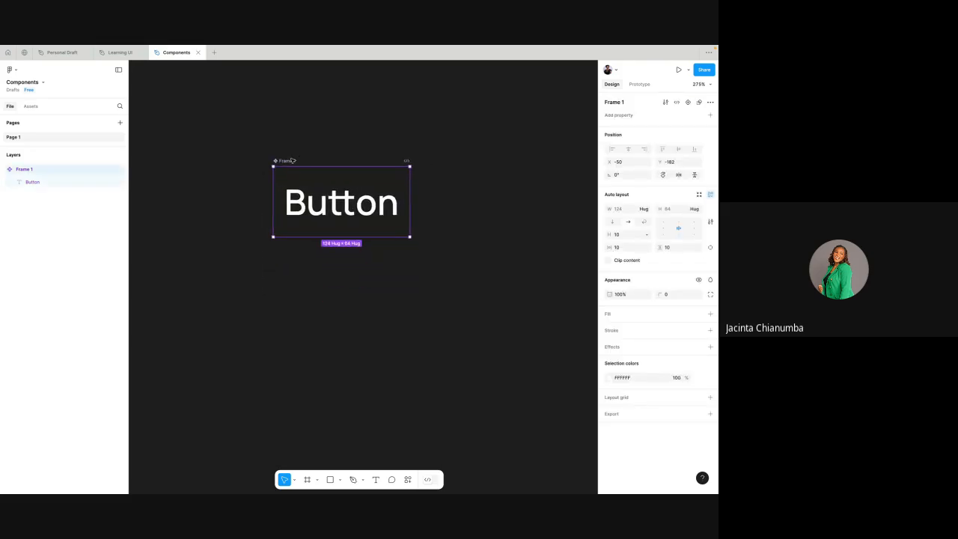
{"action": "scroll", "coordinate": [291, 162], "scroll_direction": "up", "scroll_amount": 1}
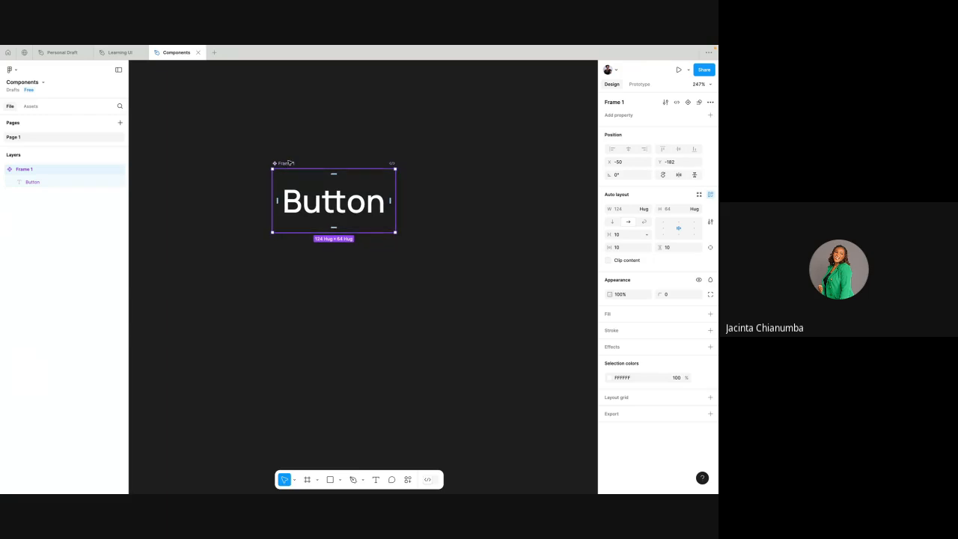
{"action": "left_click_drag", "start_coordinate": [291, 161], "coordinate": [292, 261]}
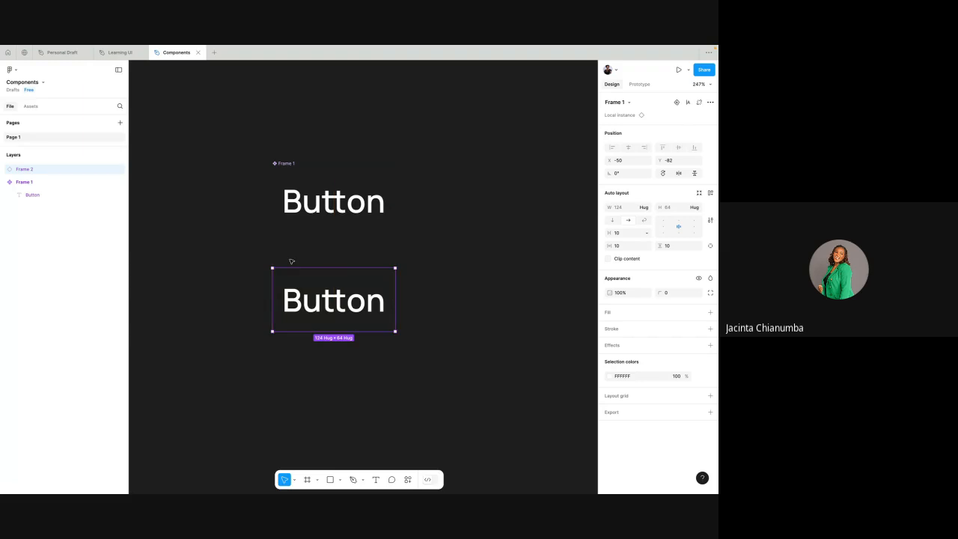
- Add a white FFFFFF fill to the main button component
{"action": "left_click", "coordinate": [293, 193]}
{"action": "scroll", "coordinate": [298, 196], "scroll_direction": "down", "scroll_amount": 2}
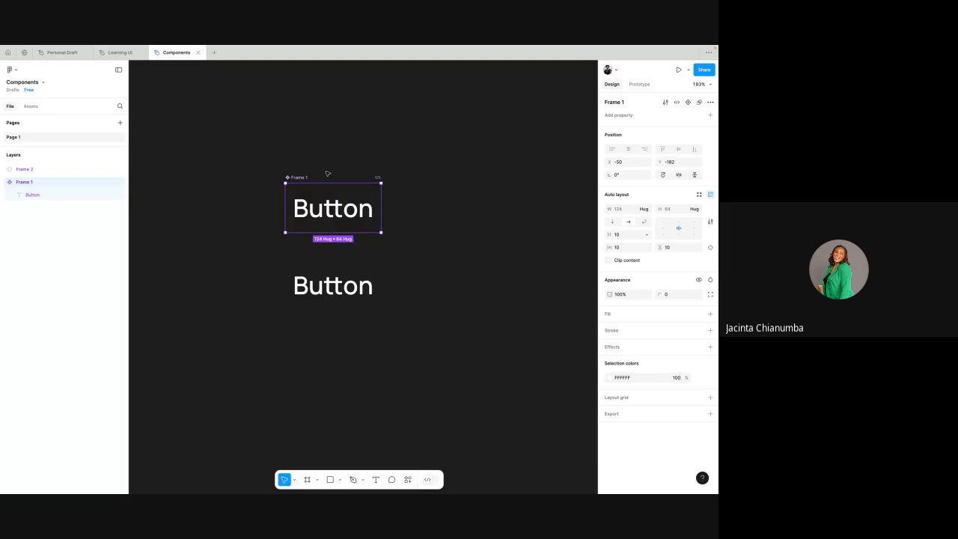
{"action": "left_click", "coordinate": [292, 158]}
{"action": "left_click", "coordinate": [300, 178]}
{"action": "left_click", "coordinate": [711, 315]}
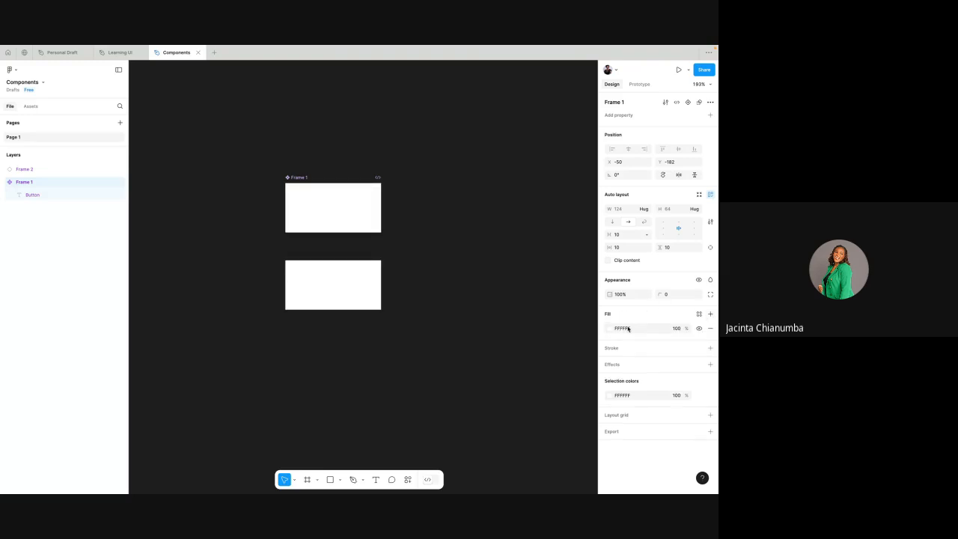
- Set the fill of the main component's Button text to 333333
{"action": "left_click", "coordinate": [332, 205]}
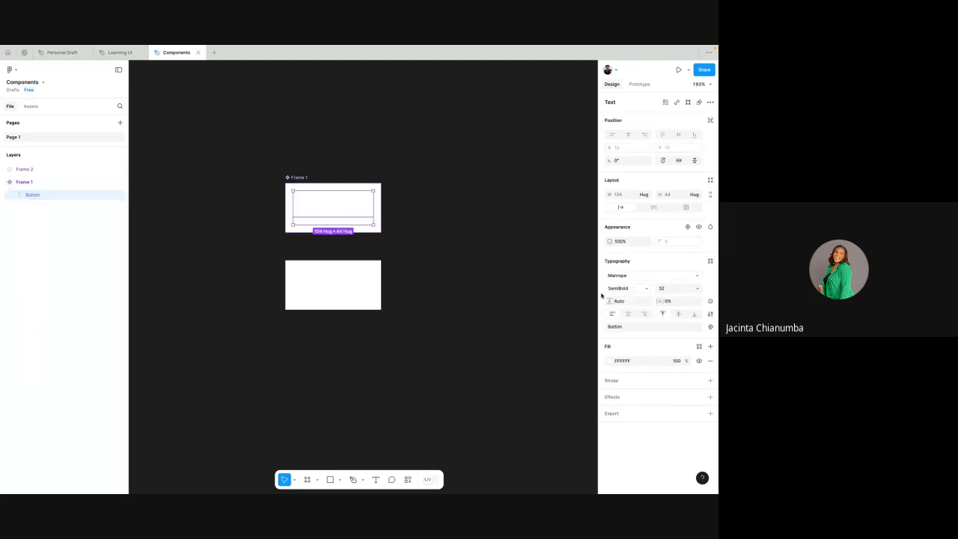
{"action": "left_click", "coordinate": [629, 363]}
{"action": "type", "text": "333333"}
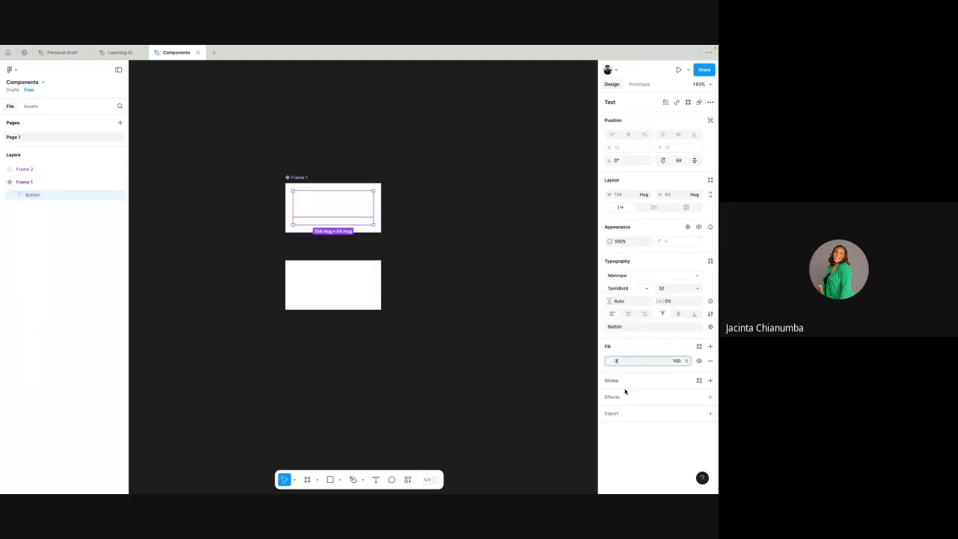
{"action": "key", "text": "Return"}
{"action": "left_click", "coordinate": [427, 215]}
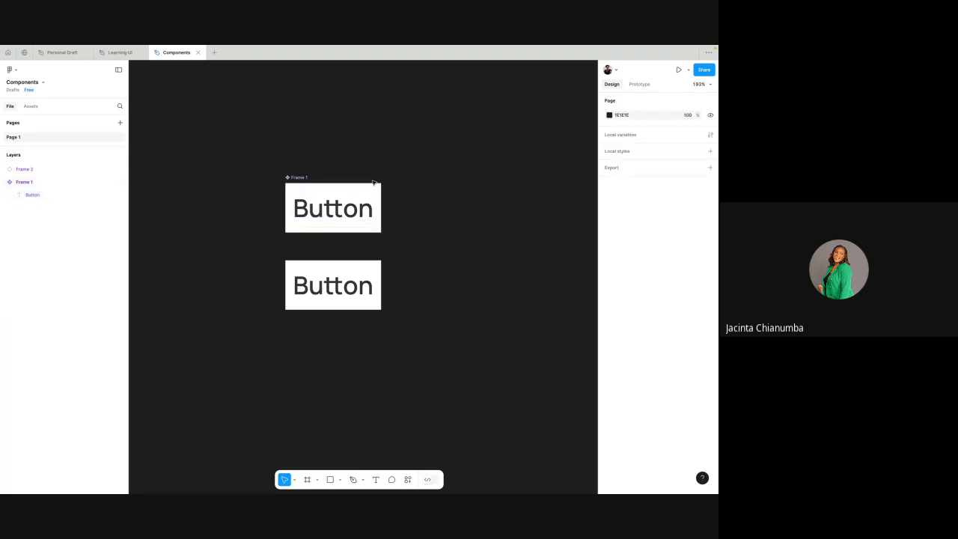
- Change the text of the button instance below the main component to "sign up"
{"action": "scroll", "coordinate": [374, 183], "scroll_direction": "right", "scroll_amount": 2}
{"action": "scroll", "coordinate": [374, 183], "scroll_direction": "down", "scroll_amount": 2}
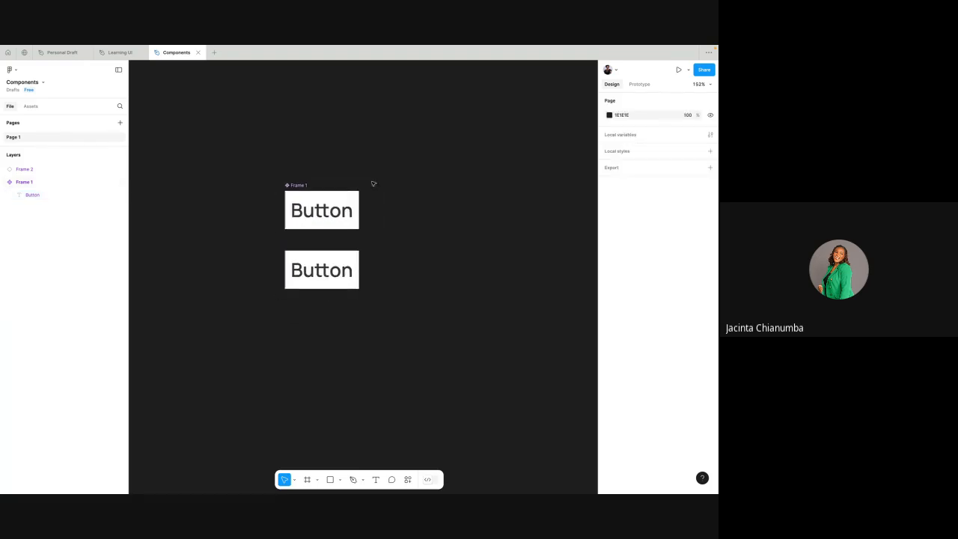
{"action": "left_click", "coordinate": [322, 272]}
{"action": "scroll", "coordinate": [322, 274], "scroll_direction": "down", "scroll_amount": 1}
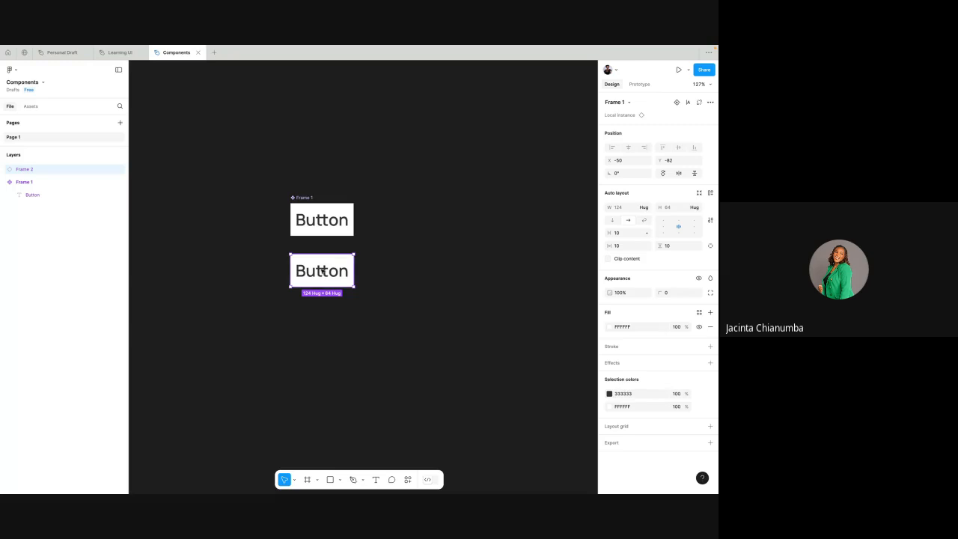
{"action": "double_click", "coordinate": [322, 271]}
{"action": "double_click", "coordinate": [322, 271]}
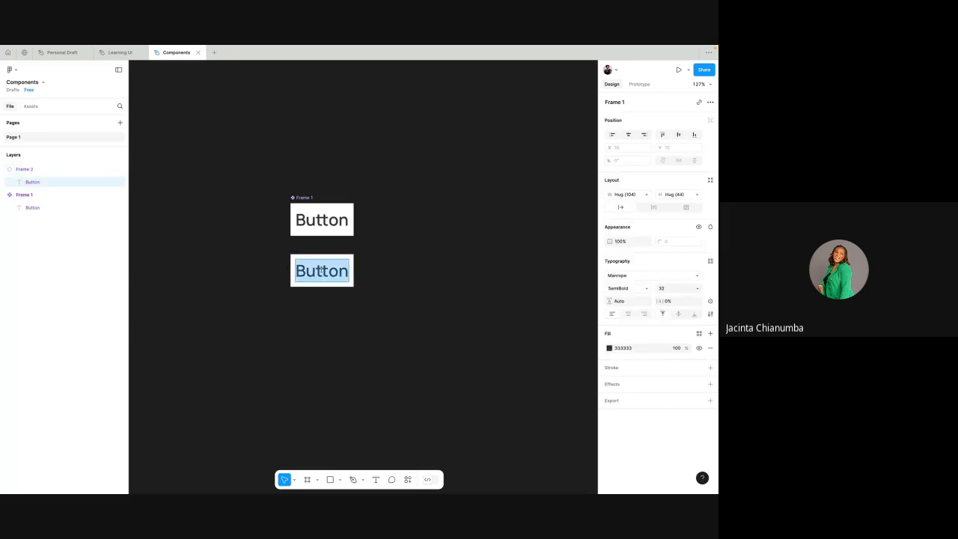
{"action": "type", "text": "sig"}
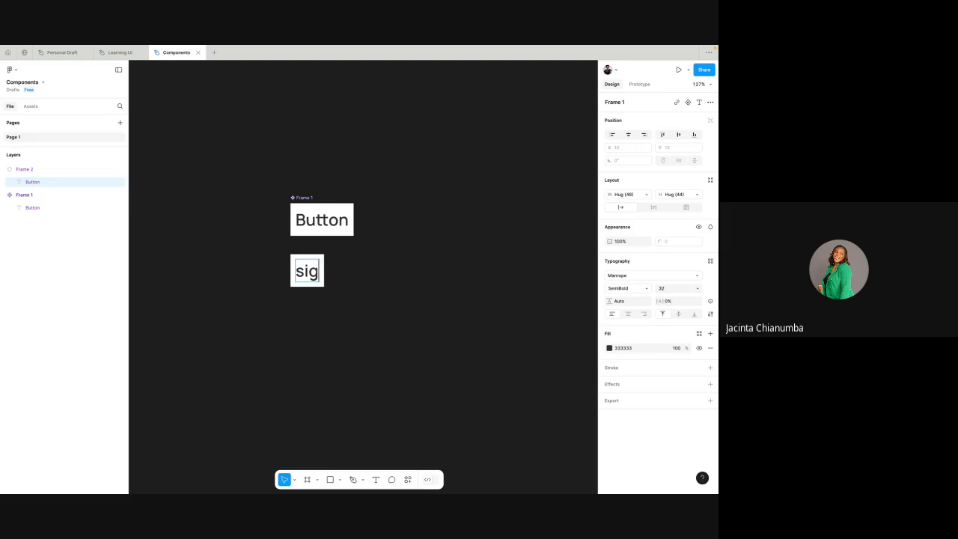
{"action": "type", "text": "n u"}
{"action": "type", "text": "p"}
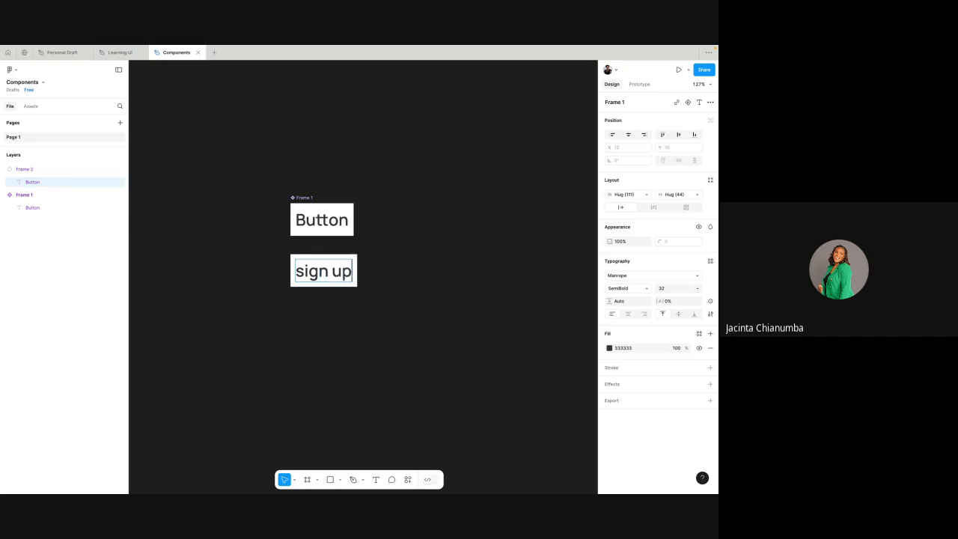
{"action": "key", "text": "Escape"}
{"action": "left_click", "coordinate": [381, 252]}
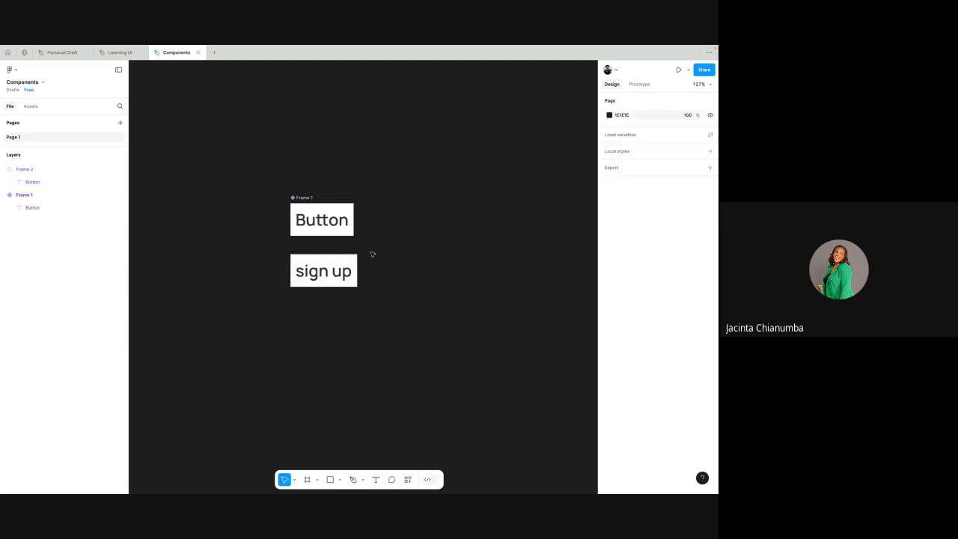
- Duplicate the sign up instance directly below at X -50, Y 14 and change the copy's text to "login"
{"action": "left_click", "coordinate": [340, 271]}
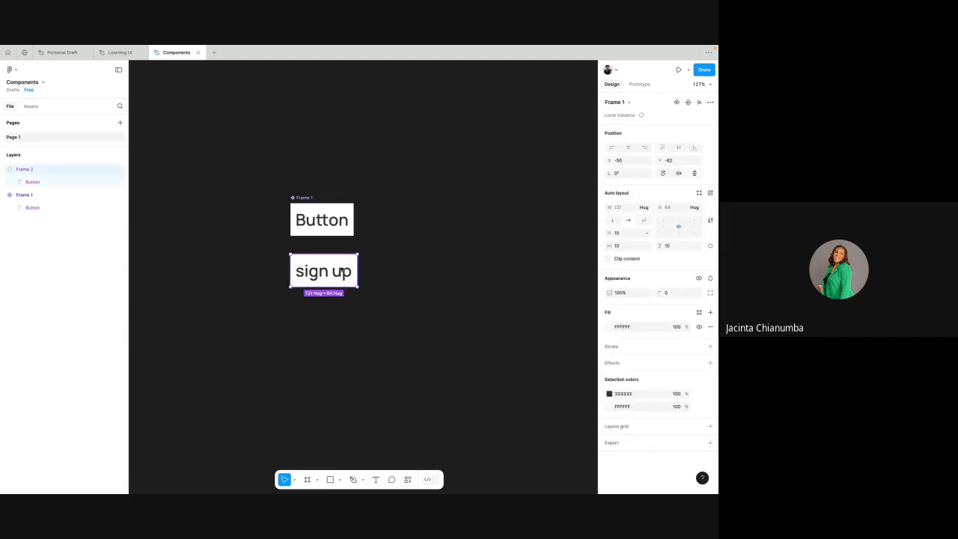
{"action": "left_click_drag", "start_coordinate": [341, 271], "coordinate": [342, 316]}
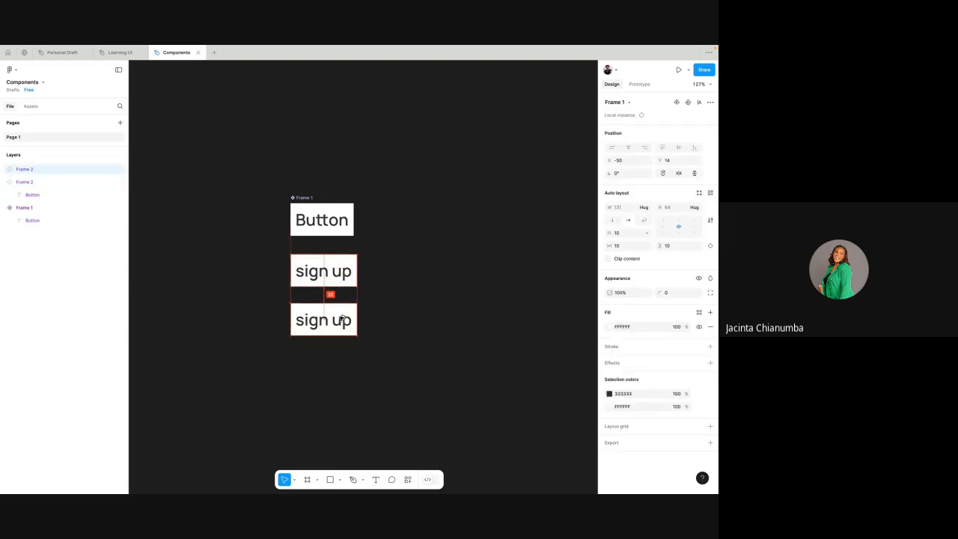
{"action": "double_click", "coordinate": [341, 320]}
{"action": "double_click", "coordinate": [341, 319]}
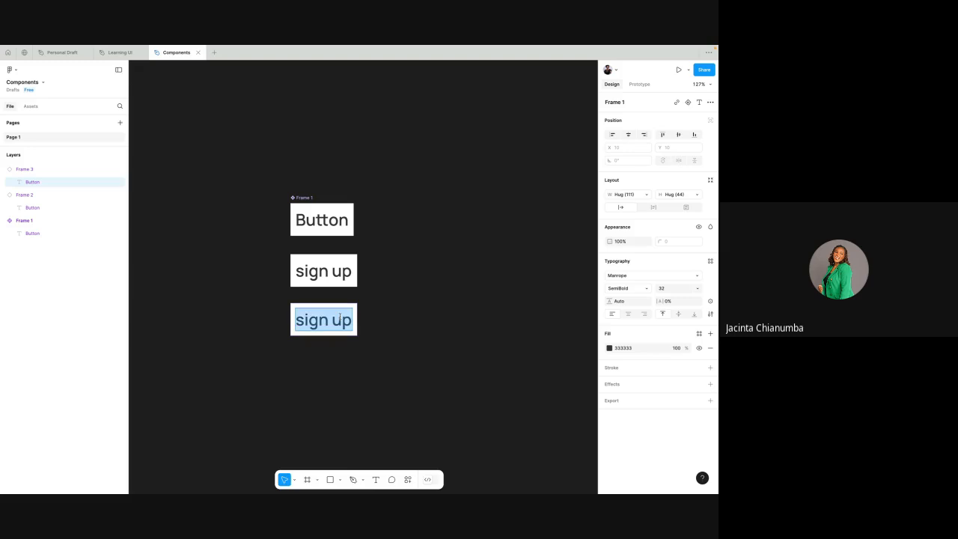
{"action": "type", "text": "log"}
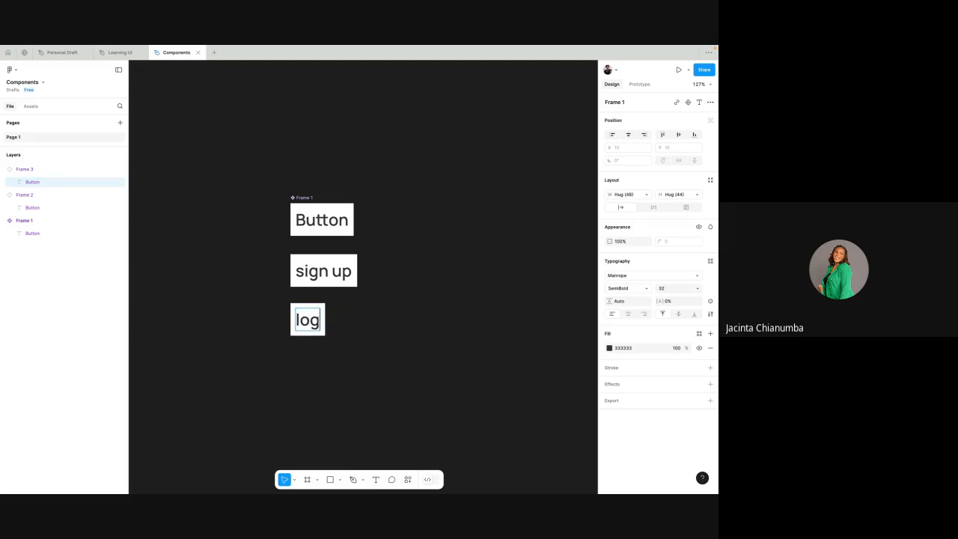
{"action": "type", "text": "in"}
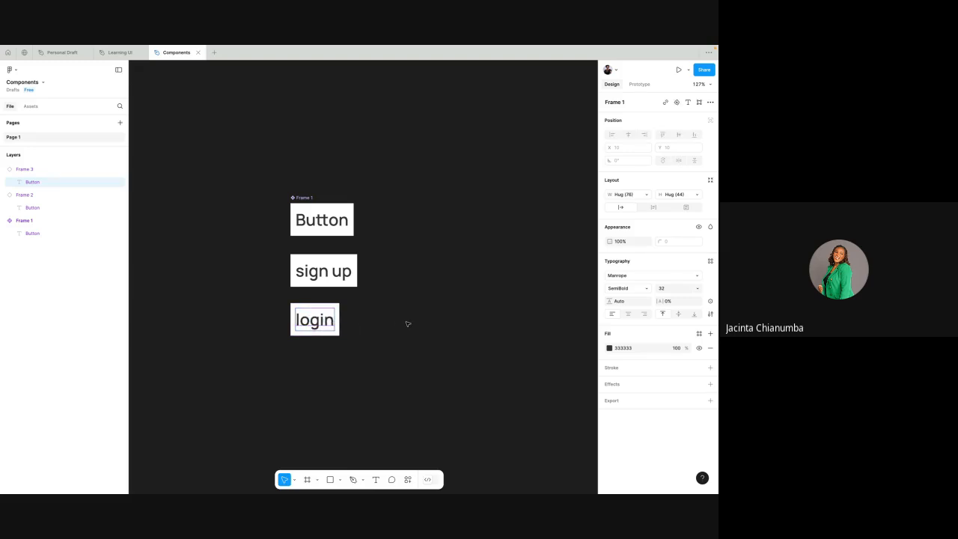
{"action": "left_click", "coordinate": [408, 323]}
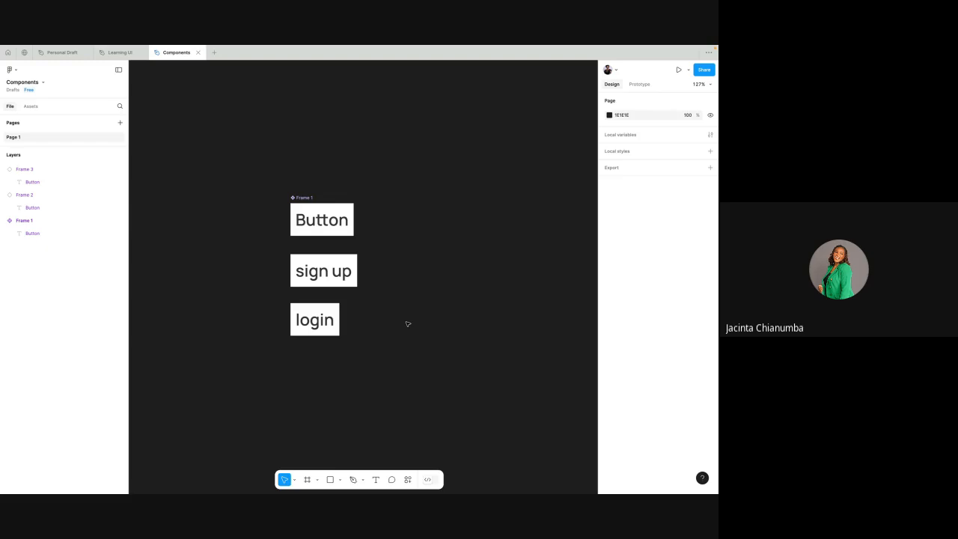
- Inspect the sign up and login instances and the sign up instance's editable text layer
{"action": "left_click", "coordinate": [317, 283]}
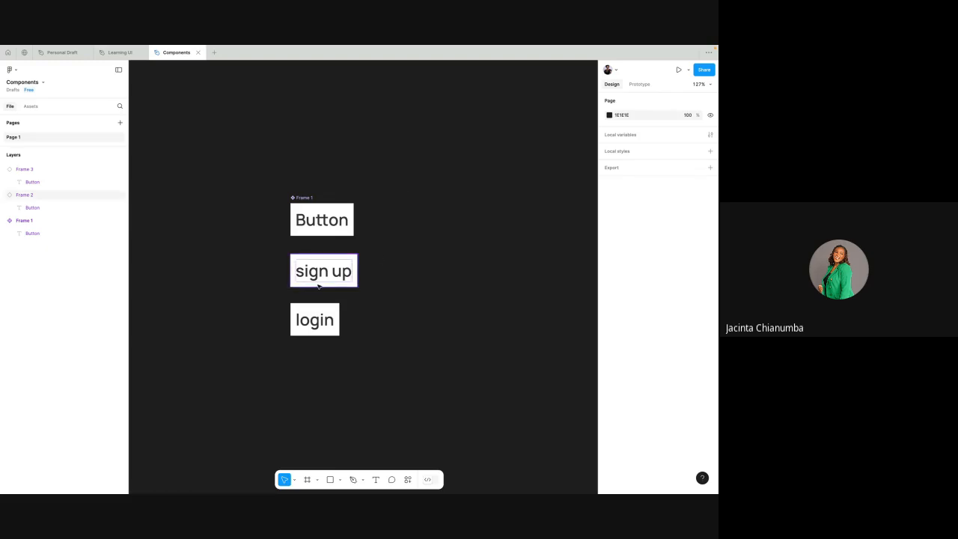
{"action": "left_click", "coordinate": [375, 275]}
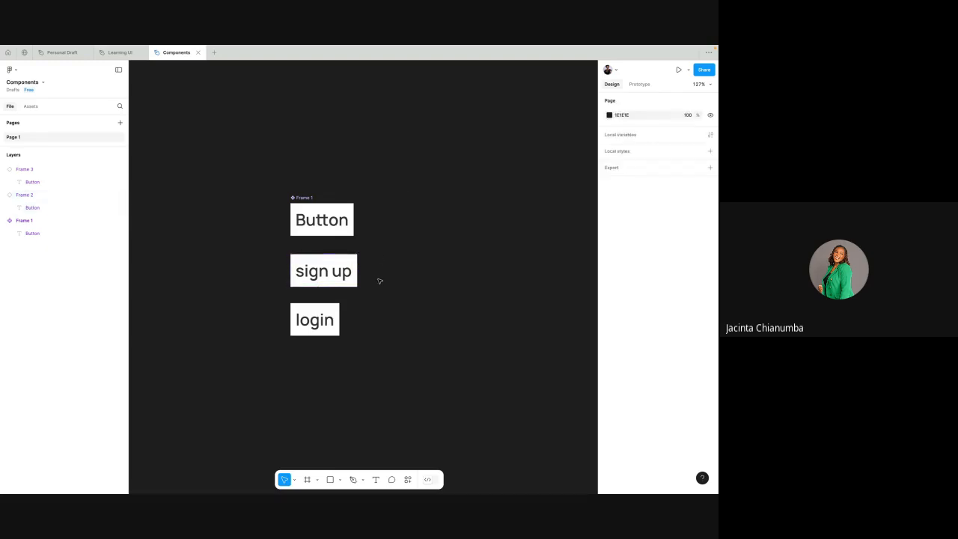
{"action": "left_click", "coordinate": [348, 272]}
{"action": "scroll", "coordinate": [333, 299], "scroll_direction": "up", "scroll_amount": 3}
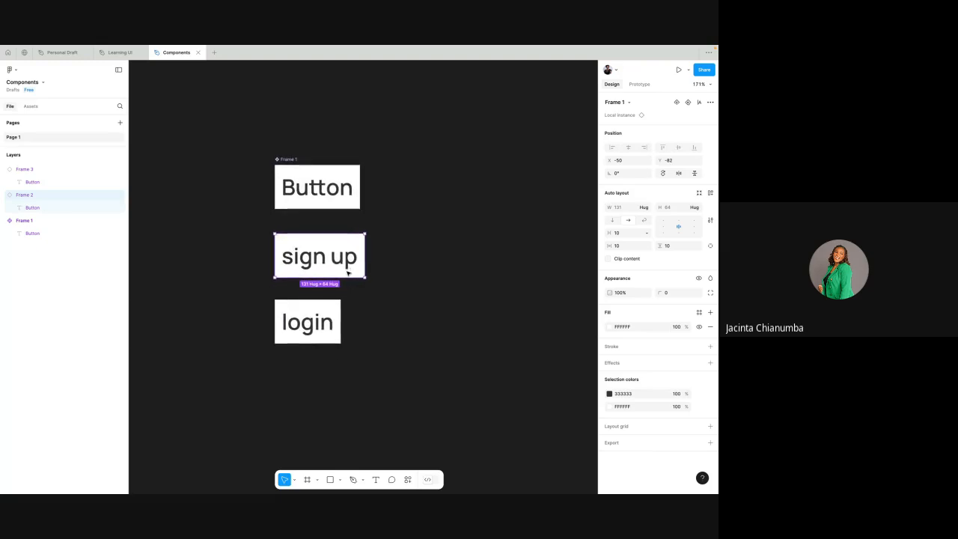
{"action": "left_click", "coordinate": [320, 311]}
{"action": "left_click", "coordinate": [337, 262]}
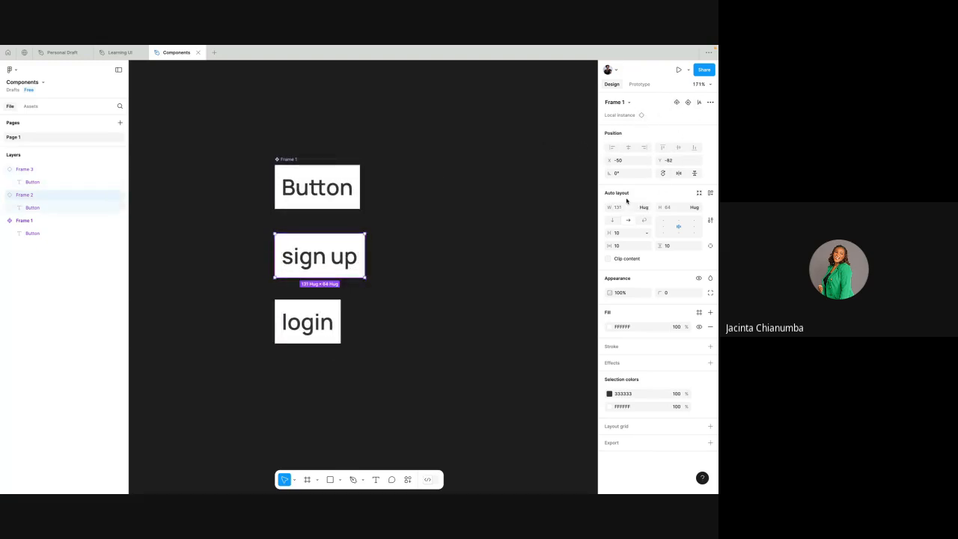
{"action": "double_click", "coordinate": [342, 259]}
{"action": "double_click", "coordinate": [344, 259]}
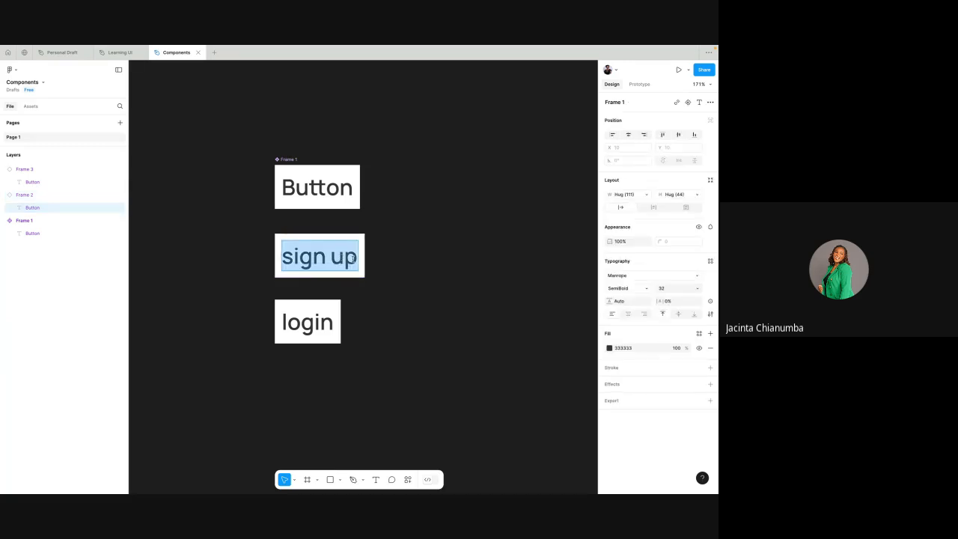
{"action": "left_click", "coordinate": [353, 259]}
{"action": "scroll", "coordinate": [399, 229], "scroll_direction": "down", "scroll_amount": 3}
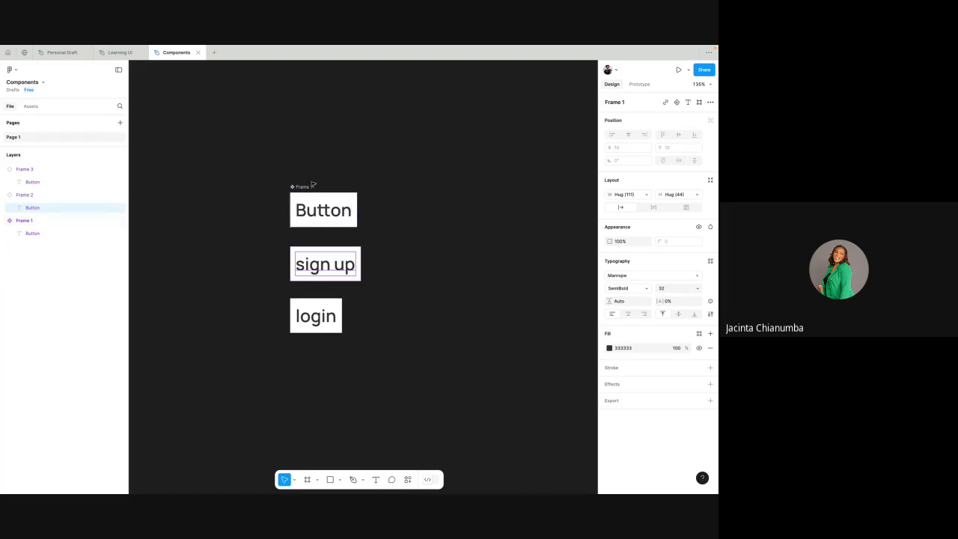
- Review which property types can be added to the main button component
{"action": "left_click", "coordinate": [308, 188]}
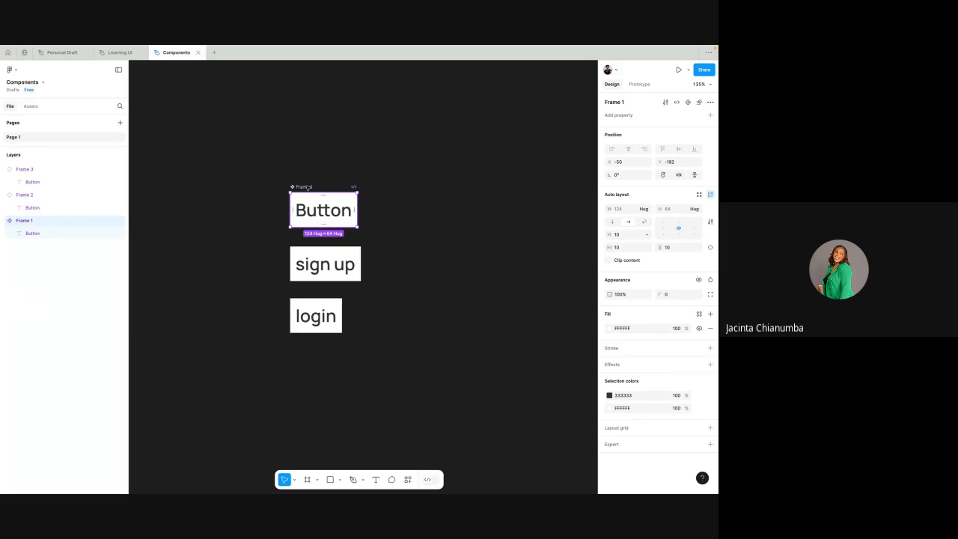
{"action": "scroll", "coordinate": [307, 188], "scroll_direction": "up", "scroll_amount": 3}
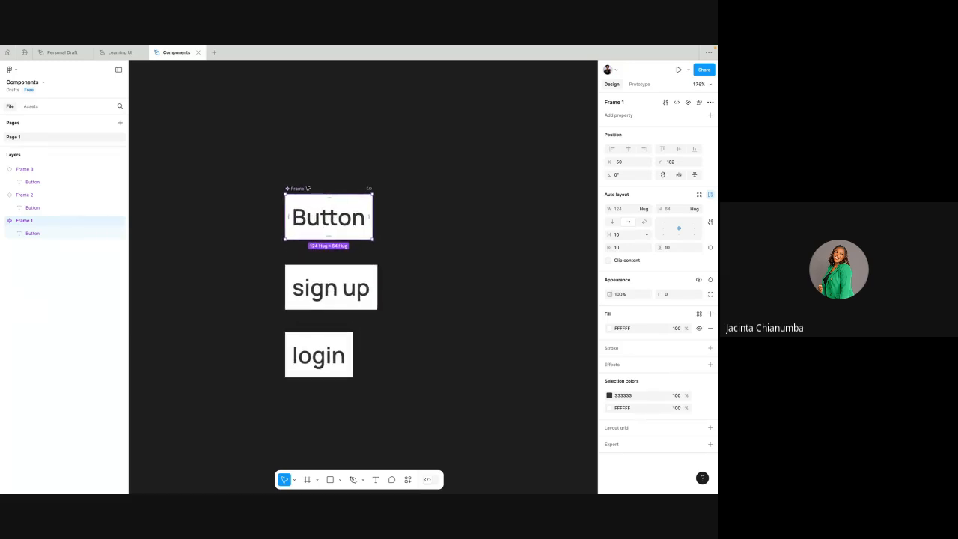
{"action": "left_click", "coordinate": [710, 115]}
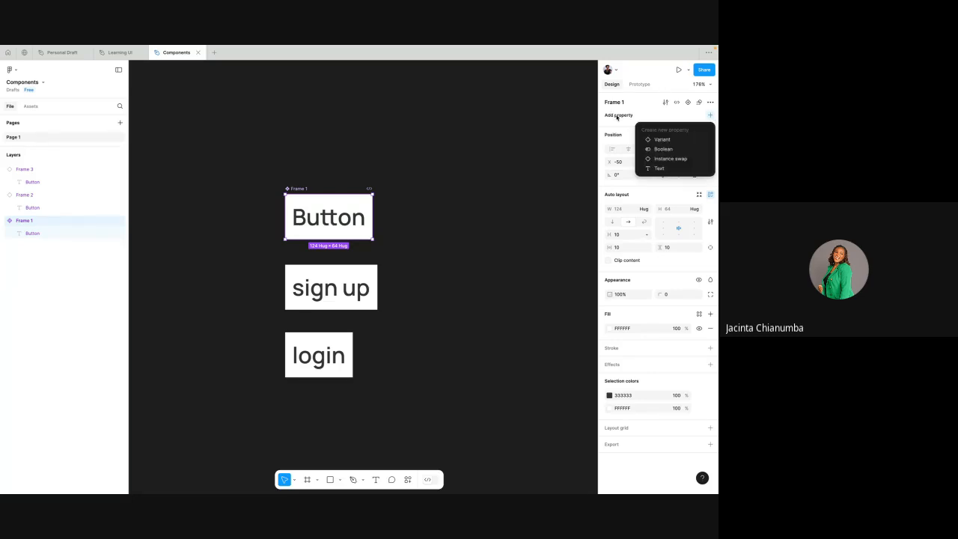
{"action": "left_click", "coordinate": [451, 179]}
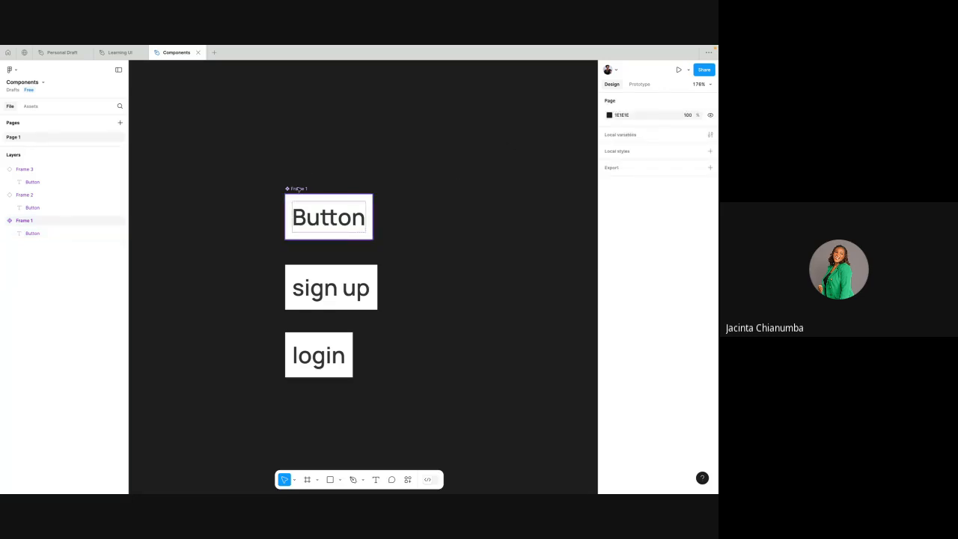
- Create a text property named "label" with the value "button" on the main button component
{"action": "left_click", "coordinate": [298, 189]}
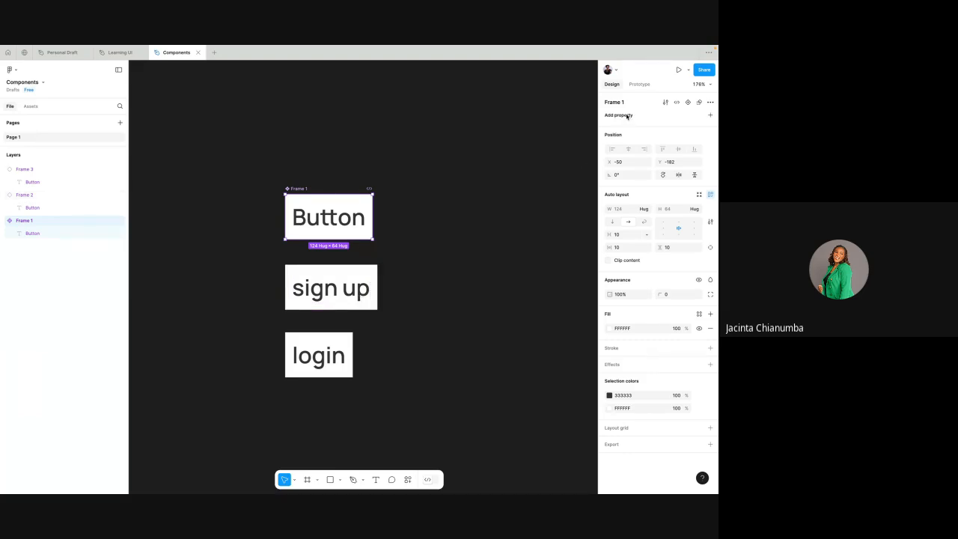
{"action": "left_click", "coordinate": [711, 116]}
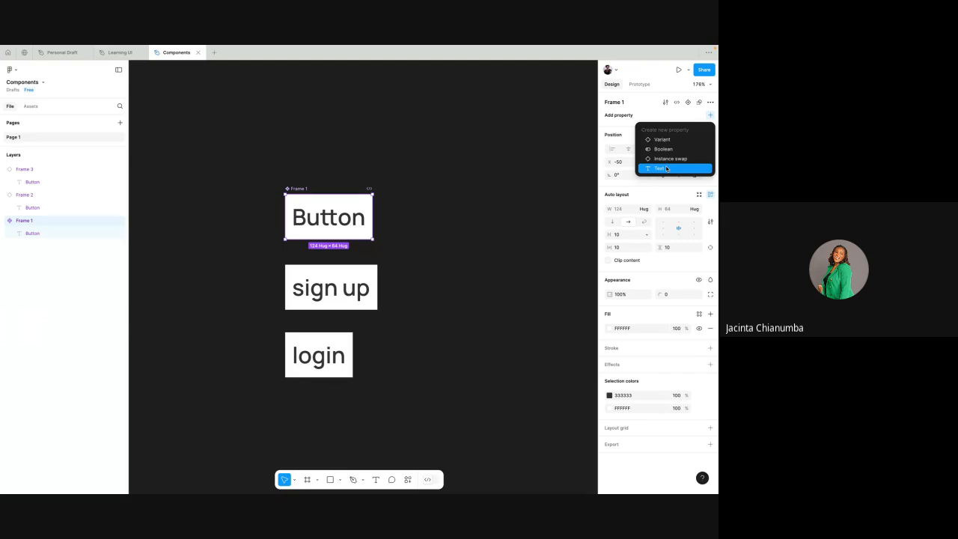
{"action": "left_click", "coordinate": [666, 169]}
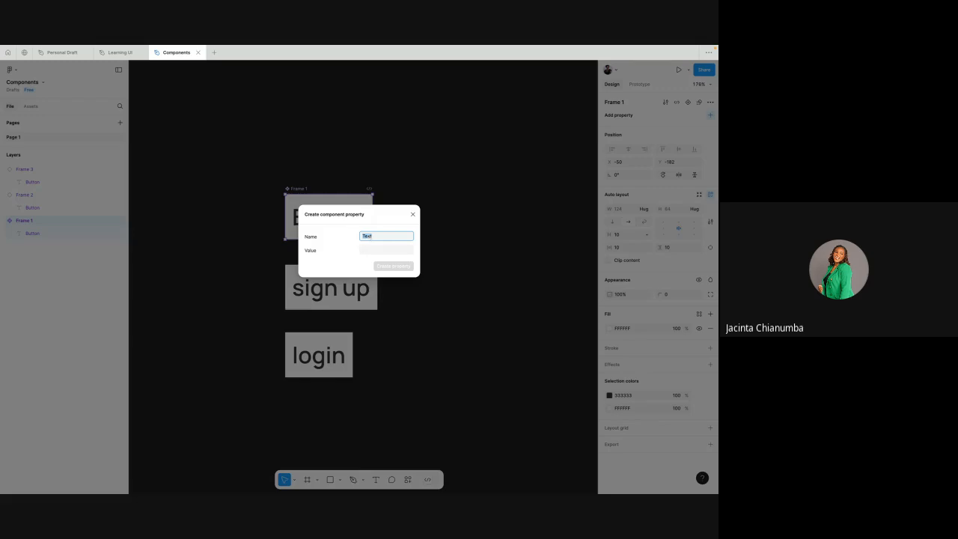
{"action": "type", "text": "label"}
{"action": "left_click", "coordinate": [371, 249]}
{"action": "type", "text": "button"}
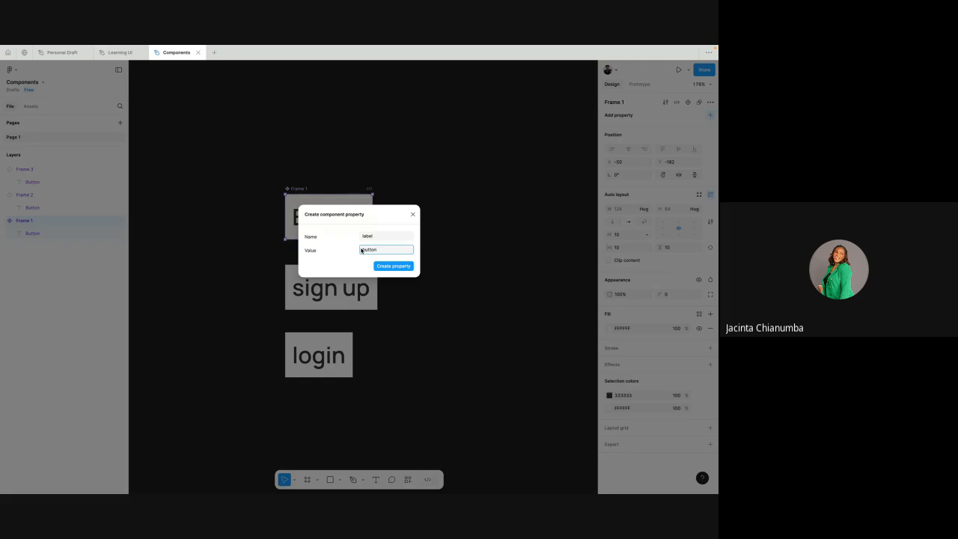
{"action": "left_click", "coordinate": [390, 267]}
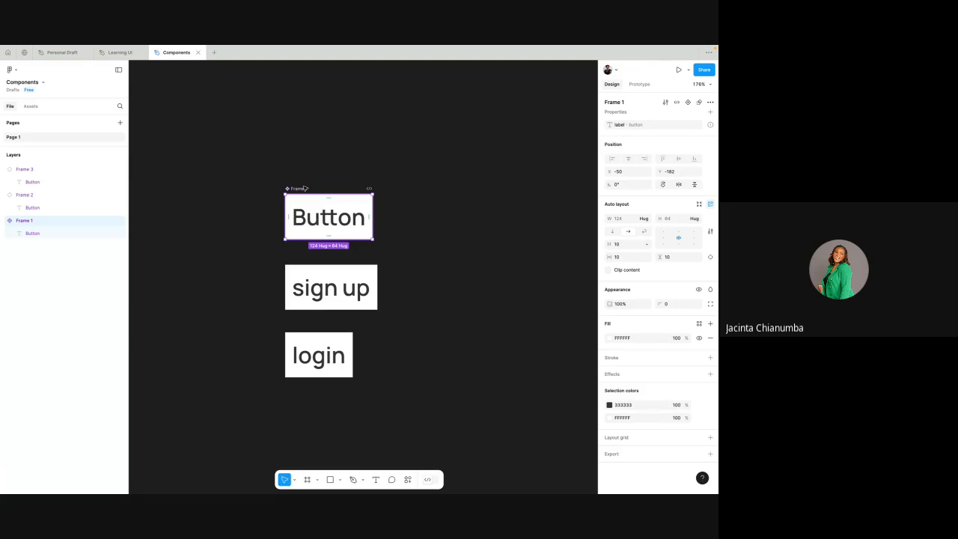
- Compare the properties listed for the main button component with those of the sign up instance
{"action": "left_click", "coordinate": [340, 157]}
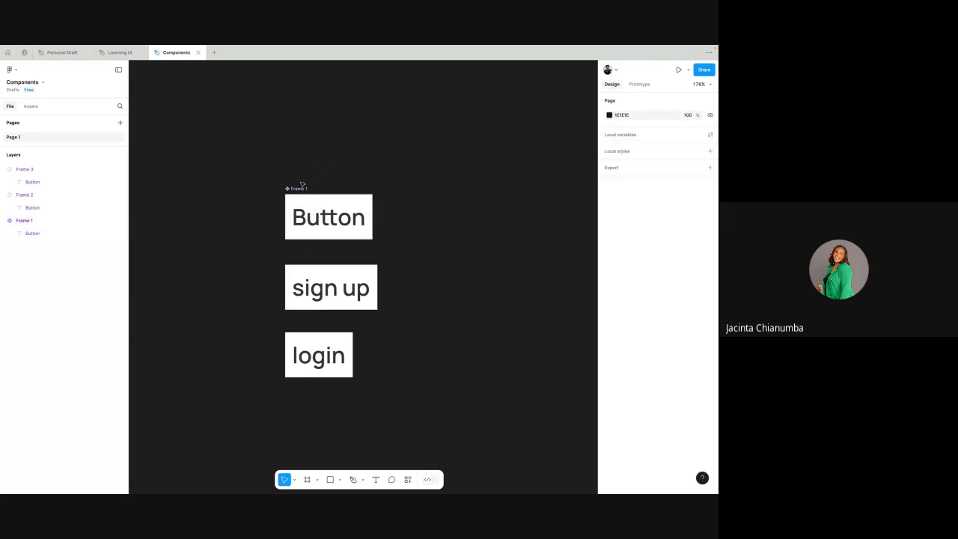
{"action": "left_click", "coordinate": [300, 189]}
{"action": "left_click", "coordinate": [302, 278]}
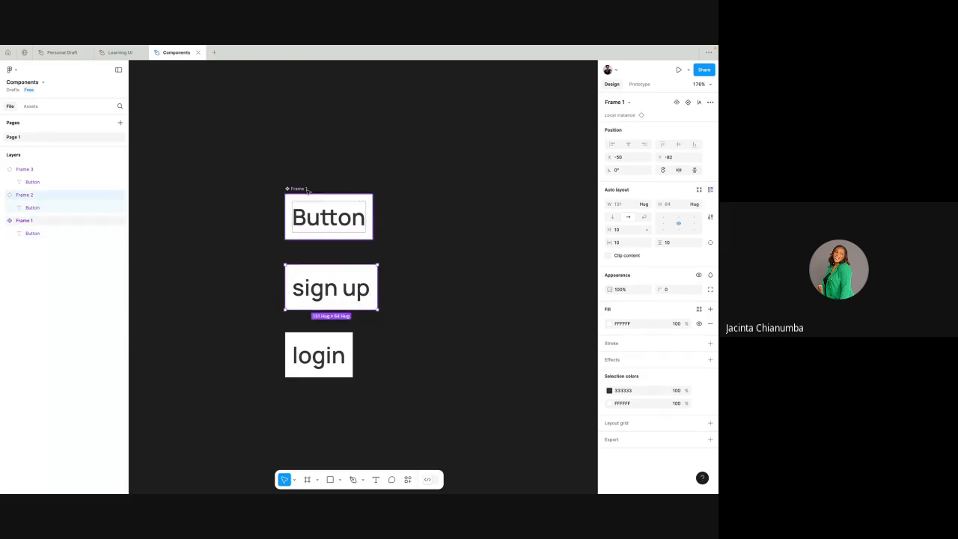
{"action": "left_click", "coordinate": [306, 190]}
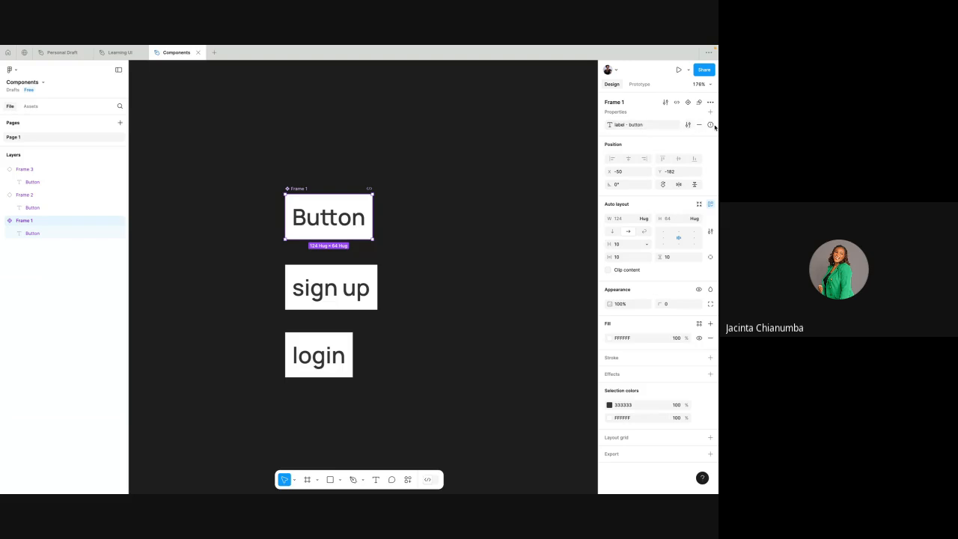
{"action": "mouse_move", "coordinate": [715, 128]}
- Link the main button component's text layer to the existing label text property
{"action": "left_click", "coordinate": [326, 221]}
{"action": "left_click", "coordinate": [325, 222]}
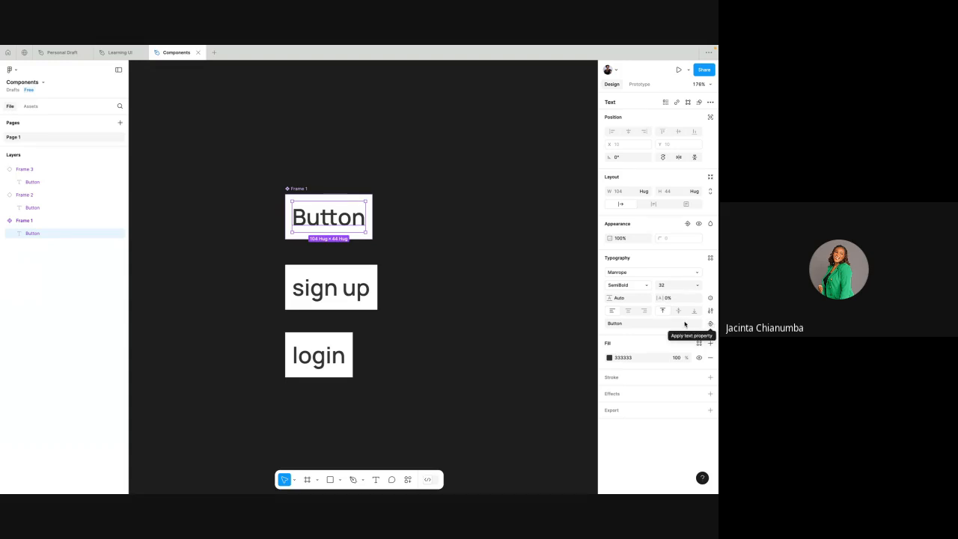
{"action": "left_click", "coordinate": [710, 324]}
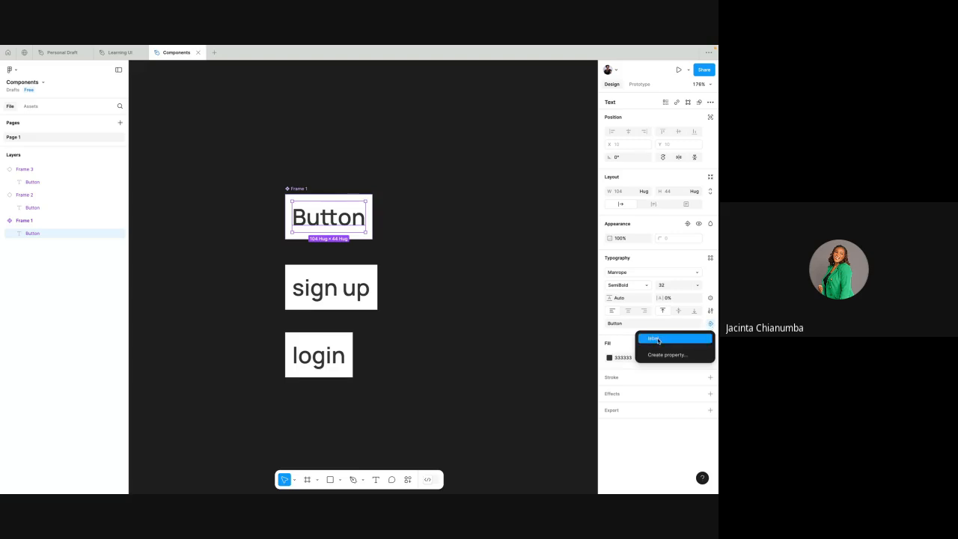
{"action": "left_click", "coordinate": [658, 340]}
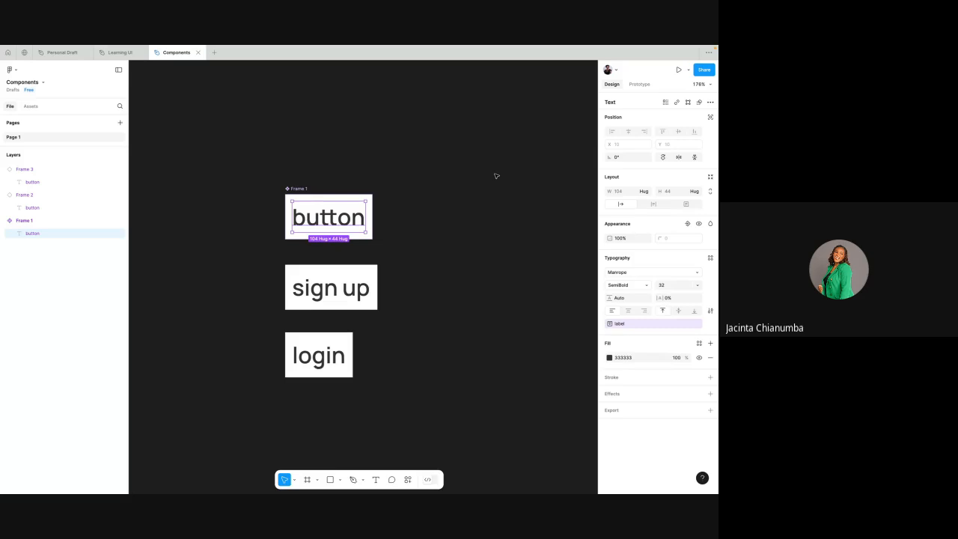
- Check the label property shown on the sign up instance and on the login instance
{"action": "left_click", "coordinate": [354, 288]}
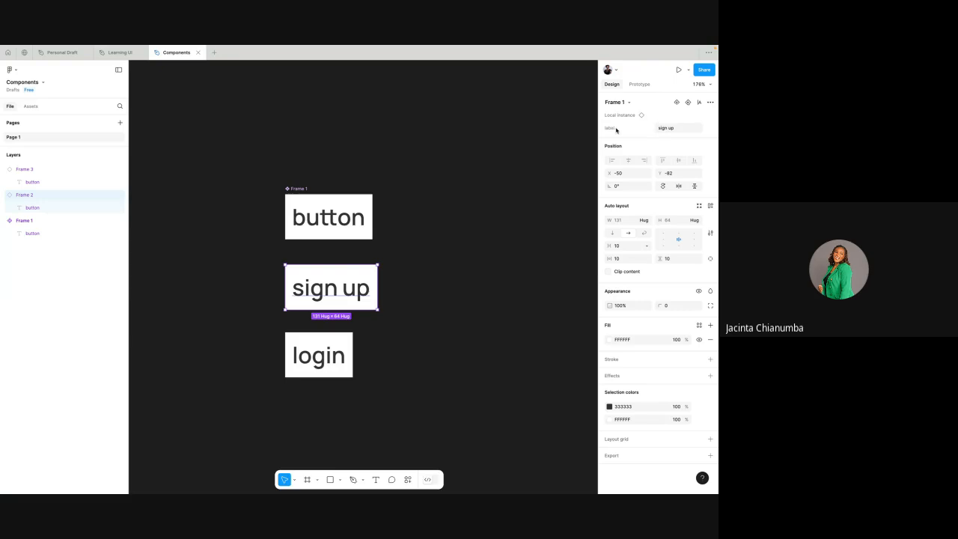
{"action": "left_click", "coordinate": [466, 243]}
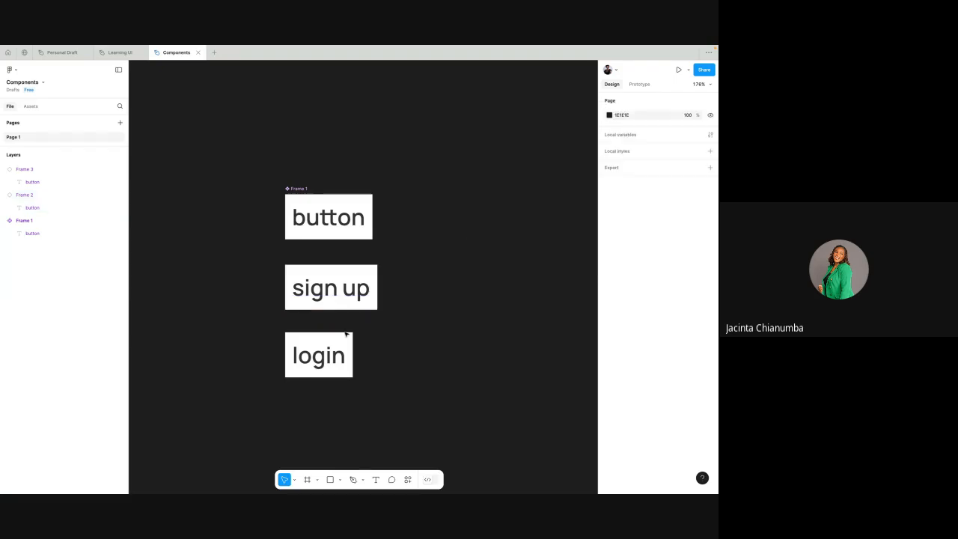
{"action": "left_click", "coordinate": [346, 334]}
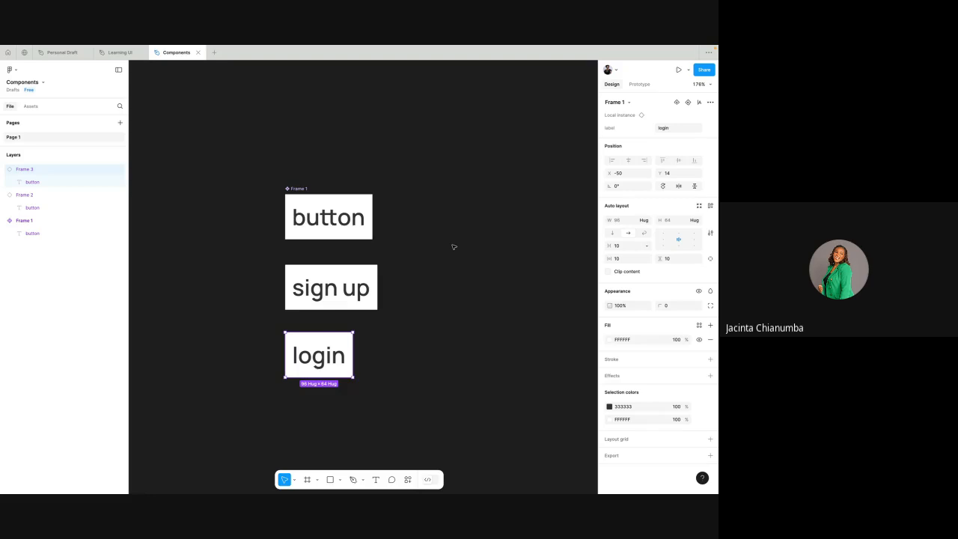
- Undo the link between the main component's text layer and the label property
{"action": "key", "text": "super+z"}
{"action": "key", "text": "super+z"}
{"action": "key", "text": "super+z"}
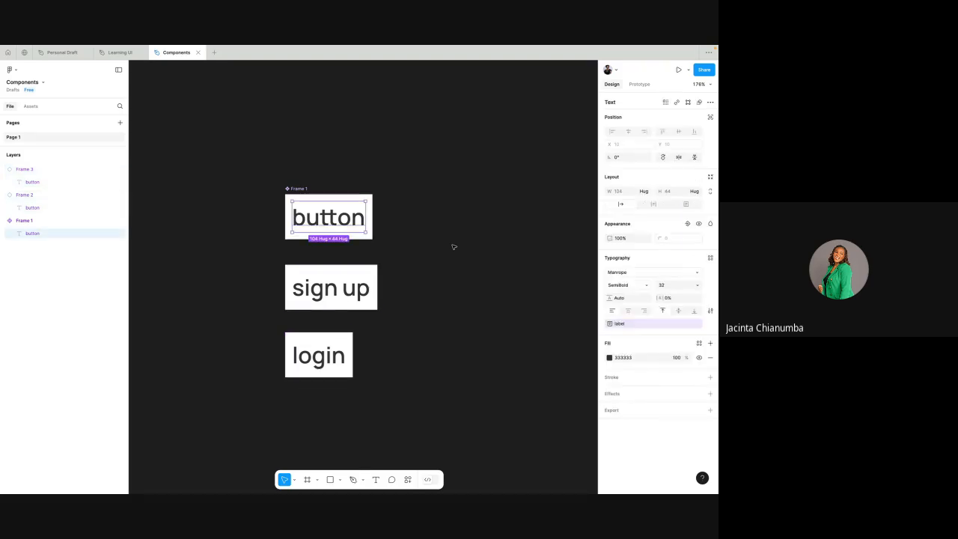
{"action": "key", "text": "super+z"}
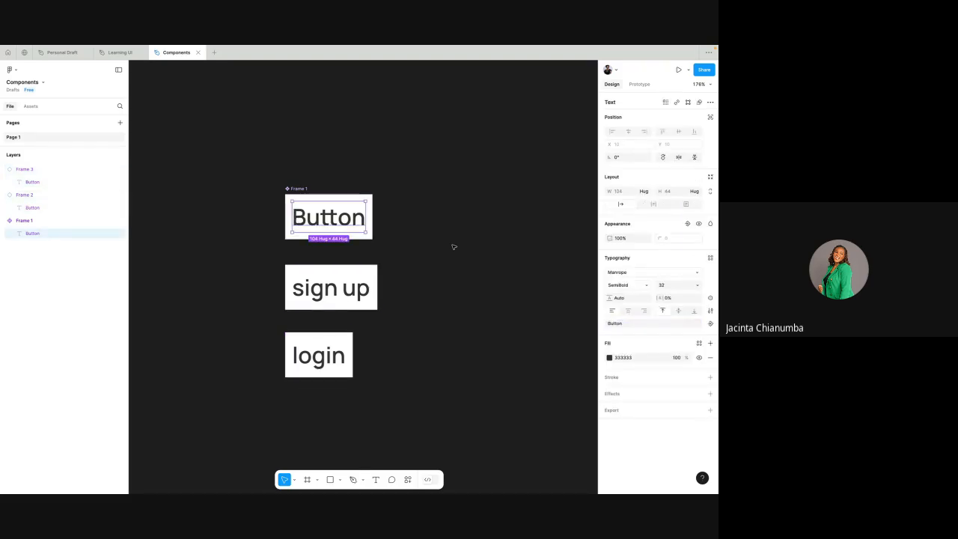
- Inspect the properties of the sign up and login instances while the main component's text is unlinked
{"action": "left_click", "coordinate": [375, 284]}
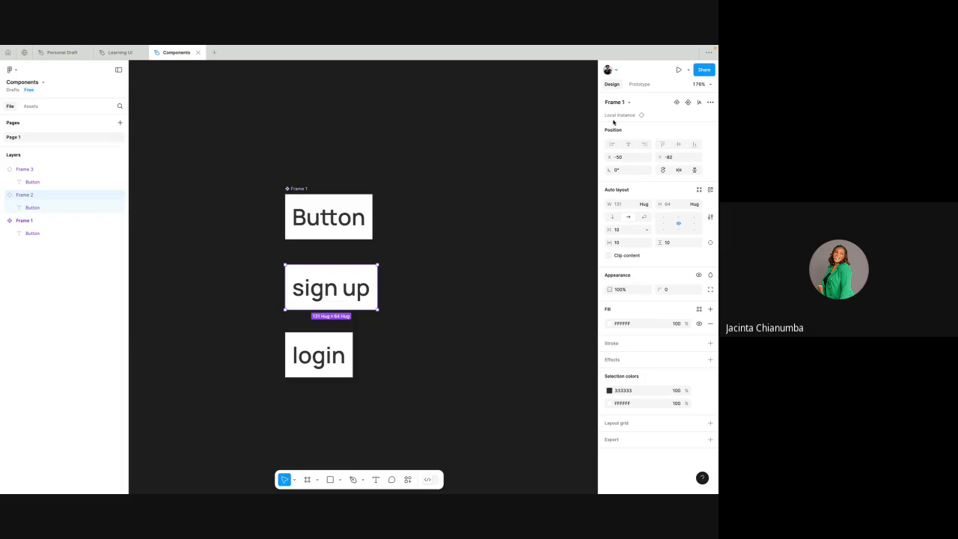
{"action": "left_click", "coordinate": [342, 337]}
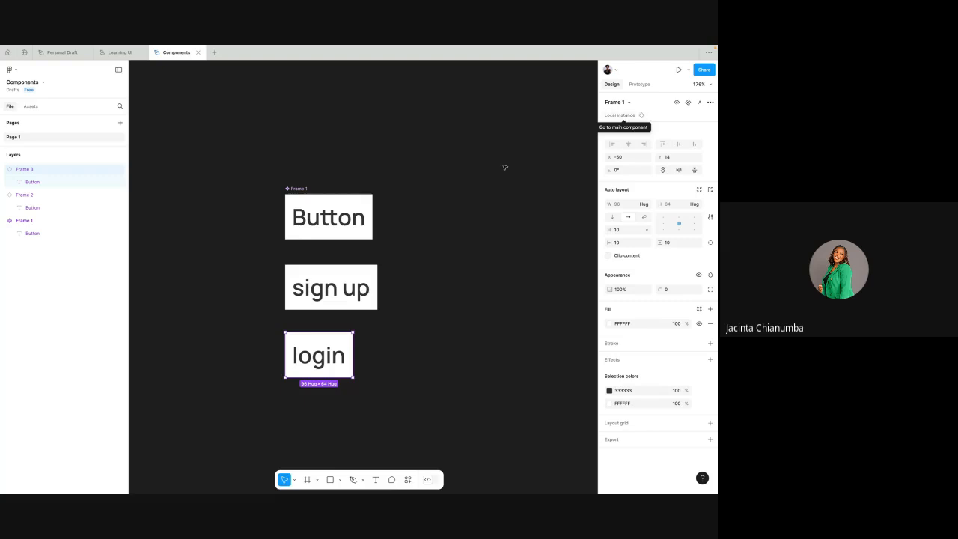
{"action": "left_click", "coordinate": [360, 288]}
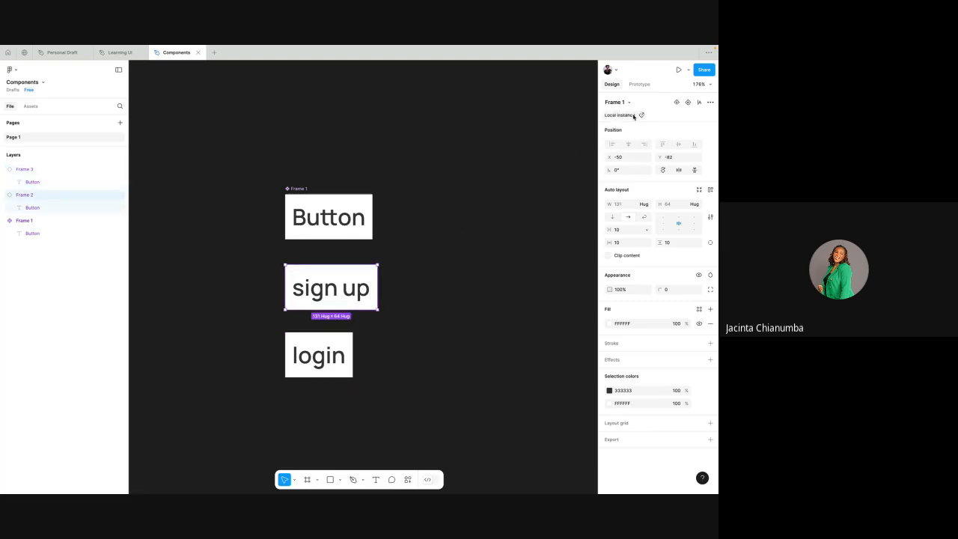
{"action": "left_click", "coordinate": [487, 164]}
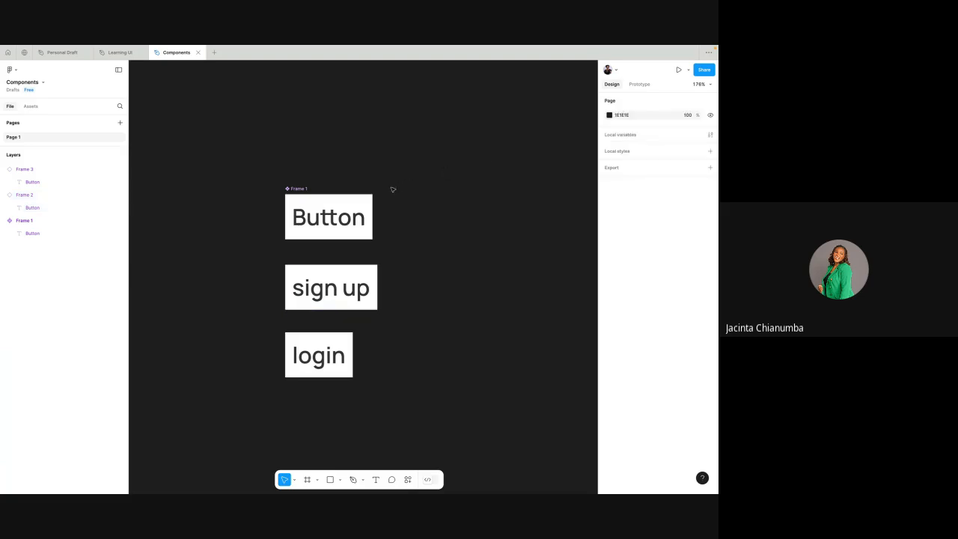
- Apply the label text property to the text layer inside the main button component
{"action": "double_click", "coordinate": [339, 218]}
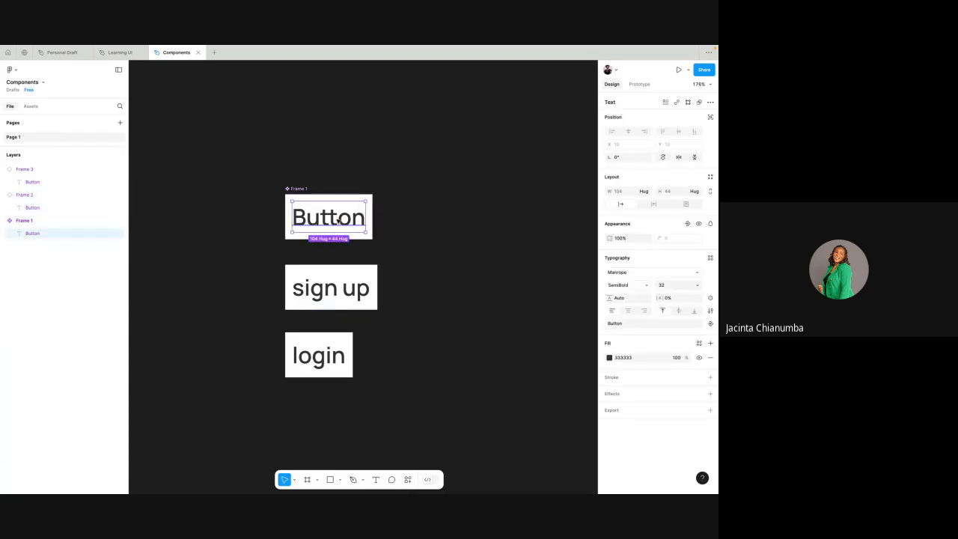
{"action": "left_click", "coordinate": [307, 198]}
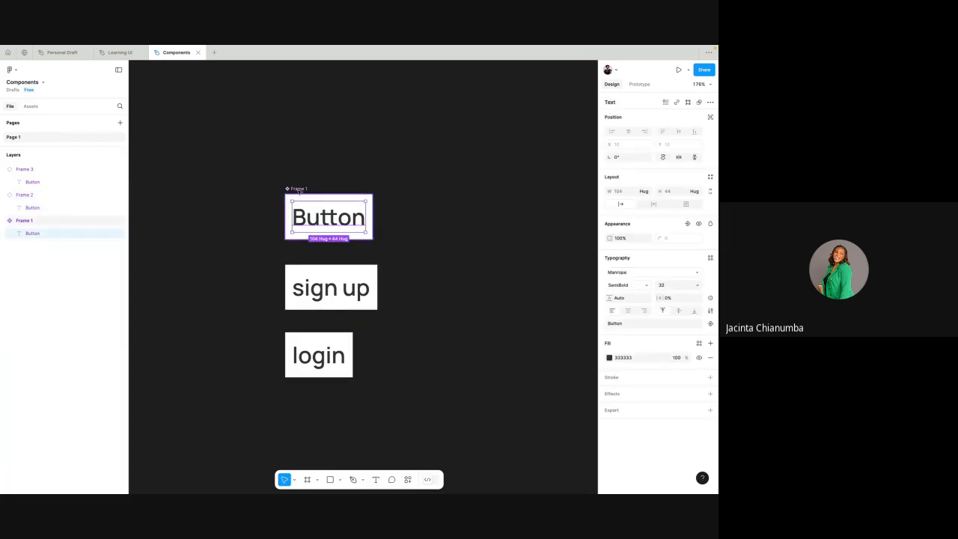
{"action": "left_click", "coordinate": [321, 215]}
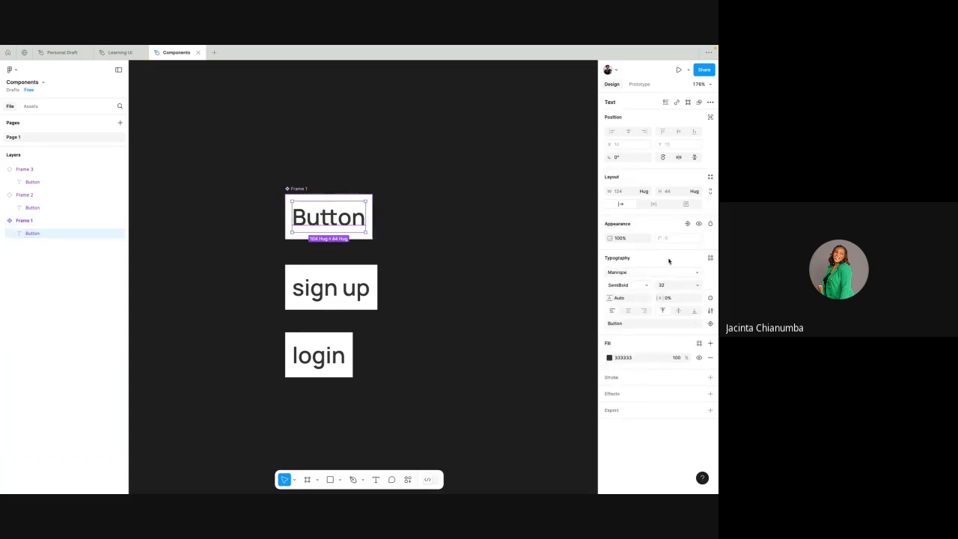
{"action": "left_click", "coordinate": [711, 325]}
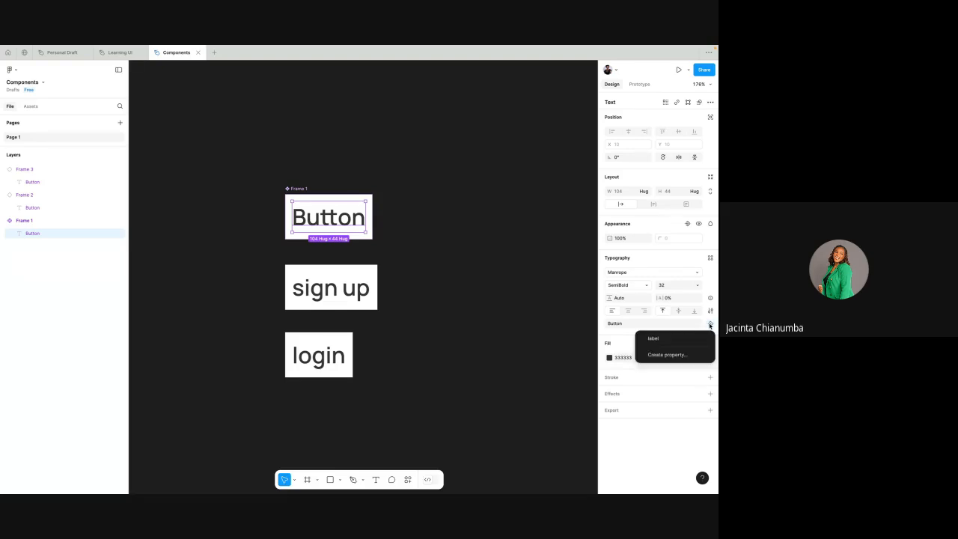
{"action": "left_click", "coordinate": [668, 339]}
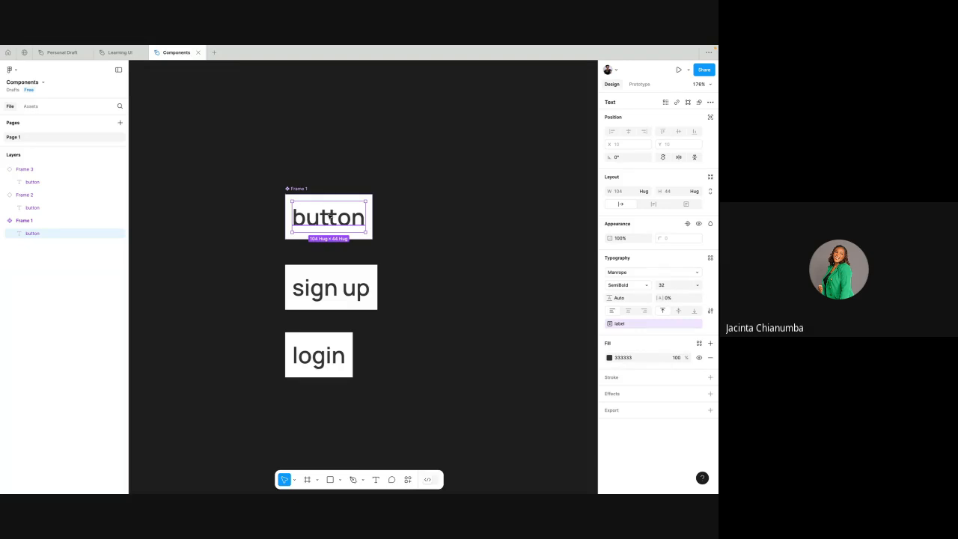
- Set the label property of the sign up instance to "Heading"
{"action": "left_click", "coordinate": [417, 203]}
{"action": "left_click", "coordinate": [349, 285]}
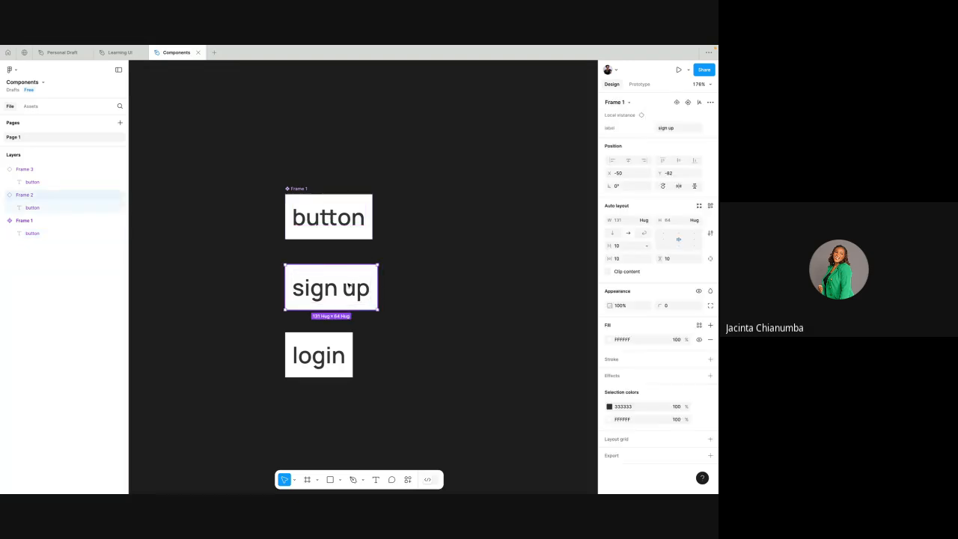
{"action": "left_click", "coordinate": [672, 129]}
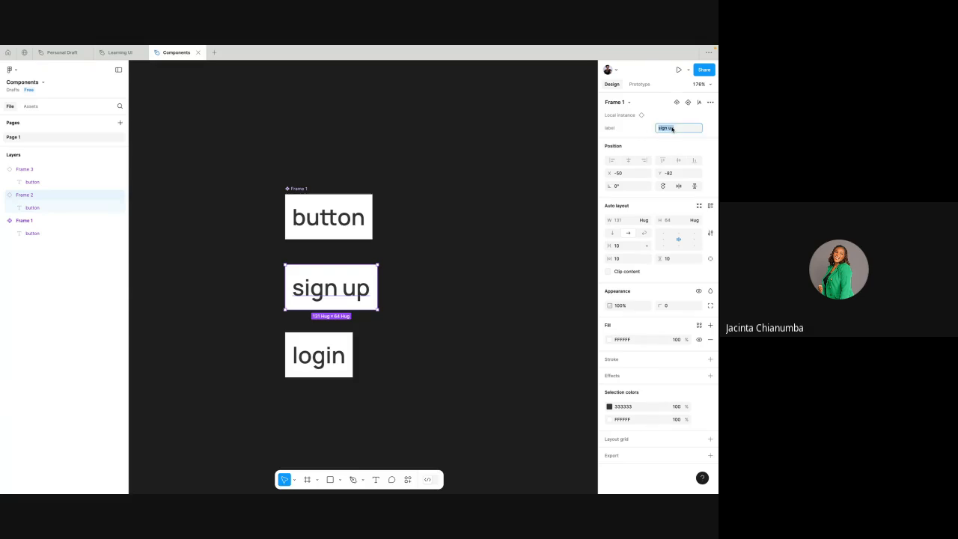
{"action": "type", "text": "Heading"}
{"action": "left_click", "coordinate": [632, 132]}
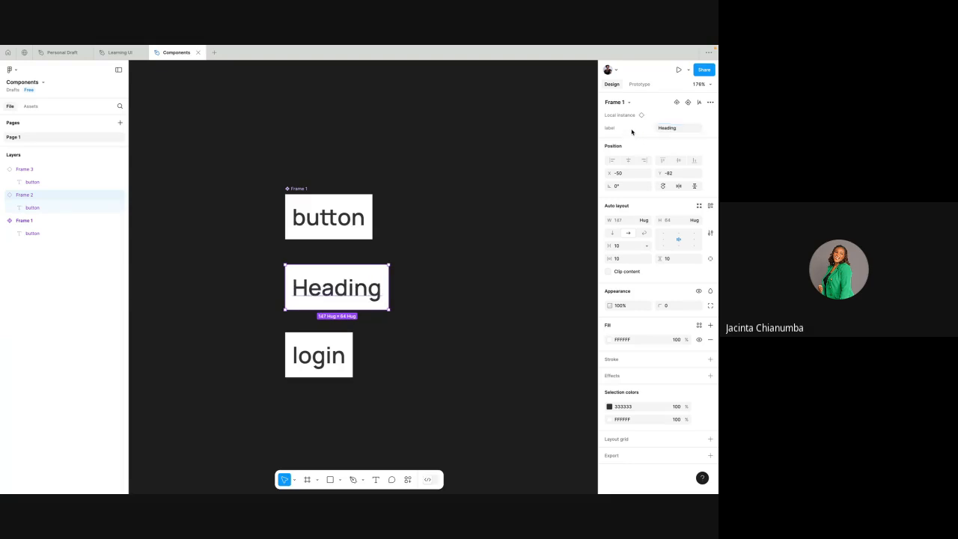
- Change the label property of the "Heading" instance to "Learn more"
{"action": "left_click", "coordinate": [670, 129]}
{"action": "type", "text": "Leatn"}
{"action": "key", "text": "BackSpace"}
{"action": "type", "text": "n more"}
{"action": "key", "text": "Return"}
- Set the label property of the login instance to "Cancel" and deselect it
{"action": "left_click", "coordinate": [342, 358]}
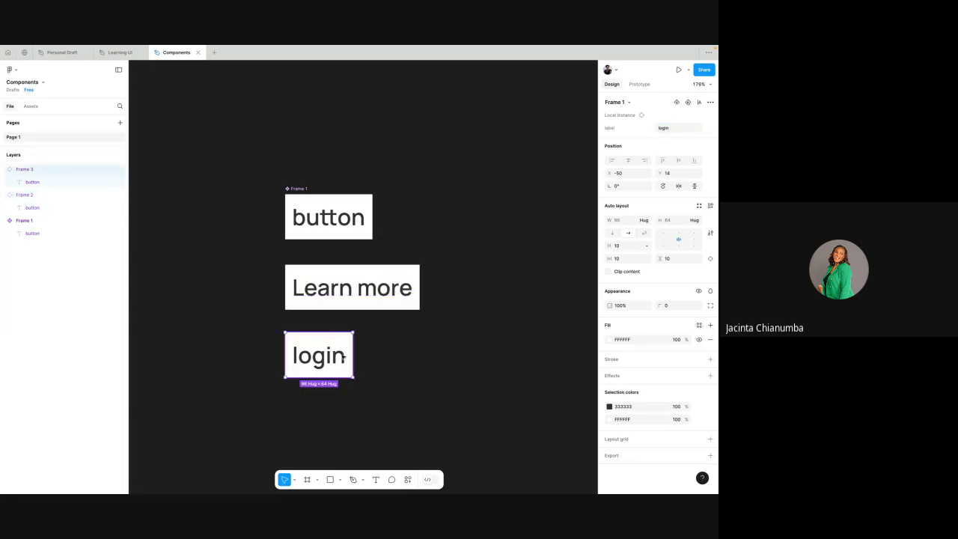
{"action": "left_click", "coordinate": [667, 128]}
{"action": "type", "text": "C"}
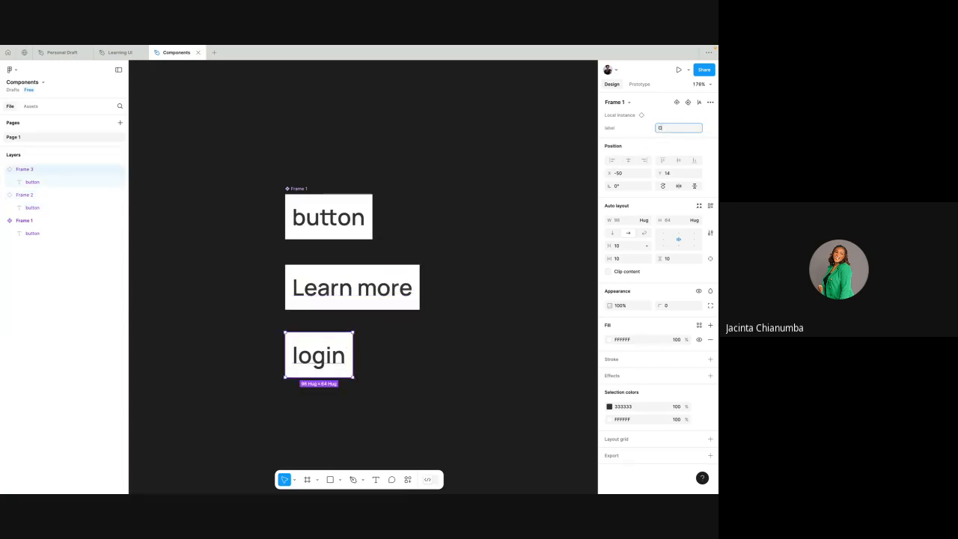
{"action": "type", "text": "ancel"}
{"action": "key", "text": "Return"}
{"action": "left_click", "coordinate": [503, 253]}
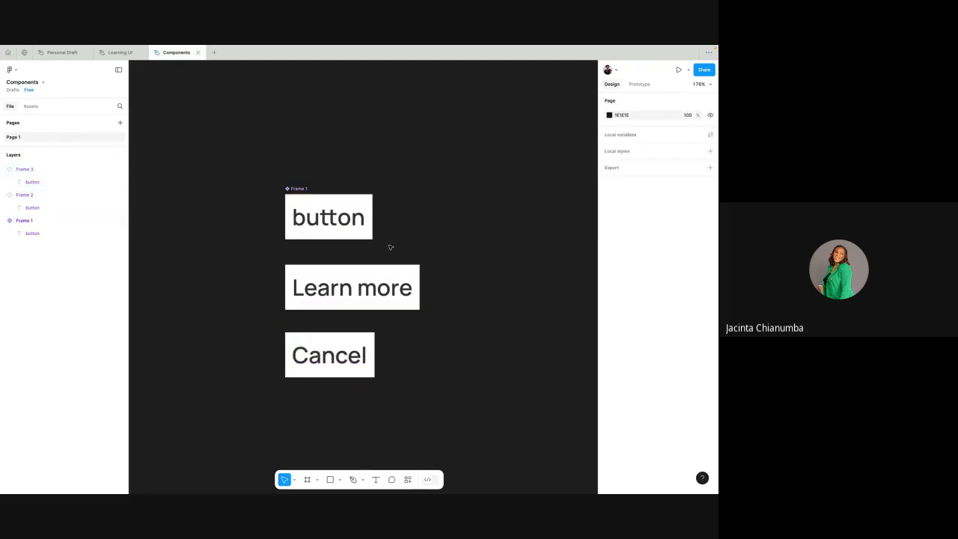
- Review the main button component's label property and compare the component with its two instances on the canvas
{"action": "left_click", "coordinate": [303, 190]}
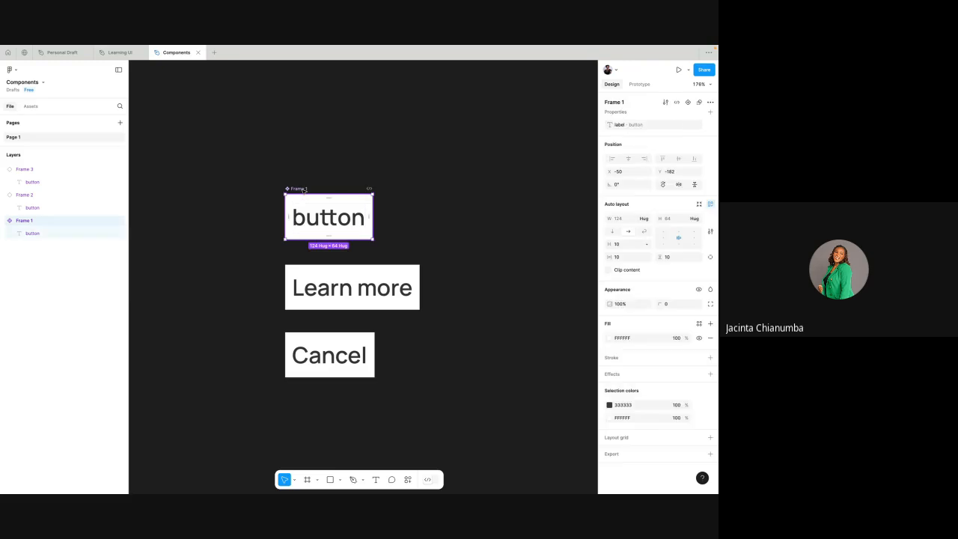
{"action": "left_click", "coordinate": [368, 164]}
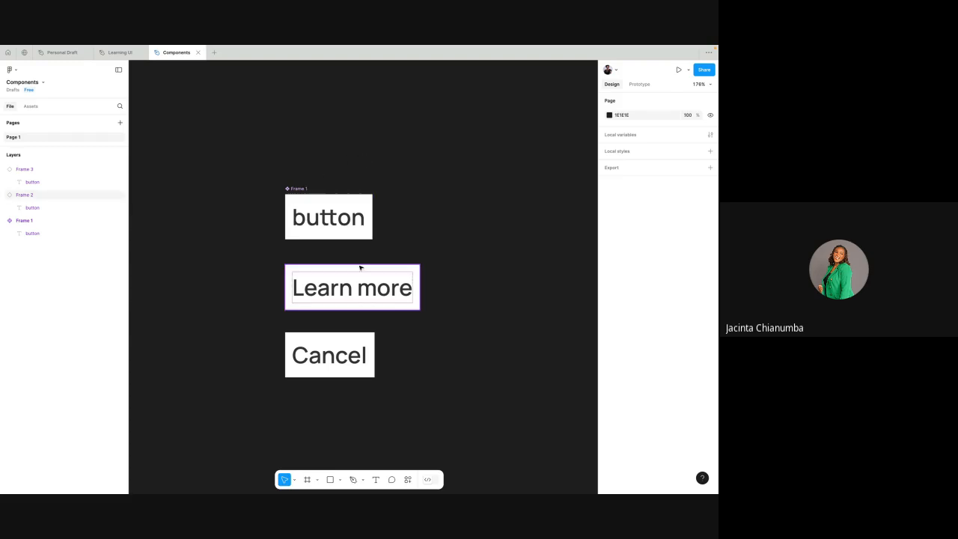
{"action": "scroll", "coordinate": [417, 214], "scroll_direction": "down", "scroll_amount": 2}
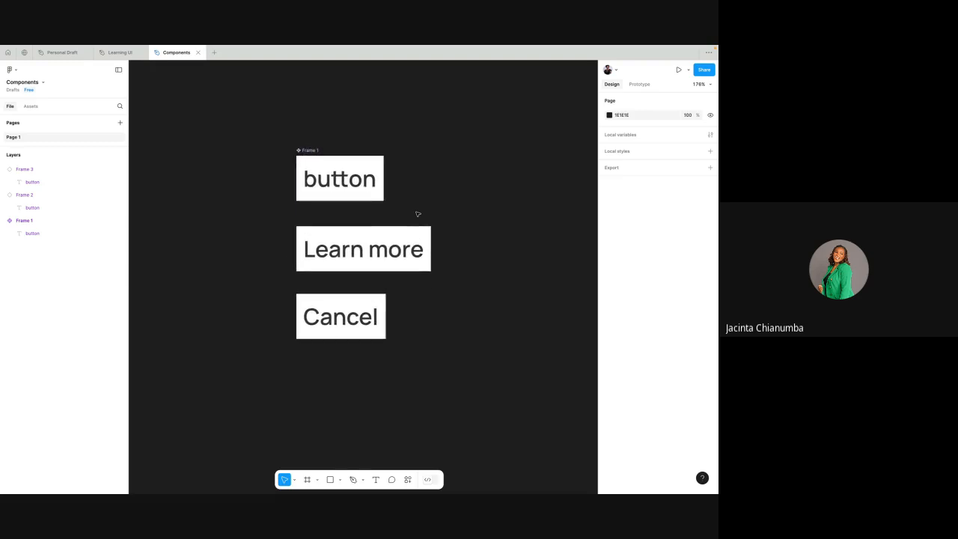
{"action": "scroll", "coordinate": [418, 214], "scroll_direction": "down", "scroll_amount": 1}
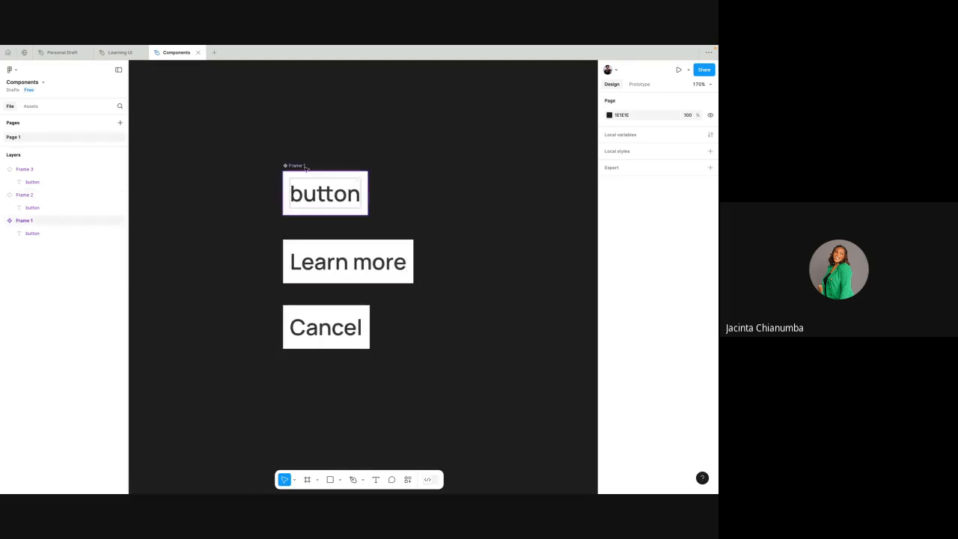
- Replace the "Learn more" instance's text with "Sign up" directly on the canvas
{"action": "left_click", "coordinate": [386, 261]}
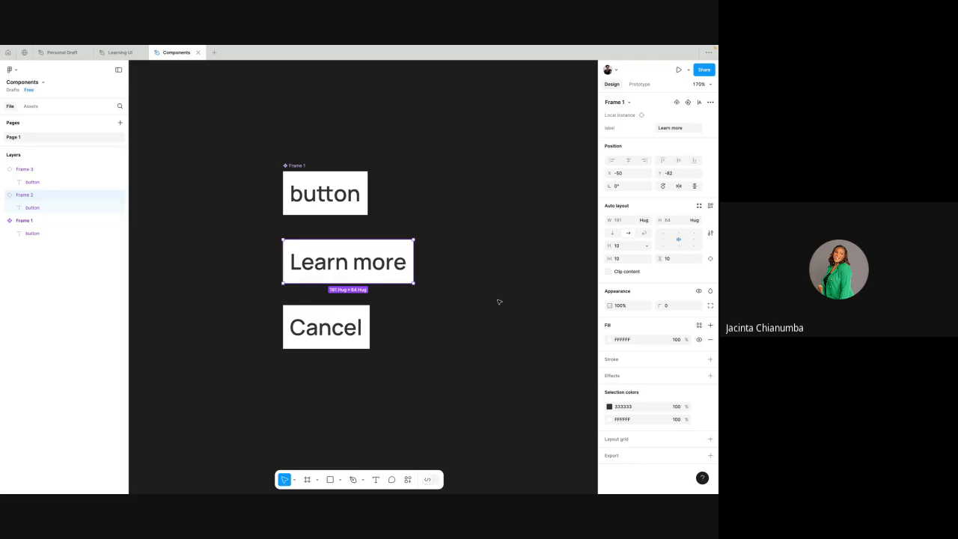
{"action": "double_click", "coordinate": [365, 262]}
{"action": "double_click", "coordinate": [365, 262]}
{"action": "key", "text": "ctrl+a"}
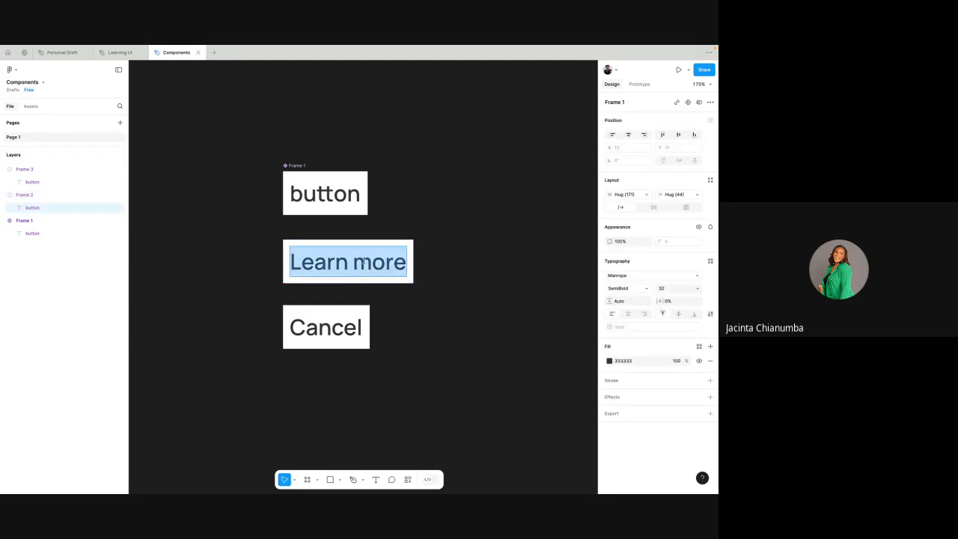
{"action": "type", "text": "Sign up"}
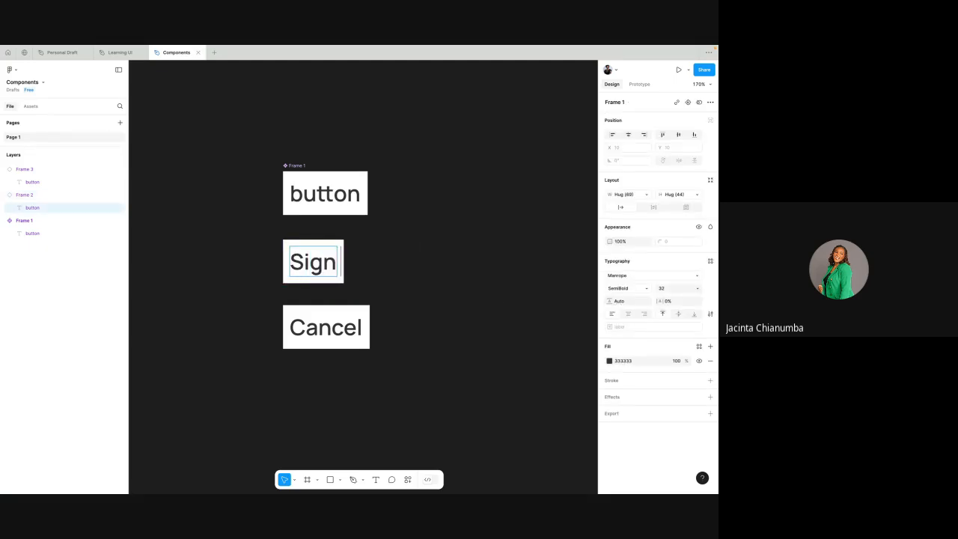
- Replace the "Cancel" instance's text with "Login" directly on the canvas
{"action": "double_click", "coordinate": [339, 327]}
{"action": "type", "text": "Loi"}
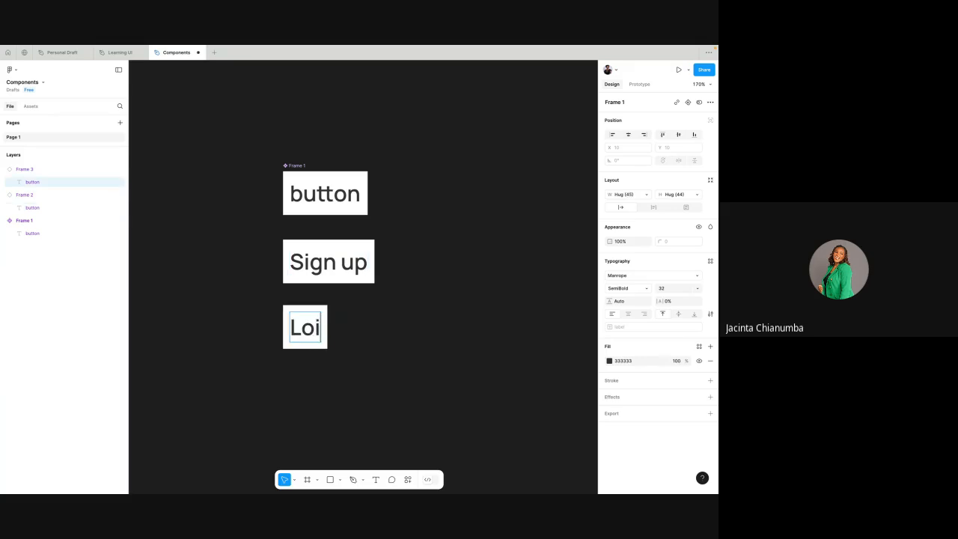
{"action": "key", "text": "BackSpace"}
{"action": "type", "text": "gin"}
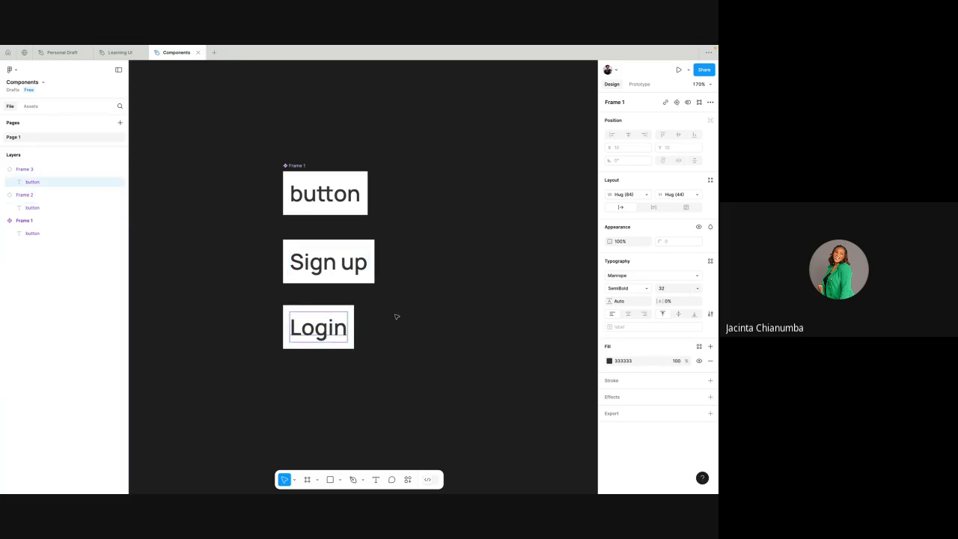
- Move the Sign up and Login instances together to the right of the main button component
{"action": "left_click", "coordinate": [370, 259]}
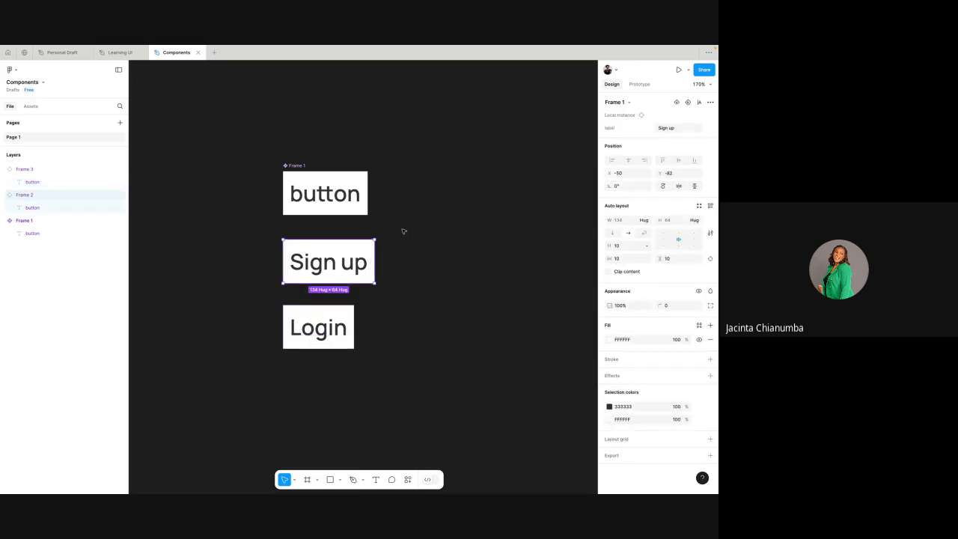
{"action": "left_click_drag", "start_coordinate": [261, 232], "coordinate": [419, 379]}
{"action": "left_click_drag", "start_coordinate": [360, 273], "coordinate": [530, 206]}
- Change the Sign up instance's fill to the red B32020
{"action": "left_click", "coordinate": [529, 206]}
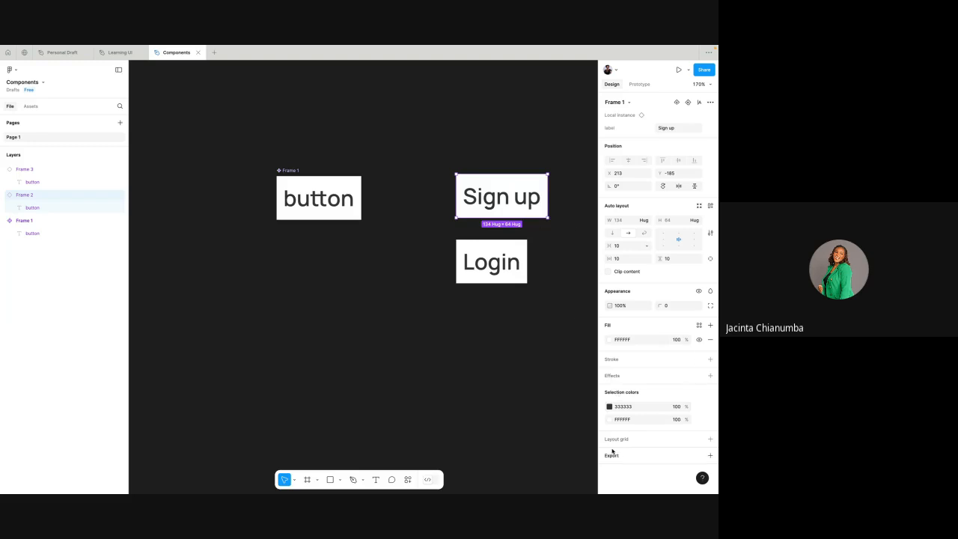
{"action": "left_click", "coordinate": [623, 340]}
{"action": "left_click", "coordinate": [609, 340]}
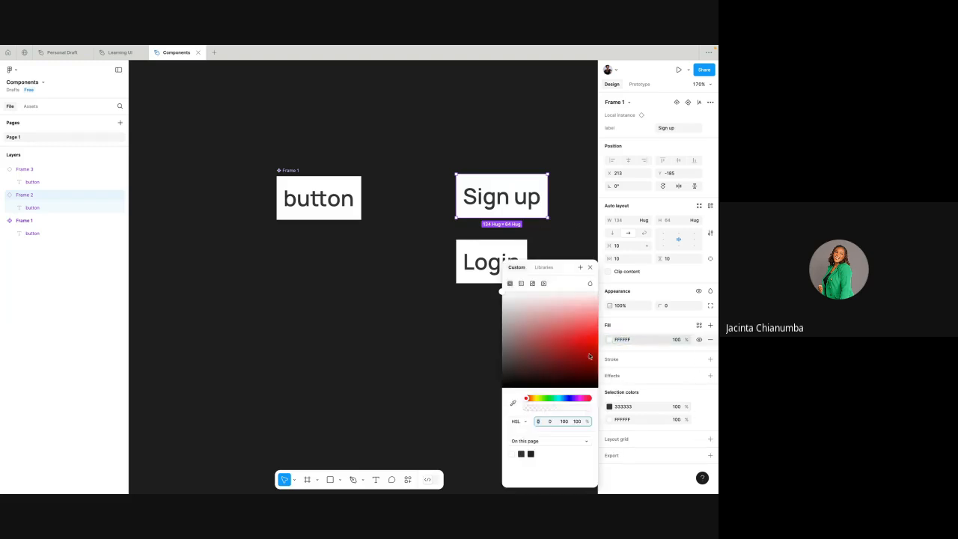
{"action": "left_click", "coordinate": [569, 349]}
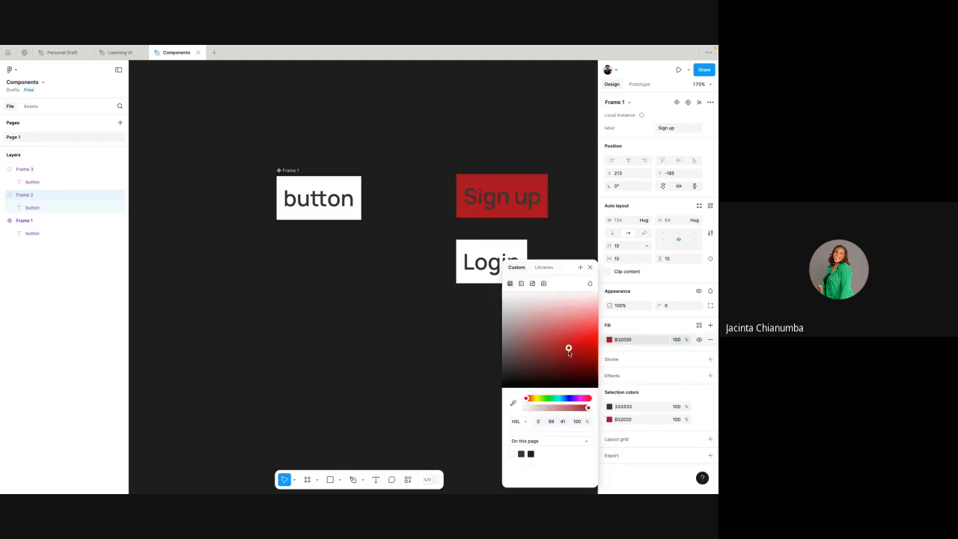
- Set the fill of the Sign up instance's label text to white FFFFFF
{"action": "double_click", "coordinate": [515, 199]}
{"action": "left_click", "coordinate": [623, 361]}
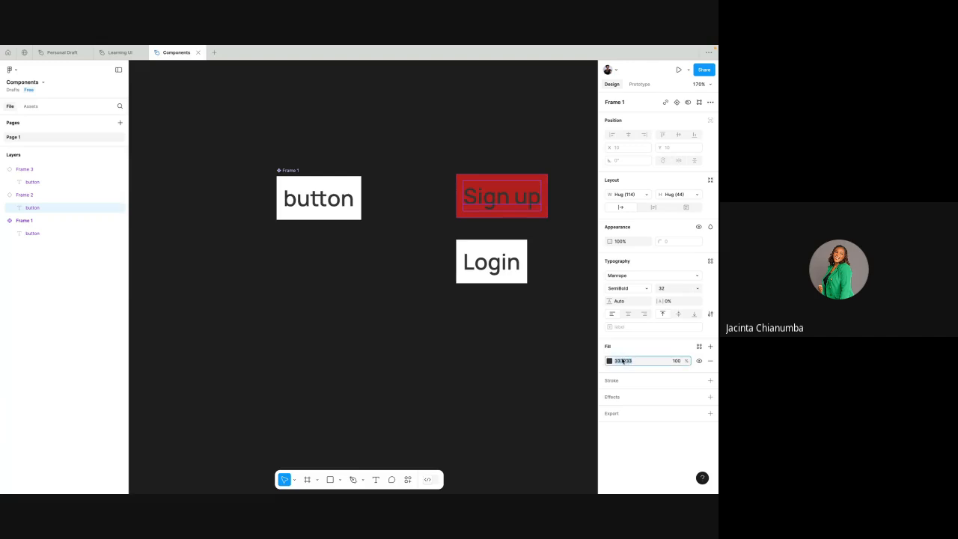
{"action": "type", "text": "f"}
{"action": "key", "text": "Return"}
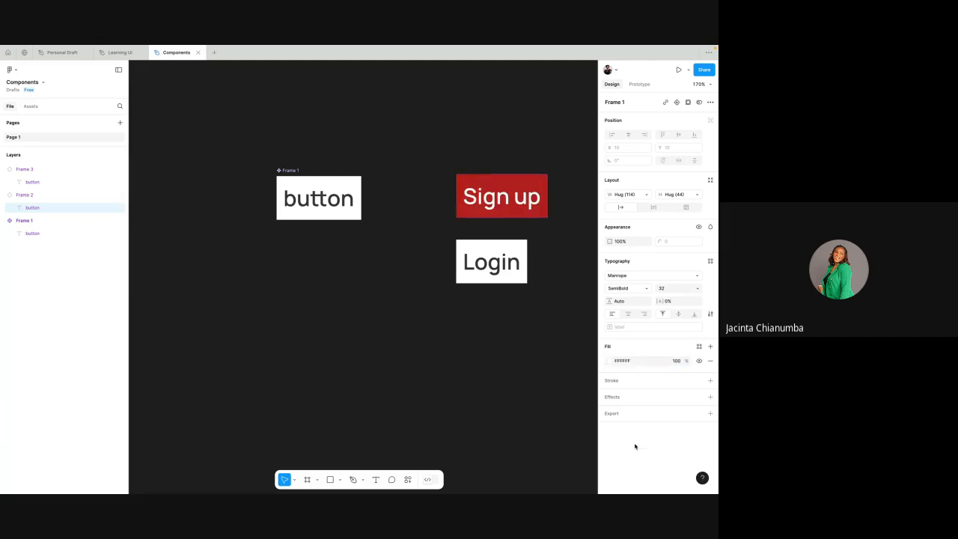
- Change the Sign up instance's background fill from red to a light blue-violet
{"action": "left_click", "coordinate": [541, 181]}
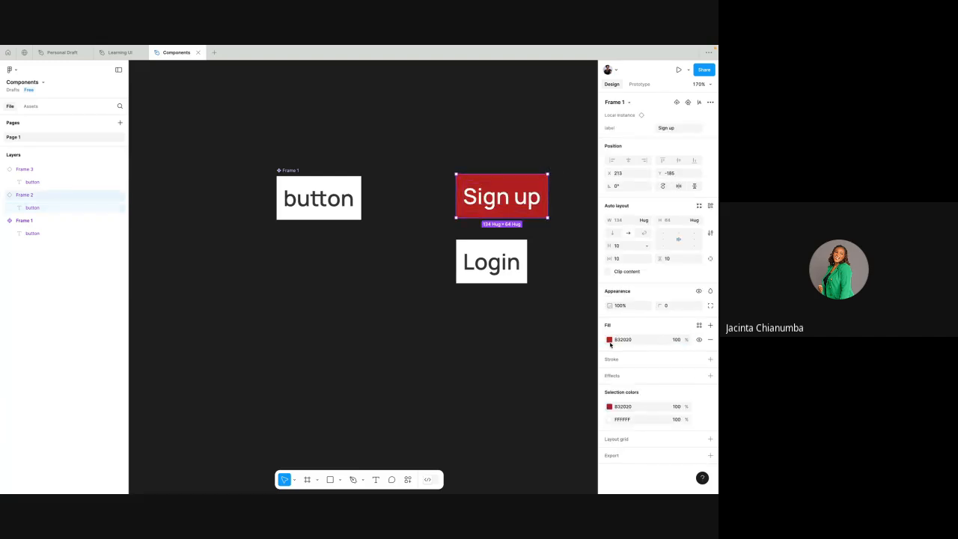
{"action": "left_click", "coordinate": [610, 341]}
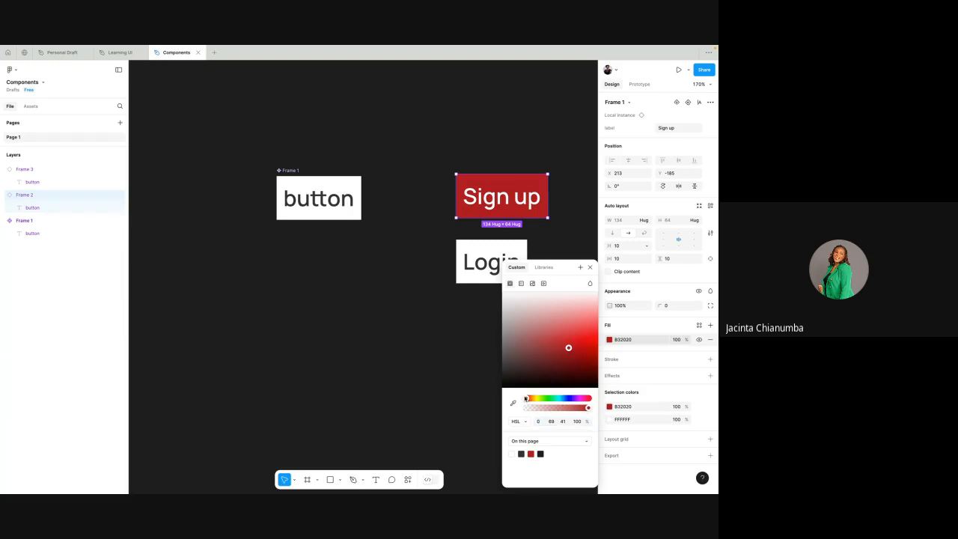
{"action": "left_click_drag", "start_coordinate": [526, 398], "coordinate": [569, 398]}
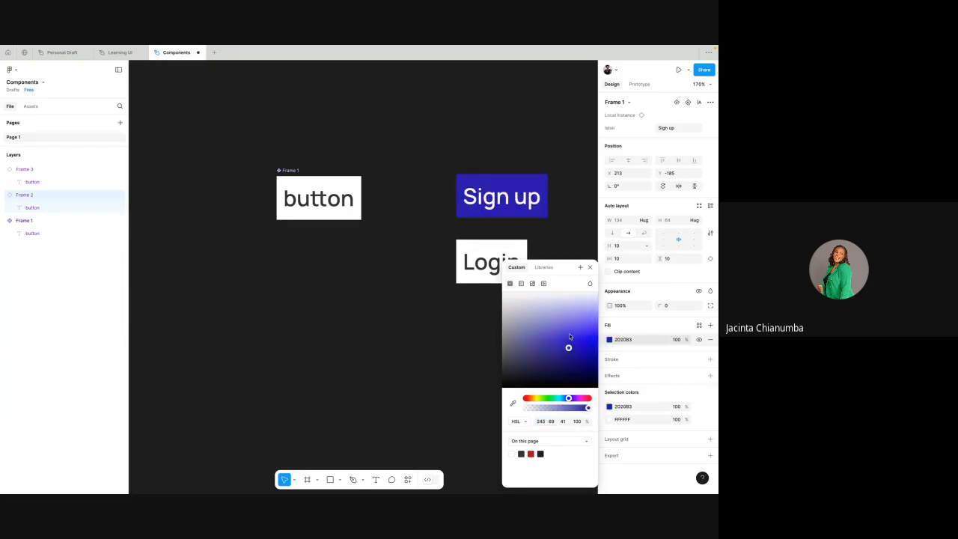
{"action": "left_click", "coordinate": [570, 329]}
{"action": "left_click", "coordinate": [577, 213]}
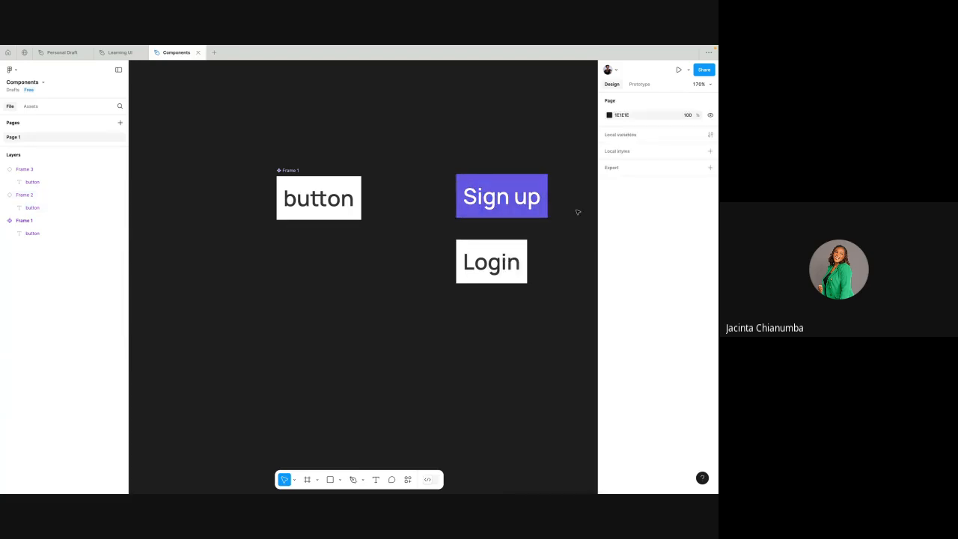
- Add a variant property to the main button component, Frame 1
{"action": "scroll", "coordinate": [577, 213], "scroll_direction": "up", "scroll_amount": 1}
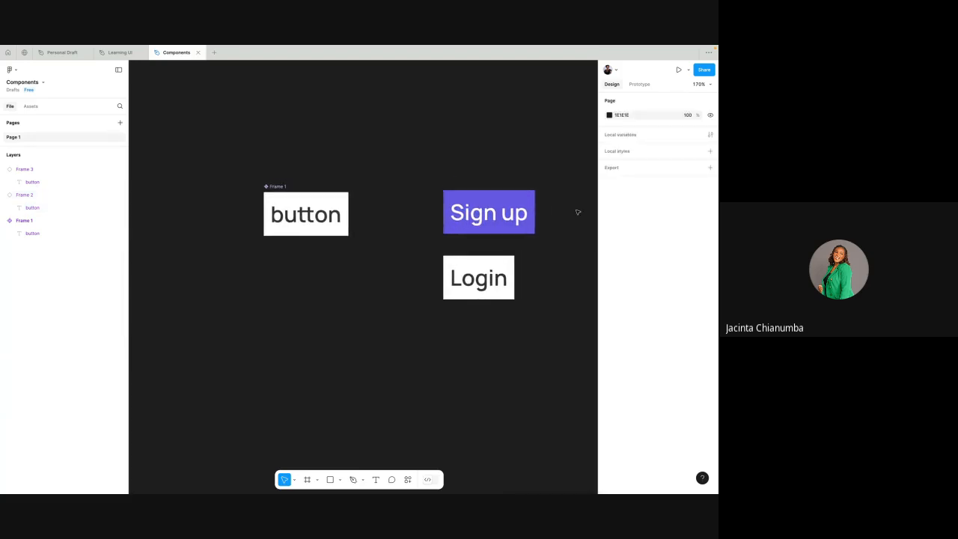
{"action": "left_click", "coordinate": [284, 186]}
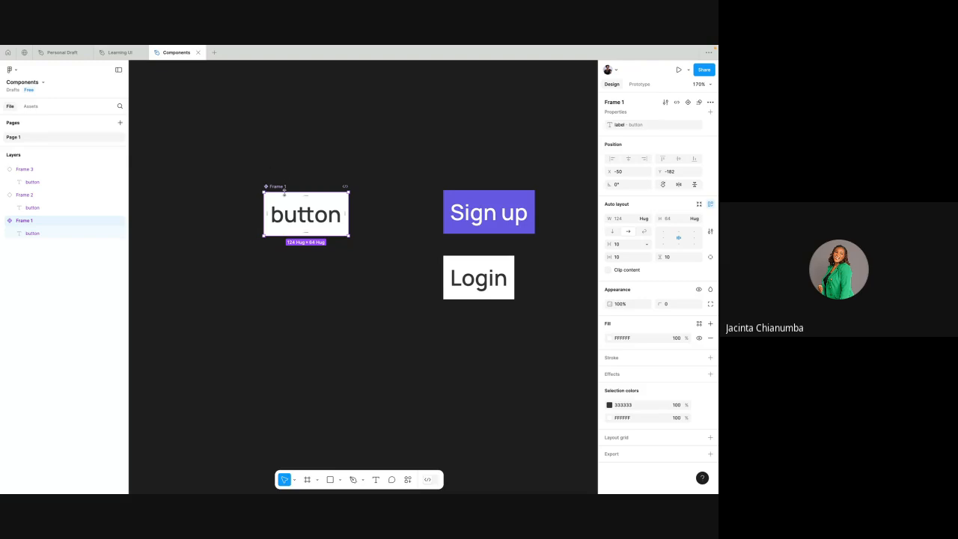
{"action": "left_click", "coordinate": [305, 173]}
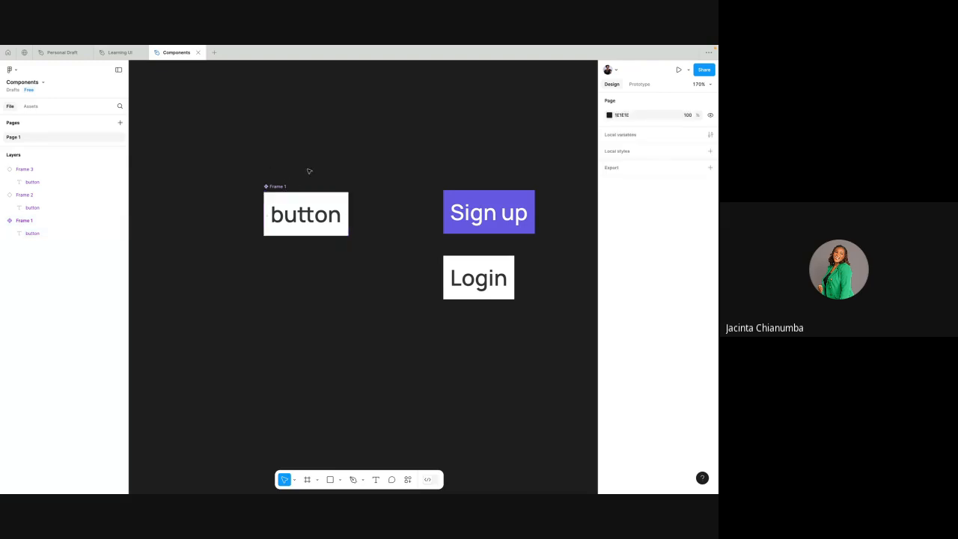
{"action": "scroll", "coordinate": [309, 172], "scroll_direction": "left", "scroll_amount": 1}
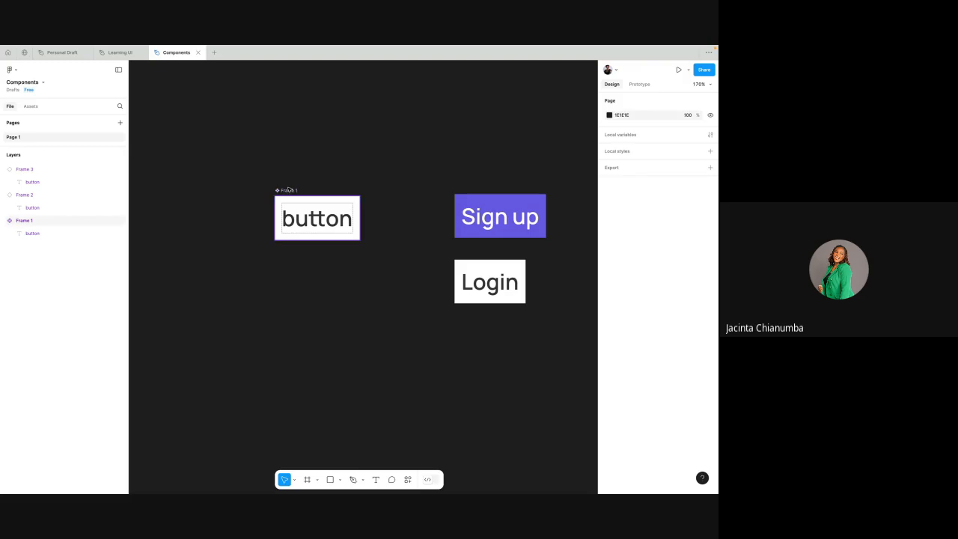
{"action": "left_click", "coordinate": [289, 191]}
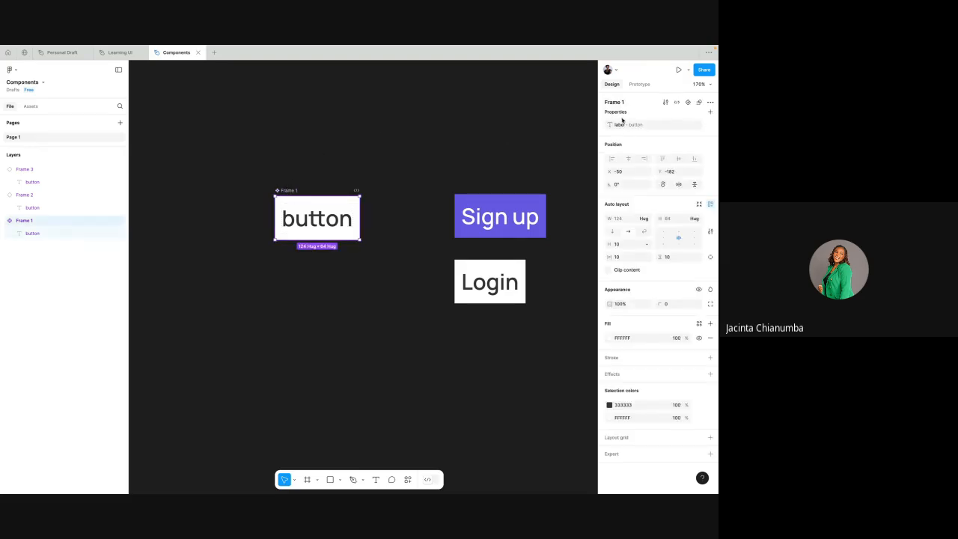
{"action": "left_click", "coordinate": [711, 112]}
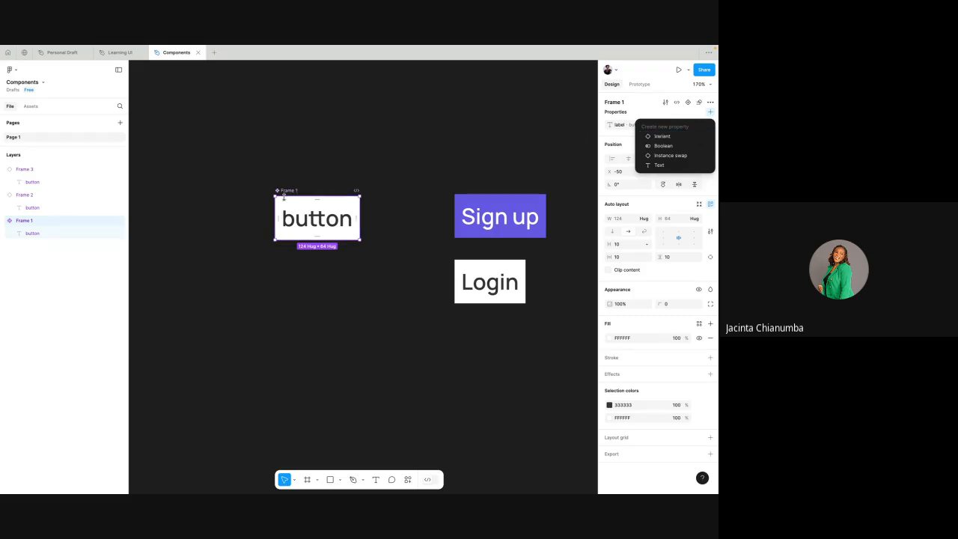
{"action": "left_click", "coordinate": [663, 136]}
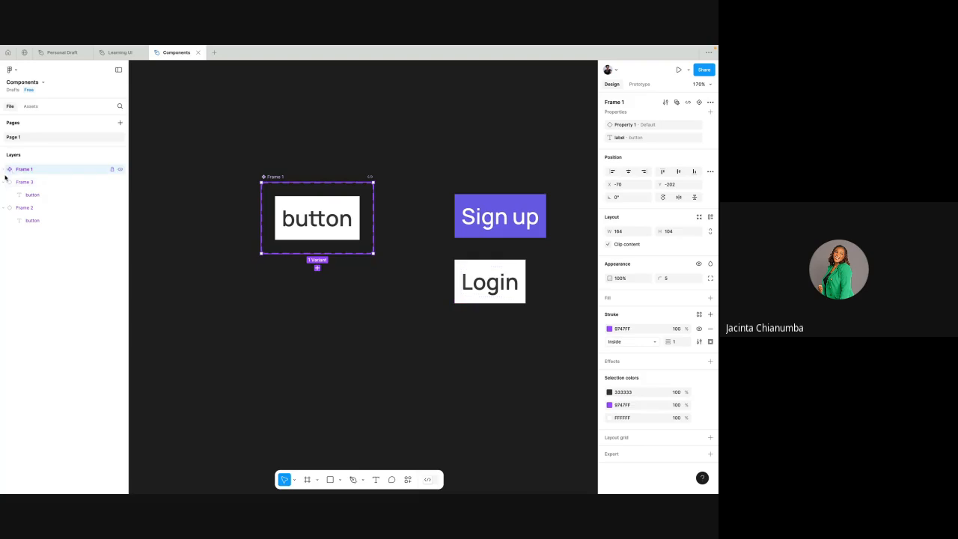
- Collapse the layers, expand the Frame 1 component set, and examine the properties of the set and its Default variant
{"action": "key", "text": "alt+l"}
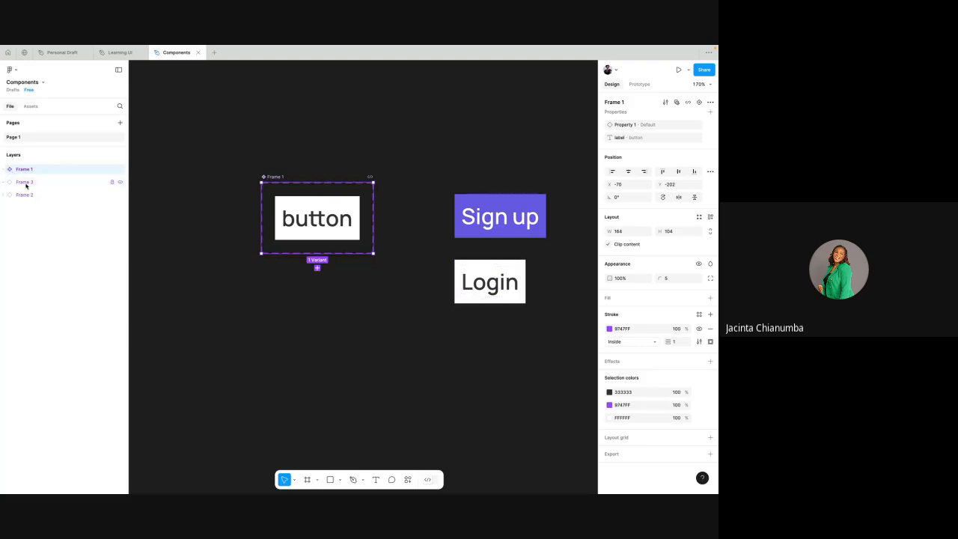
{"action": "left_click", "coordinate": [6, 169]}
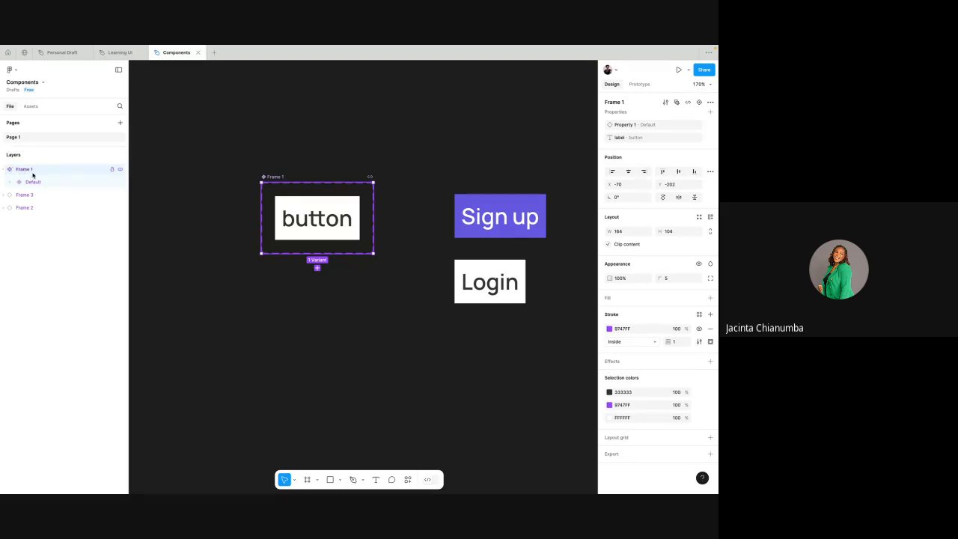
{"action": "left_click", "coordinate": [38, 182]}
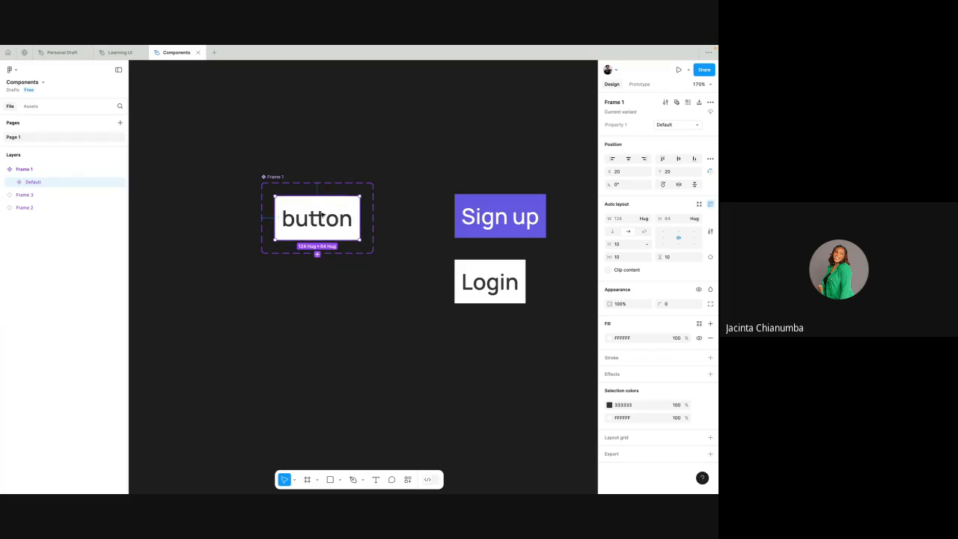
{"action": "left_click", "coordinate": [277, 177]}
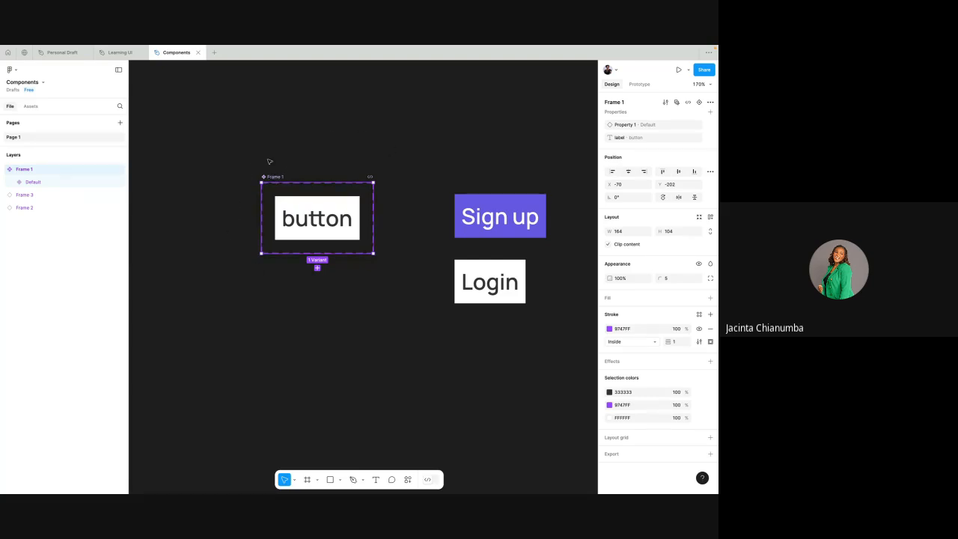
{"action": "left_click", "coordinate": [318, 207]}
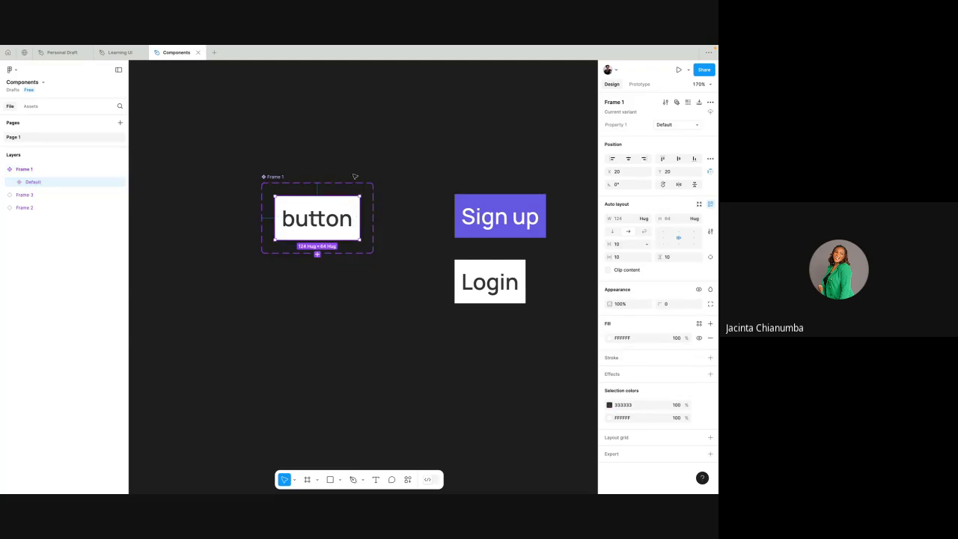
{"action": "left_click", "coordinate": [277, 176]}
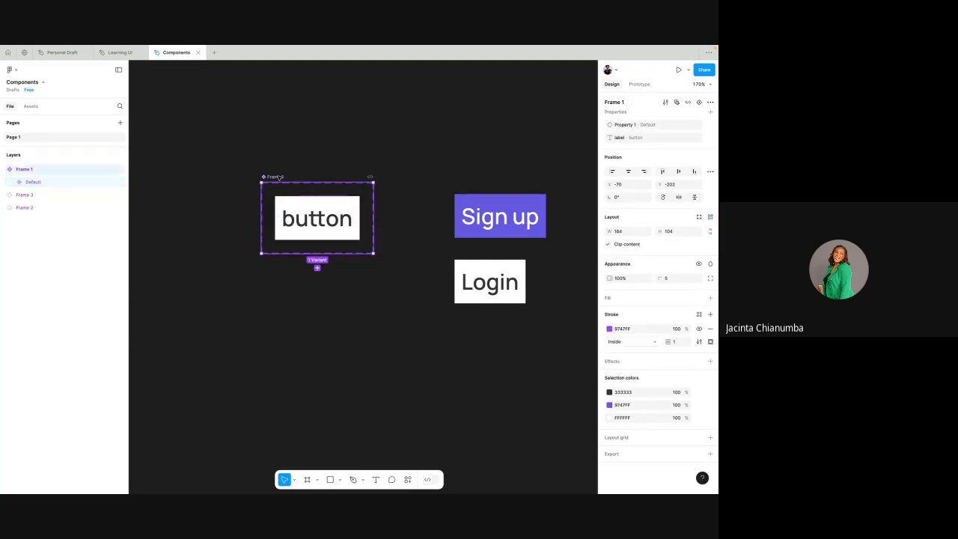
{"action": "left_click", "coordinate": [298, 199]}
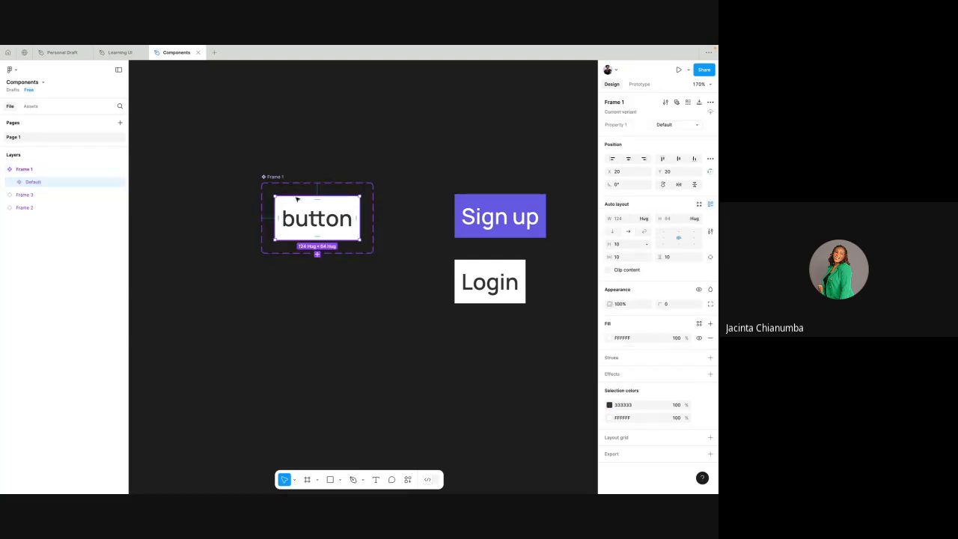
{"action": "left_click", "coordinate": [276, 178]}
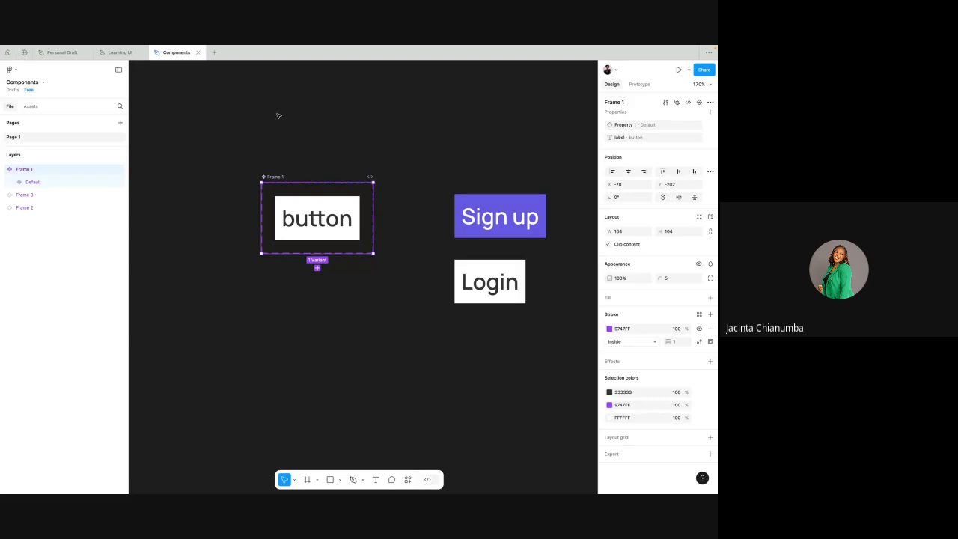
{"action": "scroll", "coordinate": [294, 201], "scroll_direction": "up", "scroll_amount": 5}
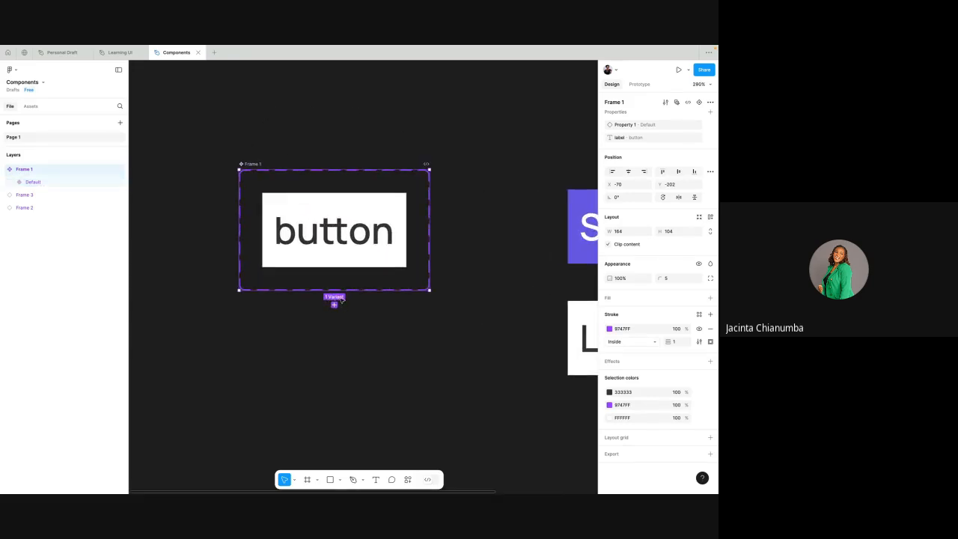
{"action": "scroll", "coordinate": [342, 300], "scroll_direction": "down", "scroll_amount": 5}
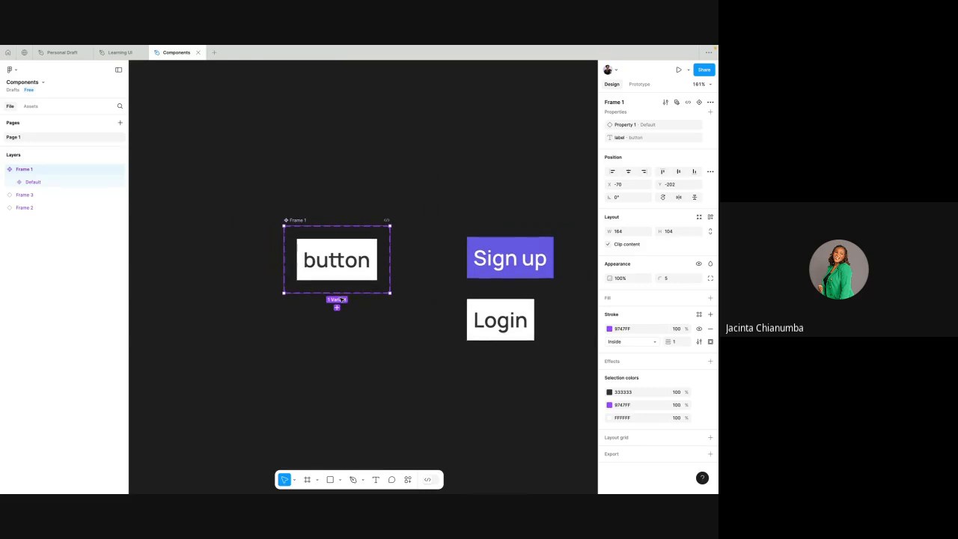
{"action": "scroll", "coordinate": [342, 301], "scroll_direction": "down", "scroll_amount": 1}
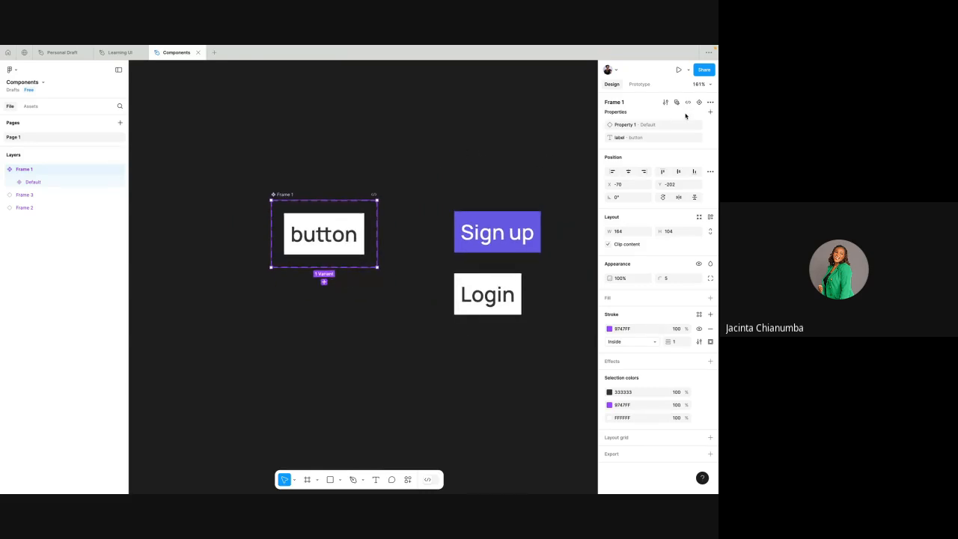
{"action": "left_click", "coordinate": [709, 111]}
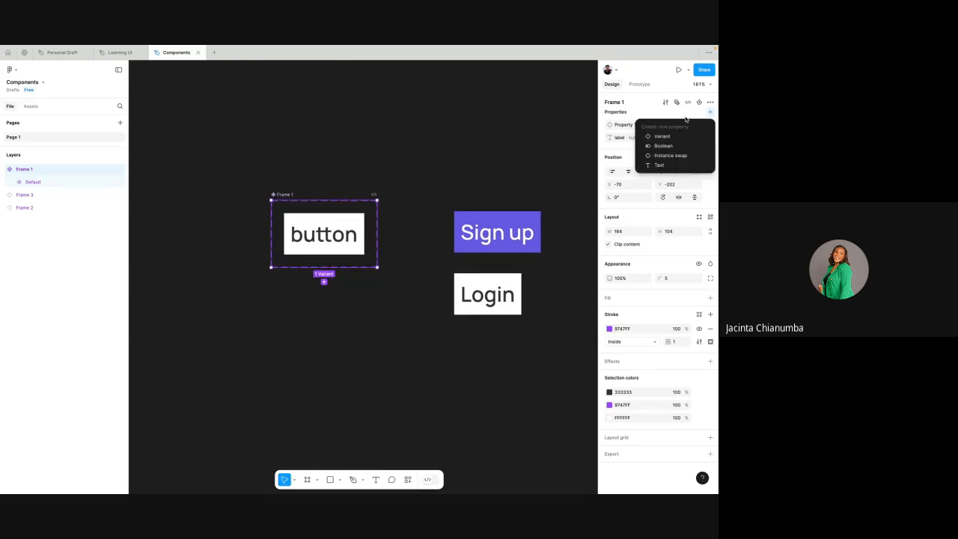
{"action": "left_click", "coordinate": [557, 128]}
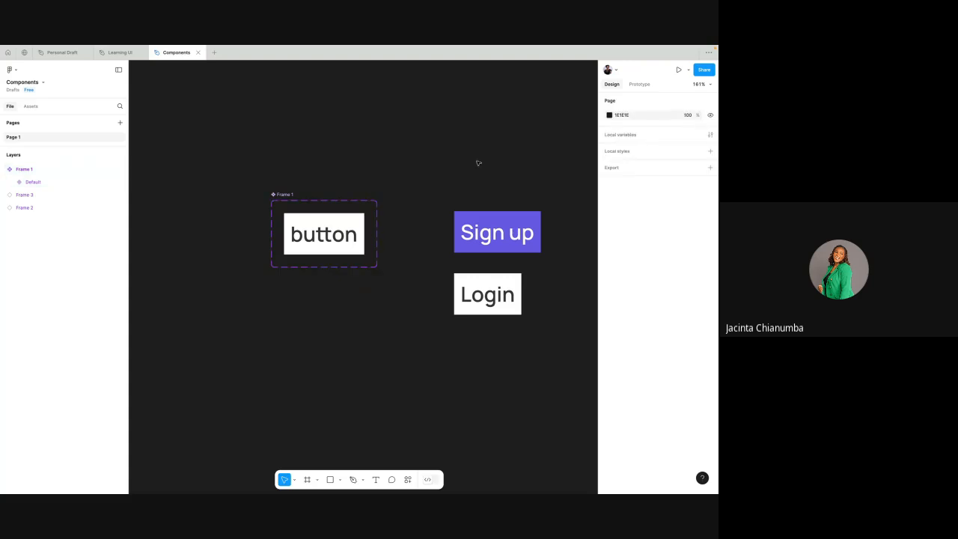
- Add a second variant to the Frame 1 component set and delete it again
{"action": "scroll", "coordinate": [376, 237], "scroll_direction": "up", "scroll_amount": 3}
{"action": "left_click", "coordinate": [270, 278]}
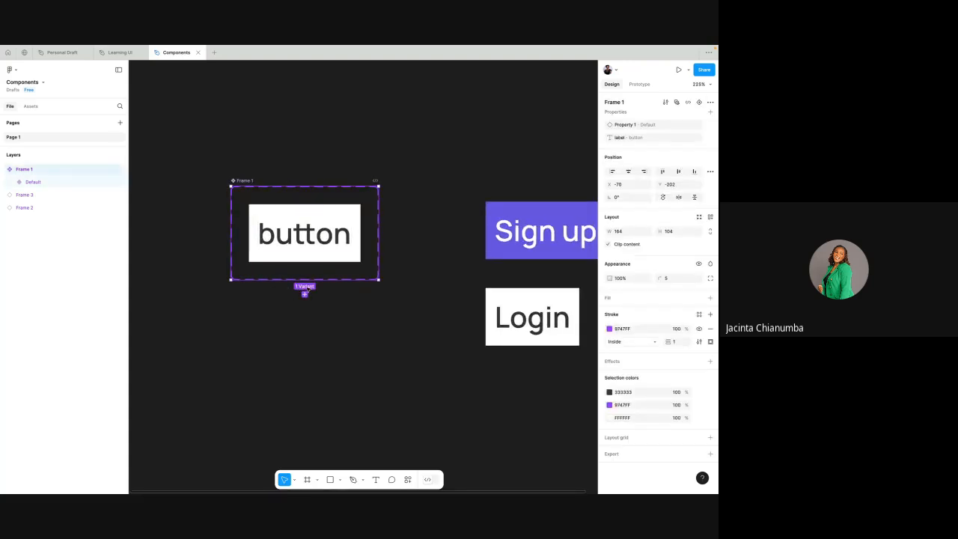
{"action": "left_click", "coordinate": [305, 294]}
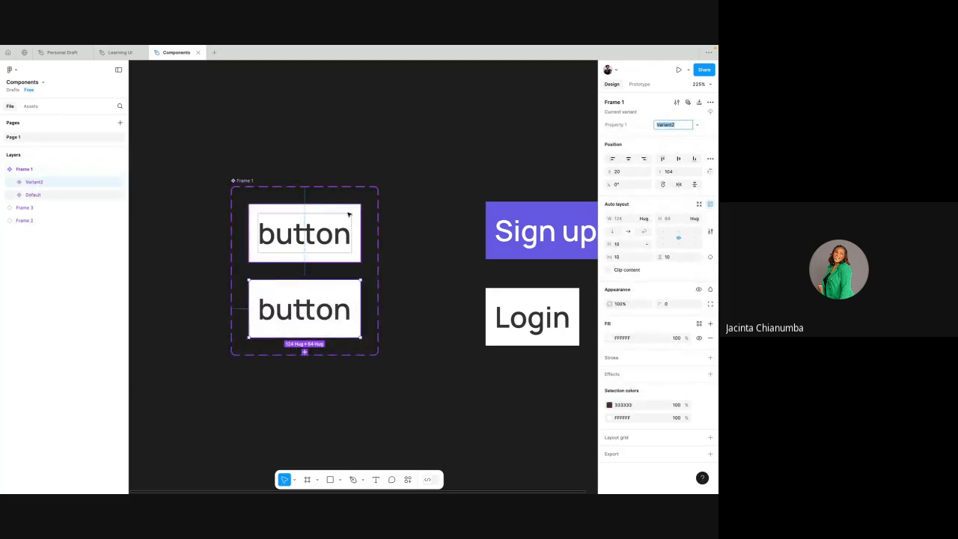
{"action": "scroll", "coordinate": [348, 214], "scroll_direction": "down", "scroll_amount": 3}
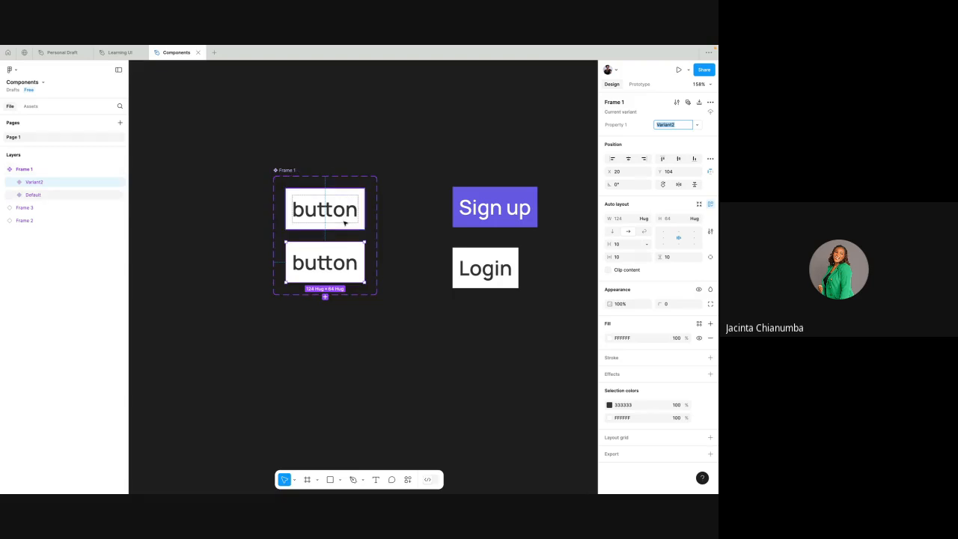
{"action": "key", "text": "Delete"}
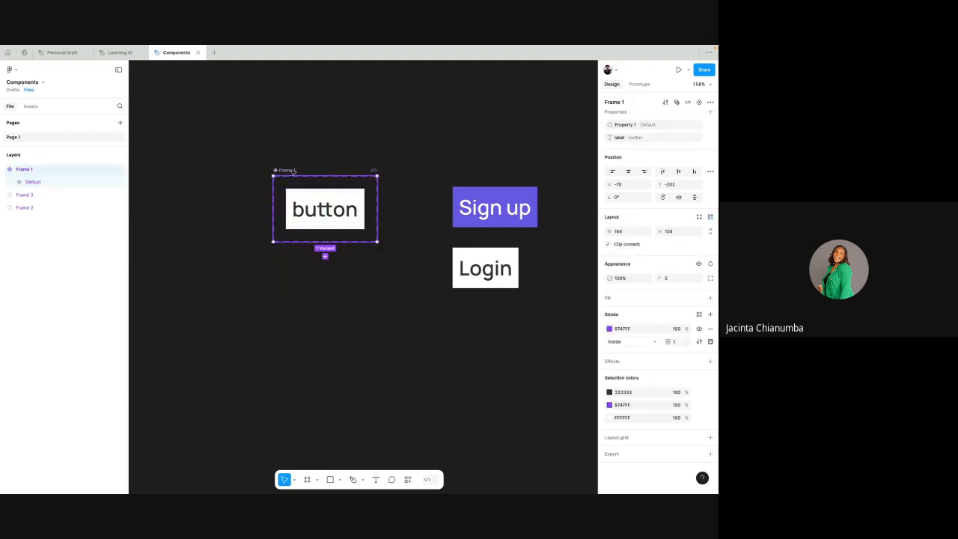
- Rename the component set's variant property Property 1 as "style"
{"action": "double_click", "coordinate": [625, 125]}
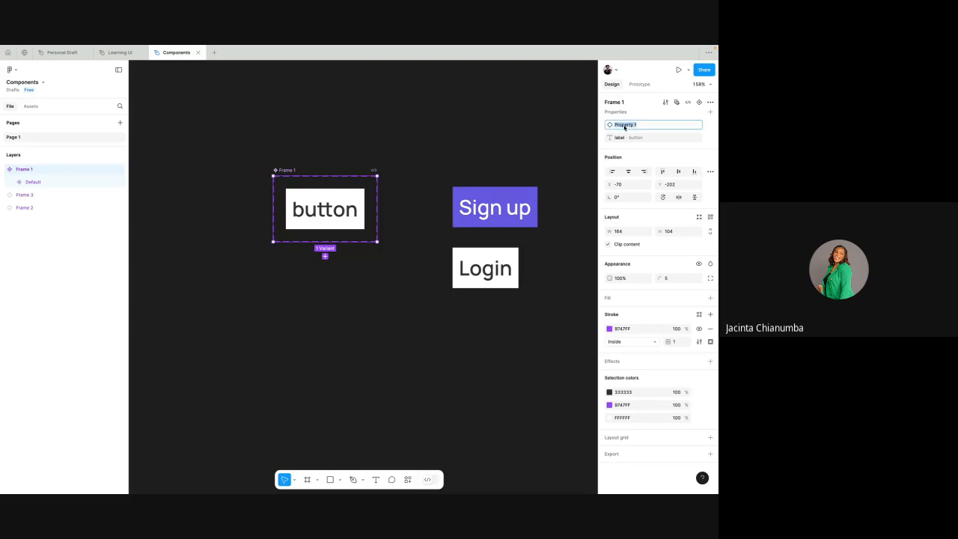
{"action": "type", "text": "style"}
{"action": "left_click", "coordinate": [339, 209]}
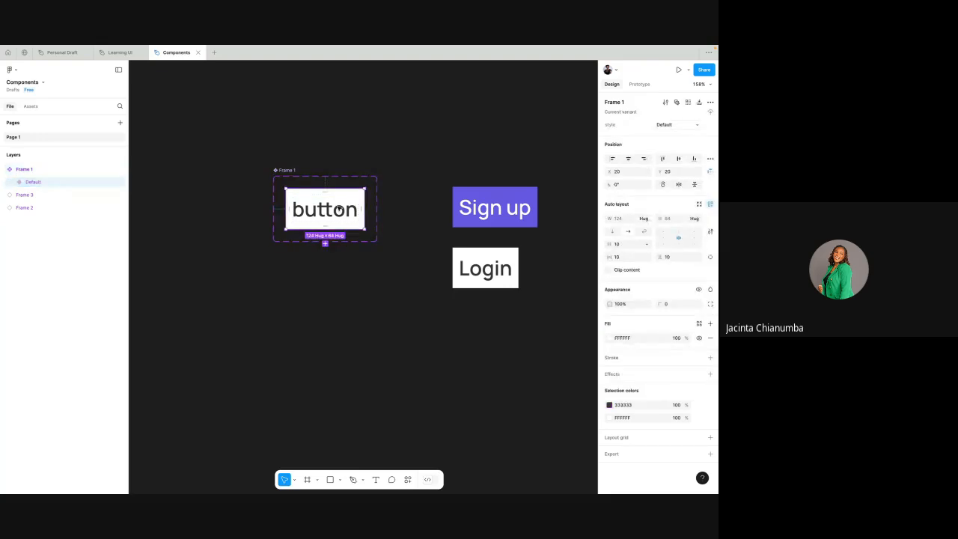
- Try to add another variant from the Default button, delete the overlapping copy, and reselect the Frame 1 component set
{"action": "left_click", "coordinate": [325, 243]}
{"action": "key", "text": "BackSpace"}
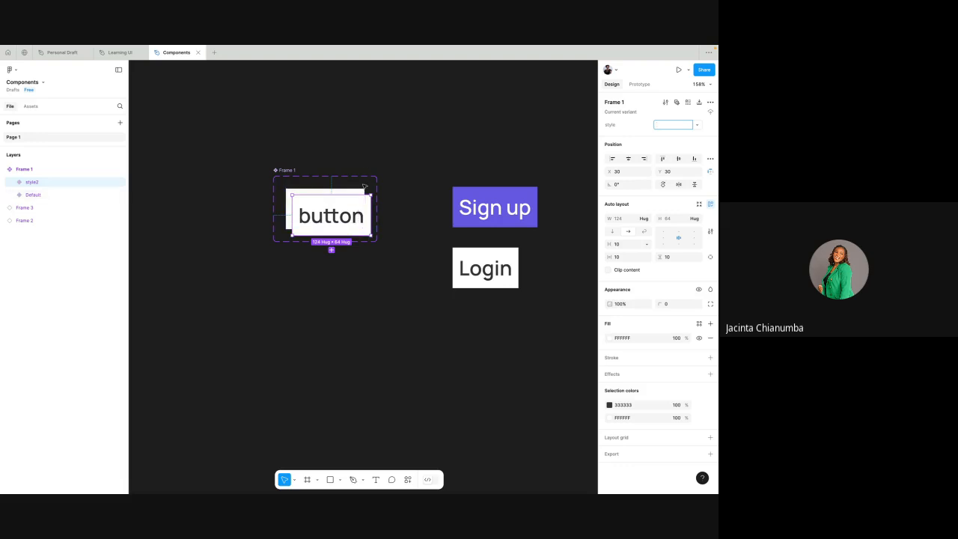
{"action": "left_click", "coordinate": [403, 178]}
{"action": "left_click", "coordinate": [345, 215]}
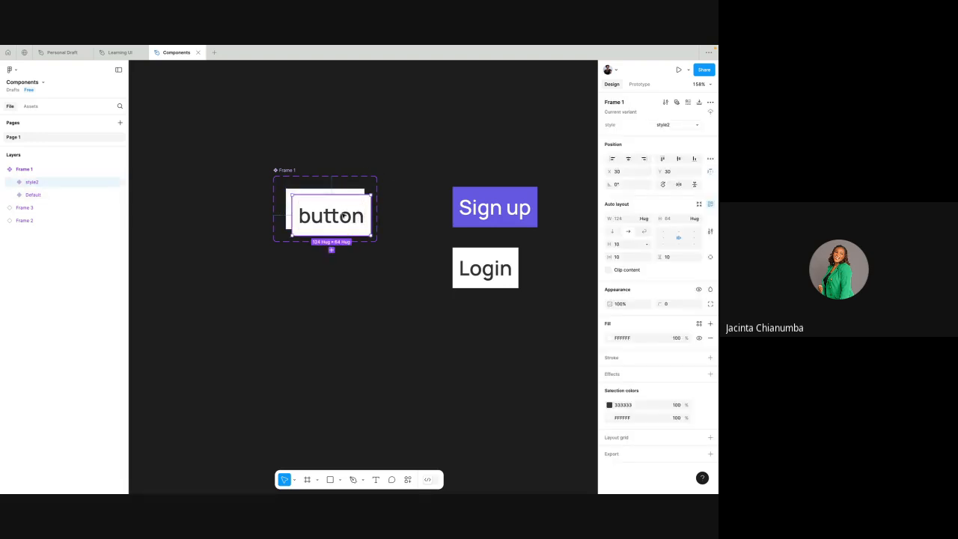
{"action": "key", "text": "Delete"}
{"action": "left_click", "coordinate": [323, 180]}
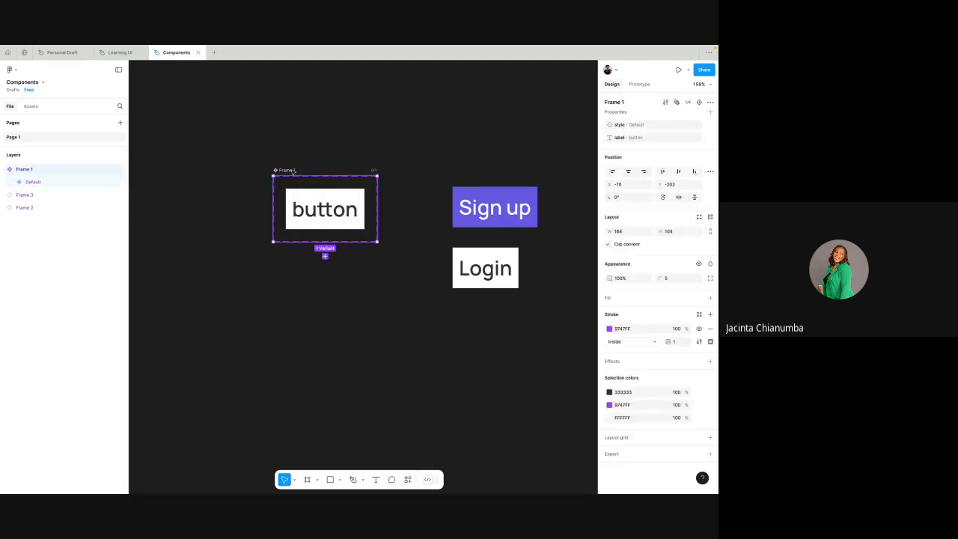
- Add a second variant to the Frame 1 component set and set the Default variant's style value to "grey"
{"action": "left_click", "coordinate": [325, 256]}
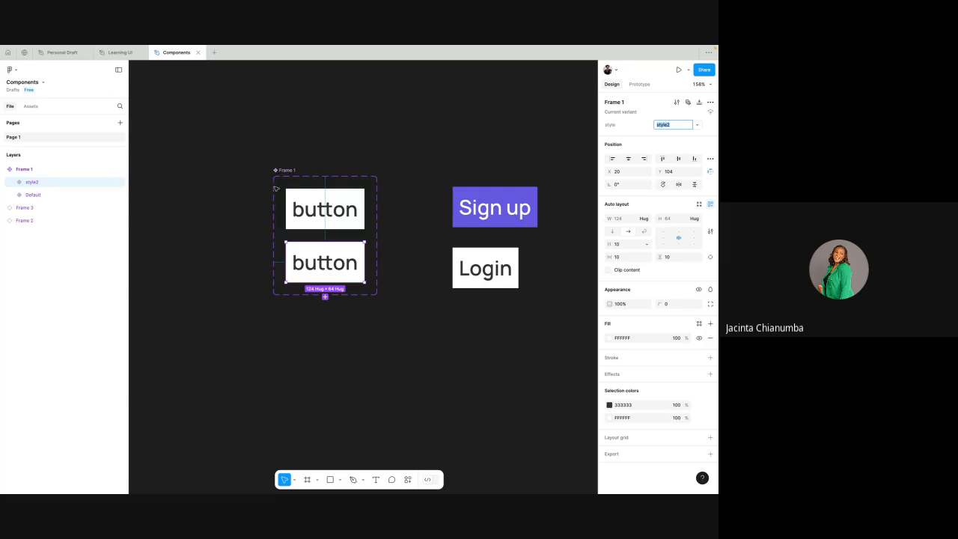
{"action": "left_click", "coordinate": [307, 197]}
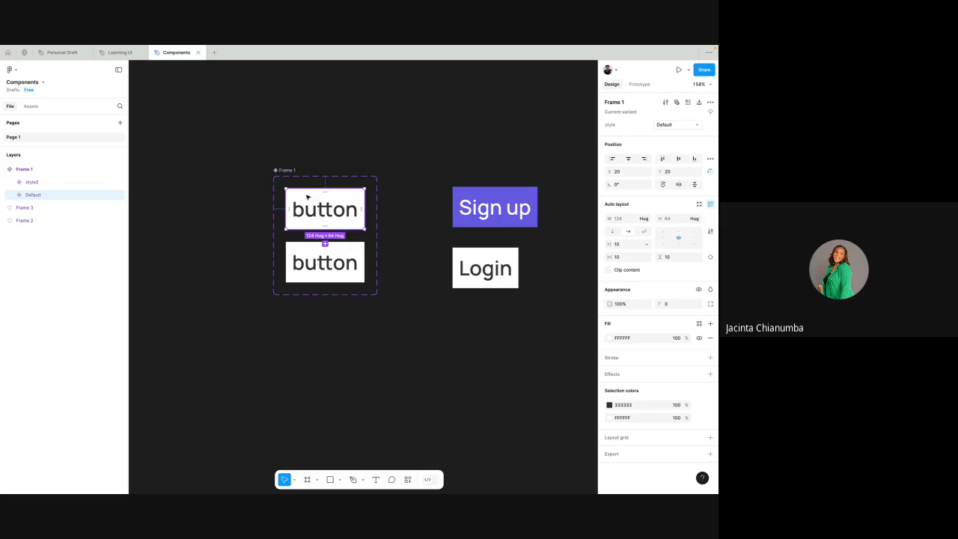
{"action": "left_click", "coordinate": [663, 124]}
{"action": "type", "text": "grey"}
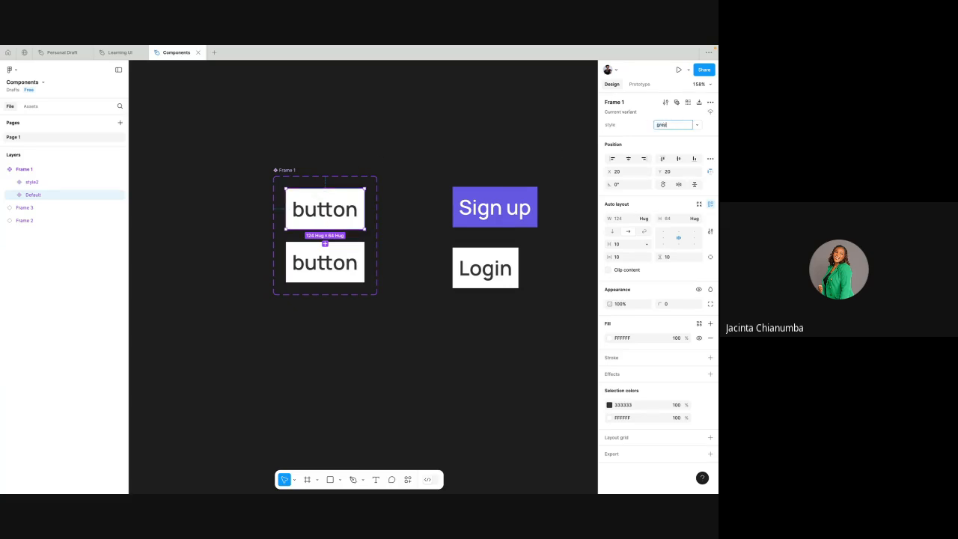
- Set the style value of the second variant to "white"
{"action": "left_click", "coordinate": [359, 249]}
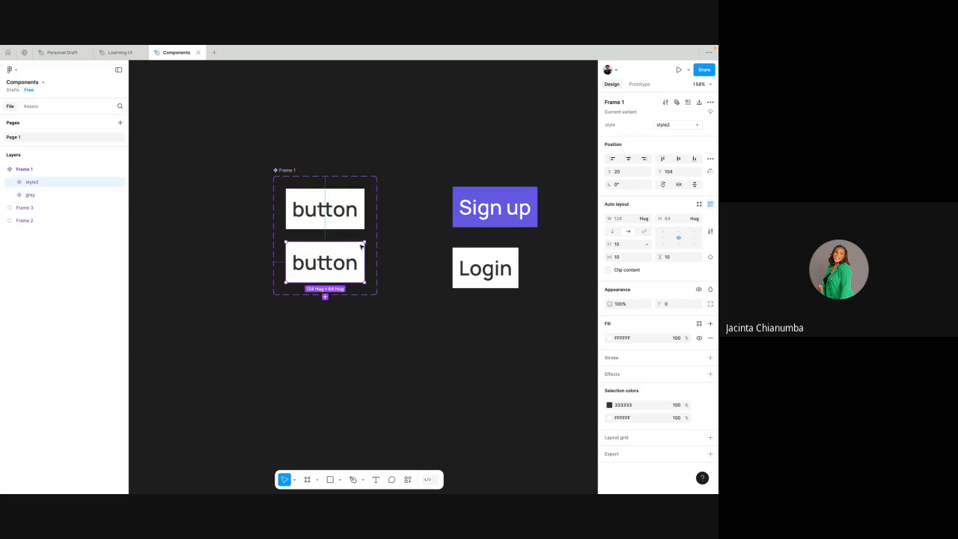
{"action": "left_click", "coordinate": [664, 125]}
{"action": "double_click", "coordinate": [36, 181]}
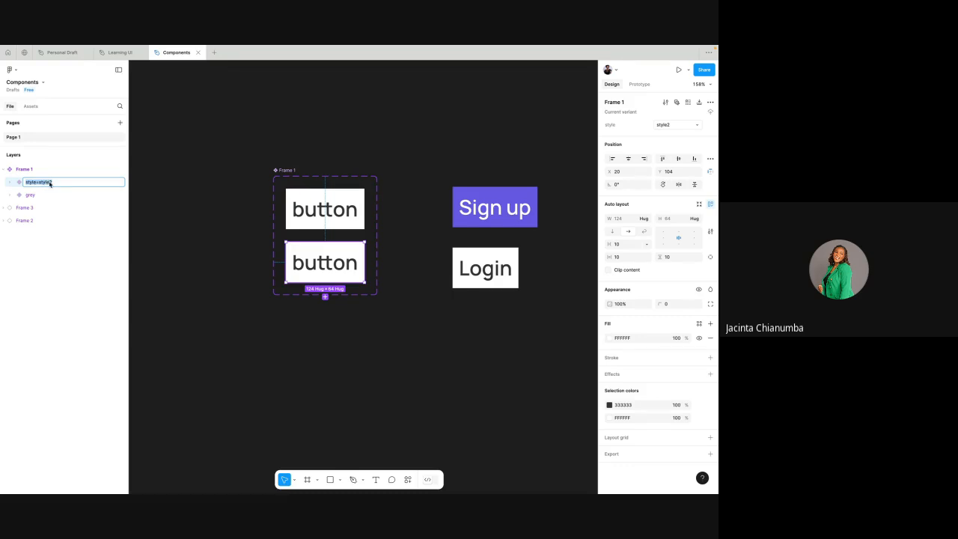
{"action": "double_click", "coordinate": [51, 183]}
{"action": "left_click", "coordinate": [335, 110]}
{"action": "left_click", "coordinate": [331, 263]}
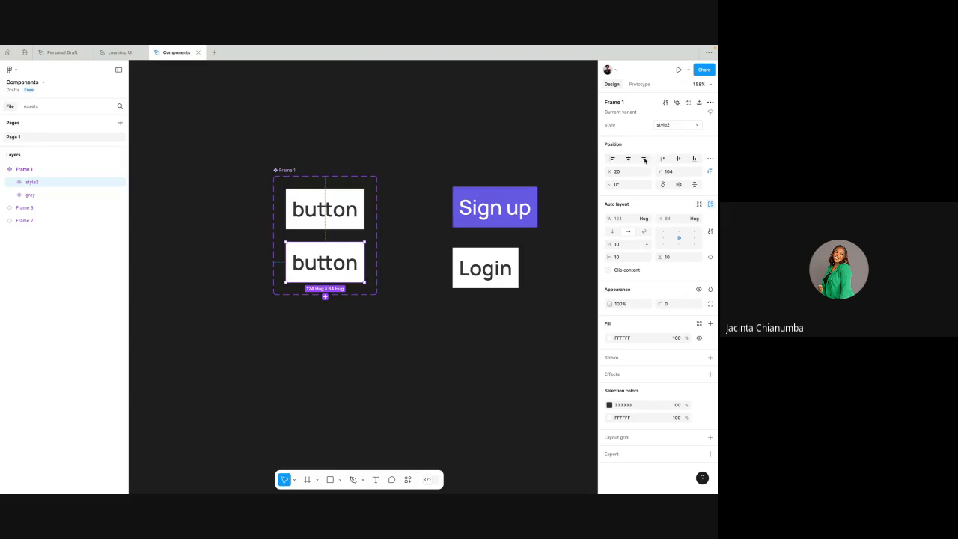
{"action": "left_click", "coordinate": [663, 126]}
{"action": "type", "text": "white"}
{"action": "left_click", "coordinate": [538, 152]}
- Set the background fill of the grey variant to 333333
{"action": "left_click", "coordinate": [358, 209]}
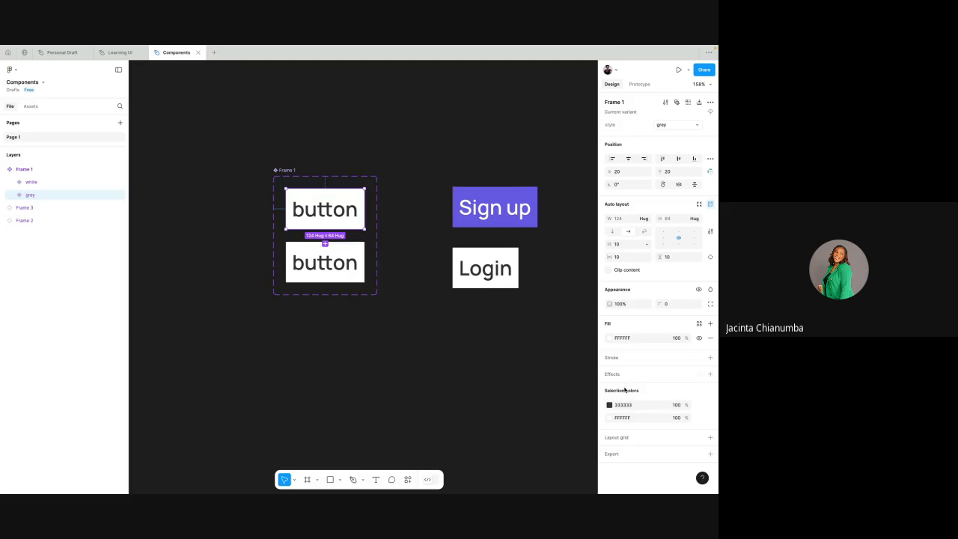
{"action": "double_click", "coordinate": [330, 211]}
{"action": "double_click", "coordinate": [330, 210]}
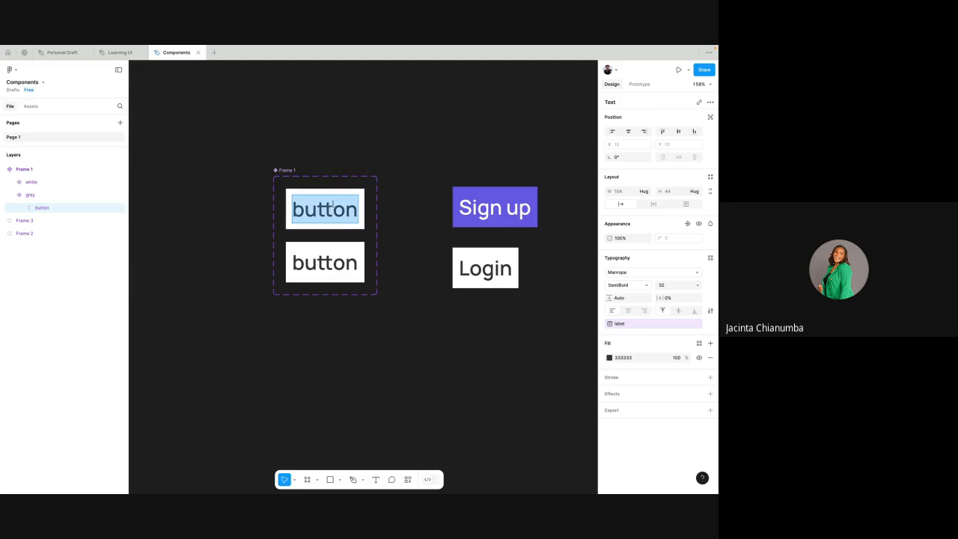
{"action": "key", "text": "Escape"}
{"action": "key", "text": "Escape"}
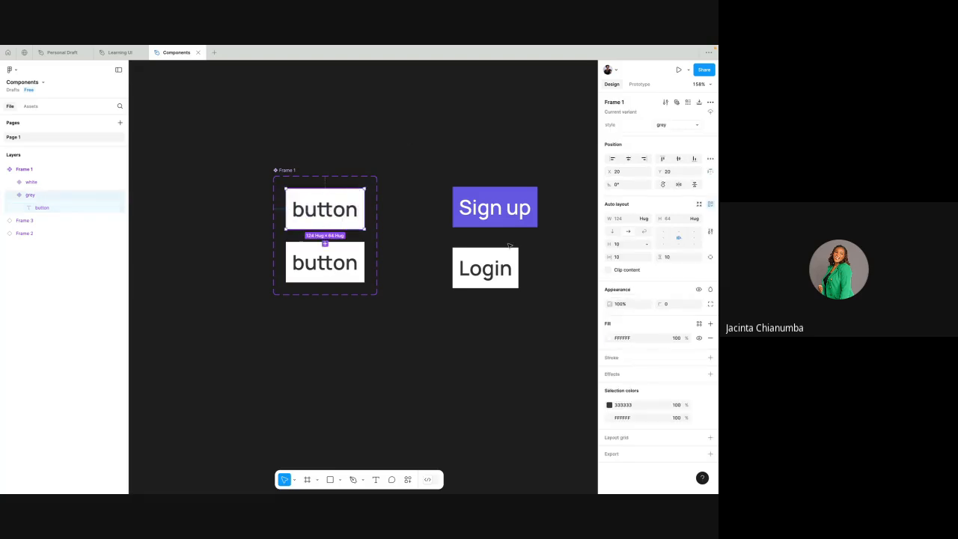
{"action": "left_click", "coordinate": [626, 339]}
{"action": "type", "text": "333333"}
{"action": "key", "text": "Return"}
- Set the fill of the grey variant's label text to FFFFFF and deselect it
{"action": "double_click", "coordinate": [337, 210]}
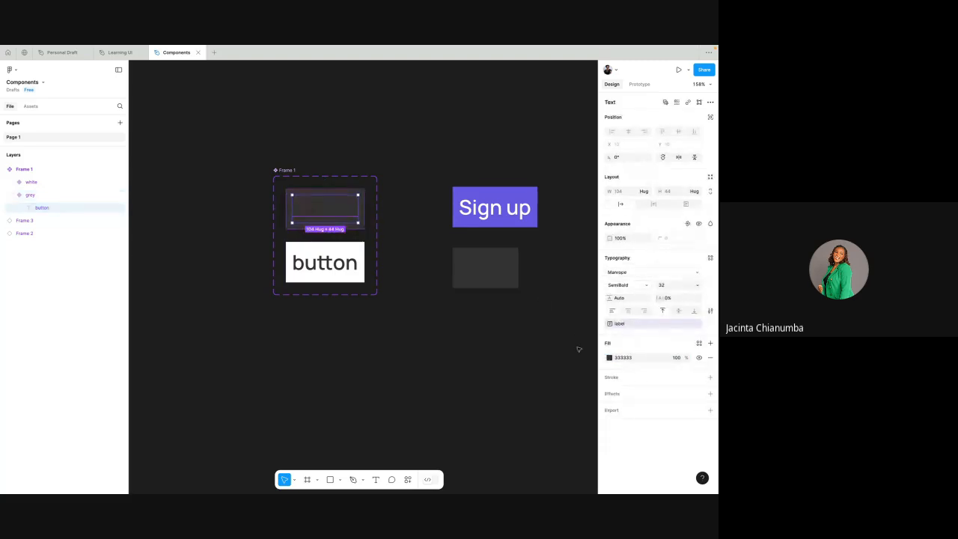
{"action": "left_click", "coordinate": [627, 358]}
{"action": "key", "text": "Return"}
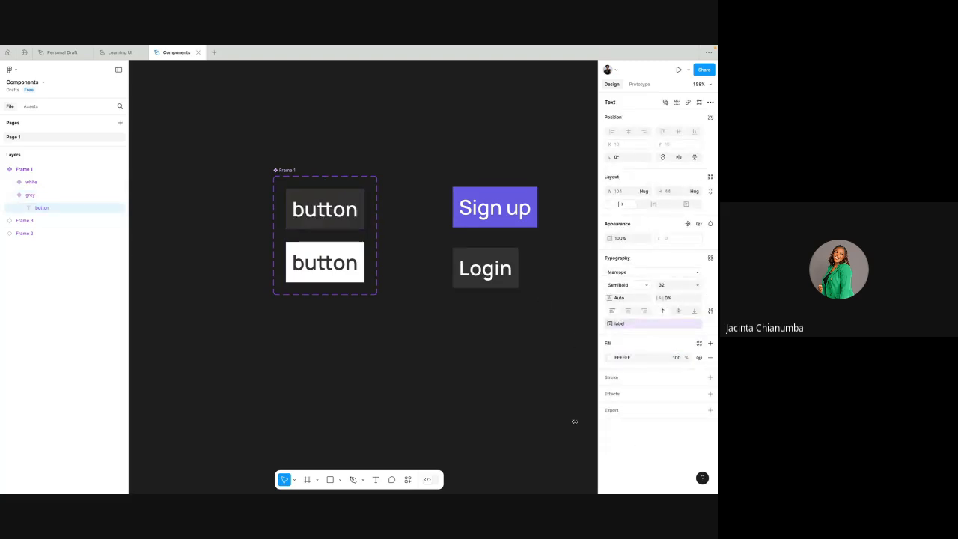
{"action": "left_click", "coordinate": [402, 181]}
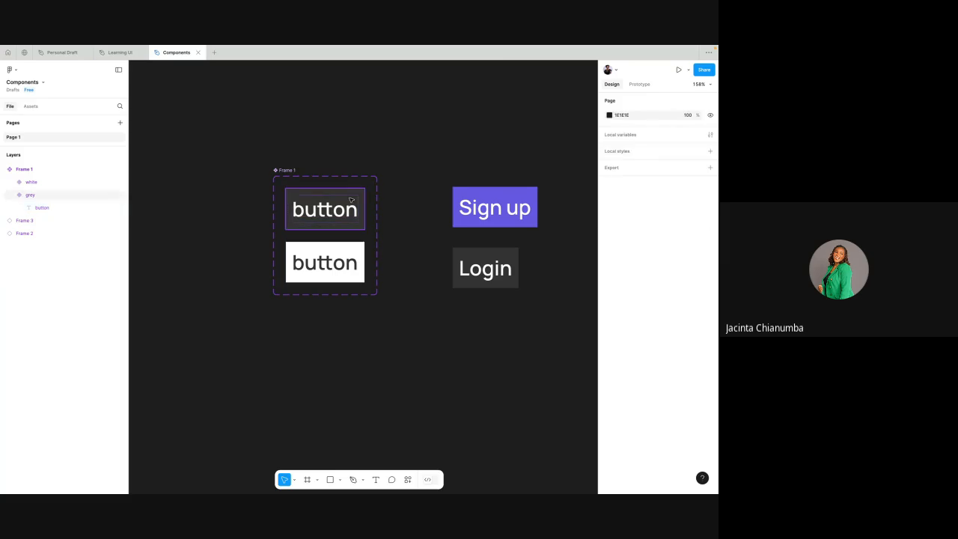
- Move the Frame 1 component set away from the instances, up and to the left, to about X -100, Y -236
{"action": "left_click", "coordinate": [341, 213]}
{"action": "left_click", "coordinate": [345, 256]}
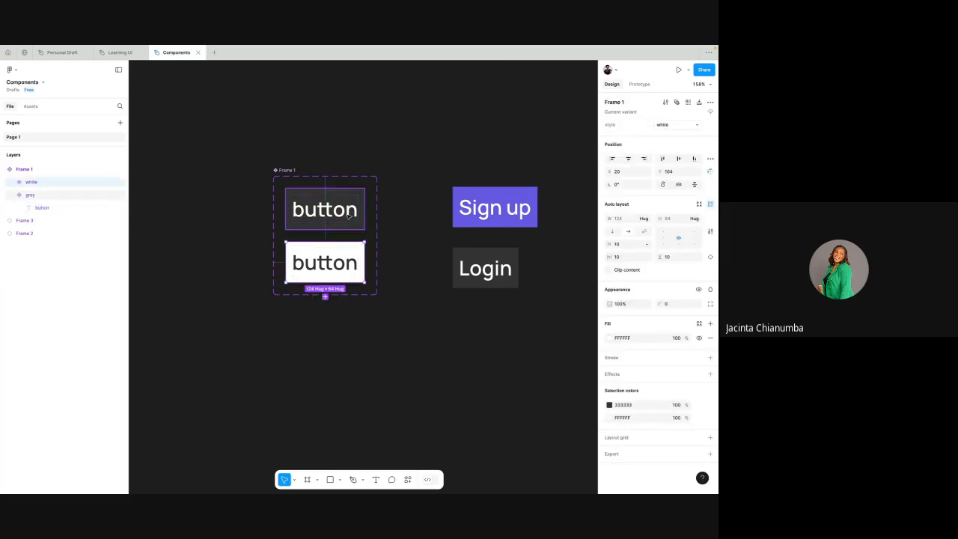
{"action": "left_click", "coordinate": [321, 207]}
{"action": "left_click_drag", "start_coordinate": [286, 170], "coordinate": [268, 149]}
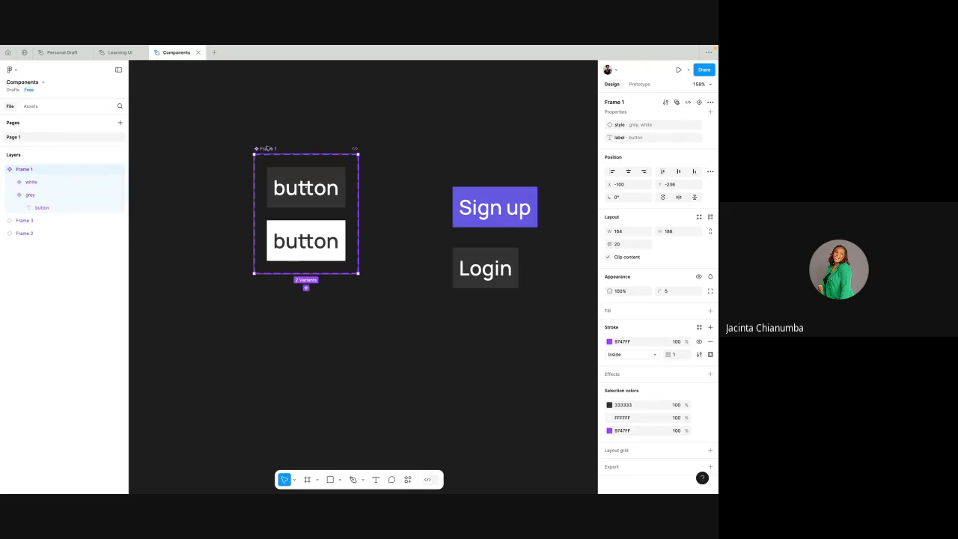
{"action": "left_click", "coordinate": [273, 123]}
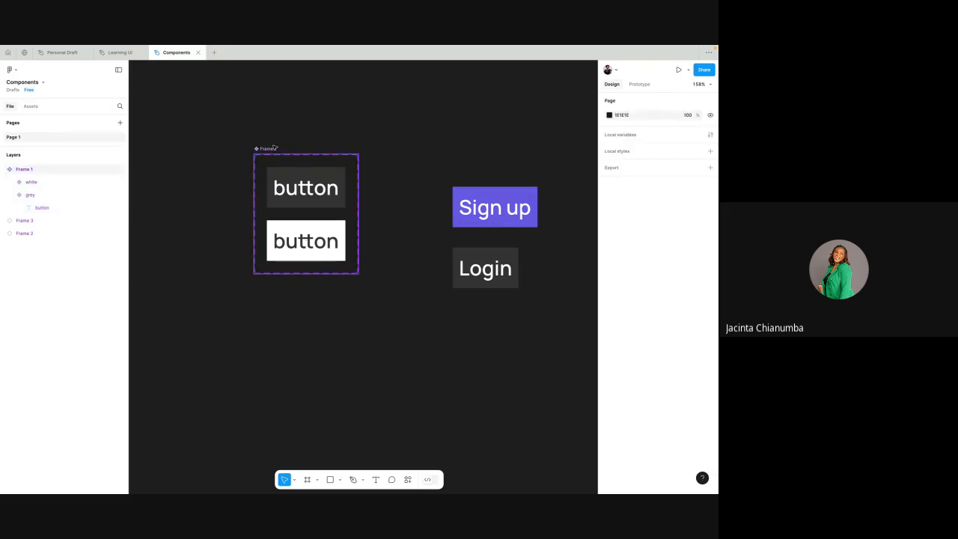
{"action": "left_click", "coordinate": [274, 148]}
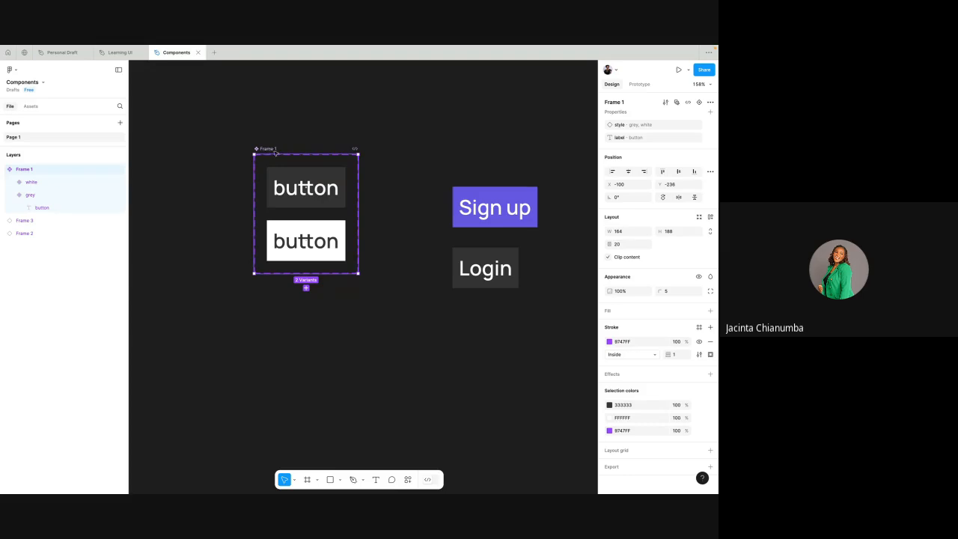
{"action": "left_click", "coordinate": [332, 185]}
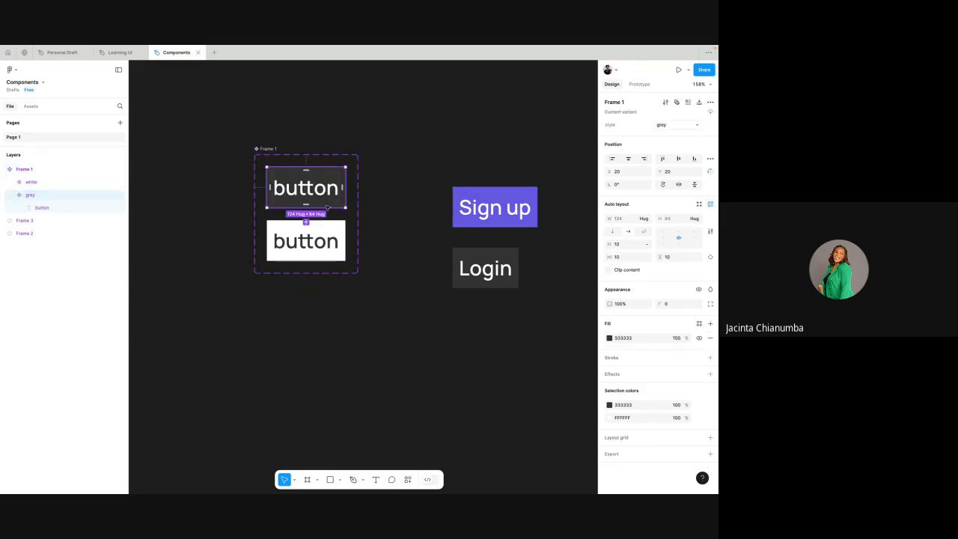
{"action": "left_click", "coordinate": [330, 228]}
{"action": "left_click", "coordinate": [395, 189]}
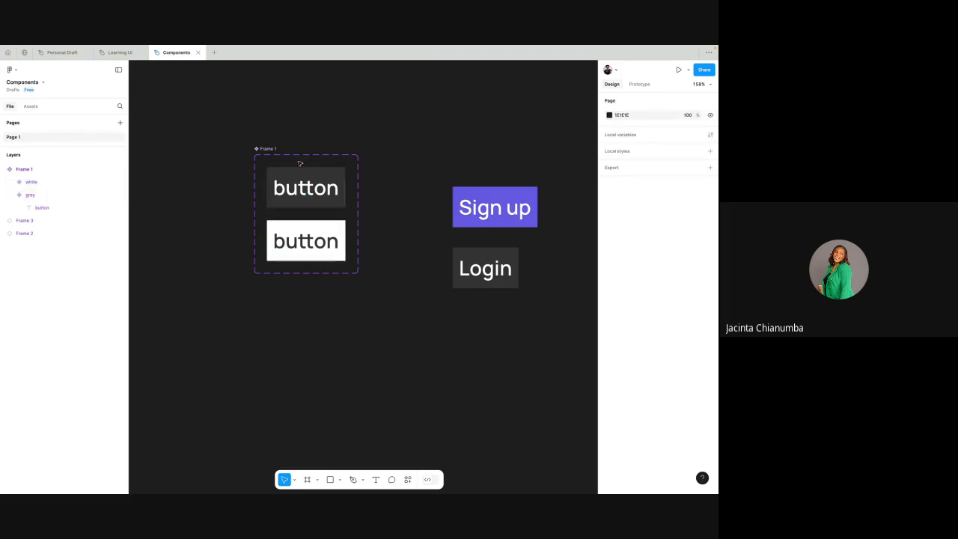
- Move the Sign up and Login instances together slightly upward, alongside the component set
{"action": "key", "text": "shift+0"}
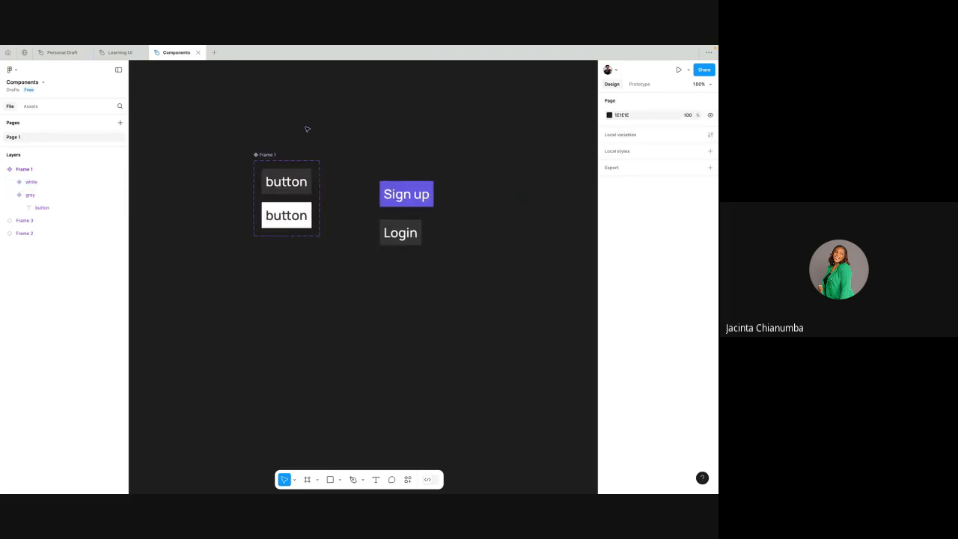
{"action": "left_click_drag", "start_coordinate": [360, 152], "coordinate": [476, 274]}
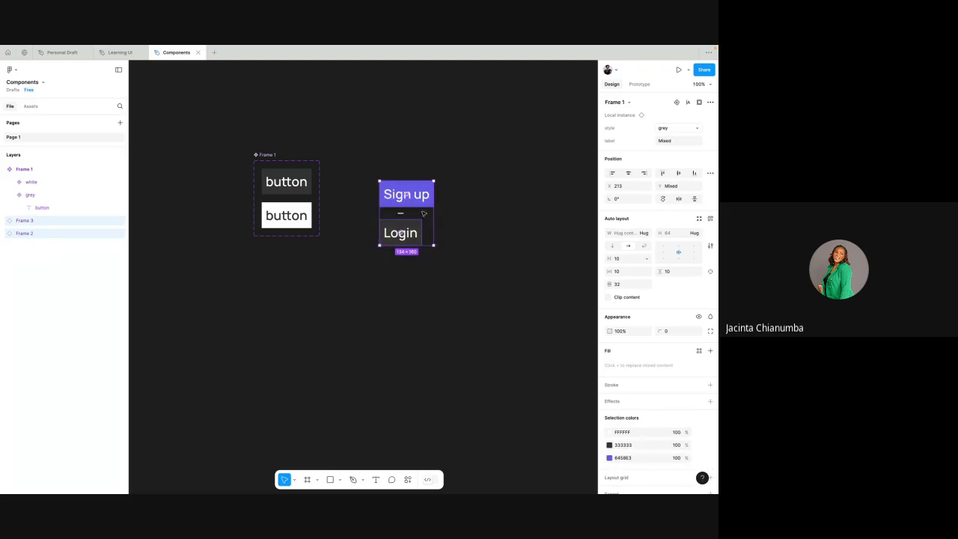
{"action": "left_click_drag", "start_coordinate": [423, 207], "coordinate": [422, 181]}
{"action": "left_click", "coordinate": [462, 174]}
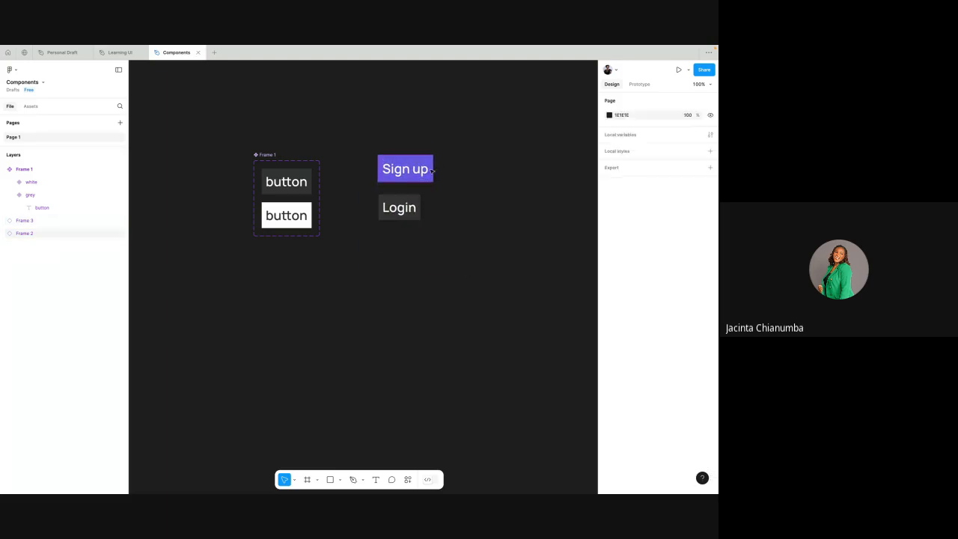
{"action": "left_click", "coordinate": [408, 171]}
{"action": "left_click", "coordinate": [336, 276]}
- Add a text layer reading "Heading" in the empty space below the button instances, at about X 196, Y 74
{"action": "scroll", "coordinate": [335, 275], "scroll_direction": "down", "scroll_amount": 2}
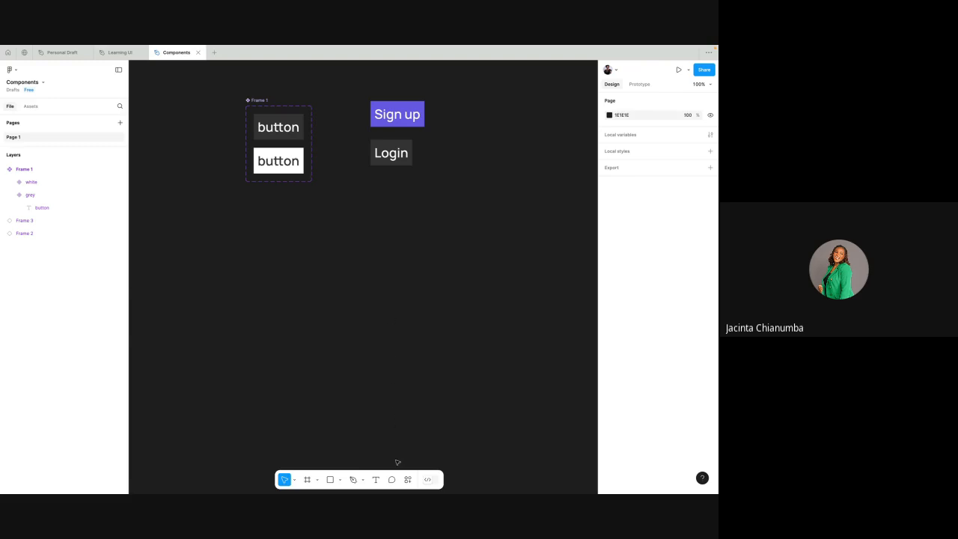
{"action": "left_click", "coordinate": [376, 480]}
{"action": "left_click", "coordinate": [364, 231]}
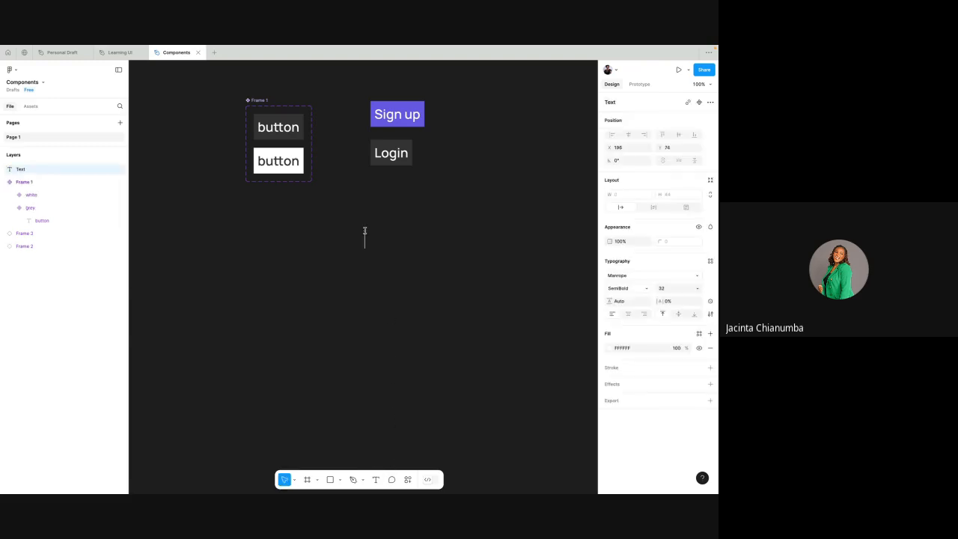
{"action": "type", "text": "Heading"}
{"action": "key", "text": "Escape"}
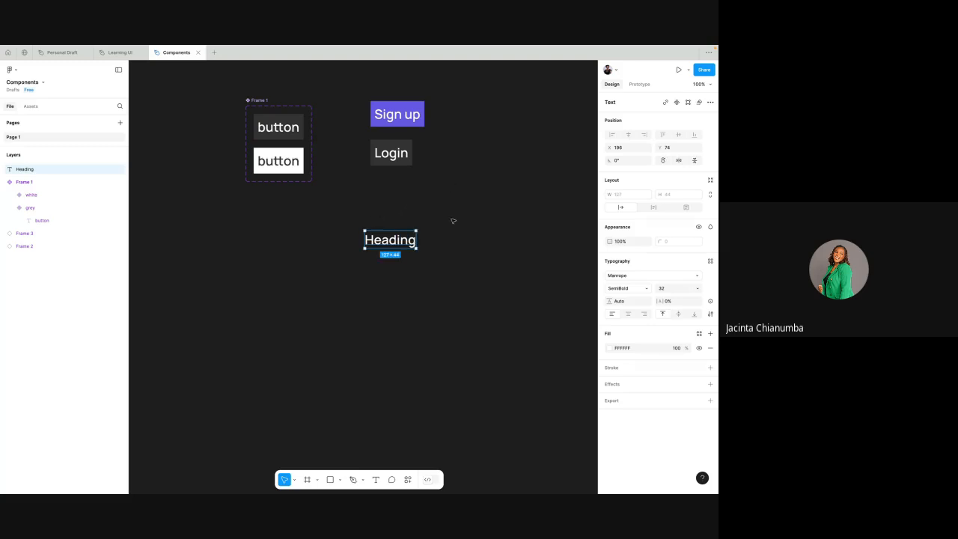
- Darken the Heading text's fill by setting its HSL lightness to 30
{"action": "scroll", "coordinate": [452, 219], "scroll_direction": "up", "scroll_amount": 5}
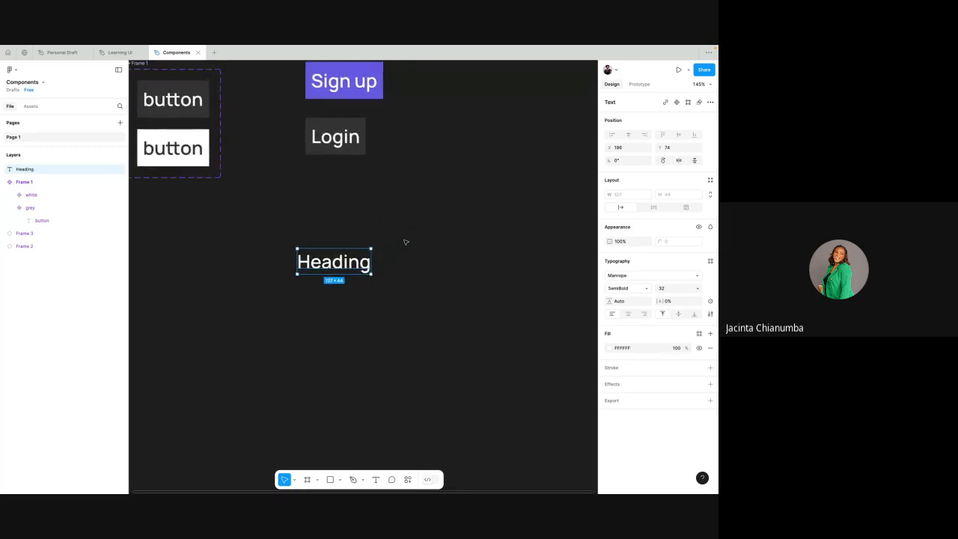
{"action": "left_click", "coordinate": [609, 348]}
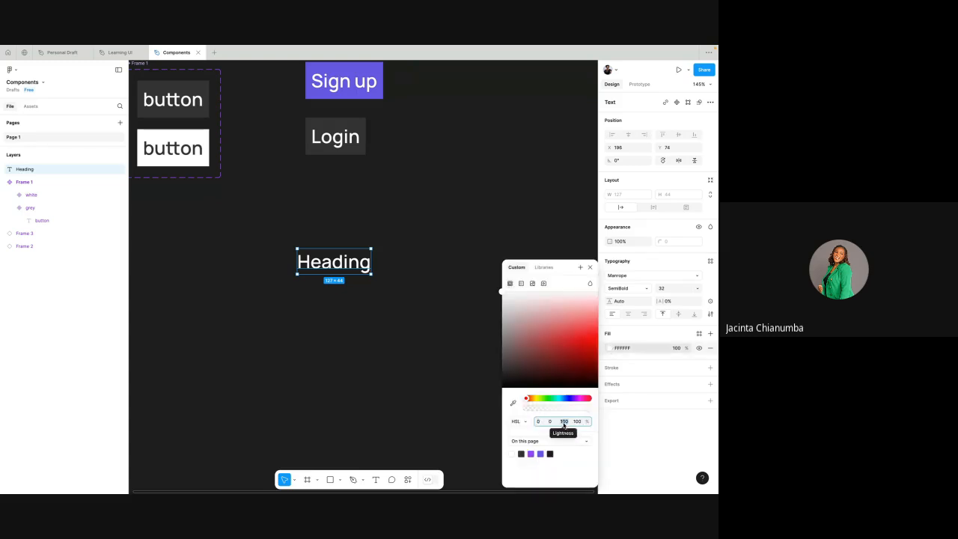
{"action": "left_click", "coordinate": [563, 422]}
{"action": "type", "text": "30"}
{"action": "key", "text": "Return"}
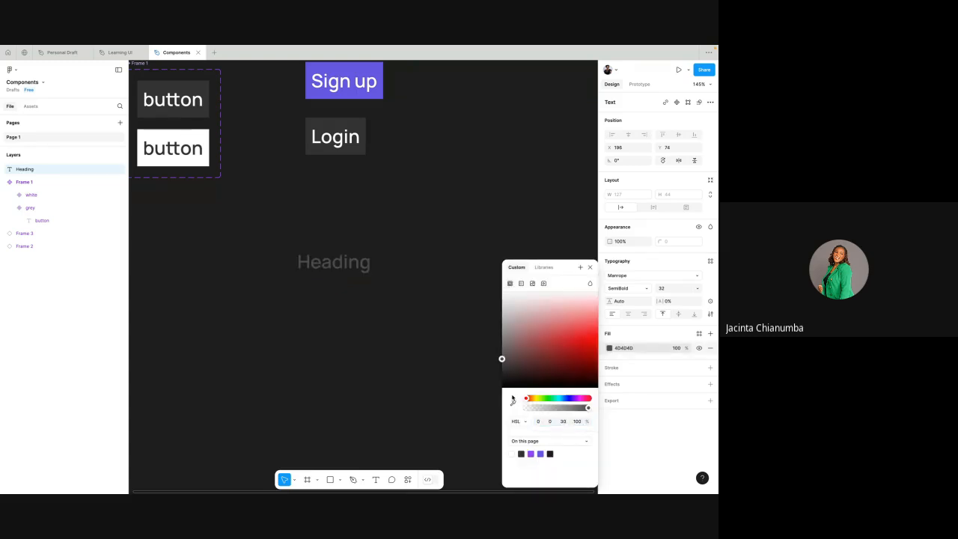
{"action": "left_click", "coordinate": [372, 278]}
- Duplicate the Heading text directly below the original at about Y 141 and change the copy's text to "Paragraph"
{"action": "left_click", "coordinate": [352, 267]}
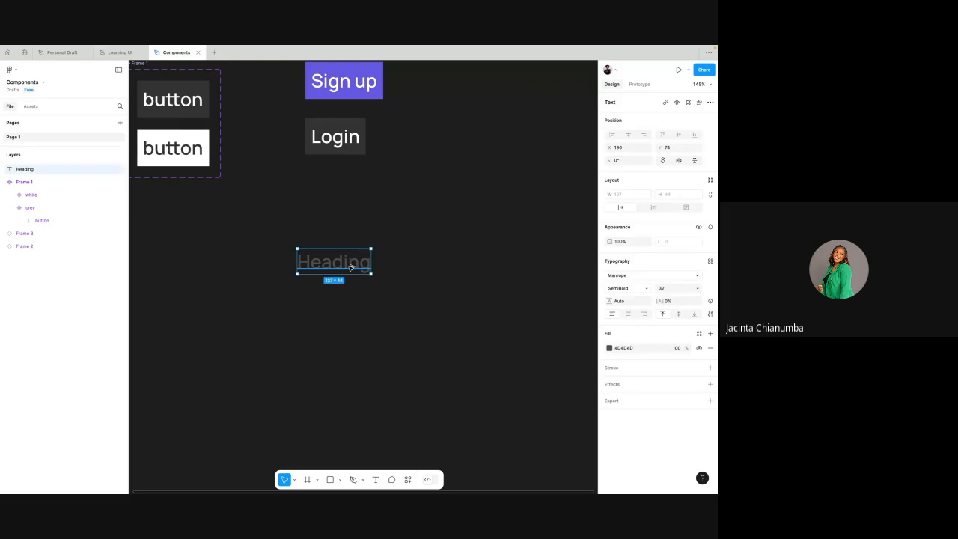
{"action": "left_click_drag", "start_coordinate": [351, 267], "coordinate": [349, 303]}
{"action": "double_click", "coordinate": [349, 303]}
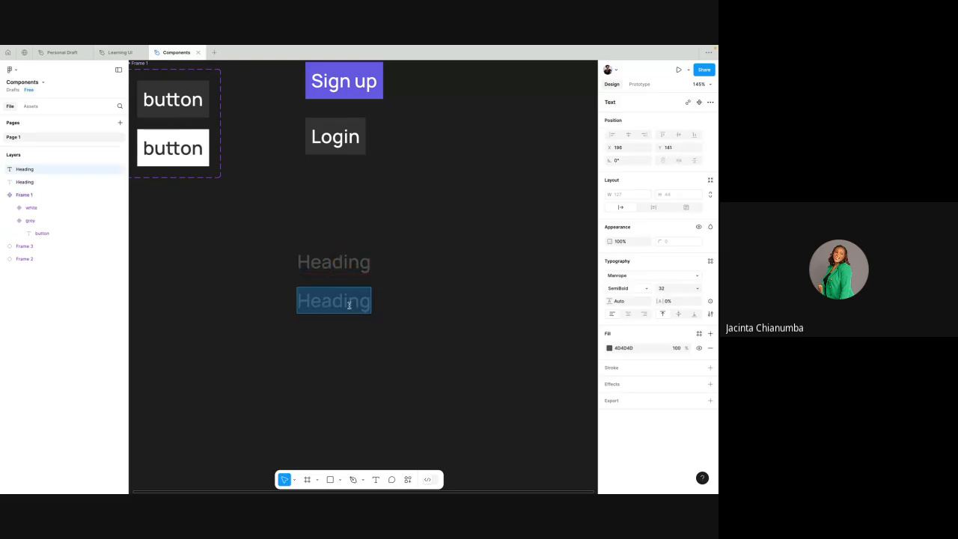
{"action": "type", "text": "Parag"}
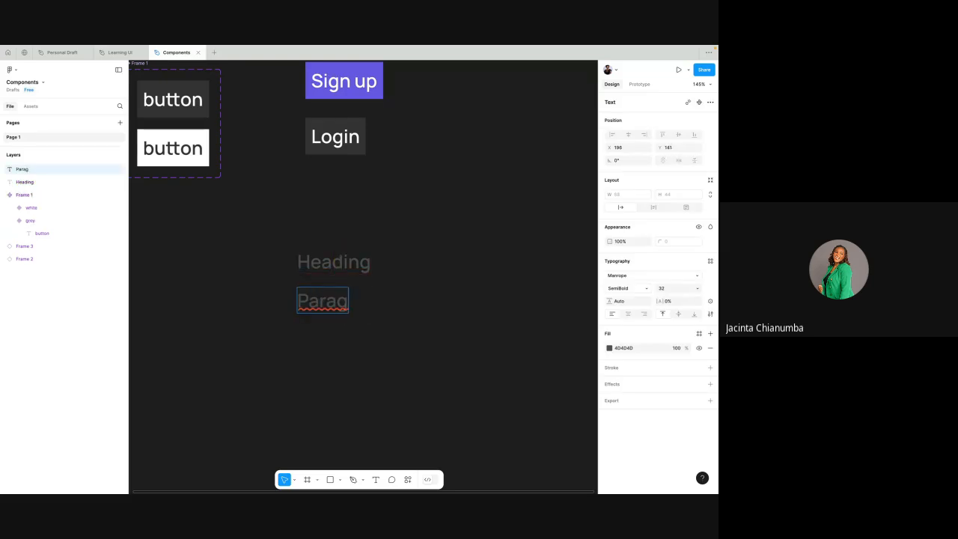
{"action": "type", "text": "rap"}
{"action": "type", "text": "Paragraph"}
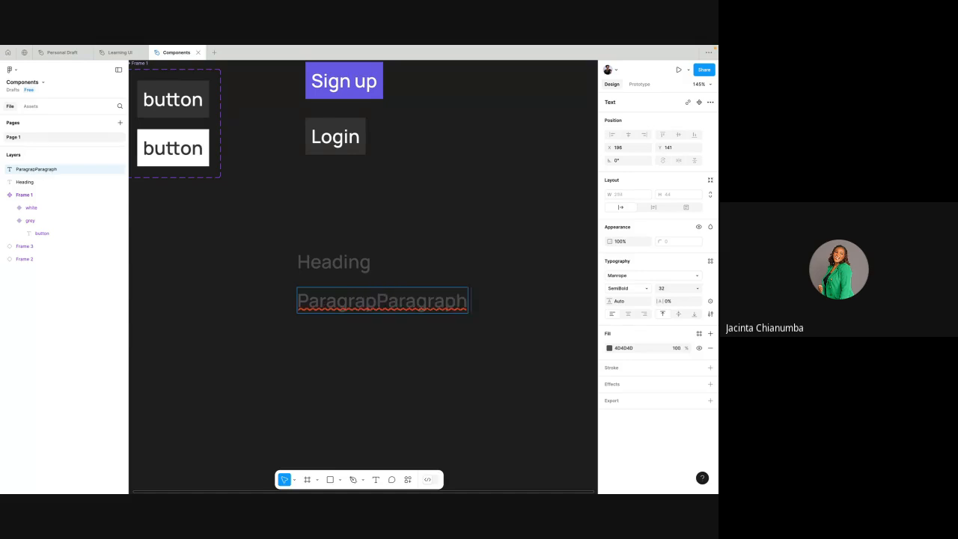
{"action": "double_click", "coordinate": [354, 301]}
{"action": "key", "text": "BackSpace"}
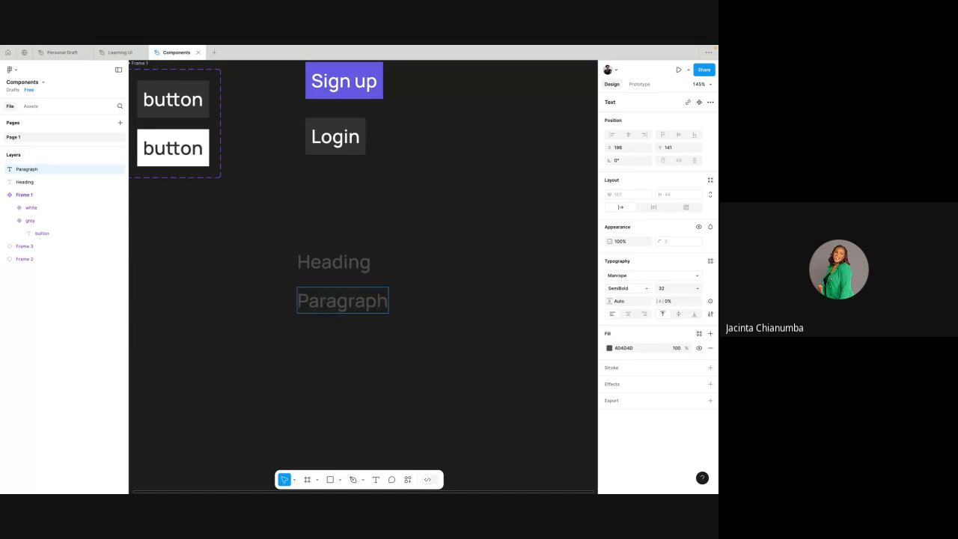
{"action": "key", "text": "Escape"}
- Set the Paragraph text to font size 20 and Regular weight
{"action": "left_click", "coordinate": [697, 288]}
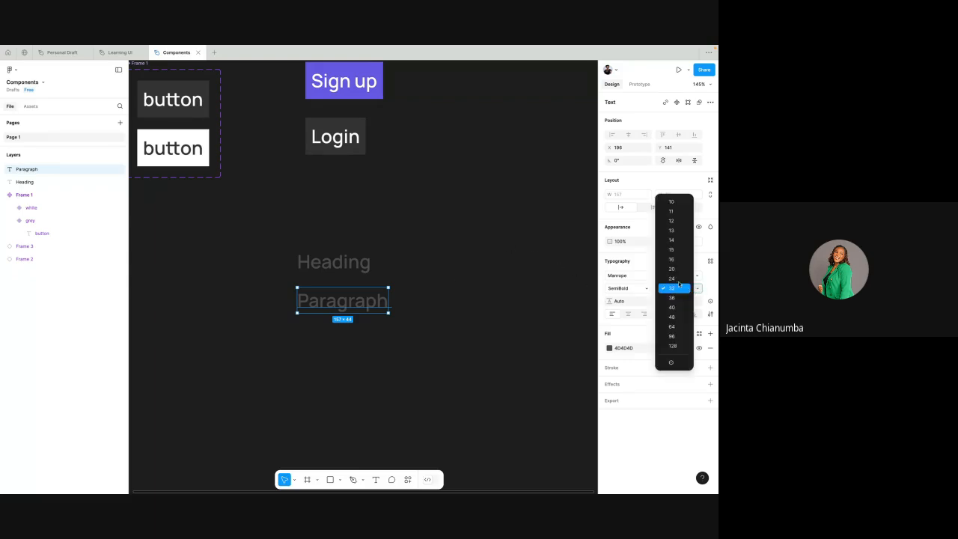
{"action": "left_click", "coordinate": [672, 269]}
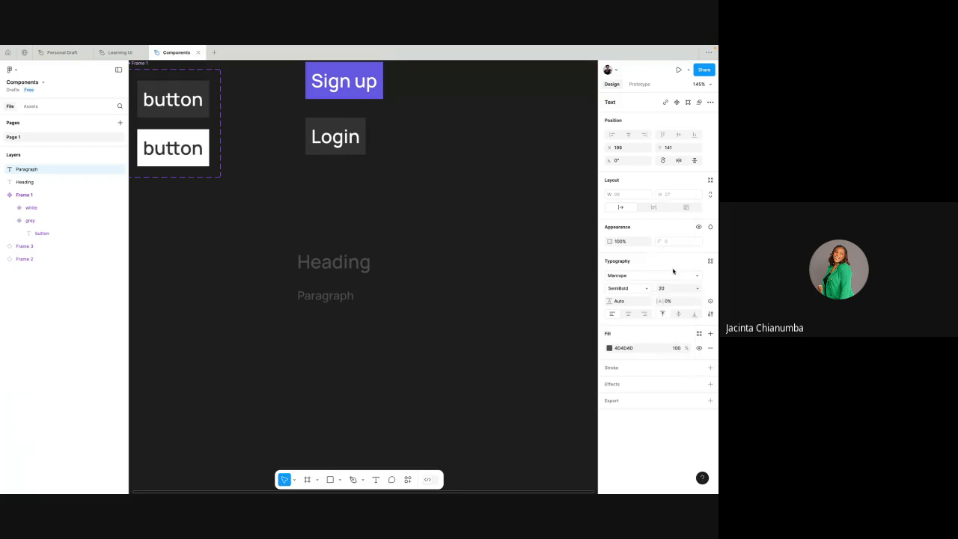
{"action": "left_click", "coordinate": [648, 289]}
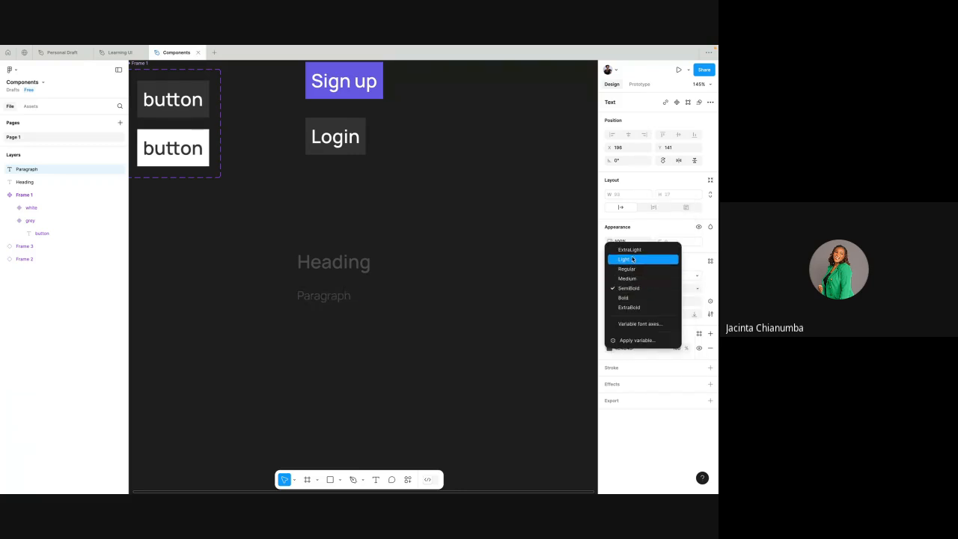
{"action": "left_click", "coordinate": [633, 267]}
- Lighten the Paragraph text's fill by setting its HSL lightness to 50
{"action": "left_click", "coordinate": [609, 347]}
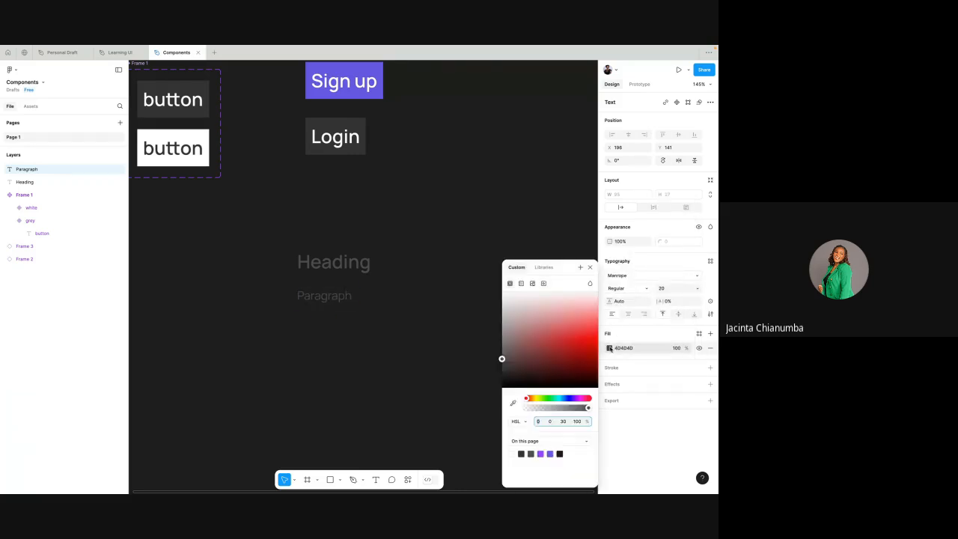
{"action": "left_click", "coordinate": [568, 422]}
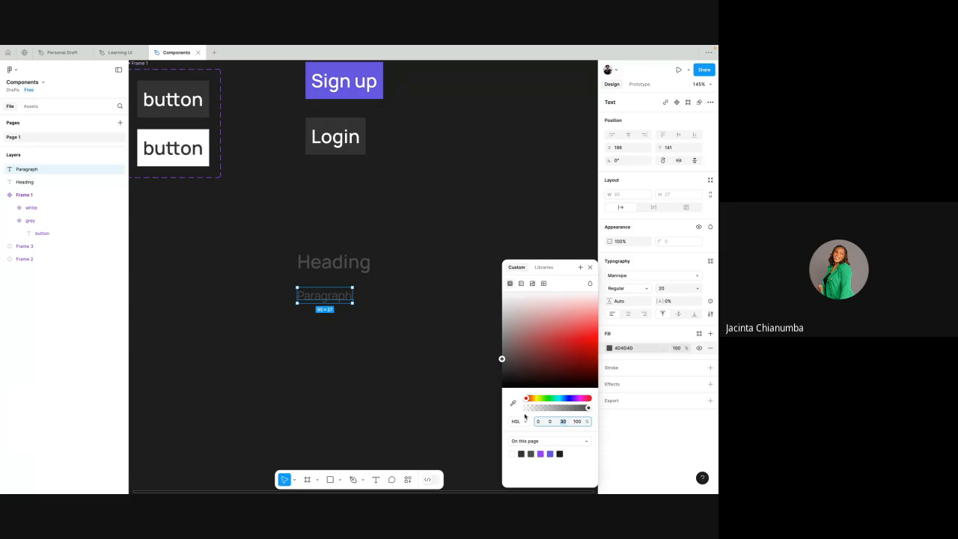
{"action": "type", "text": "50"}
{"action": "key", "text": "Return"}
{"action": "left_click", "coordinate": [400, 346]}
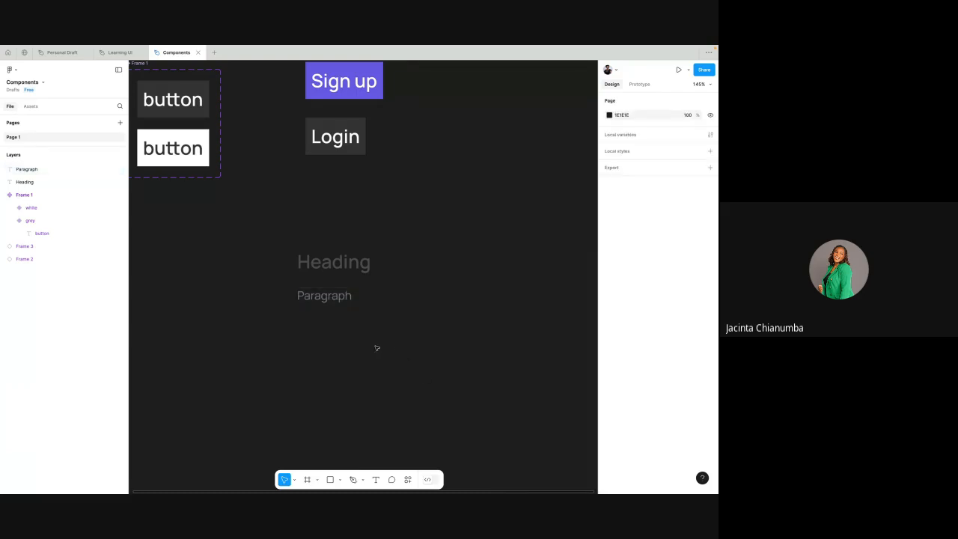
- Select the Heading and Paragraph texts together and wrap them in an auto layout frame
{"action": "left_click_drag", "start_coordinate": [280, 238], "coordinate": [388, 318]}
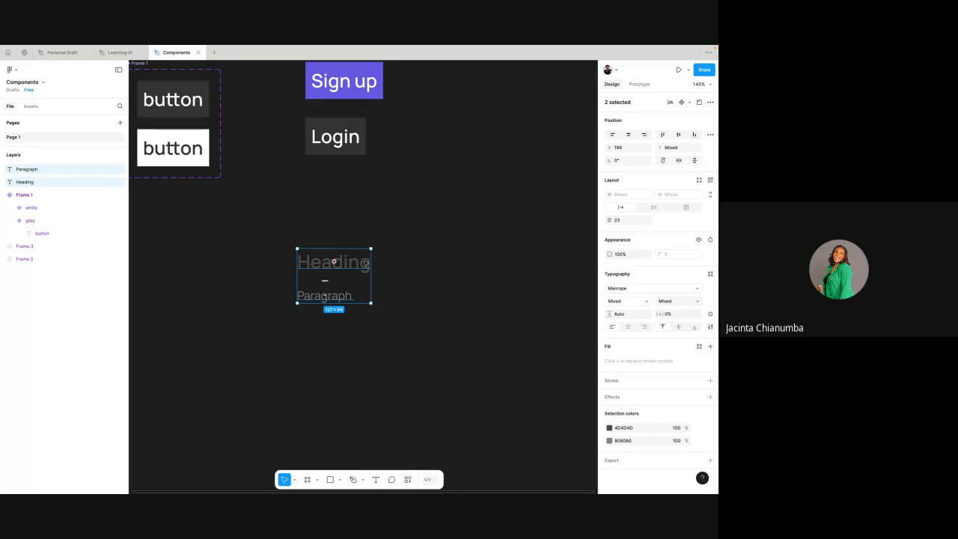
{"action": "right_click", "coordinate": [365, 263]}
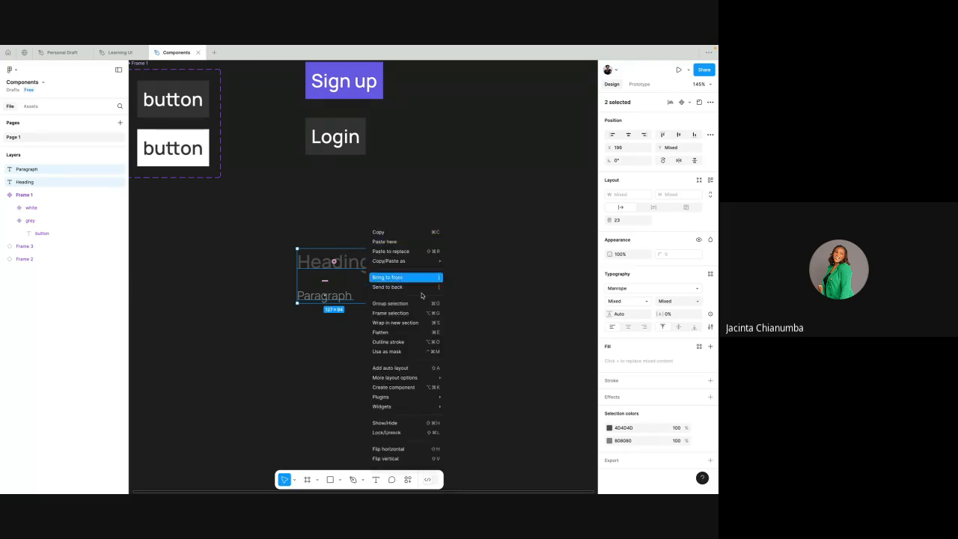
{"action": "left_click", "coordinate": [400, 370]}
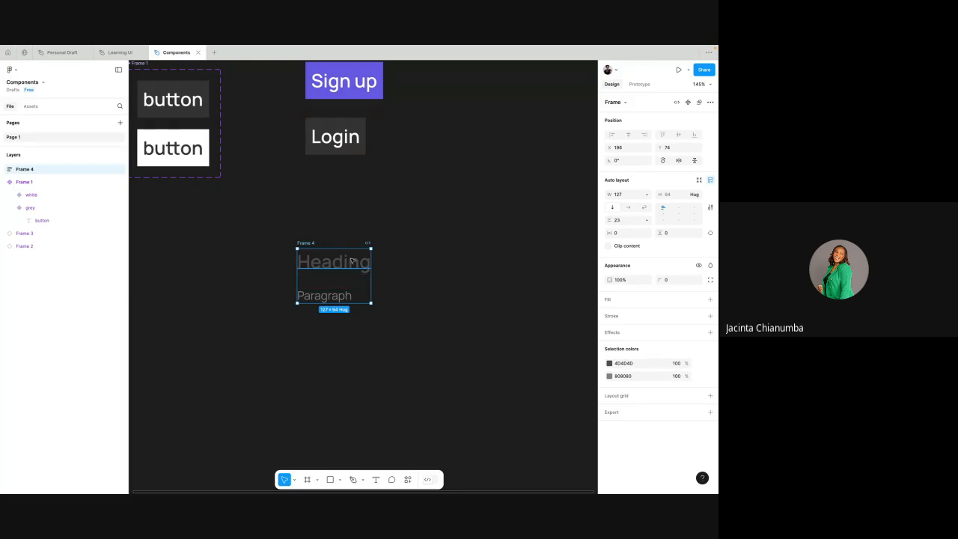
- Set the vertical gap between Heading and Paragraph in their auto layout frame to 8
{"action": "scroll", "coordinate": [351, 259], "scroll_direction": "up", "scroll_amount": 4}
{"action": "left_click", "coordinate": [622, 221]}
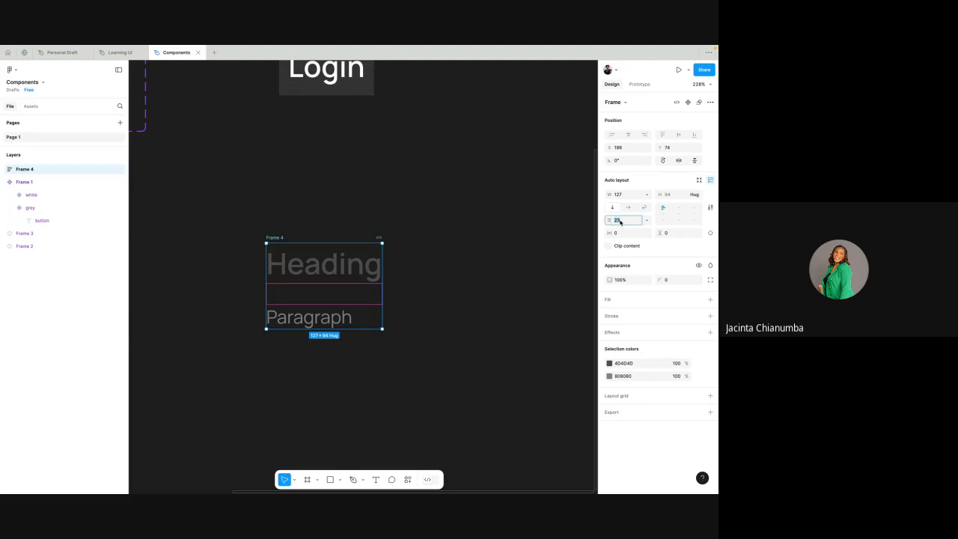
{"action": "key", "text": "shift+Down"}
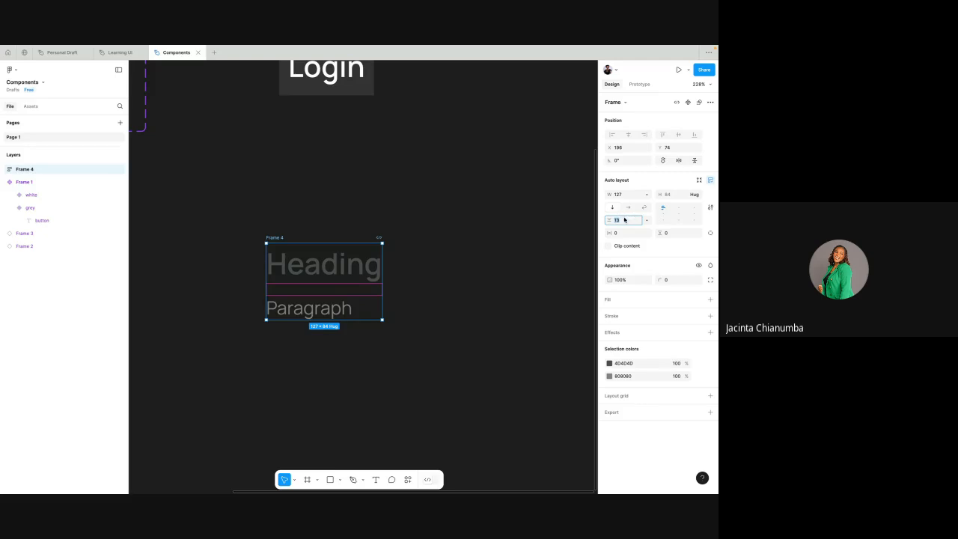
{"action": "type", "text": "8"}
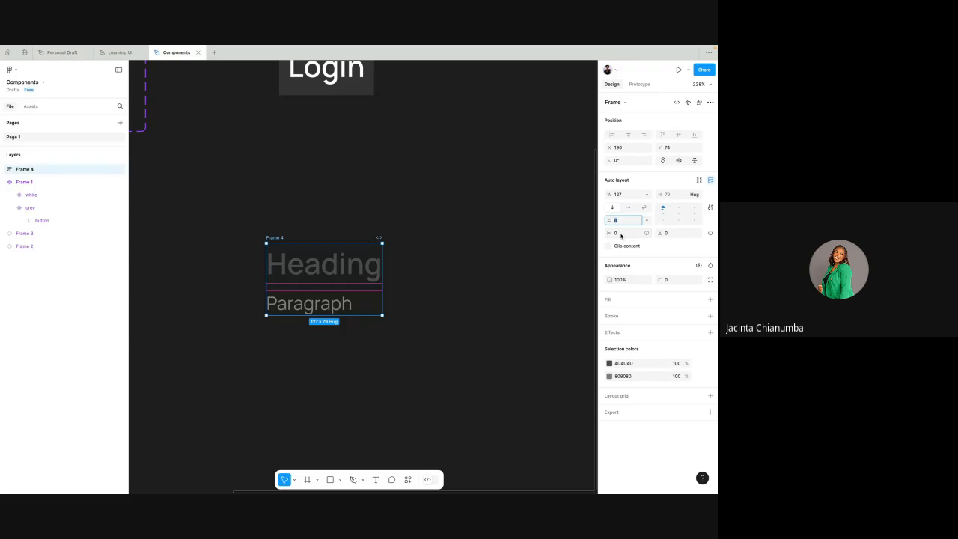
{"action": "left_click", "coordinate": [502, 218]}
{"action": "scroll", "coordinate": [502, 219], "scroll_direction": "down", "scroll_amount": 3}
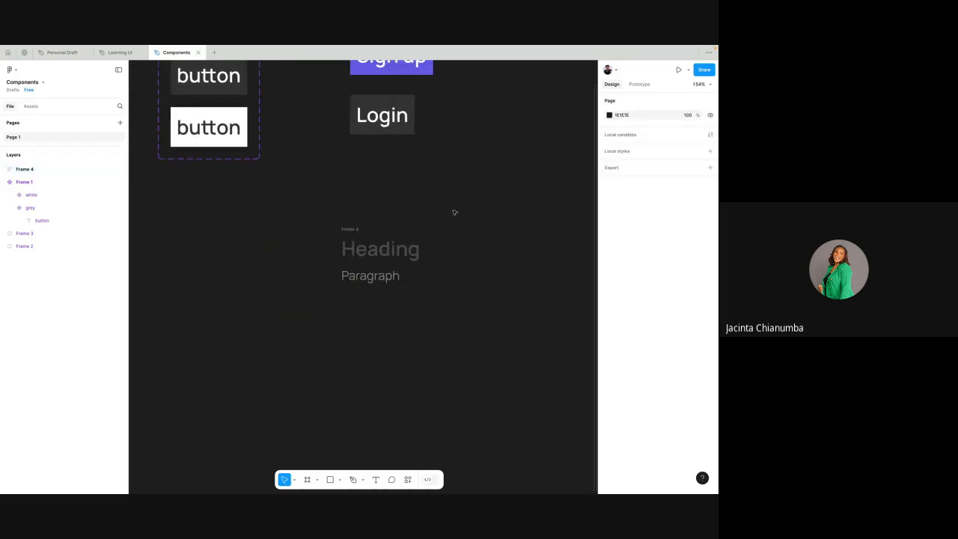
- Add a white FFFFFF fill to the auto layout frame containing Heading and Paragraph
{"action": "left_click", "coordinate": [361, 232]}
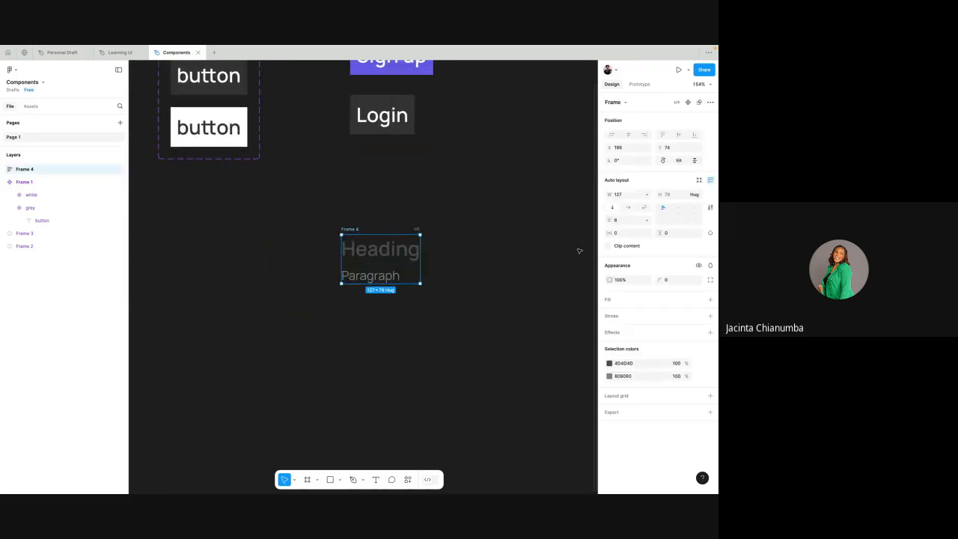
{"action": "scroll", "coordinate": [519, 307], "scroll_direction": "right", "scroll_amount": 1}
{"action": "scroll", "coordinate": [518, 307], "scroll_direction": "right", "scroll_amount": 3}
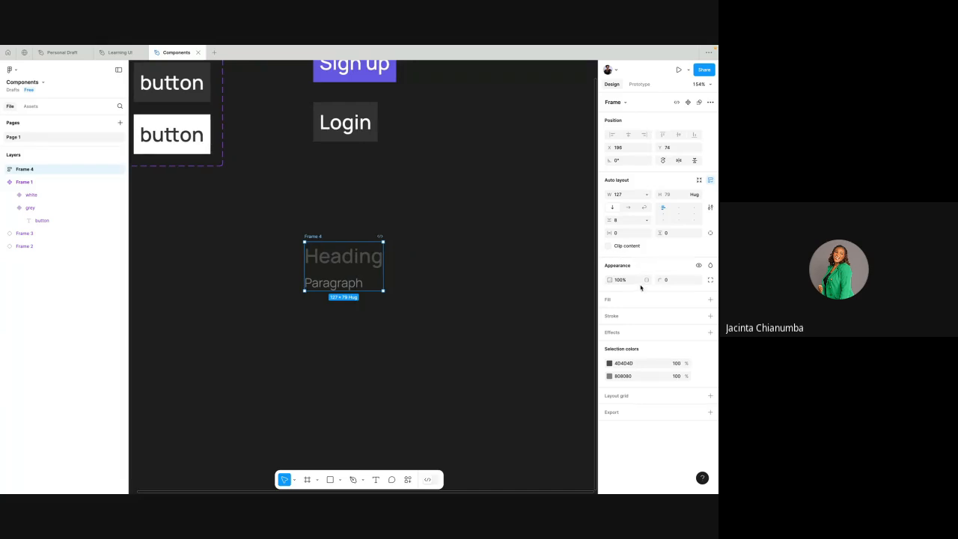
{"action": "left_click", "coordinate": [710, 299]}
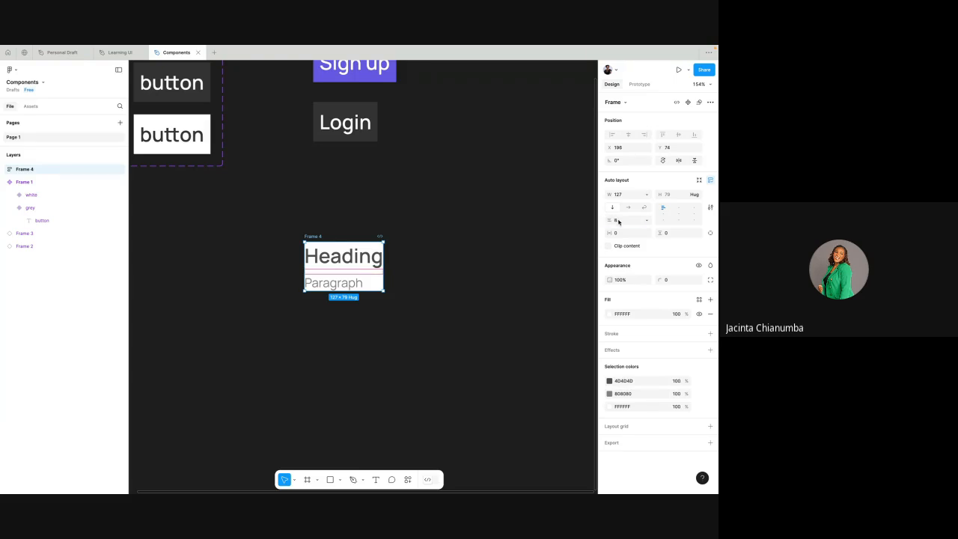
{"action": "left_click", "coordinate": [618, 222]}
{"action": "left_click", "coordinate": [595, 224]}
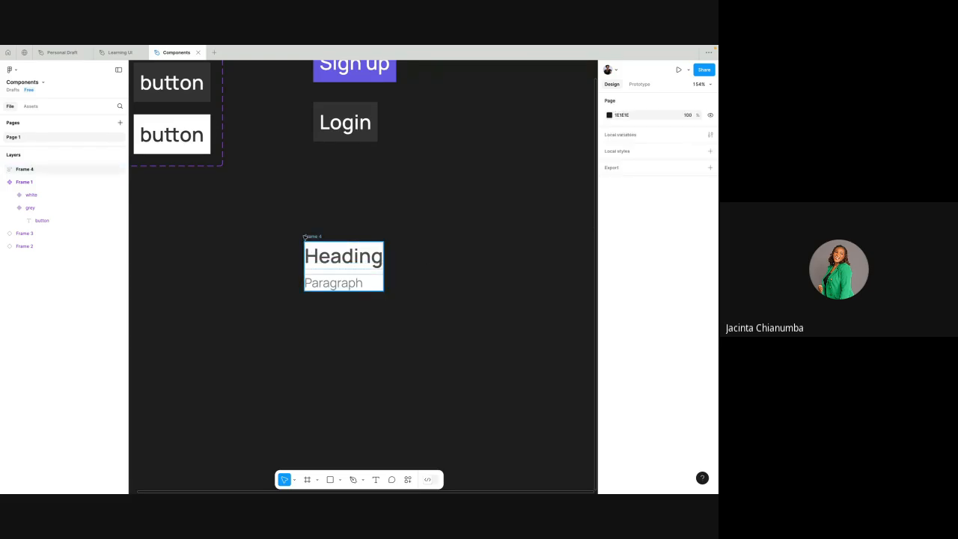
- Increase the padding equally on all sides of the white Heading and Paragraph frame
{"action": "left_click", "coordinate": [360, 267]}
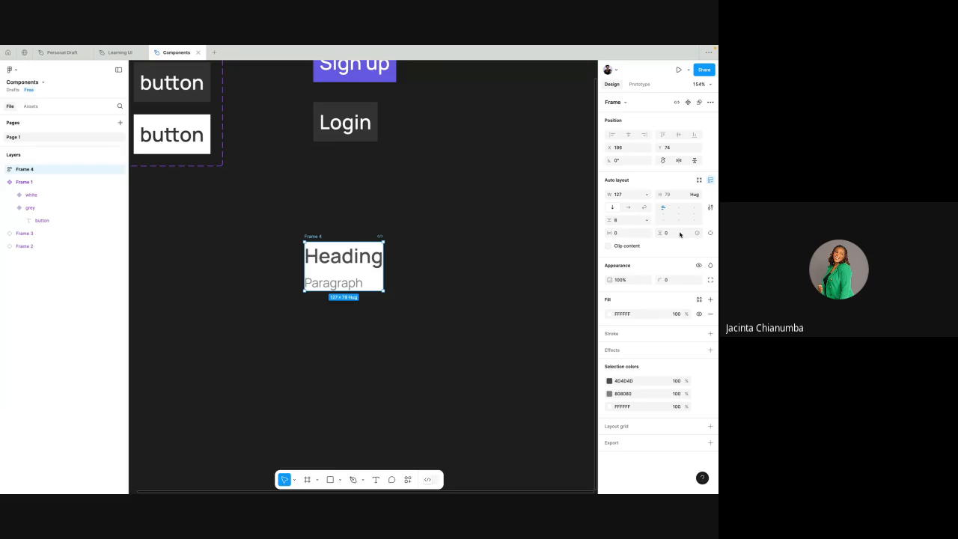
{"action": "left_click", "coordinate": [617, 234]}
{"action": "type", "text": "10"}
{"action": "key", "text": "Return"}
{"action": "key", "text": "Up"}
{"action": "key", "text": "Up"}
{"action": "key", "text": "Up"}
{"action": "key", "text": "Up"}
{"action": "key", "text": "Up"}
{"action": "key", "text": "Up"}
{"action": "key", "text": "Up"}
{"action": "key", "text": "Up"}
{"action": "key", "text": "Up"}
{"action": "key", "text": "Up"}
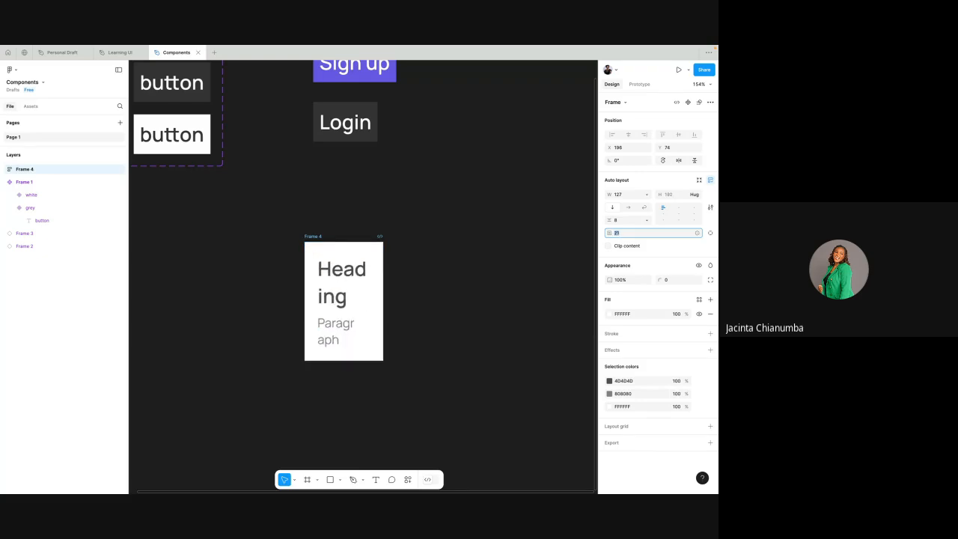
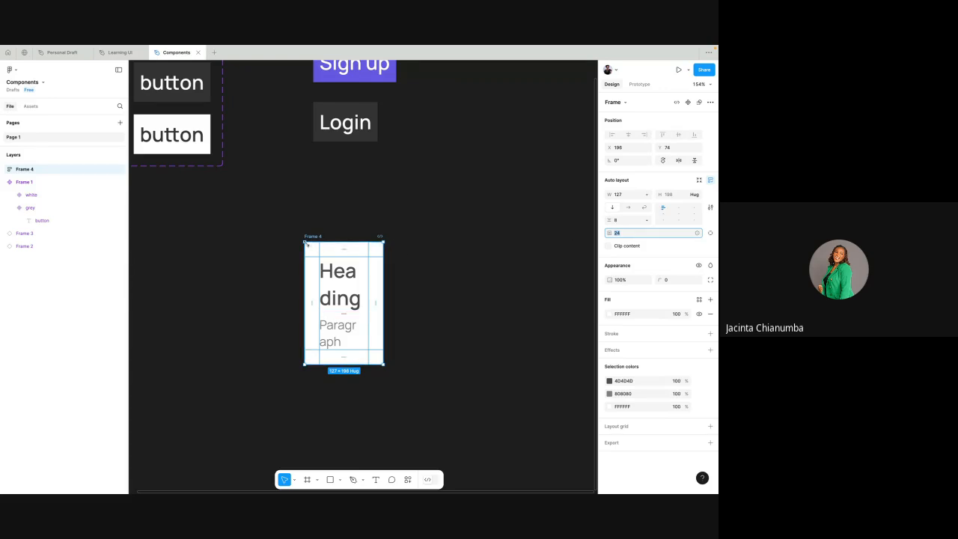
- Widen the white auto layout frame containing Heading and Paragraph to about 518
{"action": "scroll", "coordinate": [308, 238], "scroll_direction": "down", "scroll_amount": 3, "text": "ctrl"}
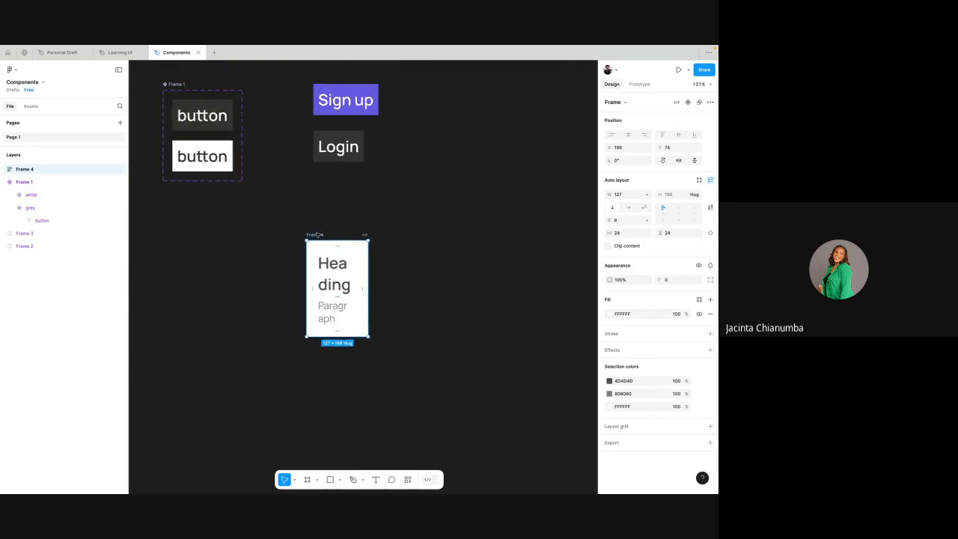
{"action": "left_click_drag", "start_coordinate": [366, 271], "coordinate": [530, 266]}
{"action": "scroll", "coordinate": [530, 266], "scroll_direction": "right", "scroll_amount": 3}
{"action": "left_click_drag", "start_coordinate": [477, 253], "coordinate": [502, 255]}
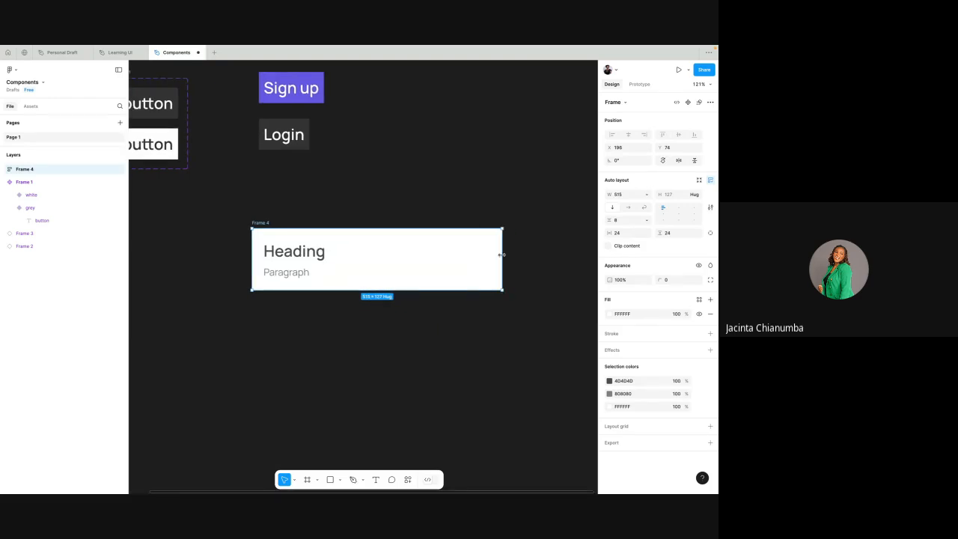
{"action": "left_click", "coordinate": [422, 193]}
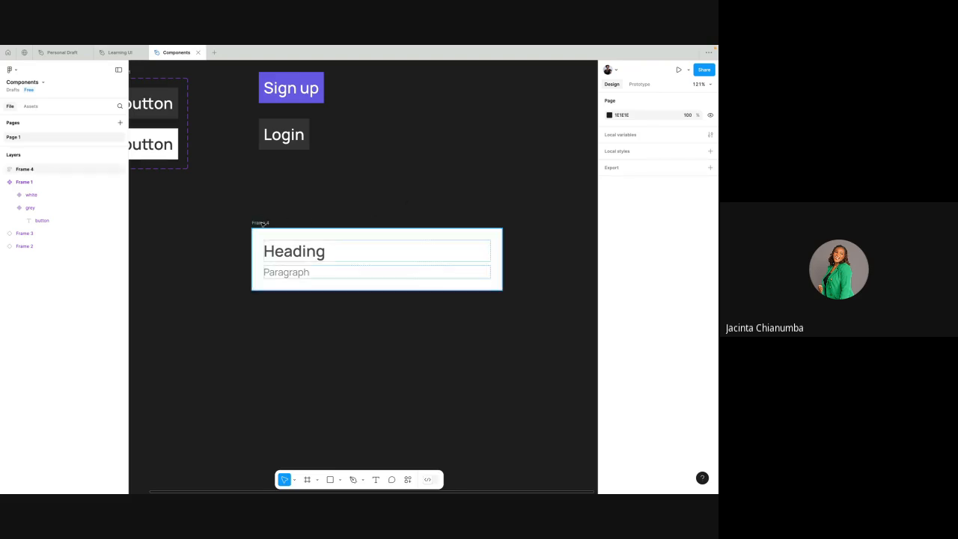
{"action": "left_click", "coordinate": [453, 226]}
{"action": "mouse_move", "coordinate": [506, 251]}
{"action": "left_mouse_down"}
{"action": "mouse_move", "coordinate": [522, 250]}
{"action": "mouse_move", "coordinate": [487, 251]}
{"action": "mouse_move", "coordinate": [504, 252]}
{"action": "left_mouse_up"}
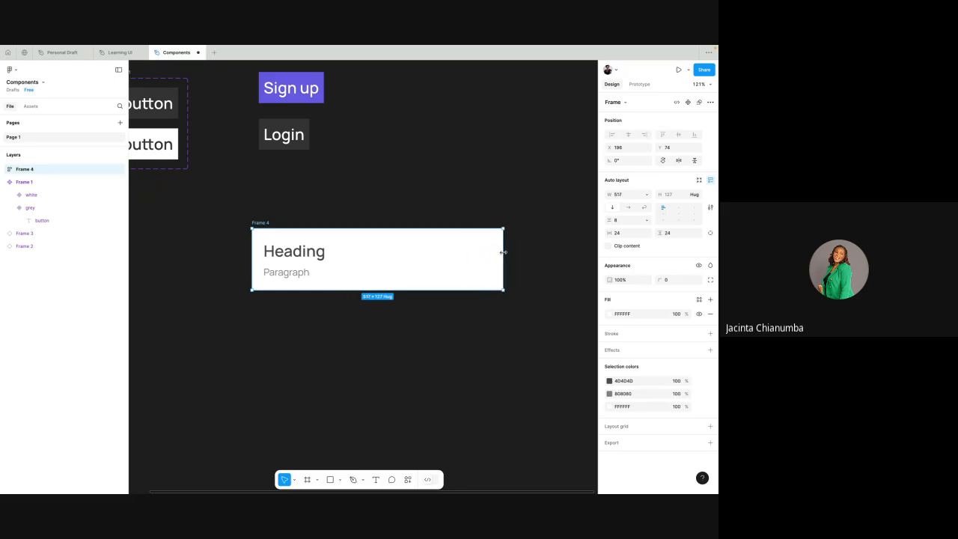
{"action": "left_click", "coordinate": [469, 195]}
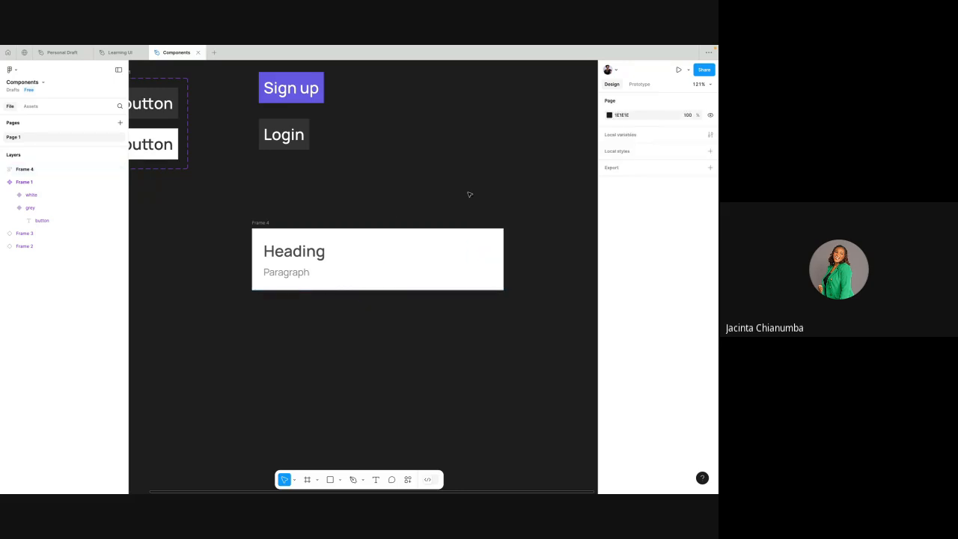
- Inspect the Heading and Paragraph text layers and the auto layout frame that contains them
{"action": "left_click", "coordinate": [321, 253]}
{"action": "left_click", "coordinate": [304, 272]}
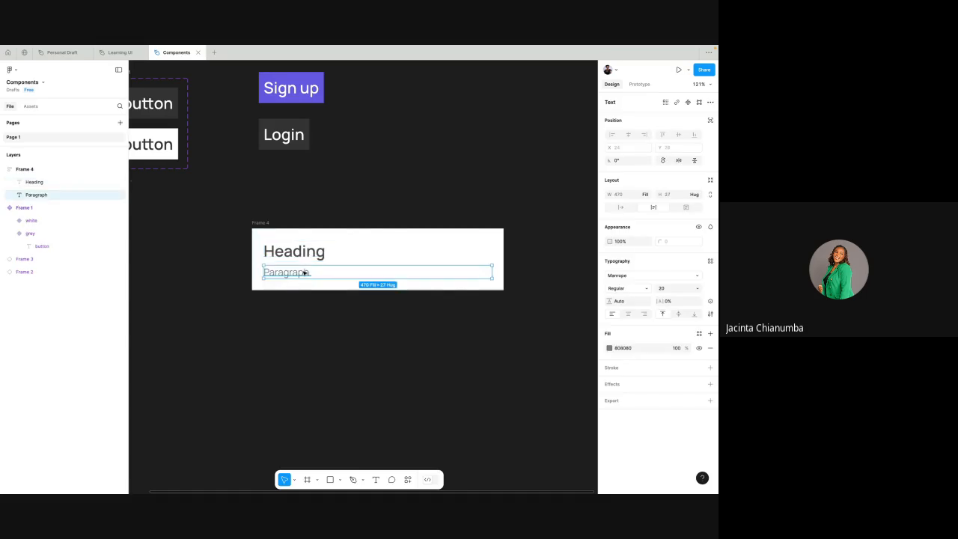
{"action": "left_click", "coordinate": [345, 222]}
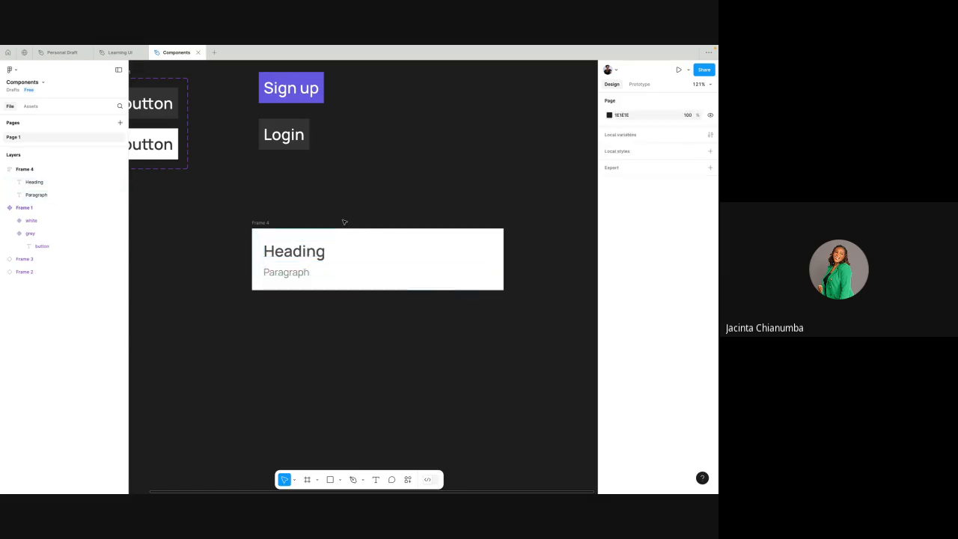
{"action": "left_click", "coordinate": [303, 258]}
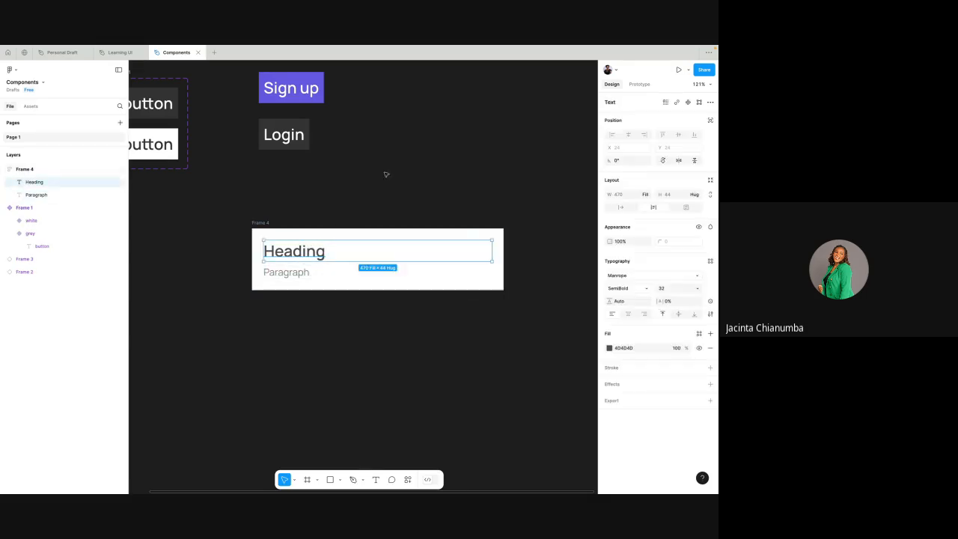
{"action": "left_click", "coordinate": [383, 177]}
{"action": "left_click", "coordinate": [300, 254]}
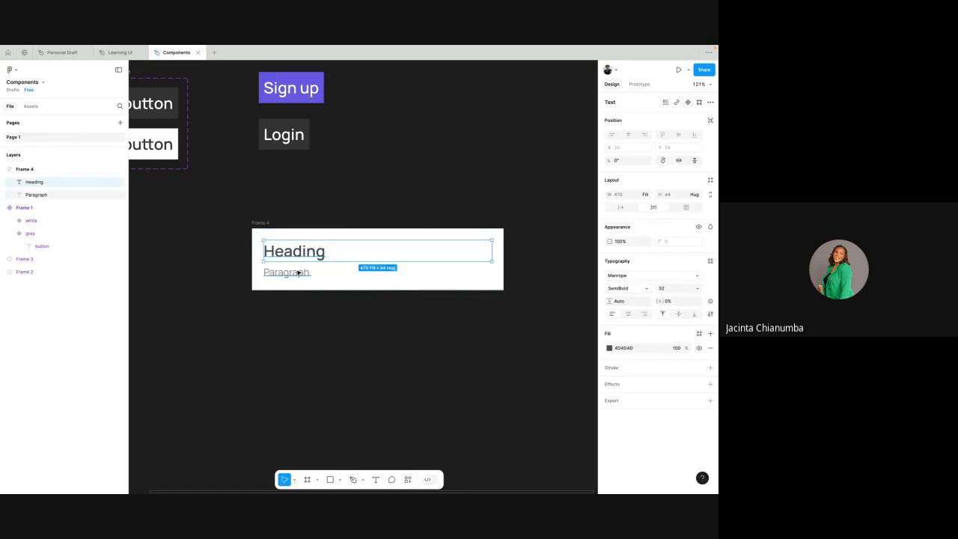
{"action": "left_click", "coordinate": [48, 168]}
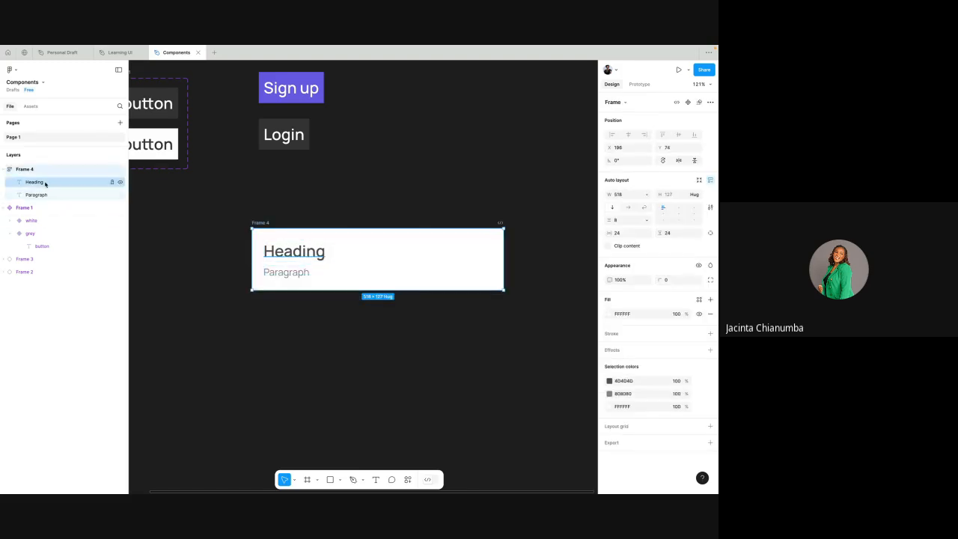
{"action": "left_click", "coordinate": [45, 183]}
{"action": "left_click", "coordinate": [427, 189]}
{"action": "scroll", "coordinate": [428, 189], "scroll_direction": "up", "scroll_amount": 1}
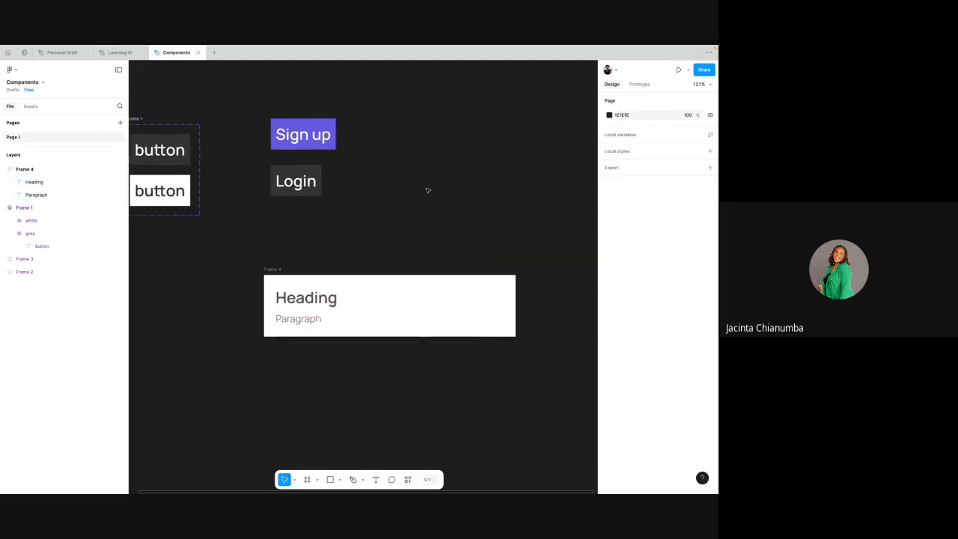
{"action": "scroll", "coordinate": [428, 190], "scroll_direction": "up", "scroll_amount": 1}
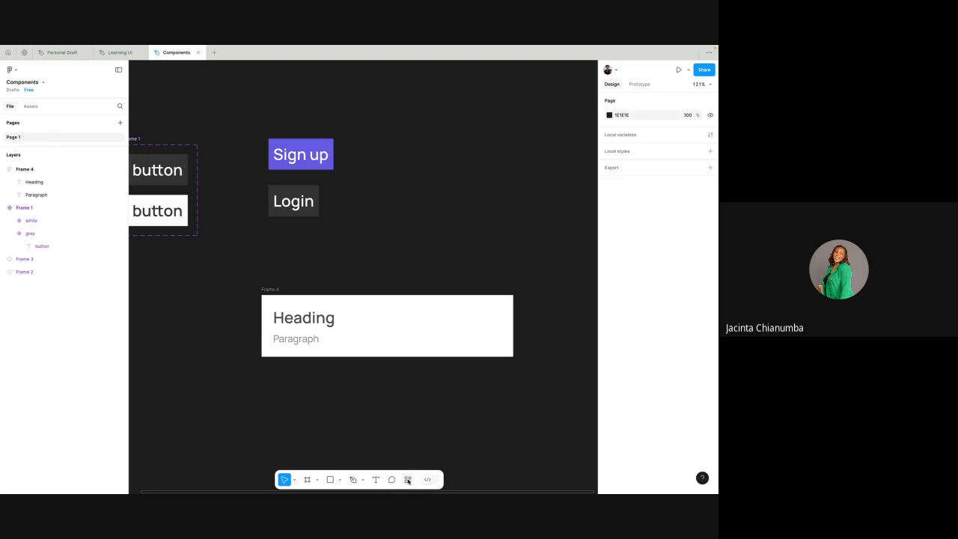
- Search the plugins for "lucid", run Lucide Icons and move its window clear of the Heading and Paragraph frame
{"action": "left_click", "coordinate": [408, 479]}
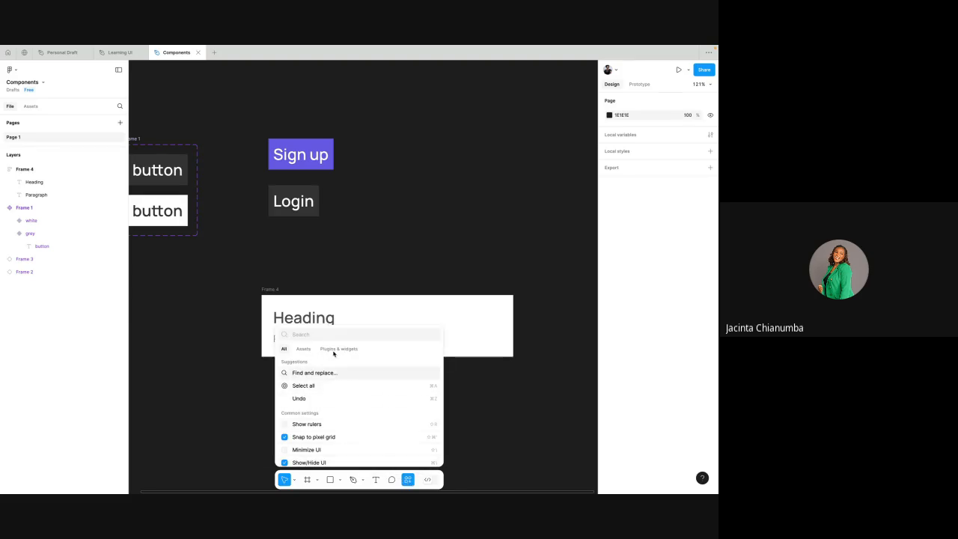
{"action": "left_click", "coordinate": [332, 350]}
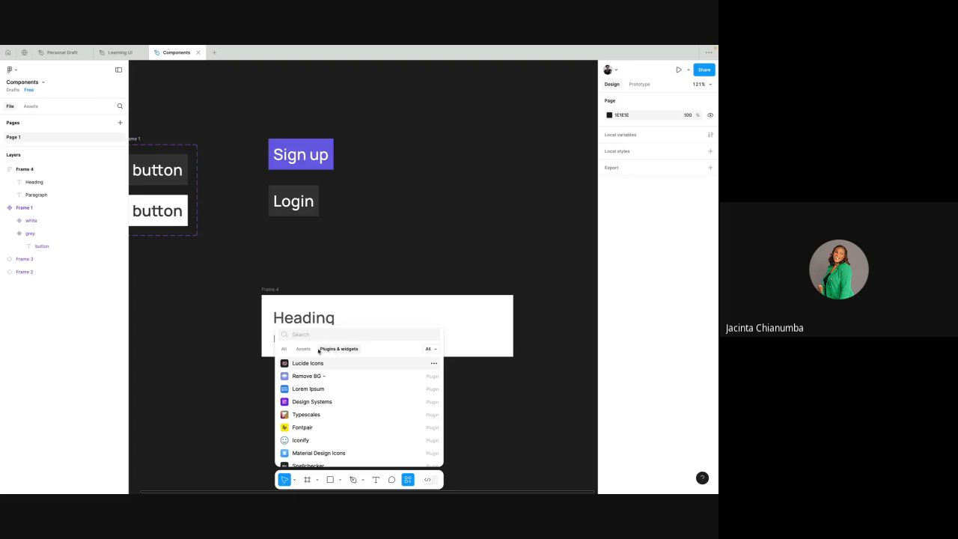
{"action": "type", "text": "Icons"}
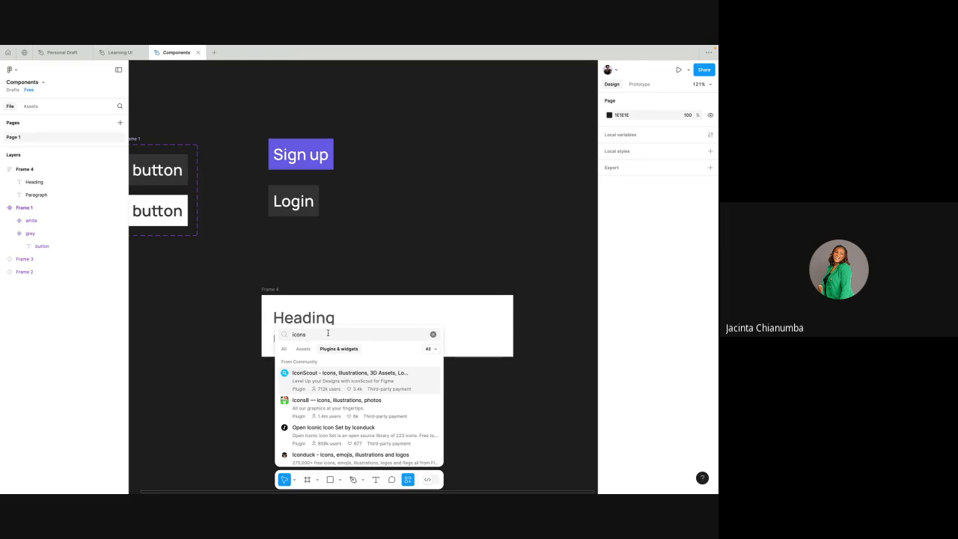
{"action": "key", "text": "BackSpace"}
{"action": "key", "text": "BackSpace"}
{"action": "key", "text": "BackSpace"}
{"action": "type", "text": "lucid"}
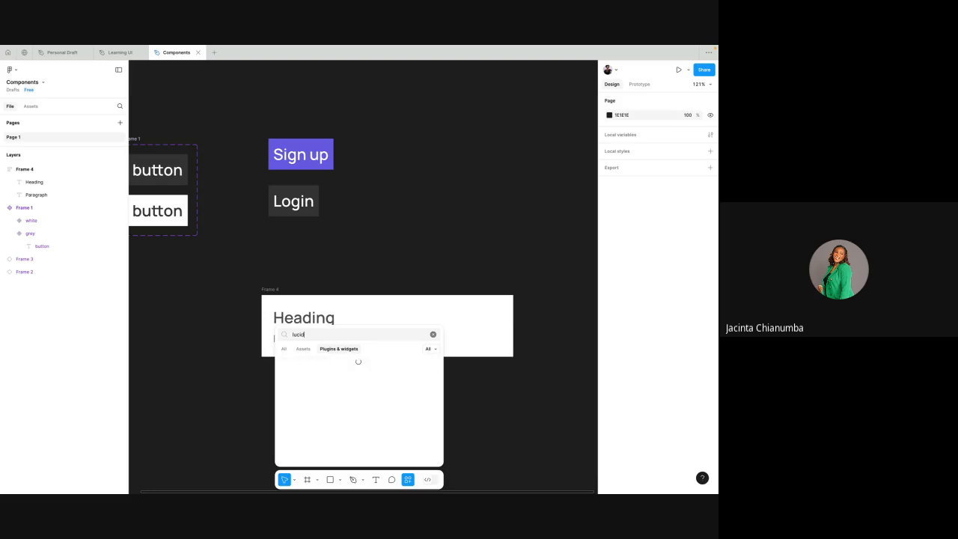
{"action": "left_click", "coordinate": [309, 364]}
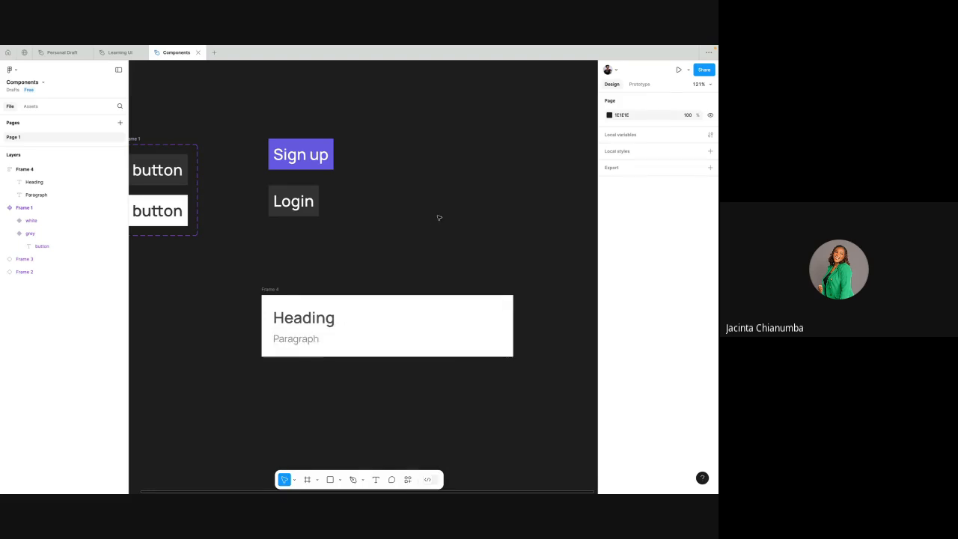
{"action": "scroll", "coordinate": [440, 218], "scroll_direction": "down", "scroll_amount": 3}
{"action": "scroll", "coordinate": [440, 217], "scroll_direction": "up", "scroll_amount": 1}
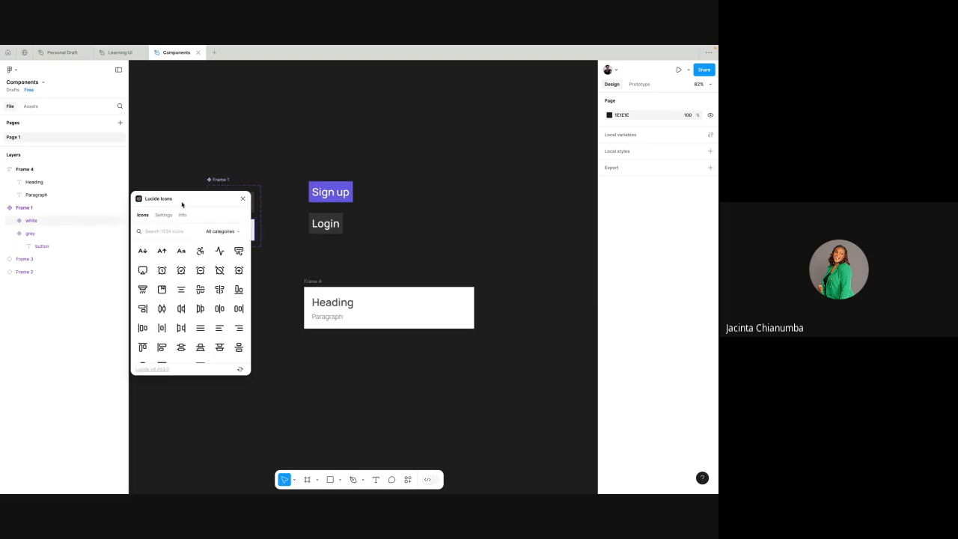
{"action": "left_click_drag", "start_coordinate": [172, 200], "coordinate": [212, 162]}
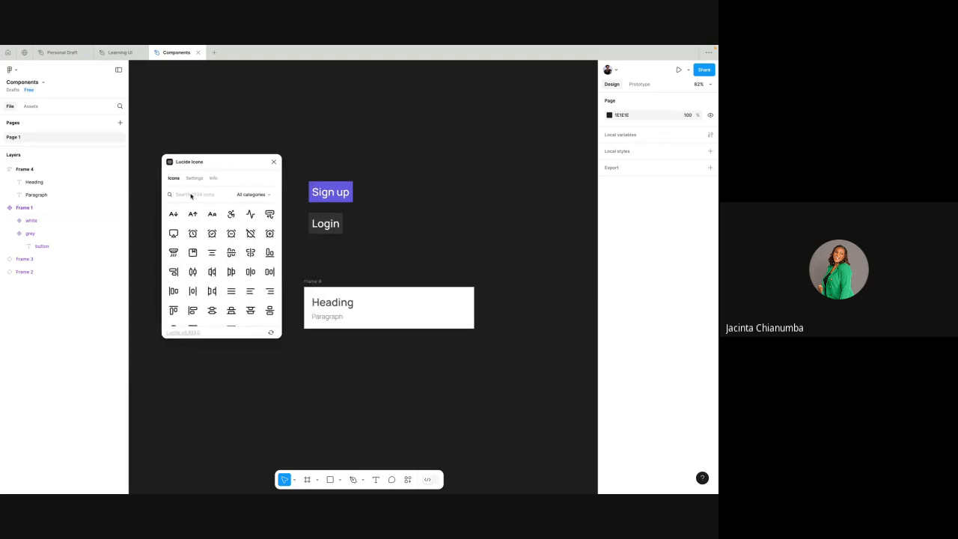
- Find "plus" in Lucide Icons, insert the plain plus icon and move it to the empty canvas above the white frame
{"action": "type", "text": "plus"}
{"action": "left_click", "coordinate": [172, 216]}
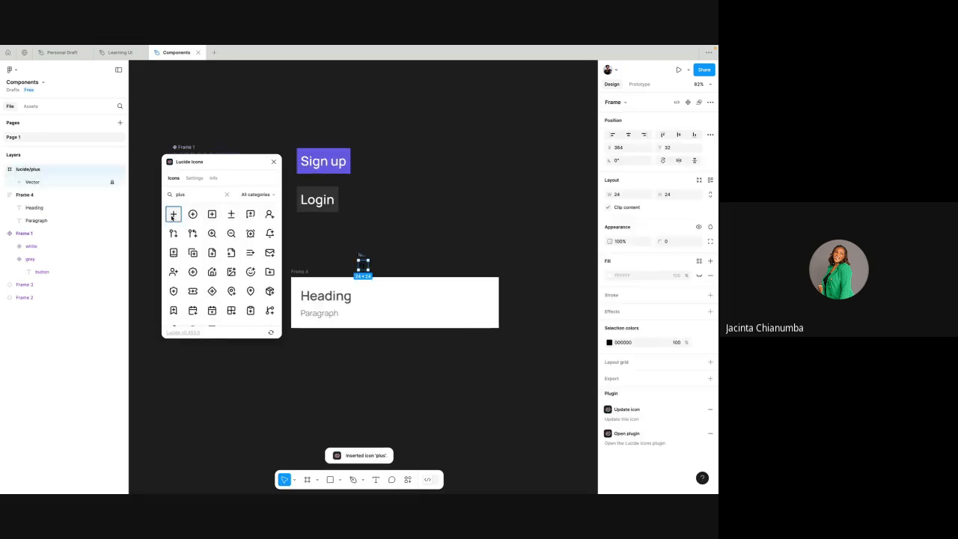
{"action": "left_click_drag", "start_coordinate": [361, 257], "coordinate": [404, 200]}
- Search Lucide Icons for "minus" and insert the plain minus icon beside the plus icon
{"action": "scroll", "coordinate": [404, 200], "scroll_direction": "up", "scroll_amount": 3}
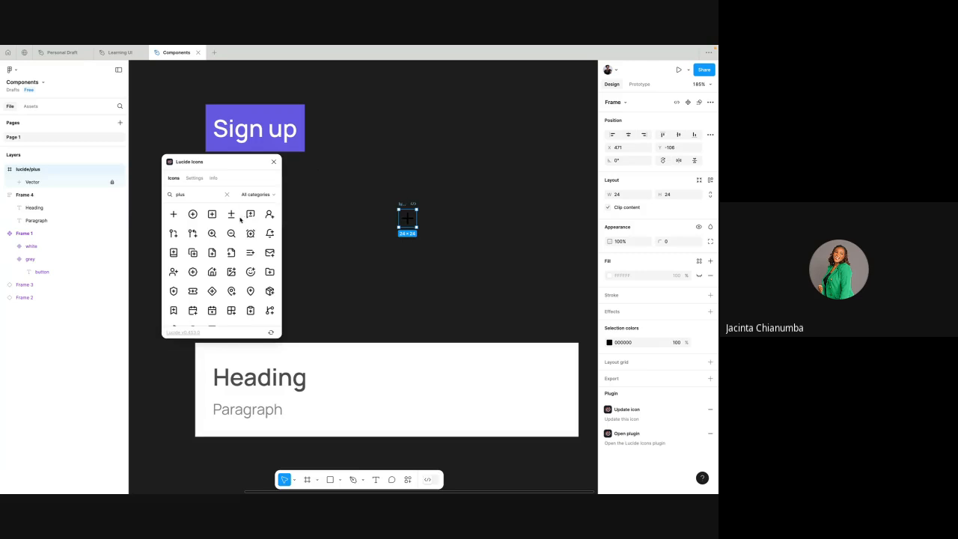
{"action": "double_click", "coordinate": [187, 195]}
{"action": "type", "text": "minus"}
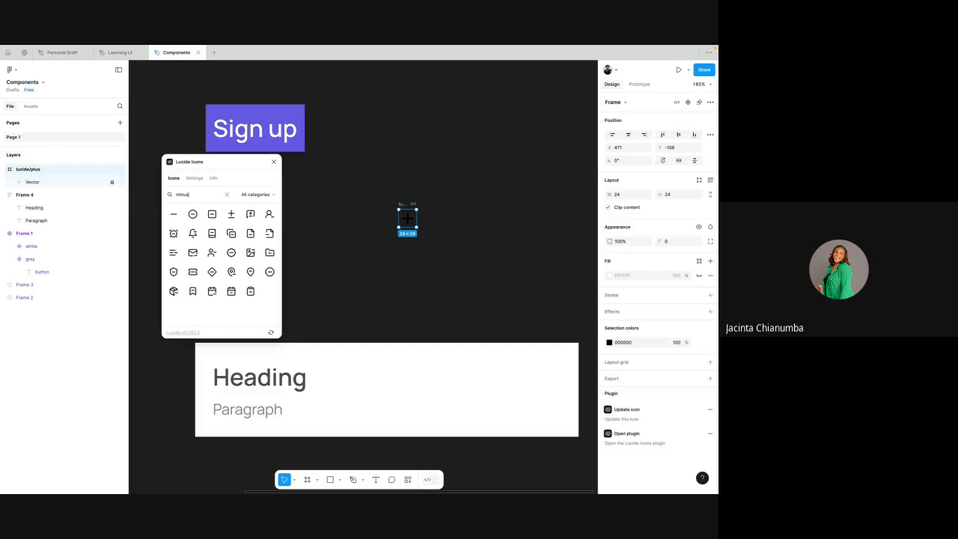
{"action": "left_click", "coordinate": [173, 214]}
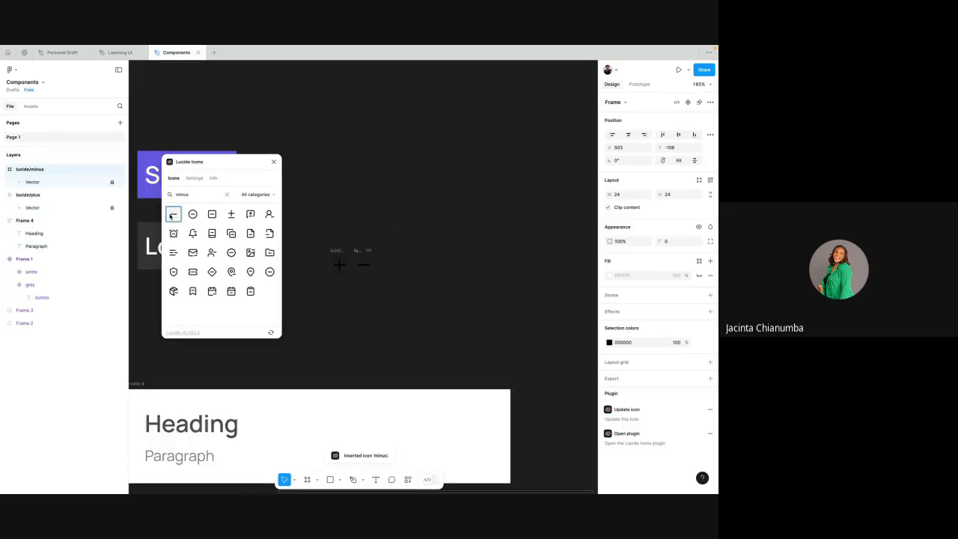
- Search Lucide Icons for "che", insert the chevron-up and chevron-down icons, and close the plugin
{"action": "left_click", "coordinate": [225, 195]}
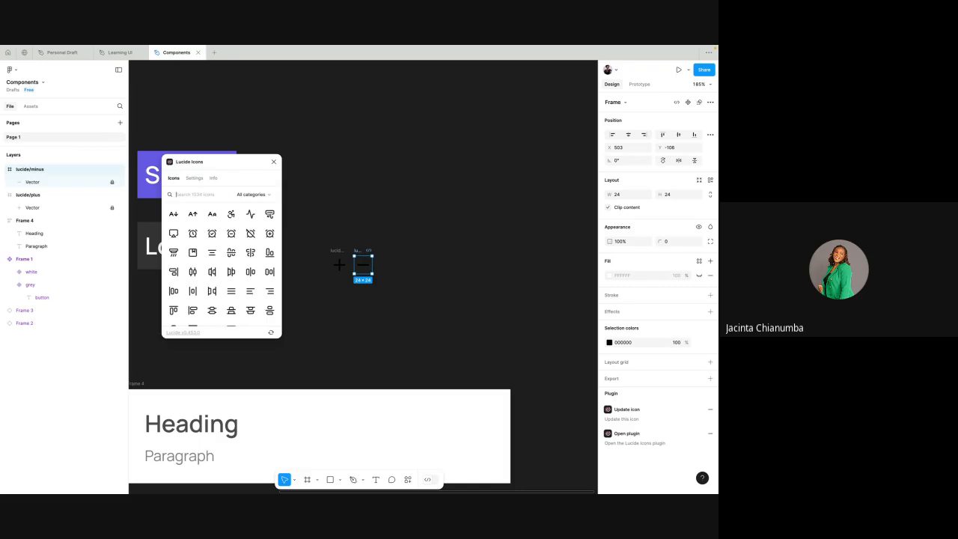
{"action": "type", "text": "che"}
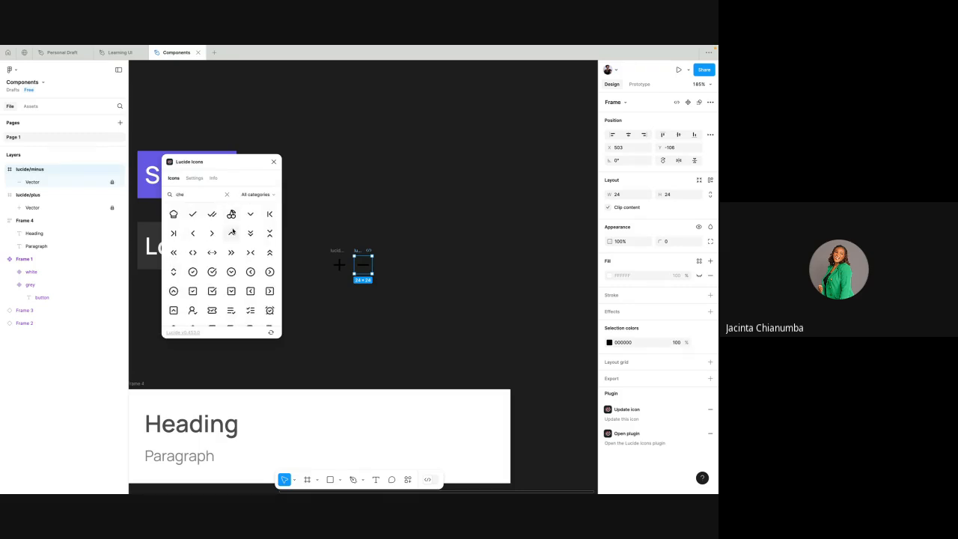
{"action": "left_click", "coordinate": [231, 232]}
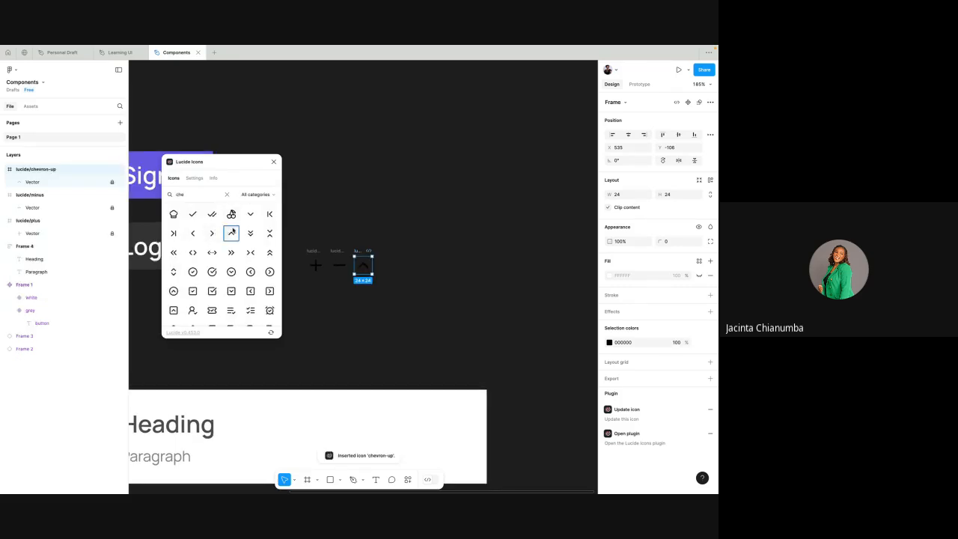
{"action": "left_click", "coordinate": [250, 214]}
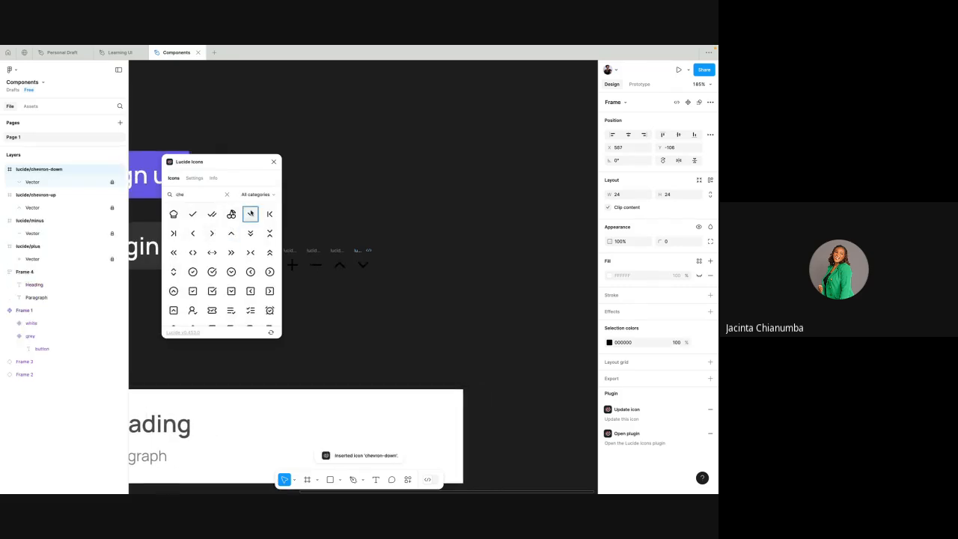
{"action": "left_click", "coordinate": [273, 163]}
{"action": "scroll", "coordinate": [318, 136], "scroll_direction": "down", "scroll_amount": 2}
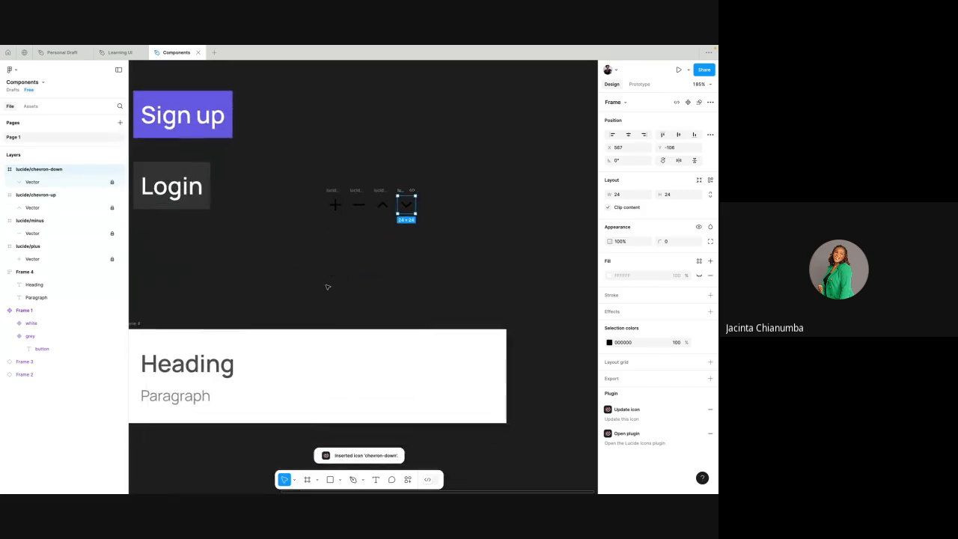
- Examine the plus, minus, chevron-up and chevron-down icon frames and their layer names up close
{"action": "left_click", "coordinate": [314, 152]}
{"action": "scroll", "coordinate": [337, 165], "scroll_direction": "left", "scroll_amount": 2}
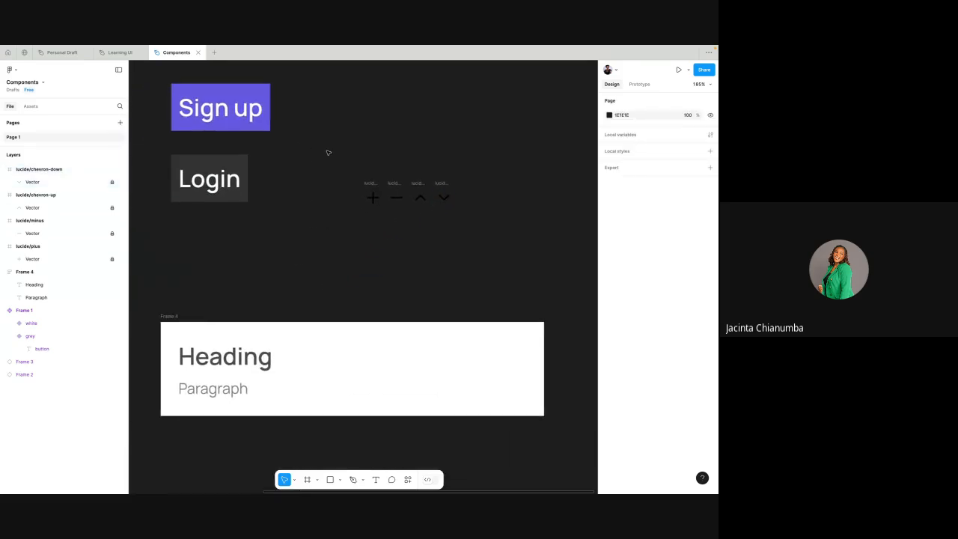
{"action": "left_click_drag", "start_coordinate": [330, 152], "coordinate": [488, 248]}
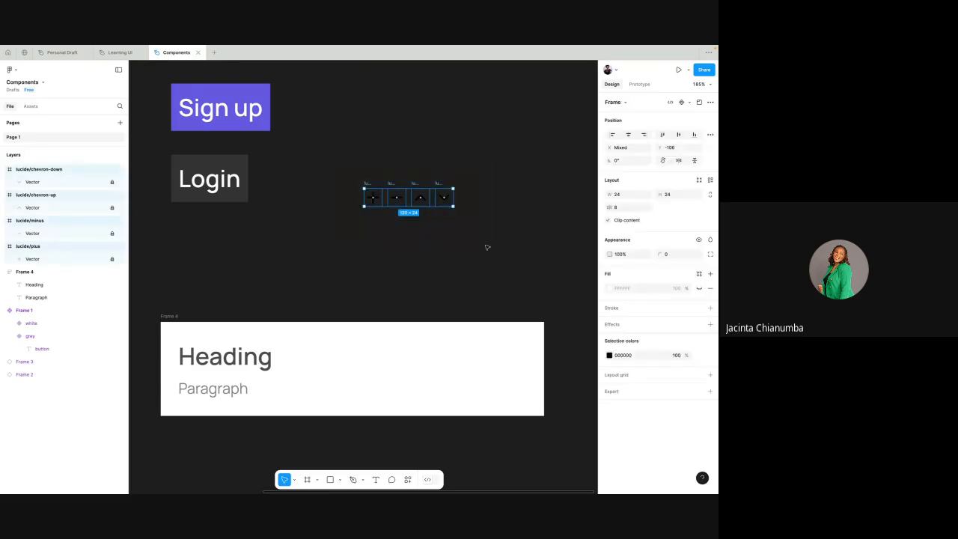
{"action": "scroll", "coordinate": [484, 197], "scroll_direction": "up", "scroll_amount": 4}
{"action": "left_click", "coordinate": [473, 149]}
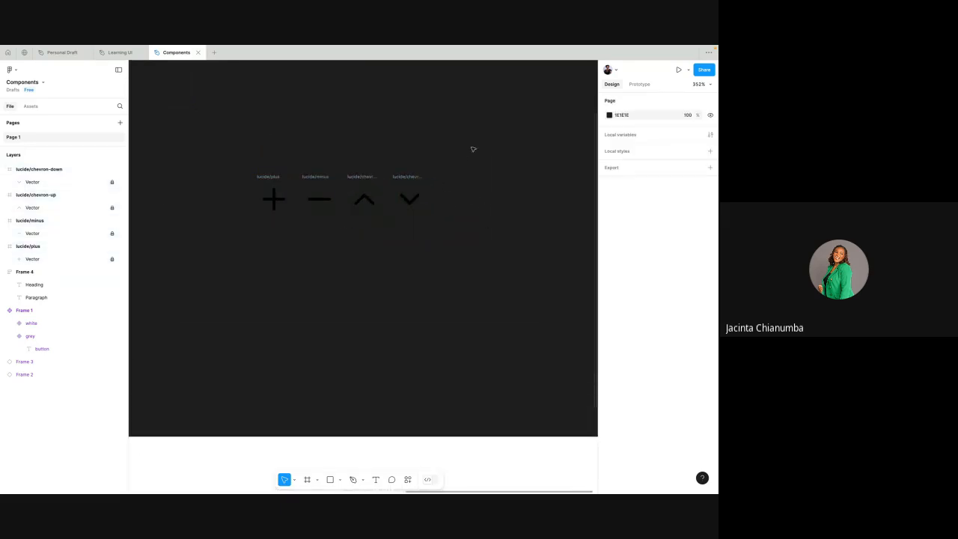
{"action": "scroll", "coordinate": [473, 149], "scroll_direction": "down", "scroll_amount": 3}
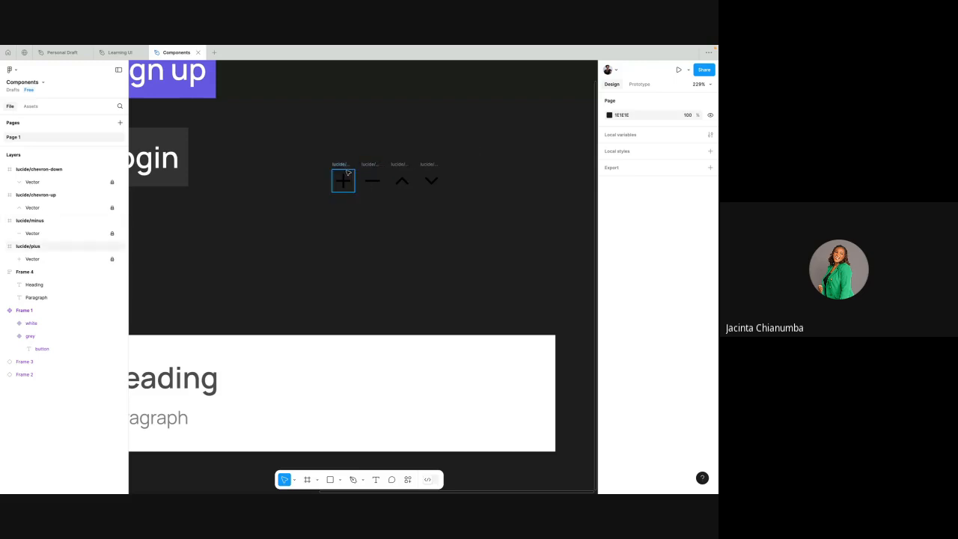
{"action": "scroll", "coordinate": [344, 169], "scroll_direction": "up", "scroll_amount": 3}
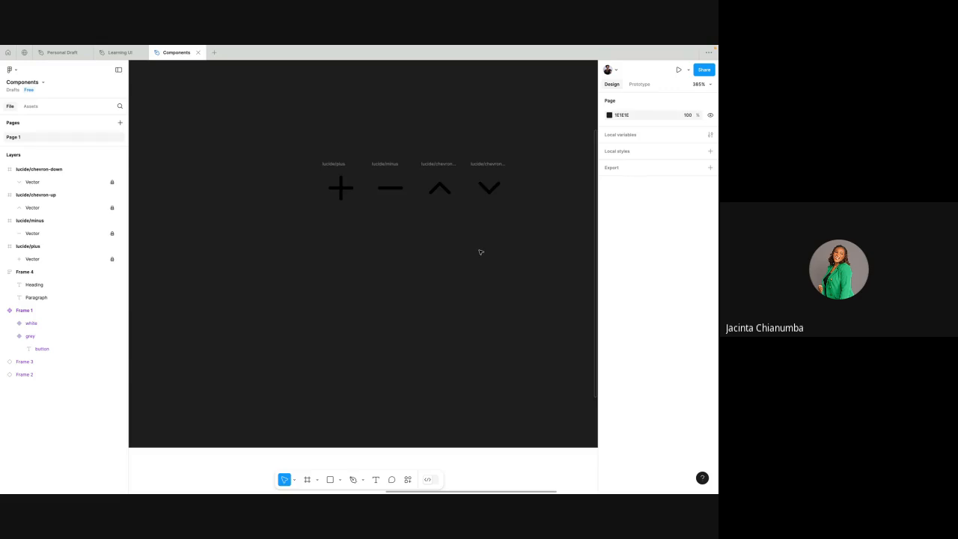
{"action": "scroll", "coordinate": [480, 253], "scroll_direction": "down", "scroll_amount": 3}
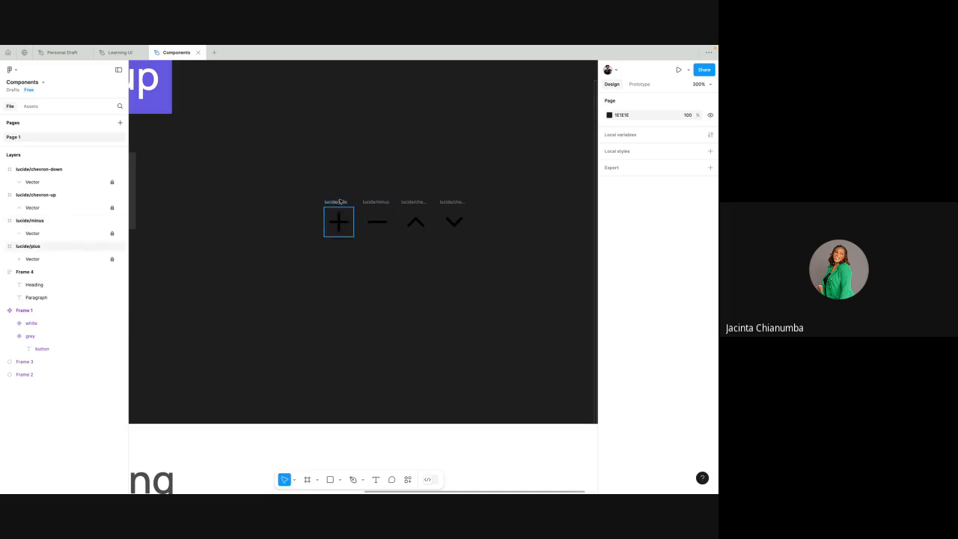
{"action": "scroll", "coordinate": [339, 201], "scroll_direction": "up", "scroll_amount": 3}
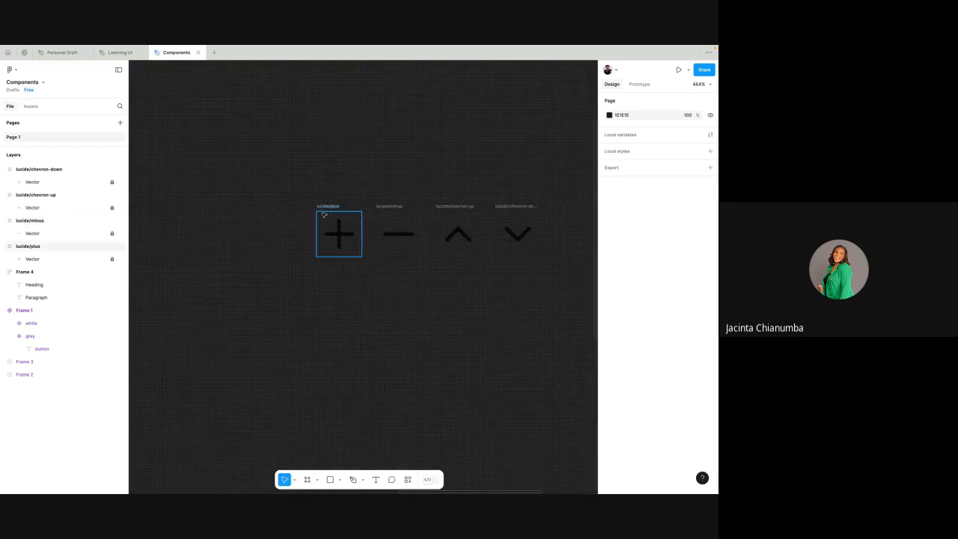
- Move the plus icon away from the minus and chevron icons, with the Scale tool active on it
{"action": "scroll", "coordinate": [322, 217], "scroll_direction": "down", "scroll_amount": 3}
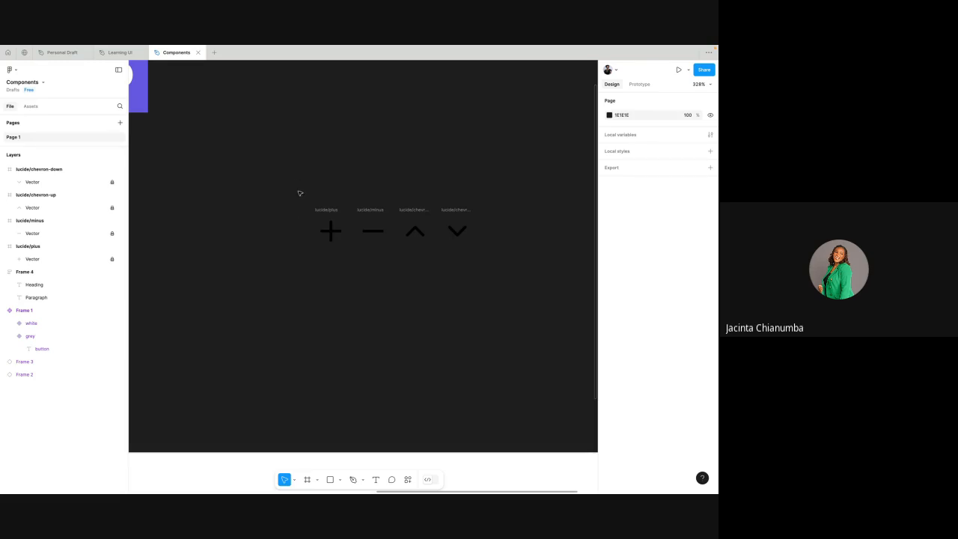
{"action": "left_click", "coordinate": [329, 210]}
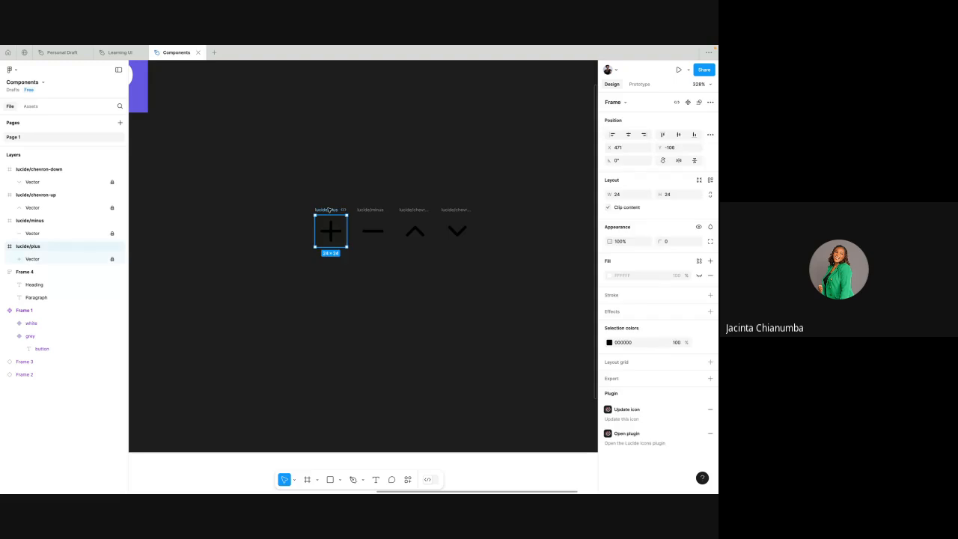
{"action": "left_click_drag", "start_coordinate": [329, 211], "coordinate": [287, 210]}
{"action": "key", "text": "k"}
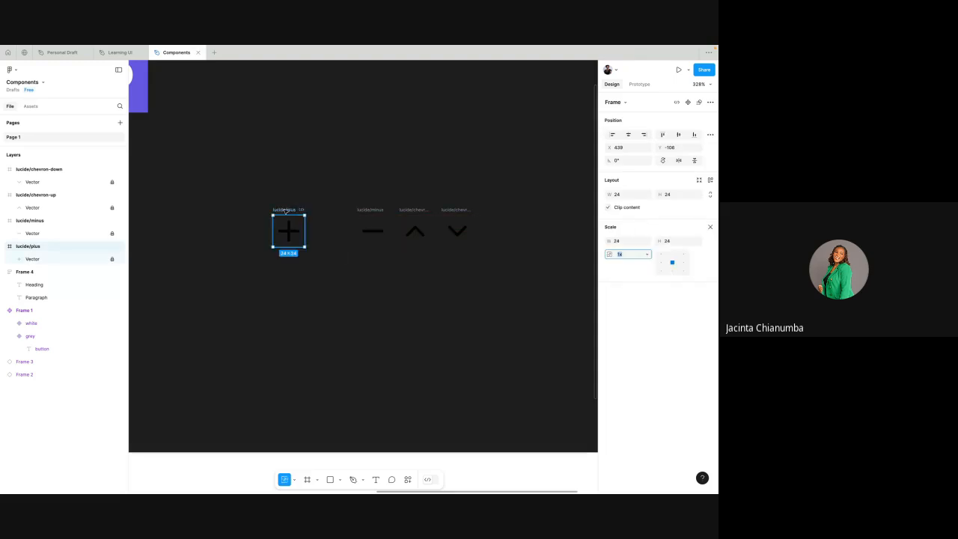
{"action": "scroll", "coordinate": [332, 201], "scroll_direction": "up", "scroll_amount": 3}
{"action": "scroll", "coordinate": [290, 221], "scroll_direction": "down", "scroll_amount": 3}
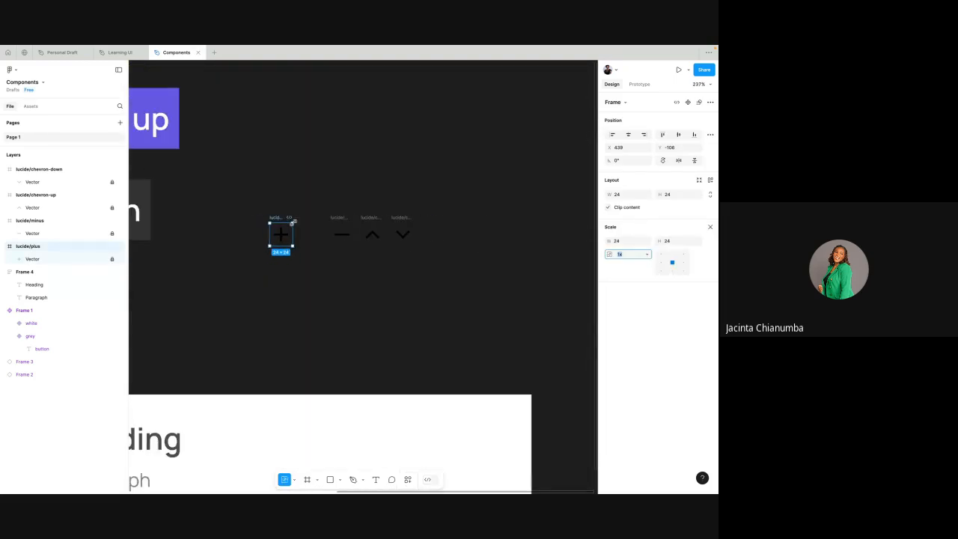
{"action": "left_click_drag", "start_coordinate": [277, 218], "coordinate": [267, 218]}
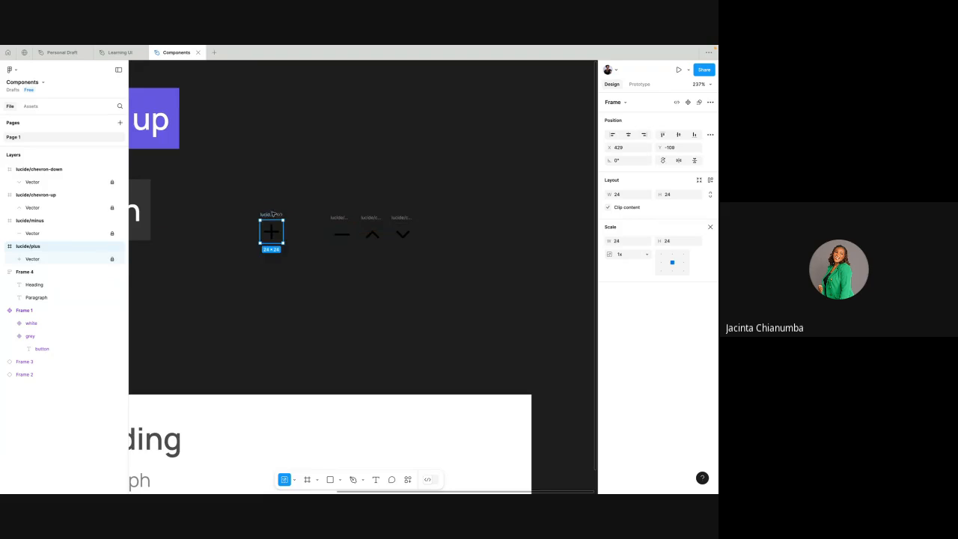
{"action": "scroll", "coordinate": [278, 214], "scroll_direction": "up", "scroll_amount": 3}
{"action": "scroll", "coordinate": [285, 221], "scroll_direction": "up", "scroll_amount": 3}
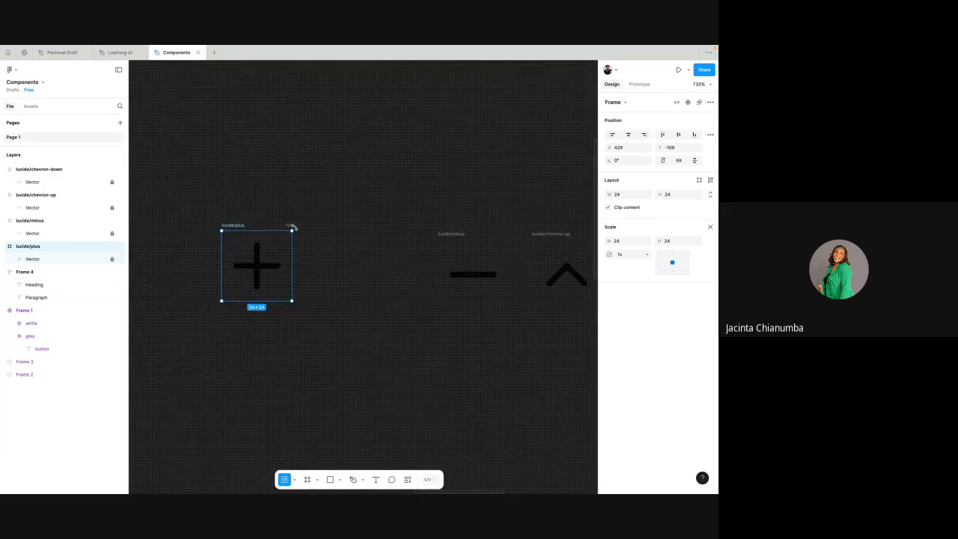
{"action": "left_click_drag", "start_coordinate": [292, 229], "coordinate": [342, 197]}
{"action": "key", "text": "ctrl+z"}
- Unlock the vector layers inside the plus, minus, chevron-up and chevron-down icon frames
{"action": "left_click", "coordinate": [112, 260]}
{"action": "left_click", "coordinate": [112, 232]}
{"action": "left_click", "coordinate": [113, 208]}
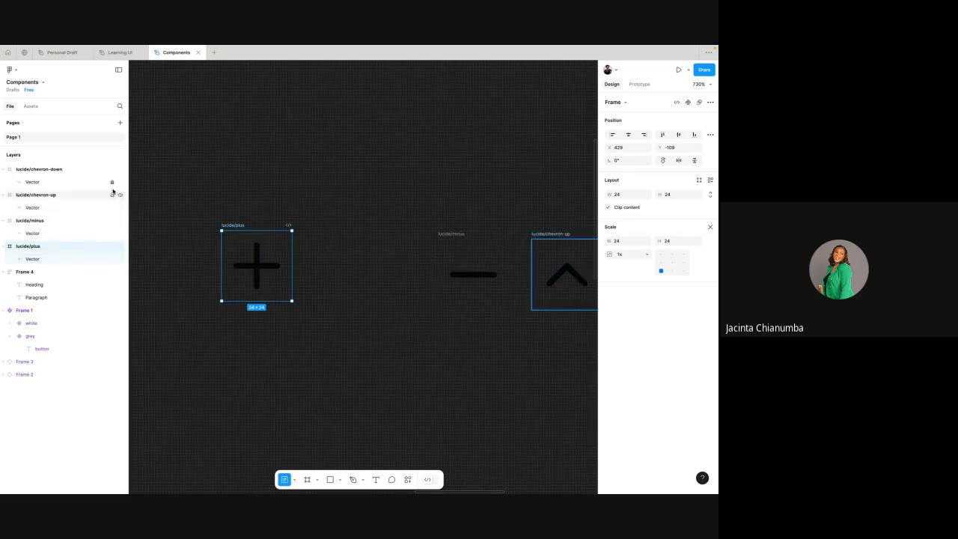
{"action": "left_click", "coordinate": [112, 182]}
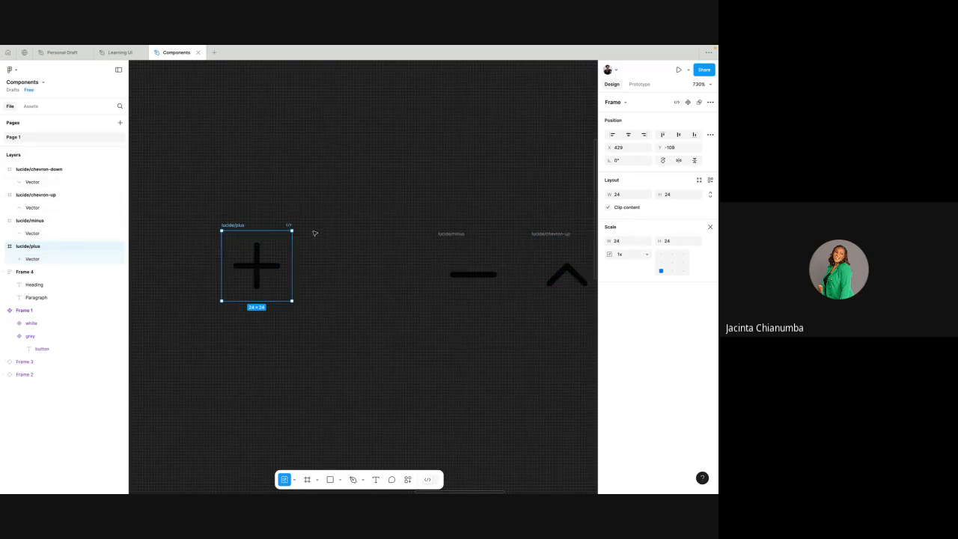
- Scale the plus icon up to 48 × 48
{"action": "left_click_drag", "start_coordinate": [292, 229], "coordinate": [362, 170]}
{"action": "scroll", "coordinate": [361, 171], "scroll_direction": "down", "scroll_amount": 3}
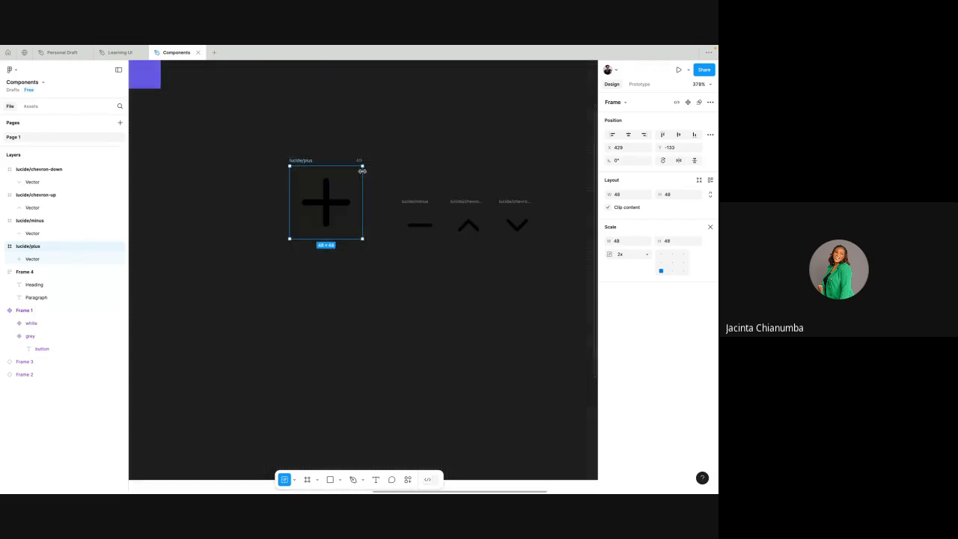
{"action": "left_click", "coordinate": [414, 202]}
{"action": "scroll", "coordinate": [374, 219], "scroll_direction": "right", "scroll_amount": 2}
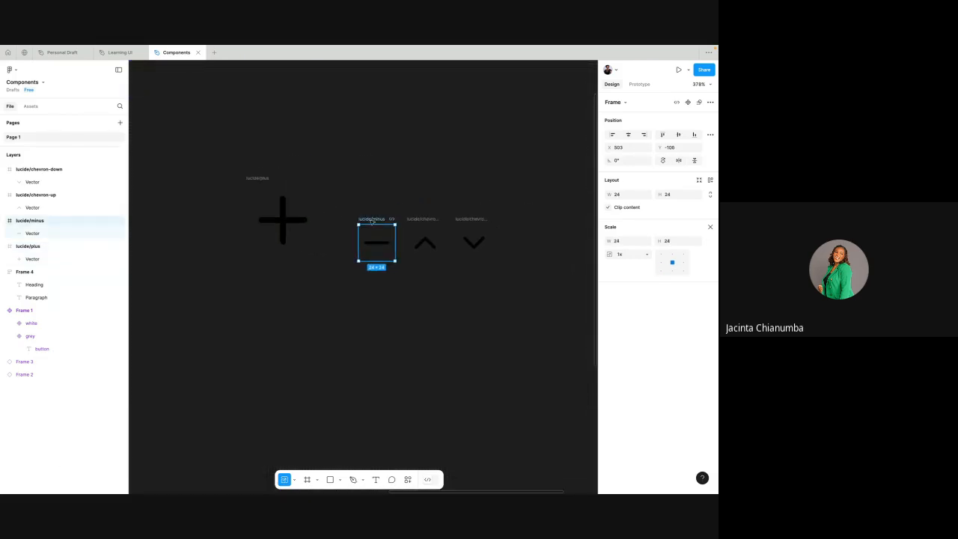
{"action": "left_click", "coordinate": [337, 197]}
{"action": "scroll", "coordinate": [336, 197], "scroll_direction": "down", "scroll_amount": 2}
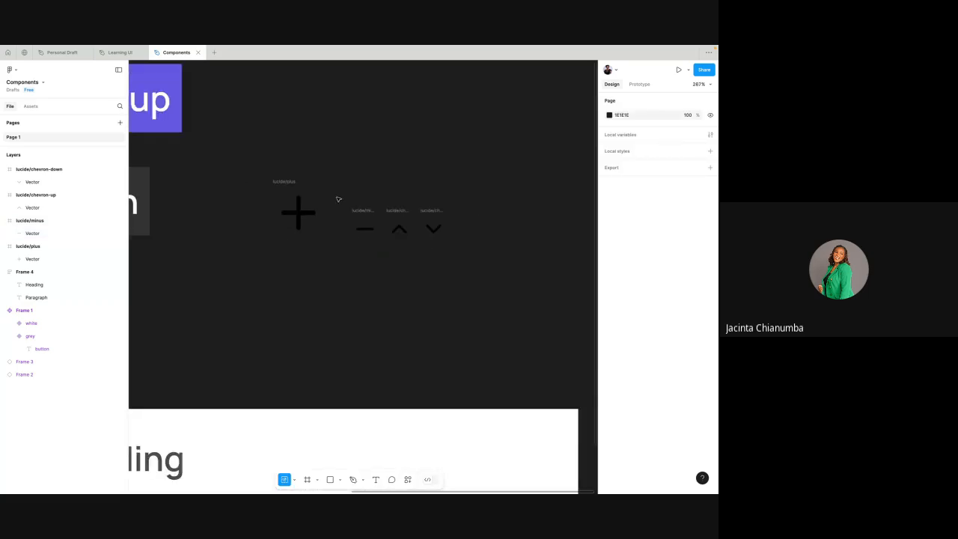
- Move the minus and chevron icons clear of the plus icon and scale the minus icon to 48 × 48
{"action": "left_click_drag", "start_coordinate": [337, 196], "coordinate": [488, 192]}
{"action": "left_click", "coordinate": [410, 138]}
{"action": "left_click_drag", "start_coordinate": [416, 187], "coordinate": [392, 235]}
{"action": "scroll", "coordinate": [391, 238], "scroll_direction": "up", "scroll_amount": 5}
{"action": "scroll", "coordinate": [391, 238], "scroll_direction": "up", "scroll_amount": 3}
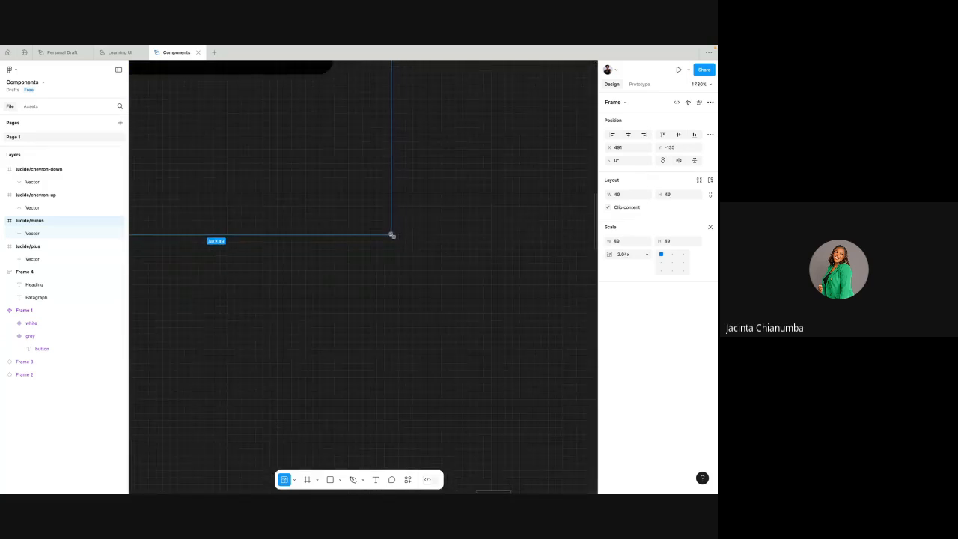
{"action": "scroll", "coordinate": [392, 235], "scroll_direction": "down", "scroll_amount": 3}
{"action": "scroll", "coordinate": [391, 235], "scroll_direction": "up", "scroll_amount": 5}
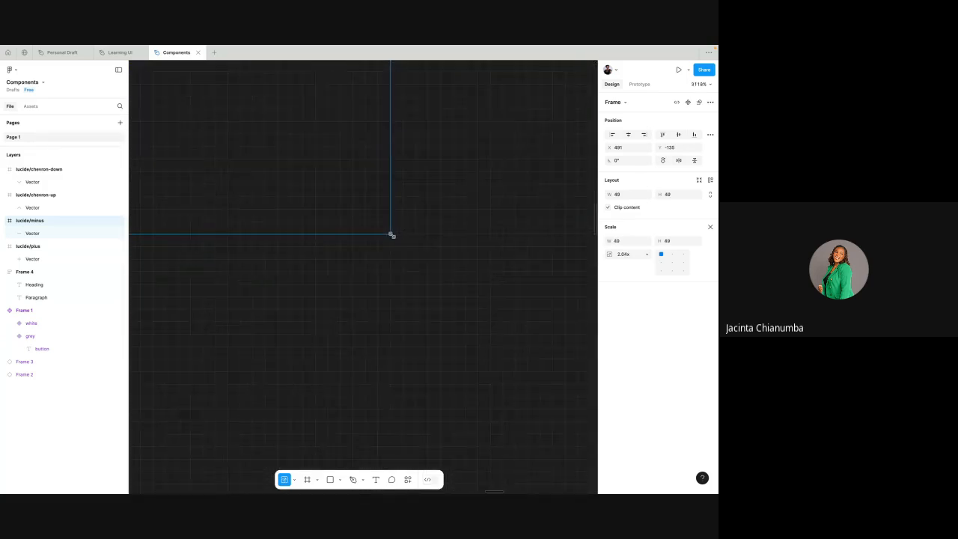
{"action": "left_click_drag", "start_coordinate": [380, 228], "coordinate": [379, 223]}
{"action": "scroll", "coordinate": [379, 223], "scroll_direction": "down", "scroll_amount": 7}
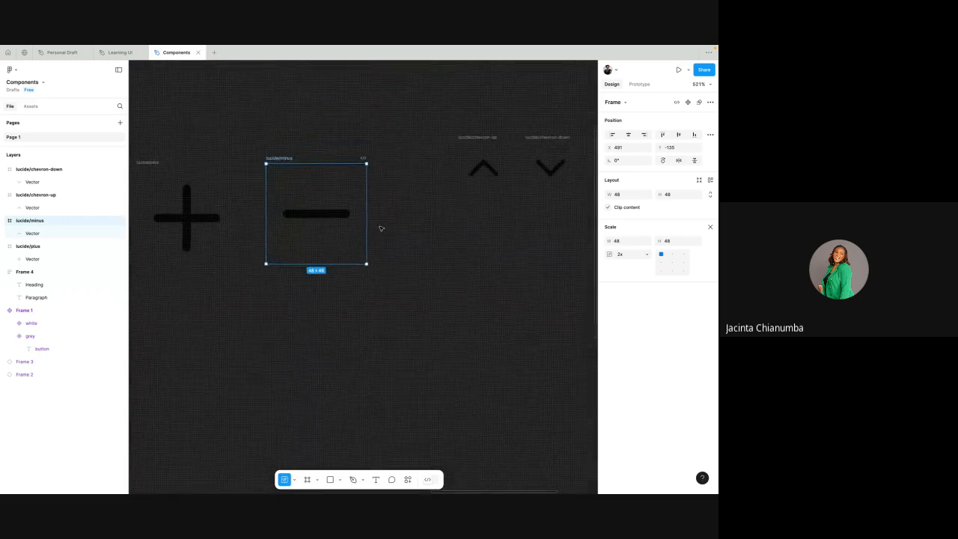
- Line up the chevron-up icon beside the minus icon and scale it to 48 × 48
{"action": "left_click", "coordinate": [419, 207]}
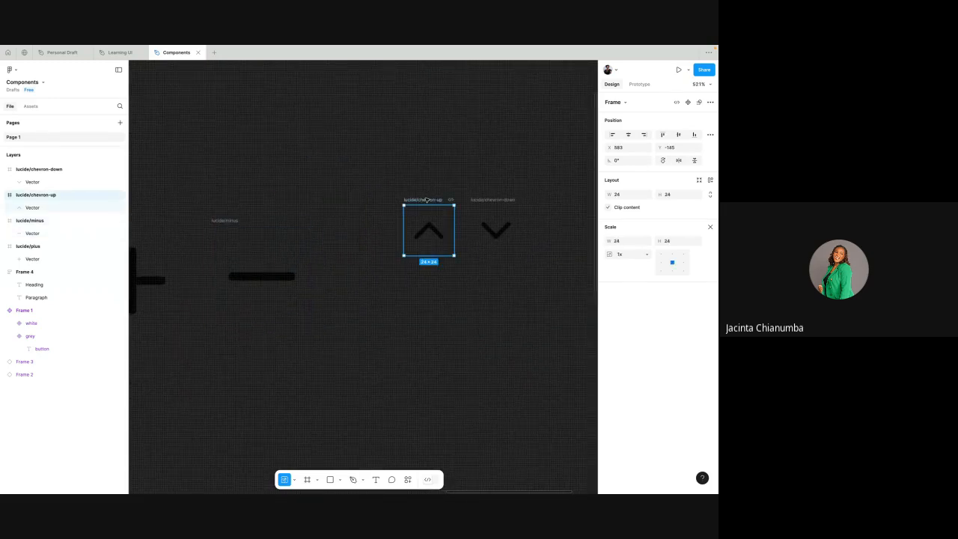
{"action": "left_click_drag", "start_coordinate": [419, 202], "coordinate": [384, 221]}
{"action": "scroll", "coordinate": [421, 276], "scroll_direction": "up", "scroll_amount": 4}
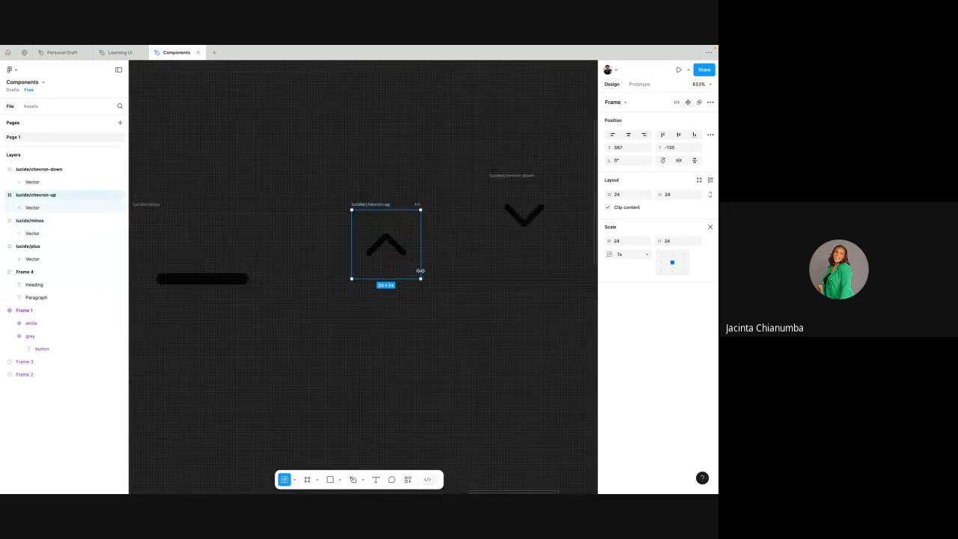
{"action": "left_click_drag", "start_coordinate": [421, 278], "coordinate": [524, 378]}
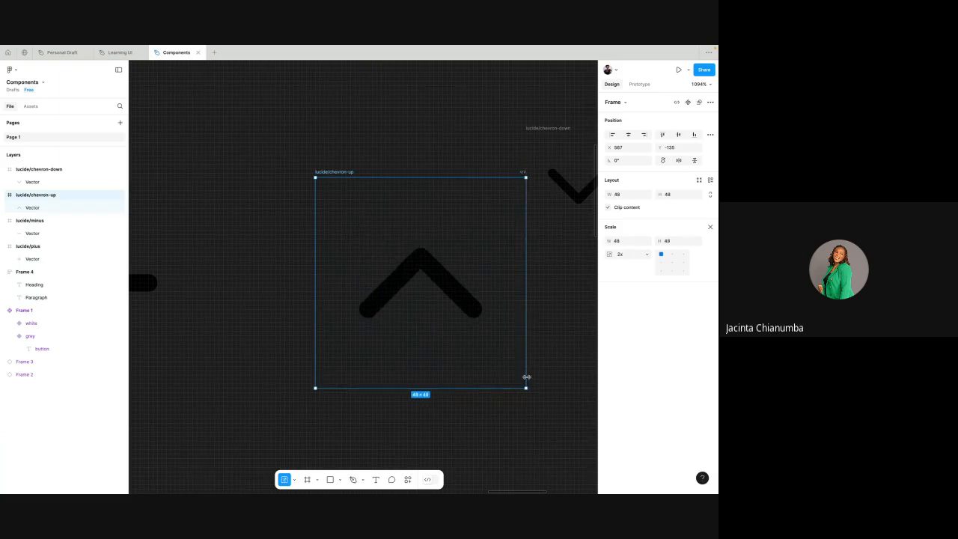
- Move the chevron-down icon clear of the enlarged chevron-up icon and scale it to 48 × 48
{"action": "scroll", "coordinate": [454, 301], "scroll_direction": "right", "scroll_amount": 5}
{"action": "scroll", "coordinate": [446, 283], "scroll_direction": "down", "scroll_amount": 2}
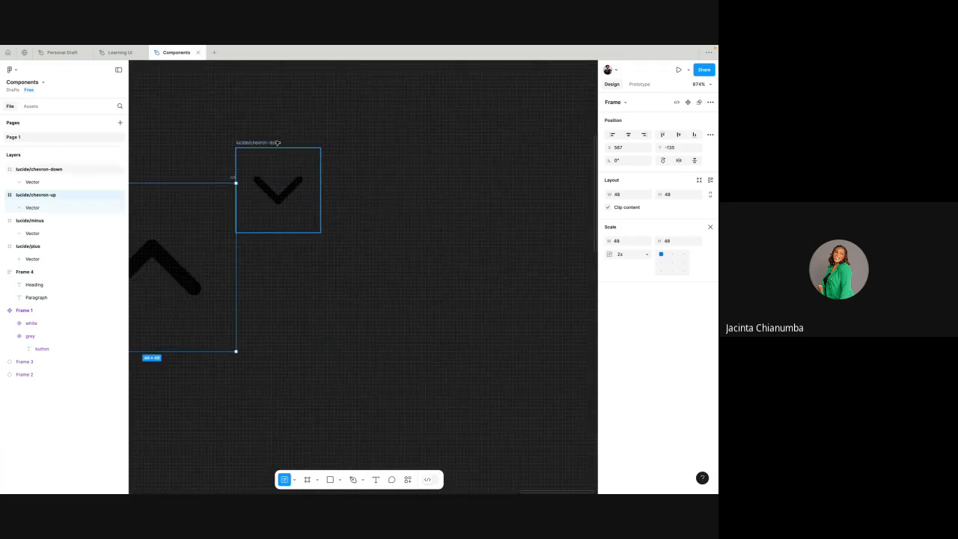
{"action": "left_click_drag", "start_coordinate": [279, 143], "coordinate": [384, 191]}
{"action": "left_click_drag", "start_coordinate": [430, 280], "coordinate": [512, 357]}
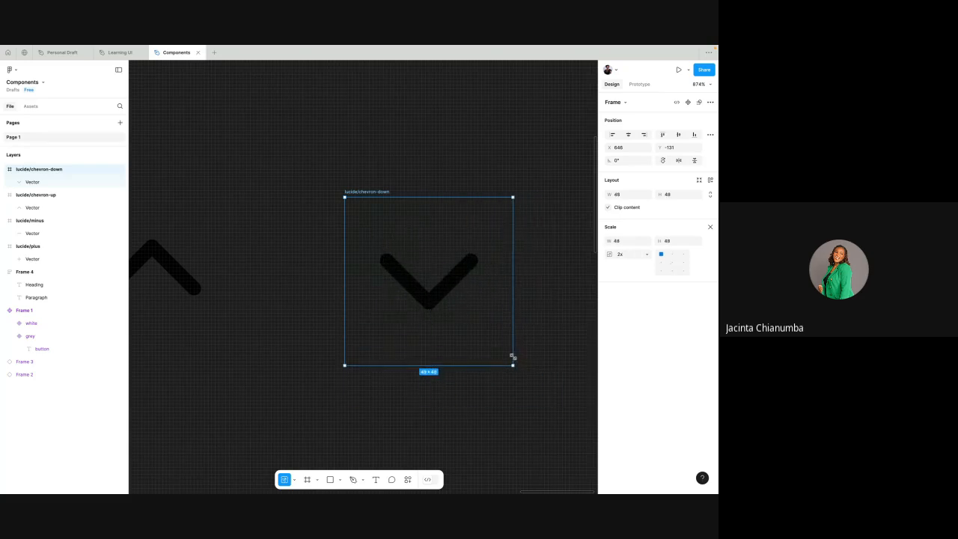
- Align the vertical centers of all four icons and distribute their horizontal spacing evenly
{"action": "scroll", "coordinate": [513, 357], "scroll_direction": "down", "scroll_amount": 5}
{"action": "scroll", "coordinate": [513, 357], "scroll_direction": "down", "scroll_amount": 4}
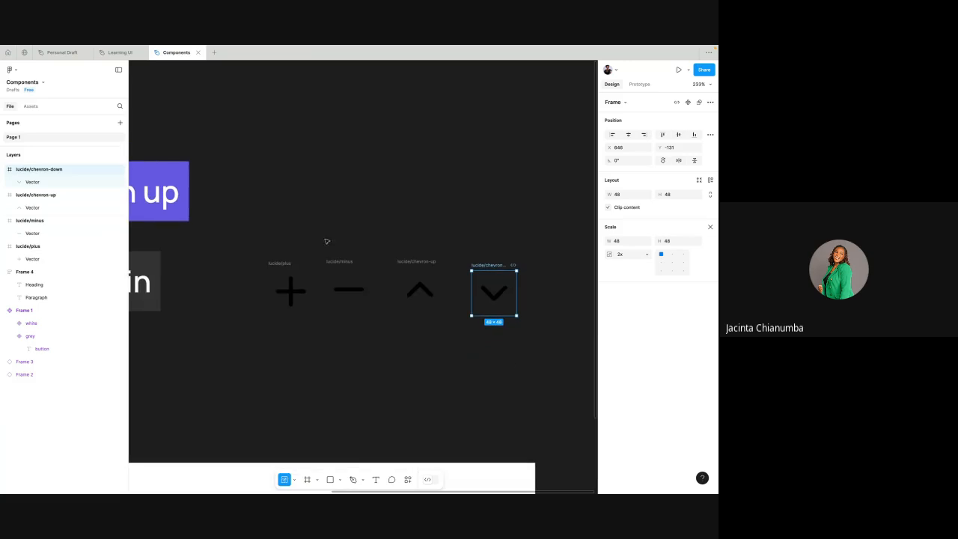
{"action": "left_click", "coordinate": [284, 224]}
{"action": "scroll", "coordinate": [266, 223], "scroll_direction": "down", "scroll_amount": 3}
{"action": "left_click_drag", "start_coordinate": [244, 229], "coordinate": [454, 312]}
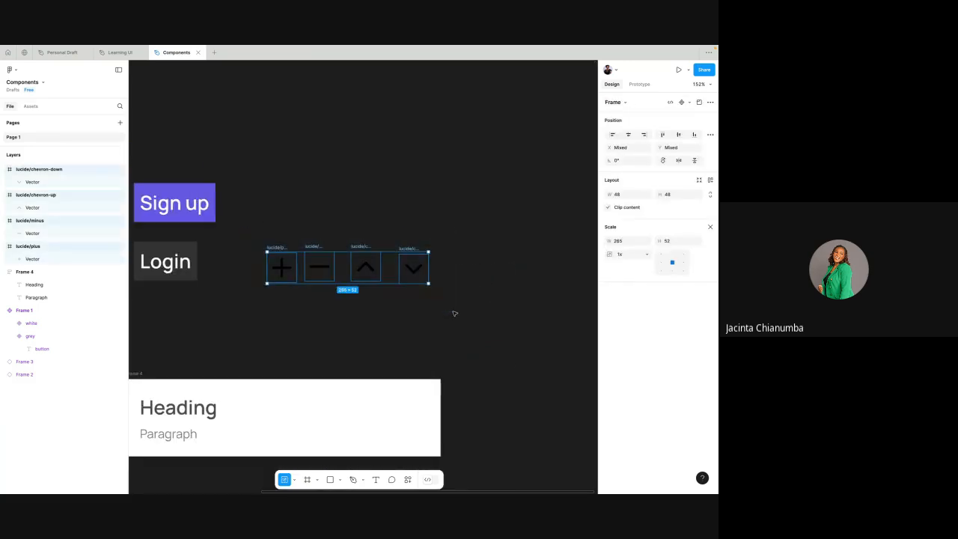
{"action": "left_click", "coordinate": [678, 134]}
{"action": "left_click", "coordinate": [711, 134]}
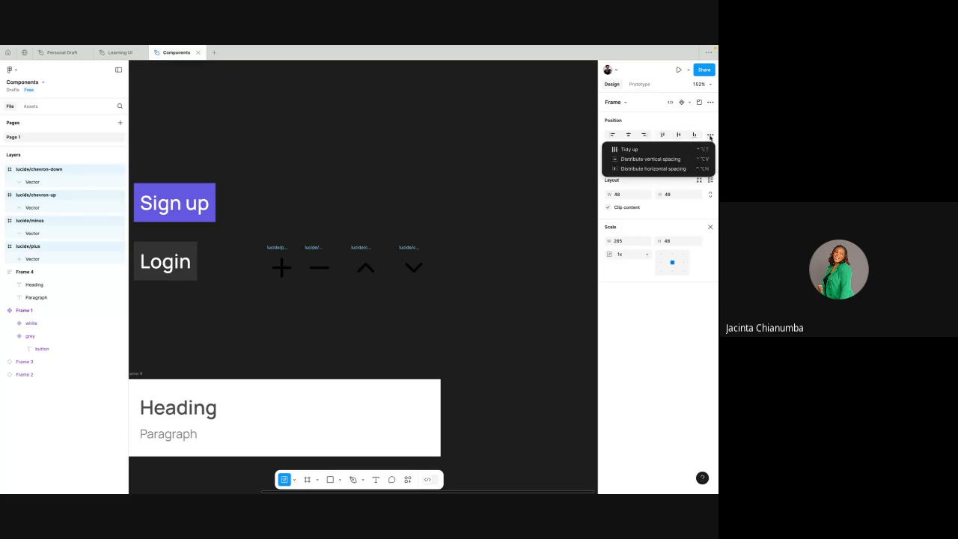
{"action": "left_click", "coordinate": [653, 168]}
{"action": "scroll", "coordinate": [479, 252], "scroll_direction": "left", "scroll_amount": 2}
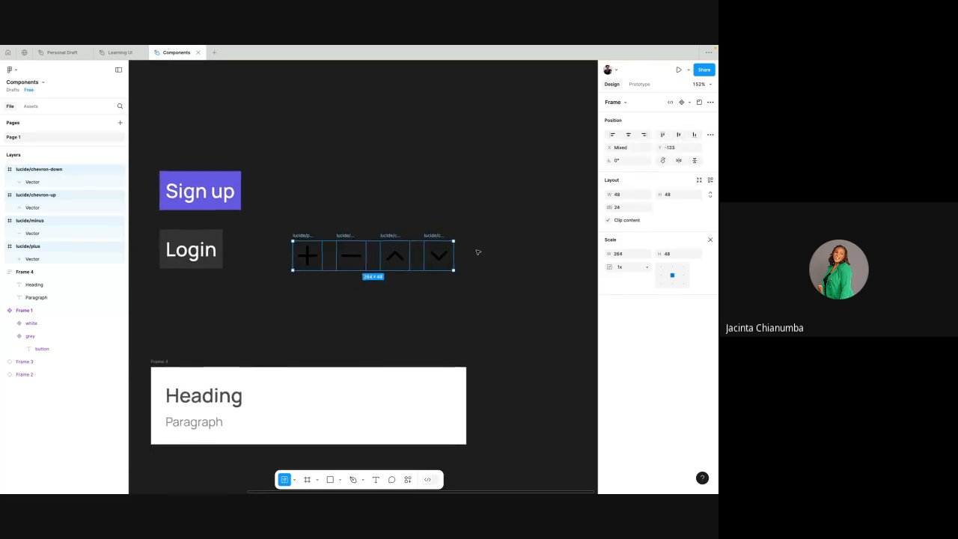
{"action": "scroll", "coordinate": [479, 252], "scroll_direction": "up", "scroll_amount": 3}
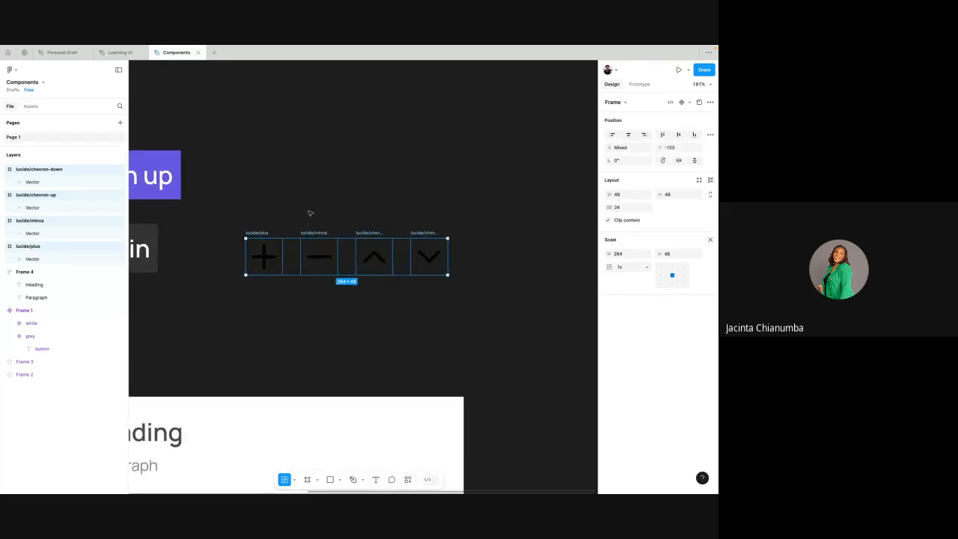
{"action": "left_click", "coordinate": [335, 206]}
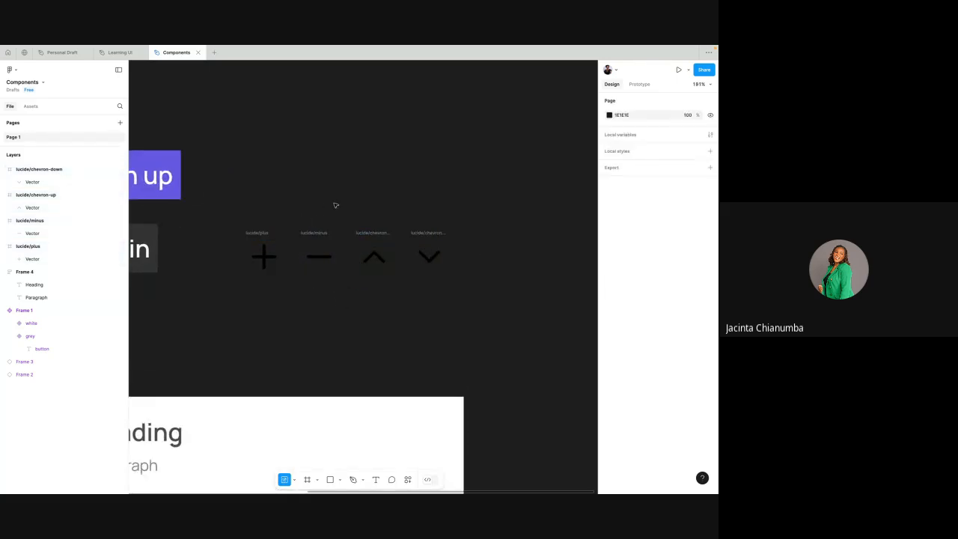
- Draw a frame about 338 × 113 around the four icons
{"action": "left_click", "coordinate": [307, 480]}
{"action": "scroll", "coordinate": [293, 325], "scroll_direction": "down", "scroll_amount": 2}
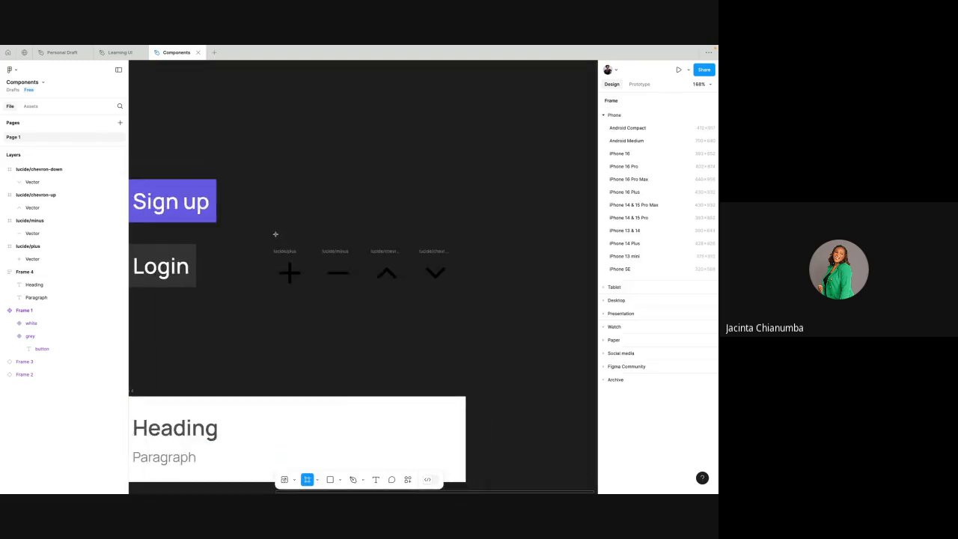
{"action": "left_click_drag", "start_coordinate": [254, 235], "coordinate": [485, 318]}
{"action": "scroll", "coordinate": [462, 321], "scroll_direction": "down", "scroll_amount": 3}
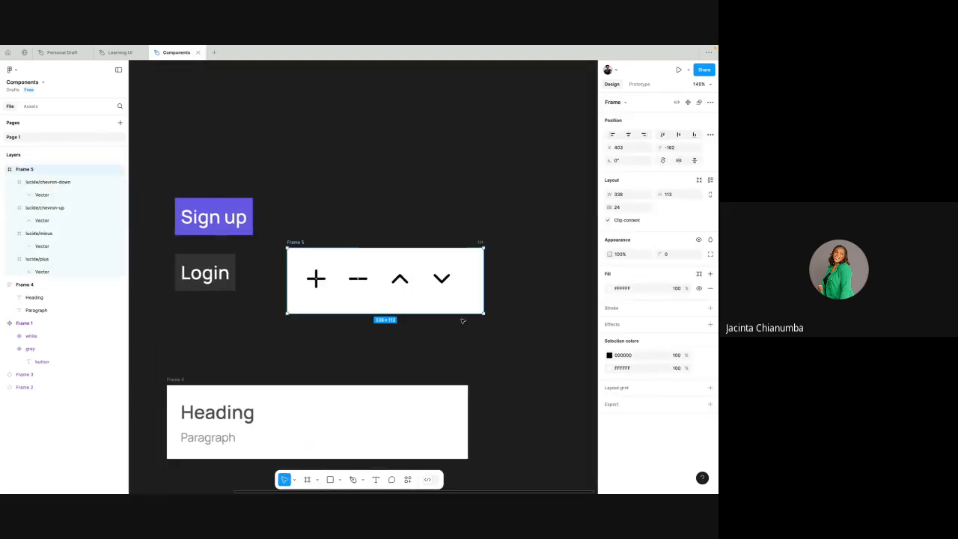
- Resize the white frame around the icons to fit its contents
{"action": "left_click", "coordinate": [298, 239]}
{"action": "left_click", "coordinate": [296, 243]}
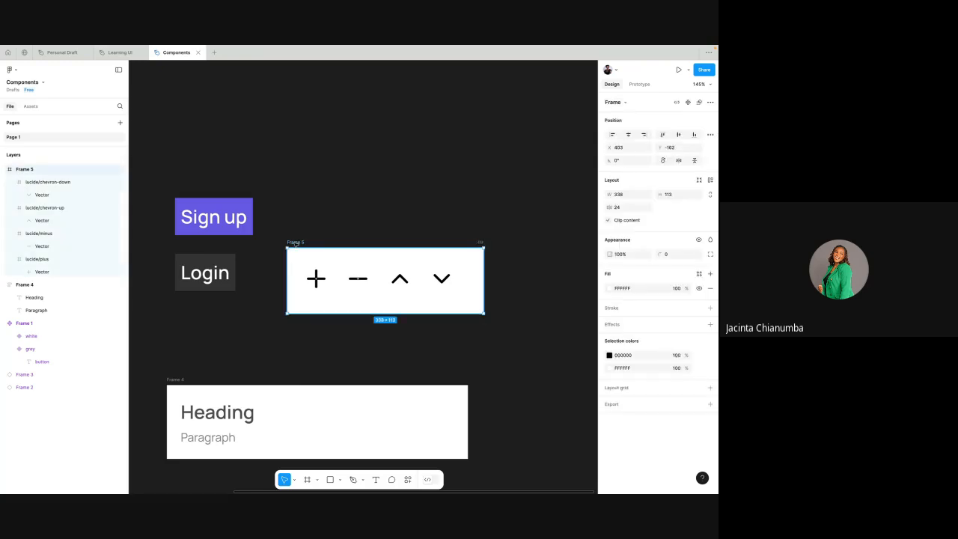
{"action": "left_click", "coordinate": [699, 181]}
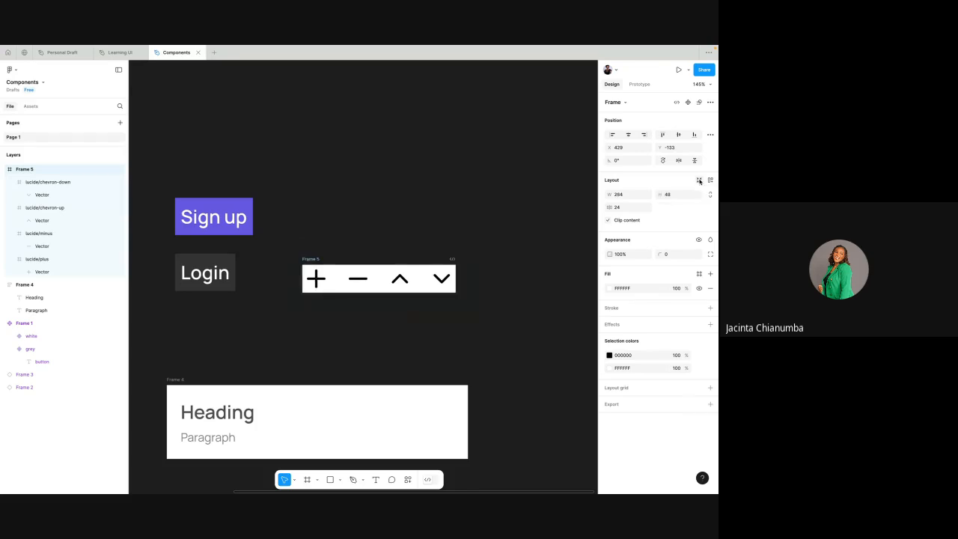
{"action": "left_click", "coordinate": [332, 225]}
{"action": "left_click", "coordinate": [316, 259]}
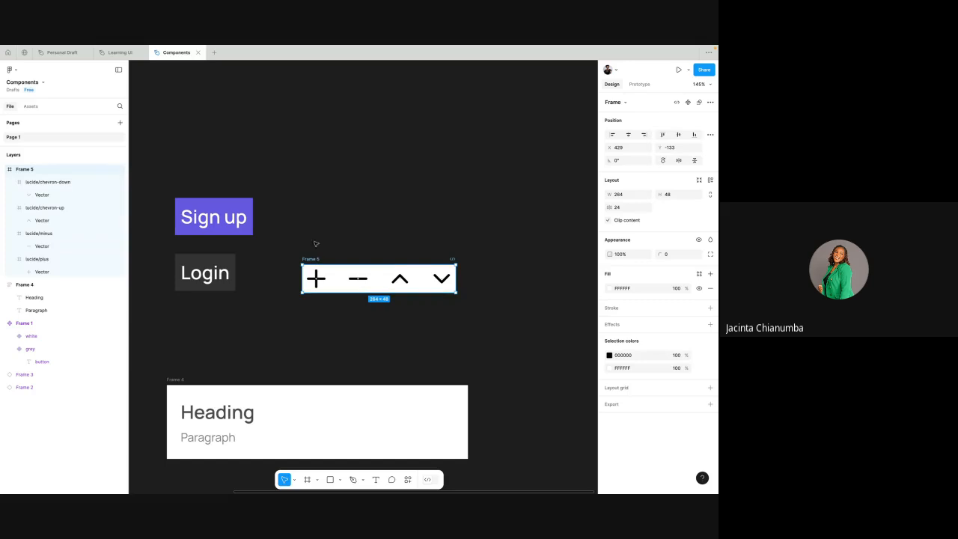
{"action": "left_click_drag", "start_coordinate": [291, 257], "coordinate": [492, 327]}
{"action": "left_click", "coordinate": [353, 171]}
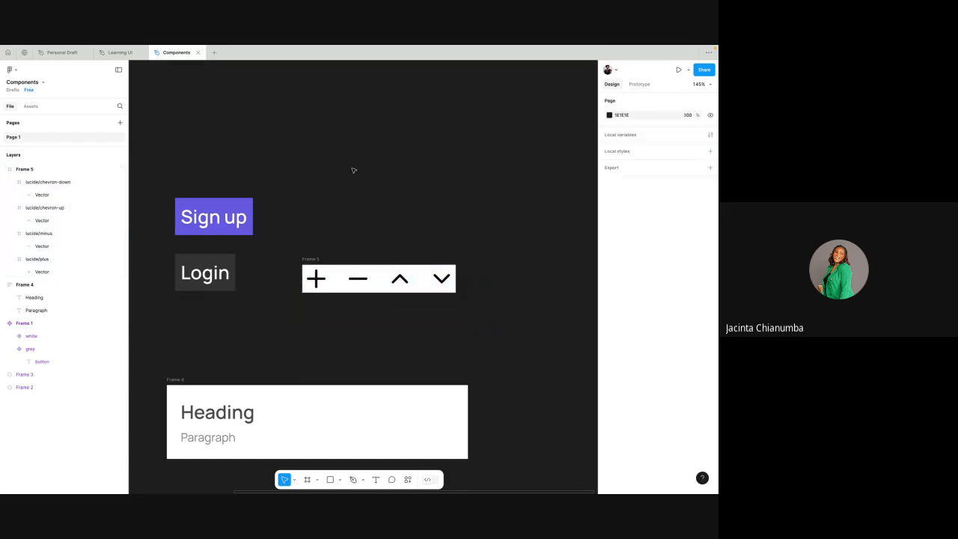
- Undo the resize to fit and the creation of the white frame around the icons
{"action": "left_click", "coordinate": [313, 259]}
{"action": "key", "text": "super+z"}
{"action": "key", "text": "super+z"}
{"action": "key", "text": "super+z"}
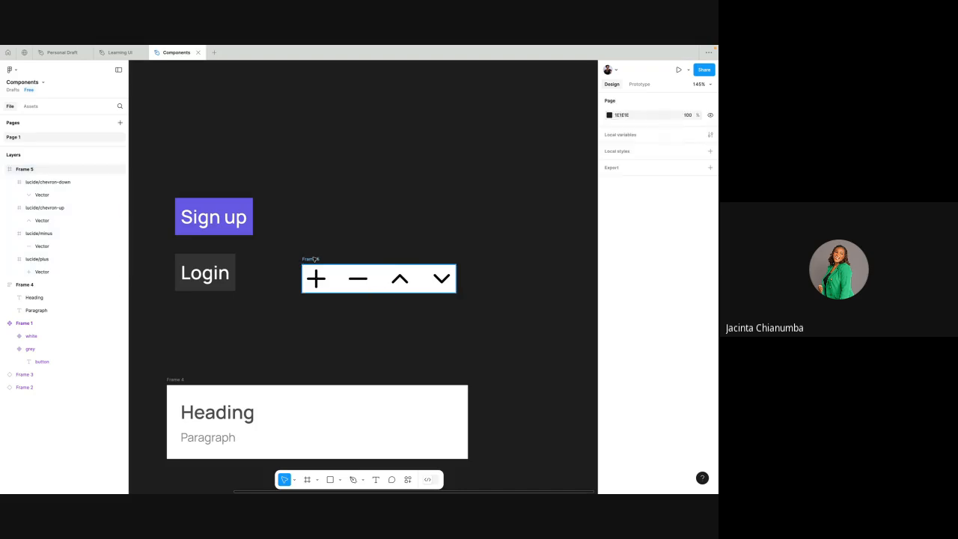
{"action": "key", "text": "super+z"}
{"action": "key", "text": "super+z"}
{"action": "key", "text": "super+z"}
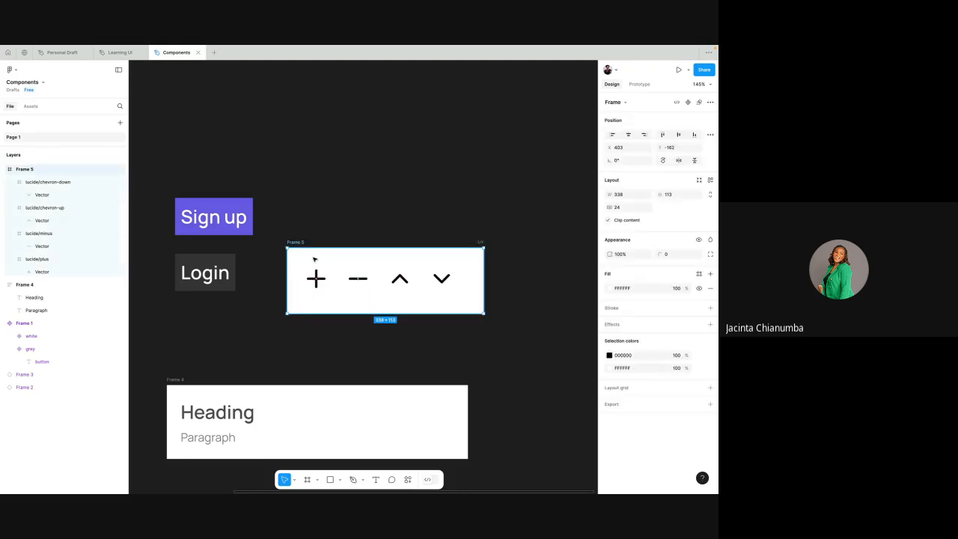
- Turn the four Lucide icons into four separate components in a single operation
{"action": "left_click_drag", "start_coordinate": [286, 245], "coordinate": [487, 325]}
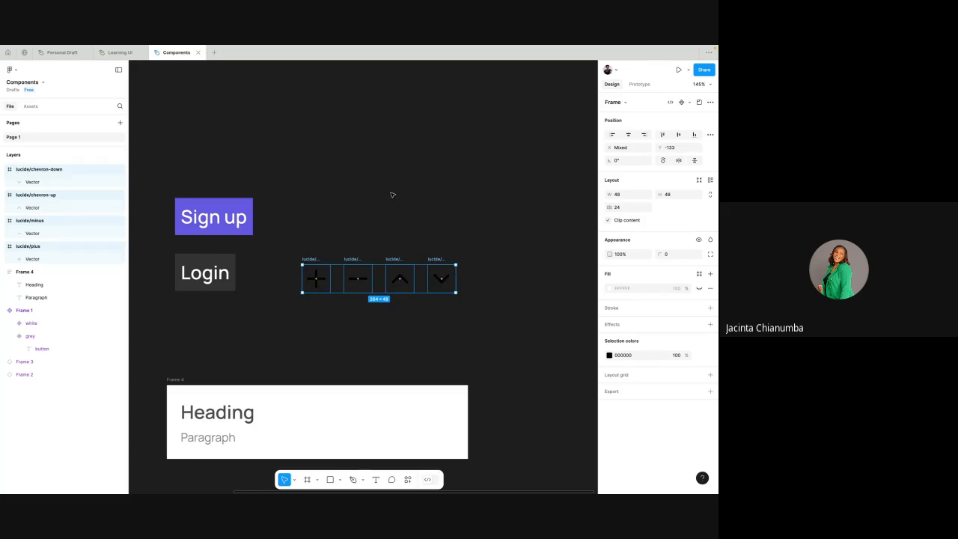
{"action": "left_click", "coordinate": [690, 103]}
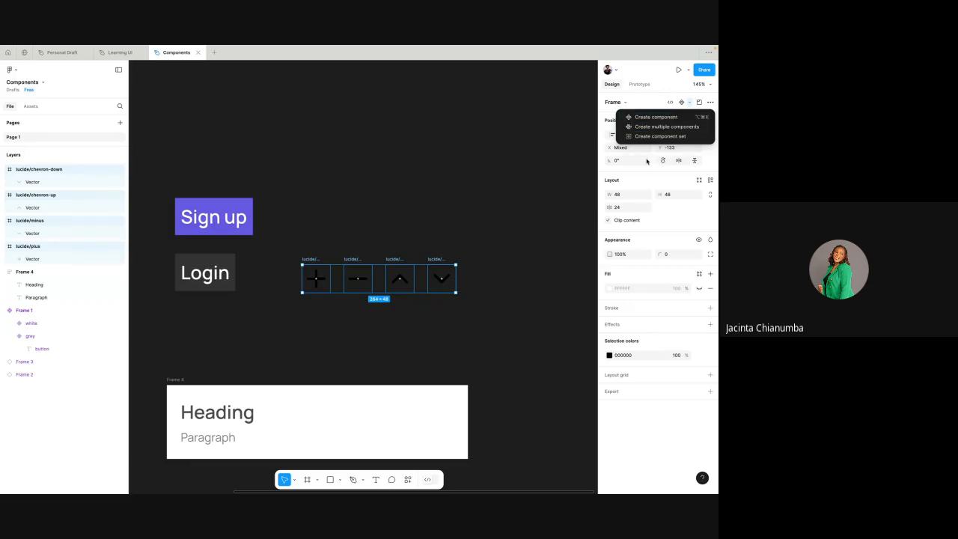
{"action": "left_click", "coordinate": [682, 129]}
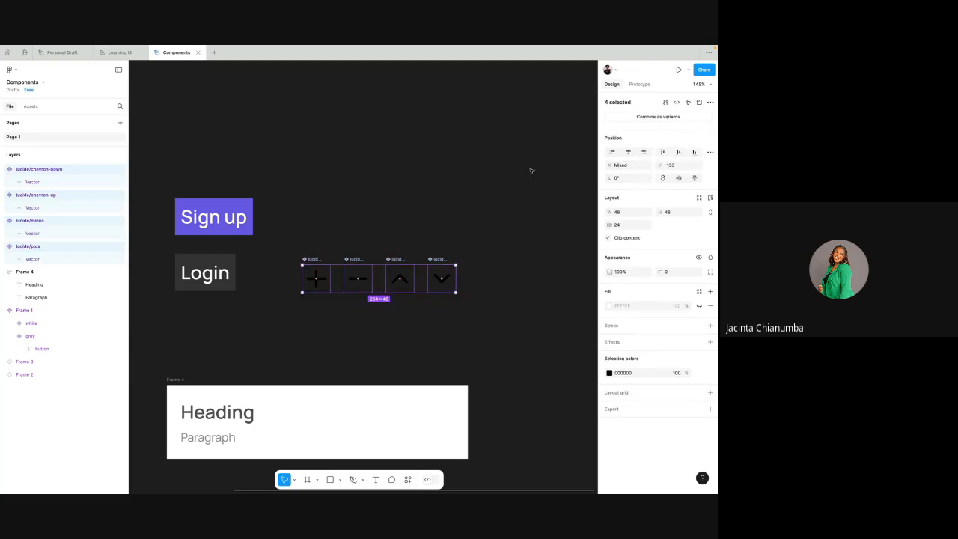
{"action": "left_click", "coordinate": [464, 214]}
- Examine the plus, minus, chevron-up and chevron-down components and their names one by one
{"action": "left_click", "coordinate": [392, 260]}
{"action": "scroll", "coordinate": [394, 260], "scroll_direction": "up", "scroll_amount": 3}
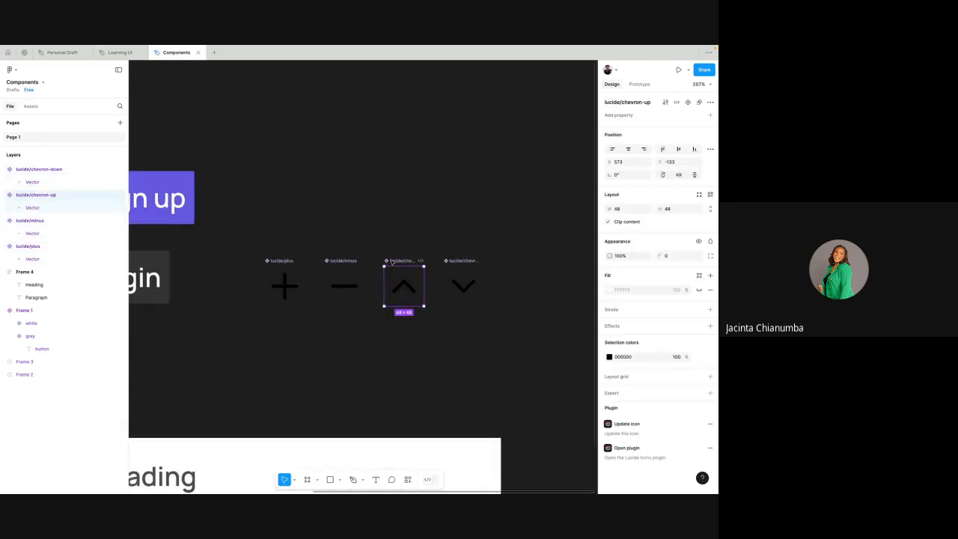
{"action": "left_click", "coordinate": [342, 262]}
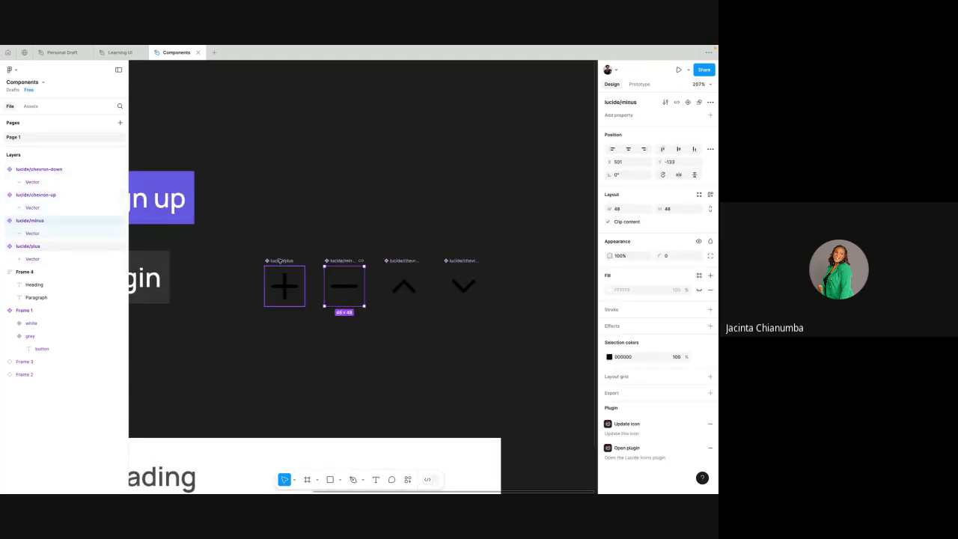
{"action": "left_click", "coordinate": [280, 261]}
{"action": "left_click", "coordinate": [410, 260]}
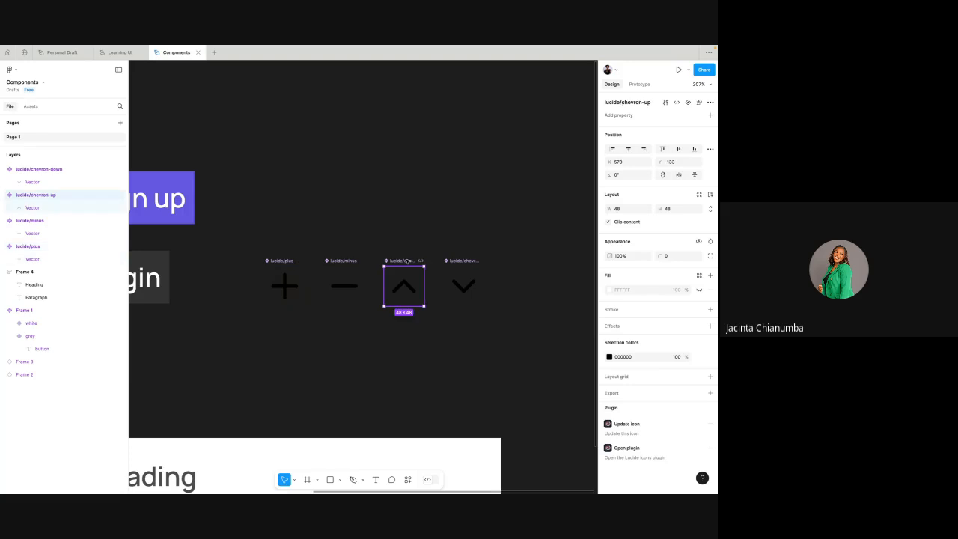
{"action": "left_click", "coordinate": [464, 260]}
{"action": "left_click", "coordinate": [277, 261]}
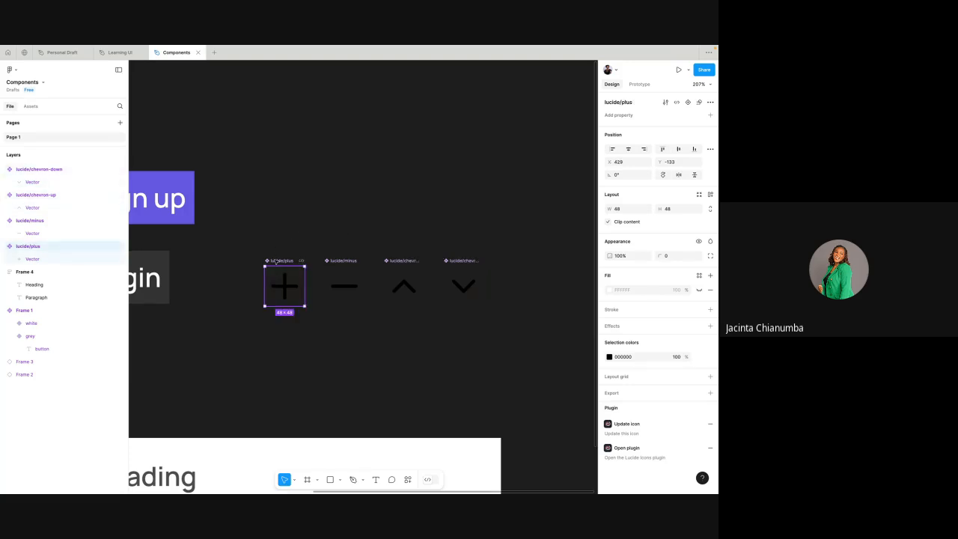
{"action": "scroll", "coordinate": [276, 262], "scroll_direction": "up", "scroll_amount": 2}
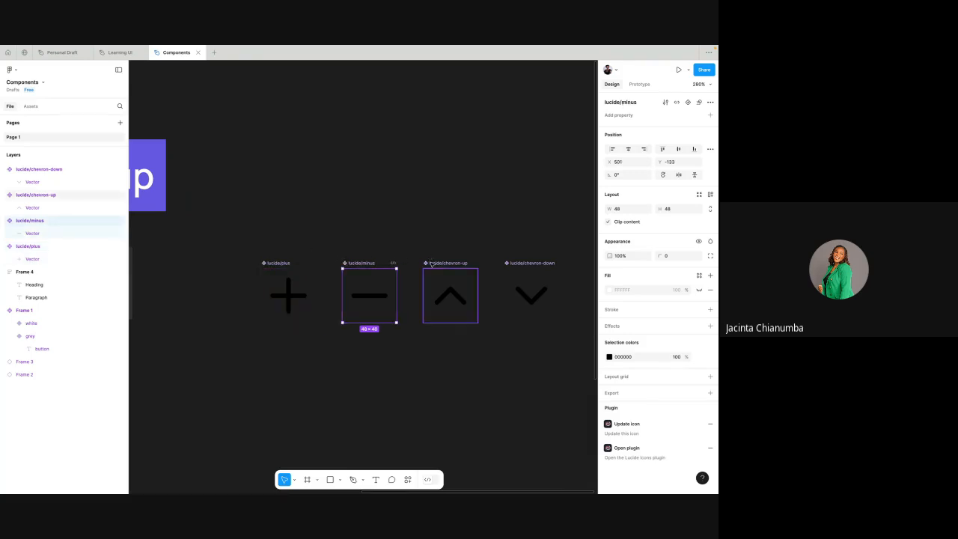
{"action": "left_click", "coordinate": [448, 263]}
{"action": "left_click", "coordinate": [514, 264]}
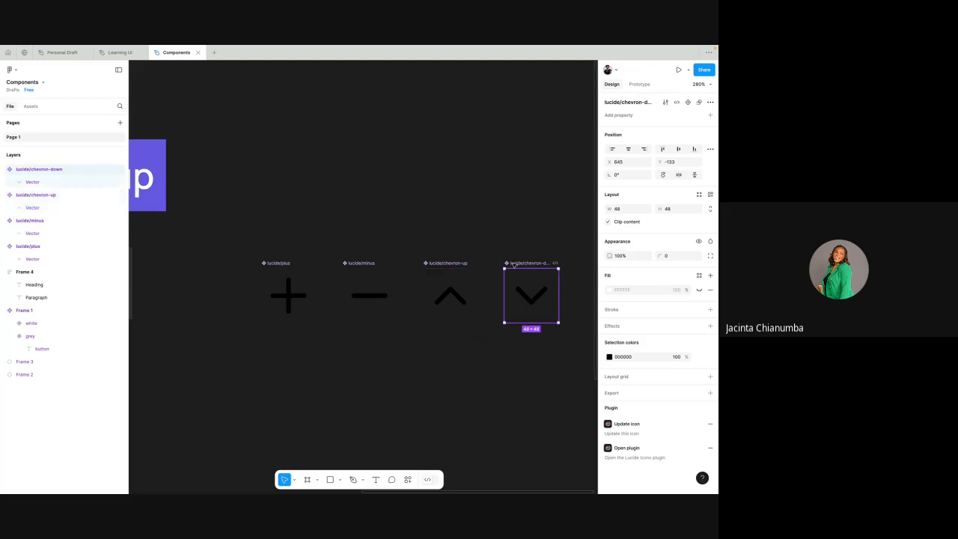
{"action": "scroll", "coordinate": [513, 263], "scroll_direction": "down", "scroll_amount": 3}
{"action": "scroll", "coordinate": [514, 264], "scroll_direction": "right", "scroll_amount": 1}
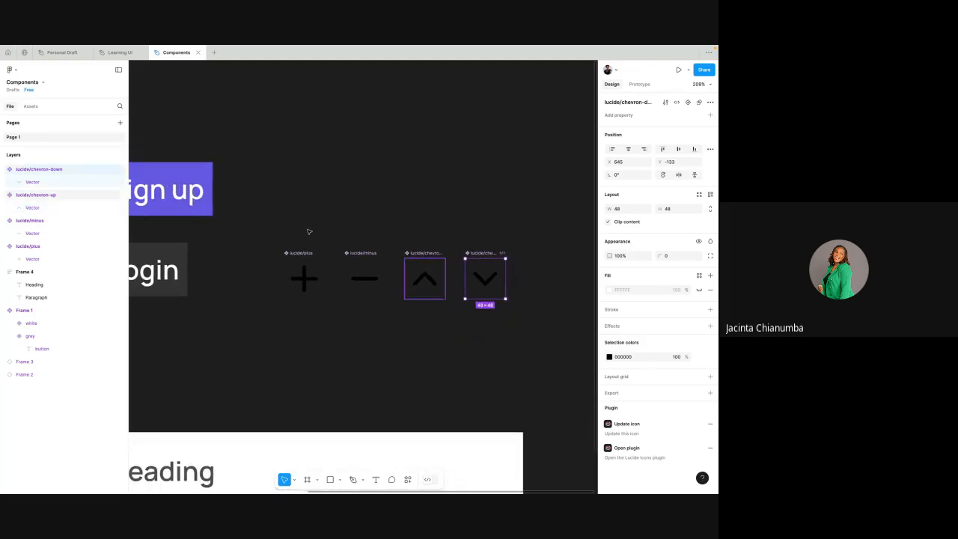
{"action": "left_click", "coordinate": [264, 240]}
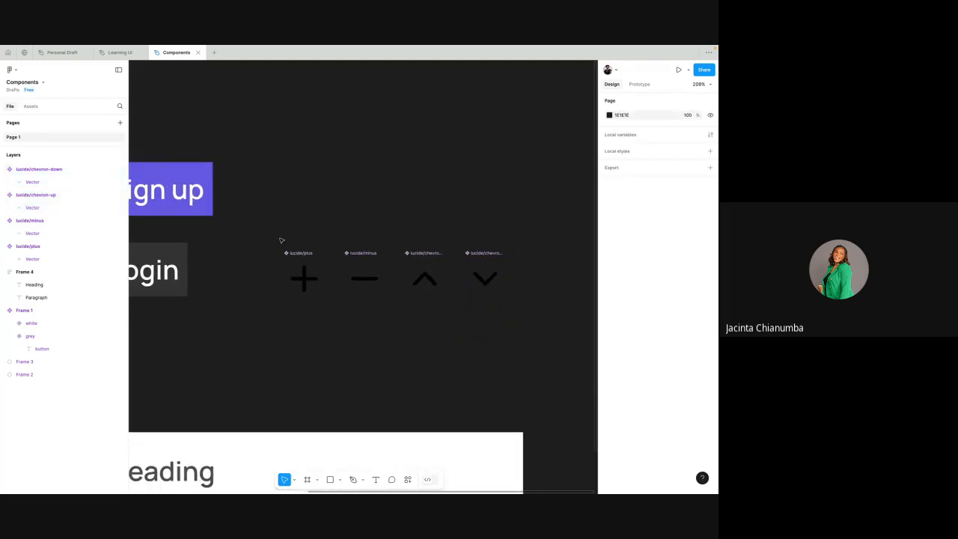
- Draw a frame about 310 × 99 around the four icon components
{"action": "left_click", "coordinate": [307, 479]}
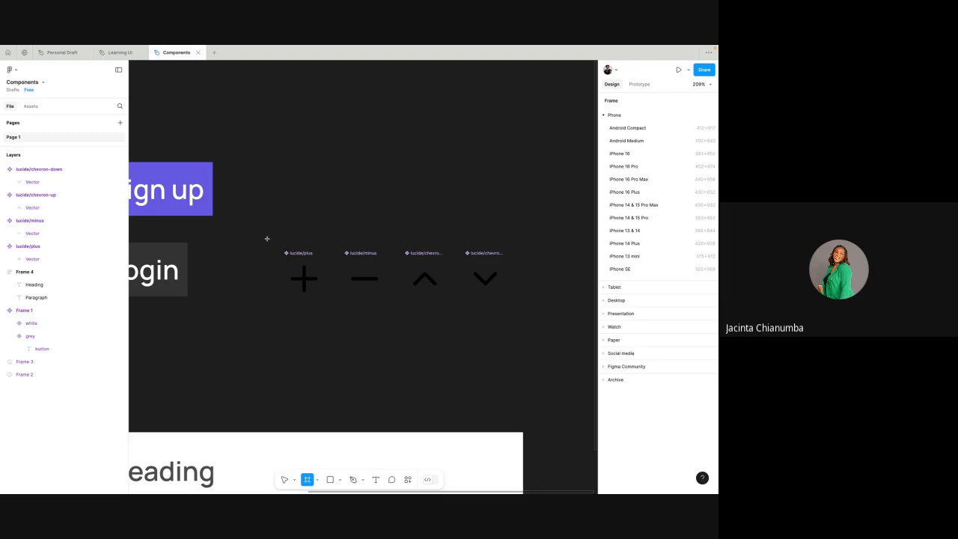
{"action": "left_click_drag", "start_coordinate": [266, 238], "coordinate": [527, 322]}
{"action": "left_click", "coordinate": [384, 197]}
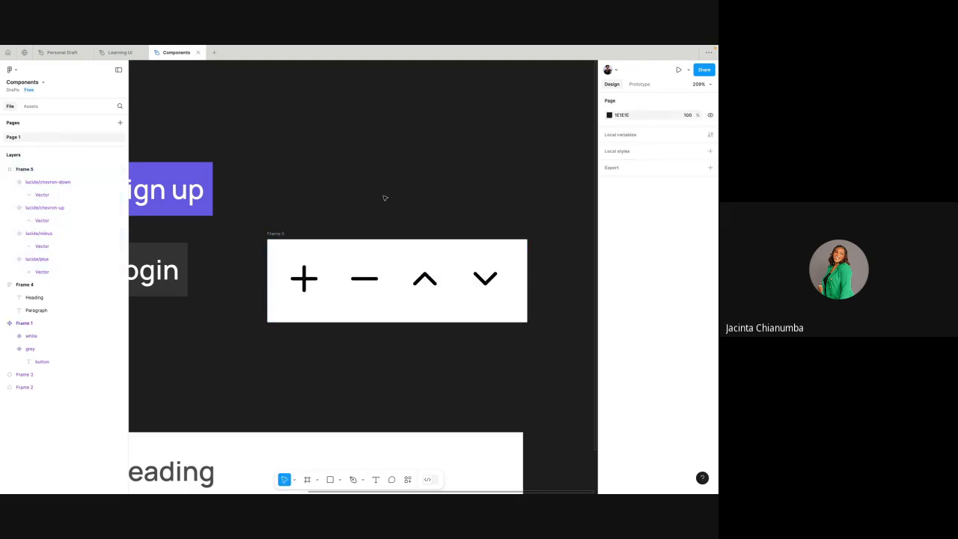
{"action": "scroll", "coordinate": [384, 198], "scroll_direction": "down", "scroll_amount": 2}
{"action": "scroll", "coordinate": [384, 198], "scroll_direction": "up", "scroll_amount": 1}
- Resize the new frame to fit the four icon components tightly
{"action": "left_click", "coordinate": [292, 239]}
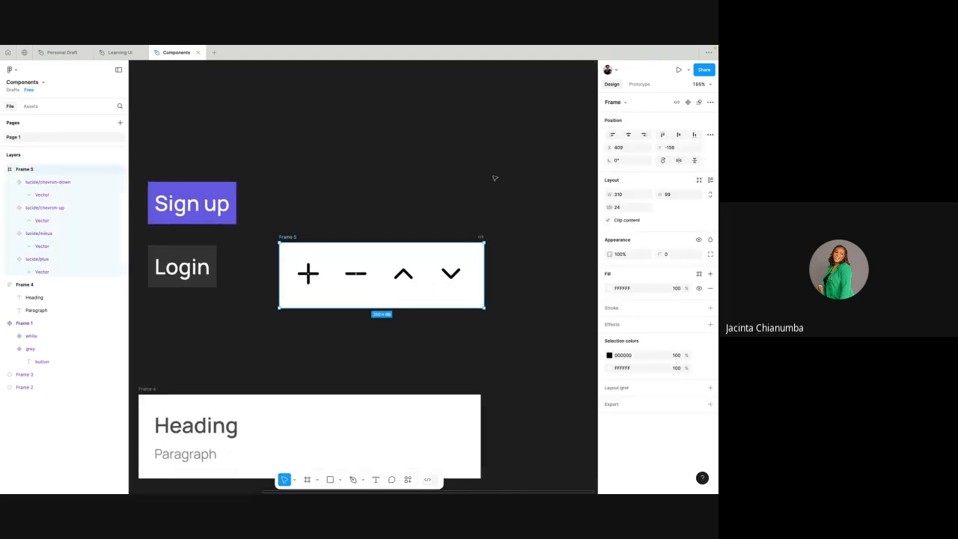
{"action": "left_click", "coordinate": [700, 180]}
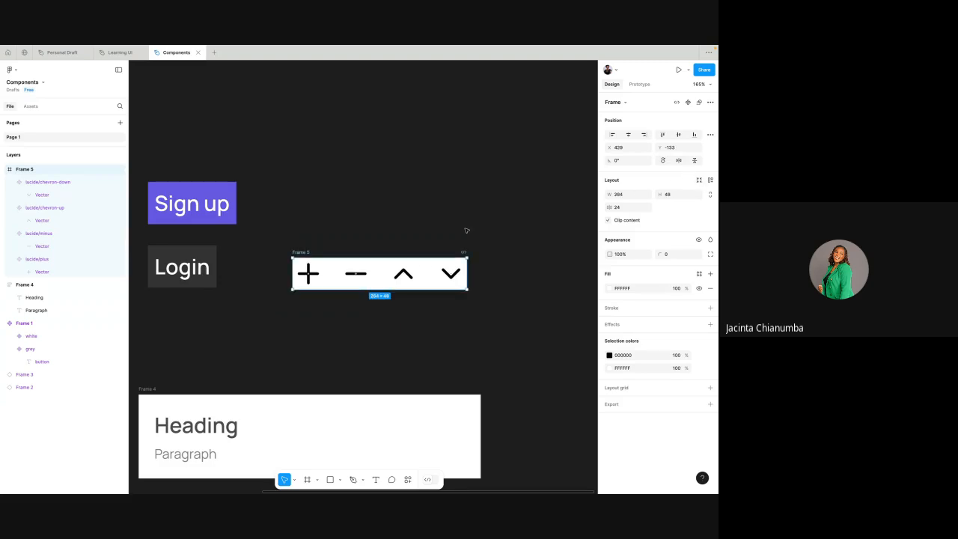
{"action": "scroll", "coordinate": [465, 230], "scroll_direction": "down", "scroll_amount": 2}
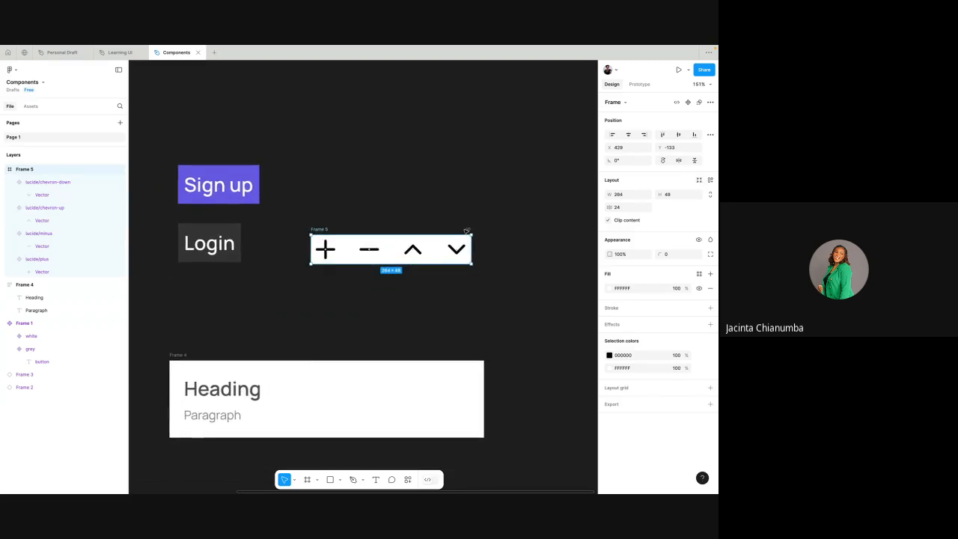
- Check each of the four icon components inside the white frame
{"action": "left_click", "coordinate": [335, 252]}
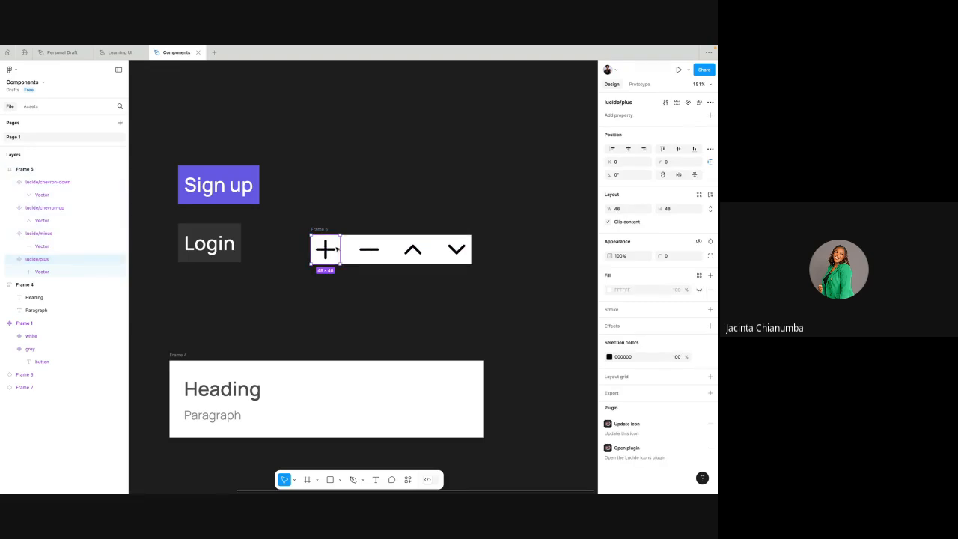
{"action": "left_click", "coordinate": [365, 253]}
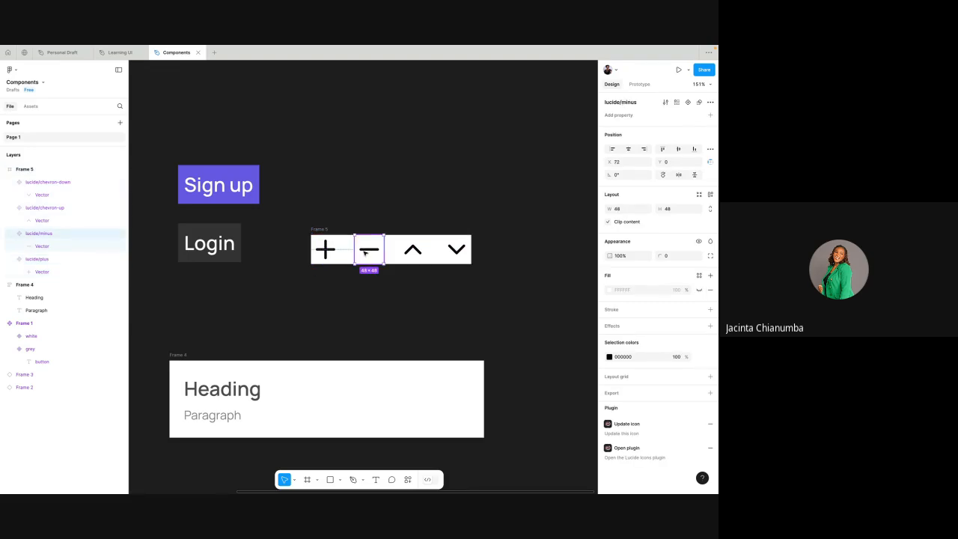
{"action": "left_click", "coordinate": [413, 252]}
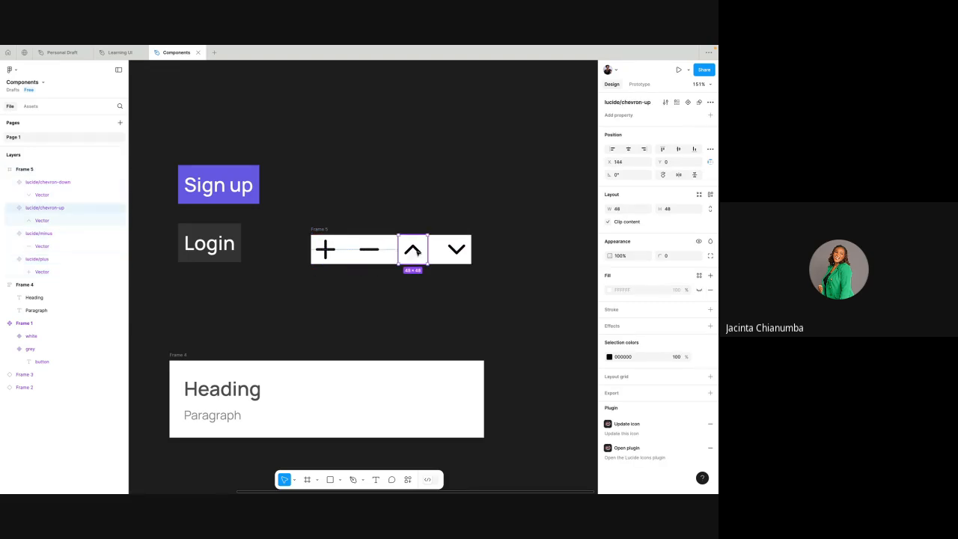
{"action": "left_click", "coordinate": [453, 253]}
{"action": "scroll", "coordinate": [452, 253], "scroll_direction": "down", "scroll_amount": 2}
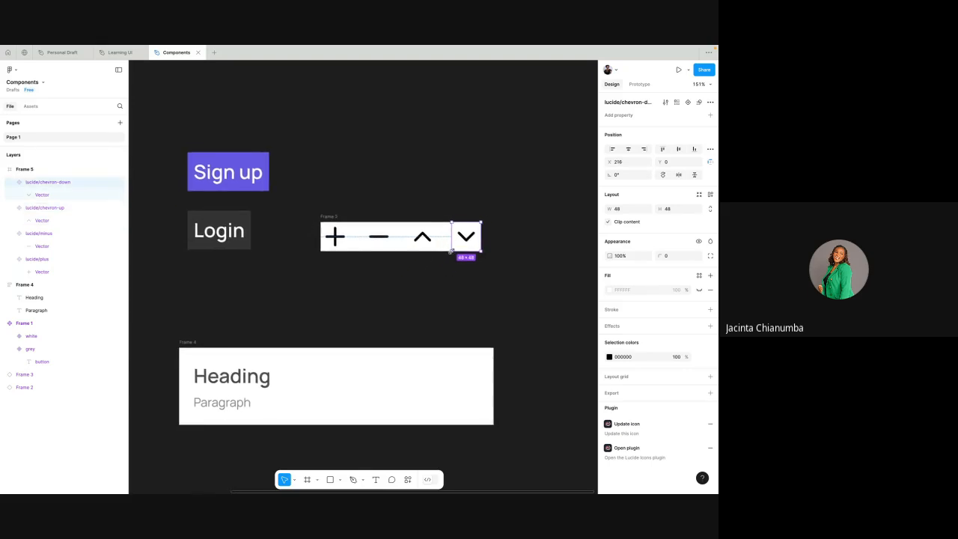
{"action": "left_click", "coordinate": [418, 287]}
{"action": "scroll", "coordinate": [374, 224], "scroll_direction": "down", "scroll_amount": 2}
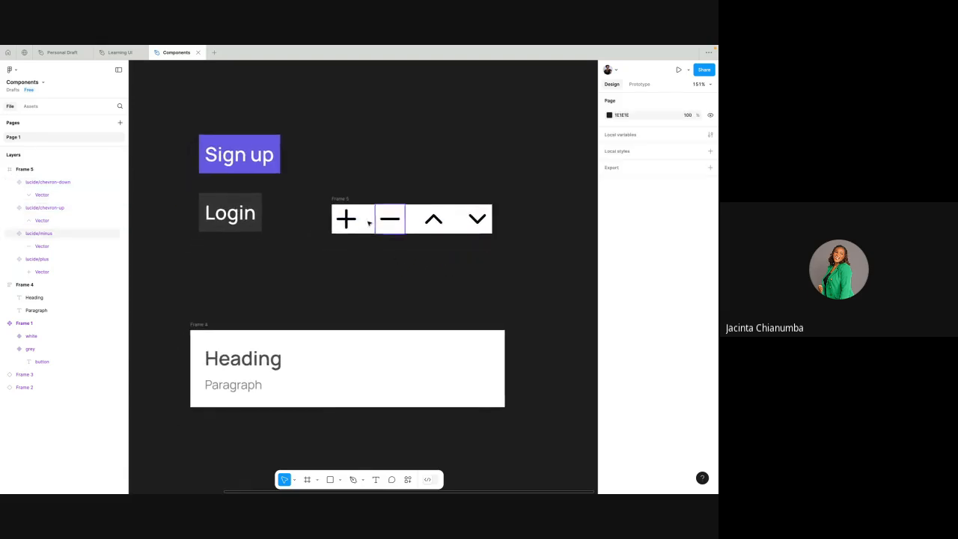
- Create an instance of the plus component as a copy just below the icon frame
{"action": "left_click", "coordinate": [348, 217]}
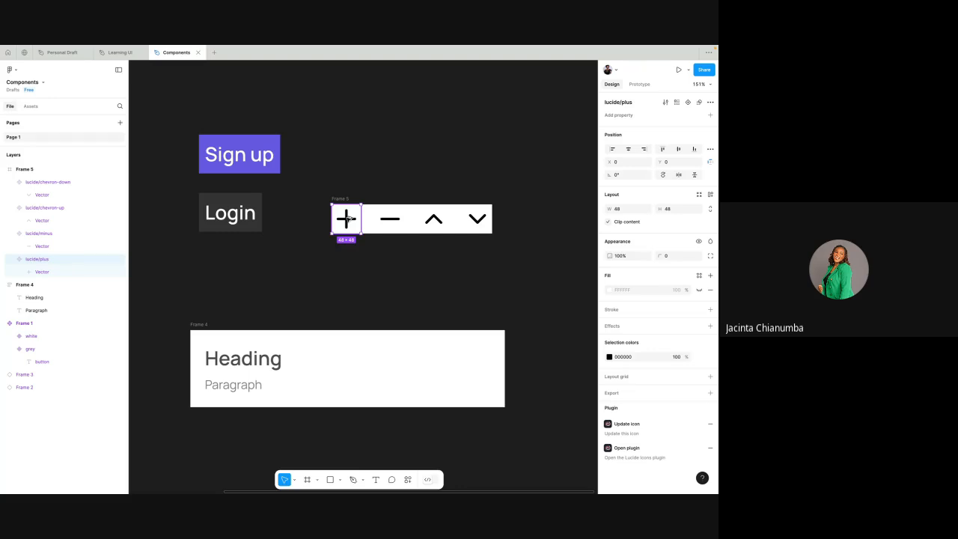
{"action": "left_click_drag", "start_coordinate": [348, 218], "coordinate": [352, 269]}
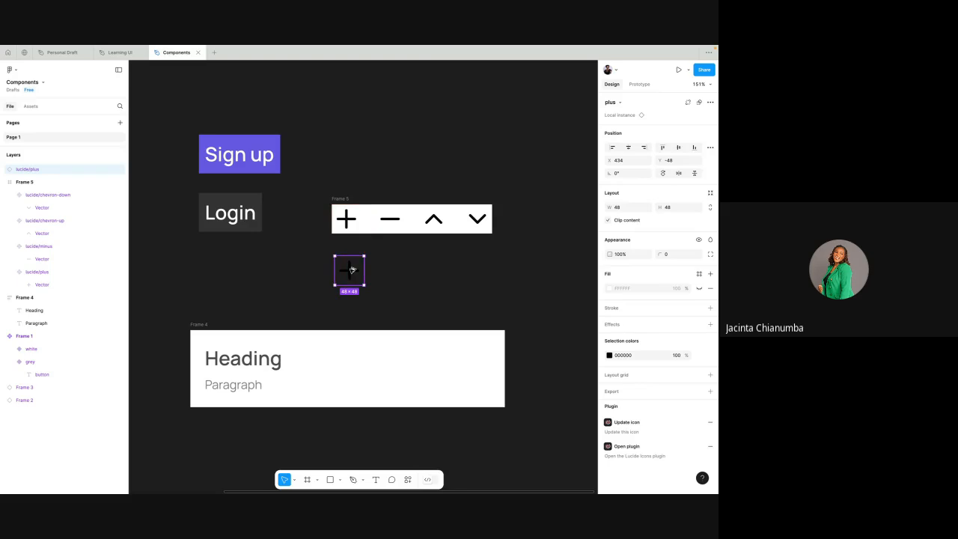
{"action": "scroll", "coordinate": [351, 271], "scroll_direction": "down", "scroll_amount": 1}
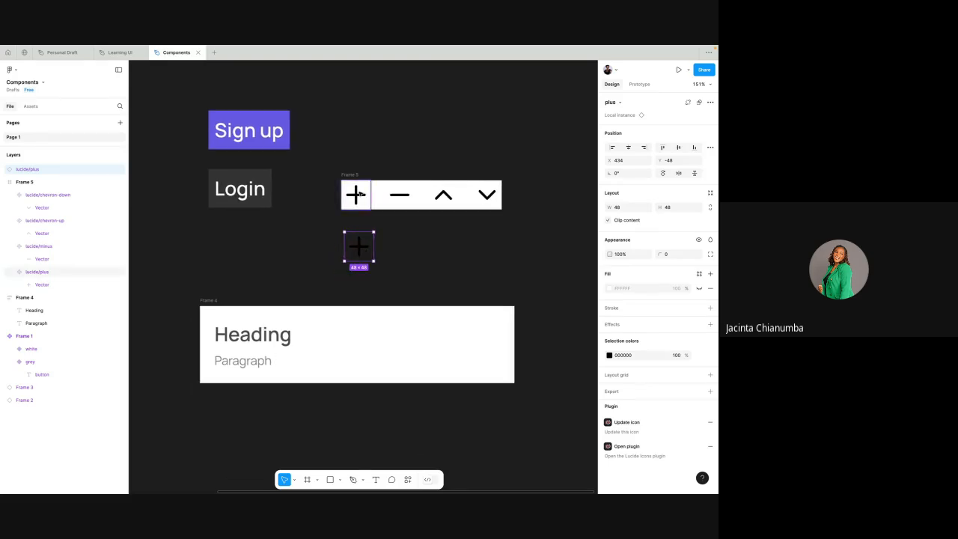
{"action": "left_click", "coordinate": [360, 194]}
{"action": "right_click", "coordinate": [360, 193]}
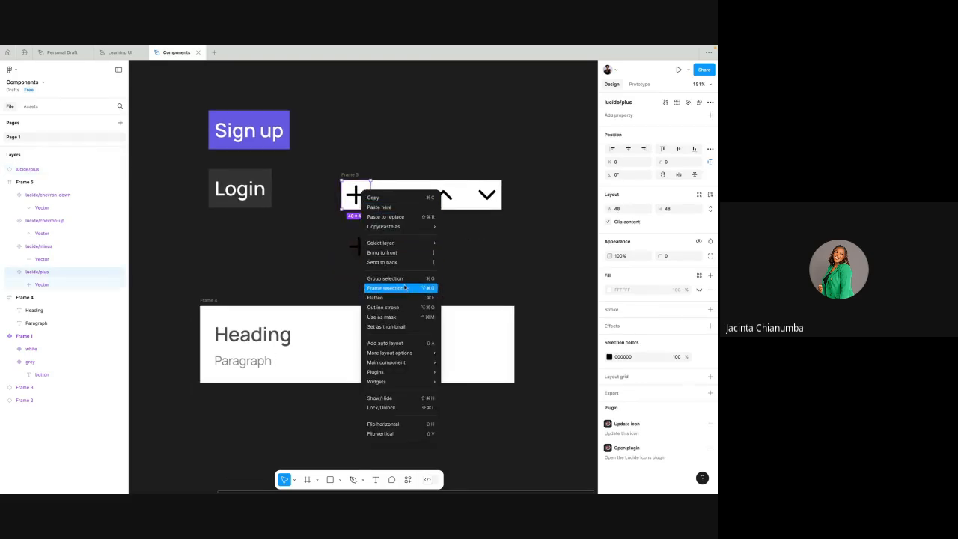
{"action": "left_click", "coordinate": [323, 247]}
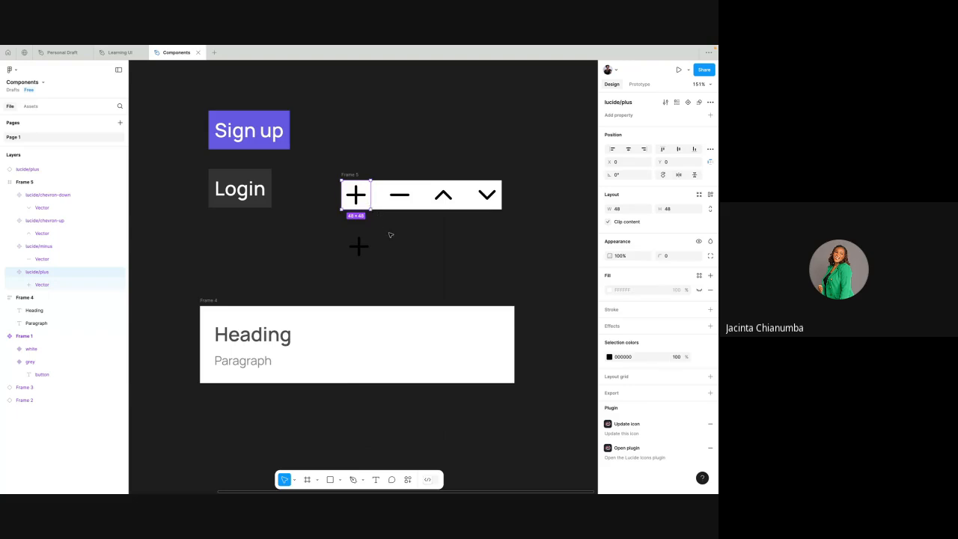
{"action": "left_click", "coordinate": [389, 235]}
{"action": "left_click", "coordinate": [365, 248]}
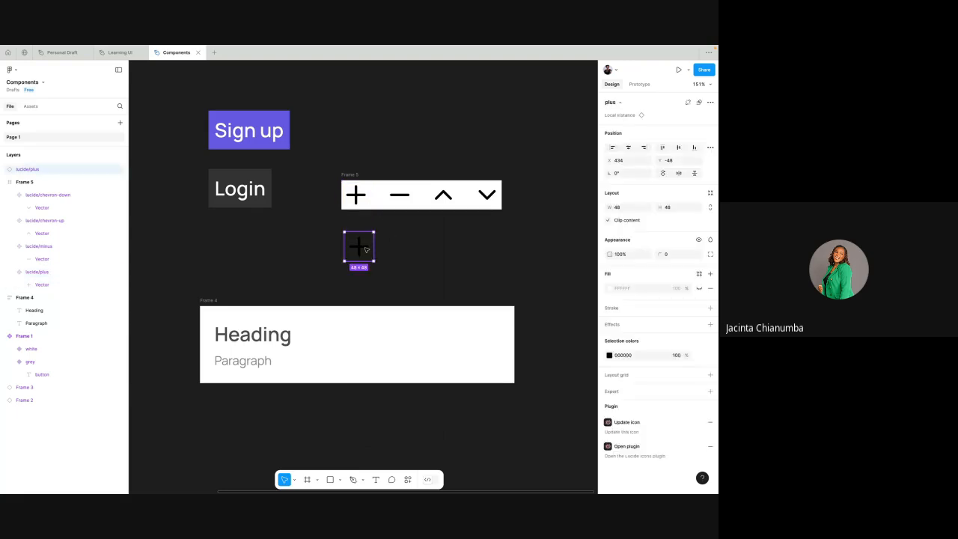
{"action": "right_click", "coordinate": [399, 251]}
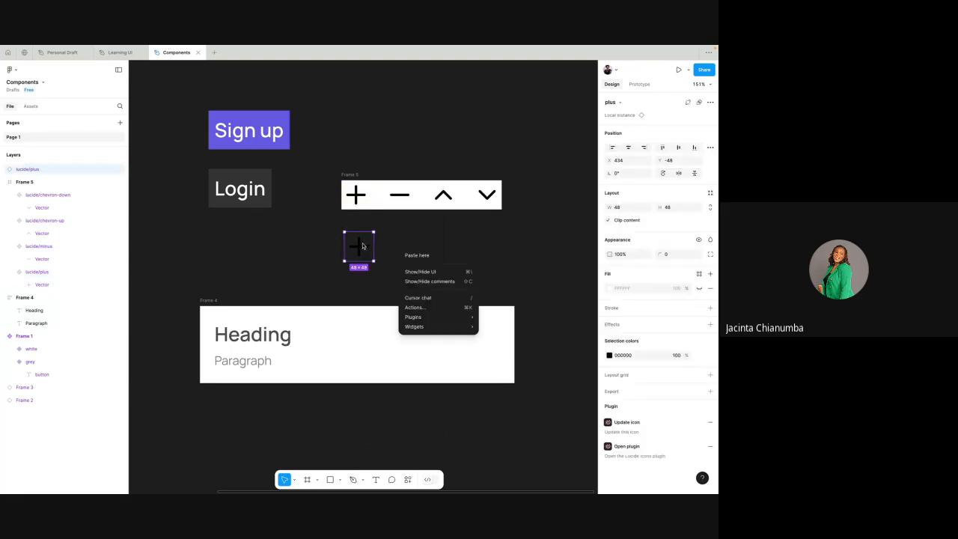
- Move the plus instance into the heading and paragraph frame, beneath the Paragraph text
{"action": "left_click", "coordinate": [363, 245]}
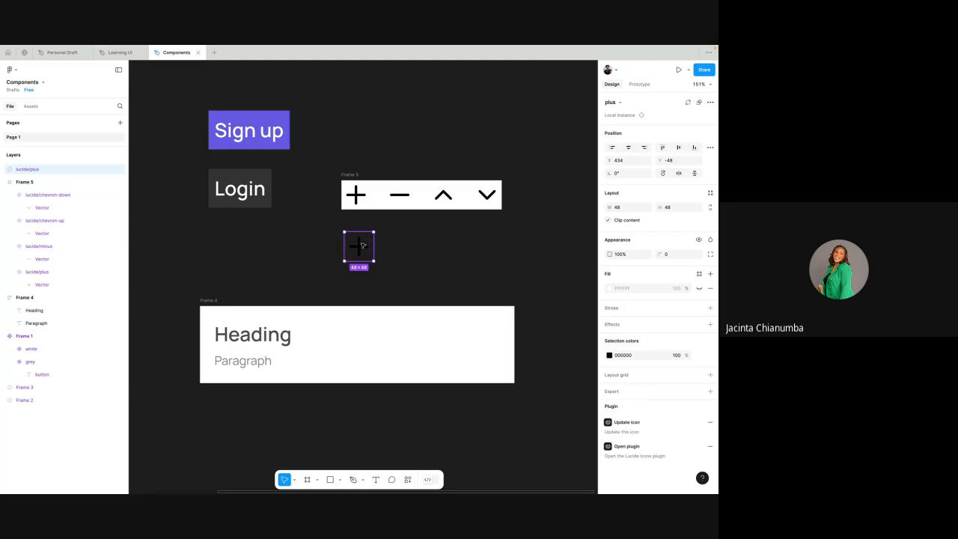
{"action": "left_click_drag", "start_coordinate": [361, 245], "coordinate": [244, 375]}
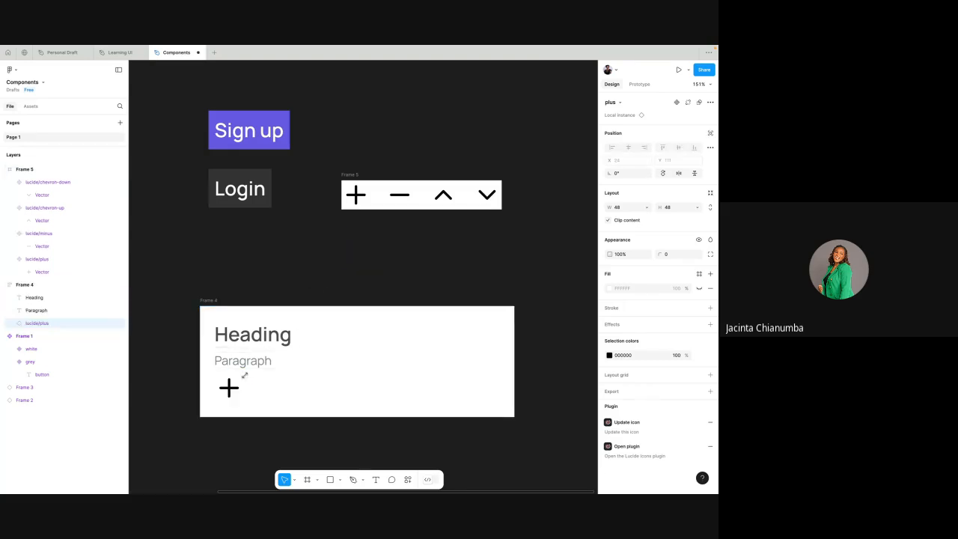
{"action": "left_click", "coordinate": [305, 273]}
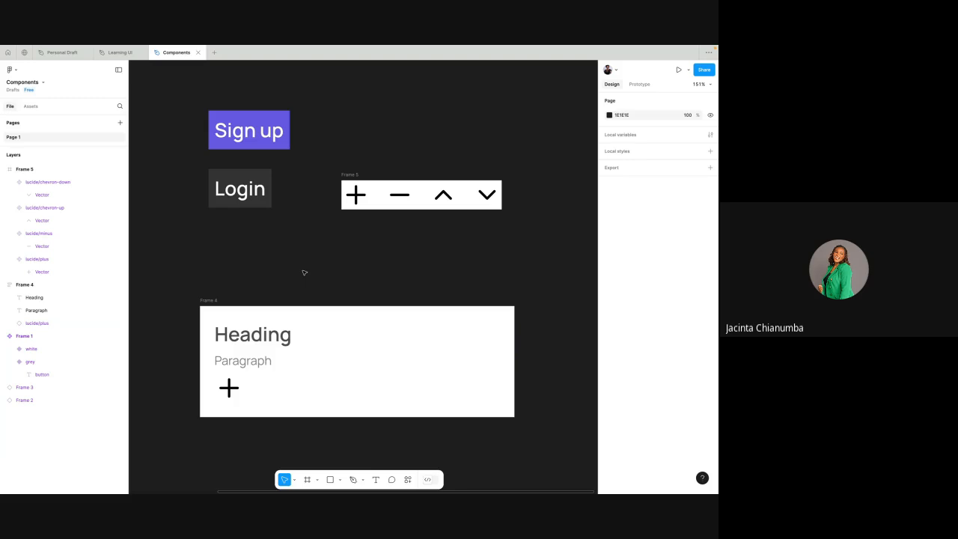
{"action": "scroll", "coordinate": [304, 272], "scroll_direction": "down", "scroll_amount": 3}
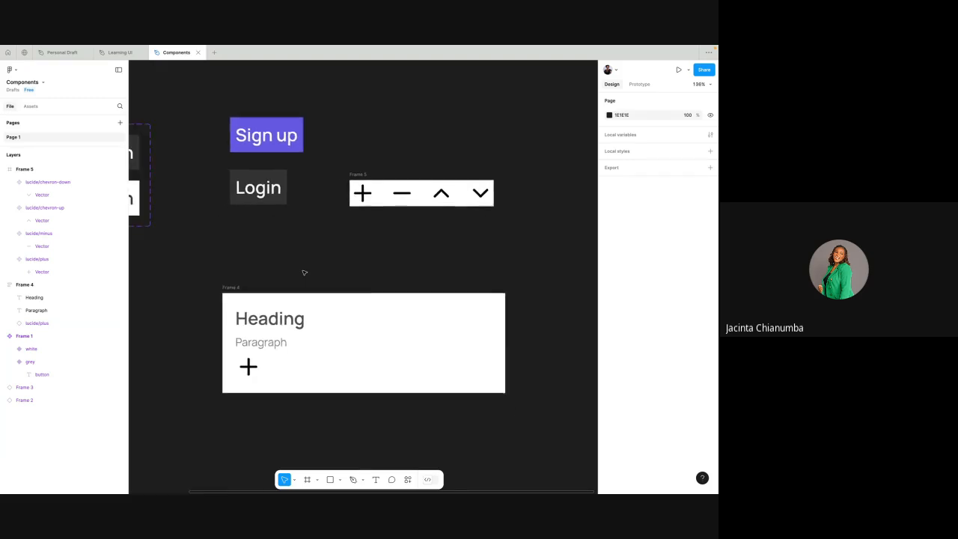
- Place an instance of the minus component in the heading frame, directly below the plus icon
{"action": "left_click", "coordinate": [244, 280]}
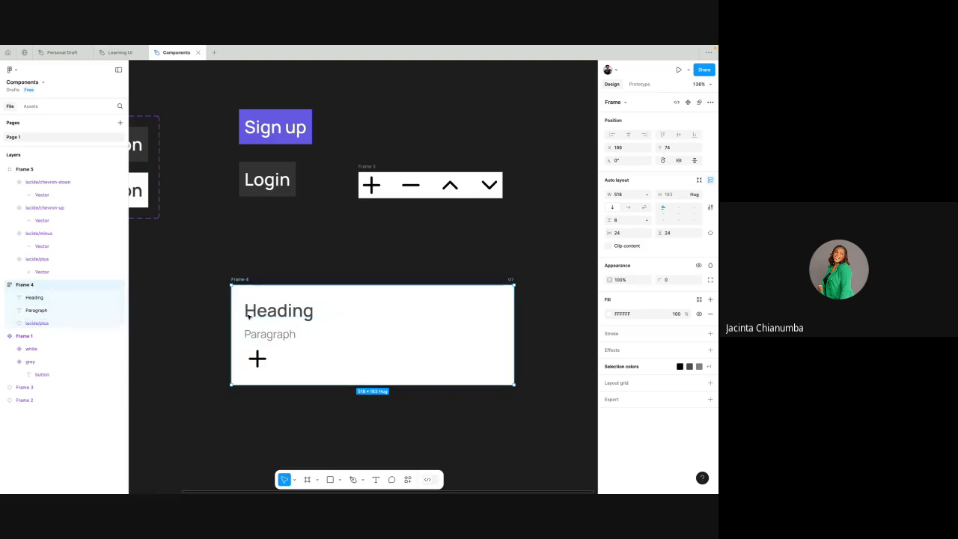
{"action": "left_click", "coordinate": [404, 188]}
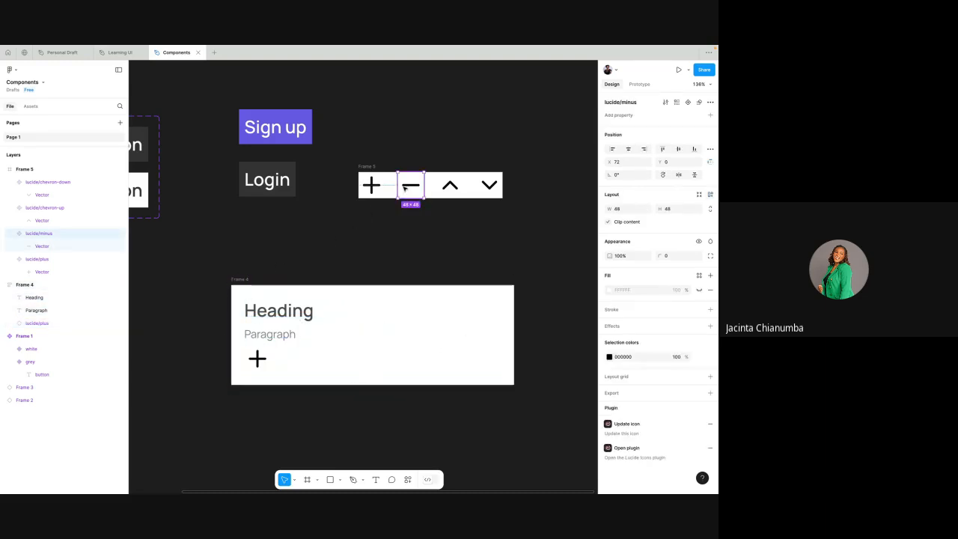
{"action": "left_click_drag", "start_coordinate": [405, 187], "coordinate": [271, 383]}
{"action": "scroll", "coordinate": [283, 324], "scroll_direction": "down", "scroll_amount": 1}
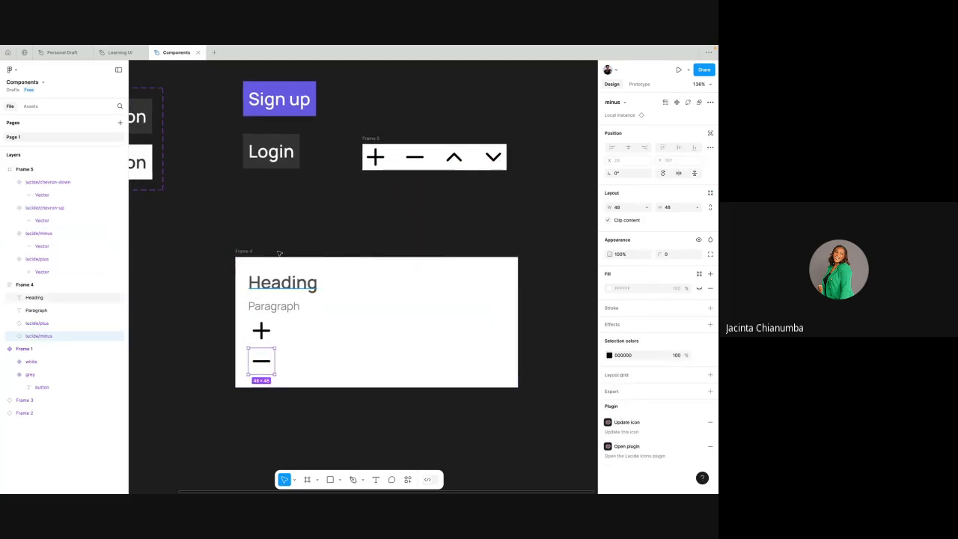
- Delete the minus instance from the heading and paragraph frame and widen the frame to 549
{"action": "key", "text": "Delete"}
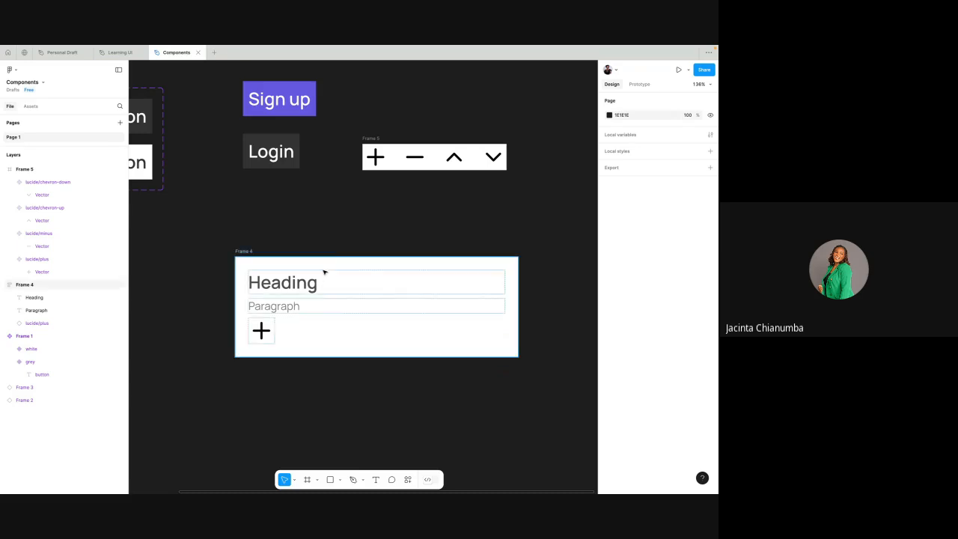
{"action": "left_click", "coordinate": [251, 253]}
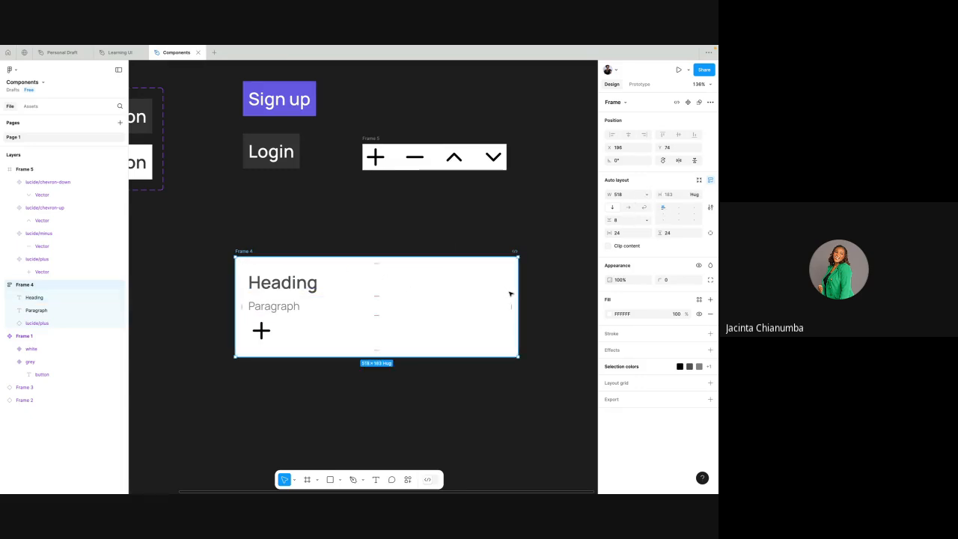
{"action": "mouse_move", "coordinate": [518, 292]}
{"action": "left_mouse_down"}
{"action": "mouse_move", "coordinate": [371, 290]}
{"action": "mouse_move", "coordinate": [516, 295]}
{"action": "left_mouse_up"}
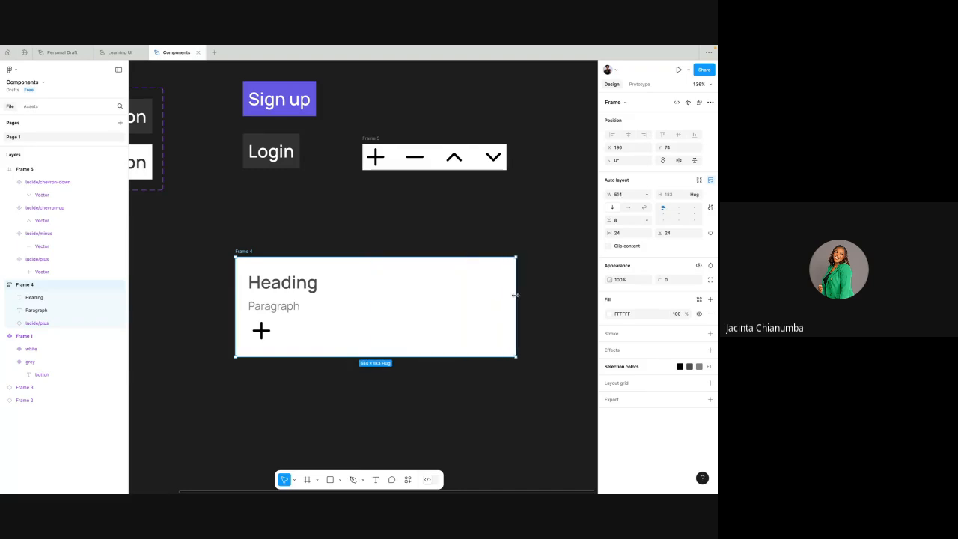
{"action": "scroll", "coordinate": [436, 280], "scroll_direction": "right", "scroll_amount": 2}
{"action": "scroll", "coordinate": [436, 280], "scroll_direction": "down", "scroll_amount": 1}
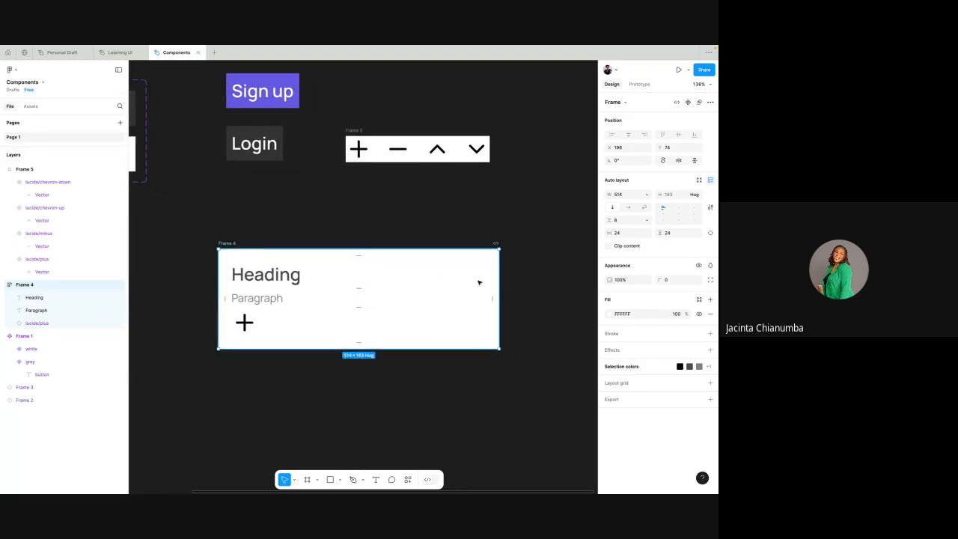
{"action": "left_click_drag", "start_coordinate": [500, 275], "coordinate": [518, 277]}
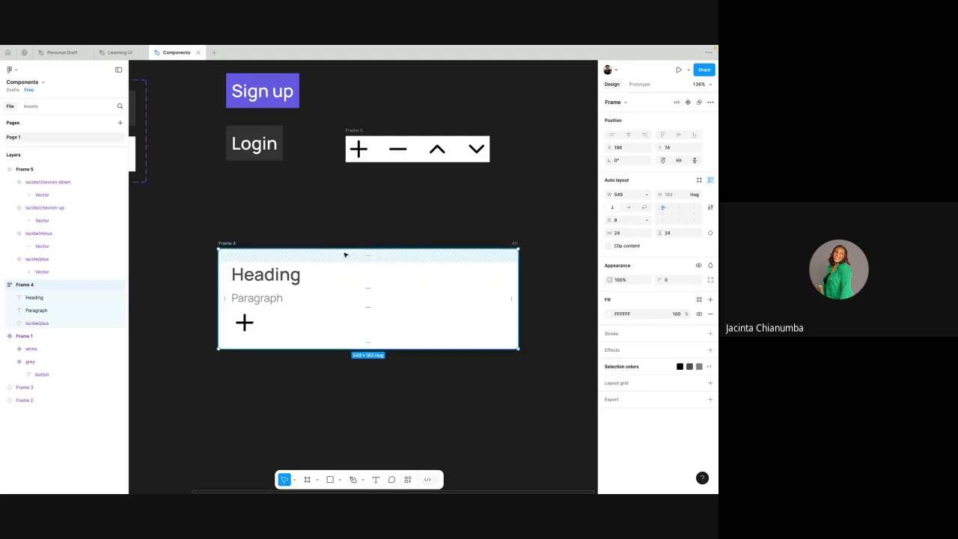
{"action": "left_click", "coordinate": [259, 320]}
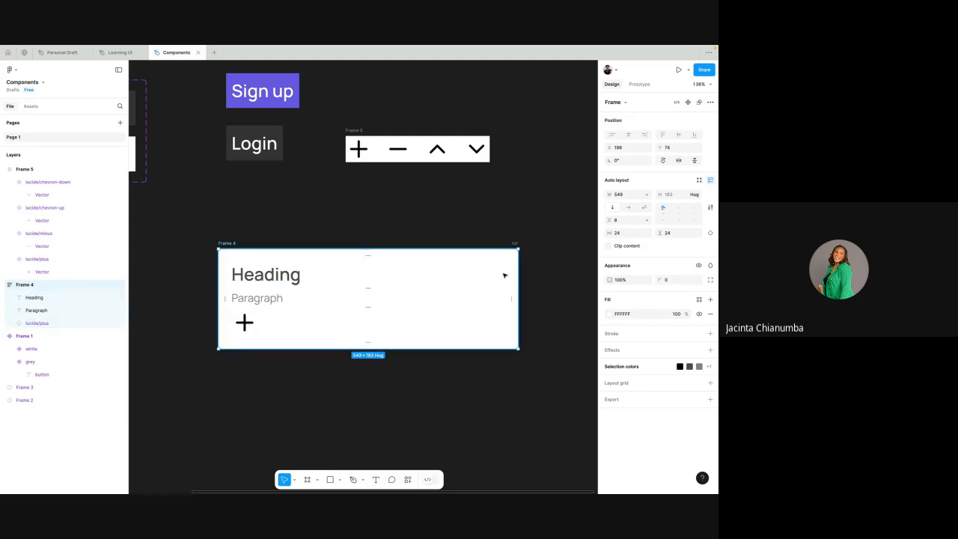
{"action": "left_click", "coordinate": [479, 217]}
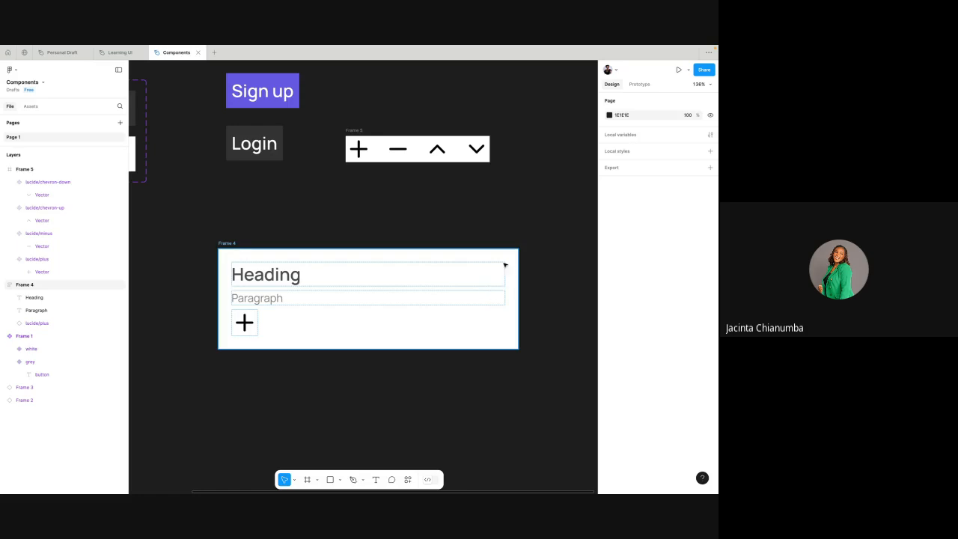
- Collapse the layer tree and check the Heading, Paragraph and plus layers inside Frame 4
{"action": "left_click", "coordinate": [56, 296]}
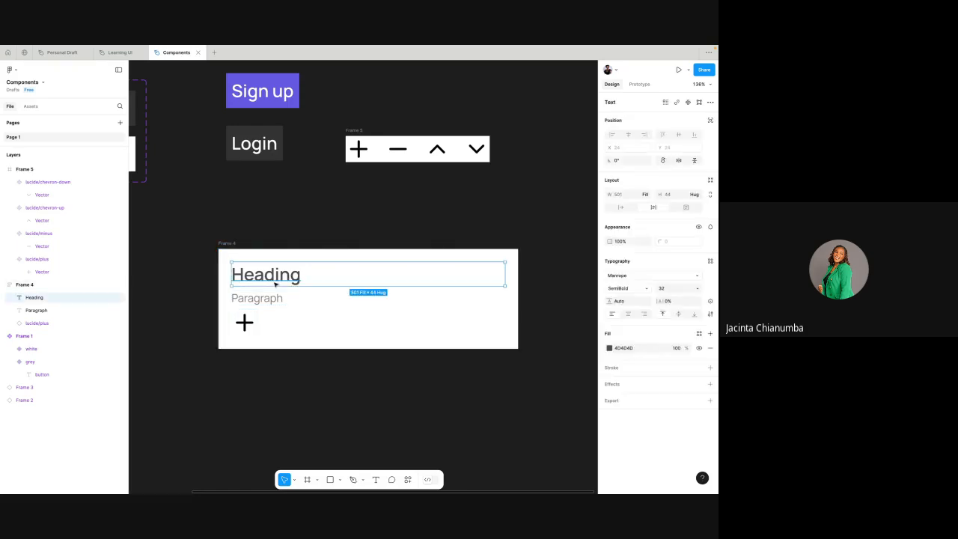
{"action": "left_click", "coordinate": [174, 250]}
{"action": "key", "text": "alt+l"}
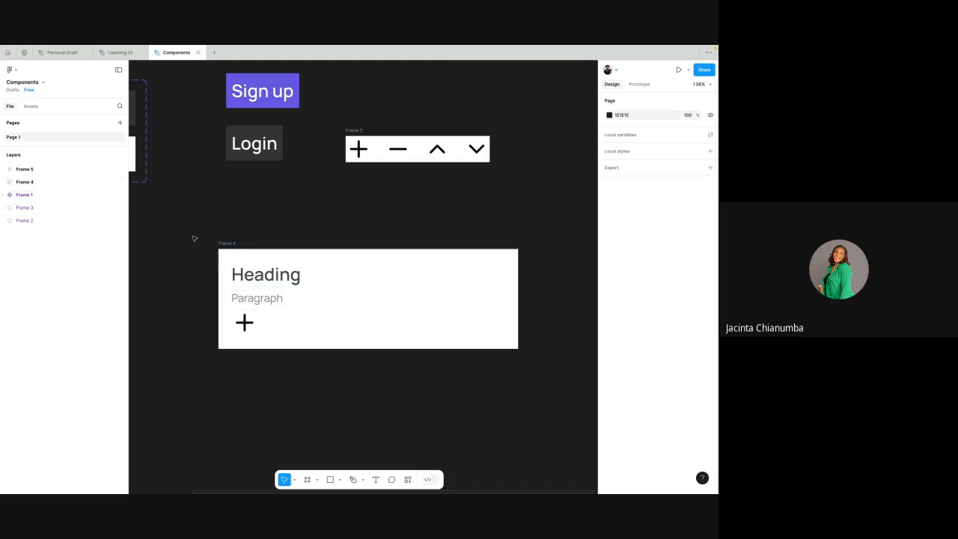
{"action": "left_click", "coordinate": [253, 271]}
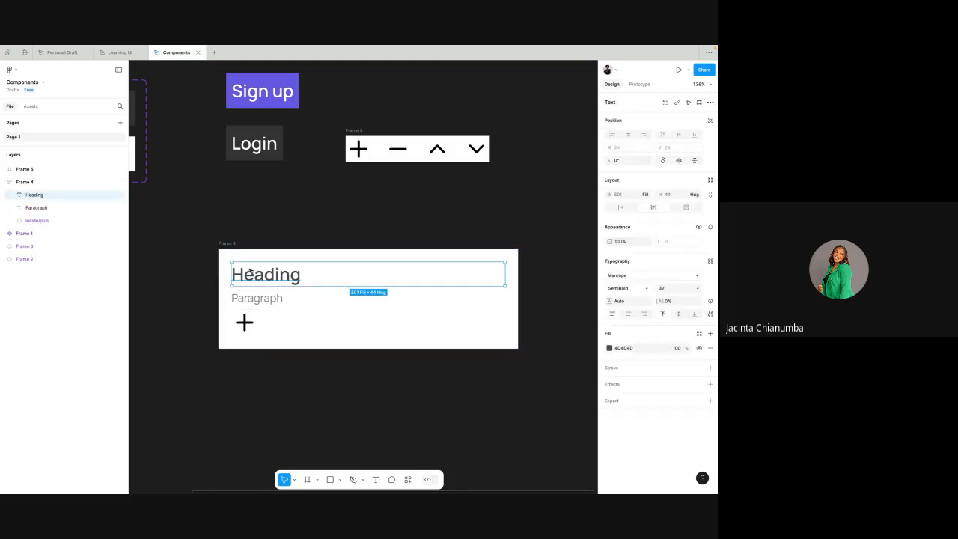
{"action": "left_click", "coordinate": [24, 182]}
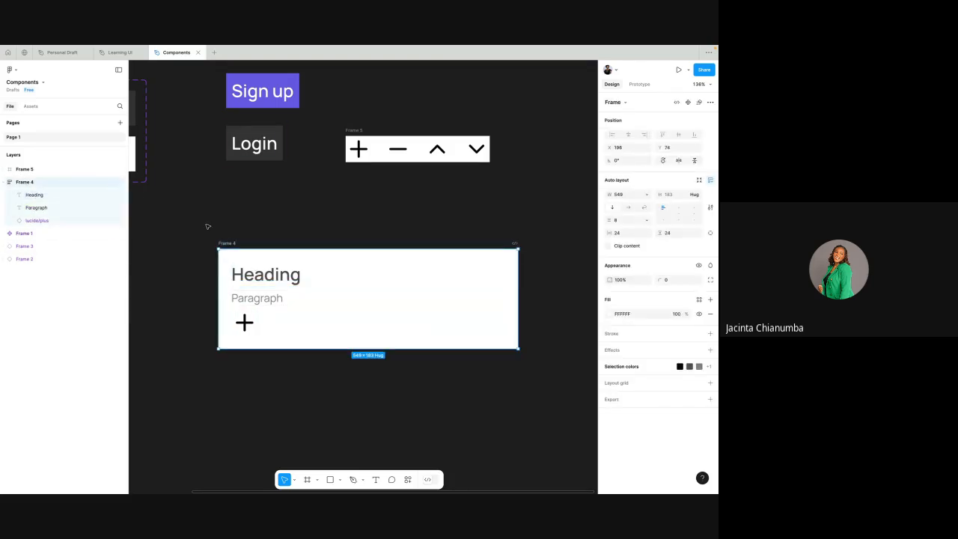
{"action": "left_click", "coordinate": [47, 196]}
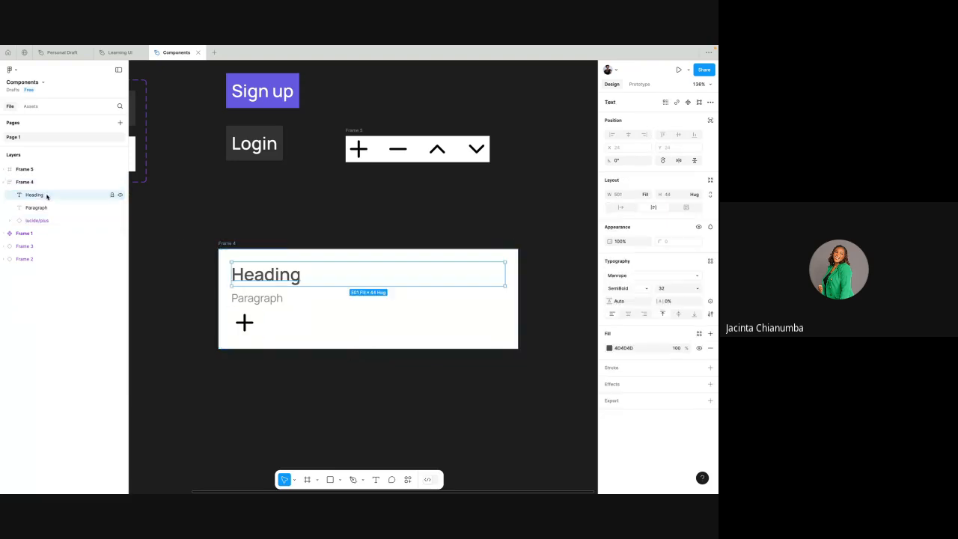
{"action": "left_click", "coordinate": [45, 208]}
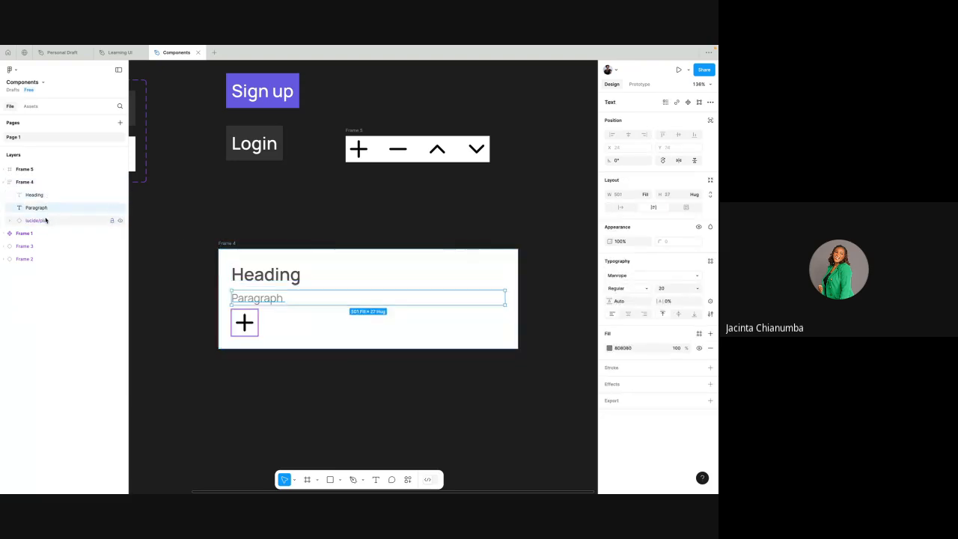
{"action": "left_click", "coordinate": [47, 221]}
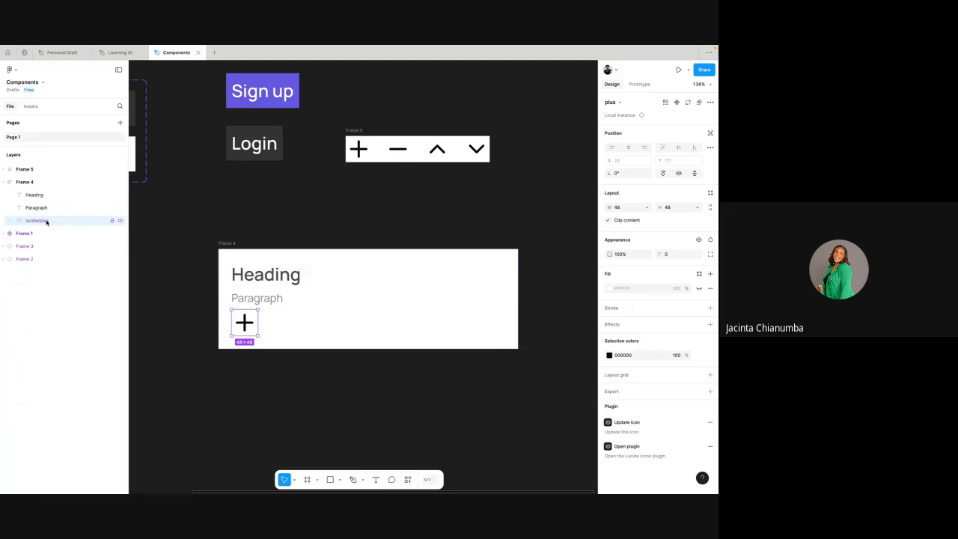
- Wrap the Heading and Paragraph texts together in a nested auto layout frame inside Frame 4
{"action": "left_click", "coordinate": [43, 195]}
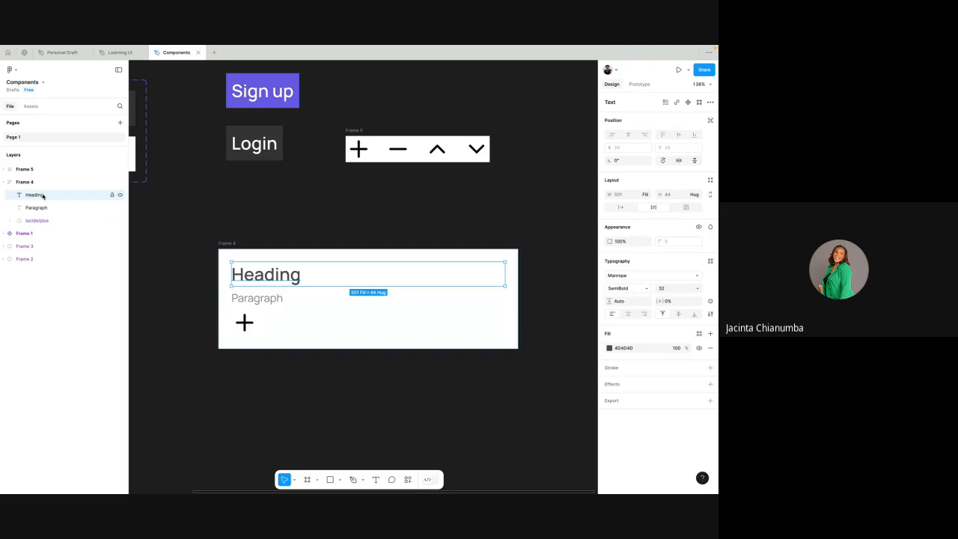
{"action": "left_click", "coordinate": [48, 207], "text": "shift"}
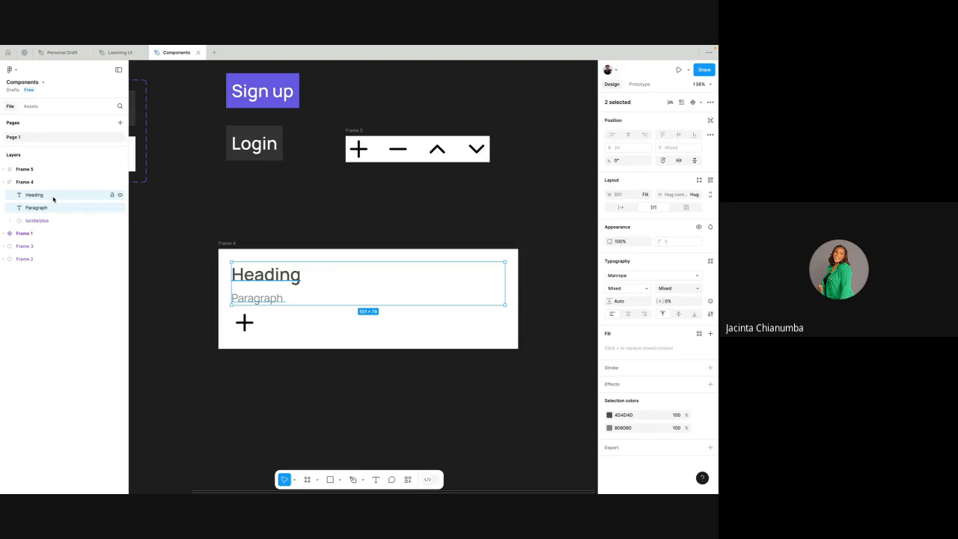
{"action": "key", "text": "shift+a"}
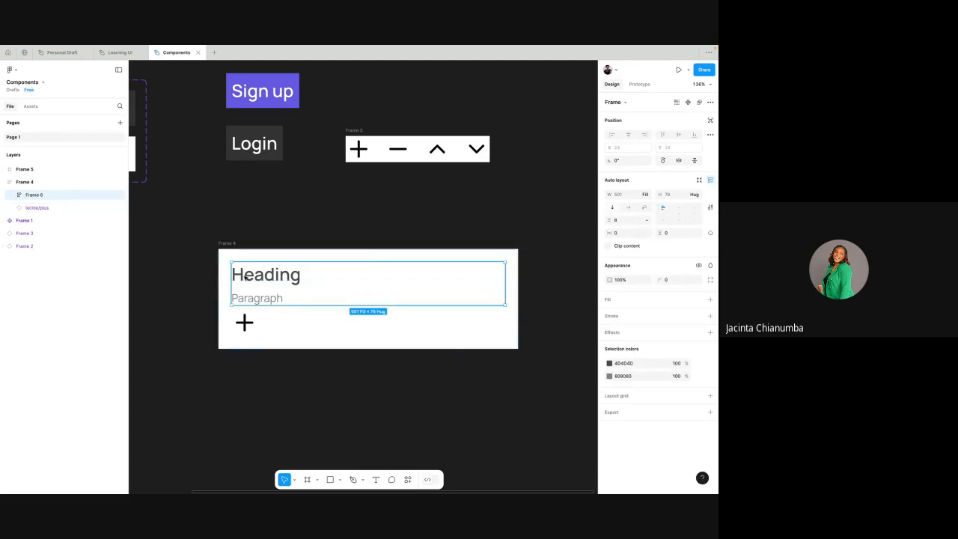
- Examine the layer structure of Frame 4, including the Heading and Paragraph texts within the nested frame and the plus instance
{"action": "left_click", "coordinate": [31, 182]}
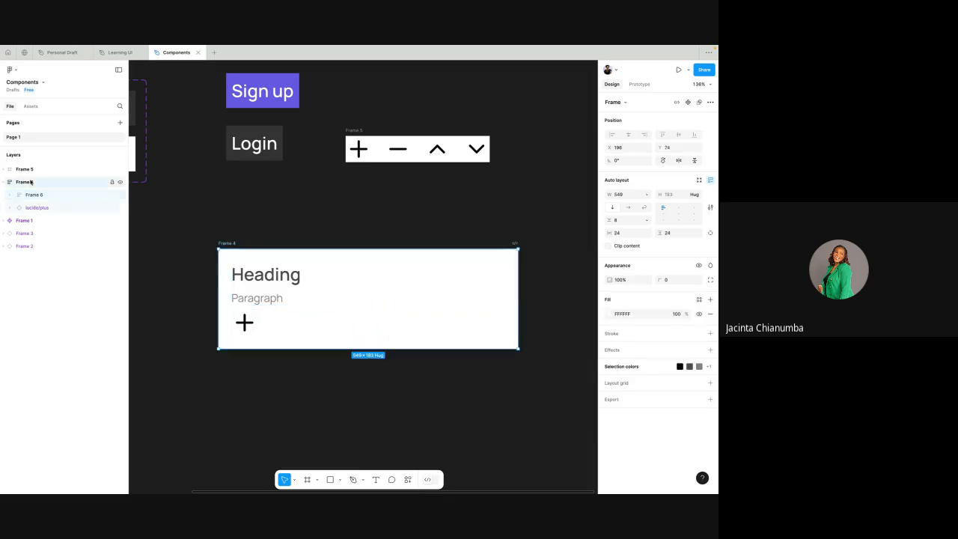
{"action": "left_click", "coordinate": [41, 195]}
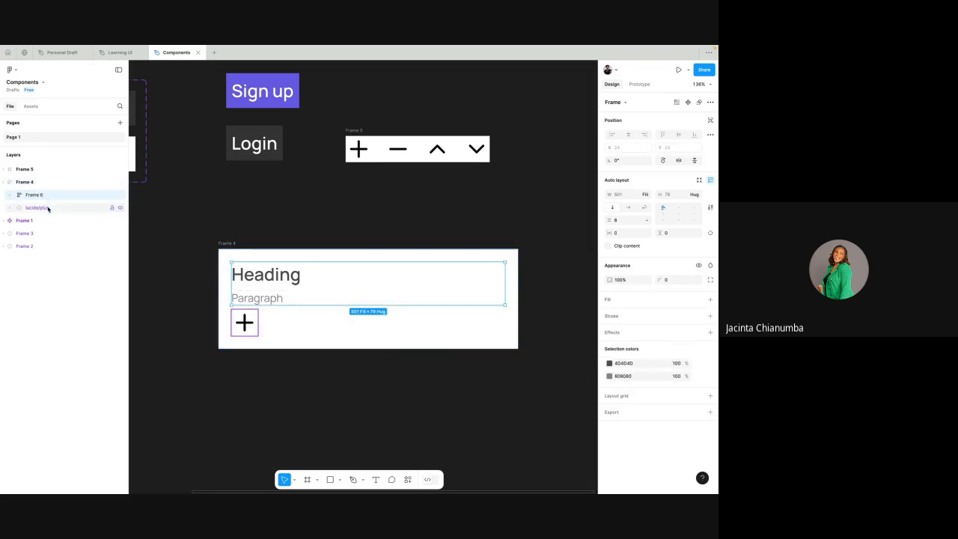
{"action": "left_click", "coordinate": [48, 208]}
{"action": "left_click", "coordinate": [43, 196]}
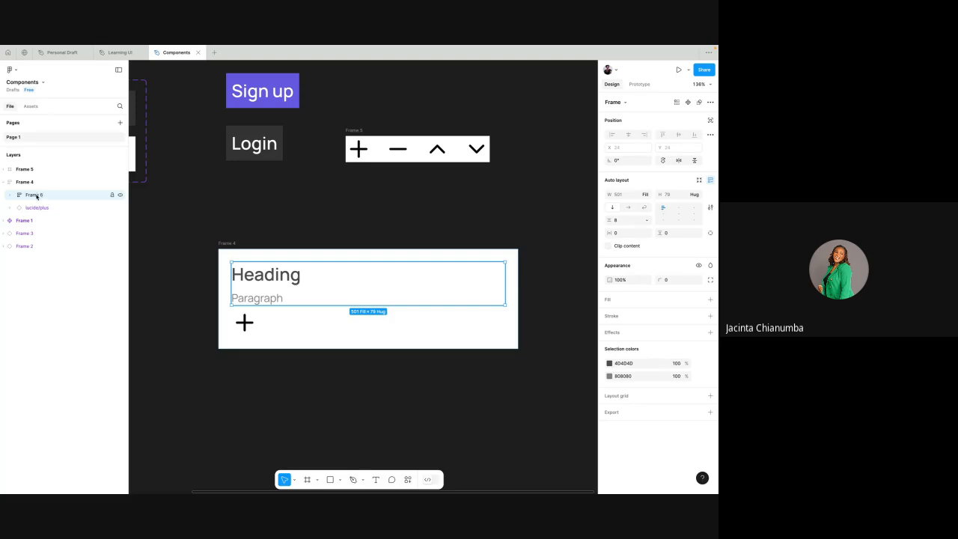
{"action": "left_click", "coordinate": [11, 195]}
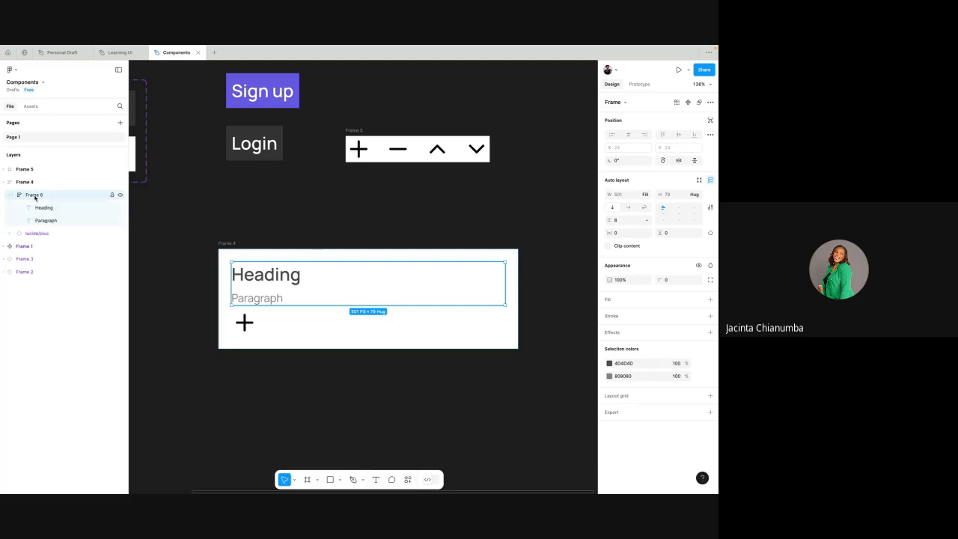
{"action": "left_click", "coordinate": [50, 208]}
{"action": "left_click", "coordinate": [52, 221]}
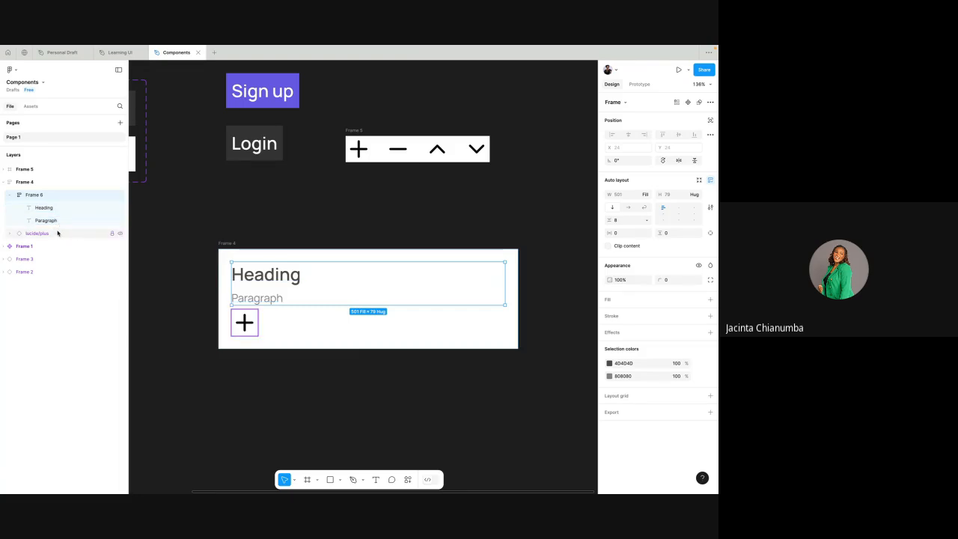
{"action": "left_click", "coordinate": [9, 196]}
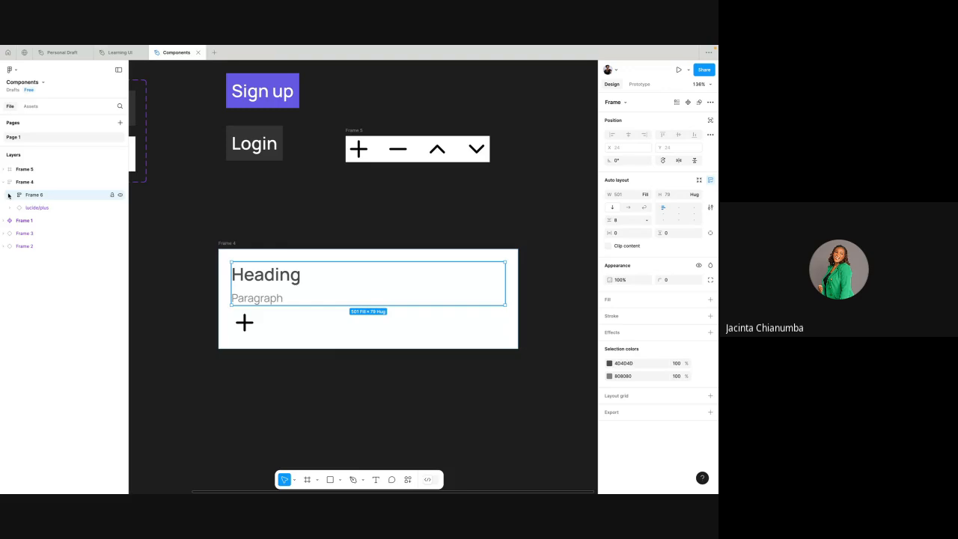
- Reorder the plus instance above the nested text frame and back beneath it, repeating the swap inside Frame 4
{"action": "left_click", "coordinate": [46, 208]}
{"action": "left_click_drag", "start_coordinate": [46, 208], "coordinate": [45, 194]}
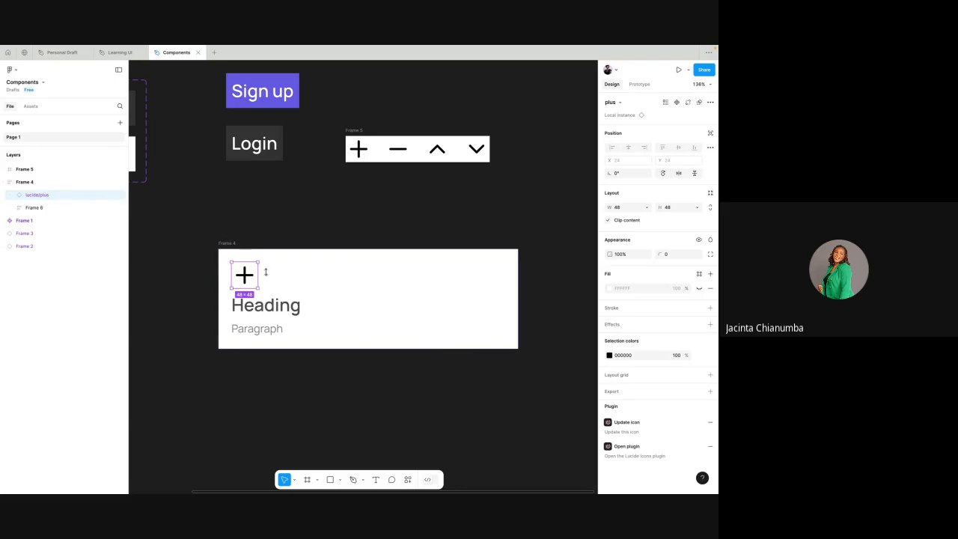
{"action": "left_click_drag", "start_coordinate": [274, 318], "coordinate": [274, 274]}
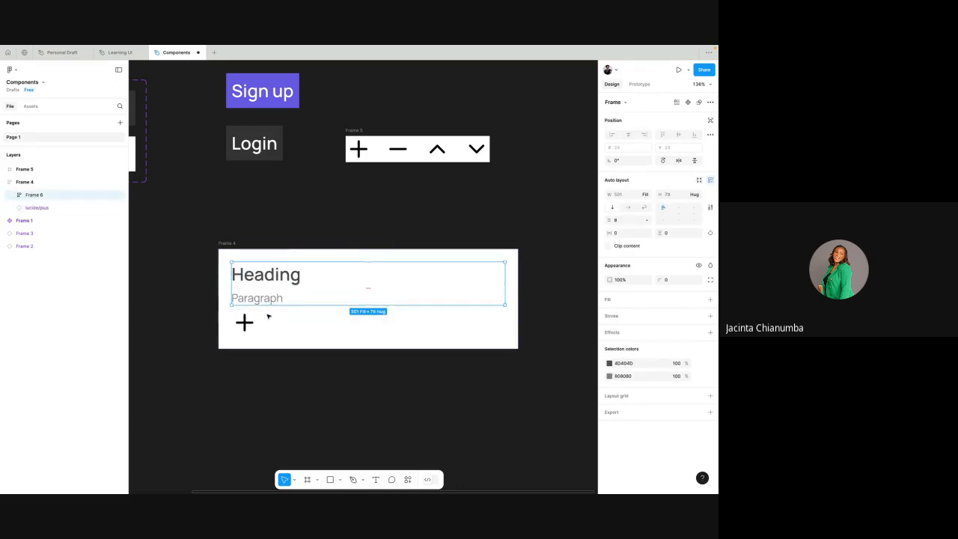
{"action": "left_click", "coordinate": [255, 323]}
{"action": "left_click_drag", "start_coordinate": [255, 323], "coordinate": [253, 304]}
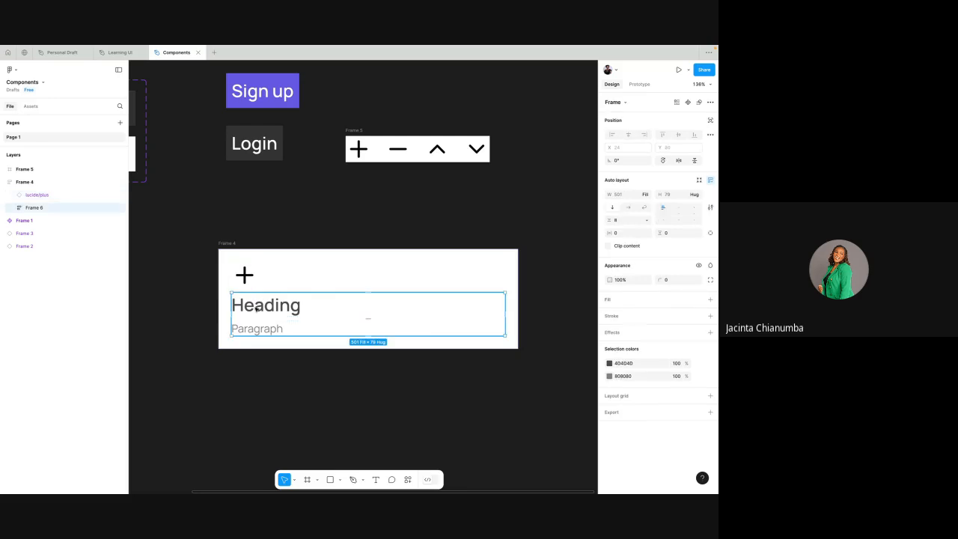
{"action": "left_click_drag", "start_coordinate": [256, 308], "coordinate": [254, 278]}
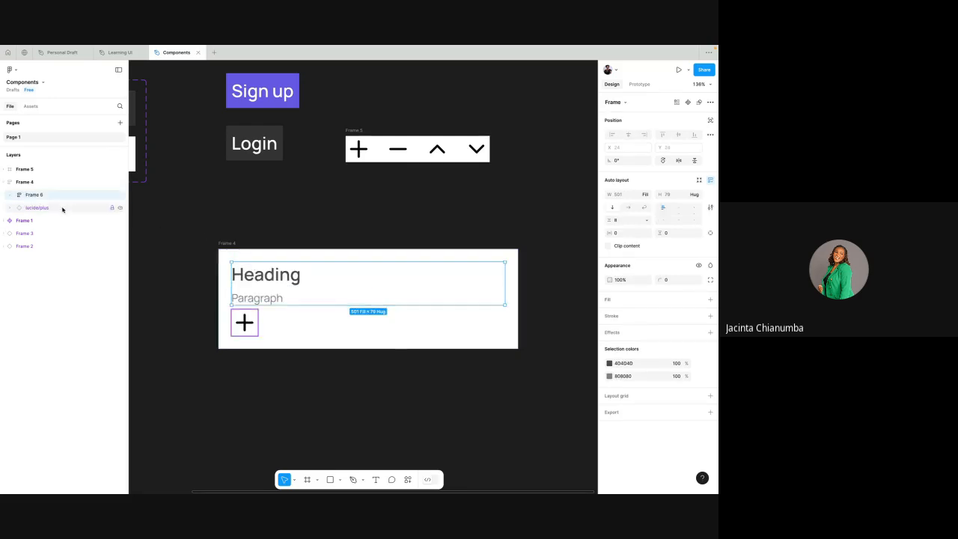
- Inspect Frame 4's two direct children, the nested text frame and the plus instance, and expand the text frame's contents
{"action": "left_click", "coordinate": [235, 244]}
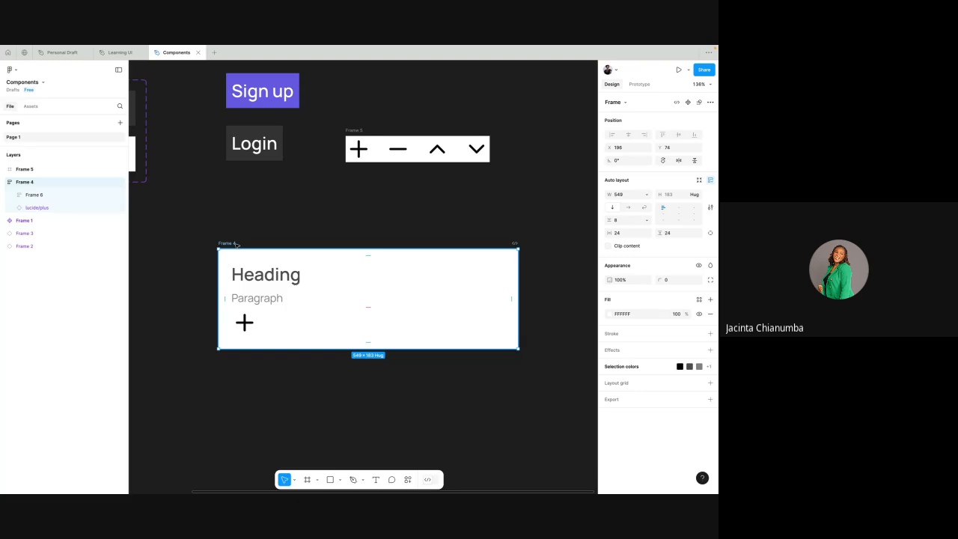
{"action": "left_click", "coordinate": [76, 197]}
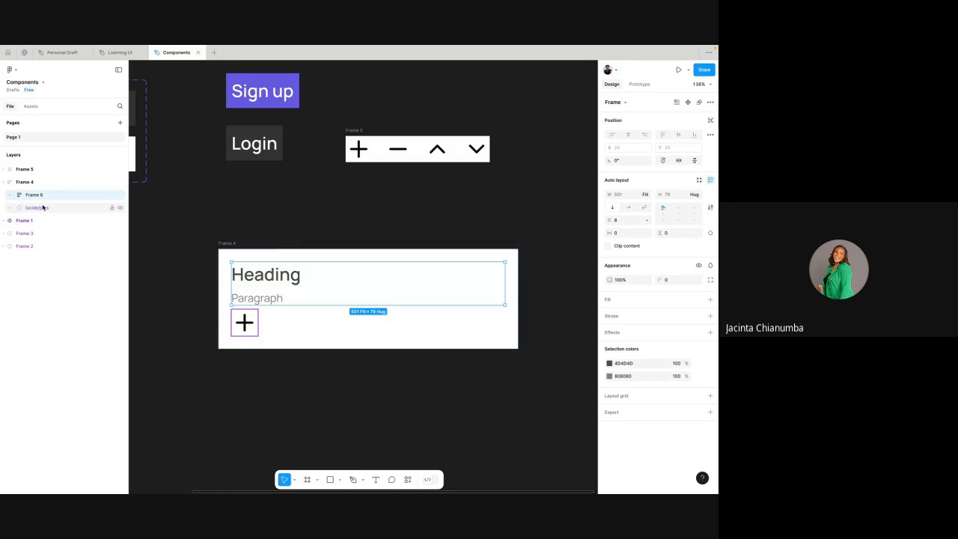
{"action": "left_click", "coordinate": [43, 207]}
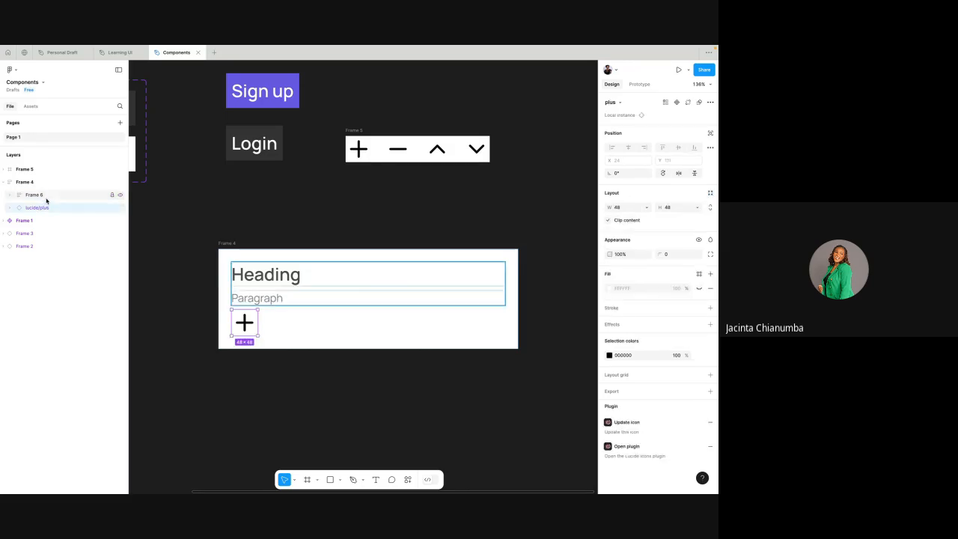
{"action": "left_click", "coordinate": [46, 200]}
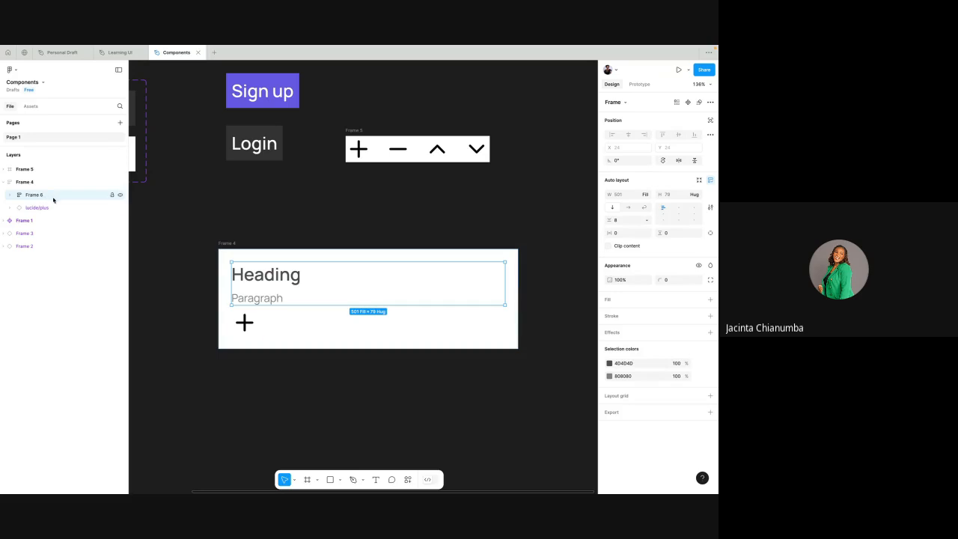
{"action": "left_click", "coordinate": [48, 209], "text": "shift"}
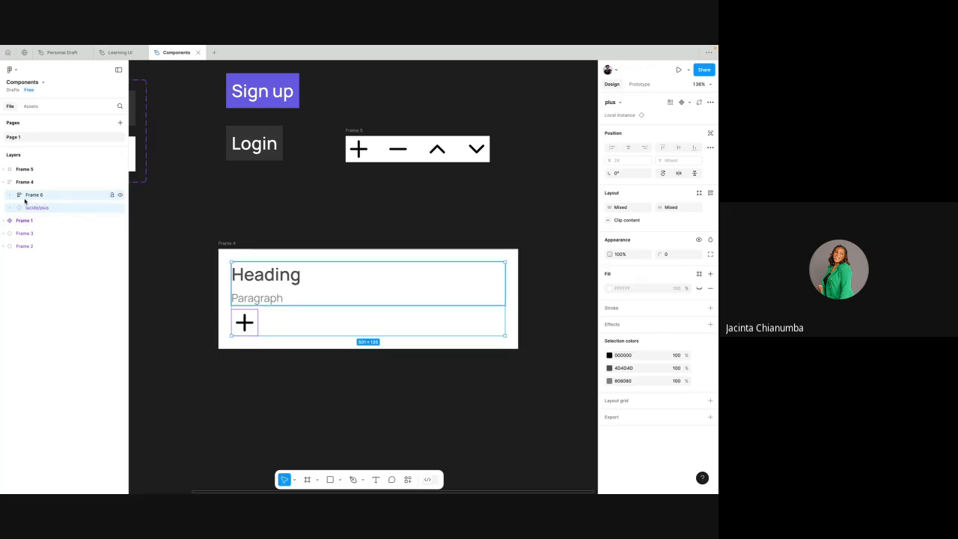
{"action": "left_click", "coordinate": [9, 196]}
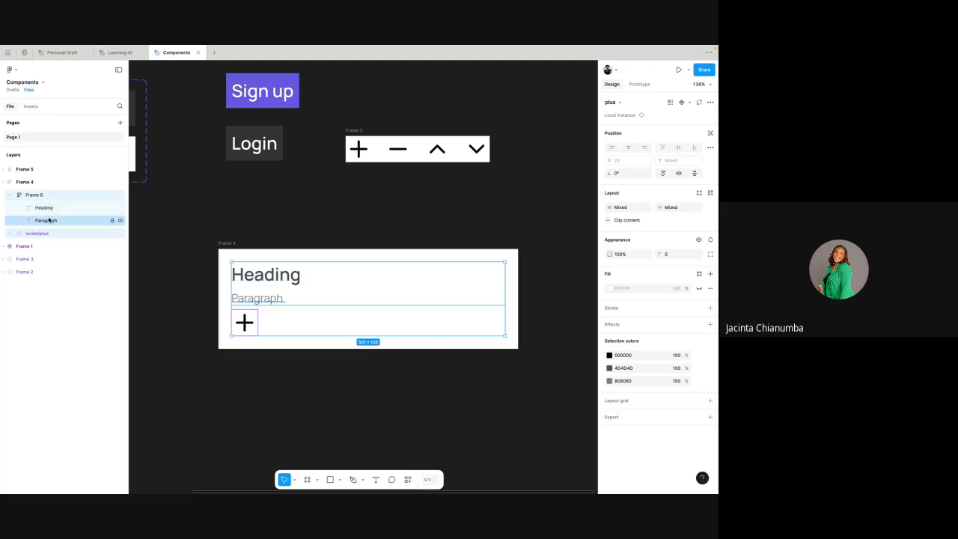
- Wrap the nested text frame and the plus instance together in a new auto layout frame inside Frame 4
{"action": "left_click", "coordinate": [45, 198]}
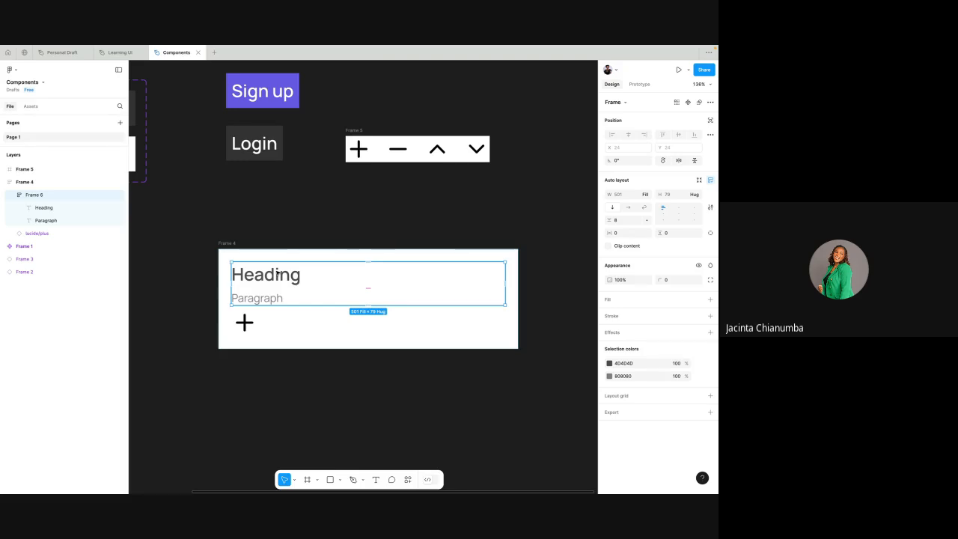
{"action": "left_click", "coordinate": [63, 233], "text": "shift"}
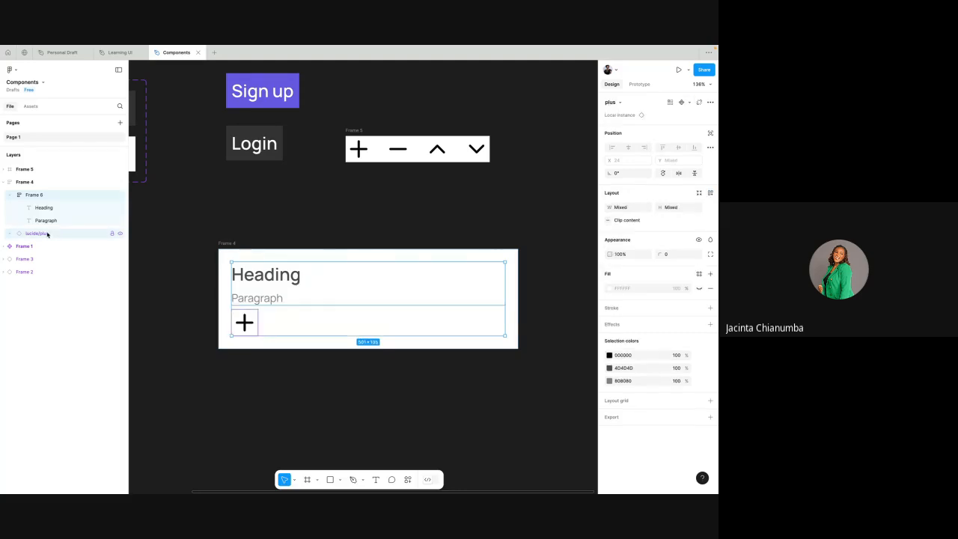
{"action": "left_click", "coordinate": [9, 194]}
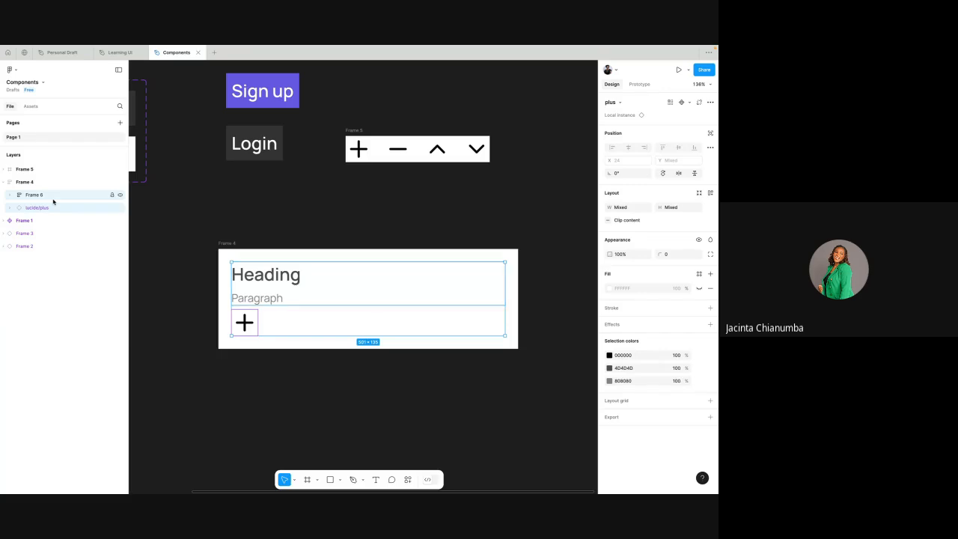
{"action": "key", "text": "shift+a"}
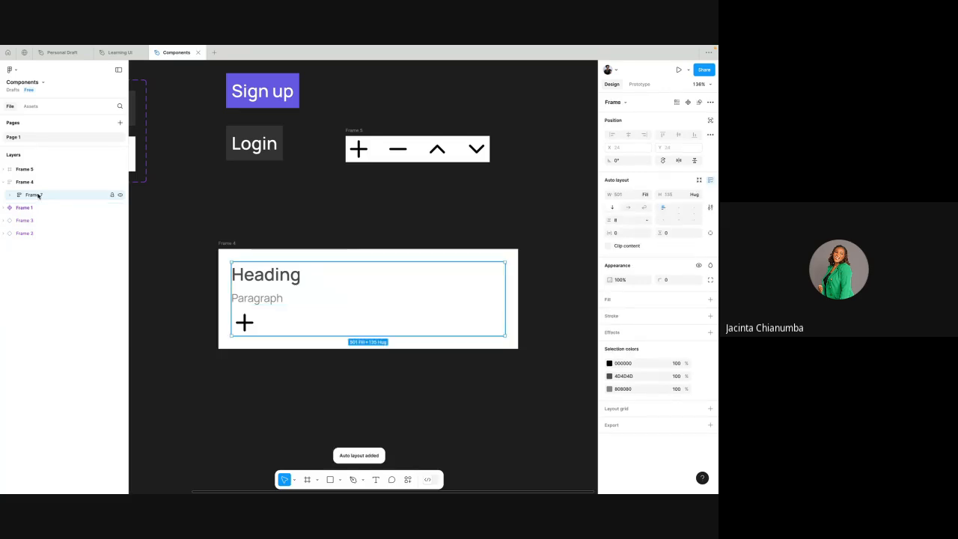
- Set the new wrapper frame's flow to horizontal, comparing it with vertical, and align its contents left and vertically centred
{"action": "left_click", "coordinate": [627, 208]}
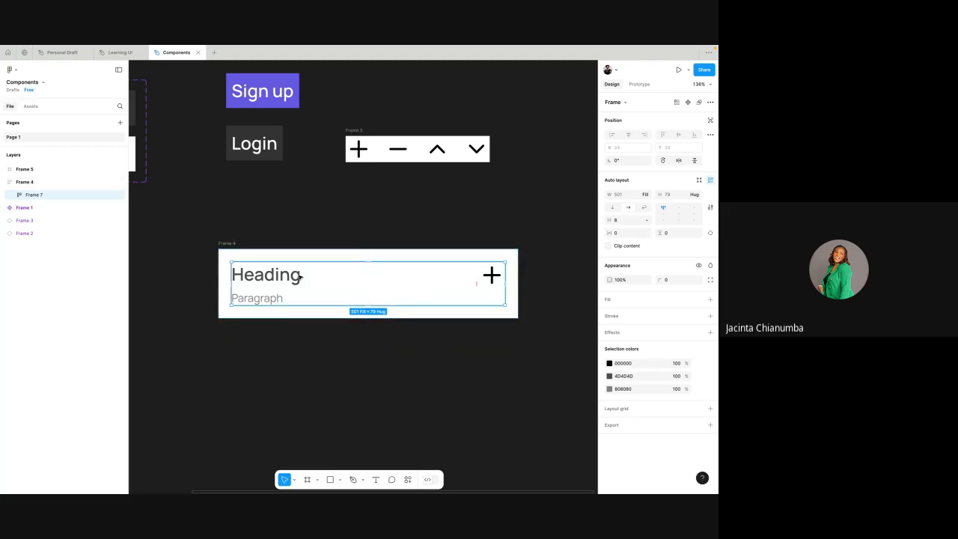
{"action": "scroll", "coordinate": [300, 276], "scroll_direction": "down", "scroll_amount": 1}
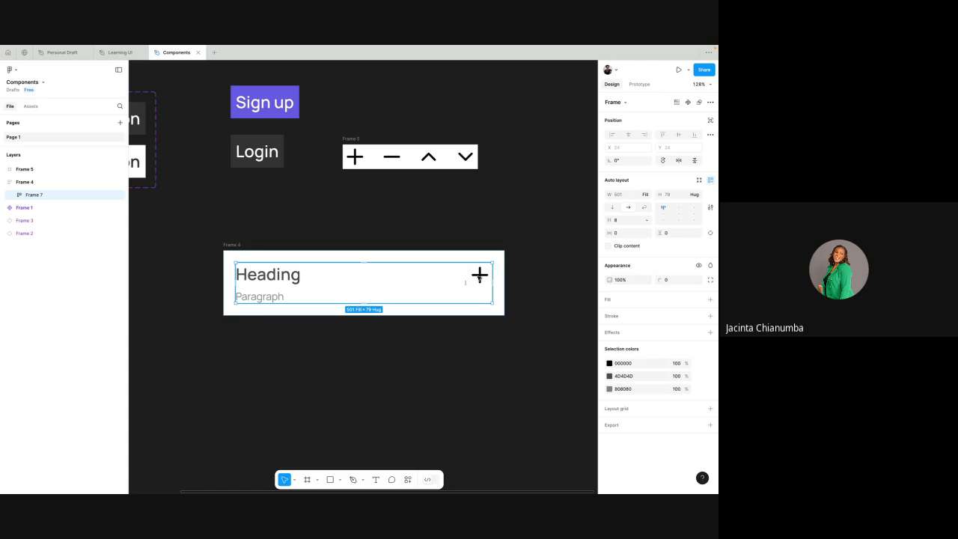
{"action": "left_click", "coordinate": [612, 209]}
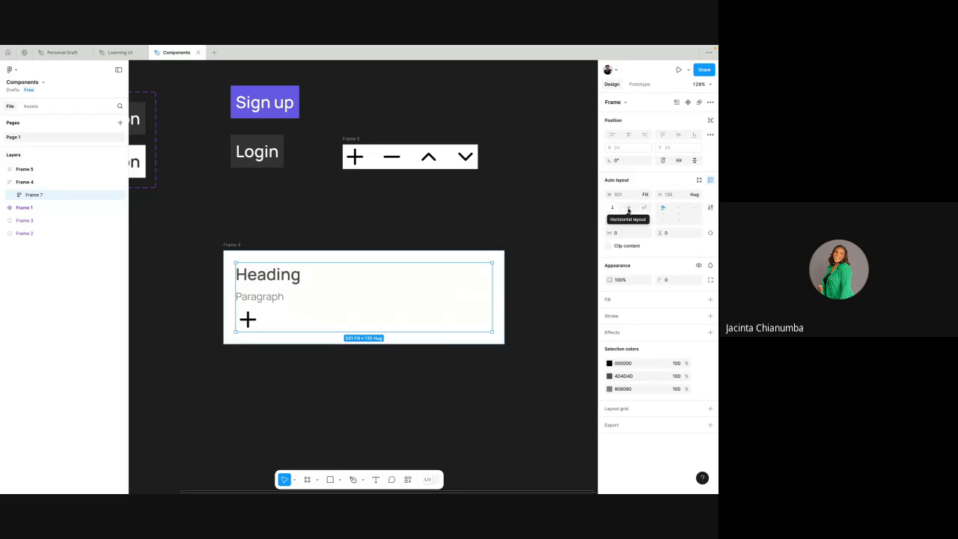
{"action": "left_click", "coordinate": [628, 208]}
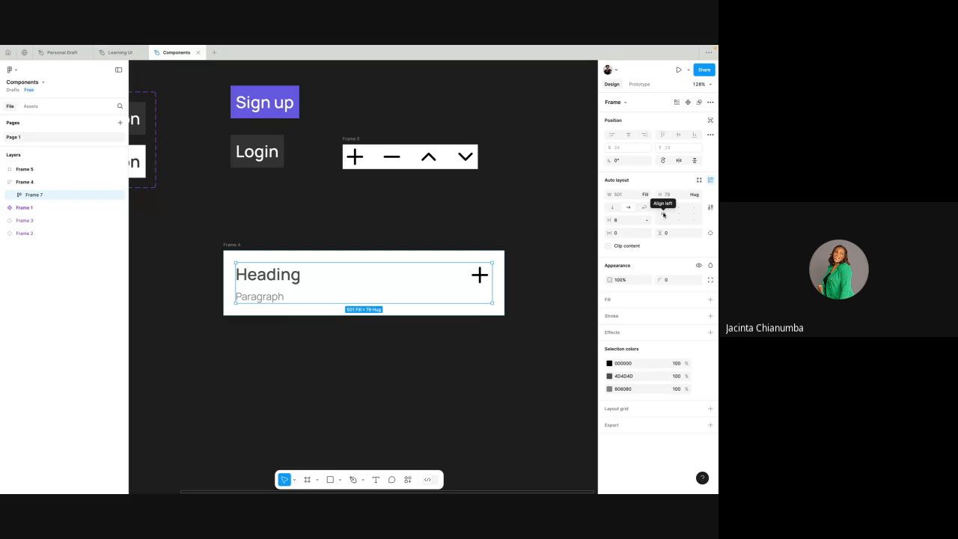
{"action": "left_click", "coordinate": [663, 215]}
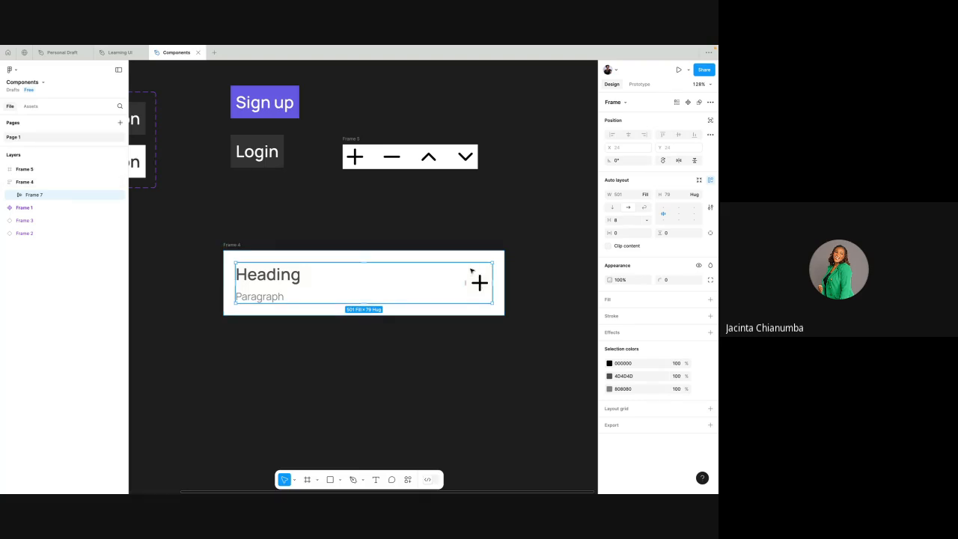
- Inspect the auto layout settings of the nested text frame, Frame 4 and the horizontal wrapper frame
{"action": "left_click", "coordinate": [296, 278]}
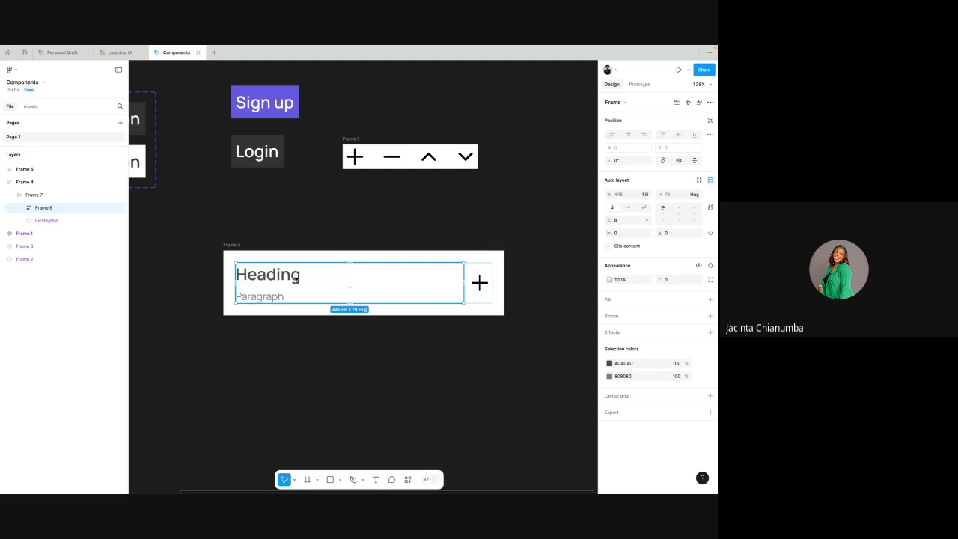
{"action": "left_click", "coordinate": [292, 230]}
{"action": "left_click", "coordinate": [240, 244]}
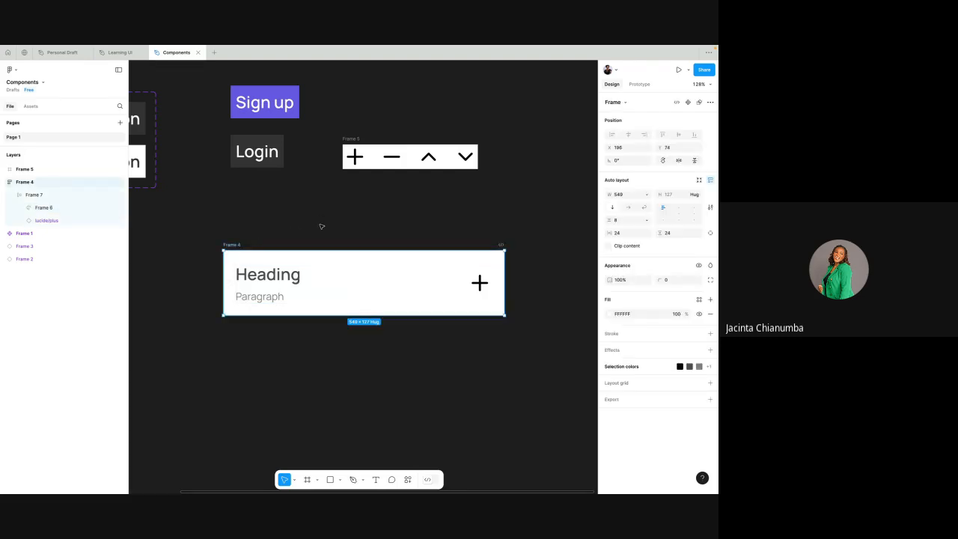
{"action": "scroll", "coordinate": [341, 223], "scroll_direction": "down", "scroll_amount": 3}
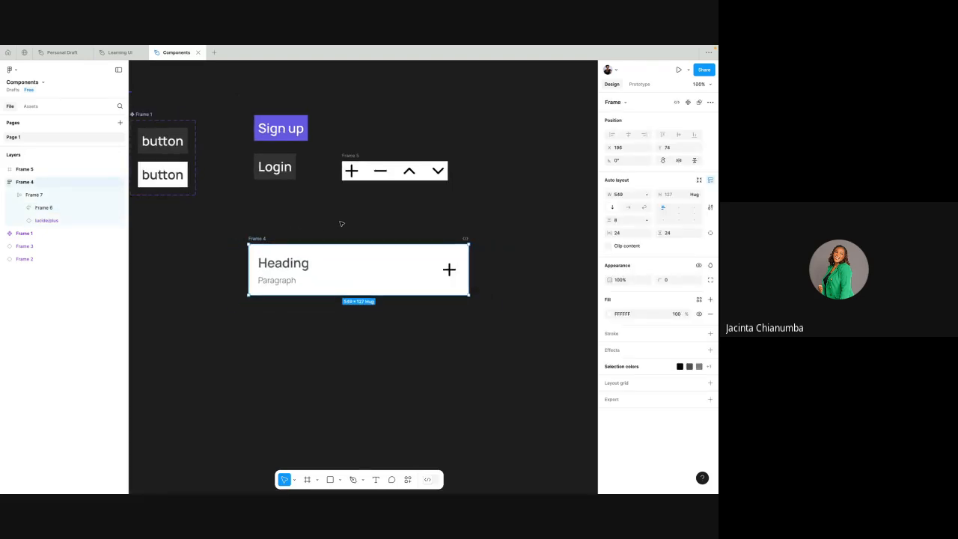
{"action": "left_click", "coordinate": [303, 266]}
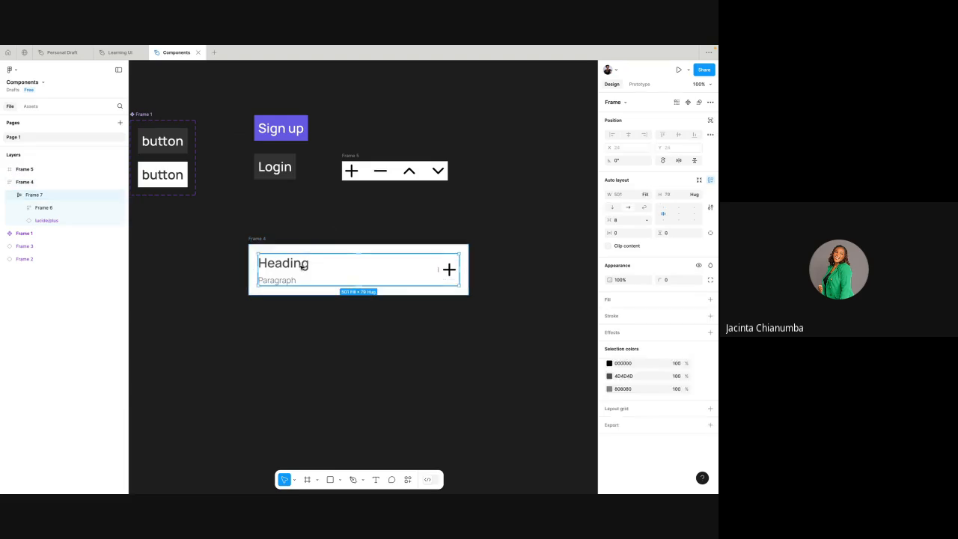
- Rename the horizontal wrapper frame as row and its parent Frame 4 as Card
{"action": "scroll", "coordinate": [303, 266], "scroll_direction": "up", "scroll_amount": 3}
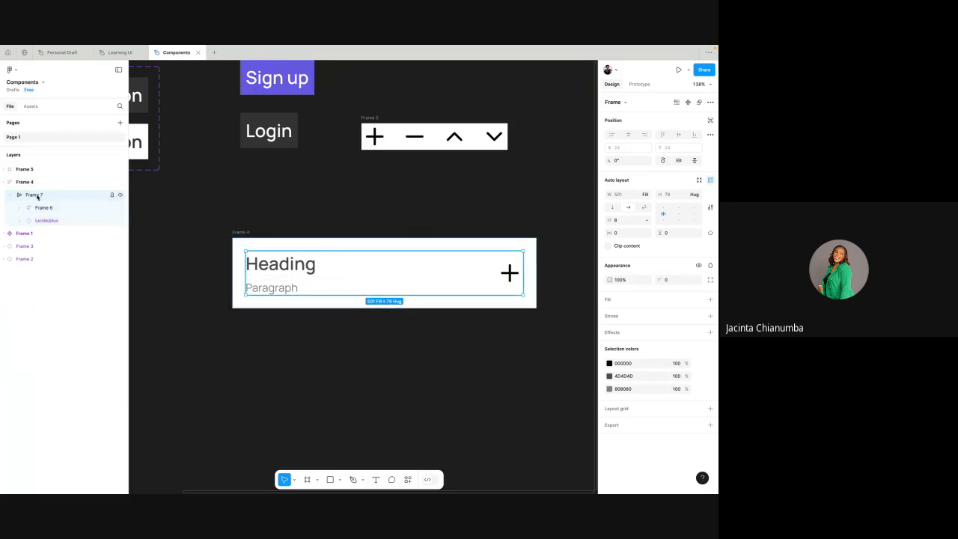
{"action": "double_click", "coordinate": [37, 196]}
{"action": "type", "text": "row"}
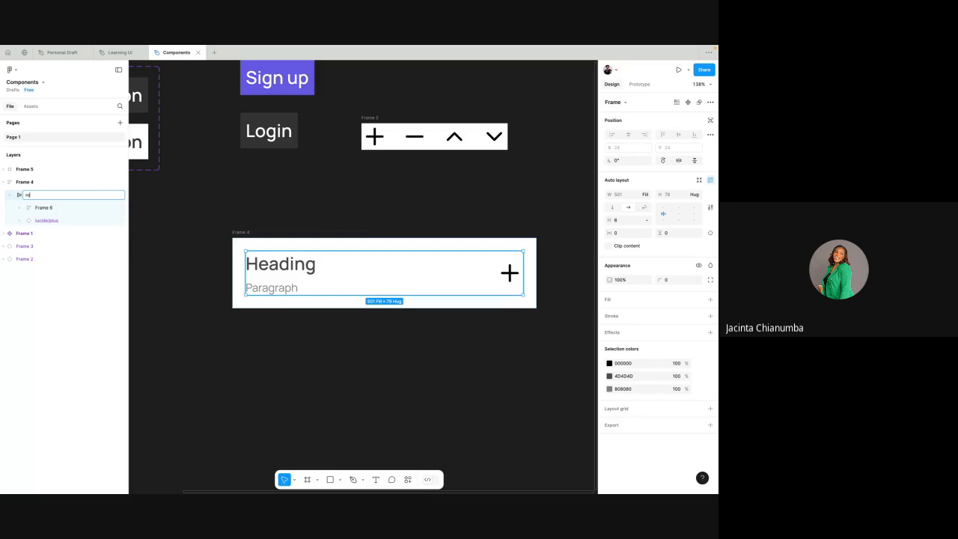
{"action": "left_click", "coordinate": [43, 182]}
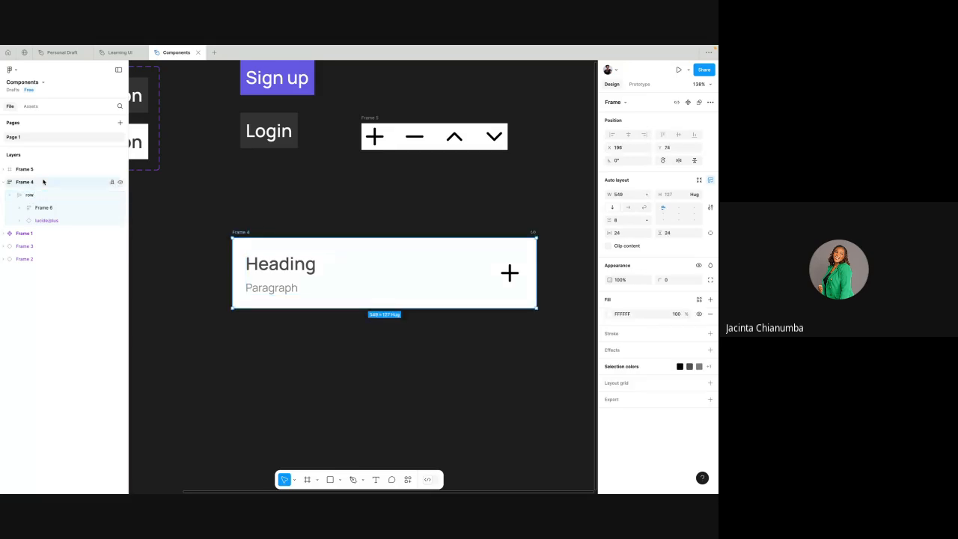
{"action": "double_click", "coordinate": [42, 182]}
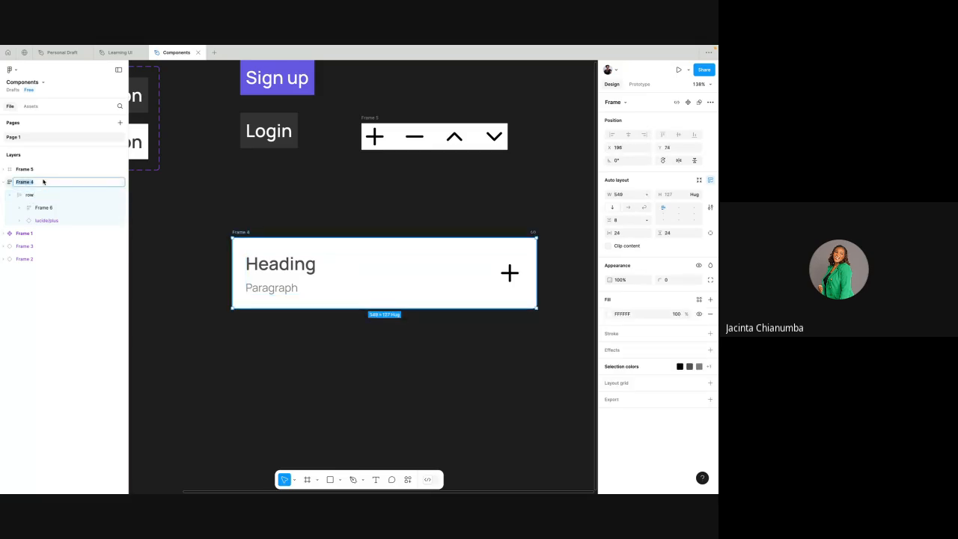
{"action": "type", "text": "Card"}
{"action": "left_click", "coordinate": [40, 195]}
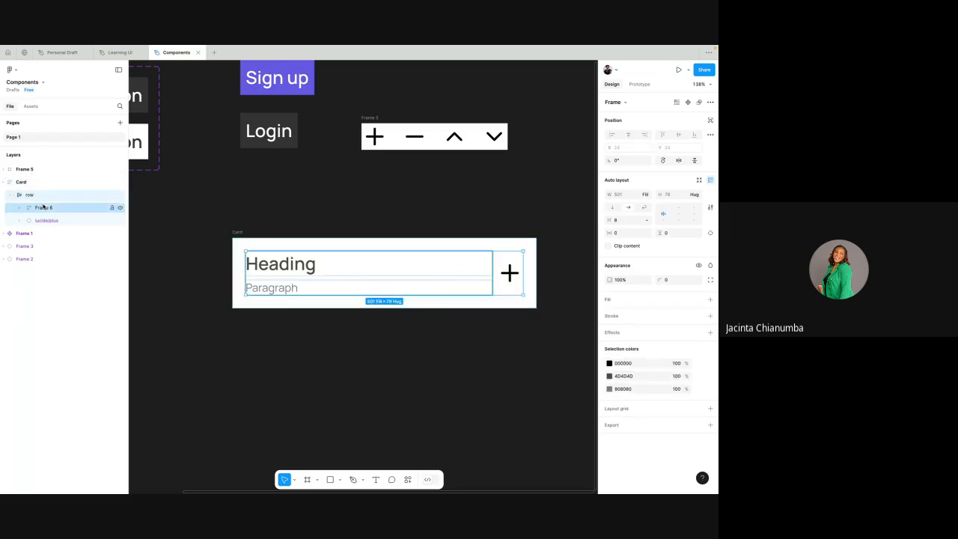
- Examine the Card's layer hierarchy, expanding and collapsing the row and its nested text frame beside the plus instance
{"action": "left_click", "coordinate": [56, 208]}
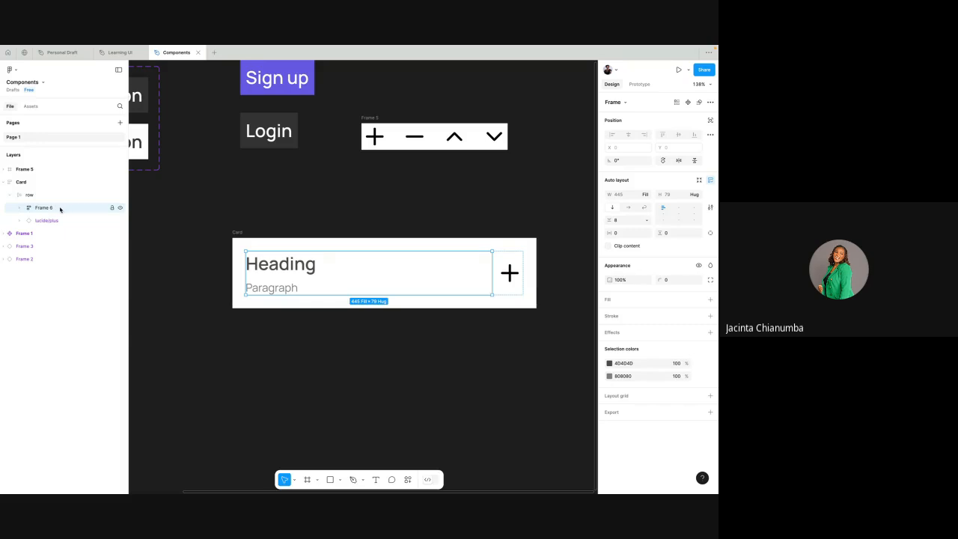
{"action": "left_click", "coordinate": [18, 210]}
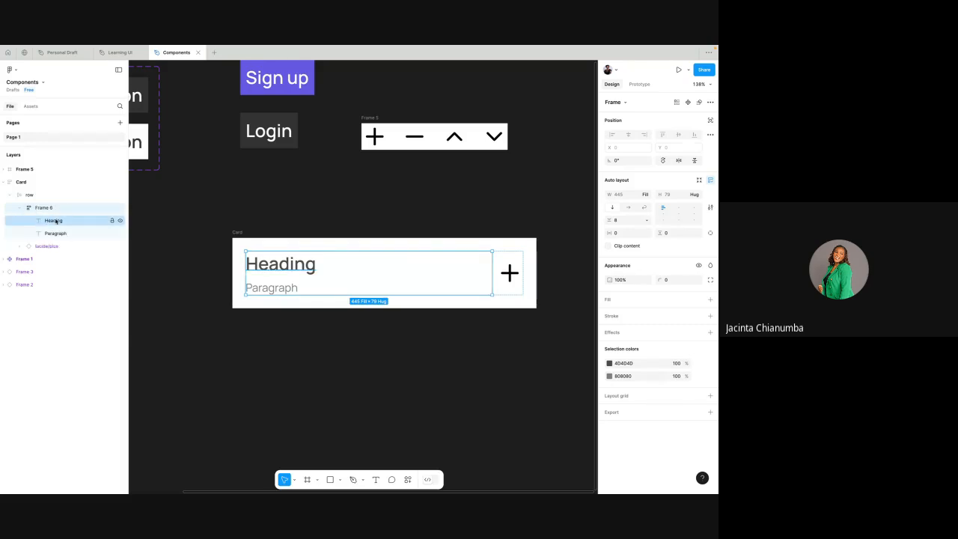
{"action": "left_click", "coordinate": [55, 220]}
{"action": "left_click", "coordinate": [58, 234]}
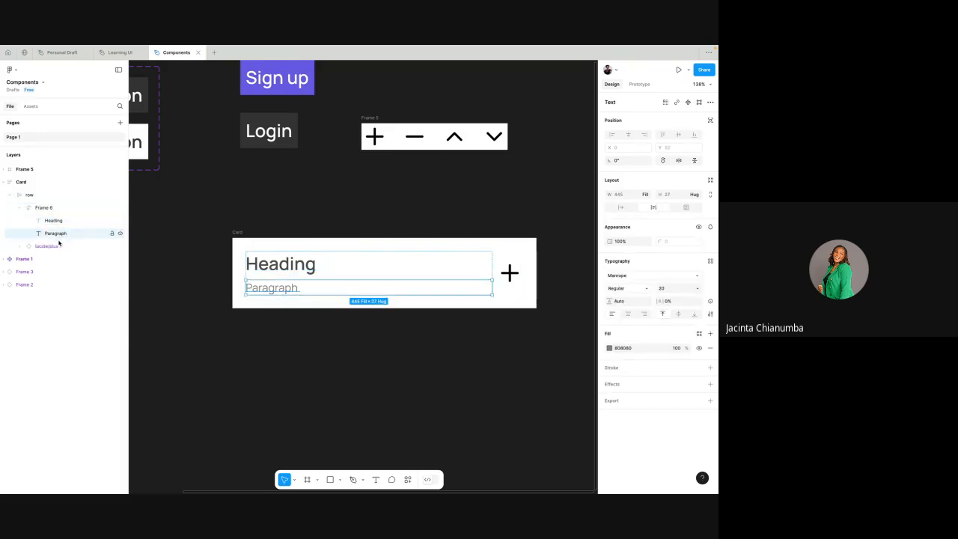
{"action": "left_click", "coordinate": [52, 246]}
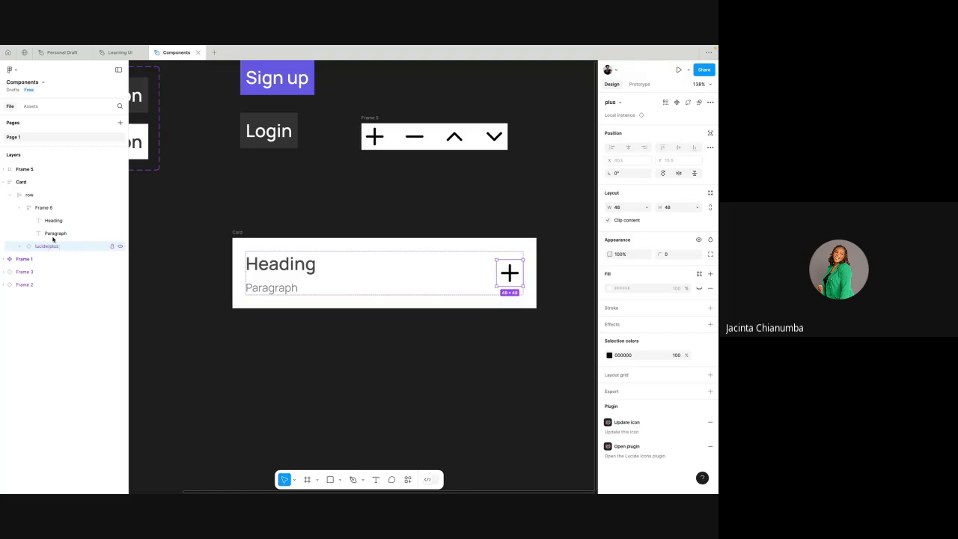
{"action": "left_click", "coordinate": [21, 207]}
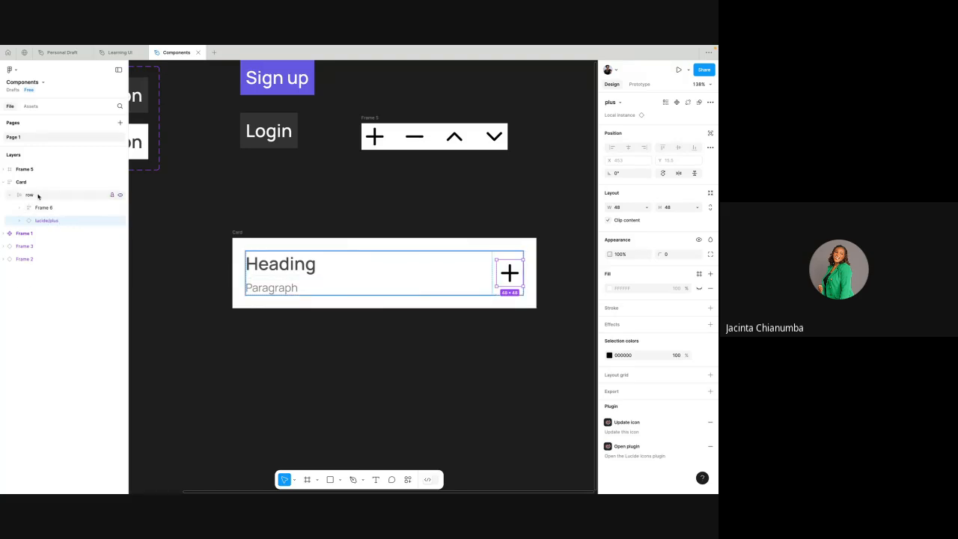
{"action": "left_click", "coordinate": [34, 196]}
{"action": "left_click", "coordinate": [9, 196]}
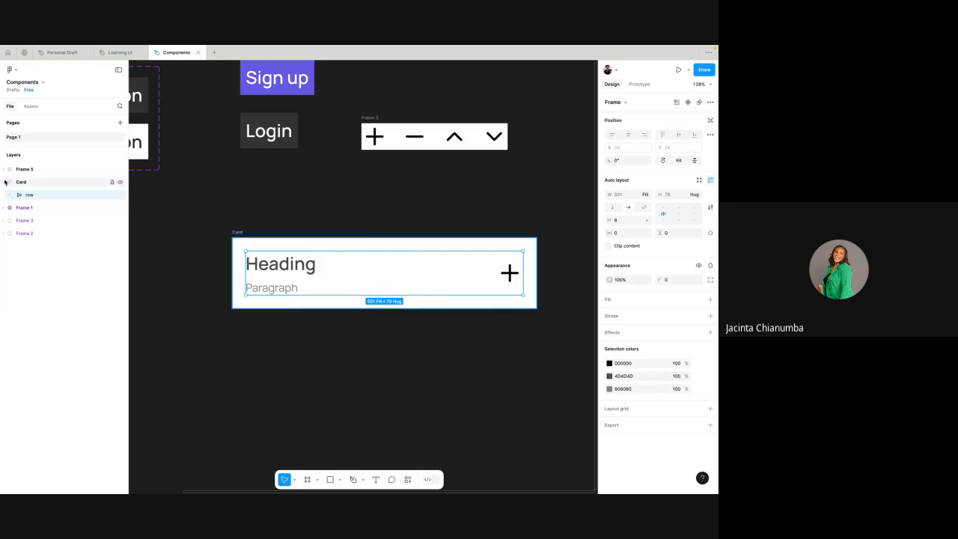
{"action": "left_click", "coordinate": [10, 195]}
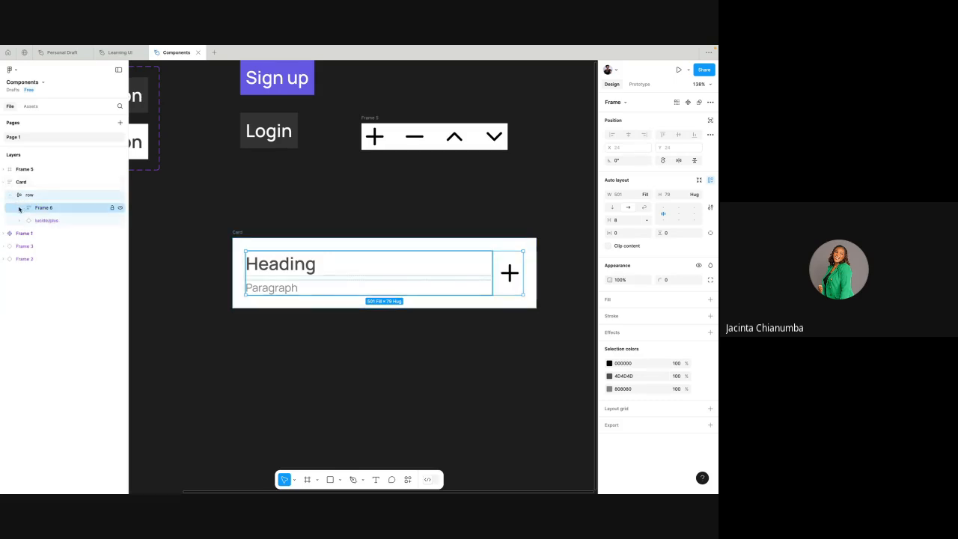
{"action": "left_click", "coordinate": [20, 207]}
{"action": "left_click", "coordinate": [20, 208]}
{"action": "left_click", "coordinate": [9, 195]}
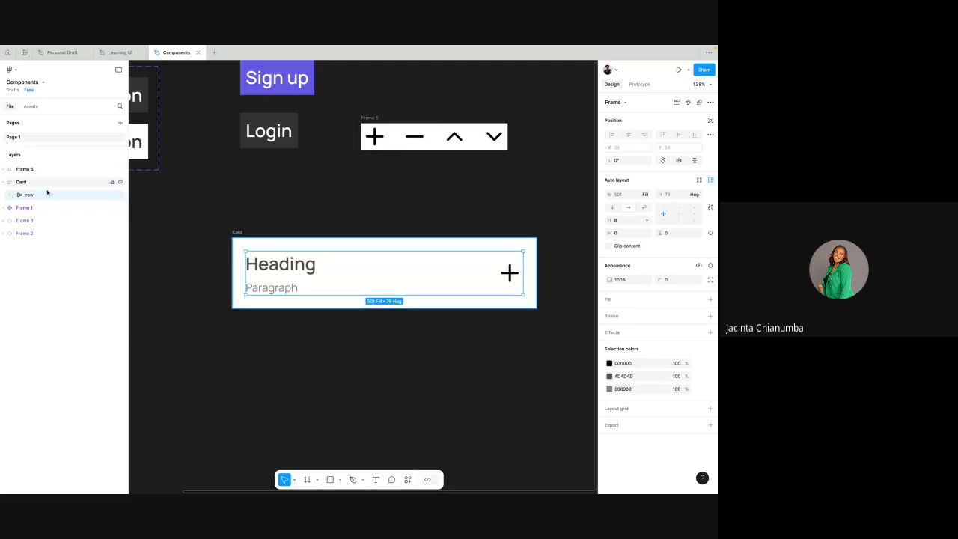
- Move the purple Sign up button instance into the Card, beneath the heading and paragraph row
{"action": "scroll", "coordinate": [240, 186], "scroll_direction": "down", "scroll_amount": 3}
{"action": "scroll", "coordinate": [240, 186], "scroll_direction": "left", "scroll_amount": 3}
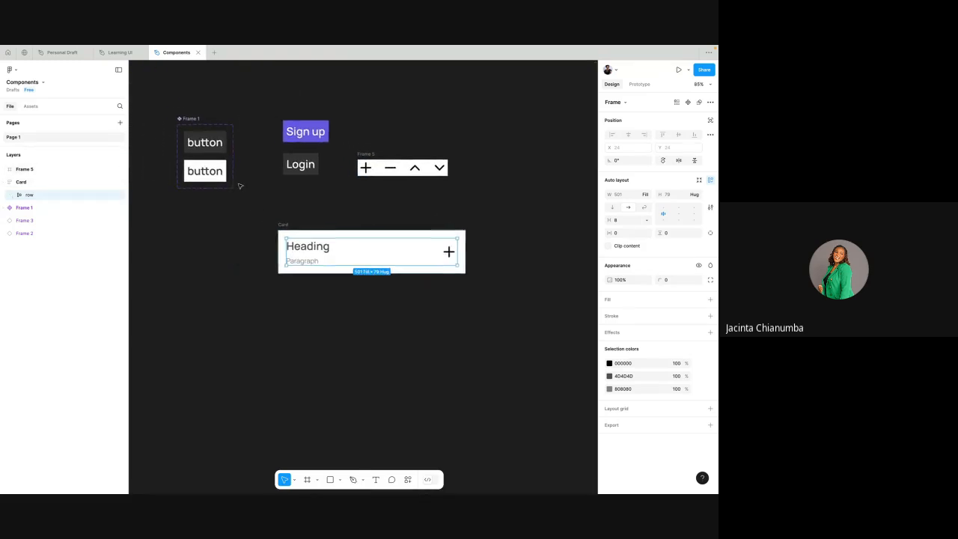
{"action": "left_click", "coordinate": [317, 131]}
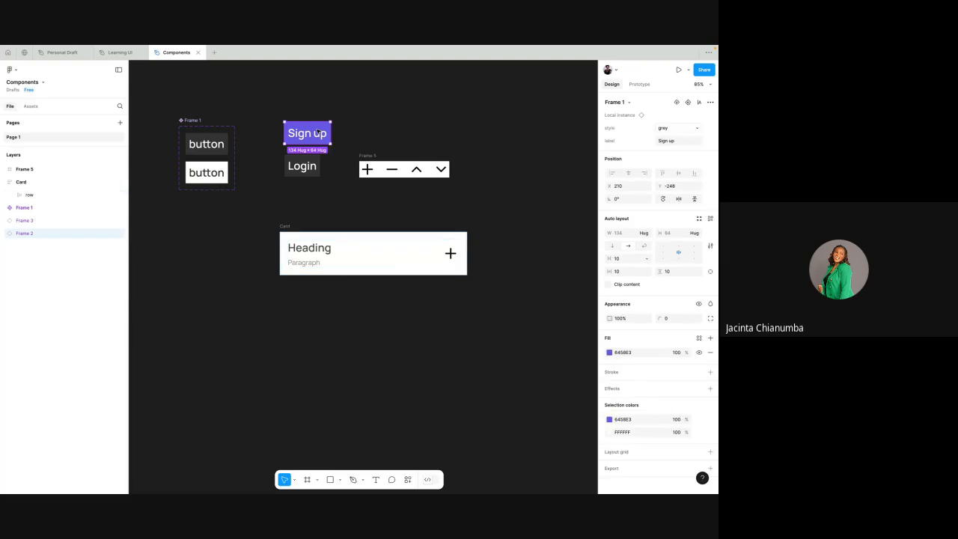
{"action": "left_click_drag", "start_coordinate": [322, 132], "coordinate": [316, 266]}
{"action": "scroll", "coordinate": [315, 266], "scroll_direction": "up", "scroll_amount": 1}
{"action": "scroll", "coordinate": [316, 266], "scroll_direction": "up", "scroll_amount": 2}
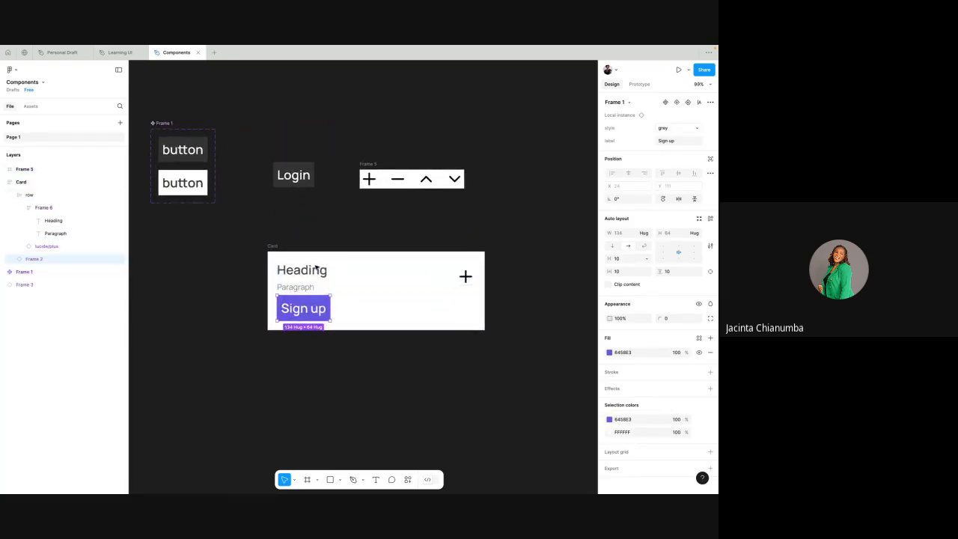
- Move the Login button instance into the Card, directly beneath the Sign up button
{"action": "left_click", "coordinate": [303, 175]}
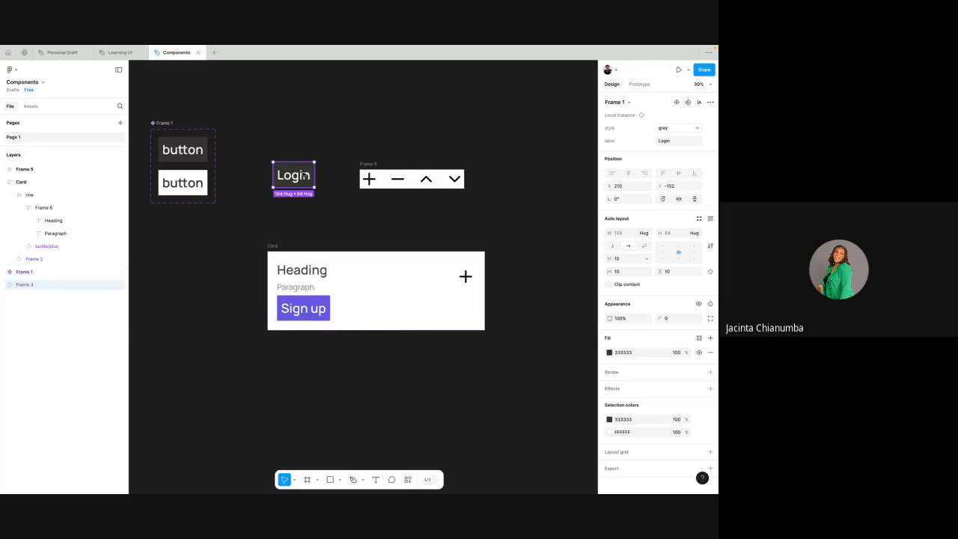
{"action": "left_click_drag", "start_coordinate": [304, 176], "coordinate": [360, 318]}
{"action": "scroll", "coordinate": [295, 312], "scroll_direction": "up", "scroll_amount": 5}
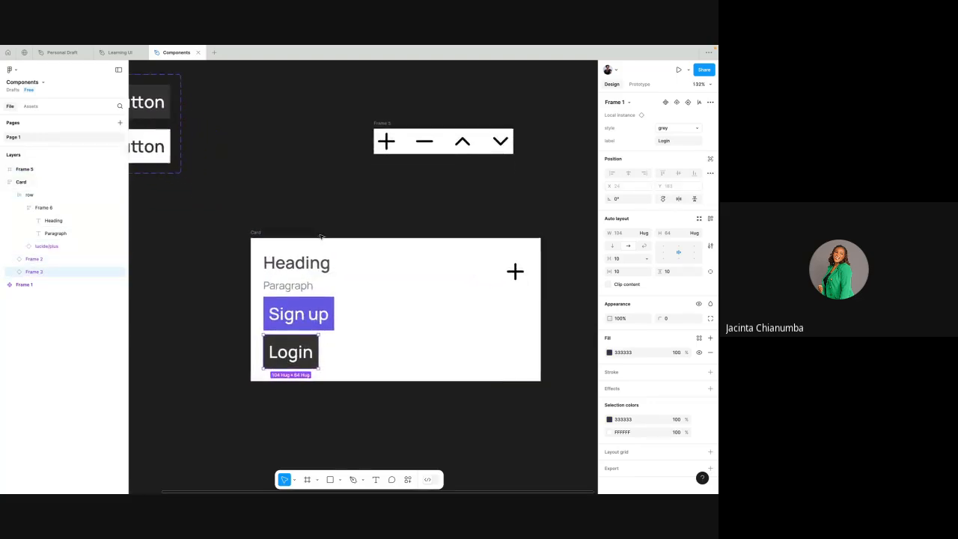
- Inspect the Card's three direct children: the heading row, the Sign up button and the Login button
{"action": "left_click", "coordinate": [305, 303]}
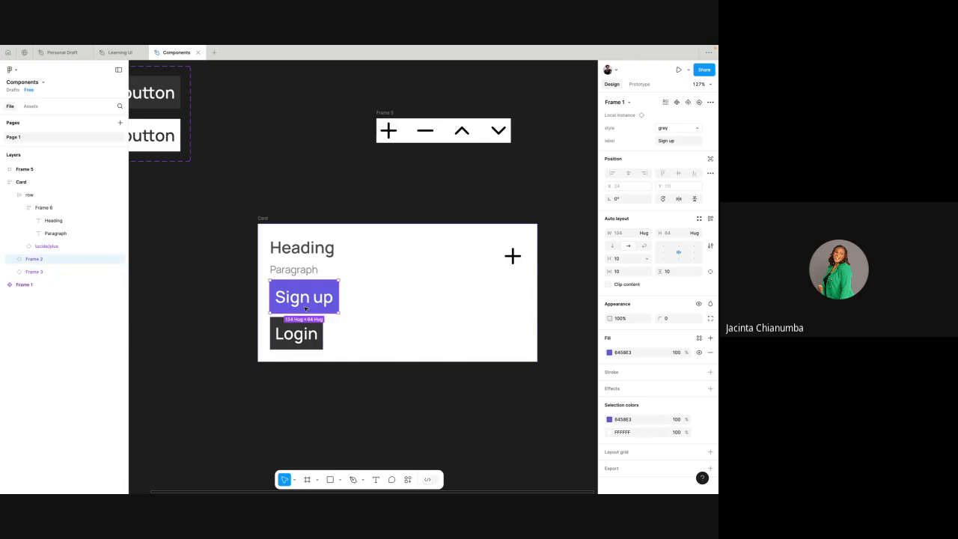
{"action": "left_click", "coordinate": [298, 339]}
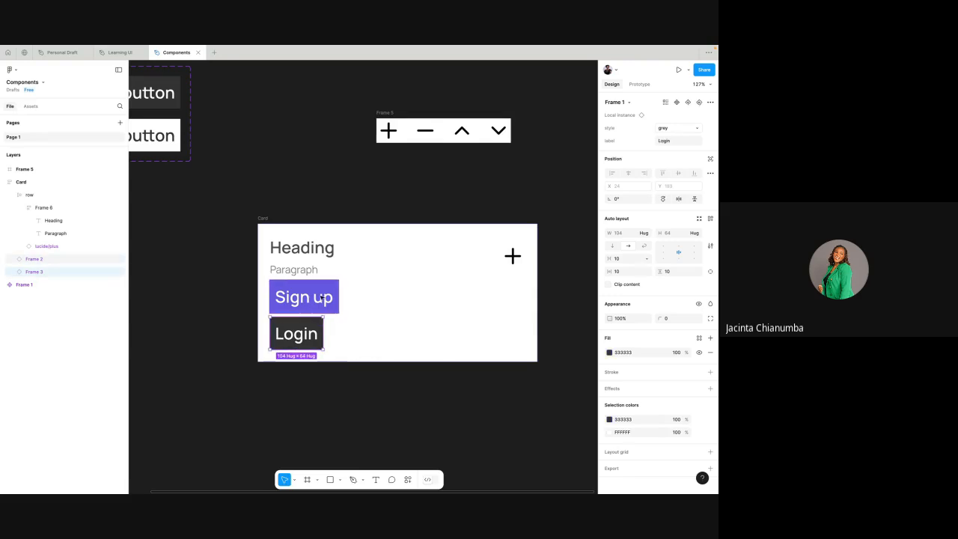
{"action": "left_click", "coordinate": [312, 252]}
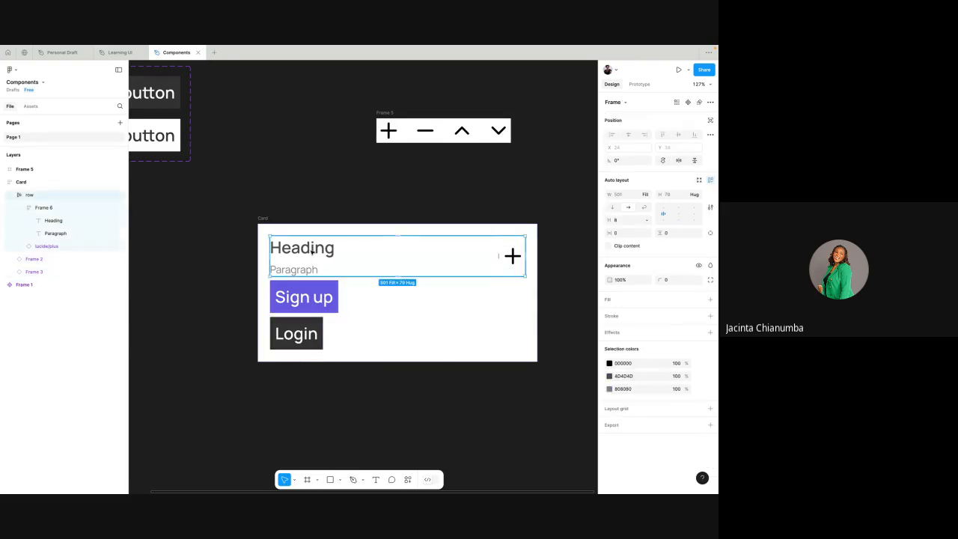
{"action": "left_click", "coordinate": [308, 303]}
{"action": "left_click", "coordinate": [305, 335]}
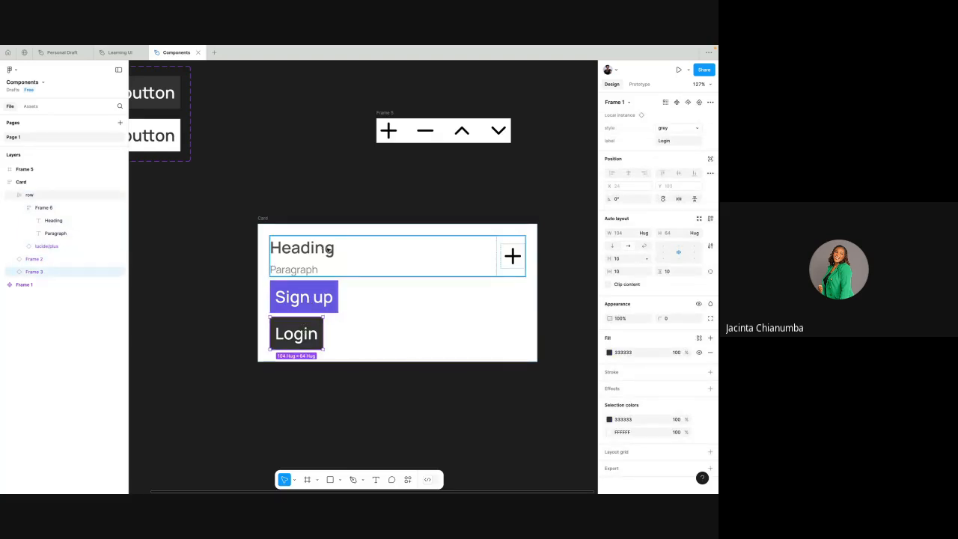
- Rename both the Sign up and Login instance layers inside the Card as button
{"action": "left_click", "coordinate": [302, 248]}
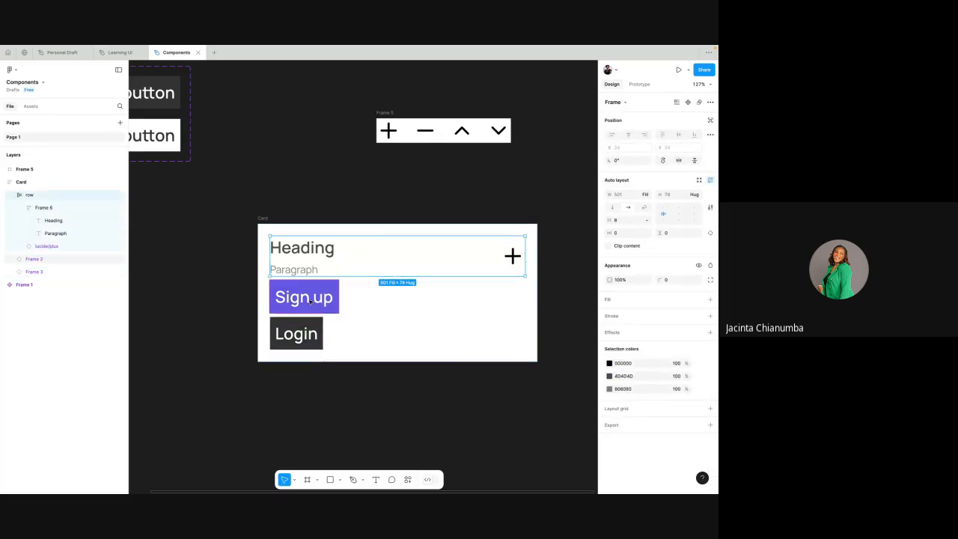
{"action": "left_click", "coordinate": [309, 299]}
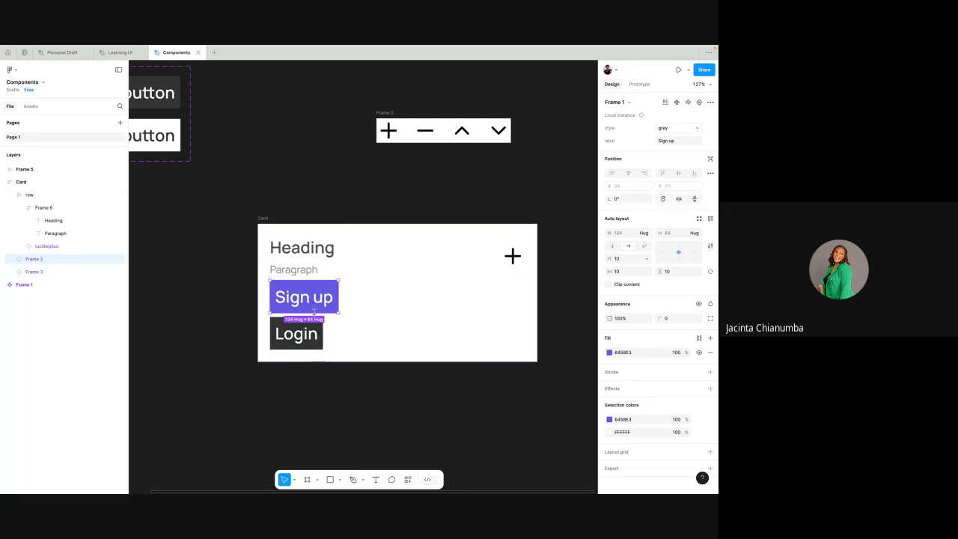
{"action": "left_click", "coordinate": [297, 334]}
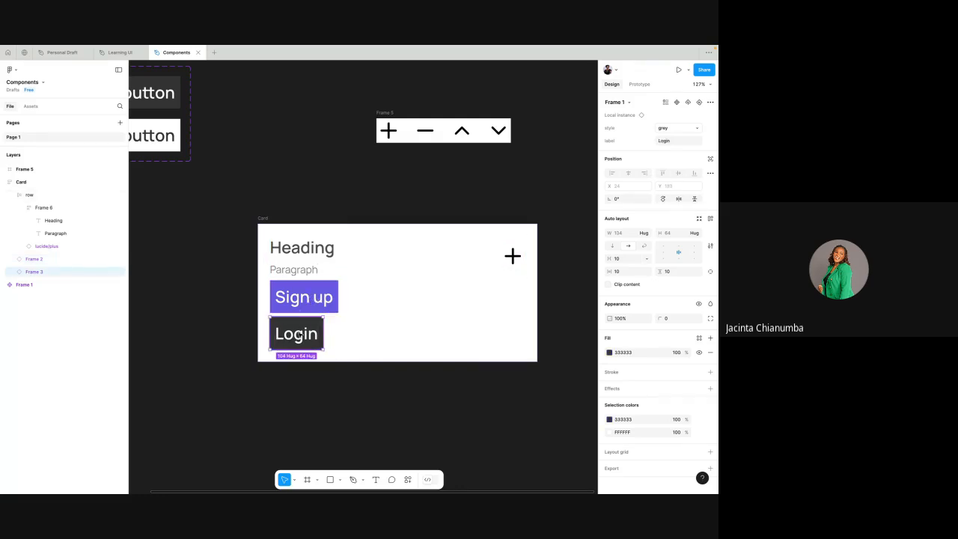
{"action": "left_click", "coordinate": [319, 297]}
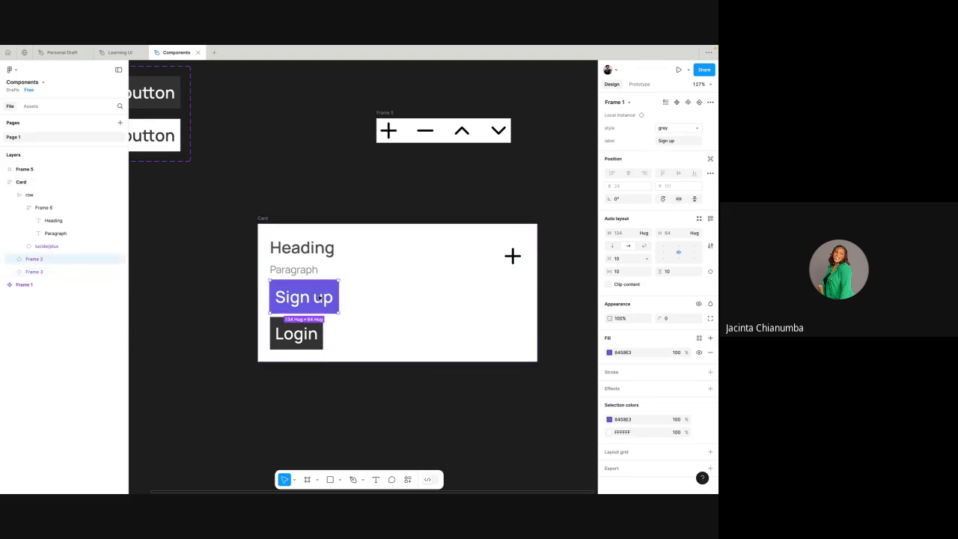
{"action": "double_click", "coordinate": [37, 259]}
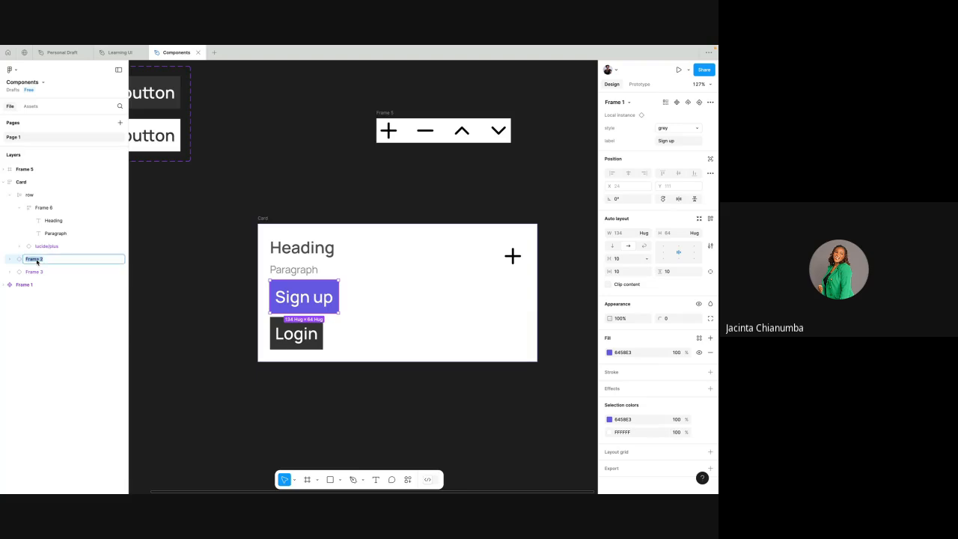
{"action": "type", "text": "Si"}
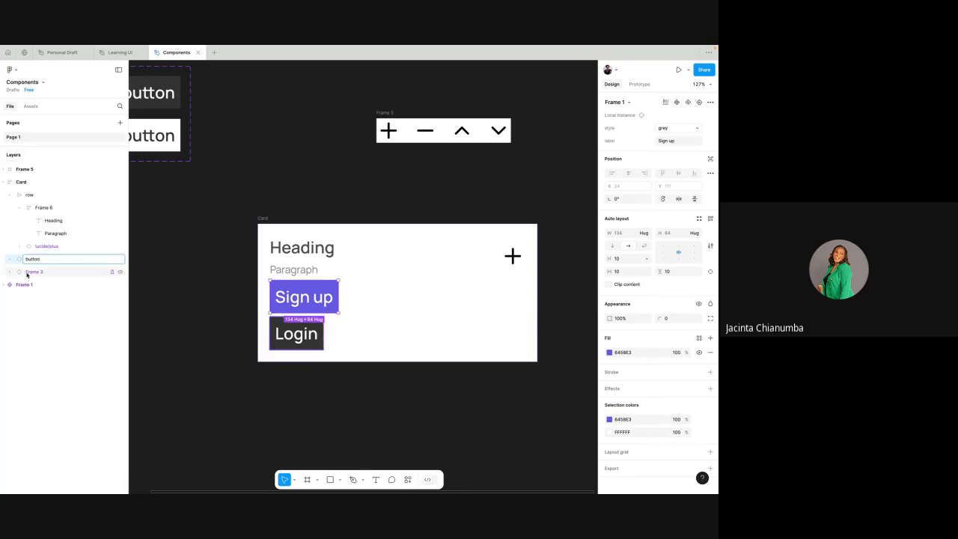
{"action": "double_click", "coordinate": [35, 274]}
{"action": "type", "text": "button"}
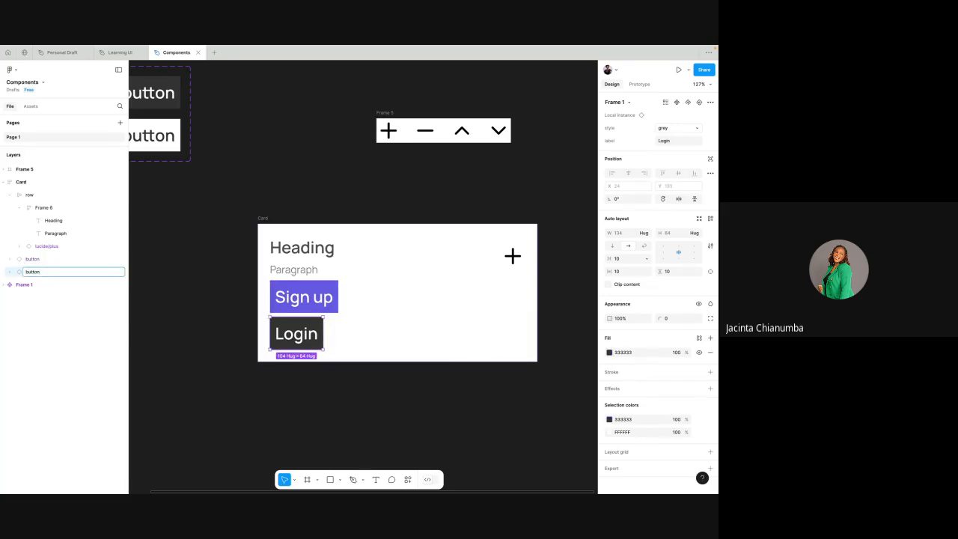
- Wrap the Sign up and Login buttons together in an auto layout frame and set its direction to horizontal
{"action": "left_click", "coordinate": [47, 259]}
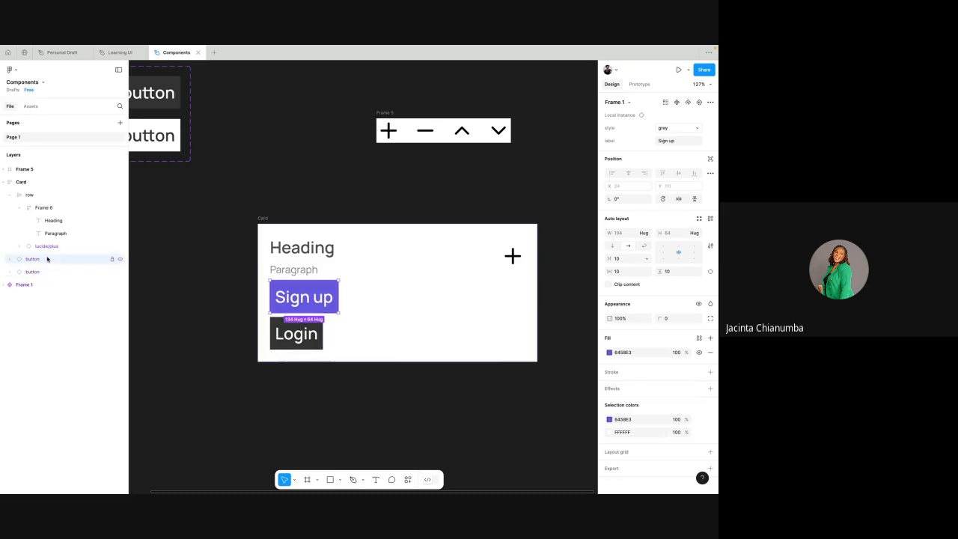
{"action": "left_click", "coordinate": [54, 274], "text": "shift"}
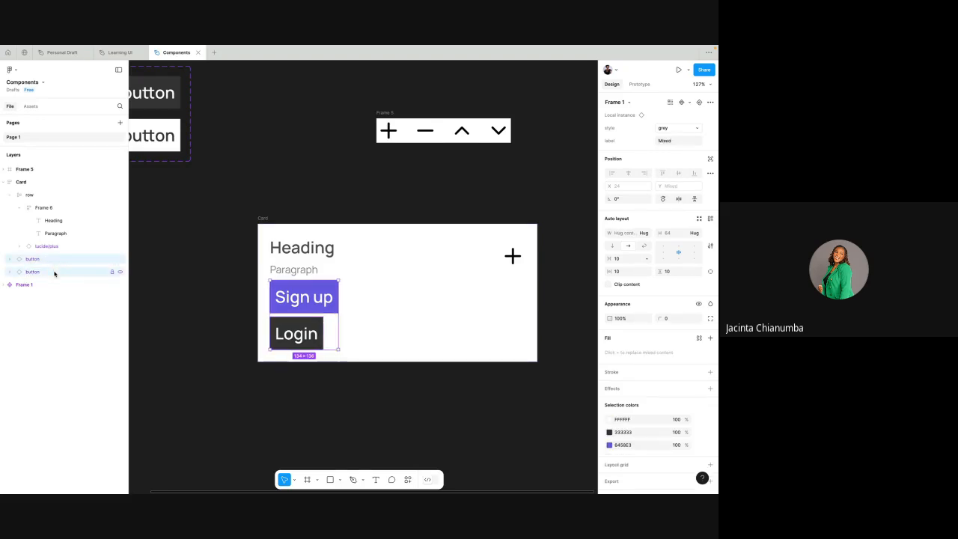
{"action": "right_click", "coordinate": [318, 299]}
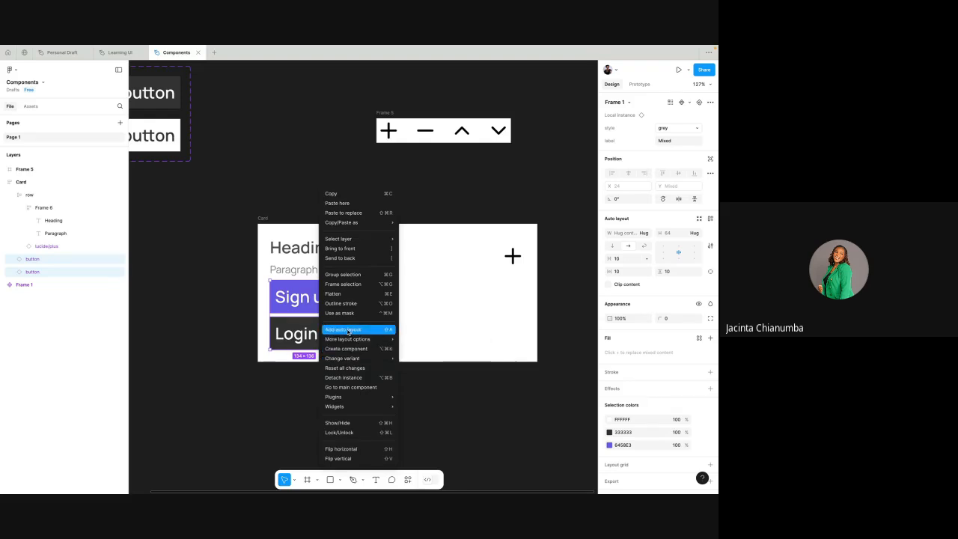
{"action": "left_click", "coordinate": [347, 330]}
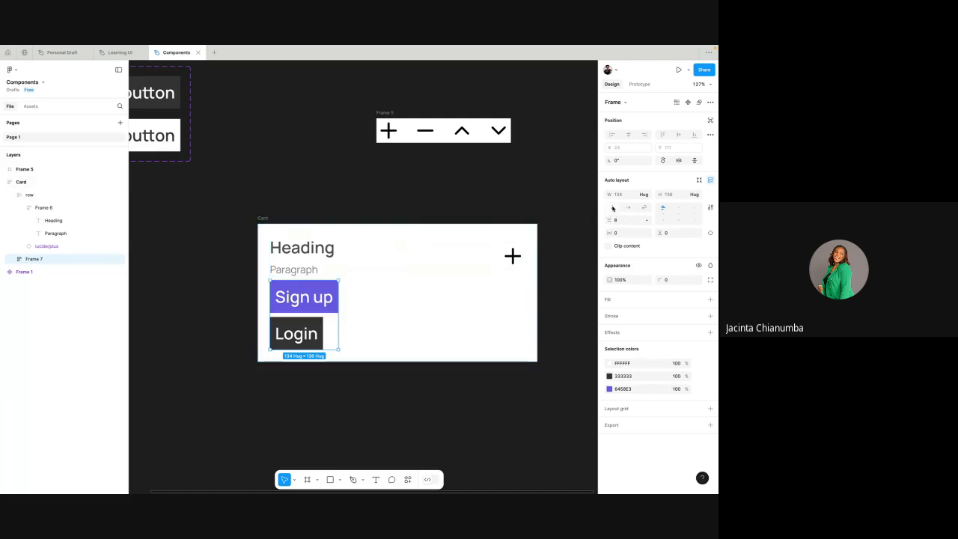
{"action": "left_click", "coordinate": [628, 208]}
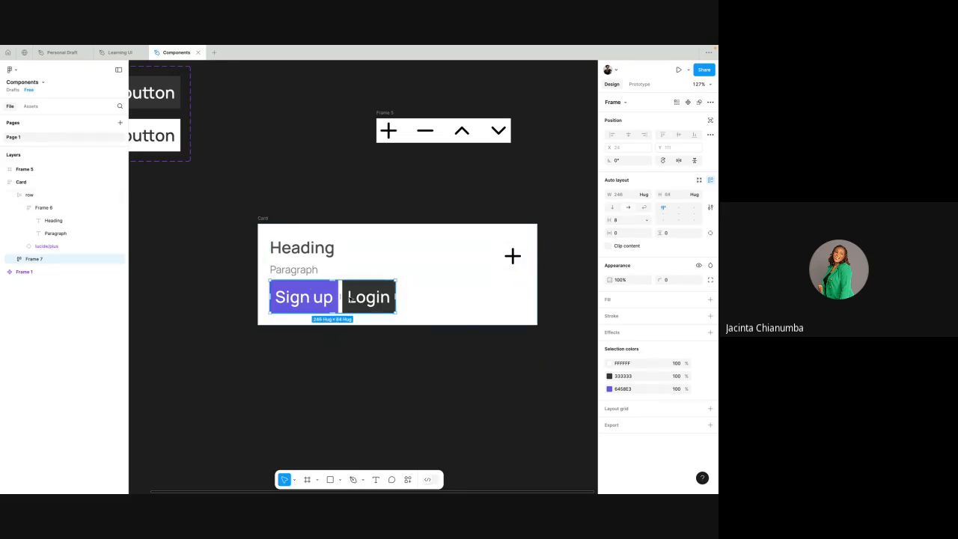
- Rename the auto layout frame around the two buttons as row
{"action": "double_click", "coordinate": [38, 259]}
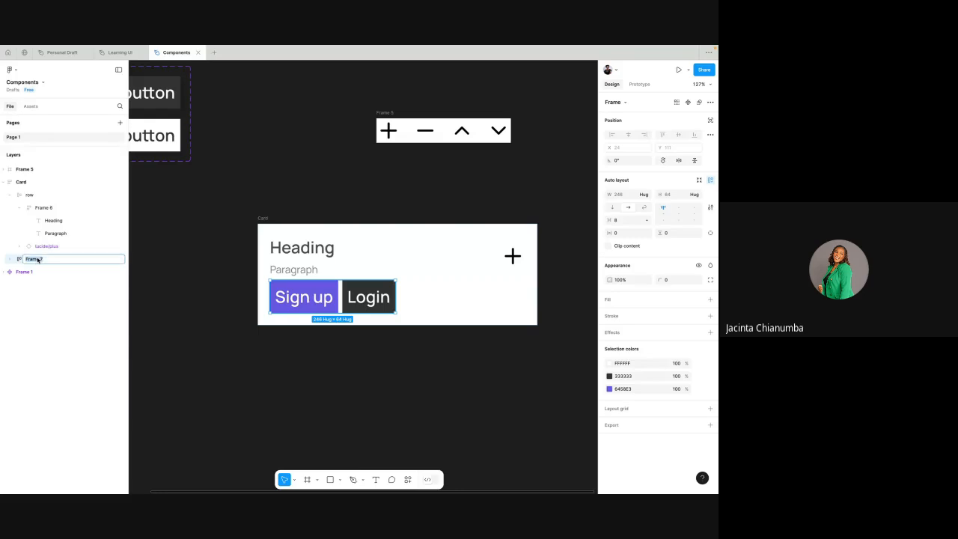
{"action": "type", "text": "row"}
{"action": "key", "text": "Return"}
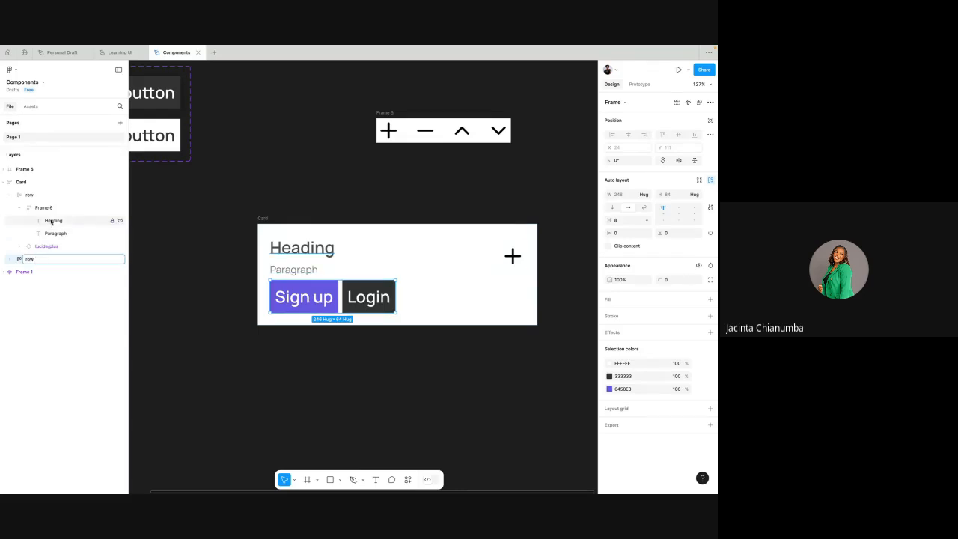
- Examine the Card's two rows in the layer hierarchy and the button instances nested in the second row
{"action": "left_click", "coordinate": [10, 195]}
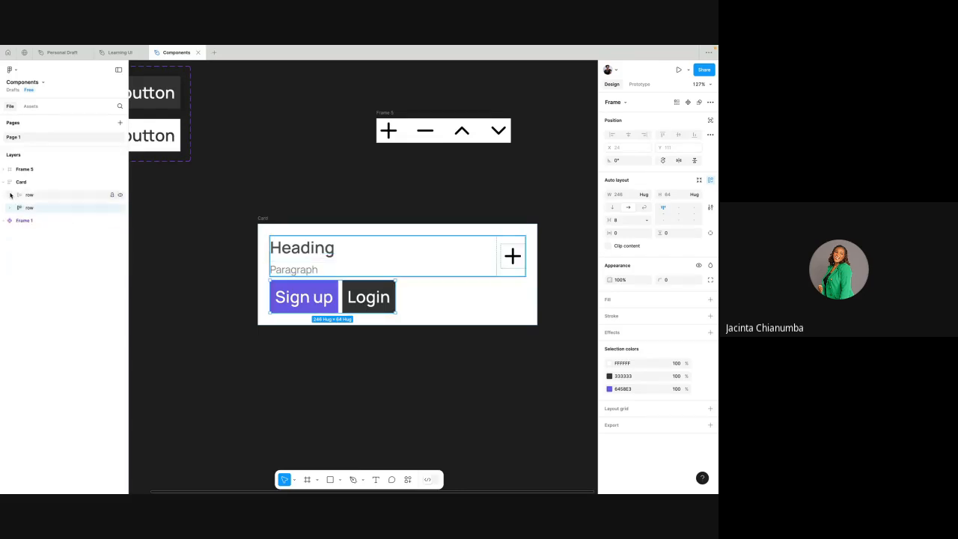
{"action": "left_click", "coordinate": [47, 195]}
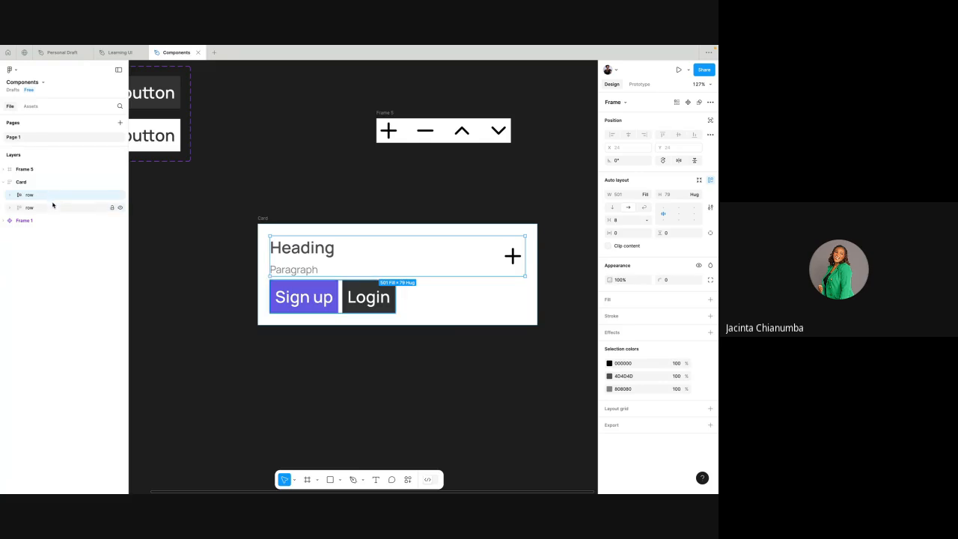
{"action": "left_click", "coordinate": [53, 207]}
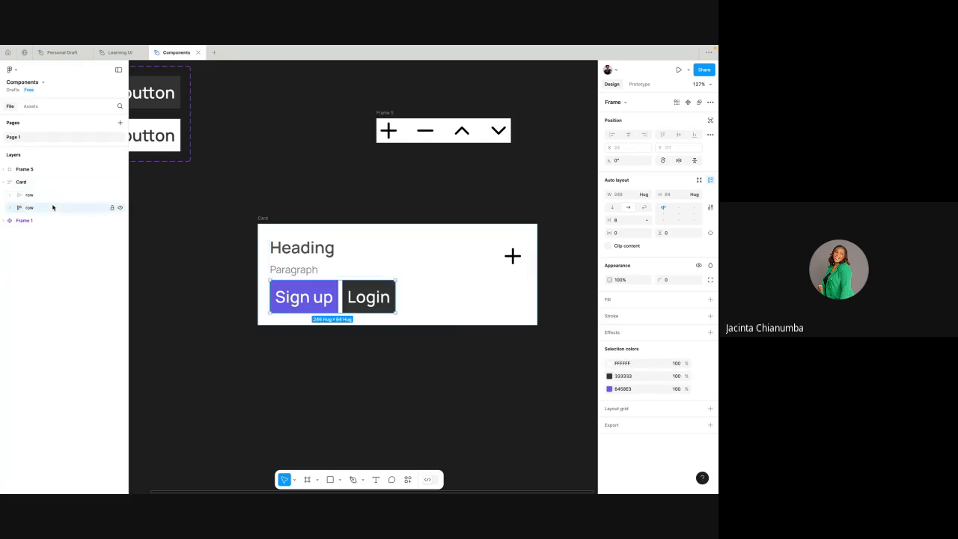
{"action": "left_click", "coordinate": [10, 209]}
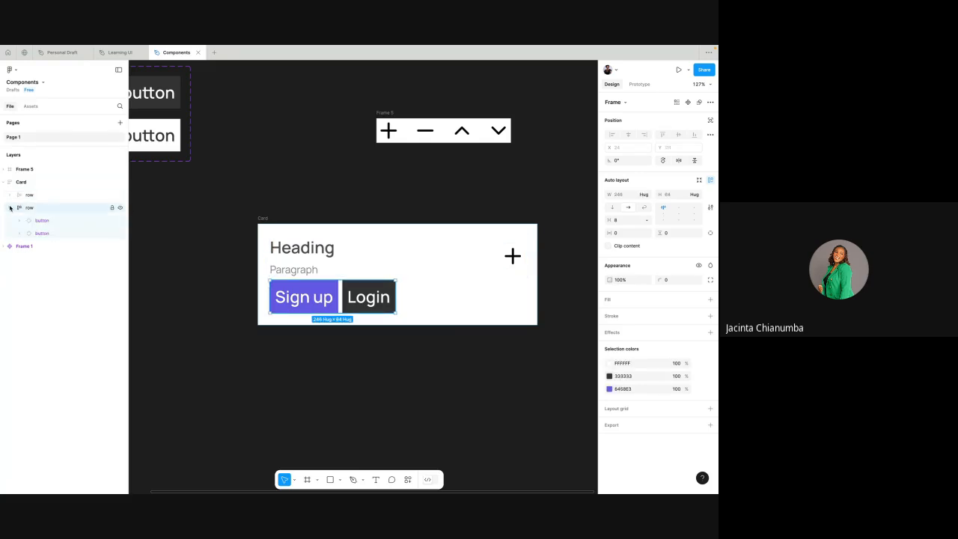
{"action": "left_click", "coordinate": [48, 219]}
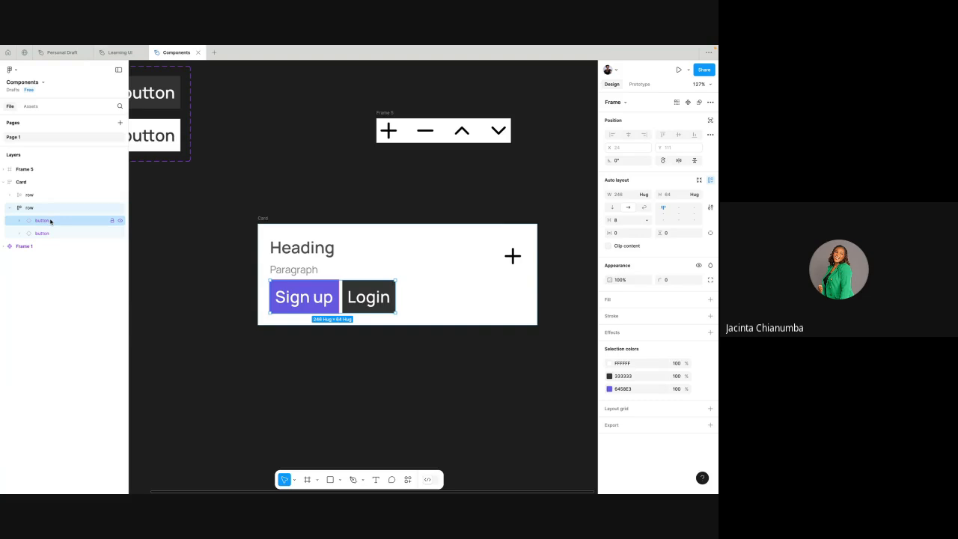
- Widen the Card to about 828 by stretching its right edge
{"action": "left_click", "coordinate": [35, 183]}
{"action": "scroll", "coordinate": [516, 251], "scroll_direction": "down", "scroll_amount": 3}
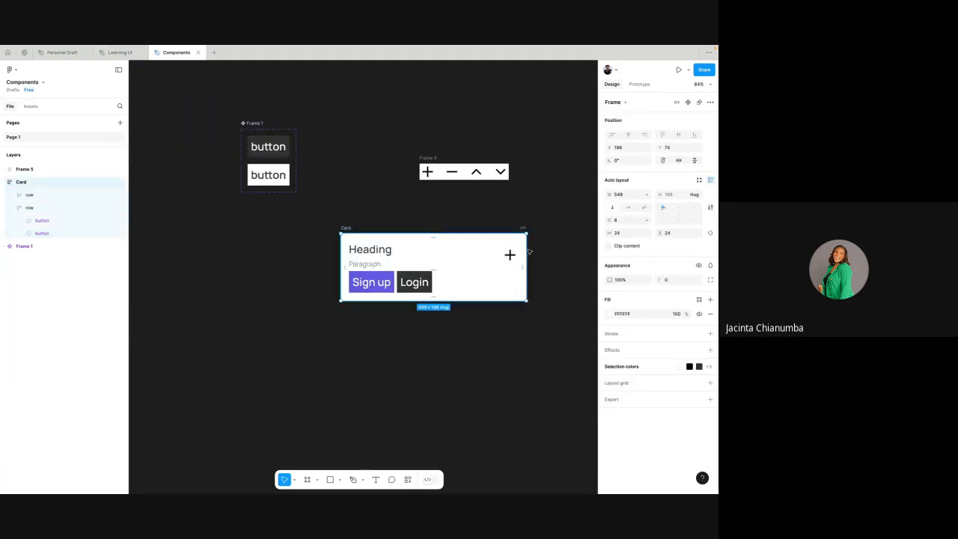
{"action": "scroll", "coordinate": [522, 256], "scroll_direction": "right", "scroll_amount": 3}
{"action": "scroll", "coordinate": [522, 256], "scroll_direction": "right", "scroll_amount": 1}
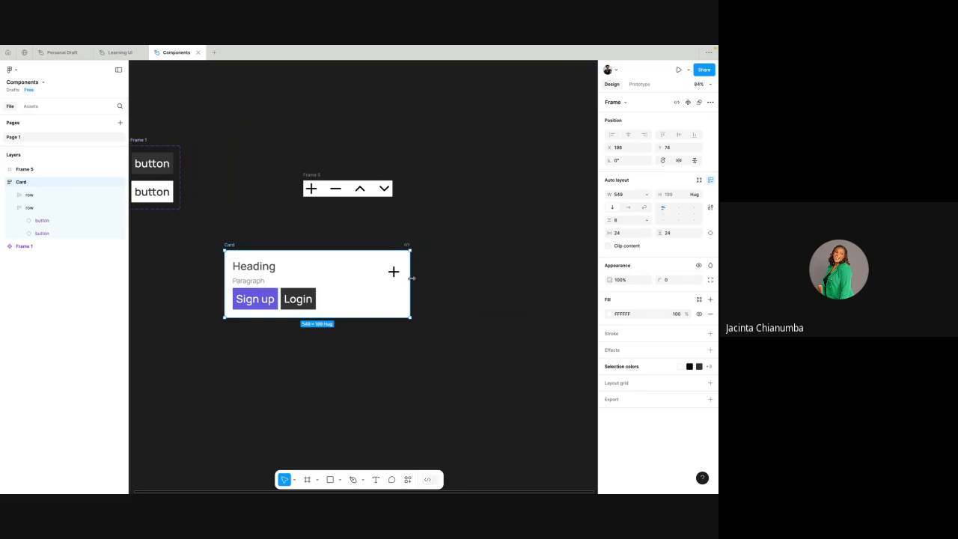
{"action": "left_click_drag", "start_coordinate": [408, 277], "coordinate": [504, 293]}
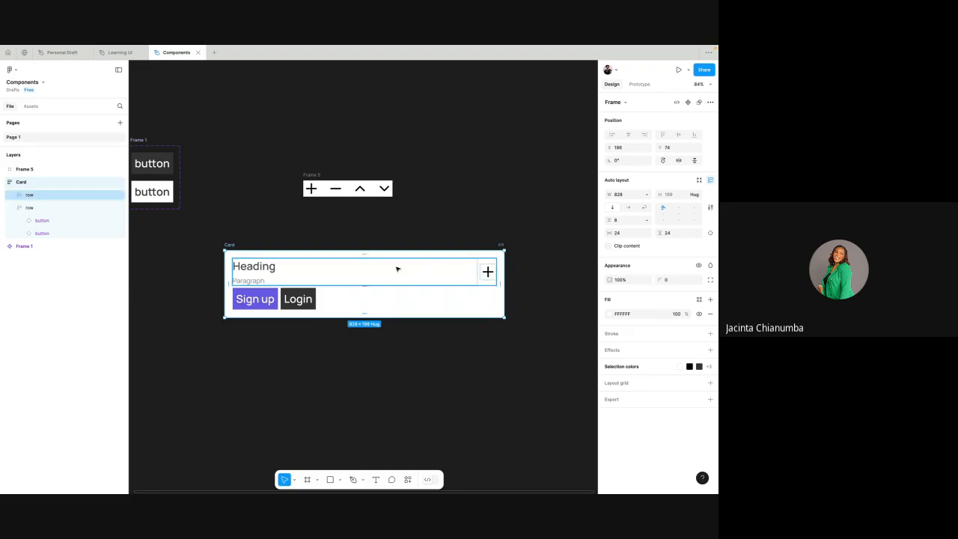
- Rename the frame holding the Heading and Paragraph texts as content
{"action": "left_click", "coordinate": [396, 269]}
{"action": "double_click", "coordinate": [397, 269]}
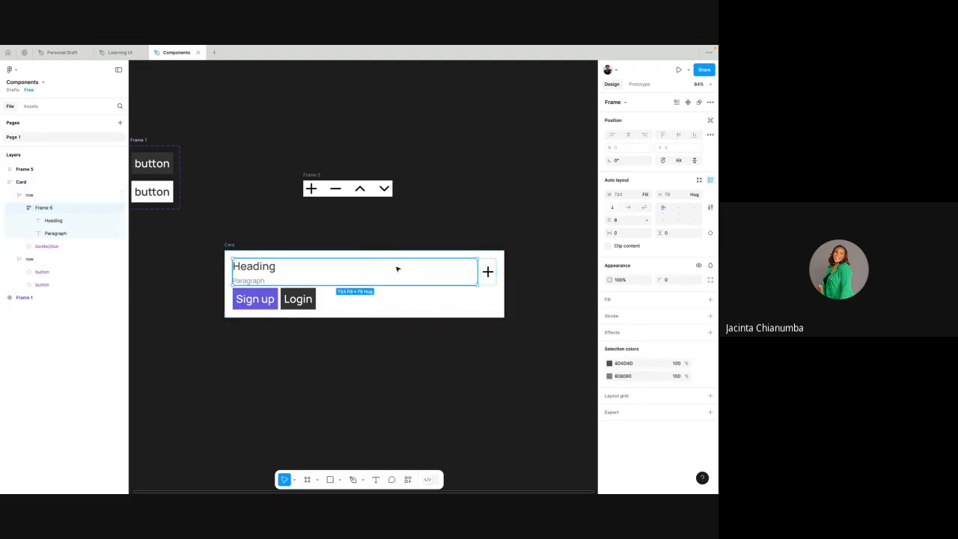
{"action": "double_click", "coordinate": [54, 209]}
{"action": "type", "text": "content"}
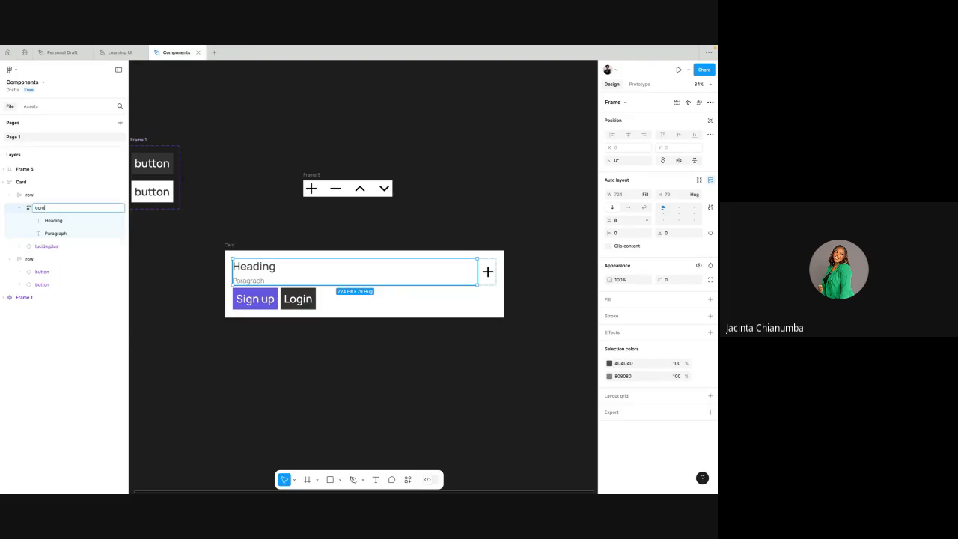
{"action": "left_click", "coordinate": [63, 227]}
{"action": "left_click", "coordinate": [55, 208]}
- Try a fixed width of 724 on the content frame and widen the Card to about 845
{"action": "scroll", "coordinate": [299, 270], "scroll_direction": "up", "scroll_amount": 4}
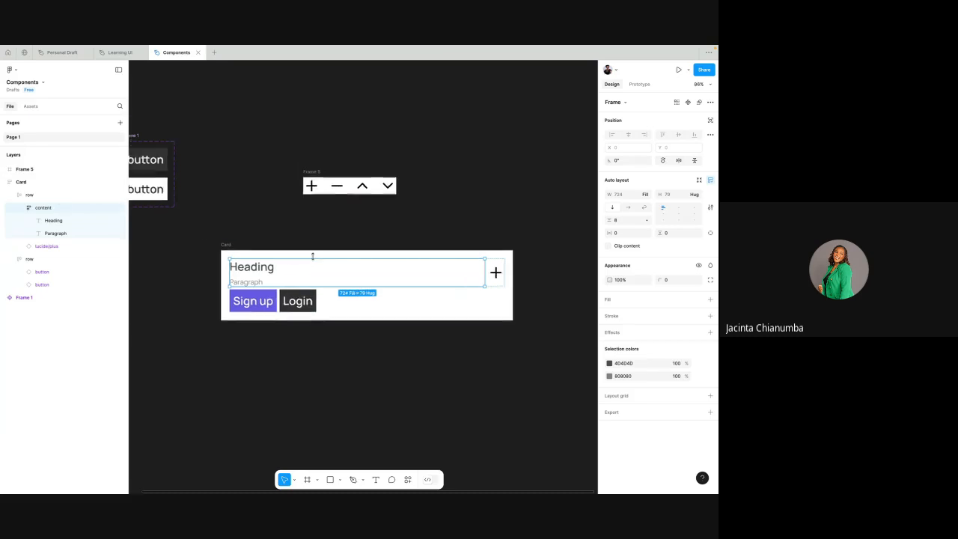
{"action": "scroll", "coordinate": [536, 276], "scroll_direction": "down", "scroll_amount": 4}
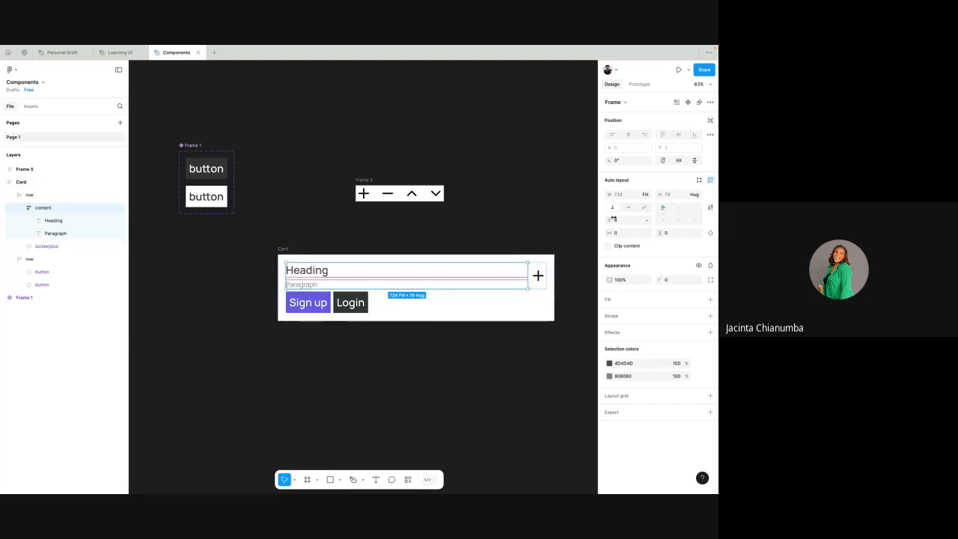
{"action": "left_click", "coordinate": [646, 195]}
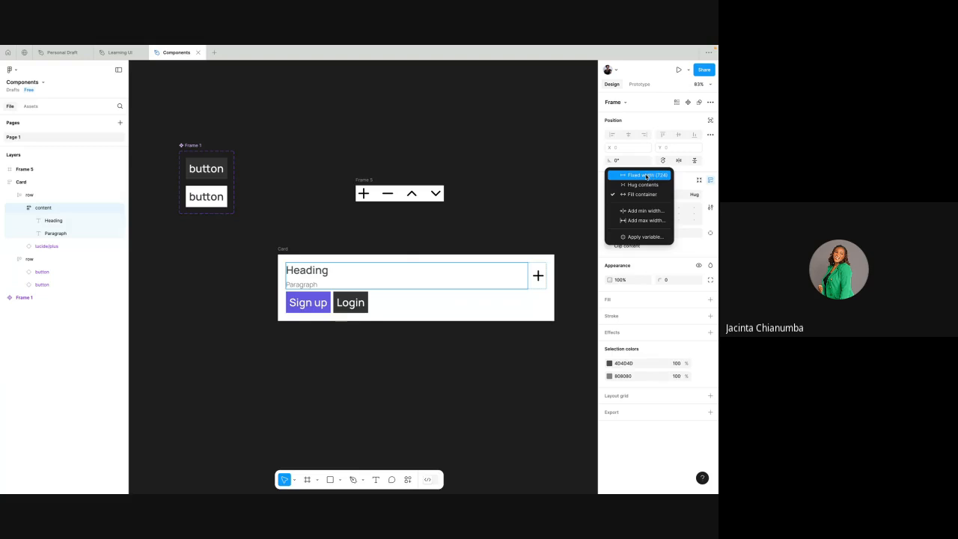
{"action": "left_click", "coordinate": [646, 175]}
{"action": "scroll", "coordinate": [518, 235], "scroll_direction": "right", "scroll_amount": 1}
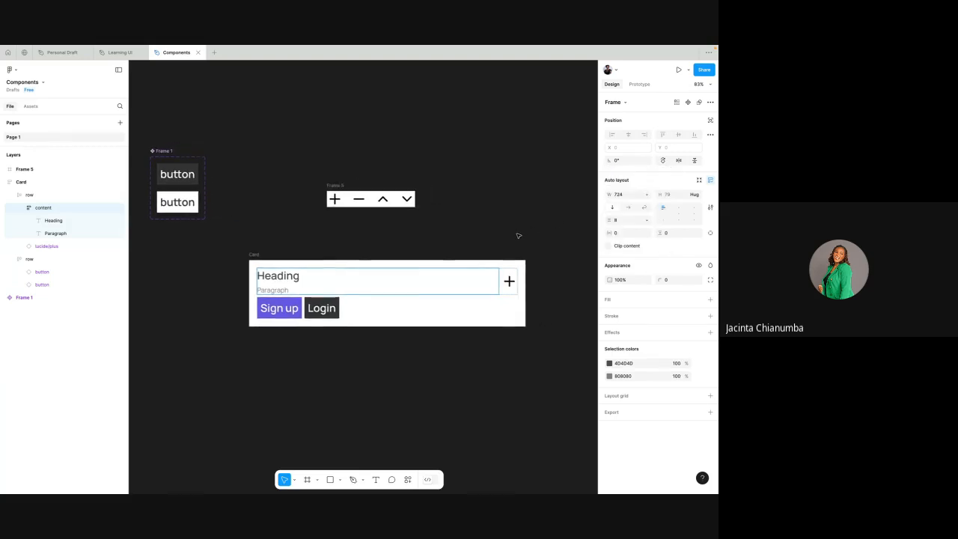
{"action": "left_click", "coordinate": [259, 255]}
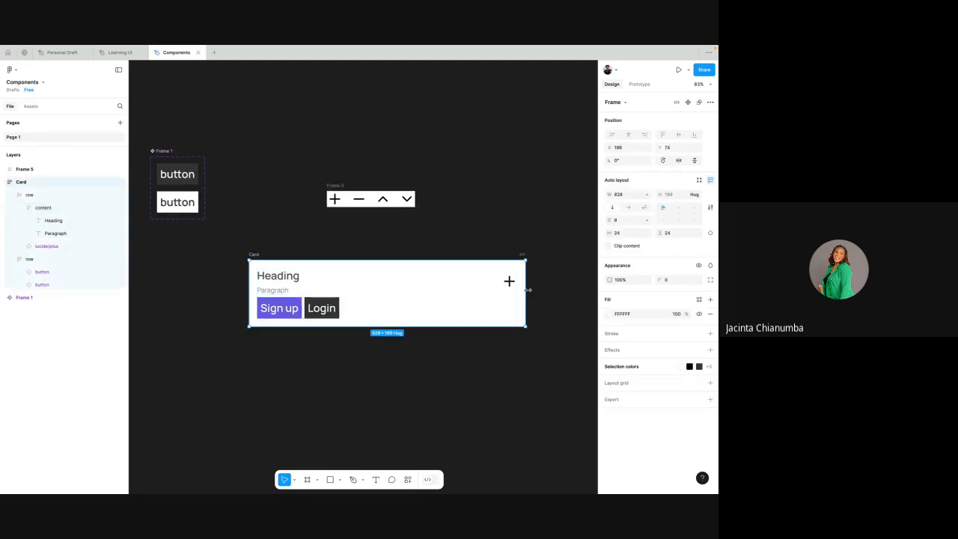
{"action": "left_click_drag", "start_coordinate": [525, 290], "coordinate": [531, 314]}
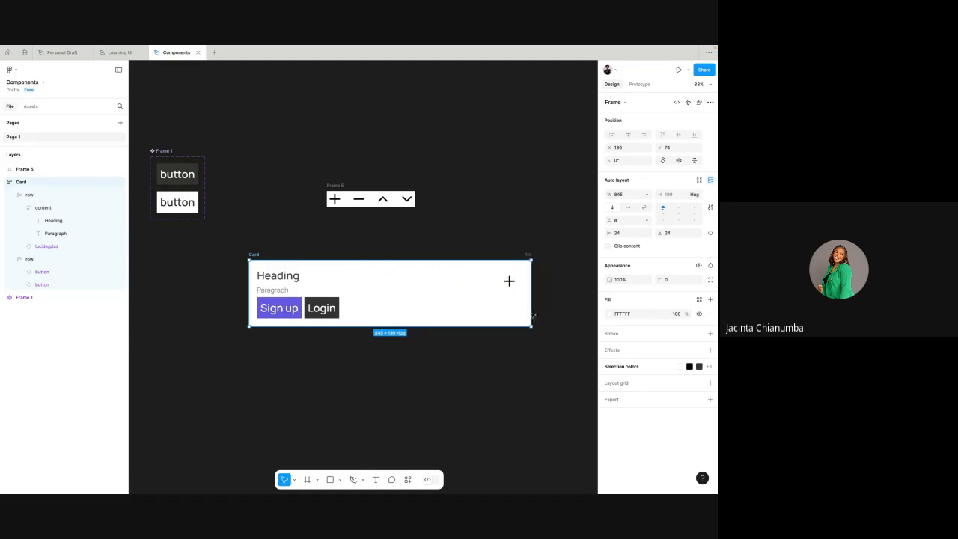
- Set the content frame's width to Fill container within the first row
{"action": "double_click", "coordinate": [289, 277]}
{"action": "left_click", "coordinate": [58, 209]}
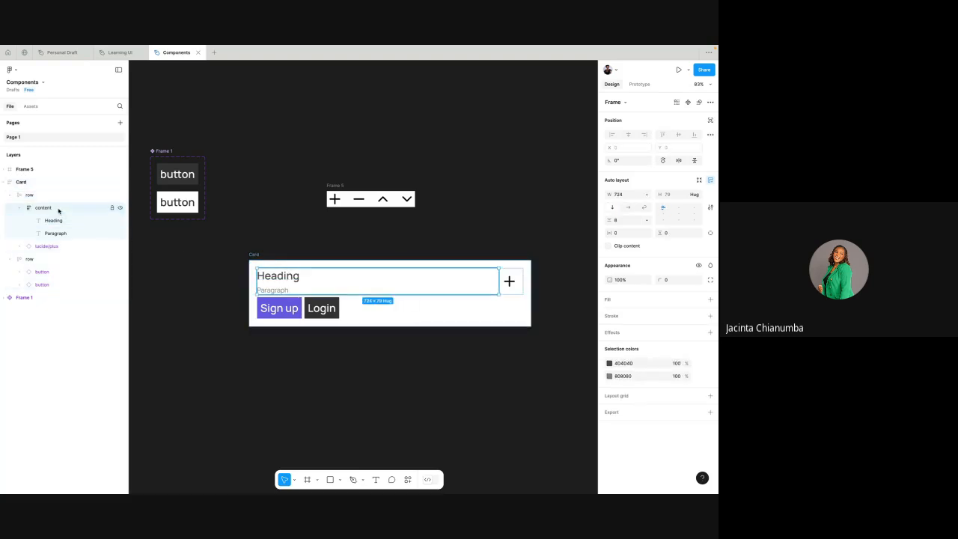
{"action": "left_click", "coordinate": [647, 197]}
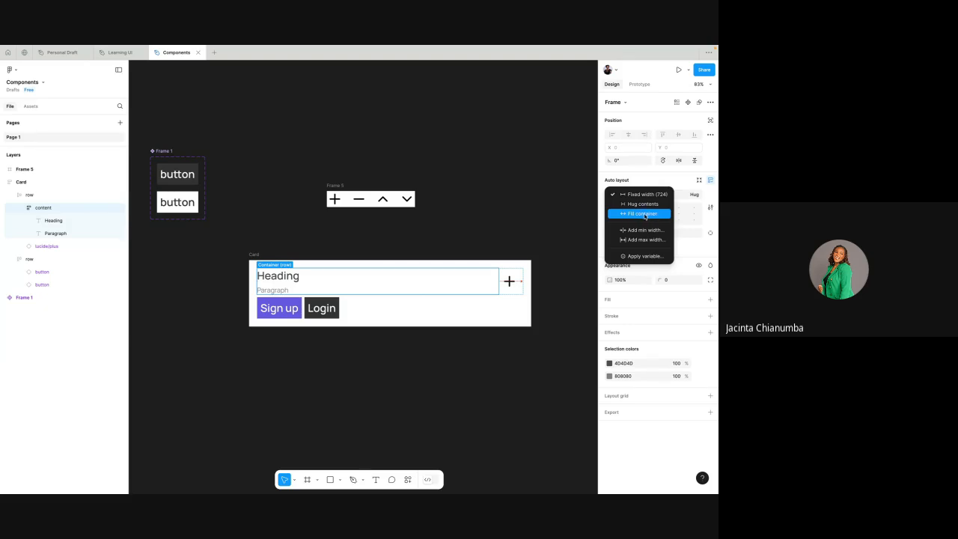
{"action": "left_click", "coordinate": [645, 215]}
- Test the Card's resizing by widening it to about 1051 and narrowing it to about 923
{"action": "scroll", "coordinate": [404, 211], "scroll_direction": "down", "scroll_amount": 1}
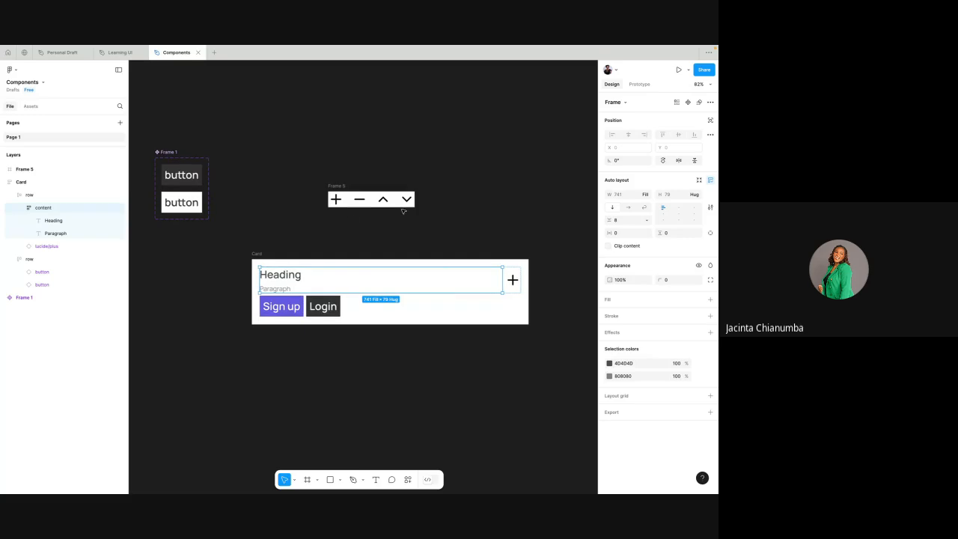
{"action": "left_click", "coordinate": [257, 252]}
{"action": "left_click_drag", "start_coordinate": [528, 293], "coordinate": [554, 291]}
{"action": "scroll", "coordinate": [517, 296], "scroll_direction": "right", "scroll_amount": 1}
{"action": "scroll", "coordinate": [552, 292], "scroll_direction": "down", "scroll_amount": 1}
{"action": "scroll", "coordinate": [549, 292], "scroll_direction": "down", "scroll_amount": 2}
{"action": "scroll", "coordinate": [524, 292], "scroll_direction": "right", "scroll_amount": 1}
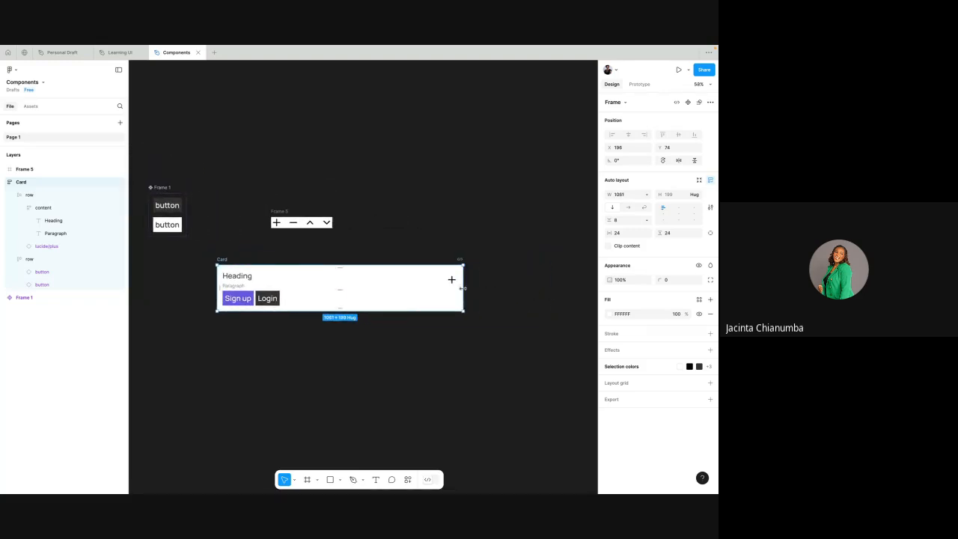
{"action": "left_click_drag", "start_coordinate": [464, 292], "coordinate": [433, 301]}
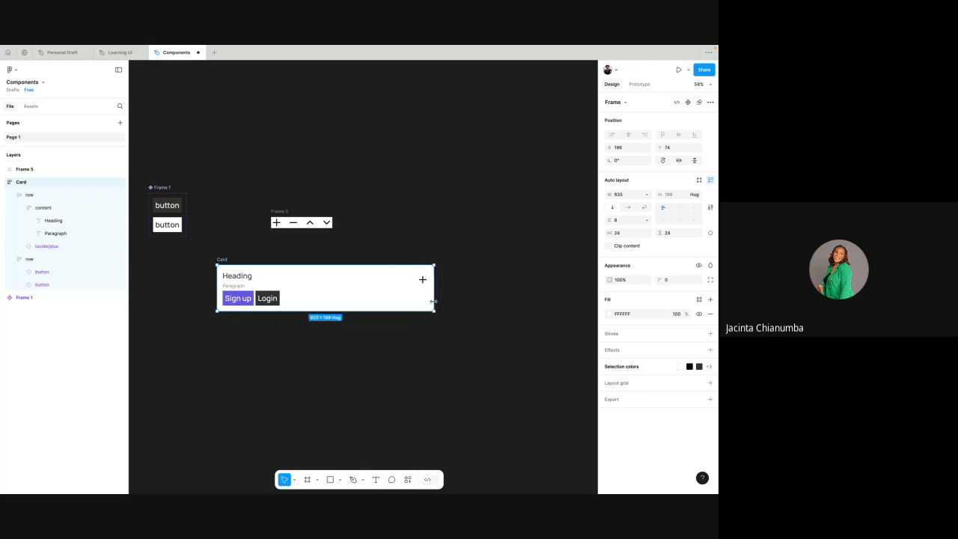
- Widen the Card to about 946
{"action": "scroll", "coordinate": [433, 301], "scroll_direction": "up", "scroll_amount": 3}
{"action": "scroll", "coordinate": [434, 303], "scroll_direction": "left", "scroll_amount": 2}
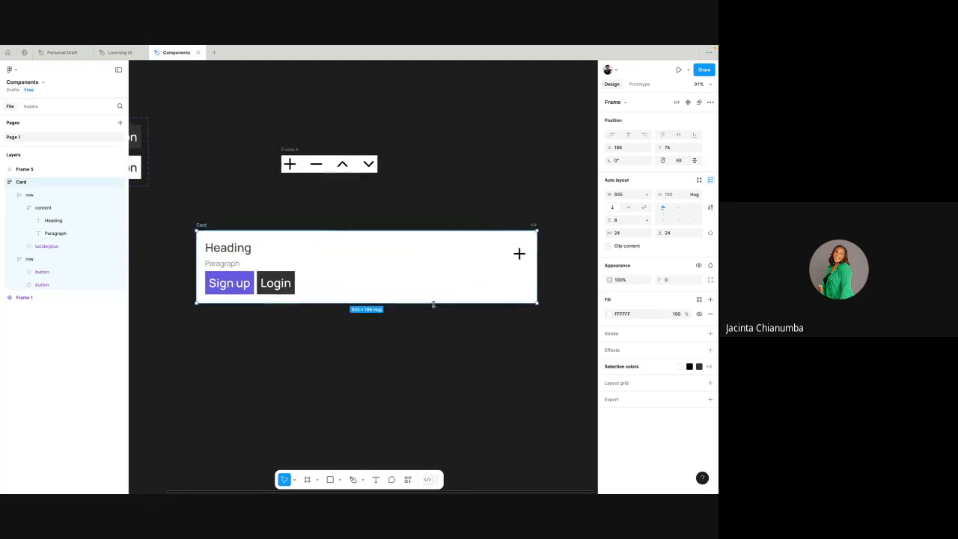
{"action": "left_click_drag", "start_coordinate": [545, 261], "coordinate": [541, 261]}
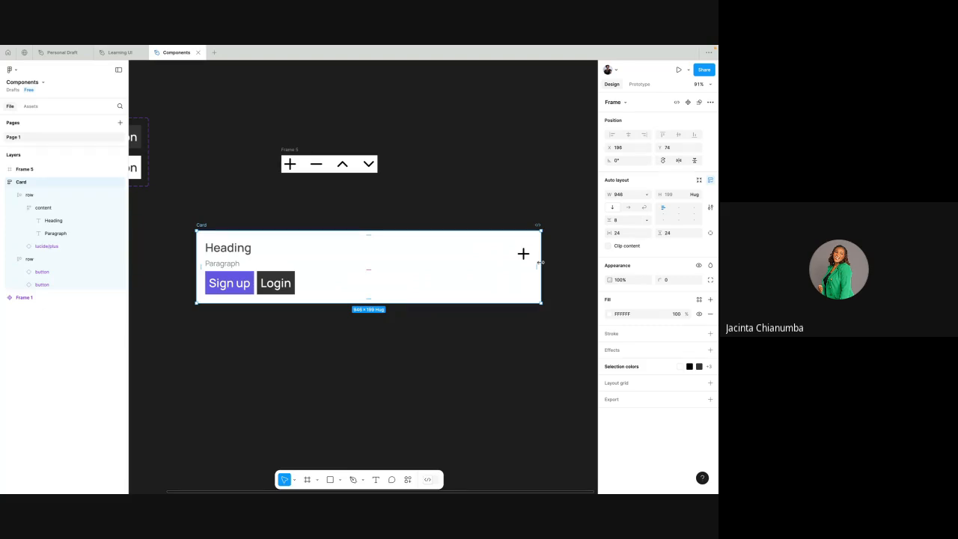
{"action": "left_click", "coordinate": [493, 181]}
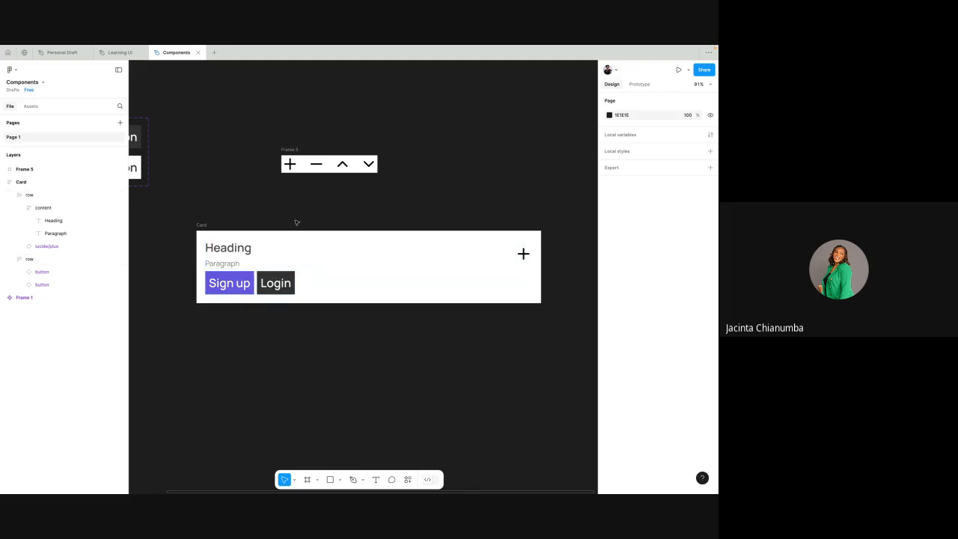
- Examine the Card frame and the plus icon instance in its first row
{"action": "left_click", "coordinate": [216, 227]}
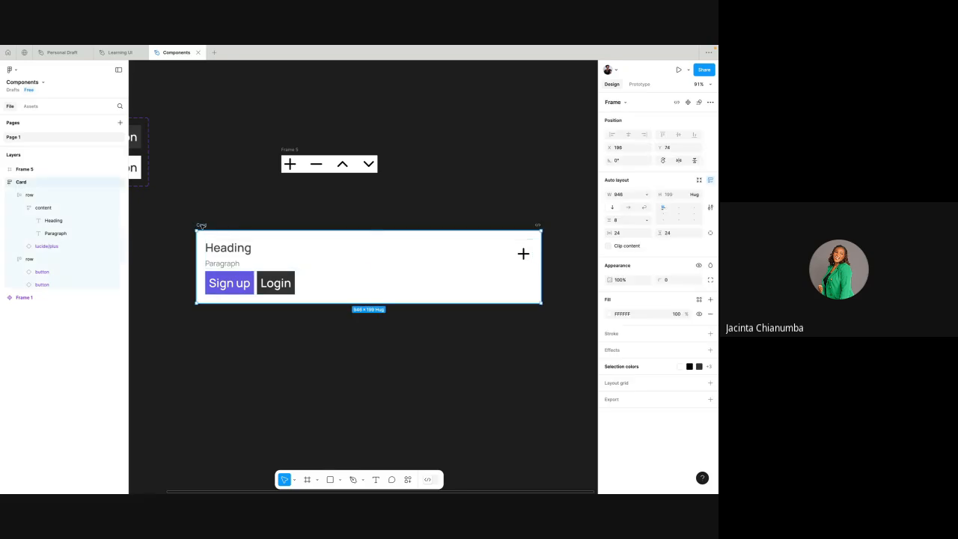
{"action": "scroll", "coordinate": [376, 240], "scroll_direction": "down", "scroll_amount": 3}
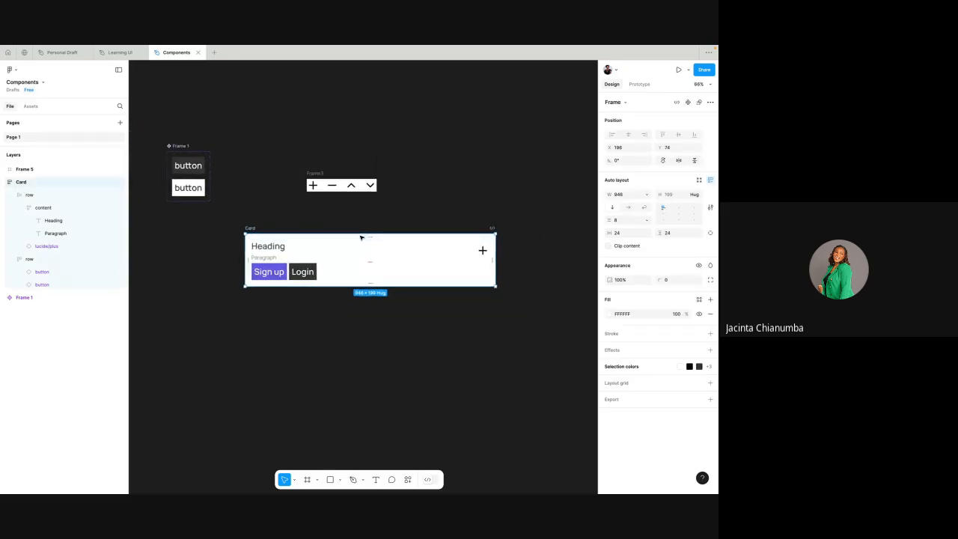
{"action": "scroll", "coordinate": [317, 235], "scroll_direction": "left", "scroll_amount": 1}
{"action": "left_click", "coordinate": [317, 234]}
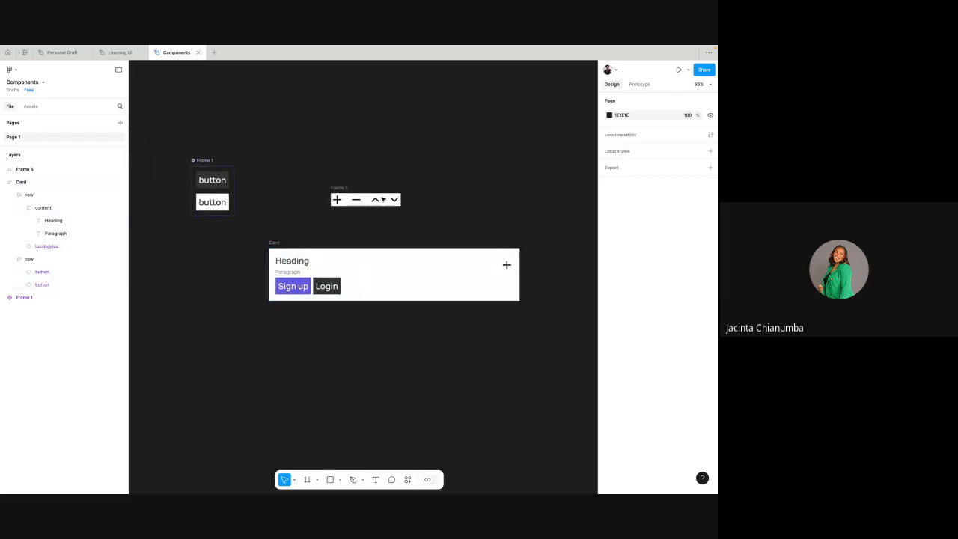
{"action": "left_click", "coordinate": [503, 268]}
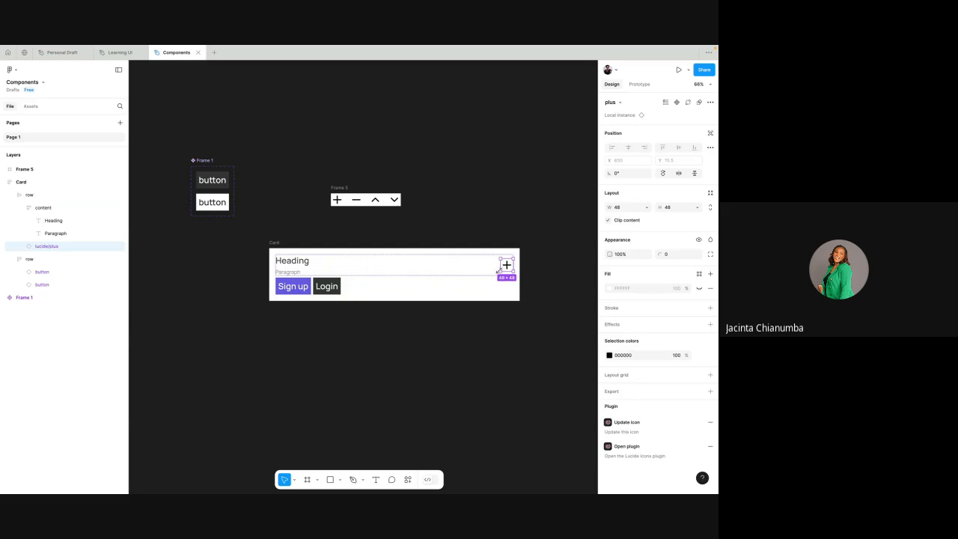
{"action": "left_click", "coordinate": [480, 219]}
{"action": "scroll", "coordinate": [482, 218], "scroll_direction": "down", "scroll_amount": 1}
{"action": "scroll", "coordinate": [484, 219], "scroll_direction": "up", "scroll_amount": 1}
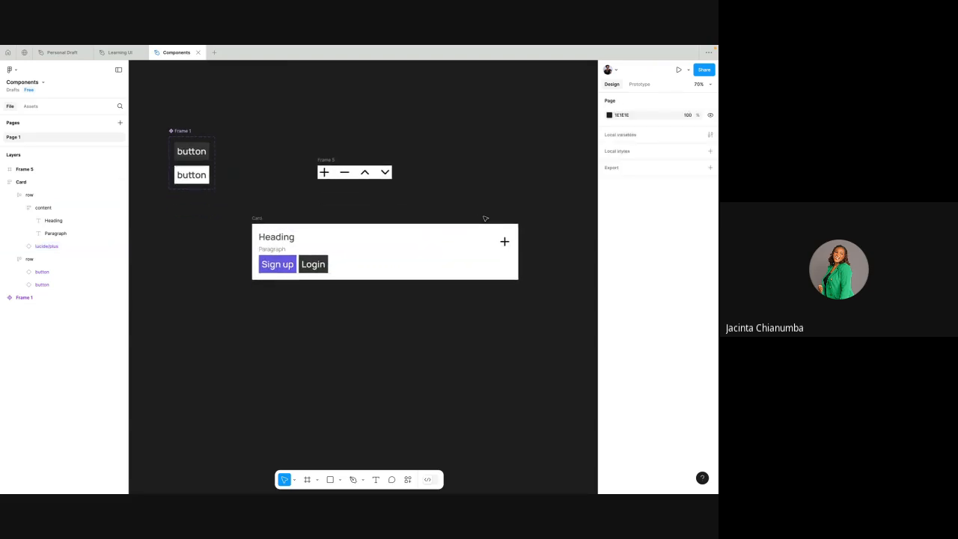
{"action": "scroll", "coordinate": [485, 219], "scroll_direction": "up", "scroll_amount": 2}
{"action": "scroll", "coordinate": [485, 218], "scroll_direction": "down", "scroll_amount": 1}
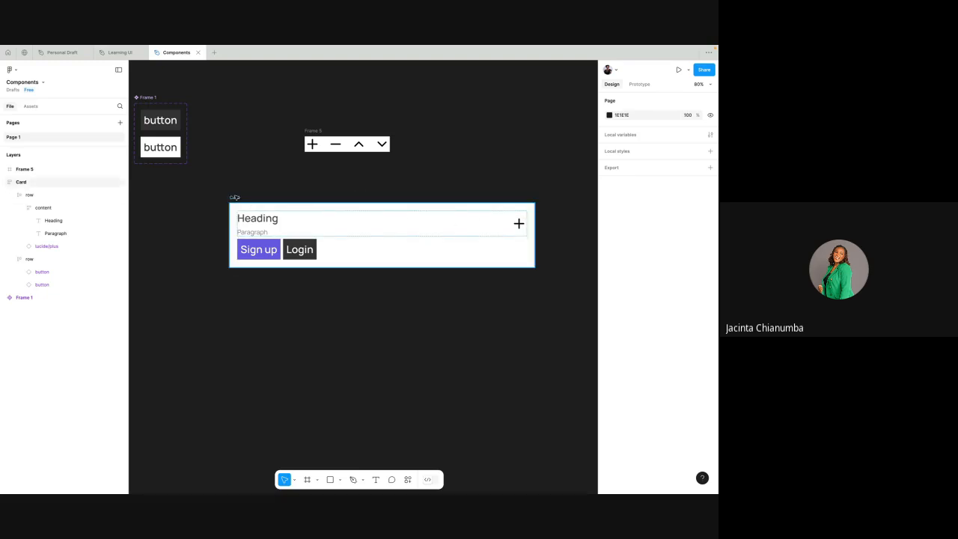
- Duplicate the Card frame directly below the original and delete the copy
{"action": "left_click", "coordinate": [234, 197]}
{"action": "scroll", "coordinate": [234, 197], "scroll_direction": "down", "scroll_amount": 1}
{"action": "scroll", "coordinate": [236, 197], "scroll_direction": "up", "scroll_amount": 2}
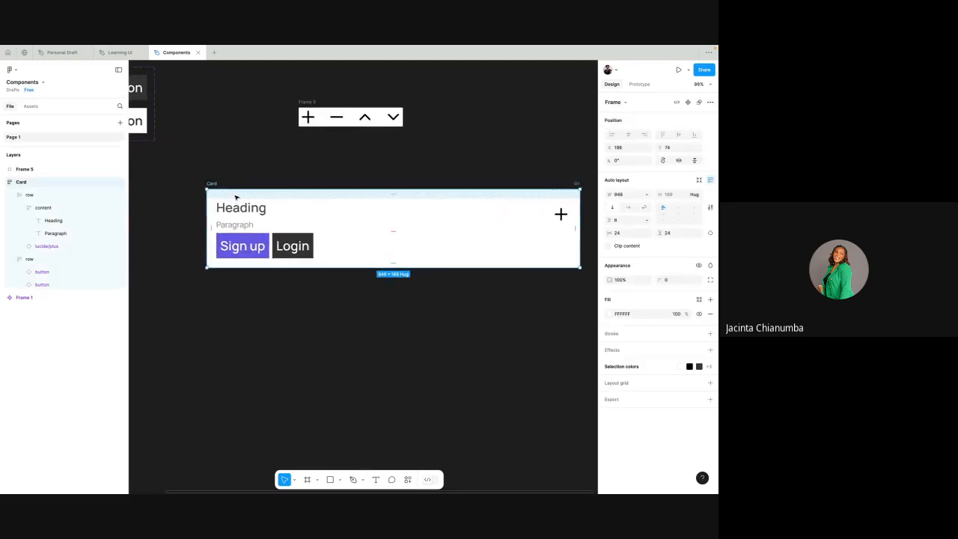
{"action": "scroll", "coordinate": [235, 197], "scroll_direction": "down", "scroll_amount": 2}
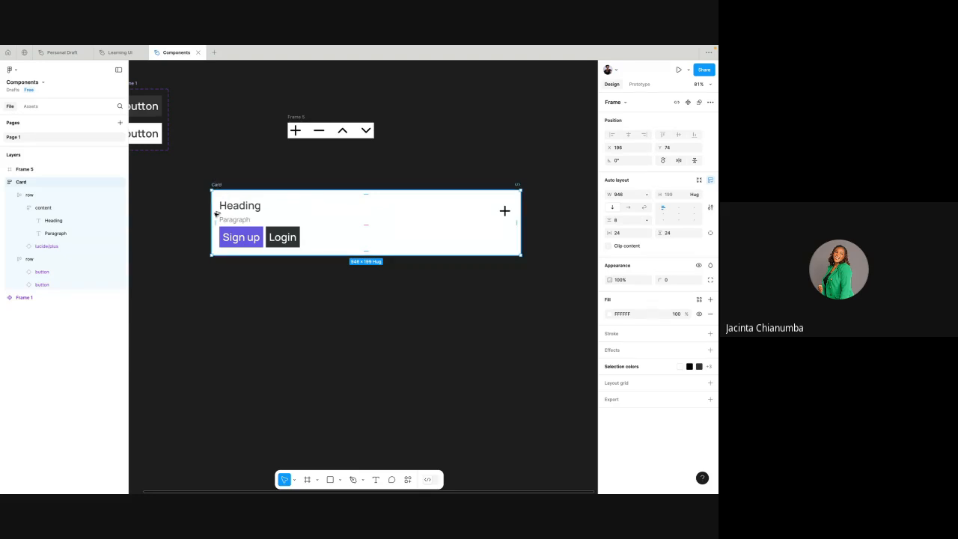
{"action": "left_click_drag", "start_coordinate": [216, 183], "coordinate": [216, 296]}
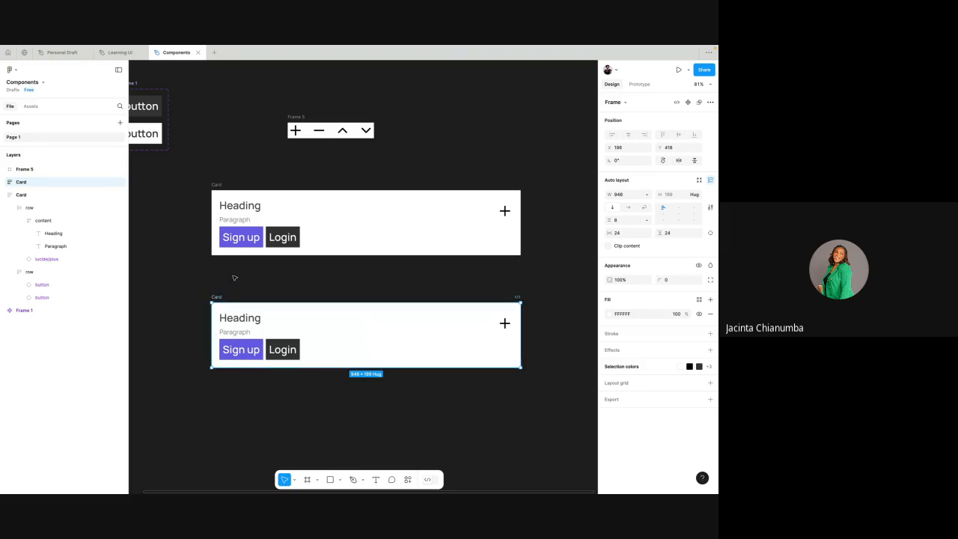
{"action": "left_click", "coordinate": [234, 278]}
{"action": "left_click", "coordinate": [219, 298]}
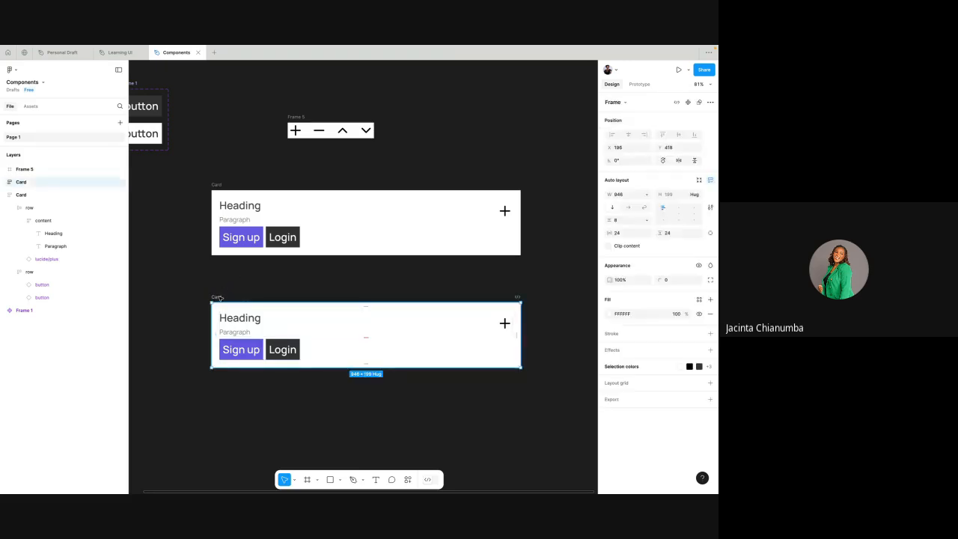
{"action": "key", "text": "Delete"}
- Turn the Card frame into a component
{"action": "left_click", "coordinate": [220, 185]}
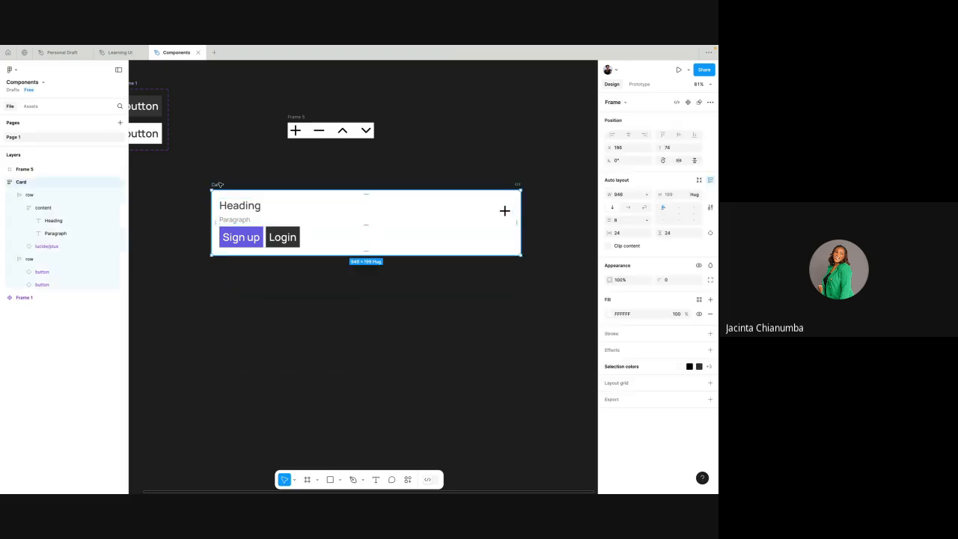
{"action": "right_click", "coordinate": [220, 185]}
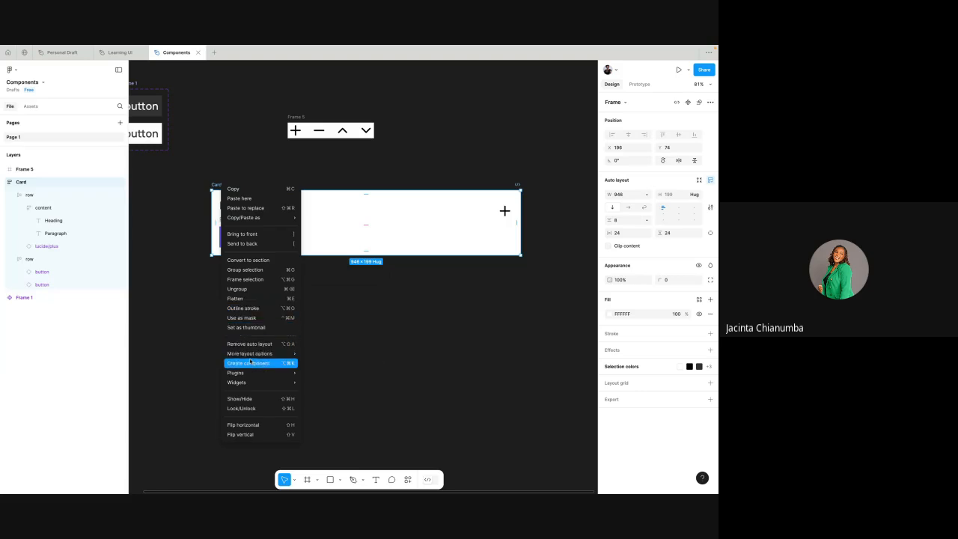
{"action": "left_click", "coordinate": [353, 293]}
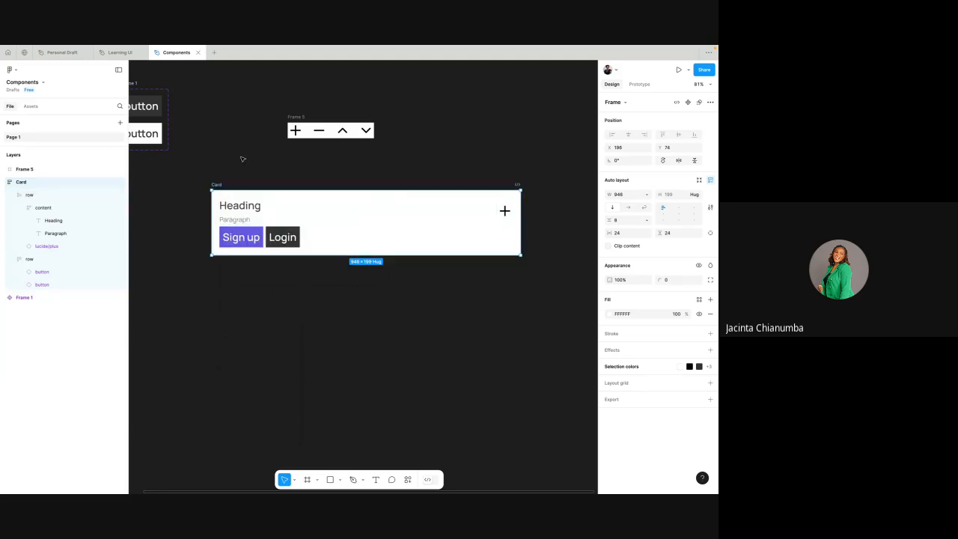
{"action": "left_click", "coordinate": [687, 103]}
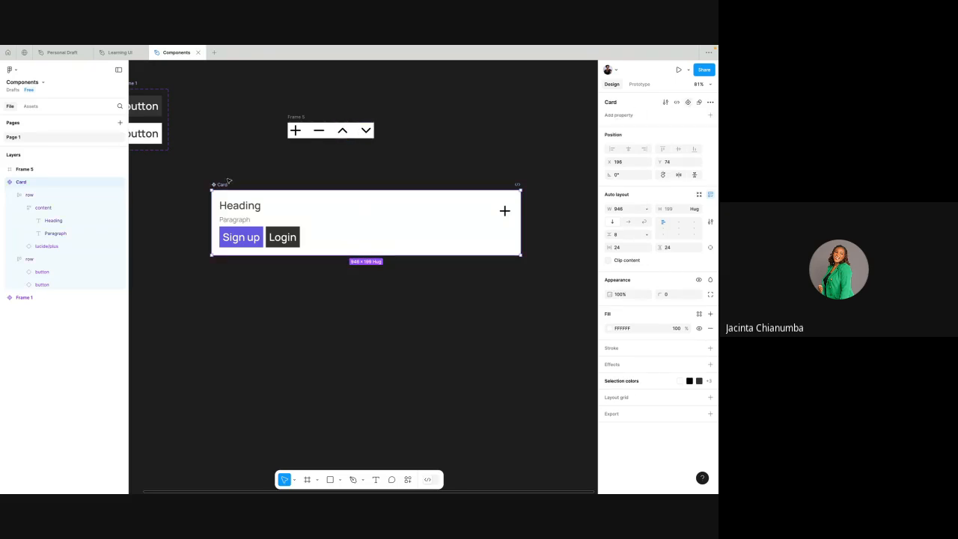
- Create an instance of the Card component directly below the main component, aligned with its left edge
{"action": "scroll", "coordinate": [217, 182], "scroll_direction": "down", "scroll_amount": 1}
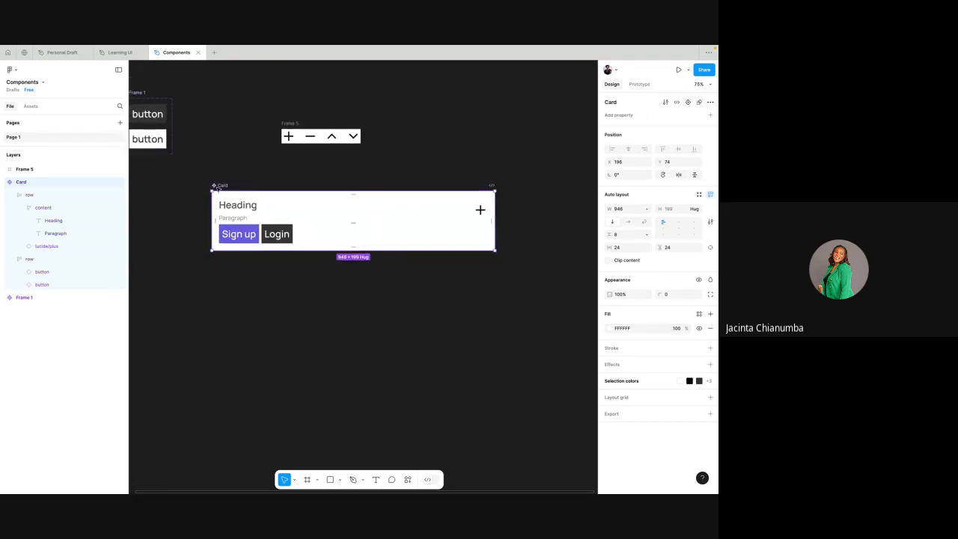
{"action": "left_click_drag", "start_coordinate": [220, 189], "coordinate": [223, 292]}
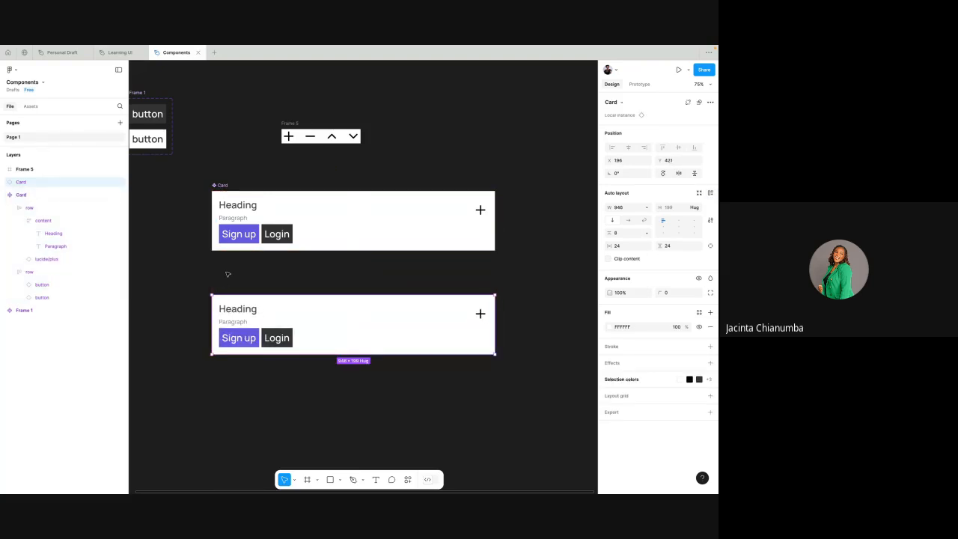
{"action": "left_click", "coordinate": [197, 269]}
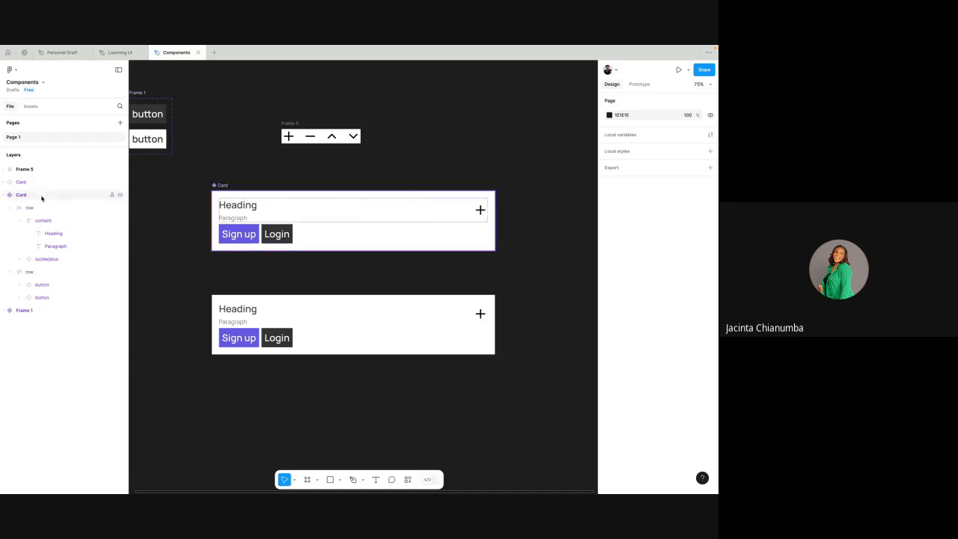
- Collapse the Card component's layers and compare the main component with its instance
{"action": "left_click", "coordinate": [4, 195]}
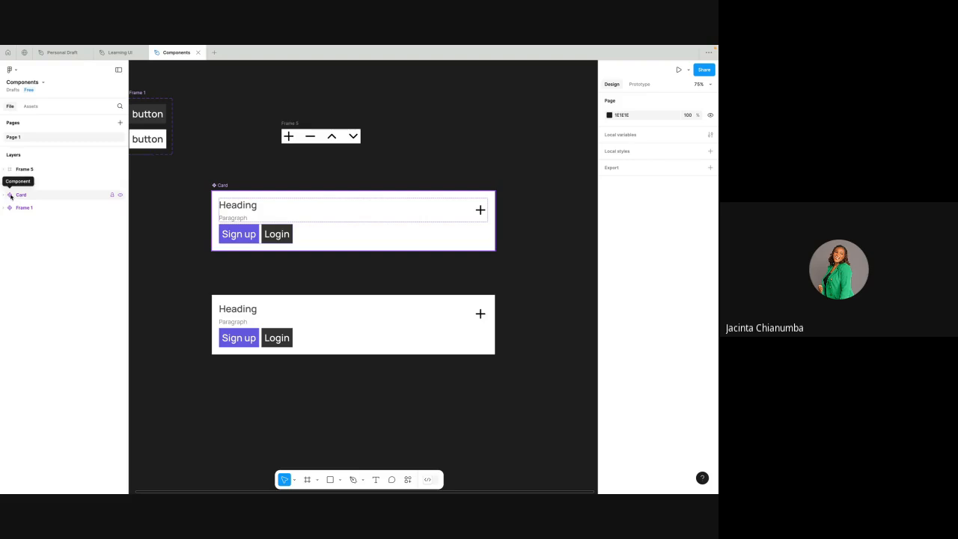
{"action": "left_click", "coordinate": [10, 183]}
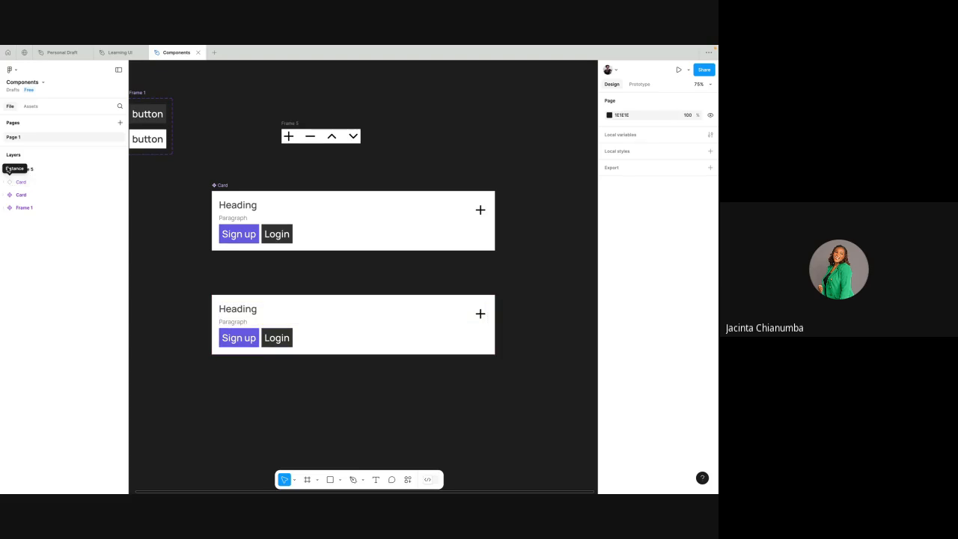
{"action": "left_click", "coordinate": [15, 170]}
{"action": "left_click", "coordinate": [312, 306]}
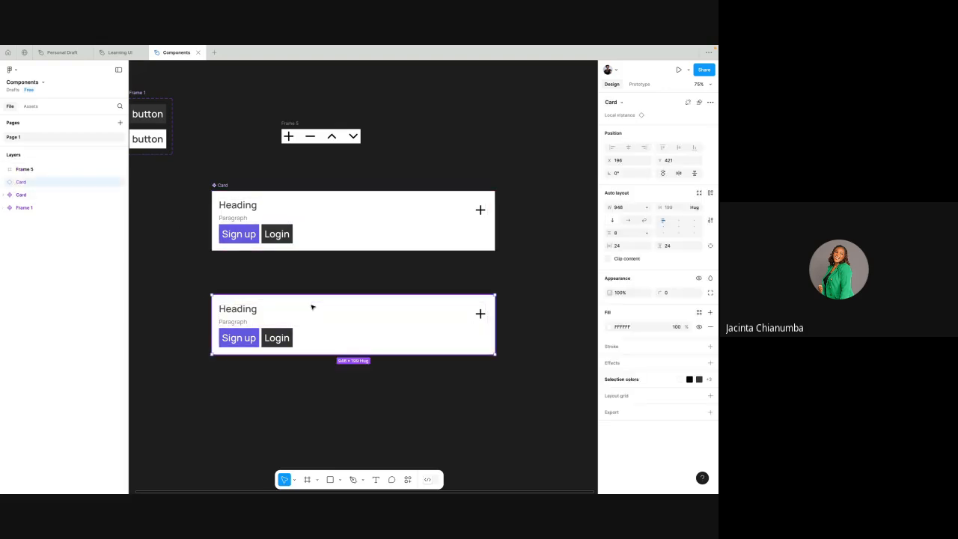
{"action": "left_click", "coordinate": [350, 232]}
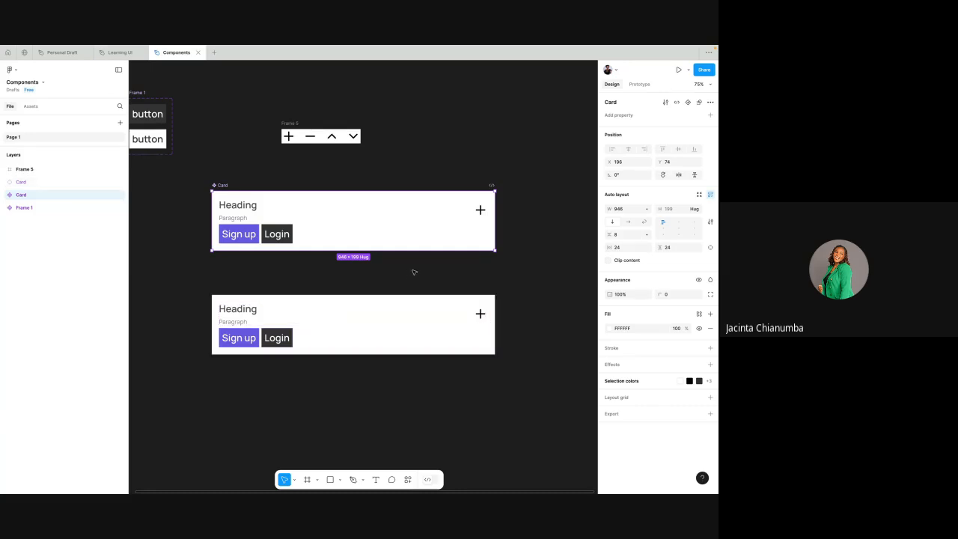
{"action": "left_click", "coordinate": [343, 172]}
- View the property types that can be added to the Card main component
{"action": "left_click", "coordinate": [222, 184]}
{"action": "left_click", "coordinate": [711, 116]}
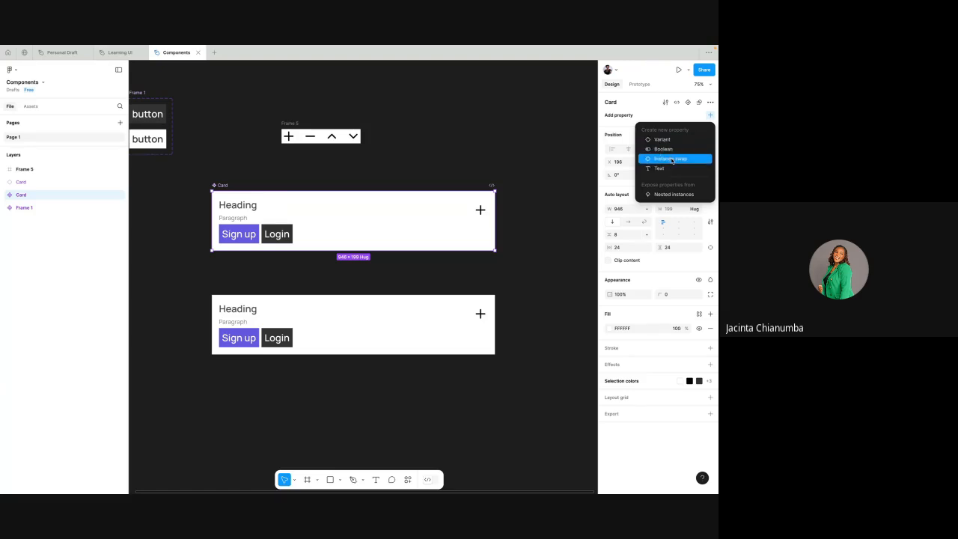
{"action": "left_click", "coordinate": [506, 159]}
- Compare the design settings available on the Card instance with those on the main component
{"action": "left_click", "coordinate": [282, 320]}
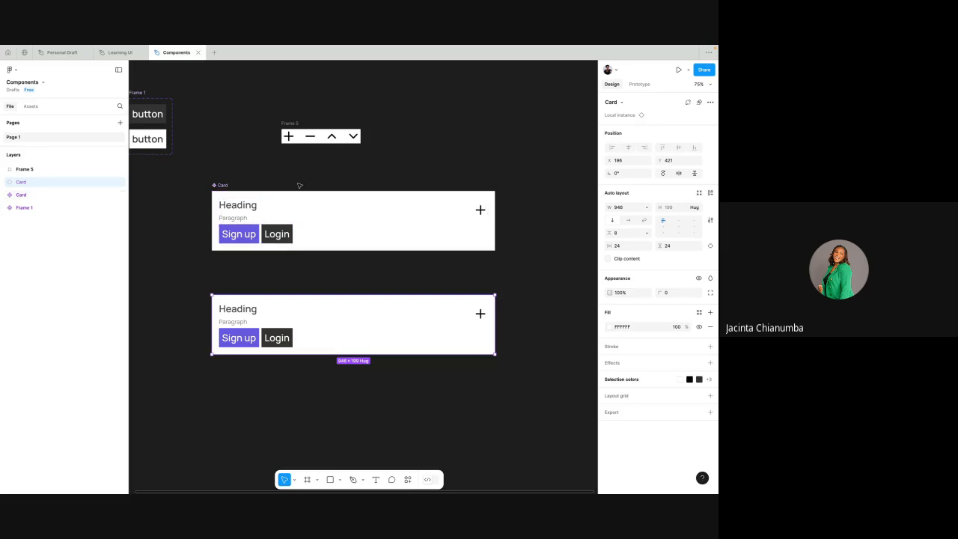
{"action": "left_click", "coordinate": [268, 173]}
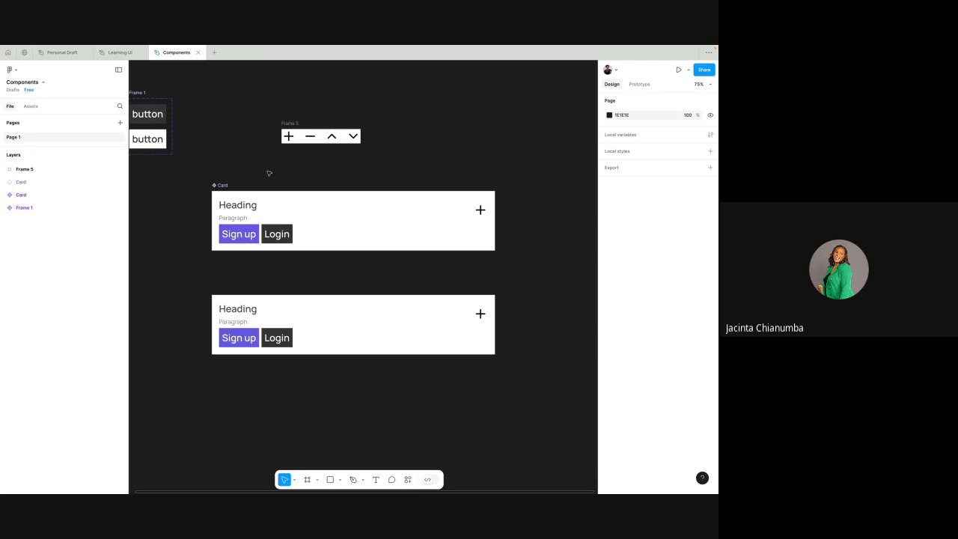
{"action": "left_click", "coordinate": [219, 184]}
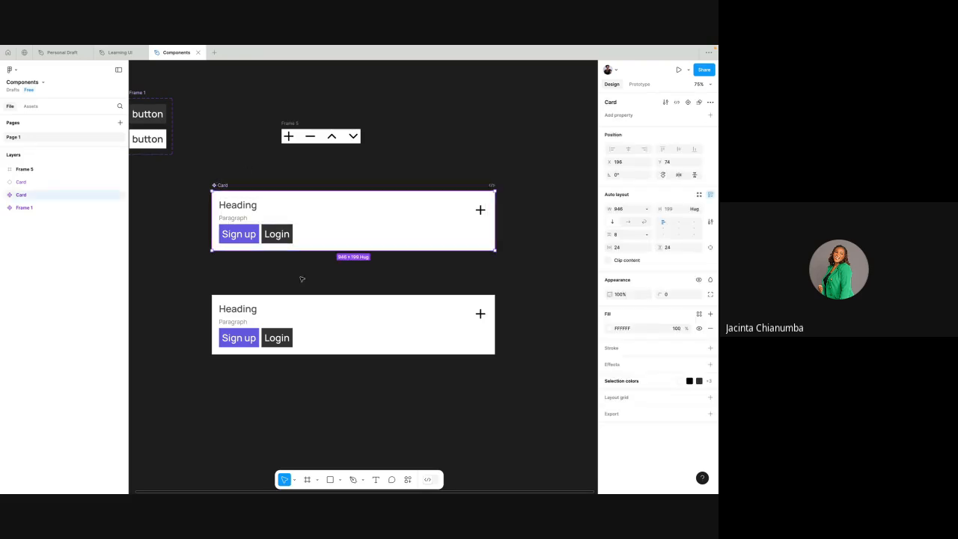
{"action": "left_click", "coordinate": [301, 319]}
{"action": "left_click", "coordinate": [326, 268]}
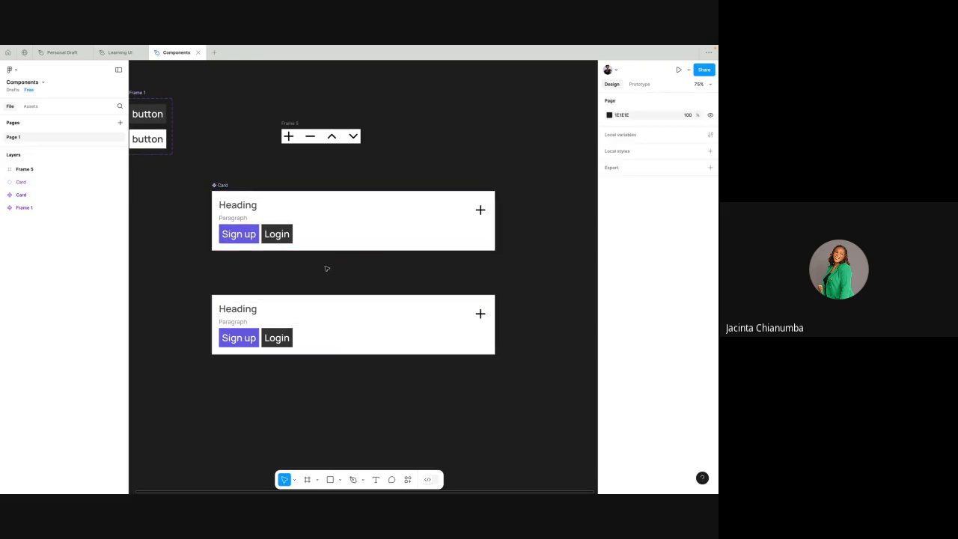
{"action": "left_click", "coordinate": [246, 315]}
{"action": "scroll", "coordinate": [236, 311], "scroll_direction": "up", "scroll_amount": 3}
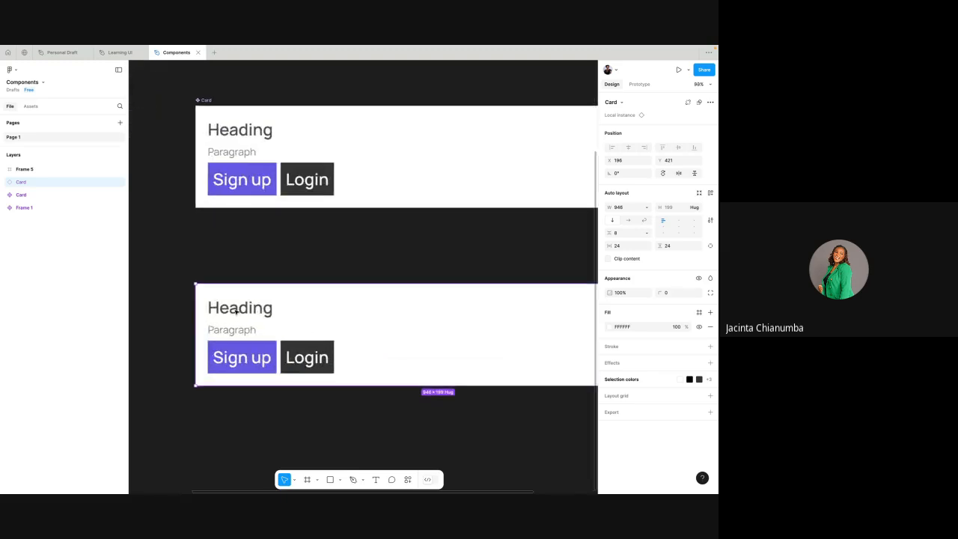
{"action": "scroll", "coordinate": [244, 315], "scroll_direction": "down", "scroll_amount": 2}
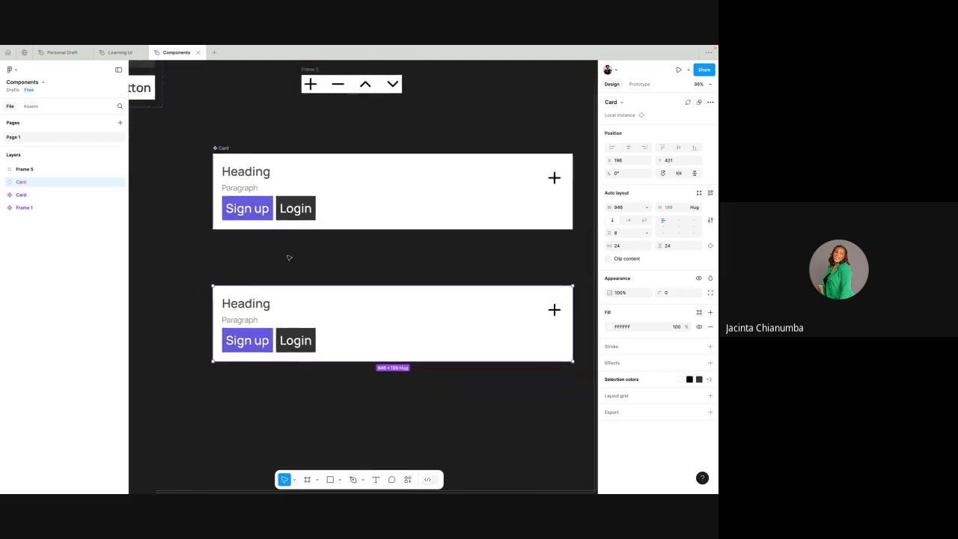
{"action": "scroll", "coordinate": [289, 258], "scroll_direction": "down", "scroll_amount": 1}
- Review the new property options for the main Card component, including Instance swap, without adding one
{"action": "left_click", "coordinate": [215, 158]}
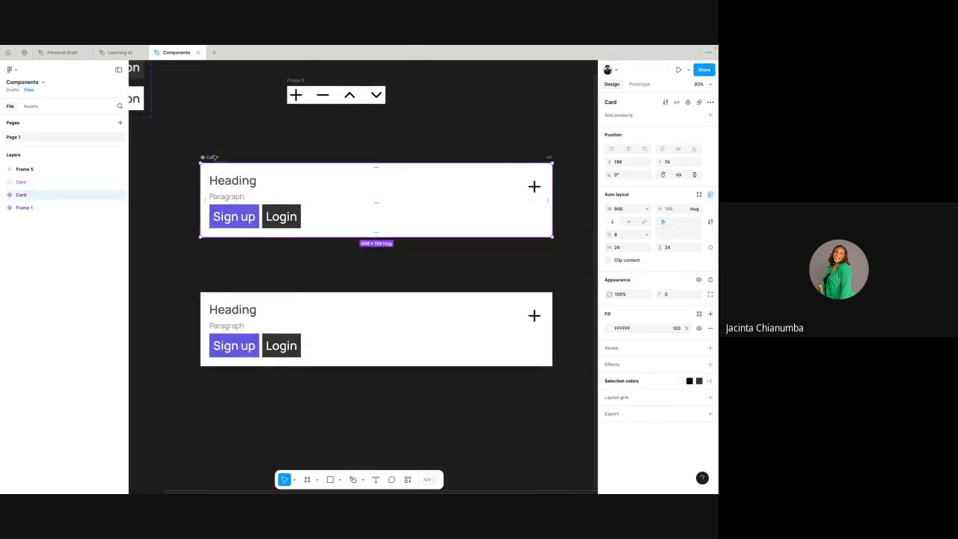
{"action": "scroll", "coordinate": [215, 158], "scroll_direction": "right", "scroll_amount": 1}
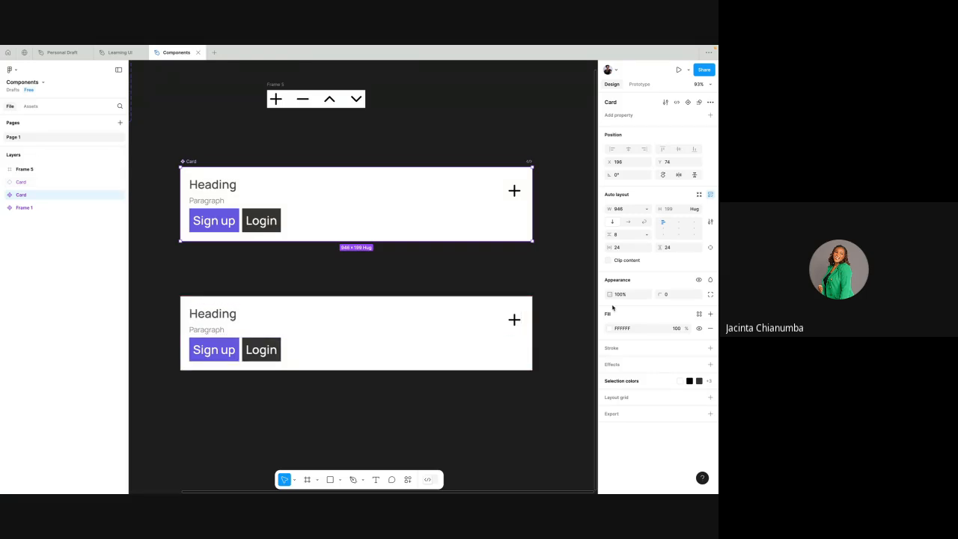
{"action": "left_click", "coordinate": [710, 116]}
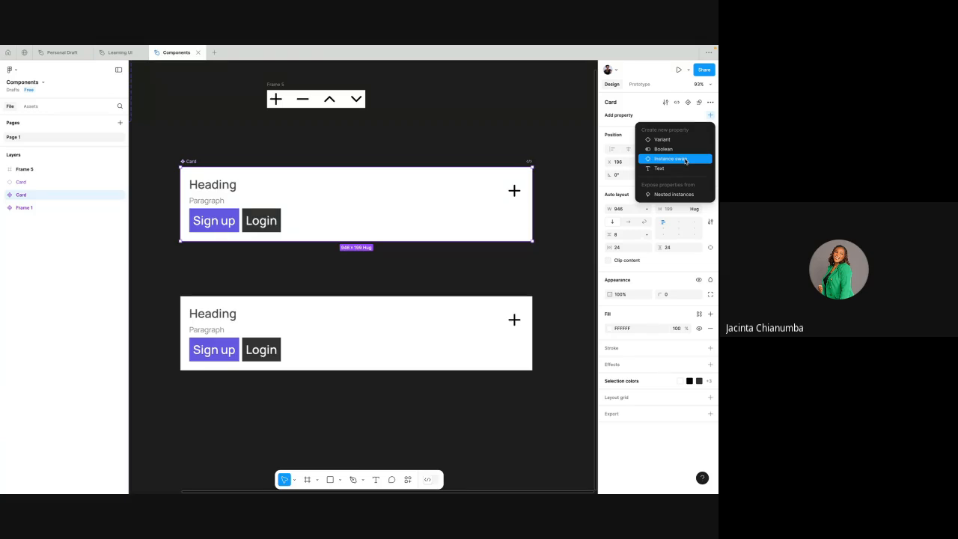
{"action": "left_click", "coordinate": [492, 136]}
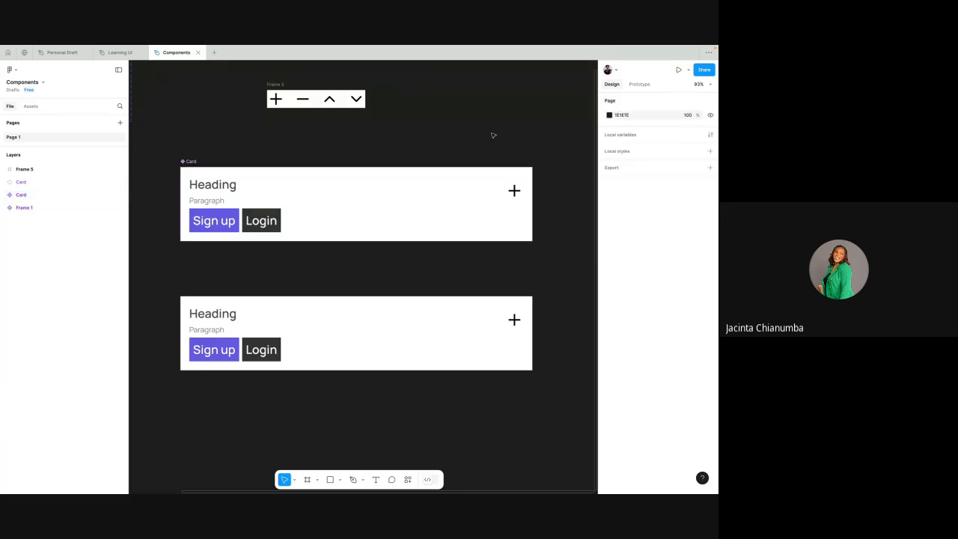
- Examine the main Card component and its instance alongside the button component set and the icon components in Frame 5
{"action": "left_click", "coordinate": [193, 162]}
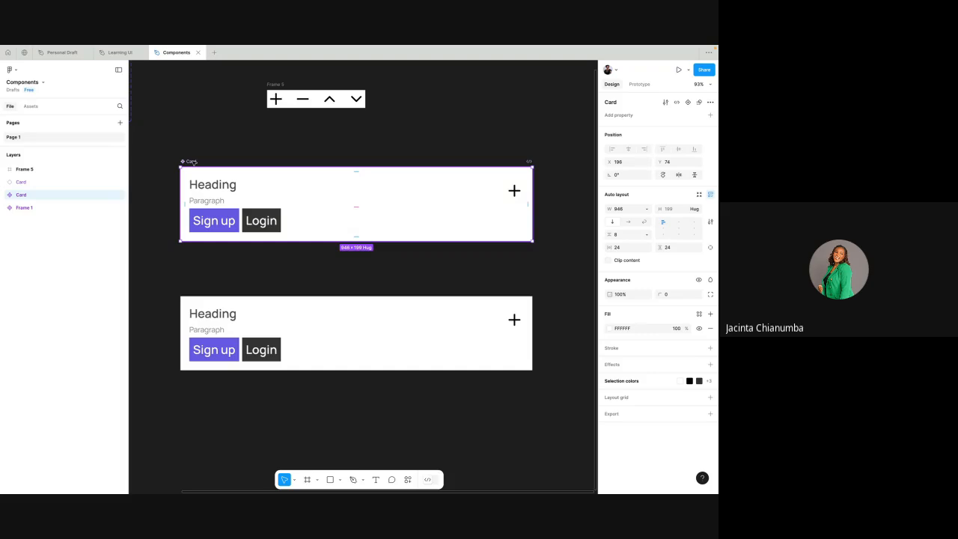
{"action": "scroll", "coordinate": [195, 162], "scroll_direction": "up", "scroll_amount": 2}
{"action": "scroll", "coordinate": [195, 163], "scroll_direction": "left", "scroll_amount": 1}
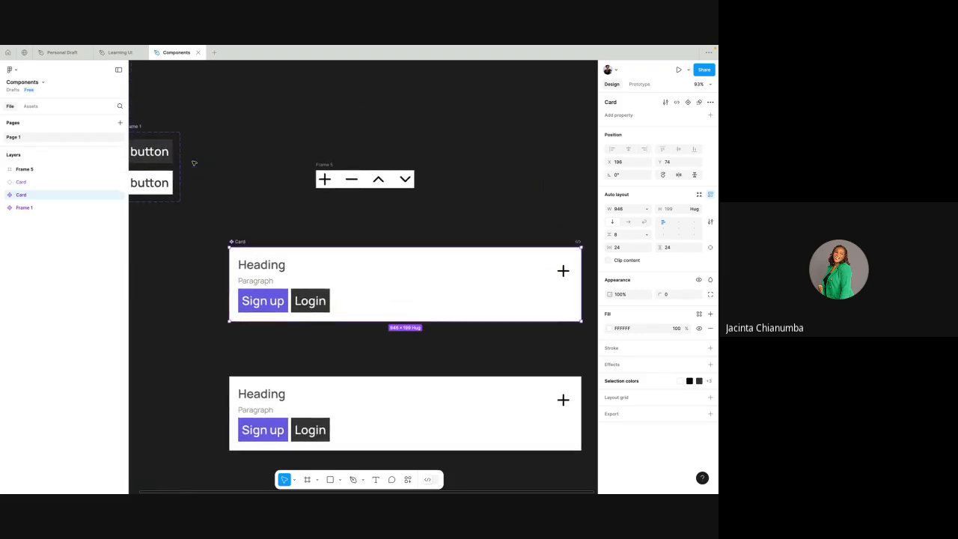
{"action": "scroll", "coordinate": [195, 163], "scroll_direction": "down", "scroll_amount": 1}
{"action": "scroll", "coordinate": [194, 163], "scroll_direction": "left", "scroll_amount": 1}
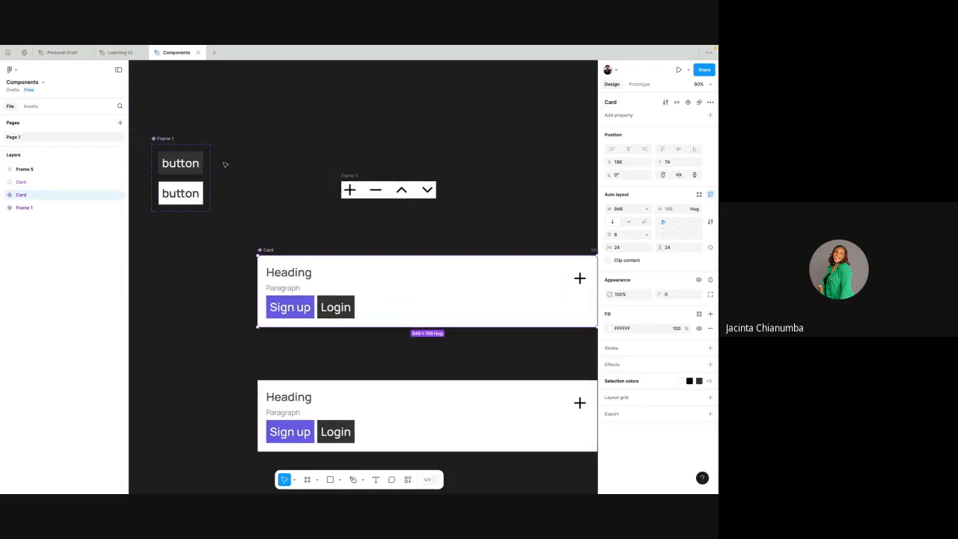
{"action": "scroll", "coordinate": [224, 164], "scroll_direction": "right", "scroll_amount": 2}
{"action": "scroll", "coordinate": [224, 163], "scroll_direction": "down", "scroll_amount": 1}
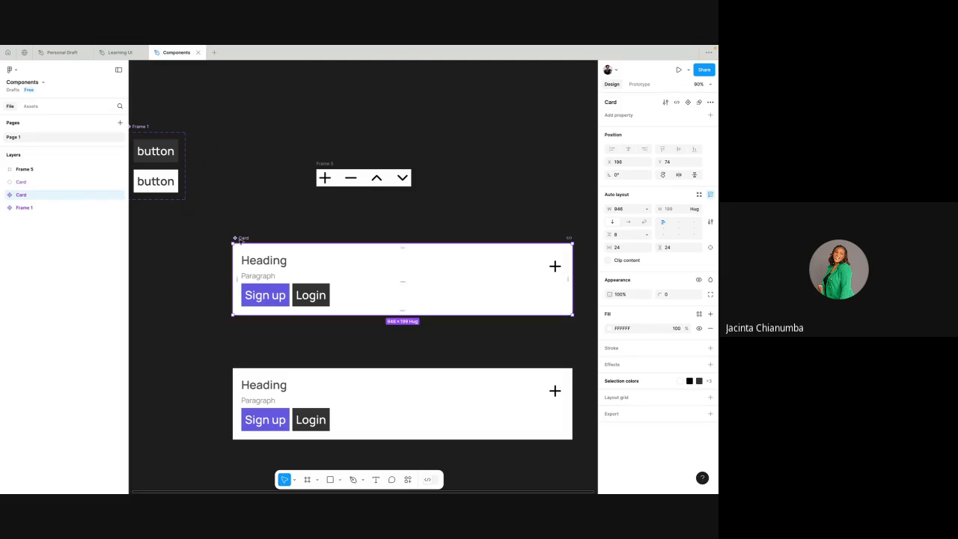
{"action": "scroll", "coordinate": [241, 241], "scroll_direction": "down", "scroll_amount": 2}
{"action": "scroll", "coordinate": [241, 241], "scroll_direction": "right", "scroll_amount": 2}
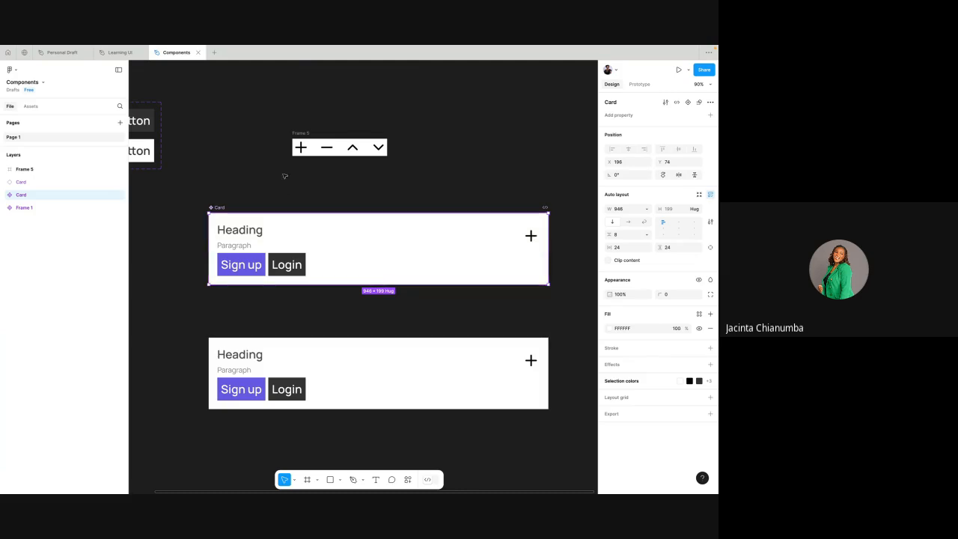
{"action": "scroll", "coordinate": [301, 149], "scroll_direction": "up", "scroll_amount": 5}
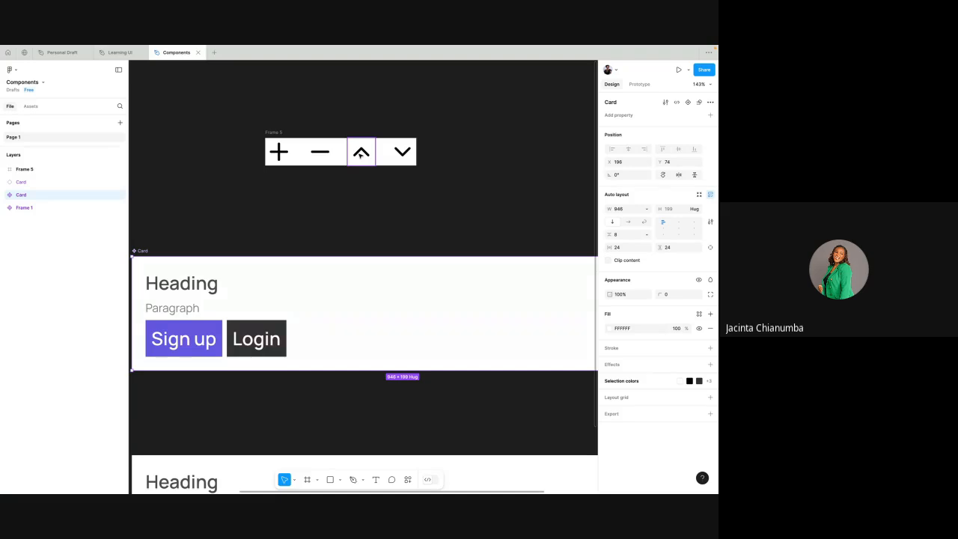
{"action": "scroll", "coordinate": [400, 154], "scroll_direction": "right", "scroll_amount": 3}
{"action": "scroll", "coordinate": [400, 154], "scroll_direction": "down", "scroll_amount": 1}
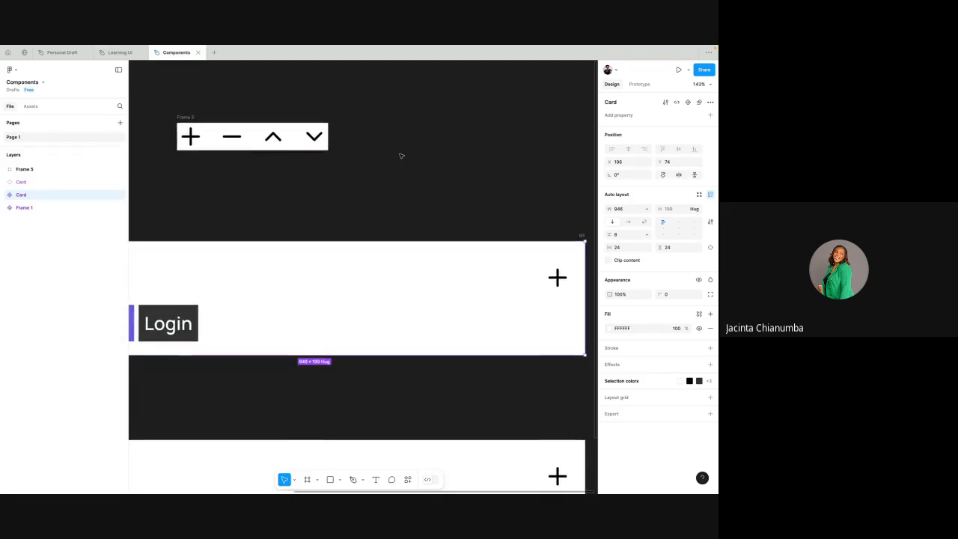
{"action": "scroll", "coordinate": [400, 156], "scroll_direction": "down", "scroll_amount": 3}
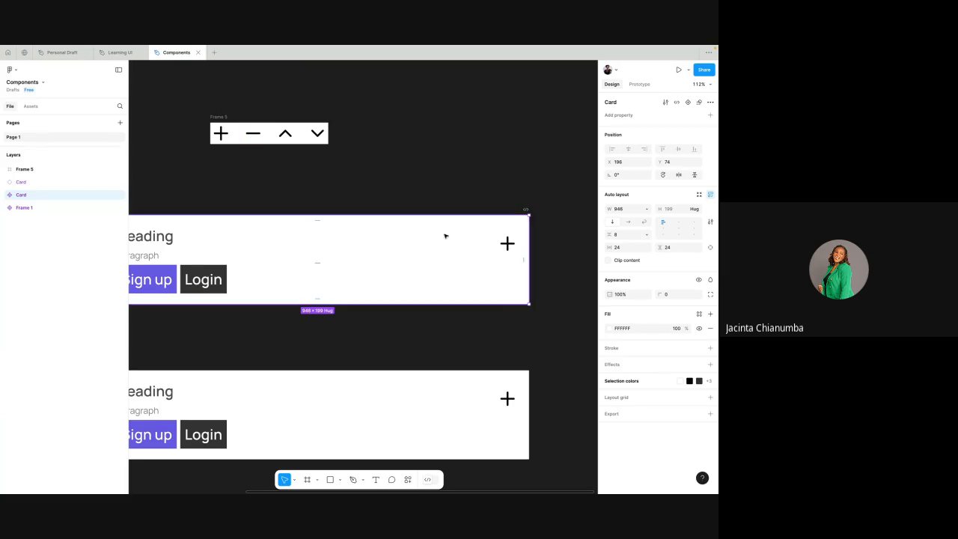
{"action": "scroll", "coordinate": [322, 182], "scroll_direction": "left", "scroll_amount": 2}
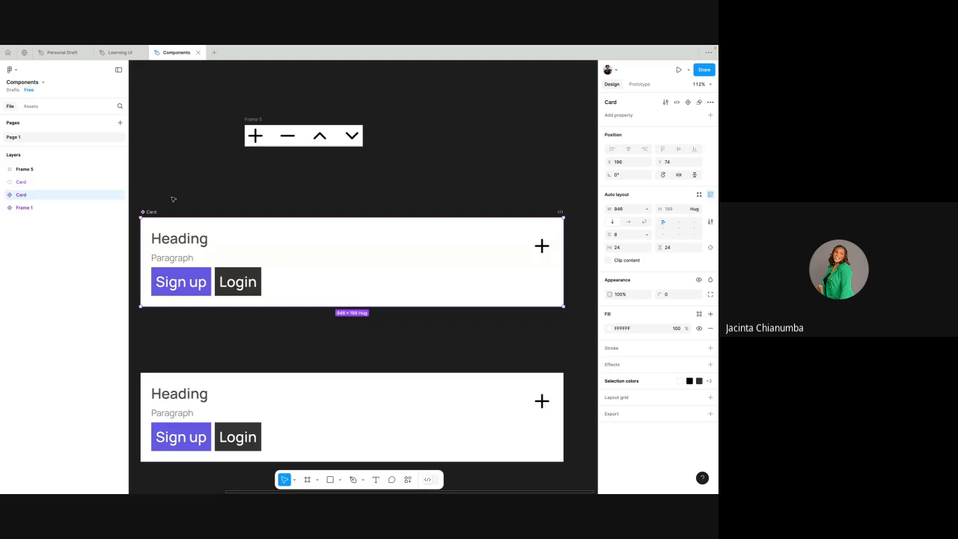
- Replace the plus icon in the main Card component with a copy of the minus icon from Frame 5
{"action": "left_click", "coordinate": [541, 247]}
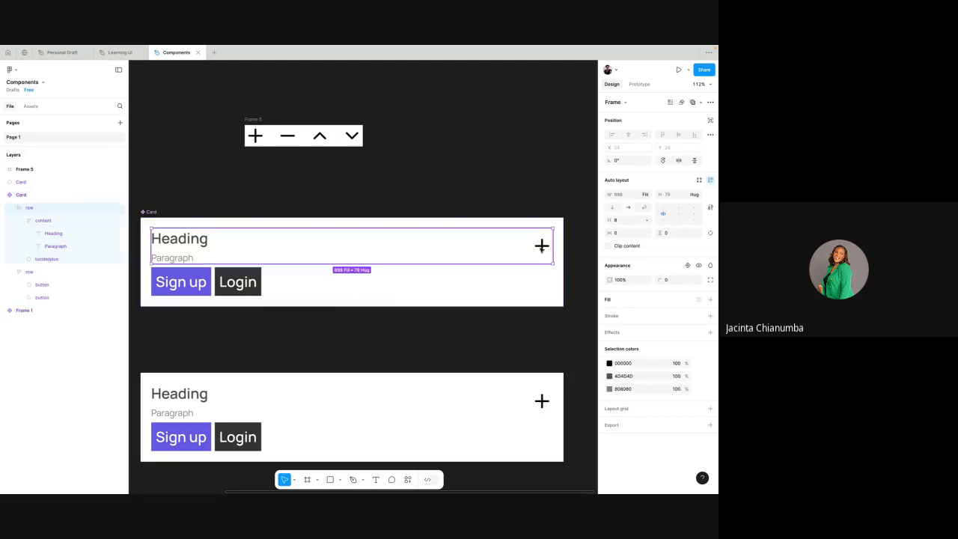
{"action": "left_click", "coordinate": [541, 247]}
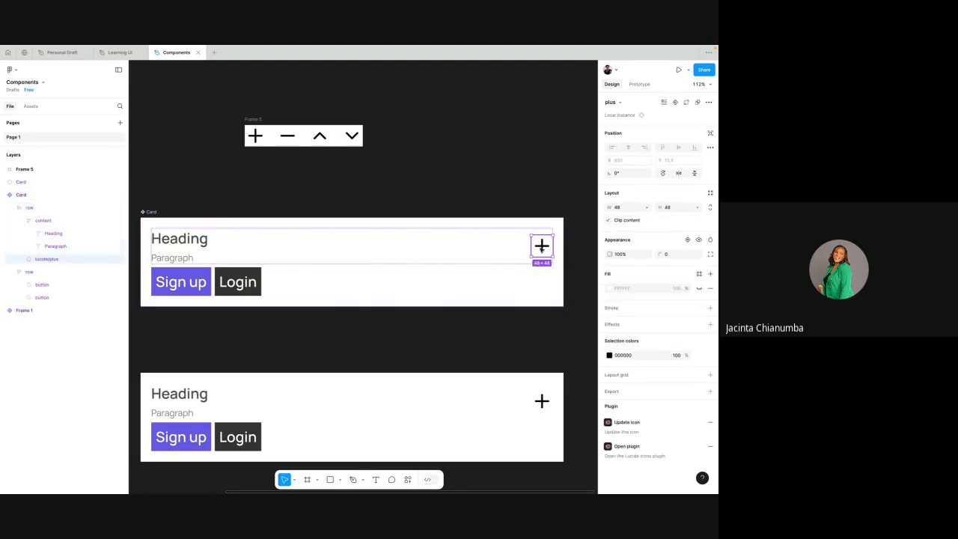
{"action": "left_click", "coordinate": [287, 137]}
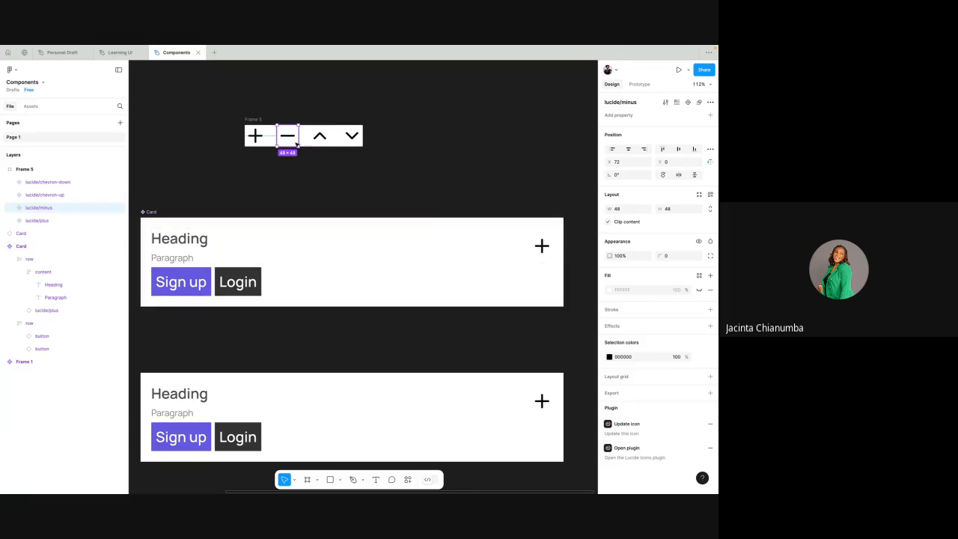
{"action": "right_click", "coordinate": [296, 138]}
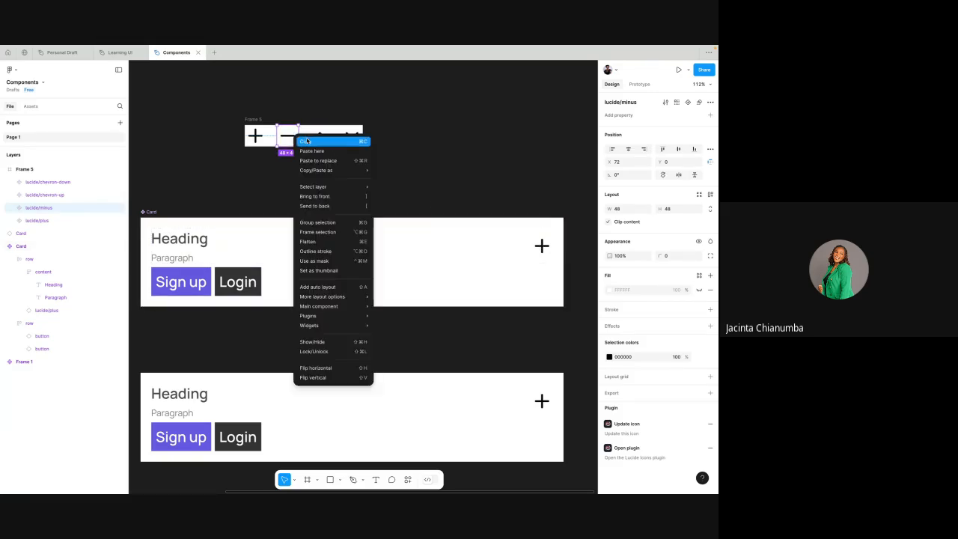
{"action": "left_click", "coordinate": [307, 140]}
{"action": "double_click", "coordinate": [538, 245]}
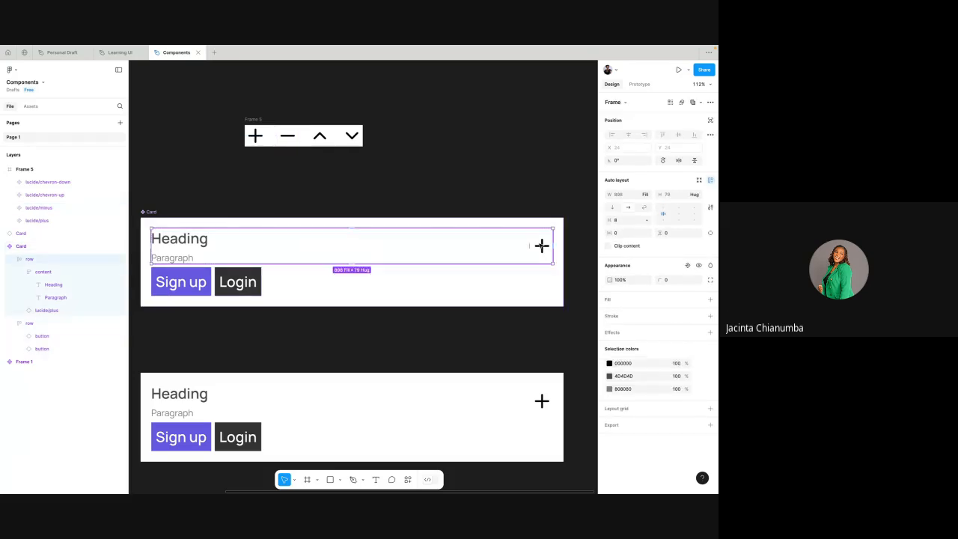
{"action": "double_click", "coordinate": [541, 246]}
{"action": "right_click", "coordinate": [541, 245]}
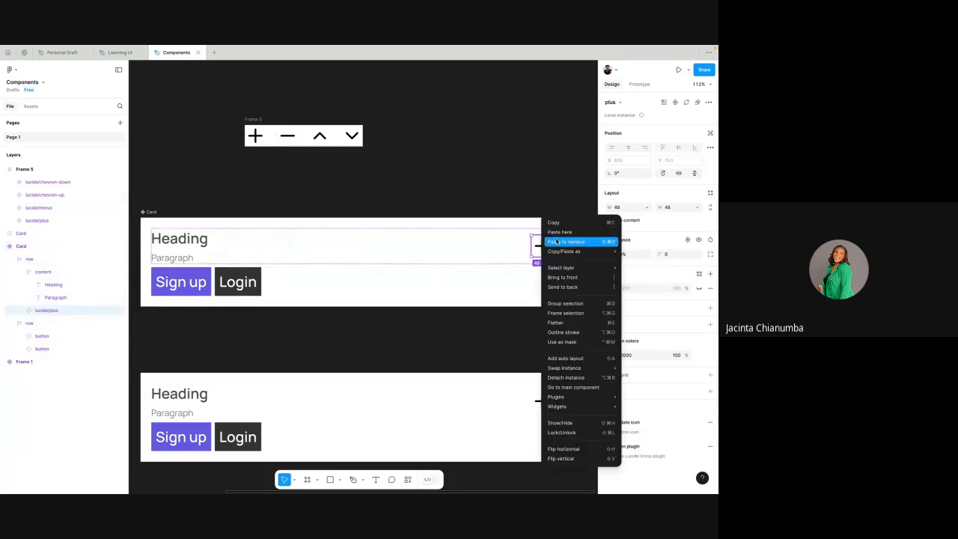
{"action": "left_click", "coordinate": [559, 242]}
{"action": "left_click", "coordinate": [530, 186]}
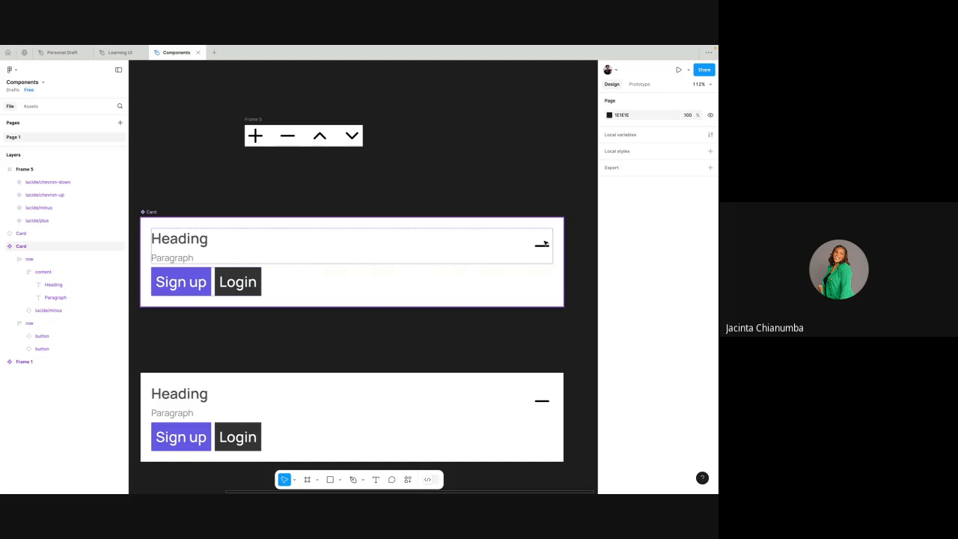
- Undo the icon replacement in the main Card component and clear the selection
{"action": "key", "text": "ctrl+z"}
{"action": "left_click", "coordinate": [440, 201]}
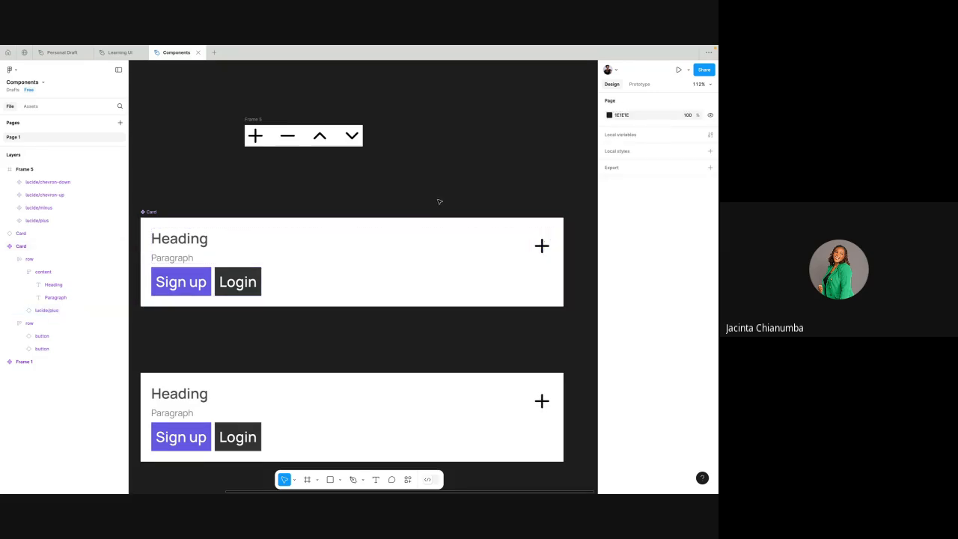
{"action": "right_click", "coordinate": [440, 202]}
{"action": "left_click", "coordinate": [228, 194]}
- Start a new Instance swap property on the main Card component and name it icons
{"action": "scroll", "coordinate": [229, 192], "scroll_direction": "left", "scroll_amount": 2}
{"action": "scroll", "coordinate": [229, 192], "scroll_direction": "down", "scroll_amount": 3}
{"action": "left_click", "coordinate": [195, 204]}
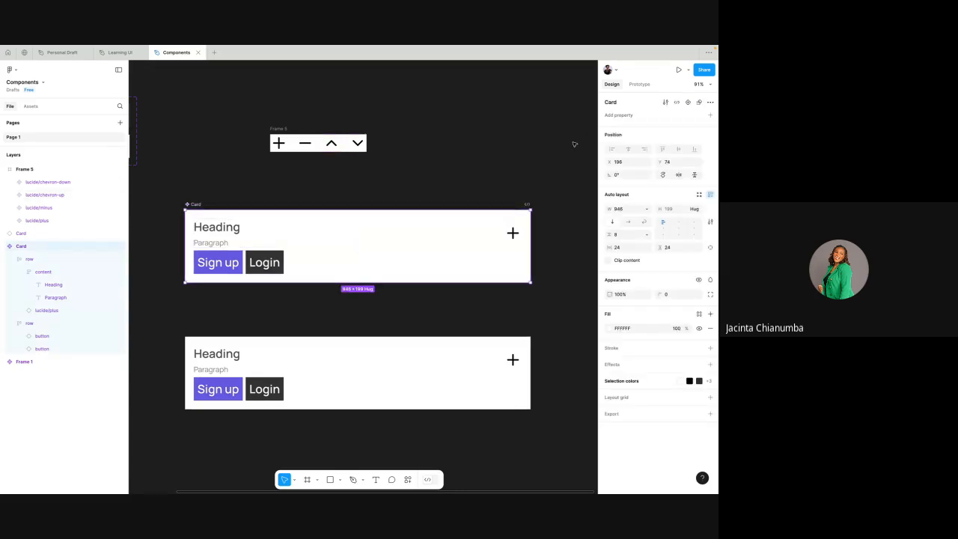
{"action": "left_click", "coordinate": [710, 115]}
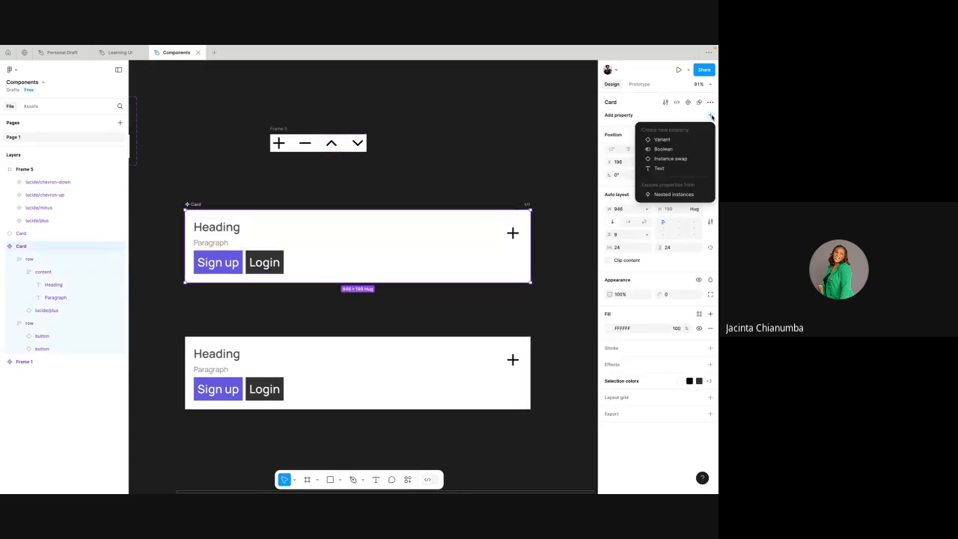
{"action": "left_click", "coordinate": [663, 158]}
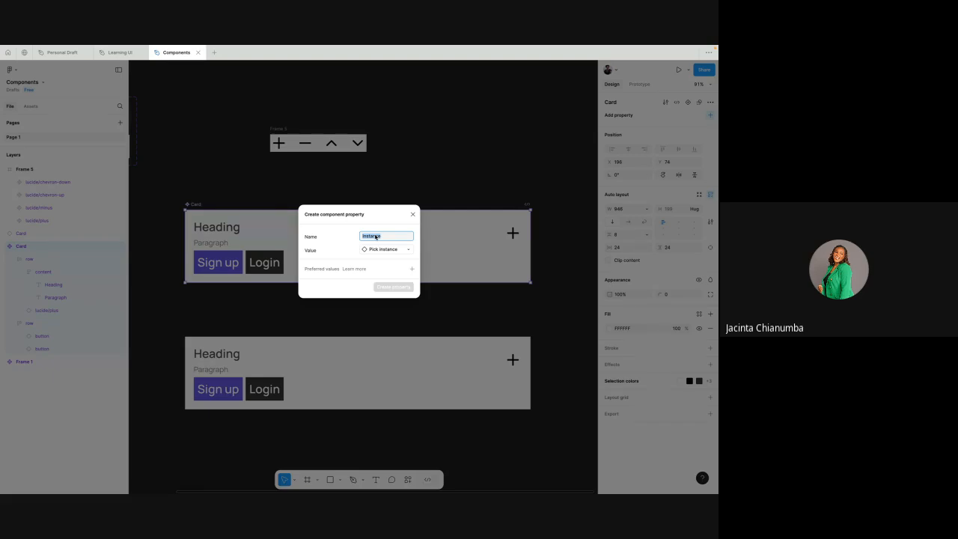
{"action": "type", "text": "icons"}
- Switch to the Learning UI file and look through its Trial page, Page 1 and Page 2 for example designs
{"action": "left_click", "coordinate": [116, 52]}
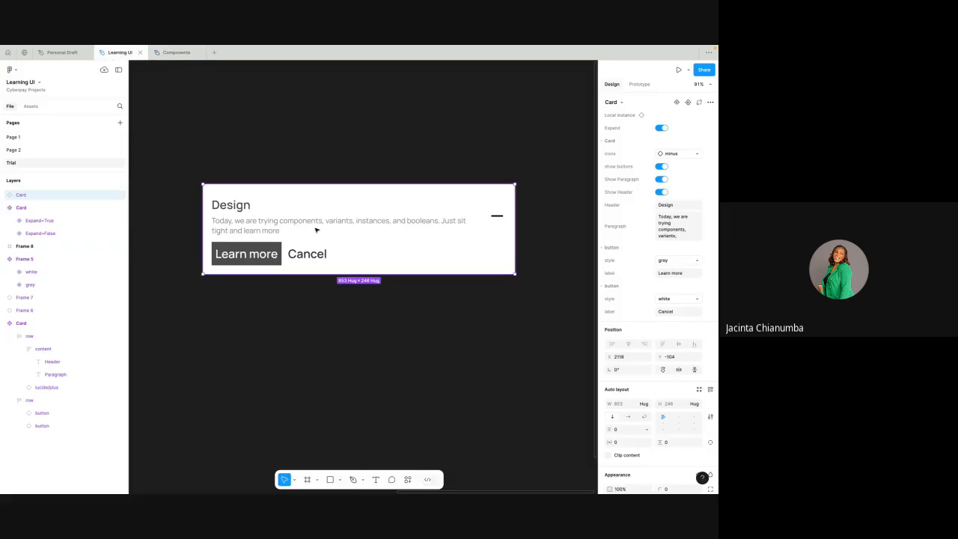
{"action": "scroll", "coordinate": [317, 231], "scroll_direction": "down", "scroll_amount": 5}
{"action": "scroll", "coordinate": [317, 231], "scroll_direction": "left", "scroll_amount": 5}
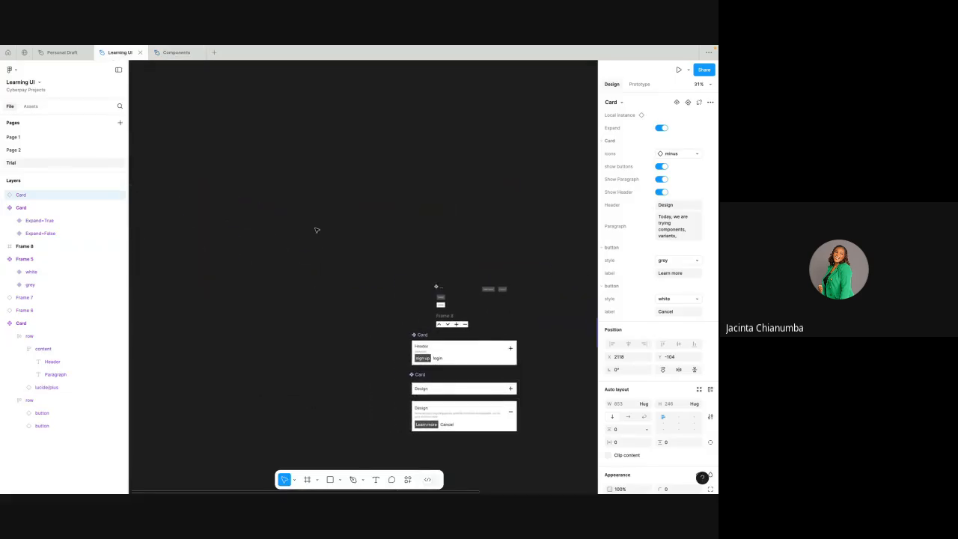
{"action": "left_click", "coordinate": [57, 138]}
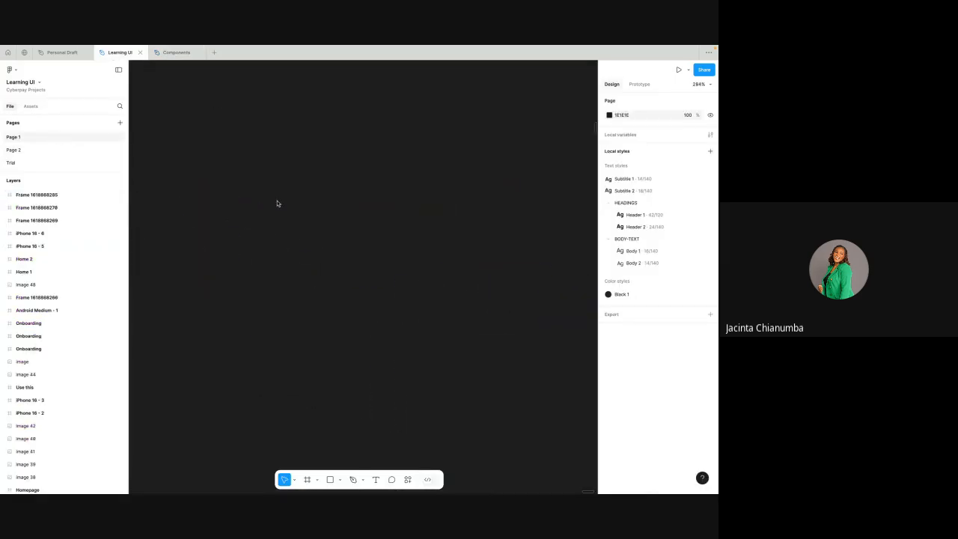
{"action": "scroll", "coordinate": [378, 208], "scroll_direction": "down", "scroll_amount": 4}
{"action": "left_click", "coordinate": [58, 150]}
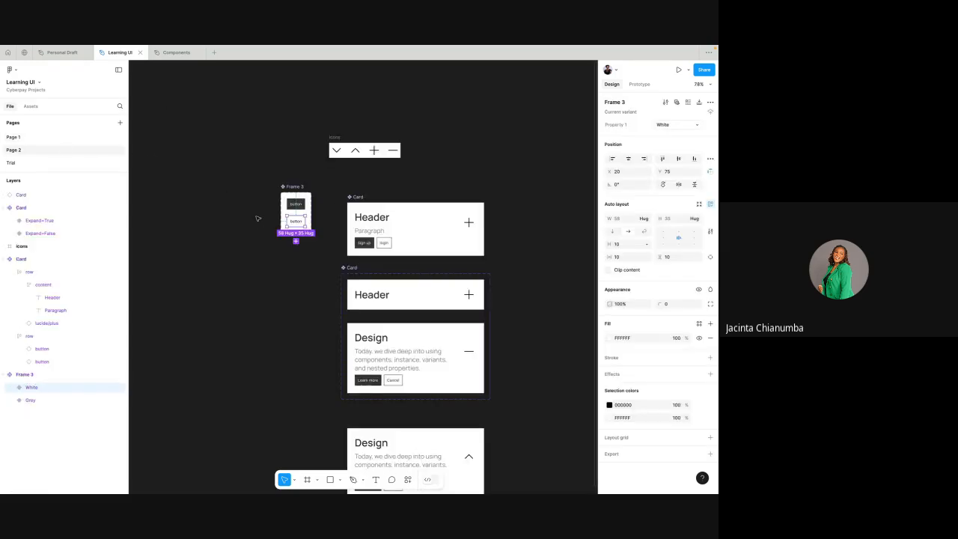
- Fit Page 1 of Learning UI in view, examine the furniture Homepage's product cards, and return to the Components file
{"action": "left_click", "coordinate": [48, 134]}
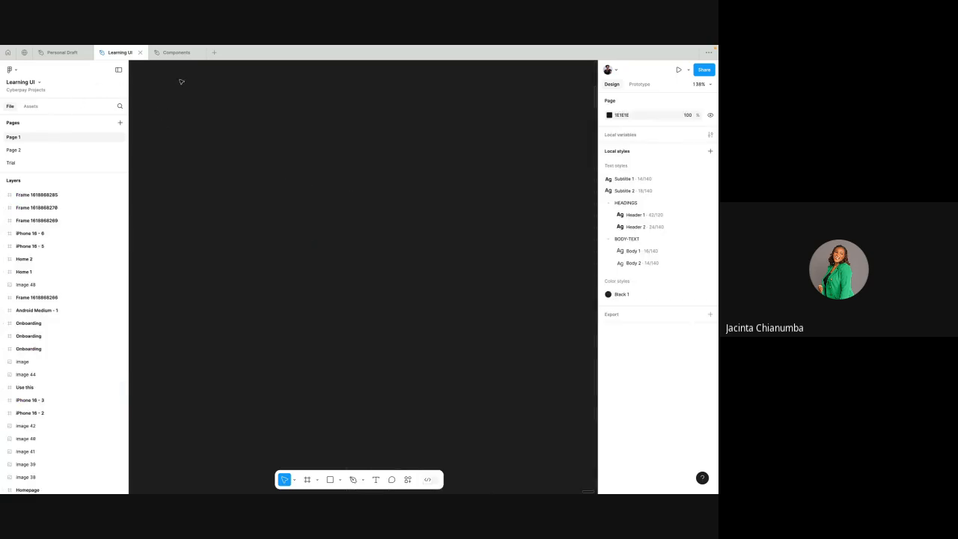
{"action": "left_click", "coordinate": [701, 84]}
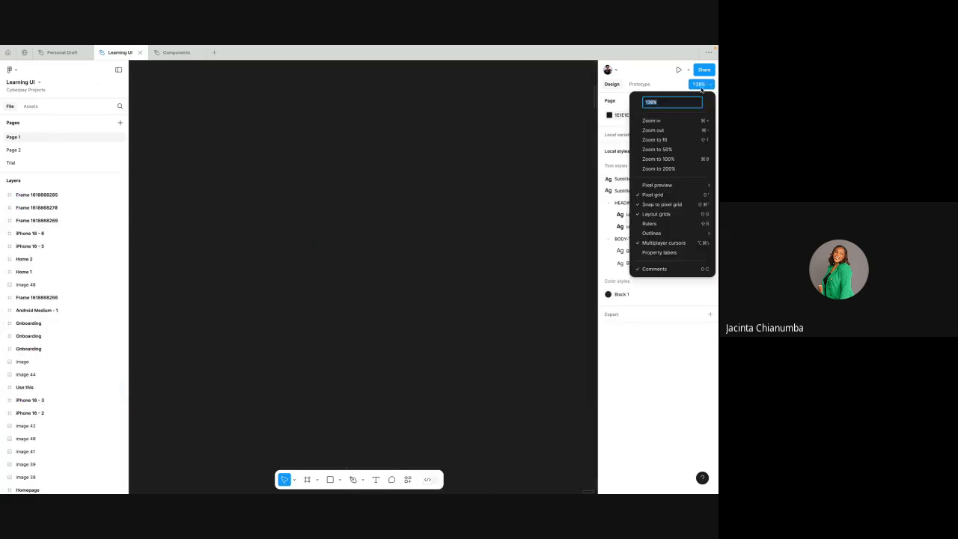
{"action": "left_click", "coordinate": [654, 139]}
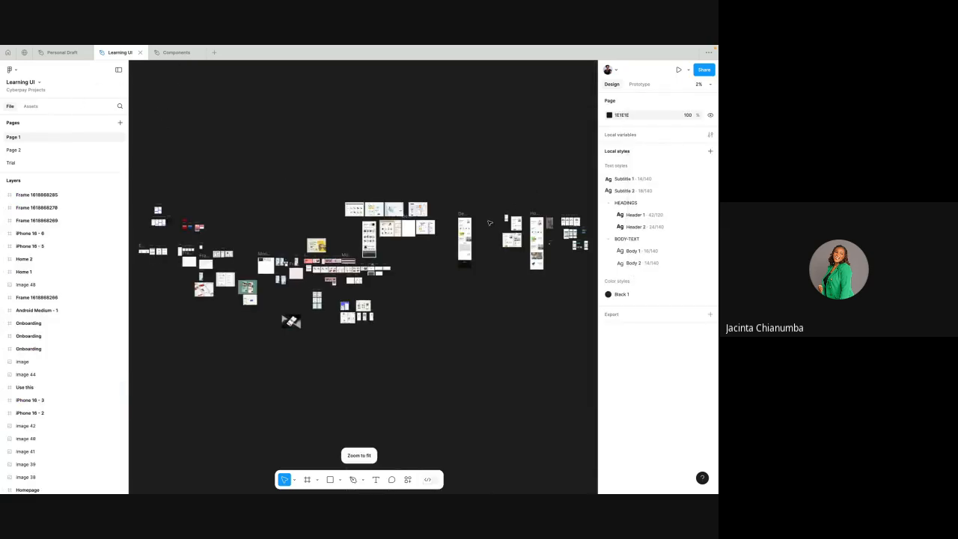
{"action": "scroll", "coordinate": [490, 222], "scroll_direction": "up", "scroll_amount": 5}
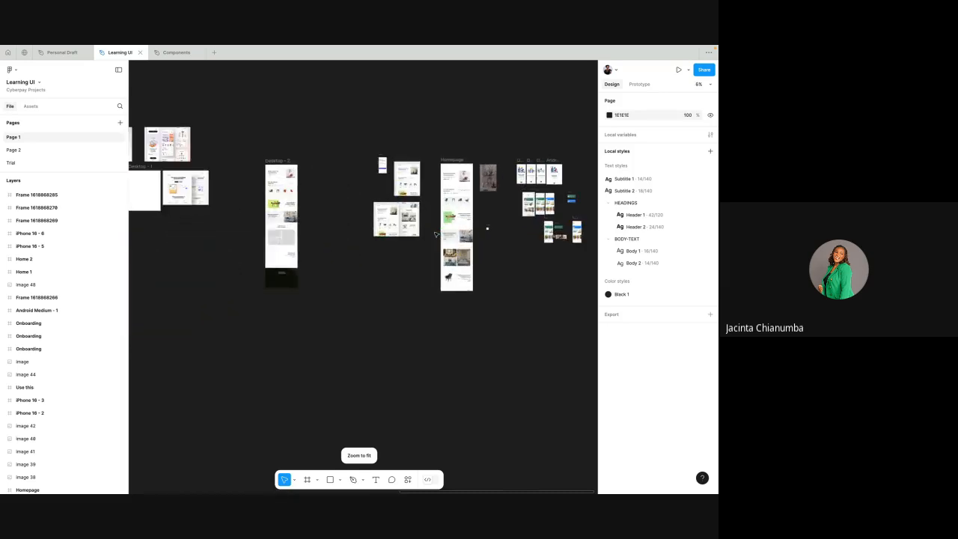
{"action": "scroll", "coordinate": [435, 234], "scroll_direction": "up", "scroll_amount": 3}
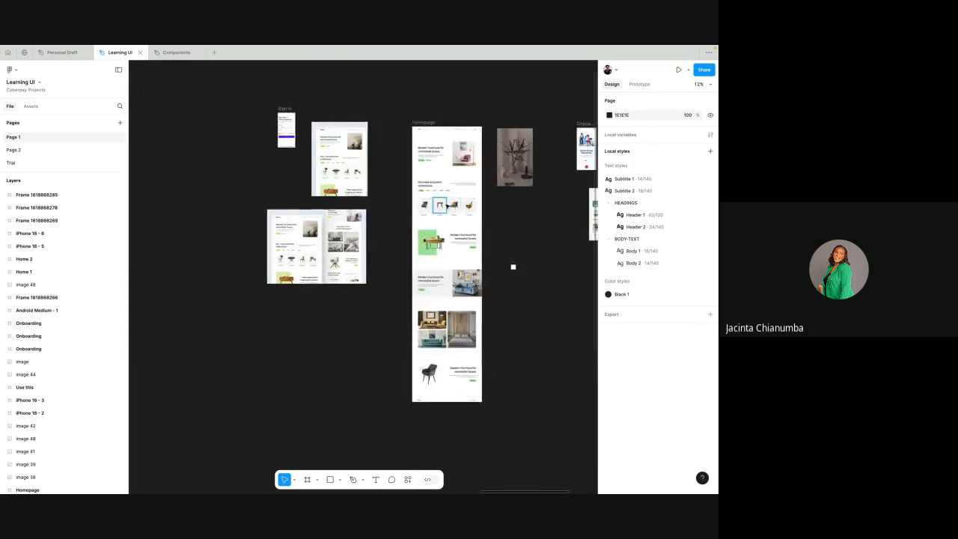
{"action": "scroll", "coordinate": [447, 206], "scroll_direction": "up", "scroll_amount": 6}
{"action": "scroll", "coordinate": [512, 209], "scroll_direction": "down", "scroll_amount": 4}
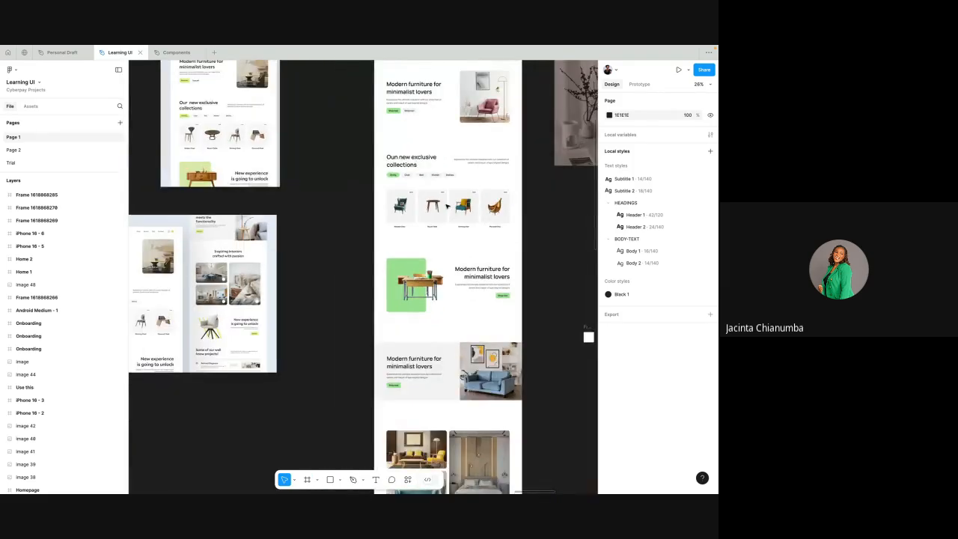
{"action": "scroll", "coordinate": [589, 336], "scroll_direction": "right", "scroll_amount": 3}
{"action": "scroll", "coordinate": [336, 269], "scroll_direction": "up", "scroll_amount": 5}
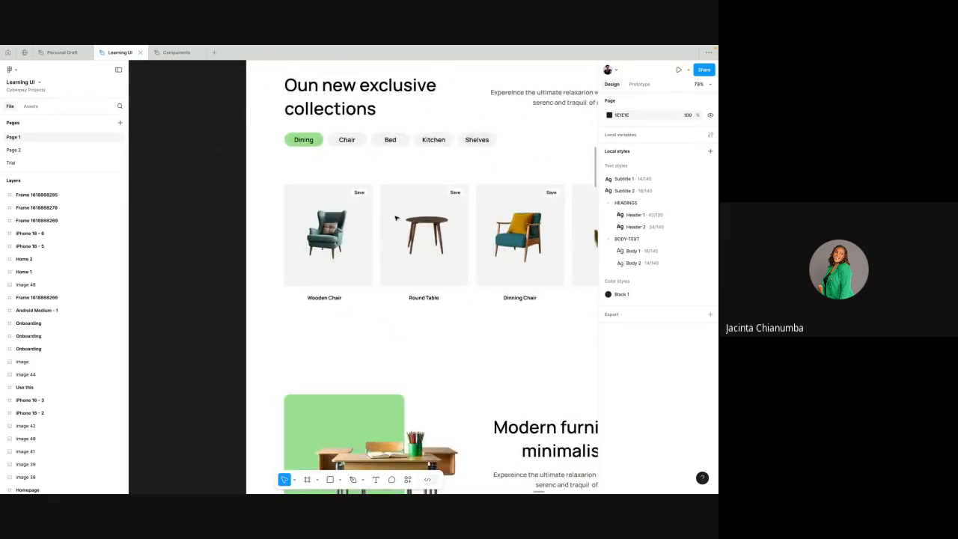
{"action": "scroll", "coordinate": [328, 224], "scroll_direction": "up", "scroll_amount": 2}
{"action": "scroll", "coordinate": [328, 224], "scroll_direction": "up", "scroll_amount": 1}
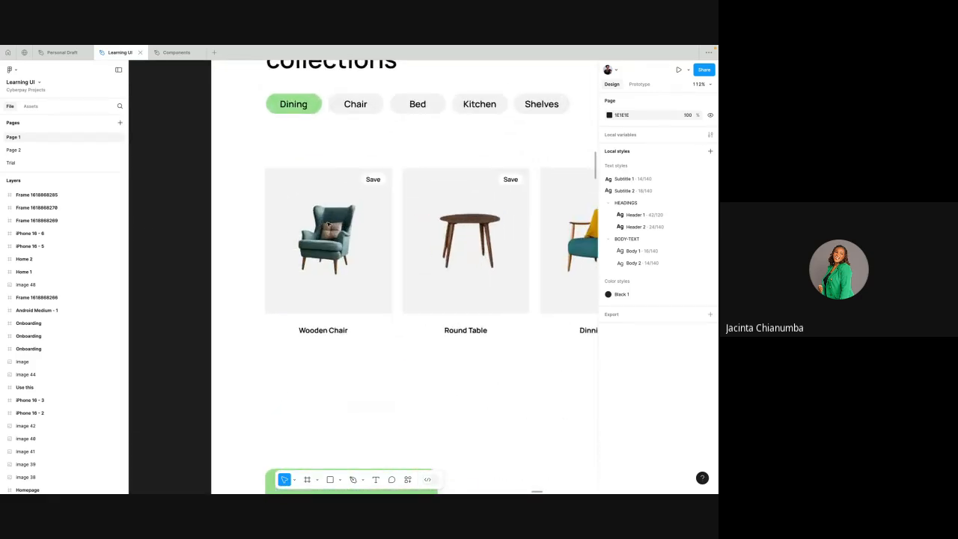
{"action": "scroll", "coordinate": [328, 225], "scroll_direction": "down", "scroll_amount": 2}
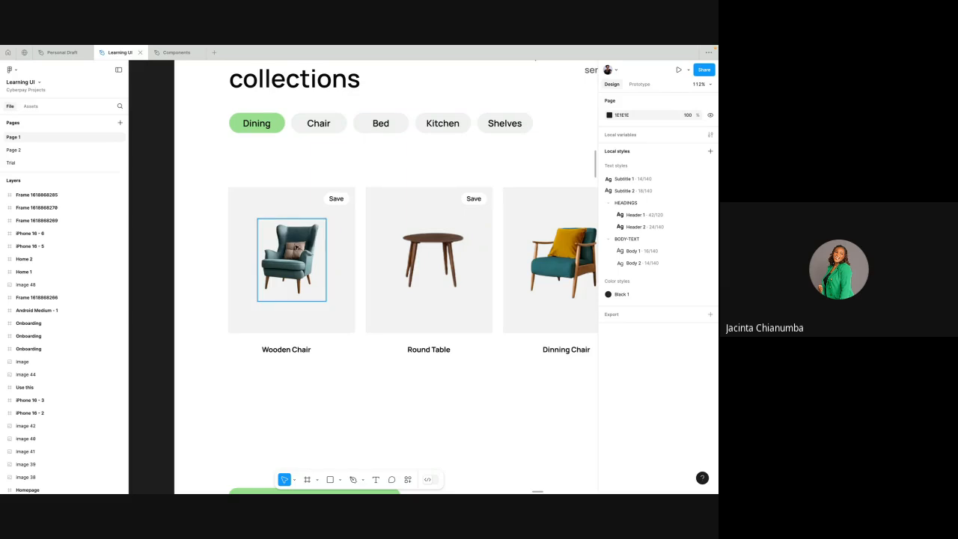
{"action": "scroll", "coordinate": [297, 247], "scroll_direction": "down", "scroll_amount": 1}
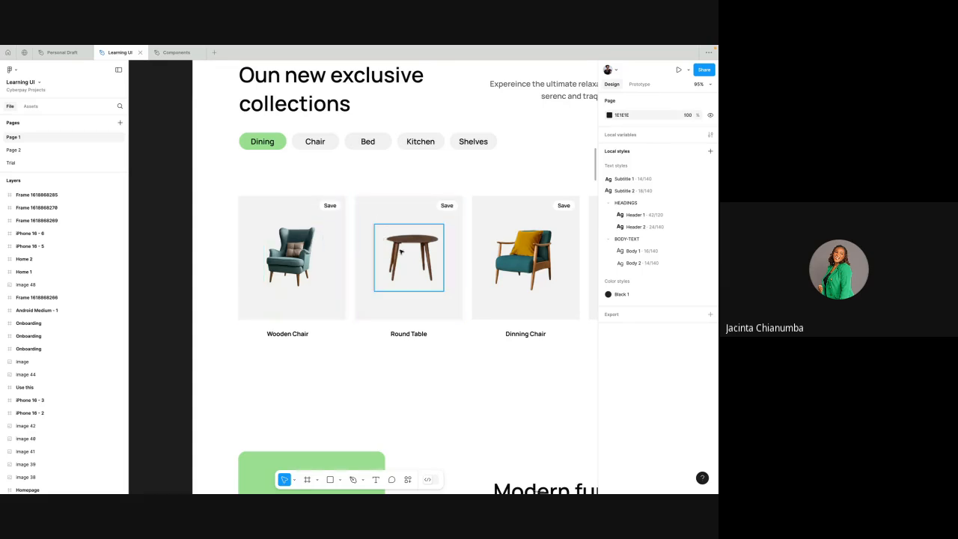
{"action": "left_click", "coordinate": [171, 52]}
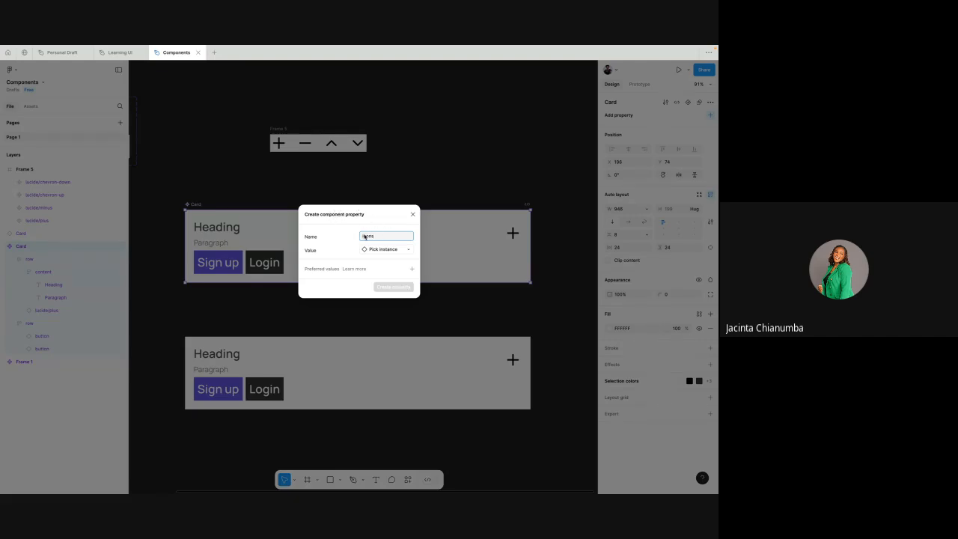
- Set the icons property's default value to the plus component from the lucide group in Frame 5
{"action": "left_click", "coordinate": [408, 251]}
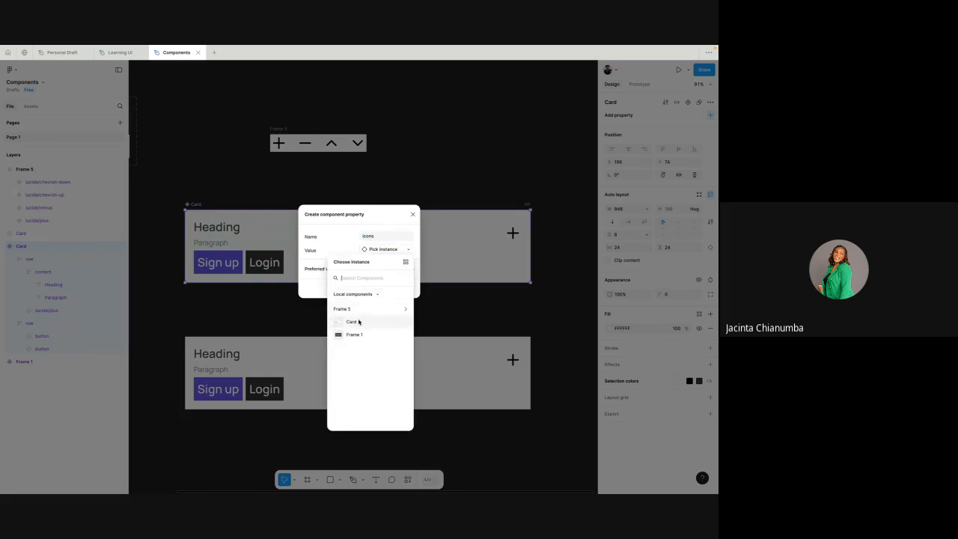
{"action": "left_click", "coordinate": [363, 310]}
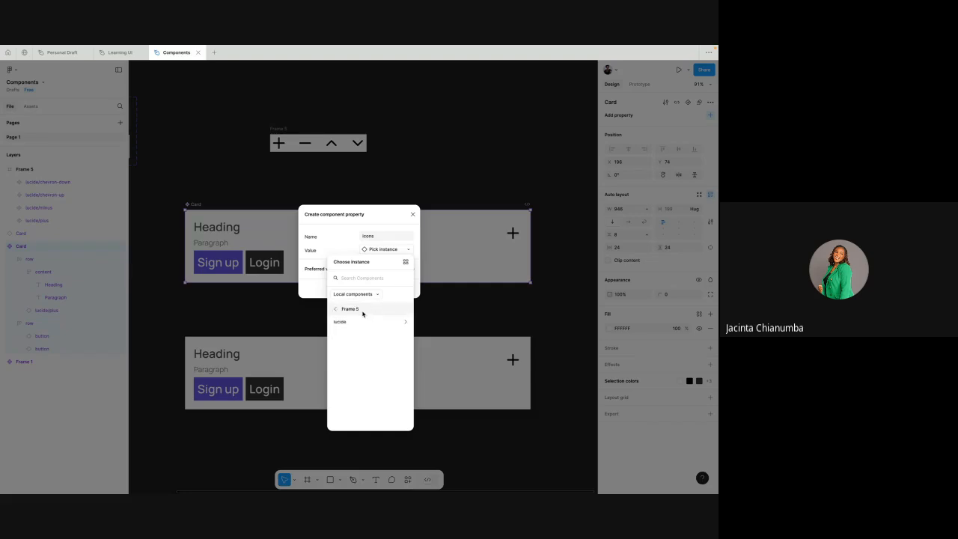
{"action": "left_click", "coordinate": [355, 326]}
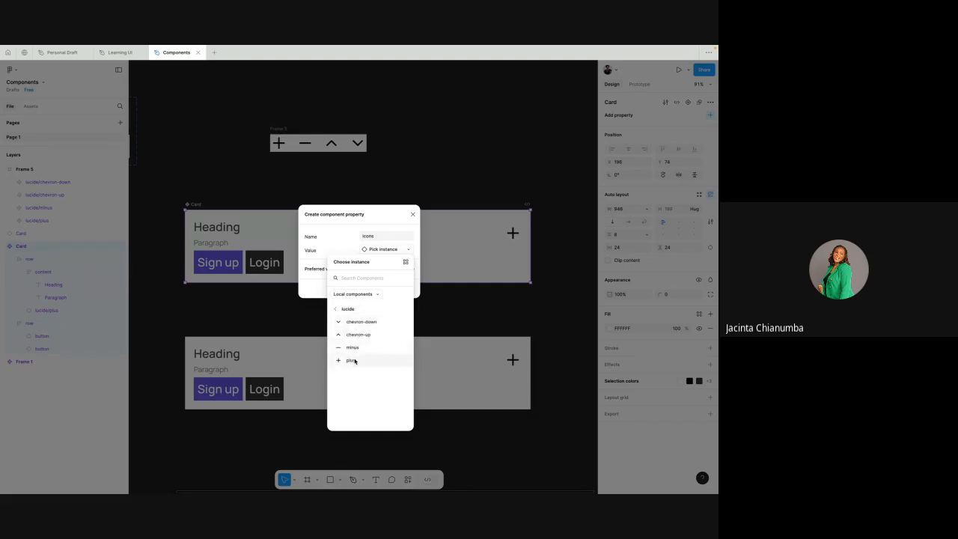
{"action": "left_click", "coordinate": [354, 360]}
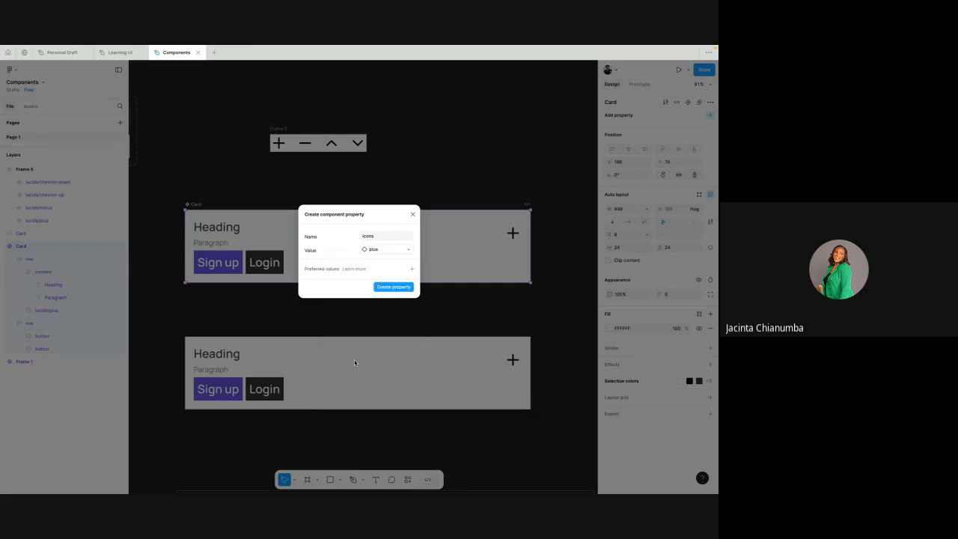
- Add all the lucide icons (chevron-down, chevron-up, minus and plus) as preferred values and create the icons property
{"action": "left_click", "coordinate": [412, 269]}
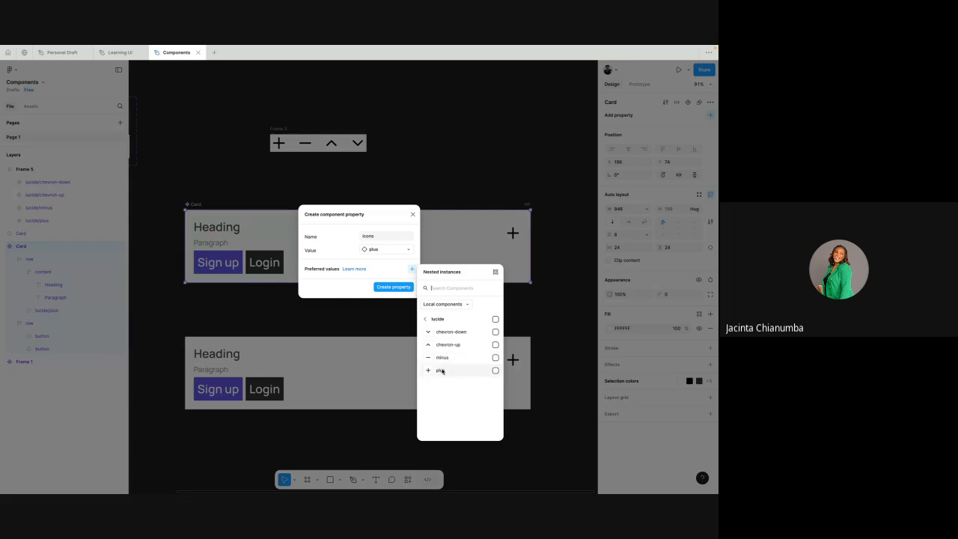
{"action": "left_click", "coordinate": [495, 319]}
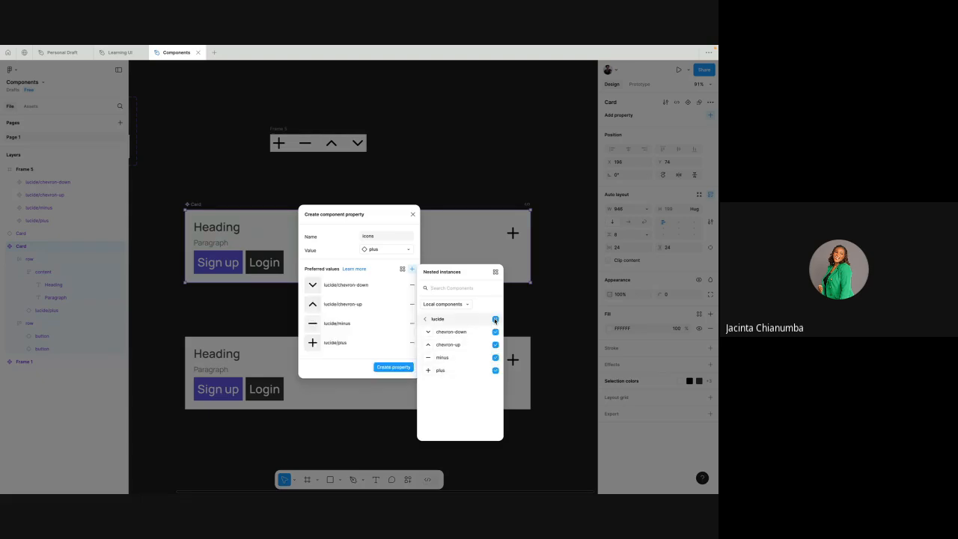
{"action": "left_click", "coordinate": [379, 367]}
- Compare the properties of the Card instance and the main Card component to check where the icons property is available
{"action": "scroll", "coordinate": [378, 282], "scroll_direction": "down", "scroll_amount": 3}
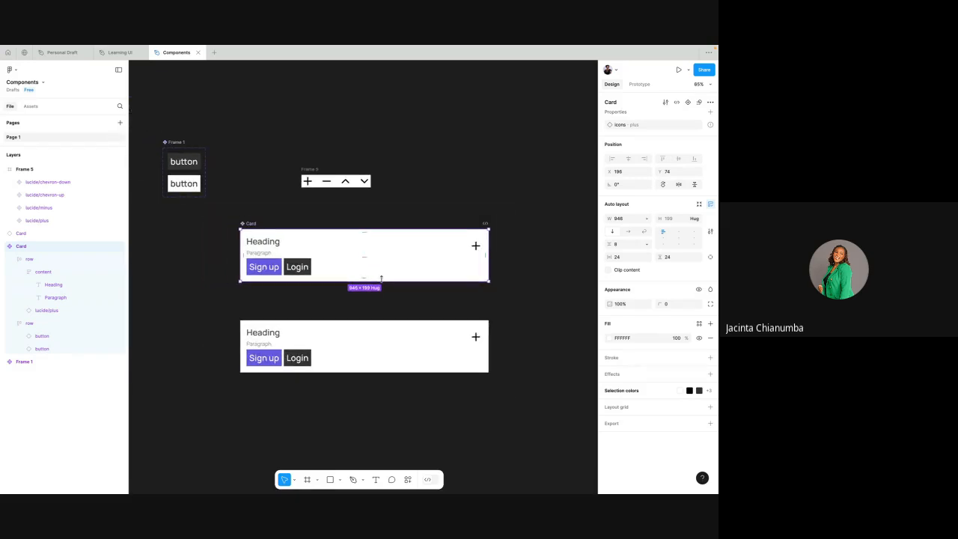
{"action": "left_click", "coordinate": [347, 335]}
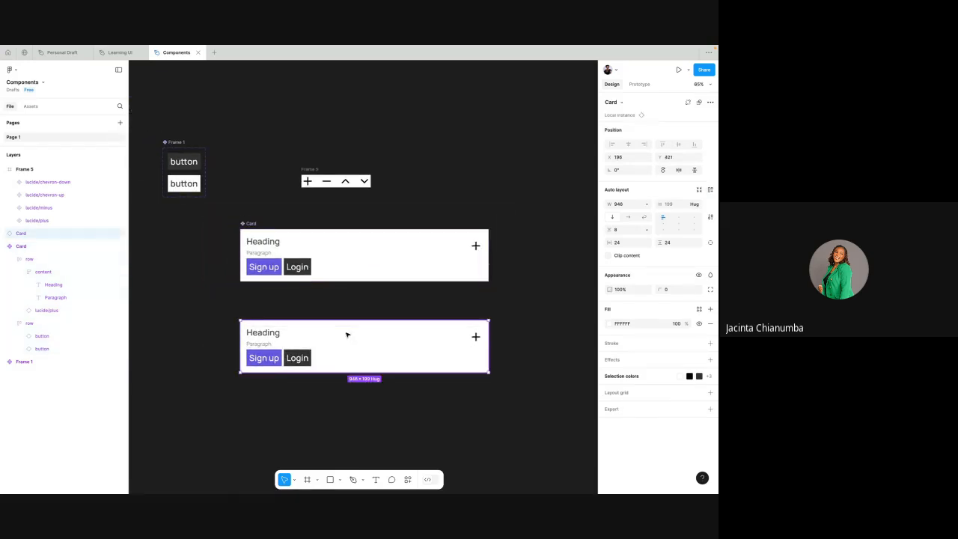
{"action": "left_click", "coordinate": [413, 271]}
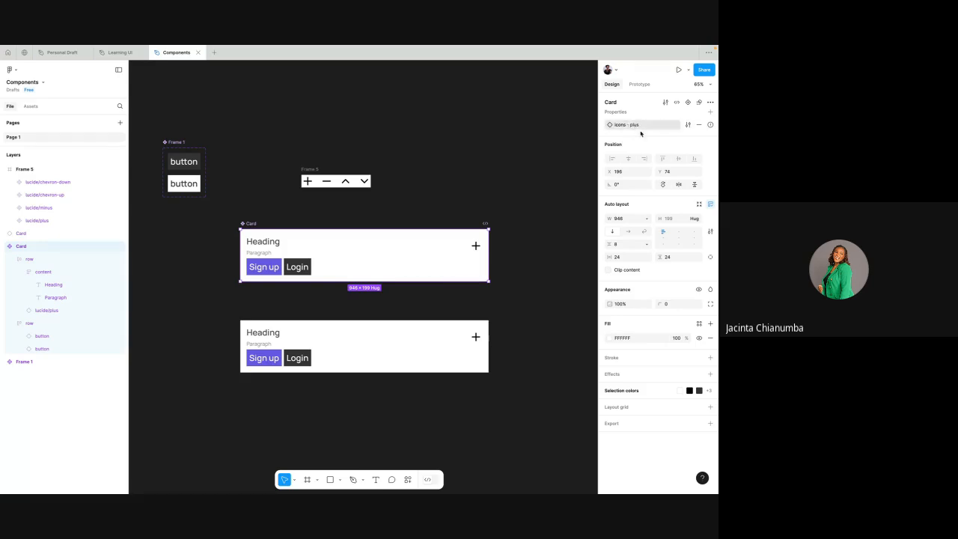
{"action": "left_click", "coordinate": [405, 343]}
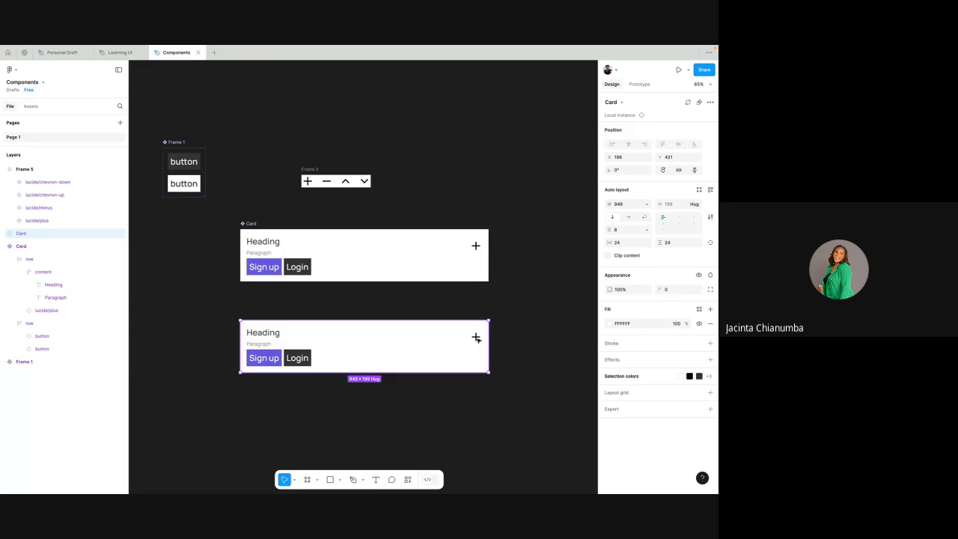
{"action": "scroll", "coordinate": [477, 338], "scroll_direction": "up", "scroll_amount": 3}
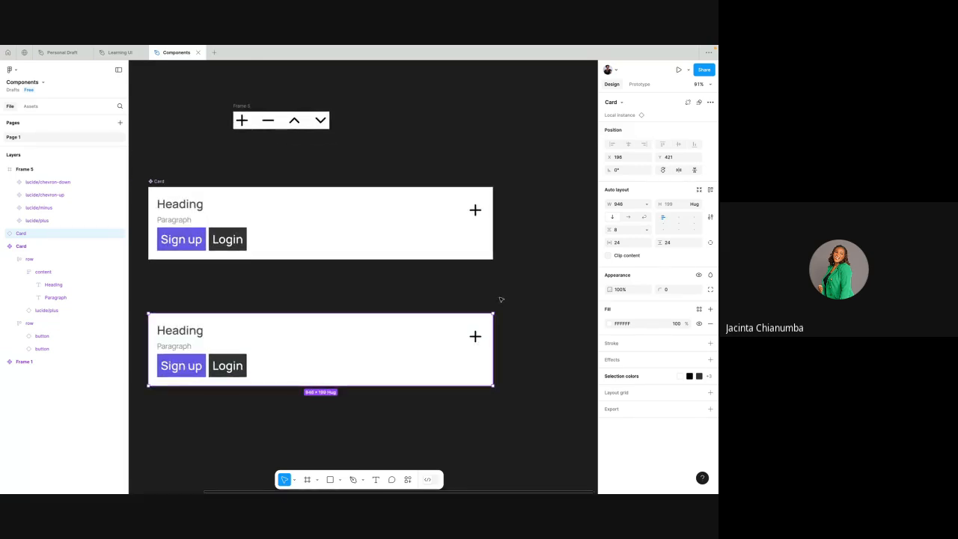
- Select the plus icon nested inside the main Card component
{"action": "left_click", "coordinate": [480, 202]}
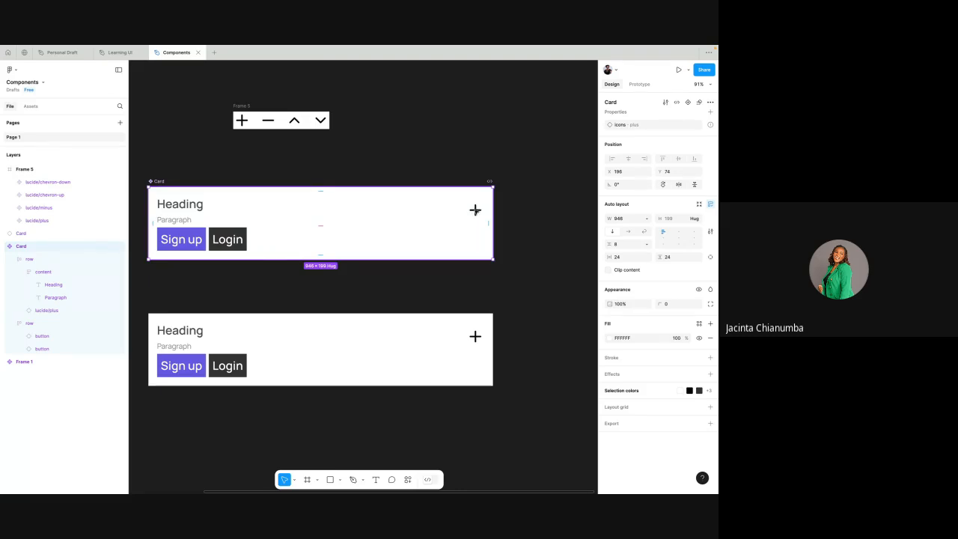
{"action": "left_click", "coordinate": [475, 211]}
{"action": "left_click", "coordinate": [475, 210]}
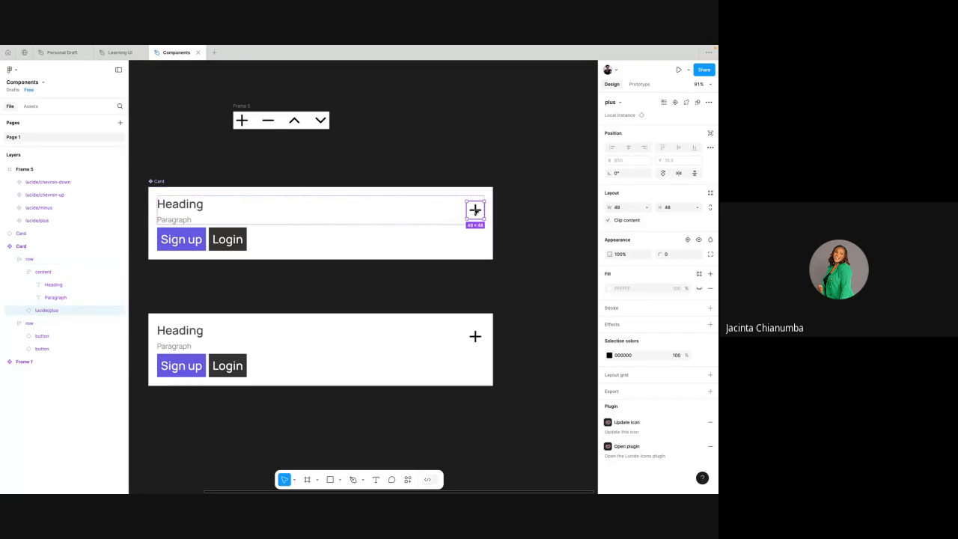
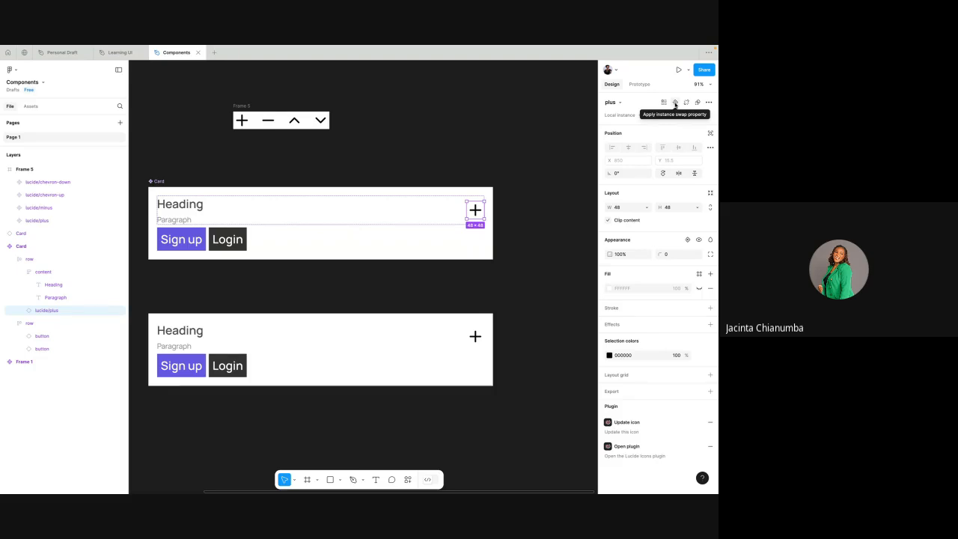
- Apply the icons instance swap property to the plus icon in the main Card component
{"action": "left_click", "coordinate": [675, 102]}
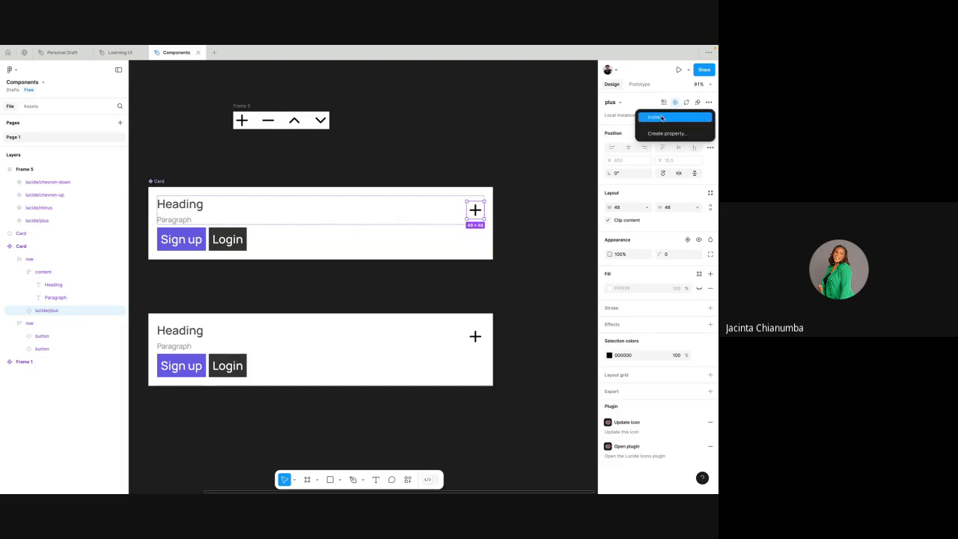
{"action": "left_click", "coordinate": [662, 119]}
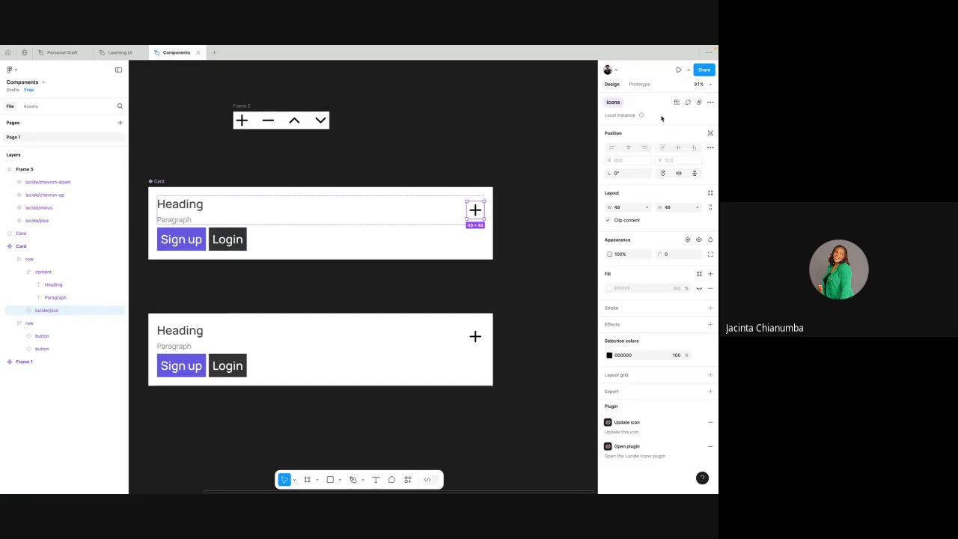
- Set the icons property of the Card instance below the main component to minus
{"action": "scroll", "coordinate": [526, 191], "scroll_direction": "down", "scroll_amount": 3}
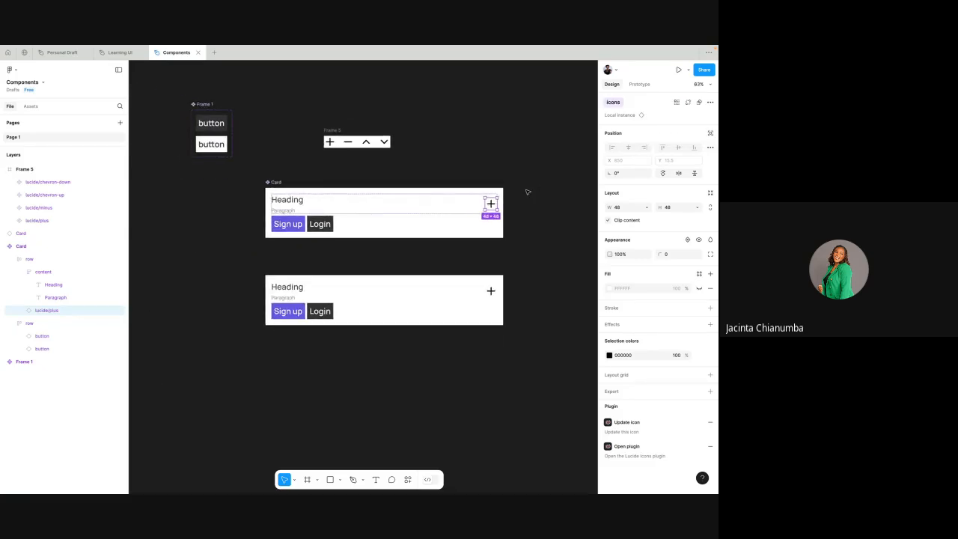
{"action": "left_click", "coordinate": [447, 297]}
{"action": "scroll", "coordinate": [448, 295], "scroll_direction": "up", "scroll_amount": 3}
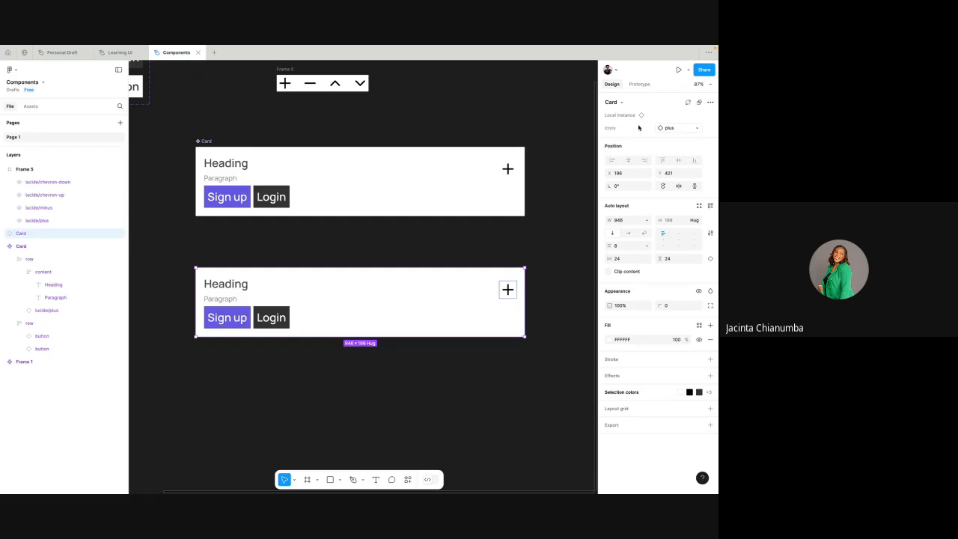
{"action": "left_click", "coordinate": [667, 128]}
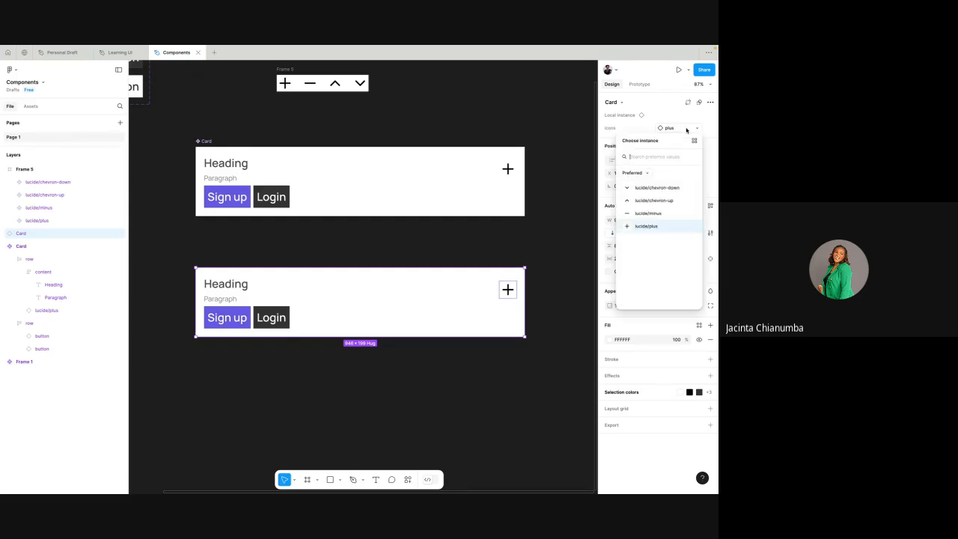
{"action": "left_click", "coordinate": [644, 213]}
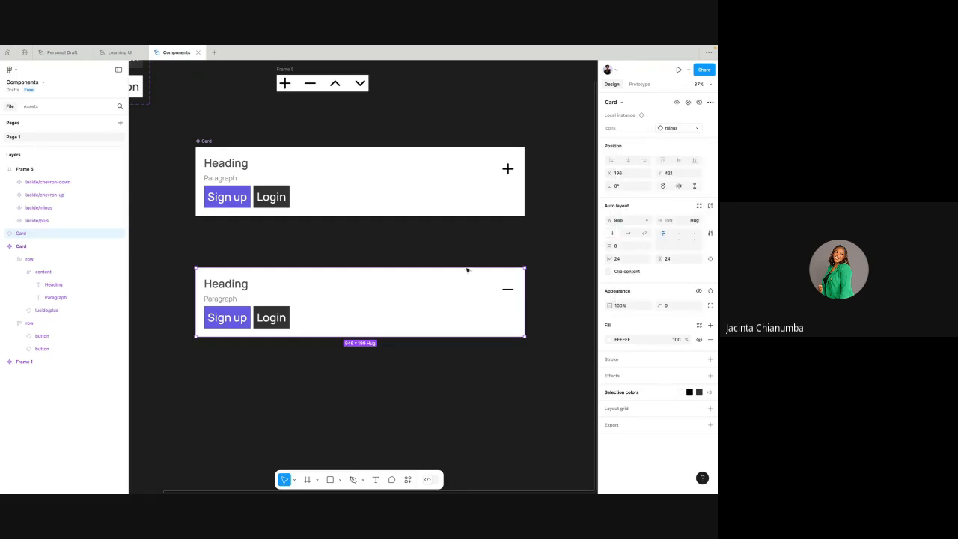
- Swap the Card instance's icon to chevron-down and finally to chevron-up
{"action": "scroll", "coordinate": [464, 271], "scroll_direction": "right", "scroll_amount": 1}
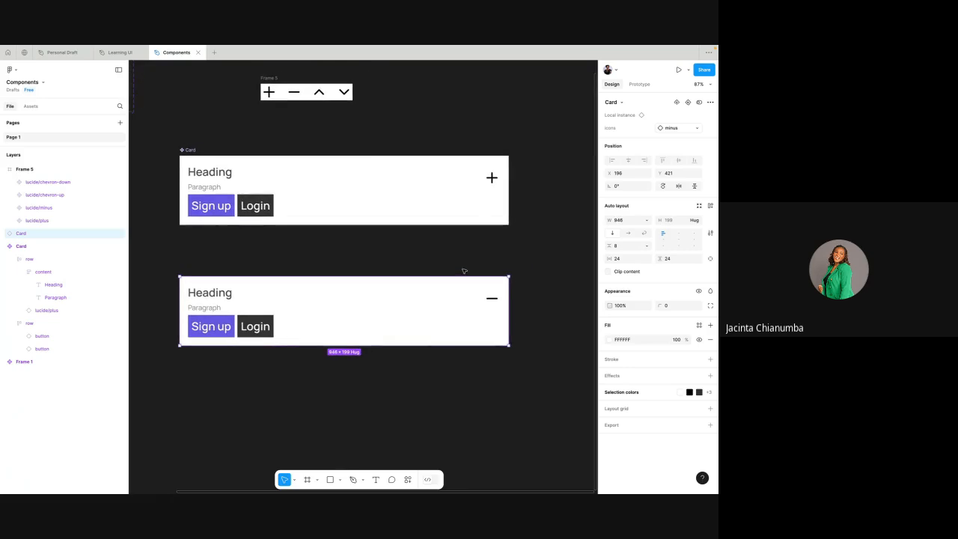
{"action": "left_click", "coordinate": [682, 128]}
{"action": "left_click", "coordinate": [655, 188]}
{"action": "left_click", "coordinate": [681, 128]}
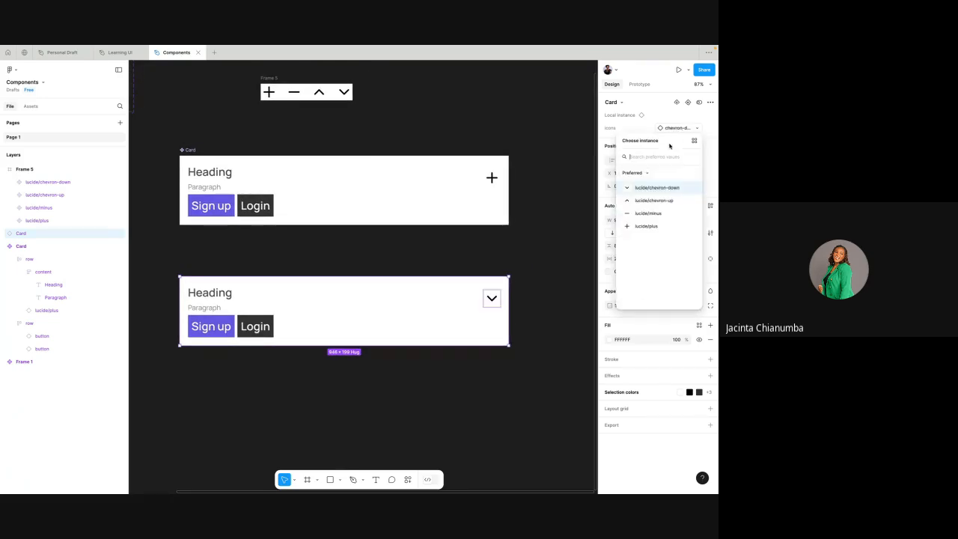
{"action": "left_click", "coordinate": [656, 201]}
{"action": "scroll", "coordinate": [491, 255], "scroll_direction": "down", "scroll_amount": 2}
{"action": "left_click", "coordinate": [451, 255]}
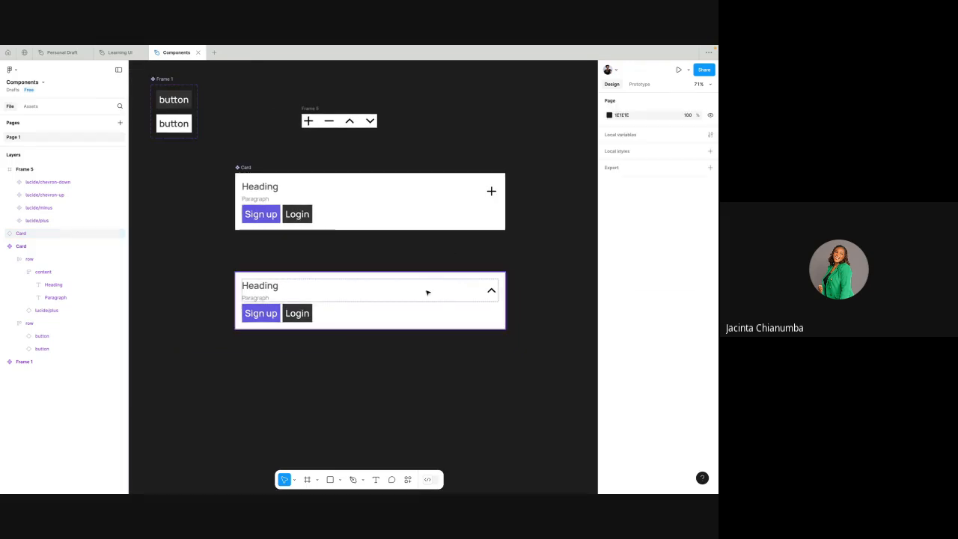
- Duplicate the Card instance twice, stacking the two copies beneath it
{"action": "left_click", "coordinate": [428, 293]}
{"action": "left_click_drag", "start_coordinate": [428, 293], "coordinate": [429, 385]}
{"action": "scroll", "coordinate": [426, 364], "scroll_direction": "down", "scroll_amount": 3}
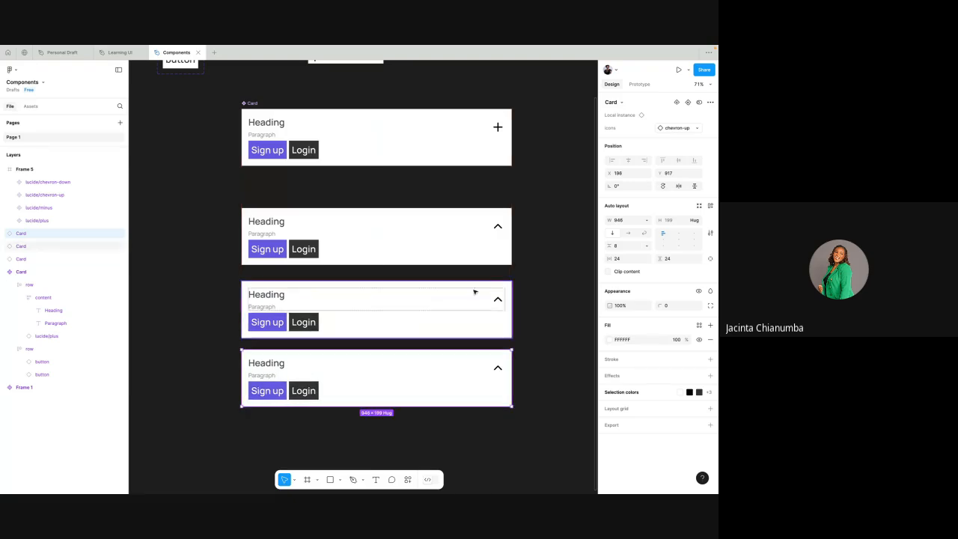
- Set the icons property of the uppermost of the three Card instances to minus
{"action": "left_click", "coordinate": [488, 248]}
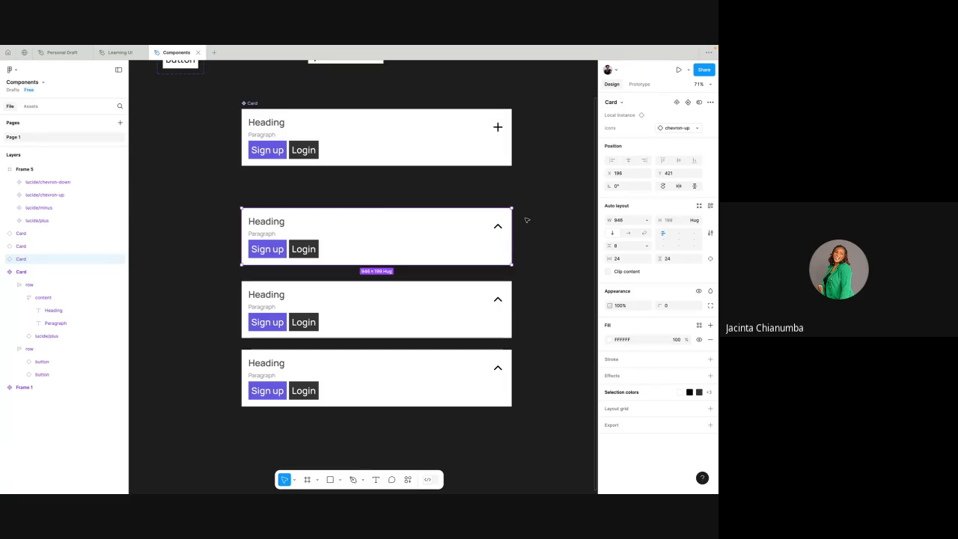
{"action": "left_click", "coordinate": [479, 288]}
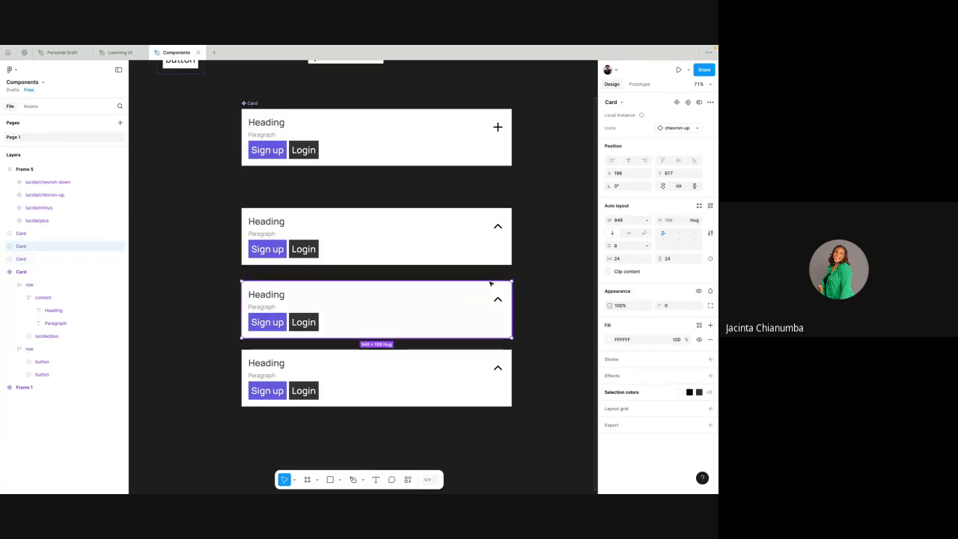
{"action": "left_click", "coordinate": [507, 236]}
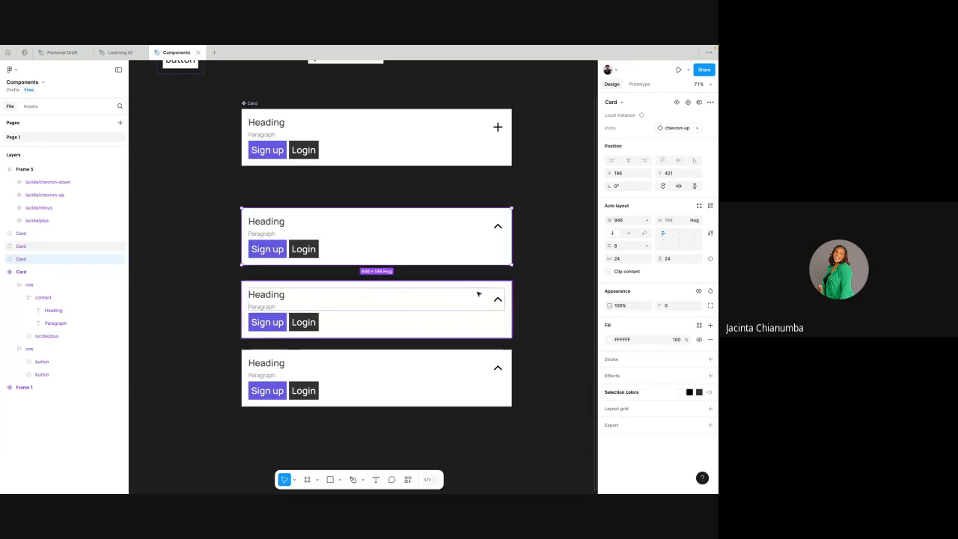
{"action": "left_click", "coordinate": [676, 127]}
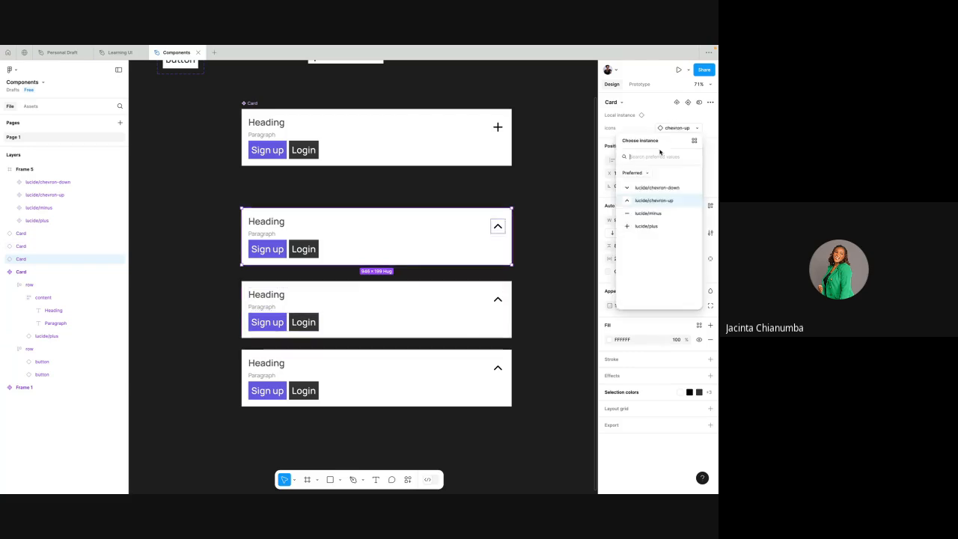
{"action": "left_click", "coordinate": [647, 213]}
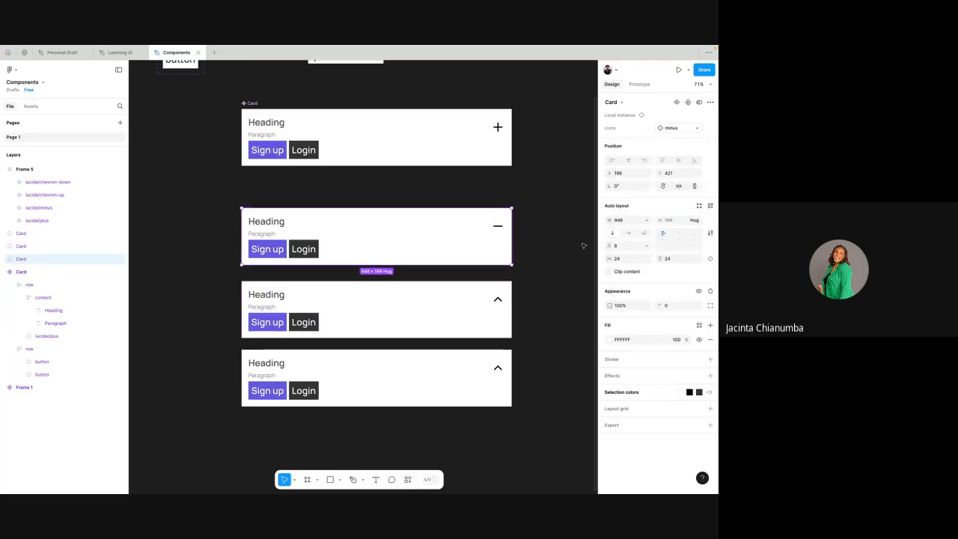
- Swap the middle Card instance's icon to minus and finally to chevron-down
{"action": "left_click", "coordinate": [505, 303]}
{"action": "left_click", "coordinate": [675, 128]}
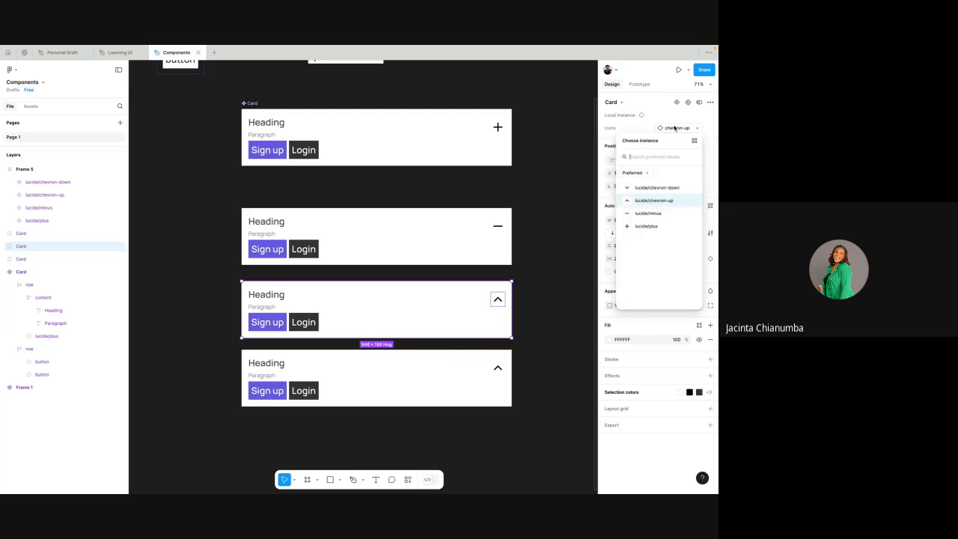
{"action": "left_click", "coordinate": [648, 214]}
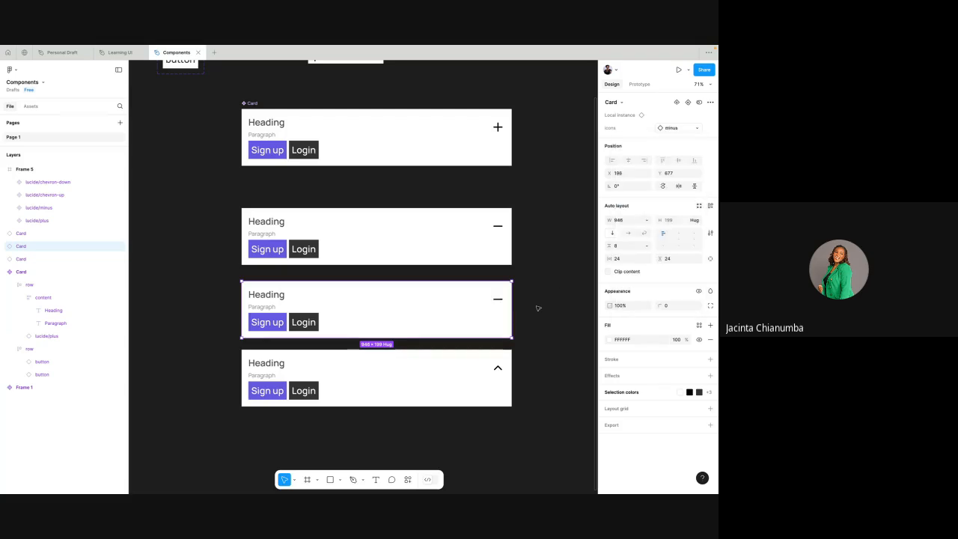
{"action": "left_click", "coordinate": [672, 128]}
{"action": "left_click", "coordinate": [654, 188]}
{"action": "left_click", "coordinate": [487, 387]}
{"action": "left_click", "coordinate": [548, 293]}
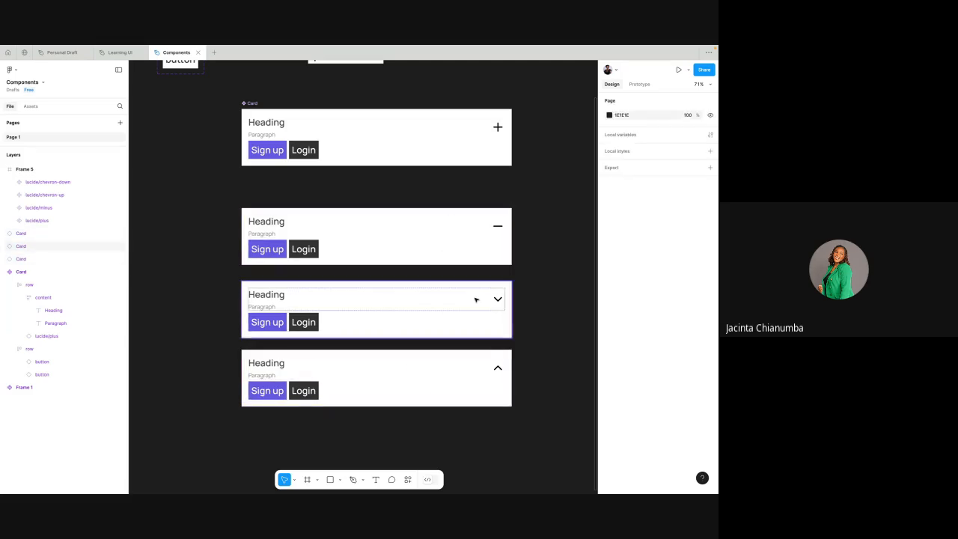
- Examine the icons of the three Card instances, inspecting the vector inside the middle card's chevron-down icon
{"action": "scroll", "coordinate": [476, 299], "scroll_direction": "up", "scroll_amount": 3}
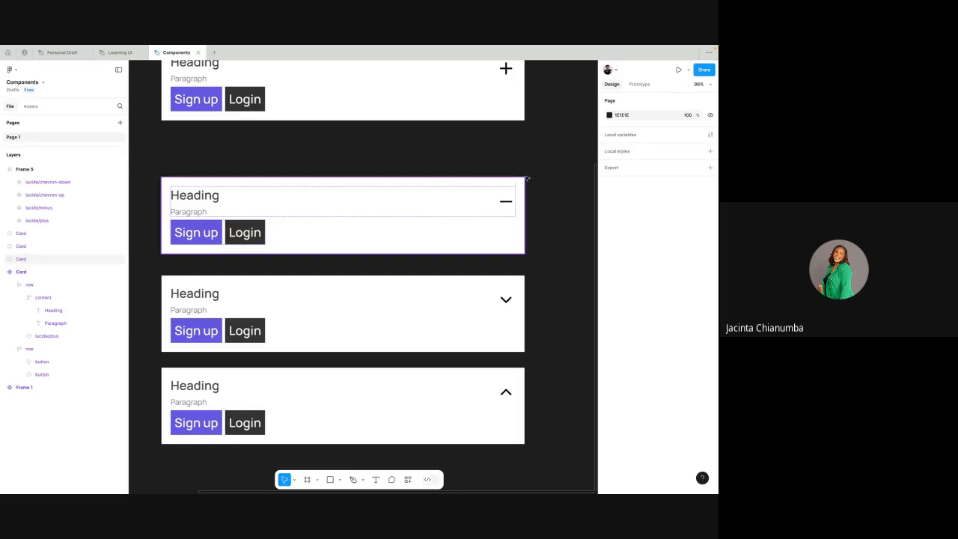
{"action": "scroll", "coordinate": [544, 175], "scroll_direction": "down", "scroll_amount": 2}
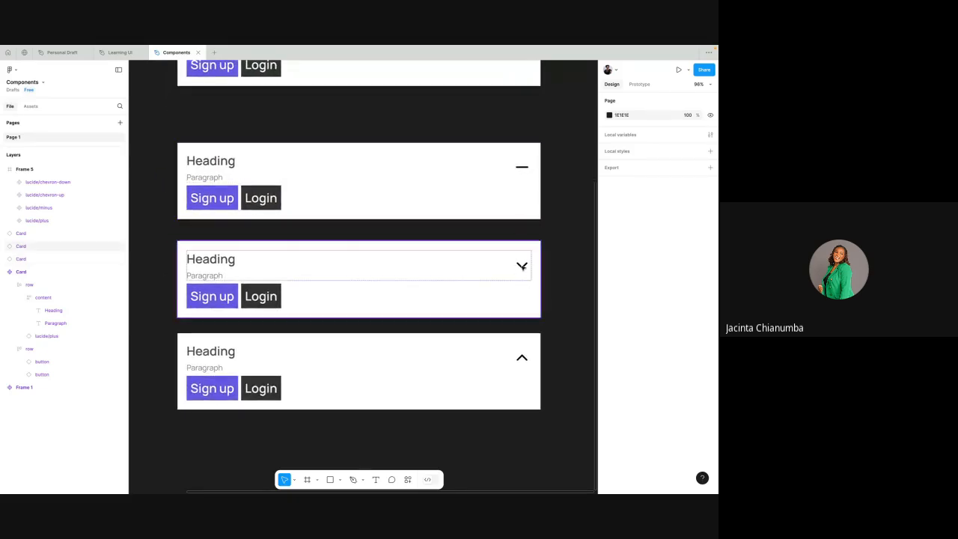
{"action": "left_click", "coordinate": [521, 265]}
{"action": "double_click", "coordinate": [522, 266]}
{"action": "double_click", "coordinate": [521, 266]}
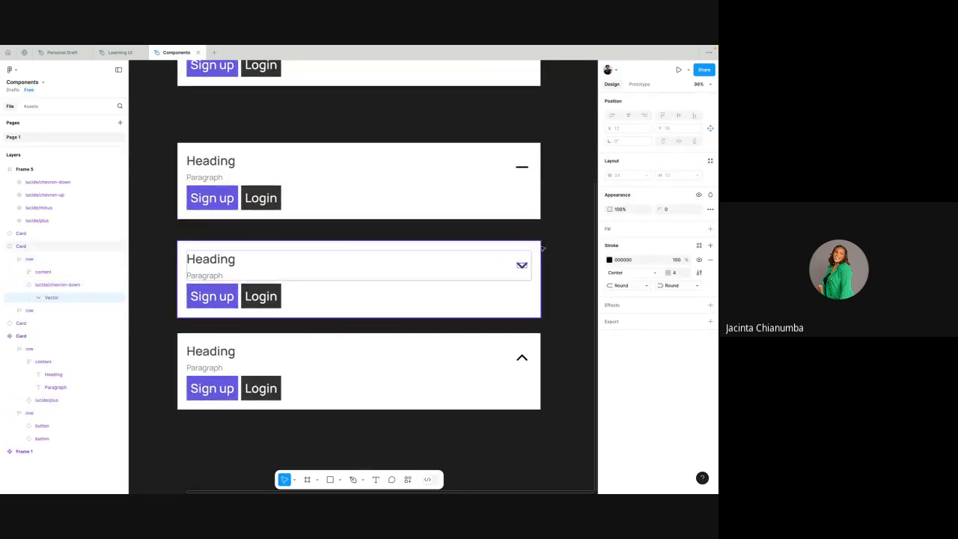
{"action": "left_click", "coordinate": [551, 246]}
- Delete the two duplicated Card instances with the chevron icons
{"action": "scroll", "coordinate": [551, 247], "scroll_direction": "down", "scroll_amount": 2}
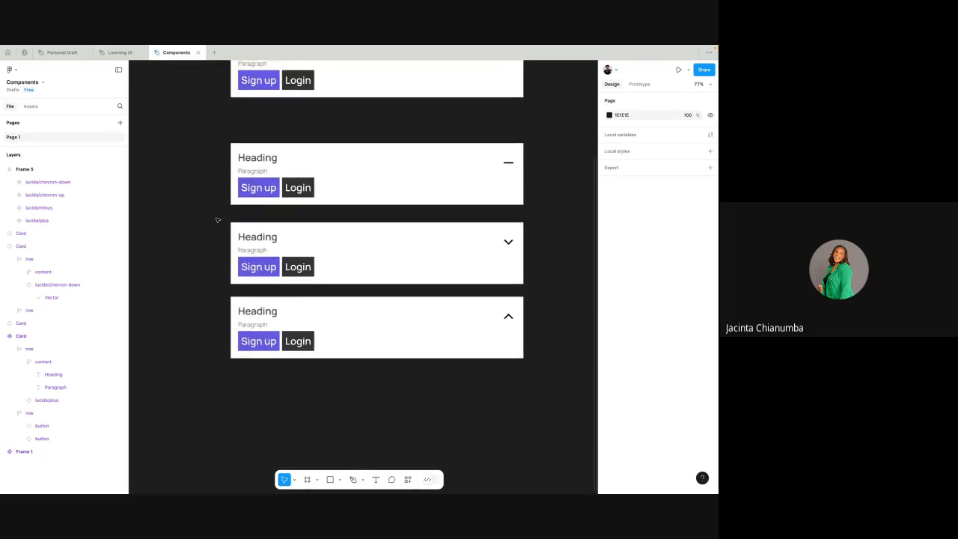
{"action": "left_click_drag", "start_coordinate": [217, 219], "coordinate": [531, 370]}
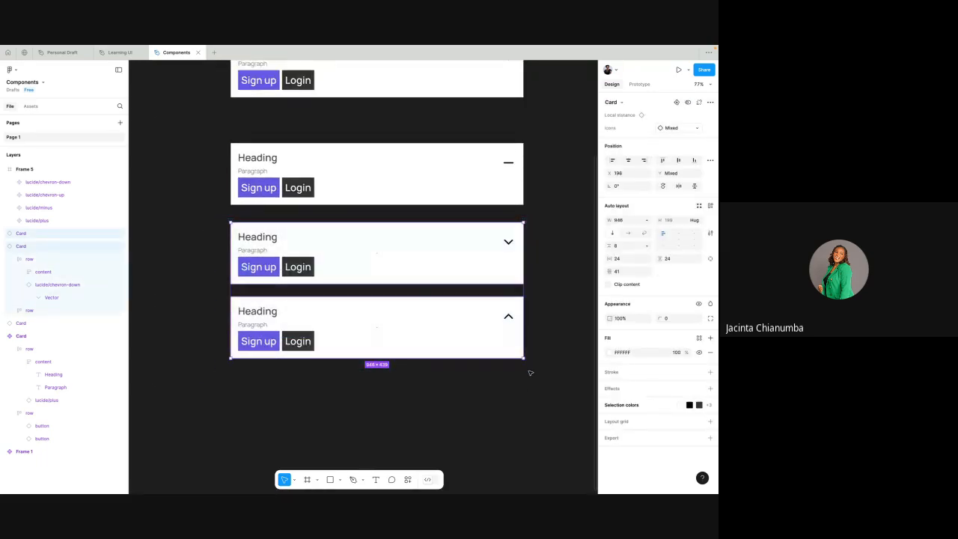
{"action": "key", "text": "Delete"}
- Start a new boolean property on the main Card component and name it "Show buttons"
{"action": "scroll", "coordinate": [452, 243], "scroll_direction": "up", "scroll_amount": 3}
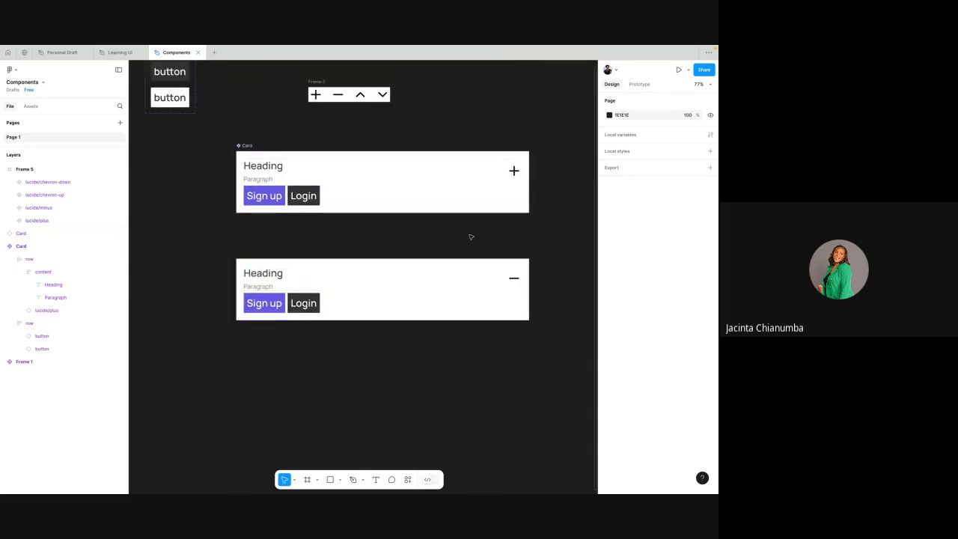
{"action": "scroll", "coordinate": [471, 238], "scroll_direction": "up", "scroll_amount": 1}
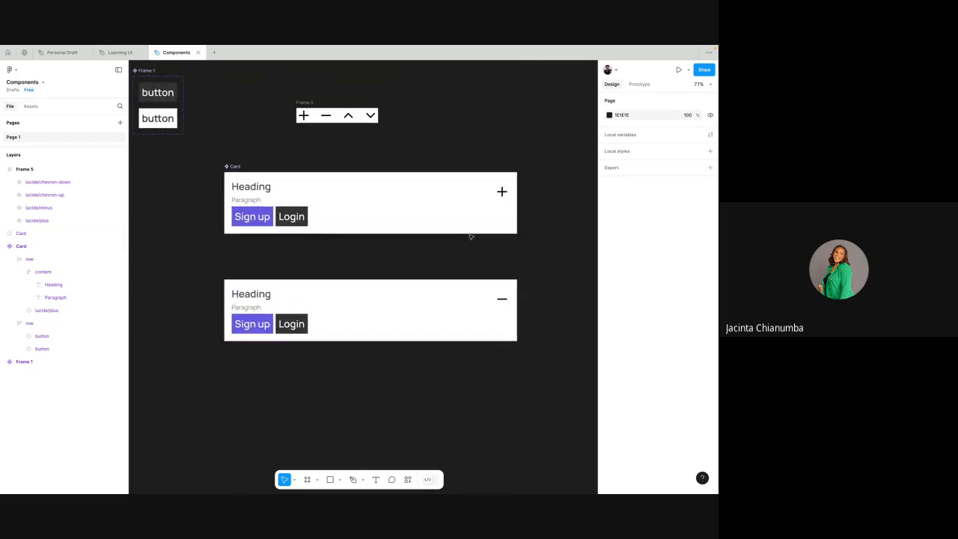
{"action": "left_click", "coordinate": [235, 167]}
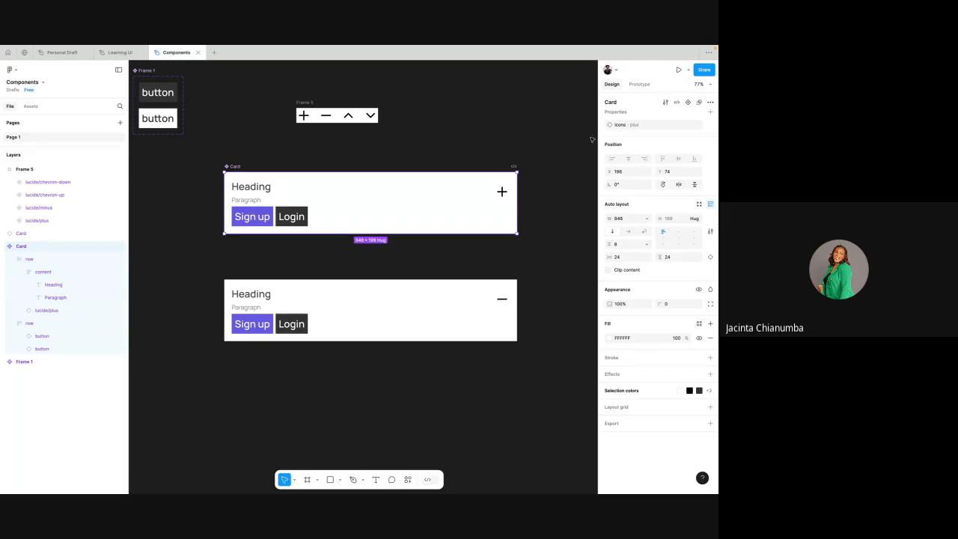
{"action": "left_click", "coordinate": [711, 112]}
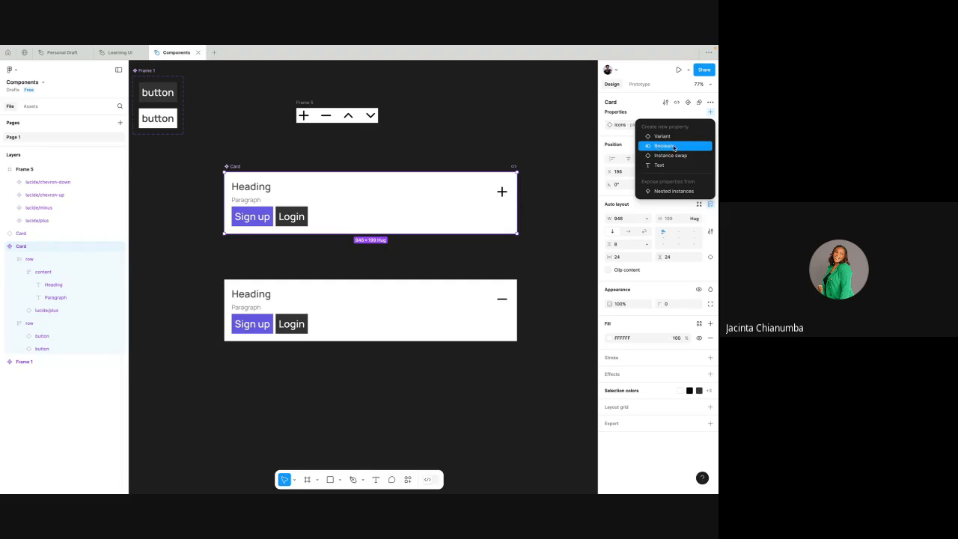
{"action": "left_click", "coordinate": [674, 148]}
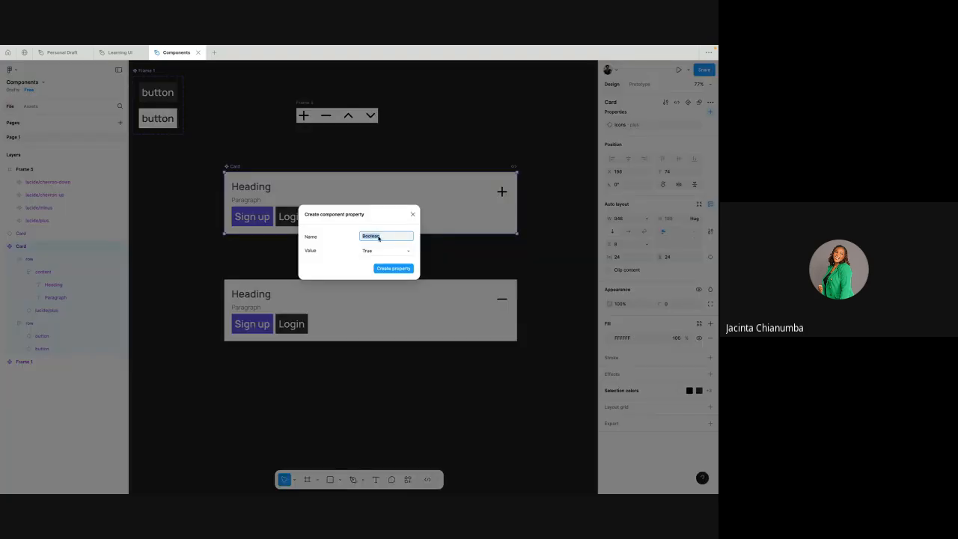
{"action": "type", "text": "Show buttons"}
- Keep the Show buttons property's default value at True and create the property
{"action": "left_click", "coordinate": [367, 251]}
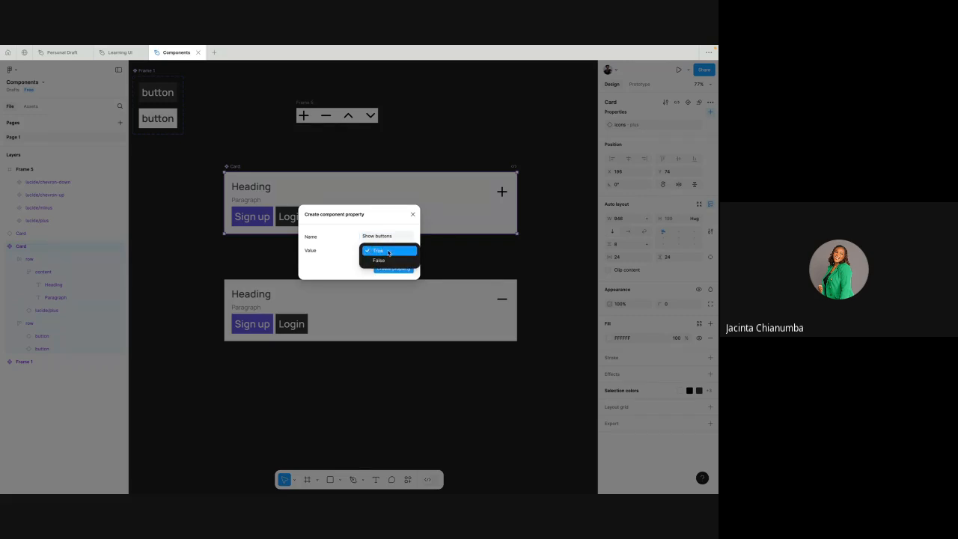
{"action": "left_click", "coordinate": [389, 252]}
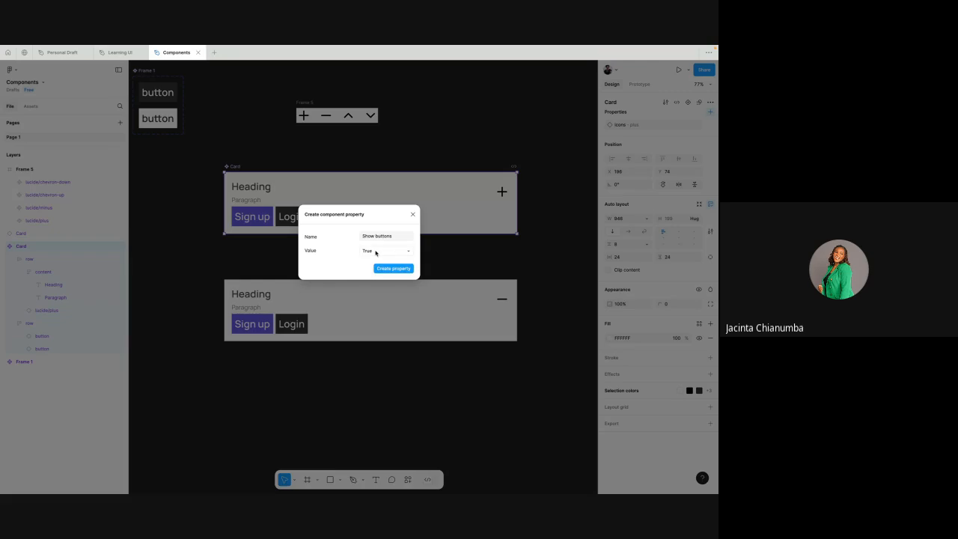
{"action": "left_click", "coordinate": [377, 253]}
{"action": "left_click", "coordinate": [380, 252]}
{"action": "left_click", "coordinate": [379, 252]}
{"action": "left_click", "coordinate": [379, 253]}
{"action": "left_click", "coordinate": [379, 252]}
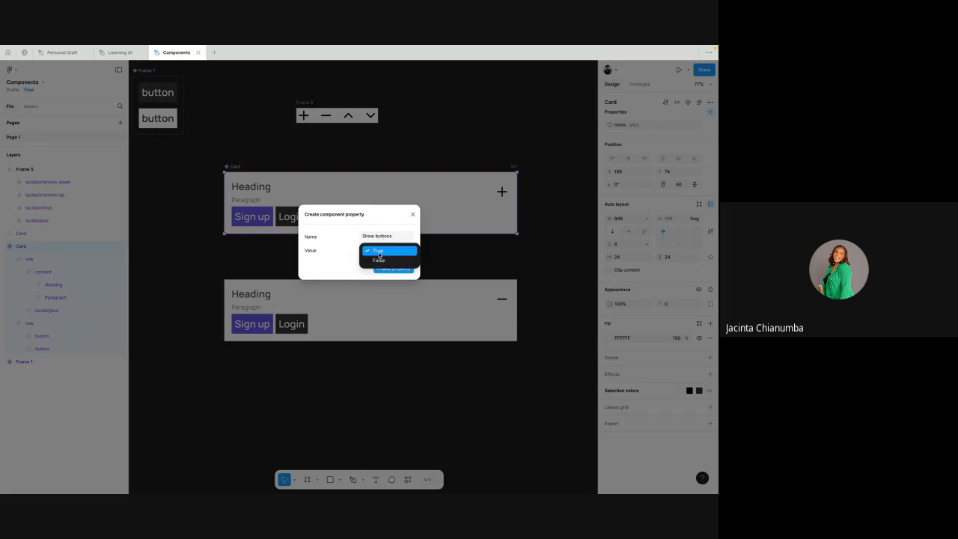
{"action": "left_click", "coordinate": [379, 252]}
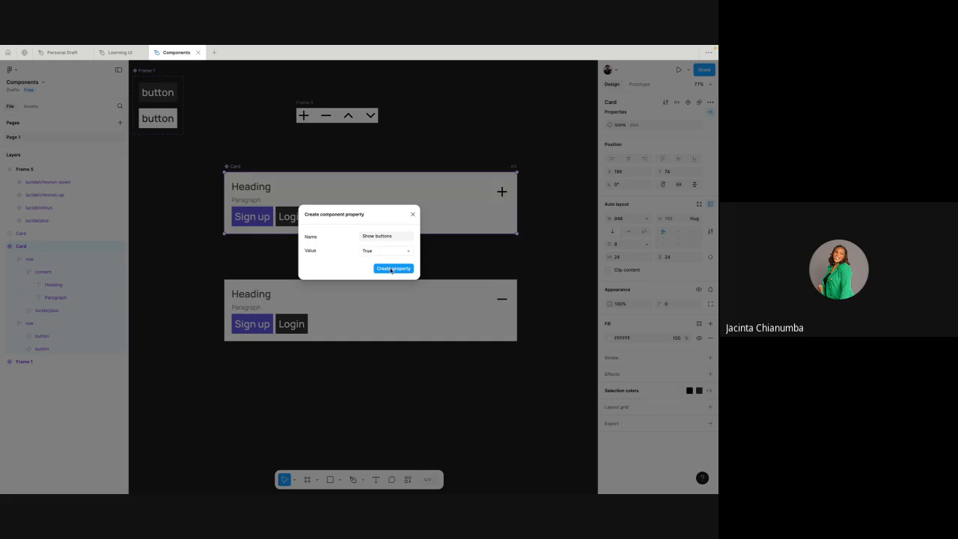
{"action": "left_click", "coordinate": [391, 269]}
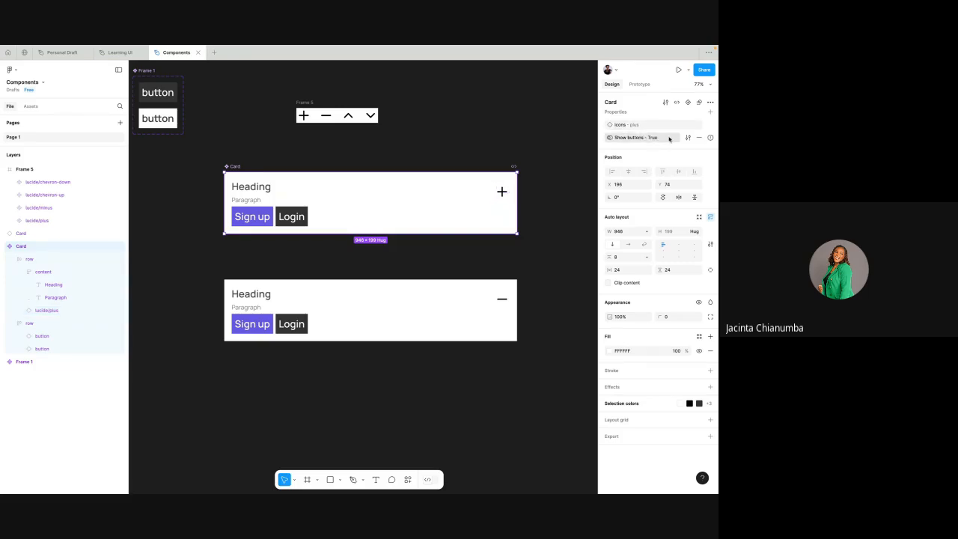
{"action": "mouse_move", "coordinate": [708, 139]}
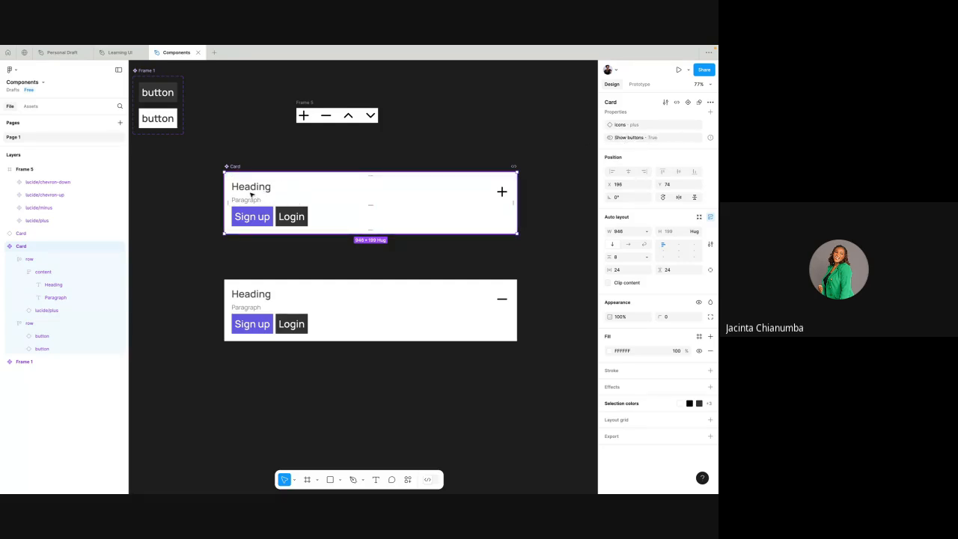
- Apply the Show buttons boolean property to the visibility of the main Card's row holding the Sign up and Login buttons
{"action": "scroll", "coordinate": [250, 190], "scroll_direction": "up", "scroll_amount": 3}
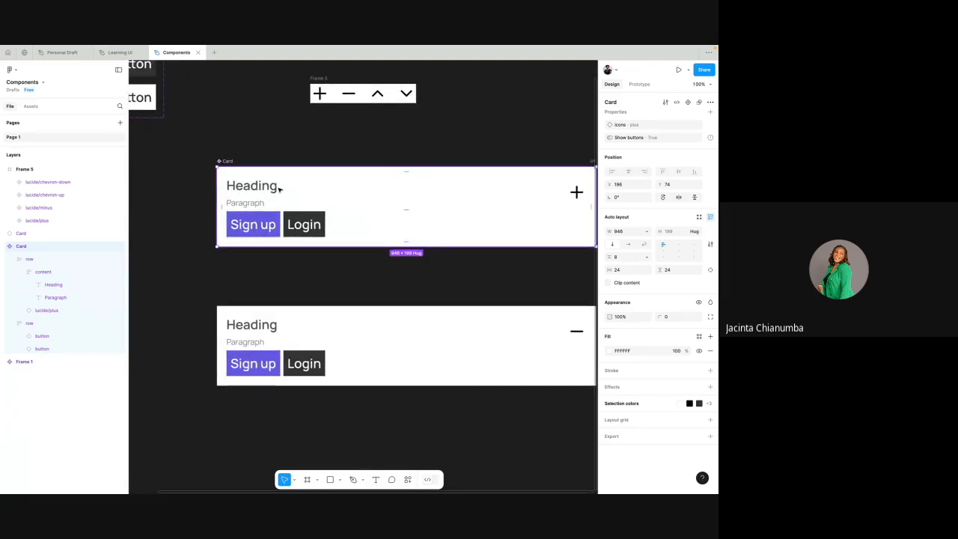
{"action": "scroll", "coordinate": [278, 189], "scroll_direction": "down", "scroll_amount": 2}
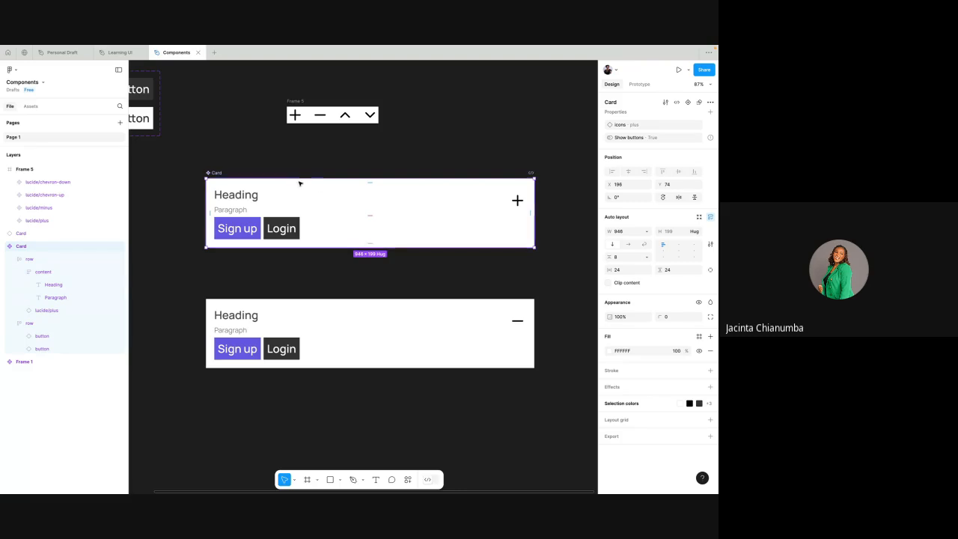
{"action": "left_click", "coordinate": [282, 229]}
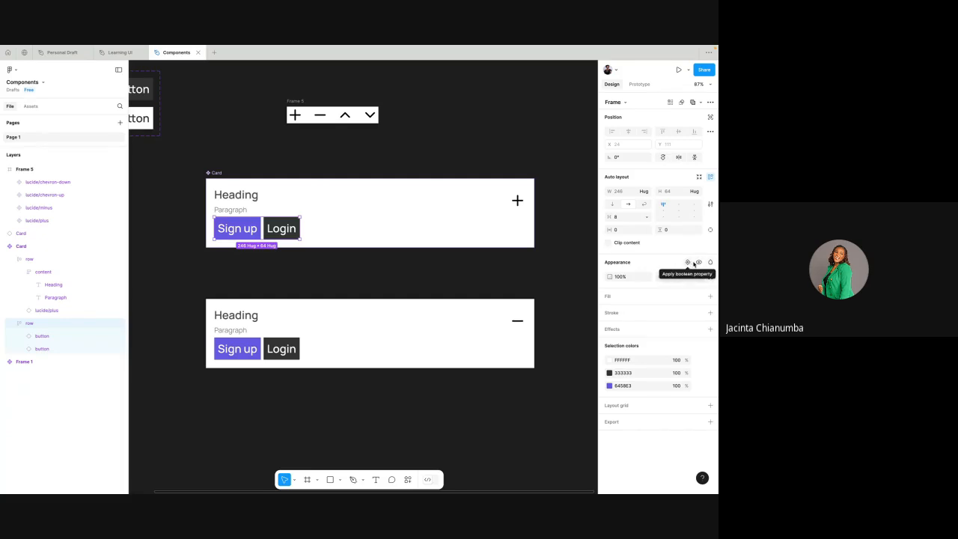
{"action": "left_click", "coordinate": [699, 263]}
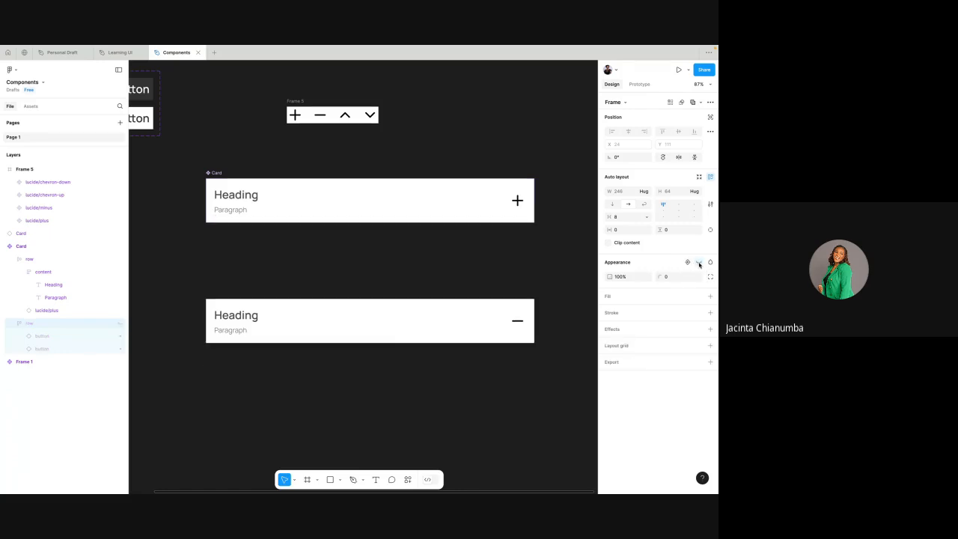
{"action": "left_click", "coordinate": [699, 264]}
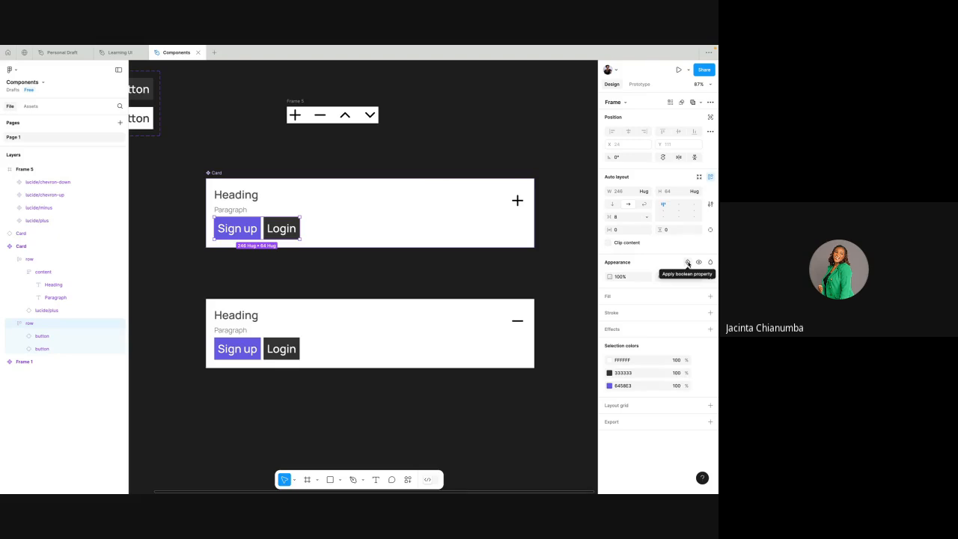
{"action": "left_click", "coordinate": [688, 263]}
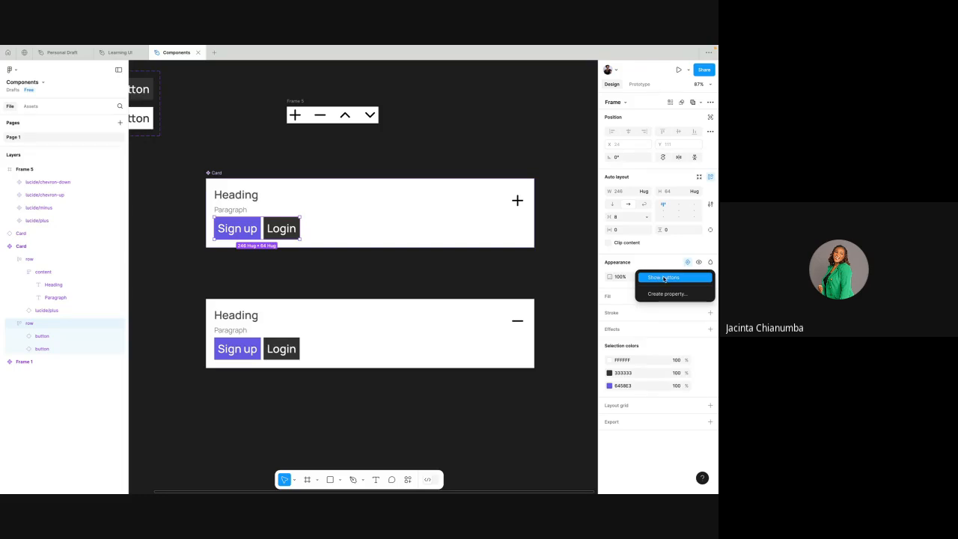
{"action": "left_click", "coordinate": [664, 278]}
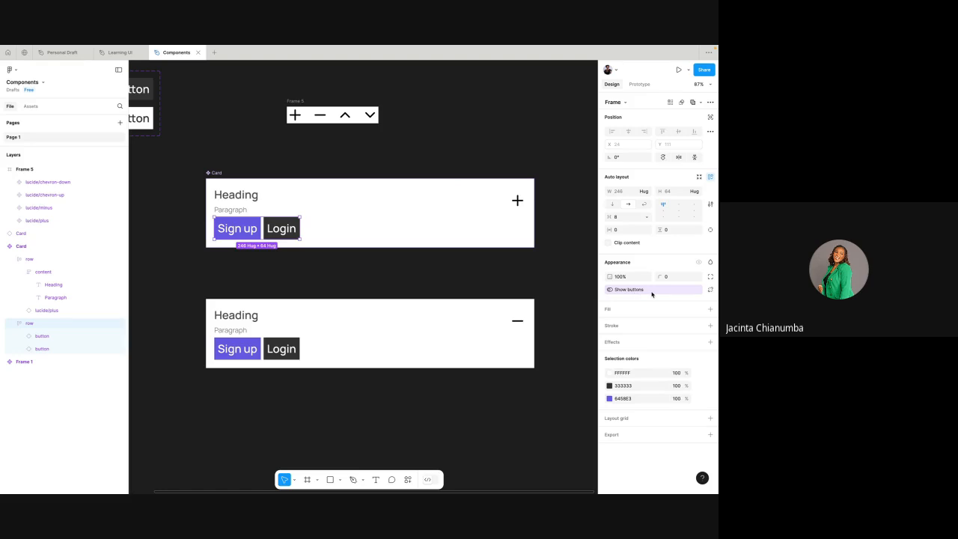
- Swap the icon of the lower Card instance to lucide/chevron-down through its icons property
{"action": "left_click", "coordinate": [216, 173]}
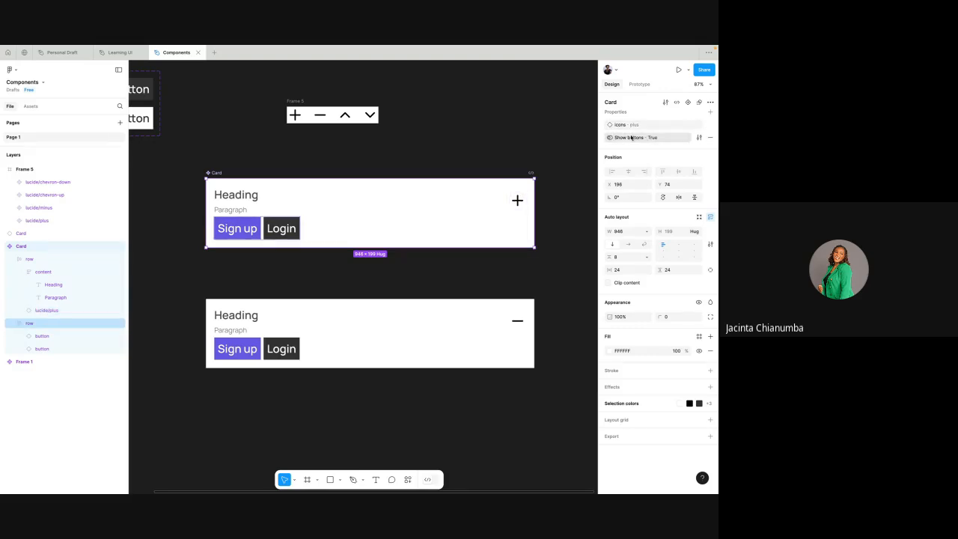
{"action": "left_click", "coordinate": [296, 333]}
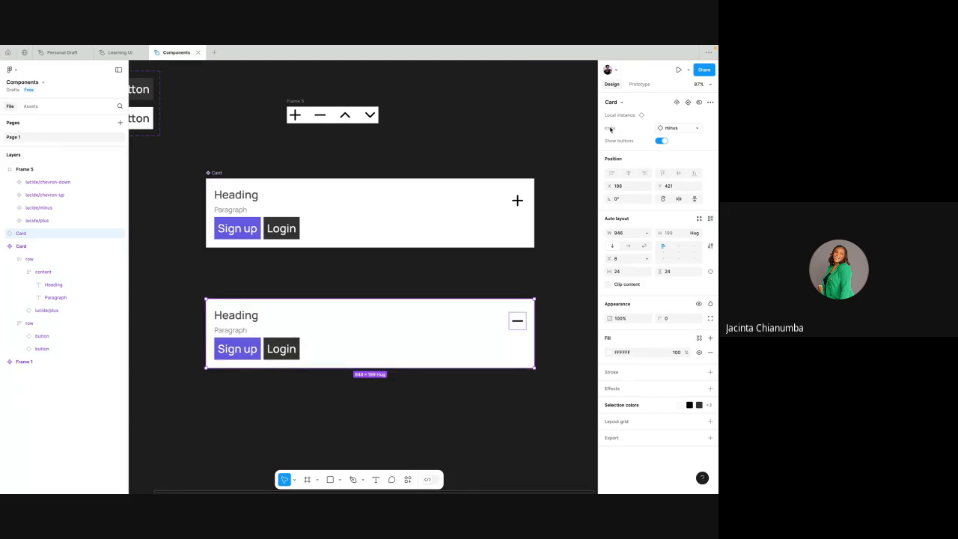
{"action": "left_click", "coordinate": [695, 129]}
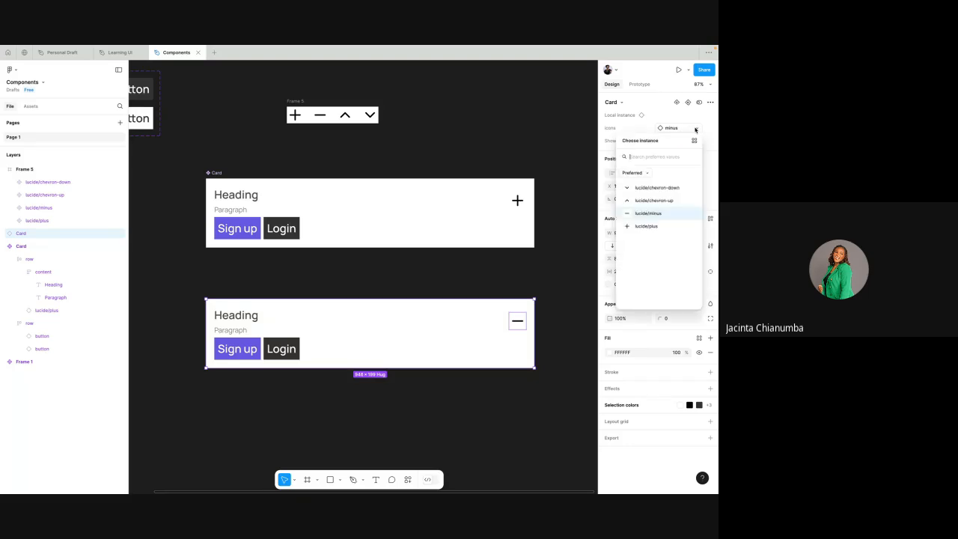
{"action": "left_click", "coordinate": [648, 186]}
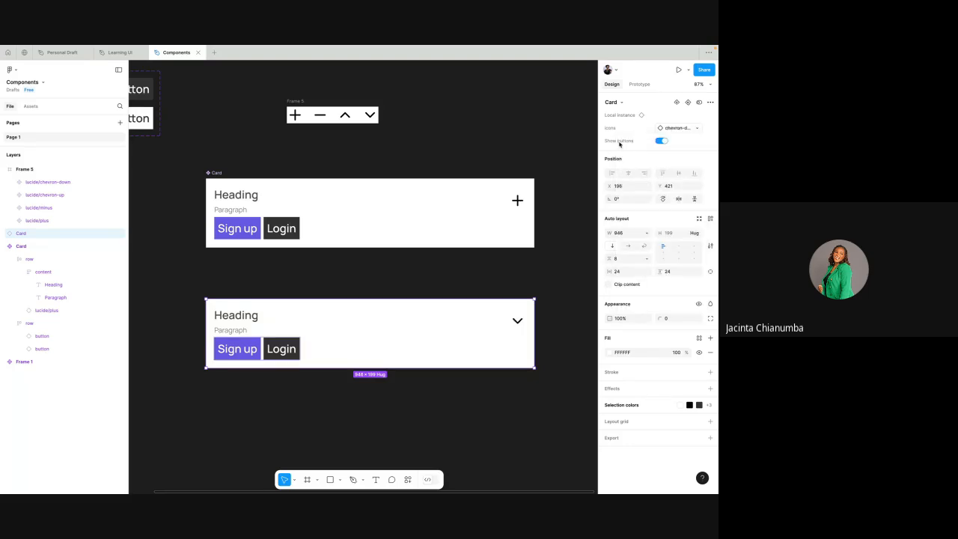
- Switch Show buttons off and on repeatedly on the lower Card instance to test the property, leaving it on
{"action": "left_click", "coordinate": [661, 140]}
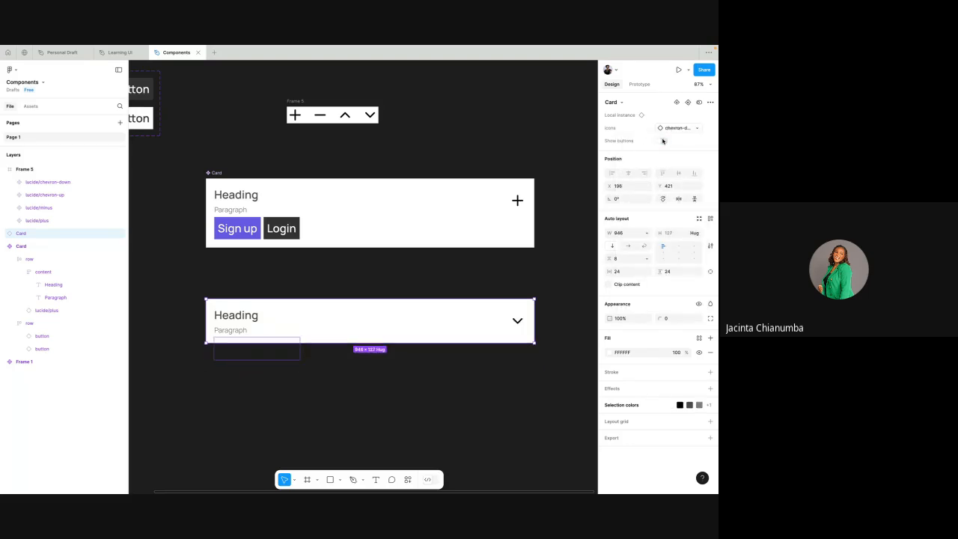
{"action": "left_click", "coordinate": [662, 141]}
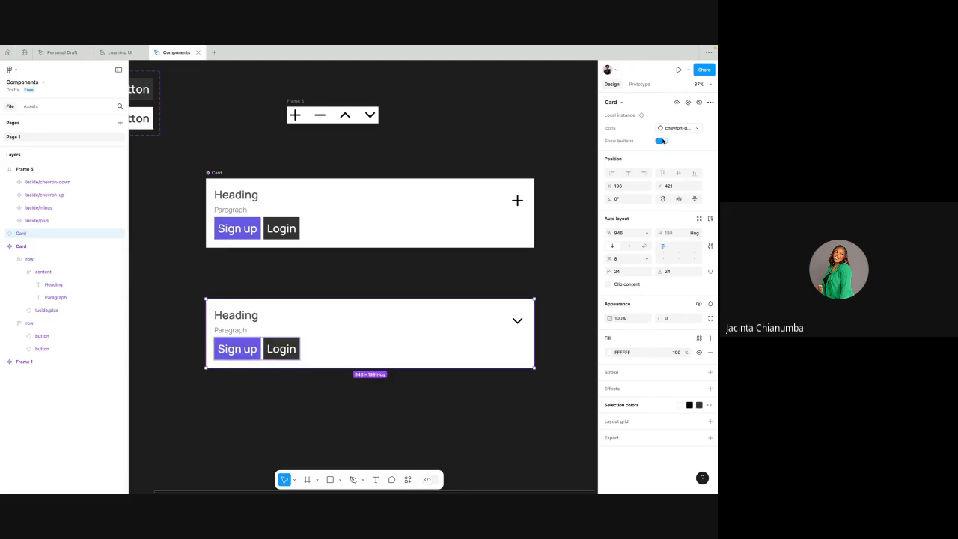
{"action": "left_click", "coordinate": [661, 141]}
{"action": "left_click", "coordinate": [662, 140]}
{"action": "left_click", "coordinate": [661, 141]}
{"action": "left_click", "coordinate": [662, 140]}
{"action": "left_click", "coordinate": [434, 274]}
- Duplicate the Card instance twice, placing the copies one below the other under it
{"action": "scroll", "coordinate": [435, 274], "scroll_direction": "down", "scroll_amount": 3}
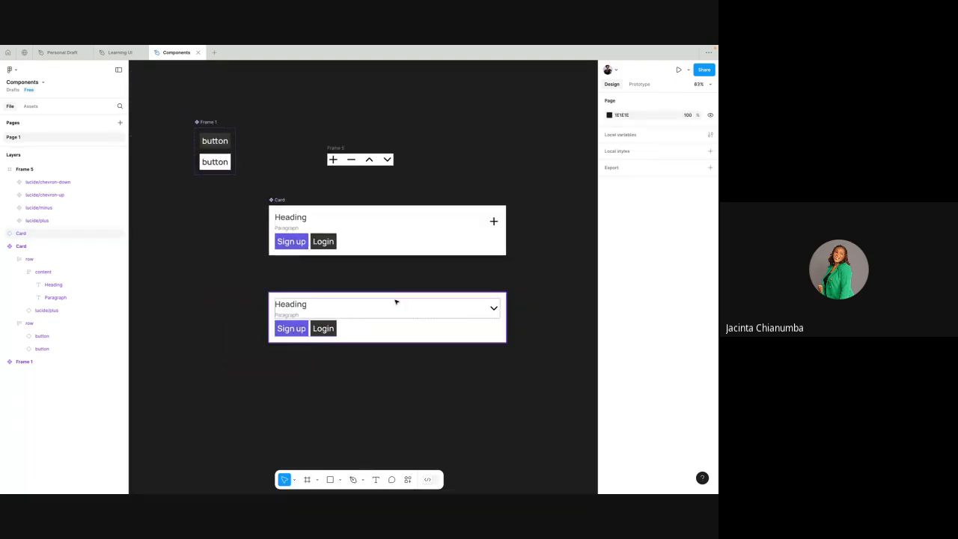
{"action": "left_click", "coordinate": [396, 301]}
{"action": "left_click_drag", "start_coordinate": [393, 302], "coordinate": [394, 377]}
{"action": "scroll", "coordinate": [394, 379], "scroll_direction": "down", "scroll_amount": 2}
{"action": "left_click_drag", "start_coordinate": [391, 319], "coordinate": [389, 395]}
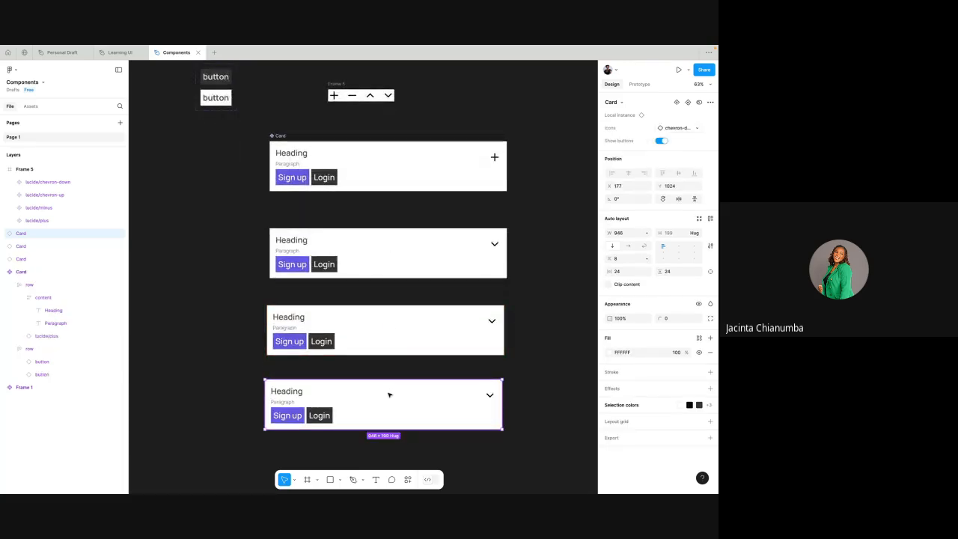
- Turn off Show buttons on the first duplicated Card and swap the bottom Card's icon to lucide/plus
{"action": "left_click", "coordinate": [411, 339]}
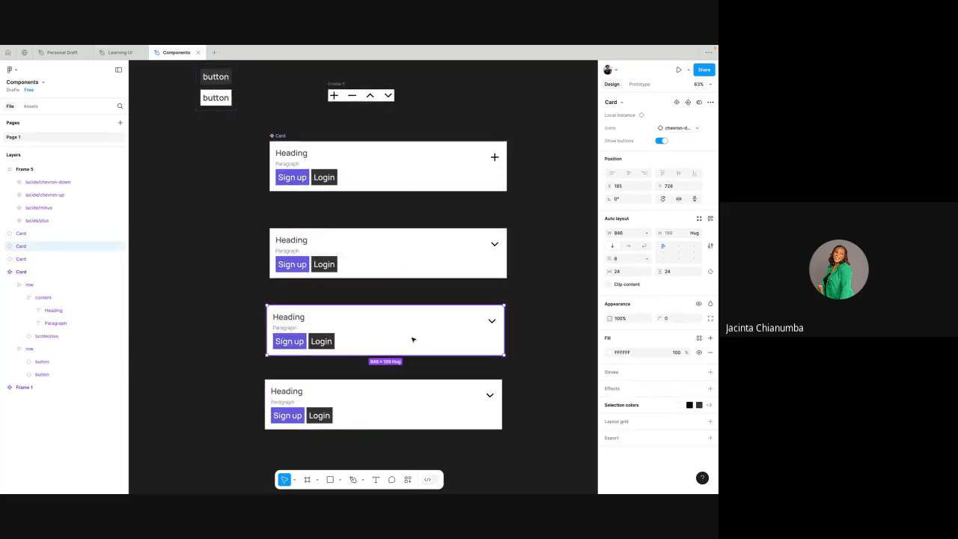
{"action": "left_click", "coordinate": [662, 141]}
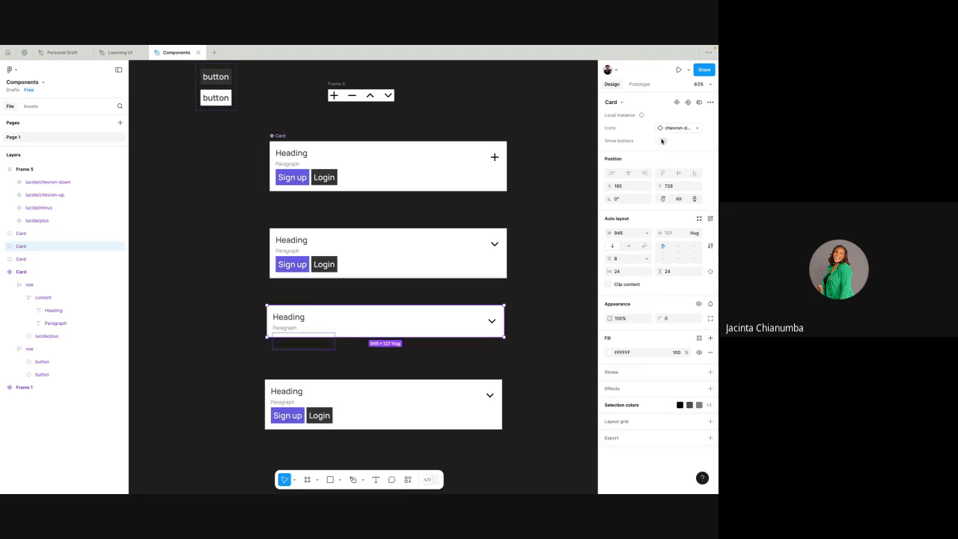
{"action": "left_click", "coordinate": [468, 391]}
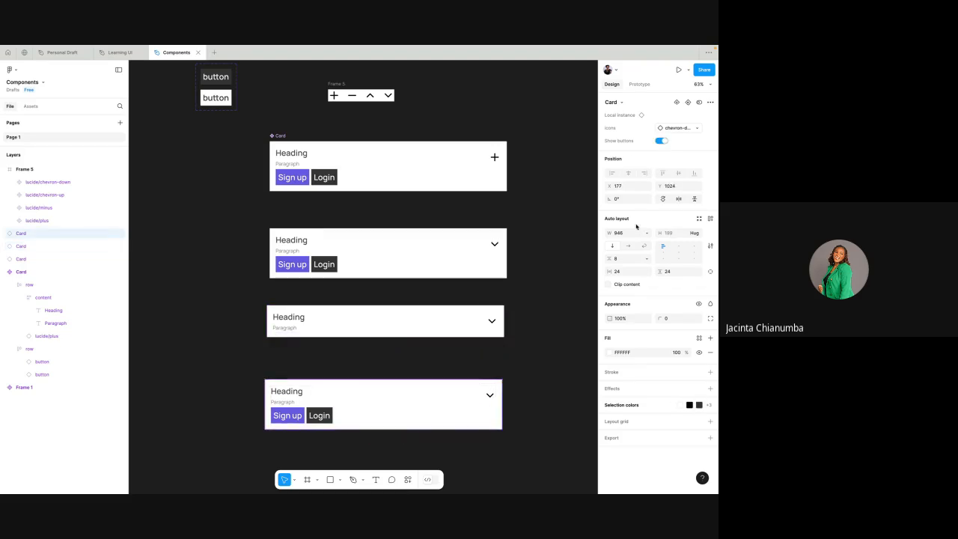
{"action": "left_click", "coordinate": [680, 129]}
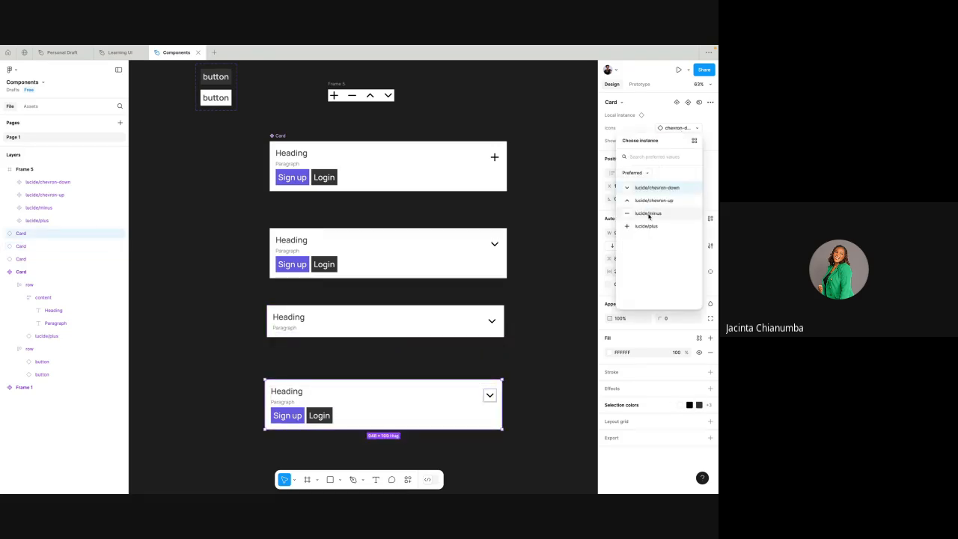
{"action": "left_click", "coordinate": [646, 225]}
{"action": "left_click", "coordinate": [541, 341]}
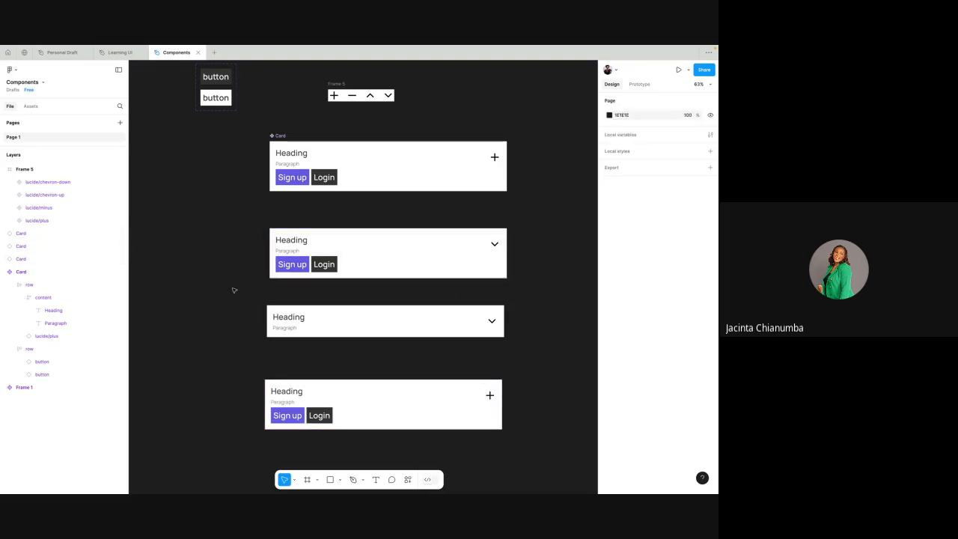
- Delete the two duplicated Card instances and set the remaining instance's icon to lucide/minus
{"action": "left_click_drag", "start_coordinate": [410, 381], "coordinate": [529, 449]}
{"action": "key", "text": "Delete"}
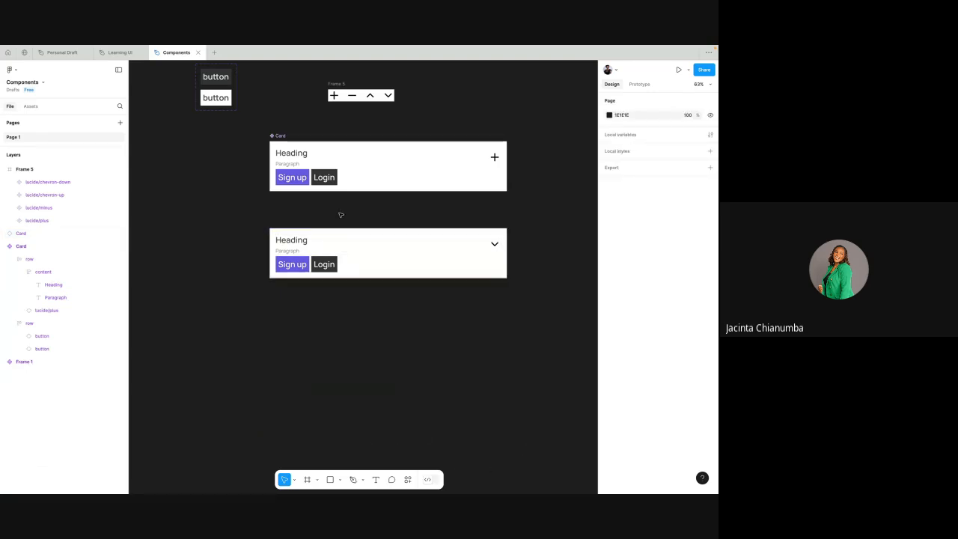
{"action": "scroll", "coordinate": [400, 238], "scroll_direction": "right", "scroll_amount": 1}
{"action": "left_click", "coordinate": [449, 242]}
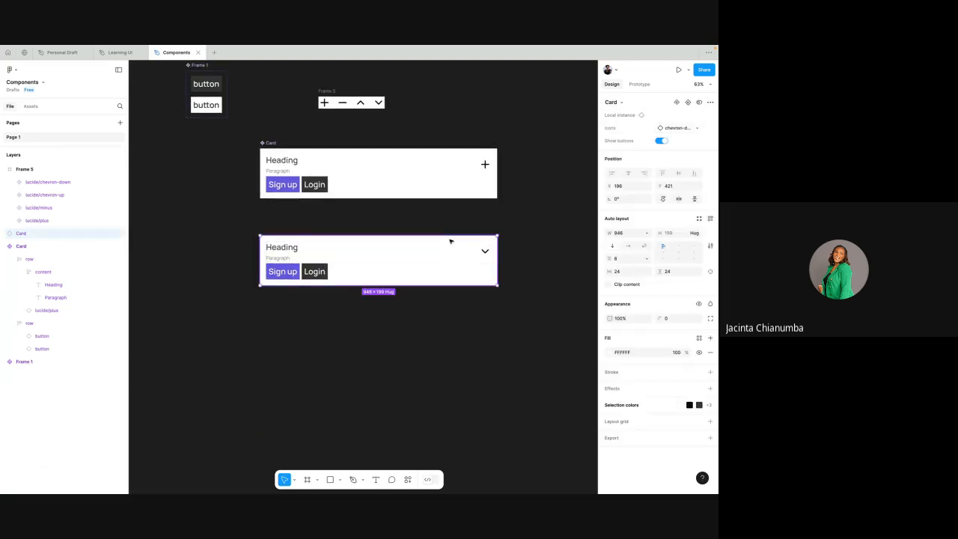
{"action": "left_click", "coordinate": [697, 128]}
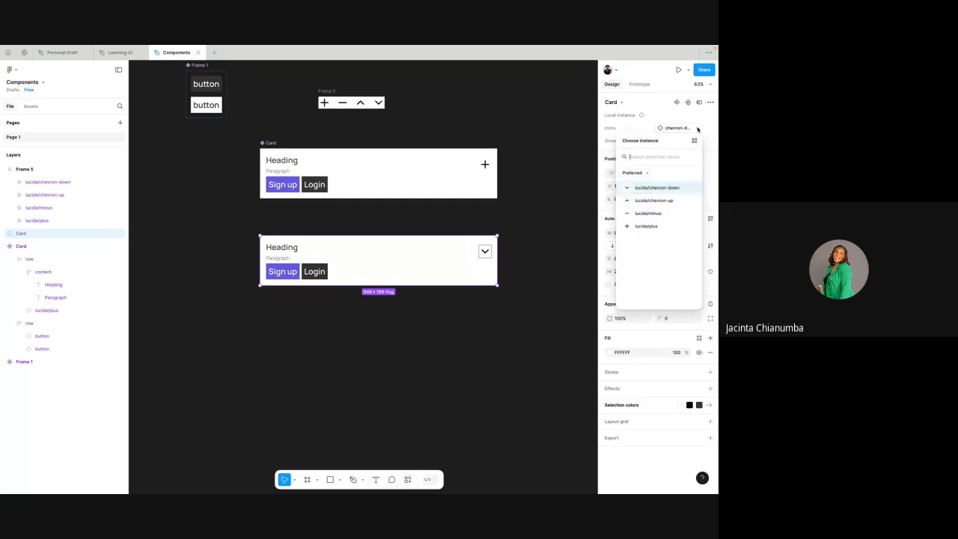
{"action": "left_click", "coordinate": [648, 214]}
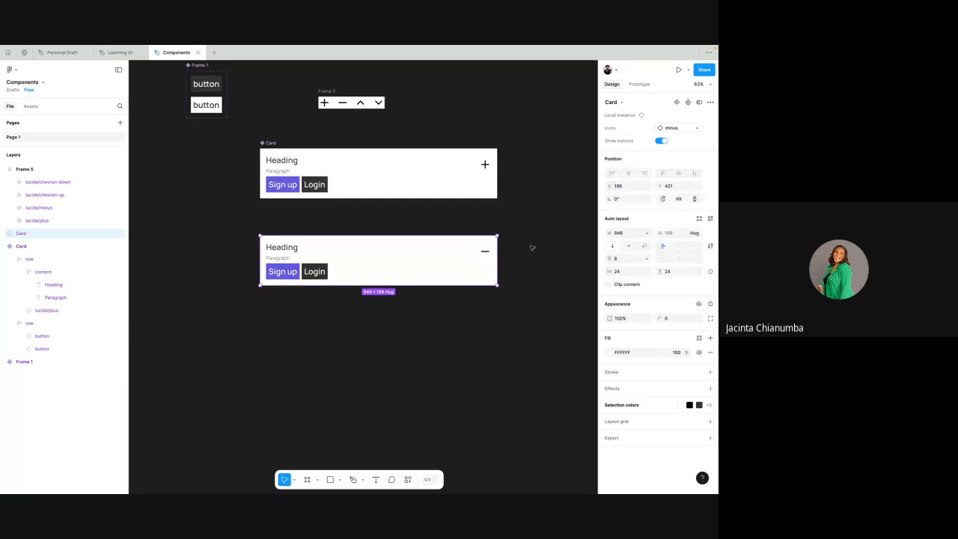
{"action": "left_click", "coordinate": [505, 232]}
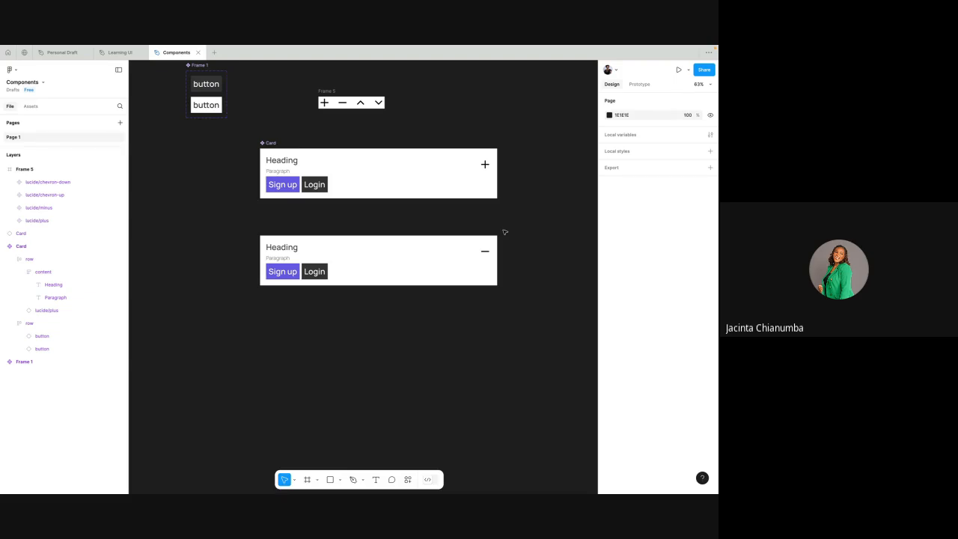
- Open the Heading text of the lower Card instance for editing and leave the text editor
{"action": "left_click", "coordinate": [437, 254]}
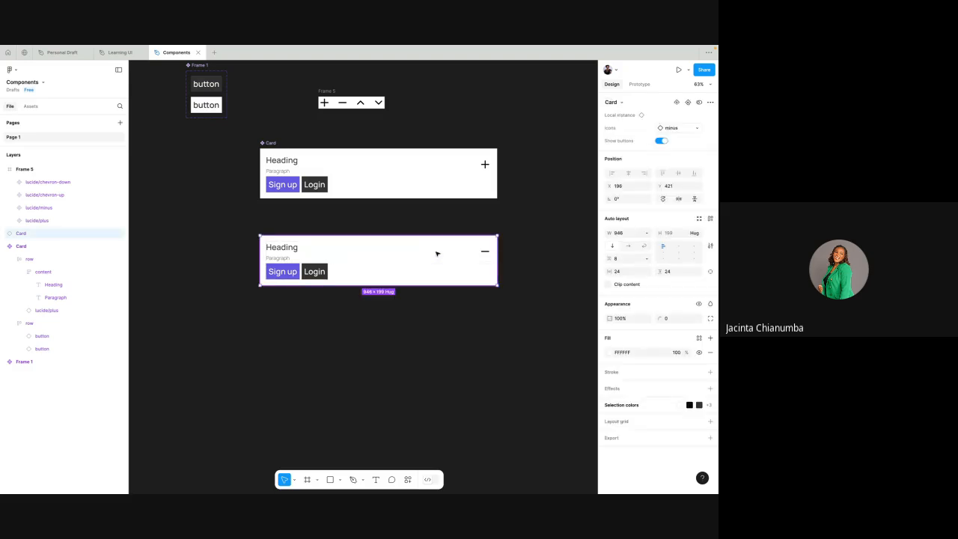
{"action": "scroll", "coordinate": [437, 254], "scroll_direction": "up", "scroll_amount": 2}
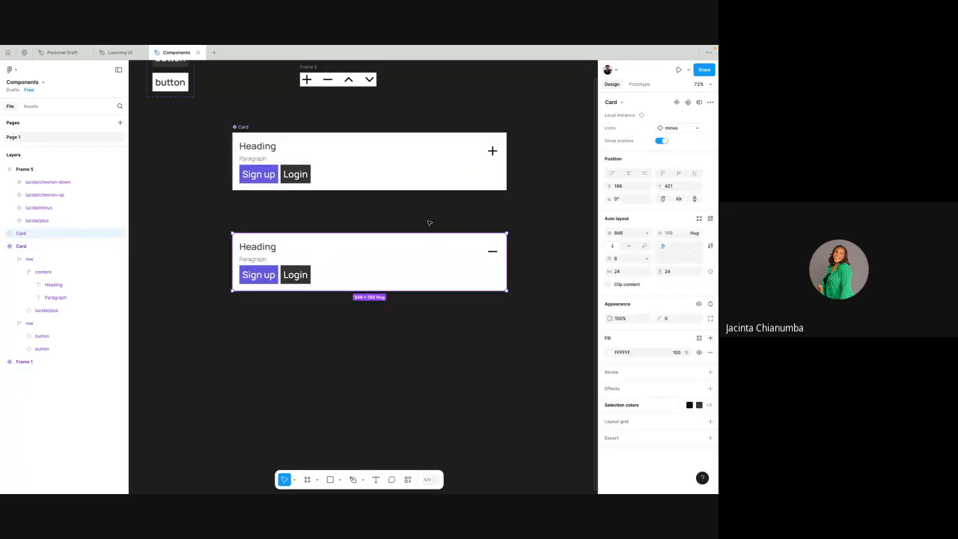
{"action": "double_click", "coordinate": [268, 249]}
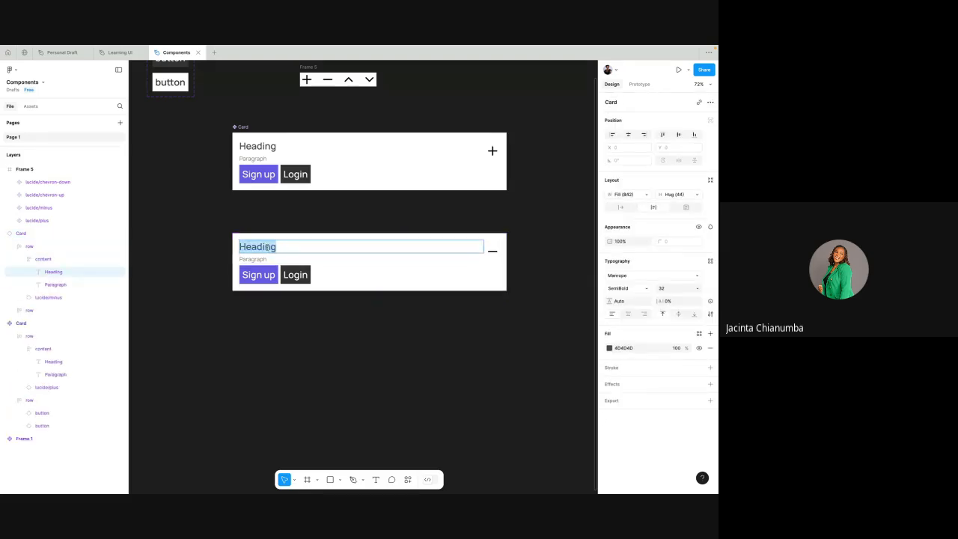
{"action": "key", "text": "Right"}
{"action": "left_click", "coordinate": [295, 222]}
- Append trial characters to the Heading text in the lower Card instance, remove them and deselect the text
{"action": "left_click", "coordinate": [314, 258]}
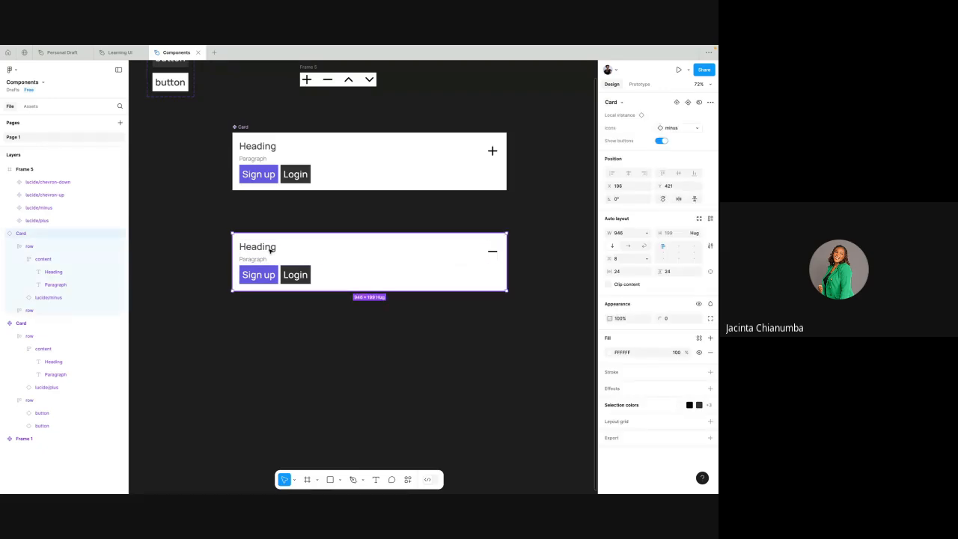
{"action": "double_click", "coordinate": [271, 251]}
{"action": "double_click", "coordinate": [270, 249]}
{"action": "double_click", "coordinate": [270, 248]}
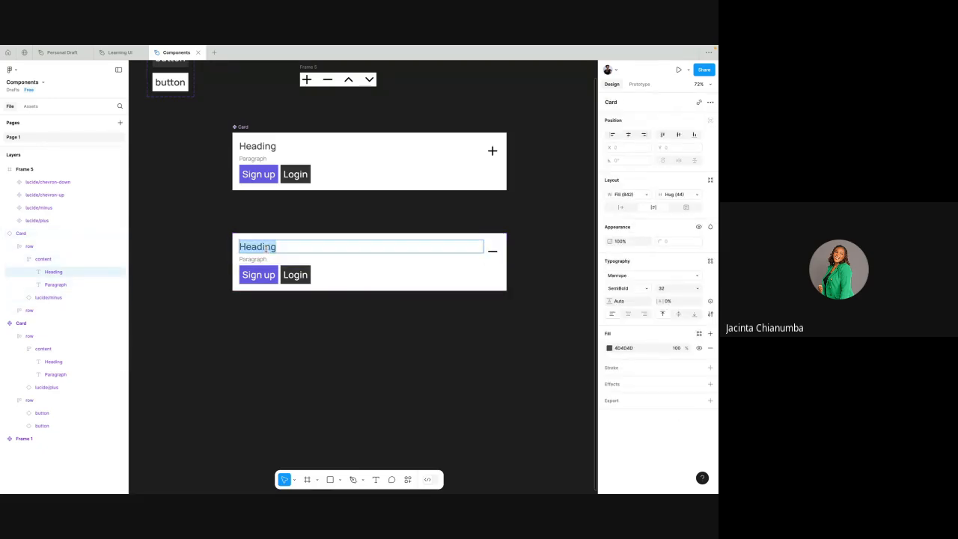
{"action": "left_click", "coordinate": [272, 247]}
{"action": "type", "text": "jj"}
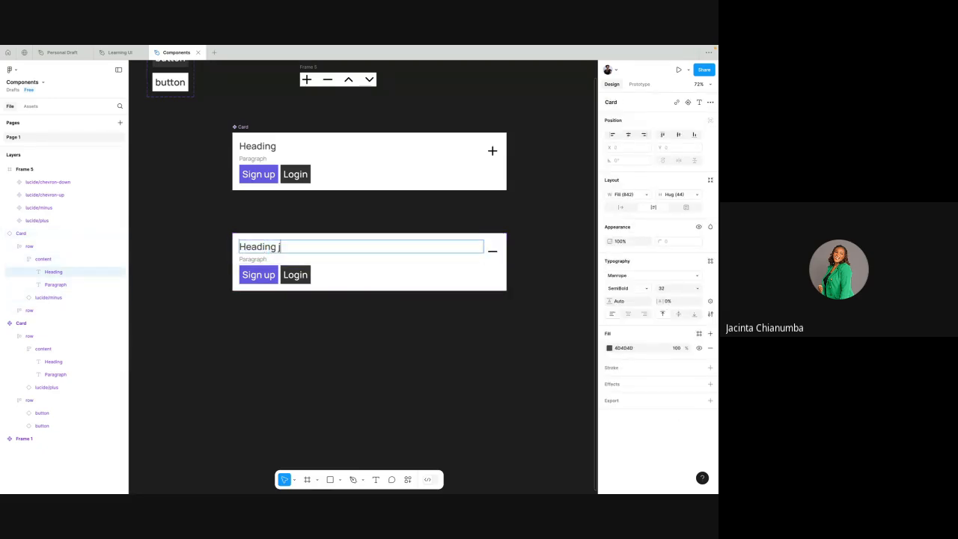
{"action": "key", "text": "BackSpace"}
{"action": "key", "text": "BackSpace"}
{"action": "key", "text": "BackSpace"}
{"action": "key", "text": "Escape"}
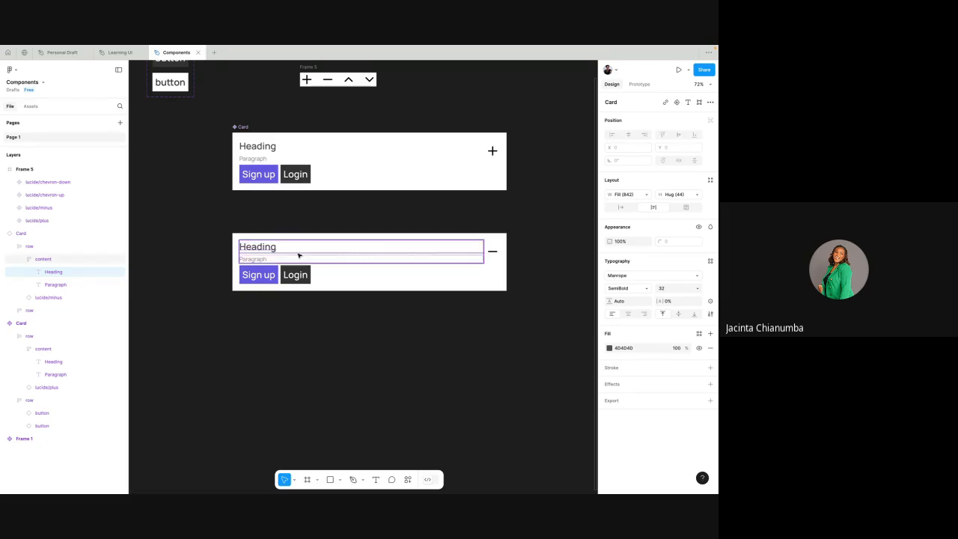
{"action": "left_click", "coordinate": [323, 205]}
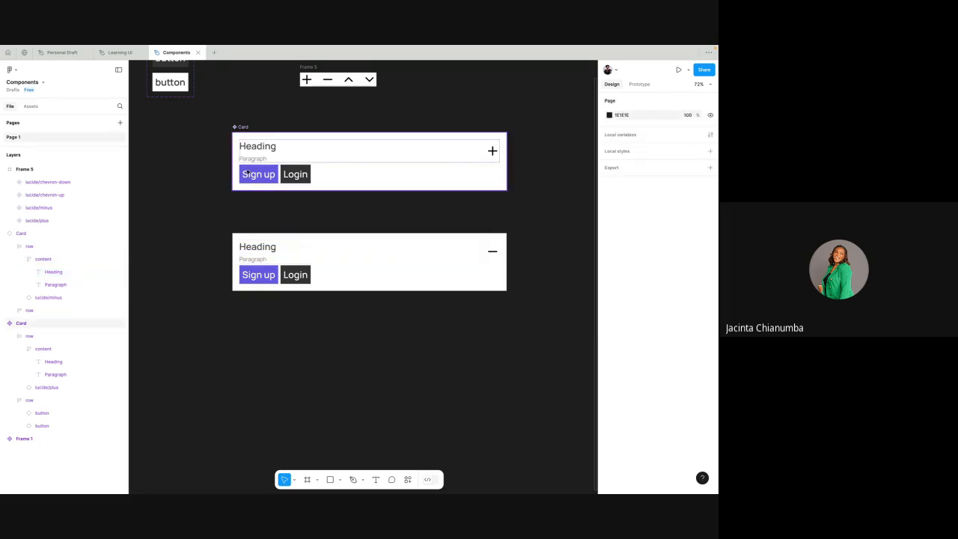
- Inspect the main Card's component properties, its Paragraph text layer and the properties of the lower Card instance
{"action": "left_click", "coordinate": [241, 128]}
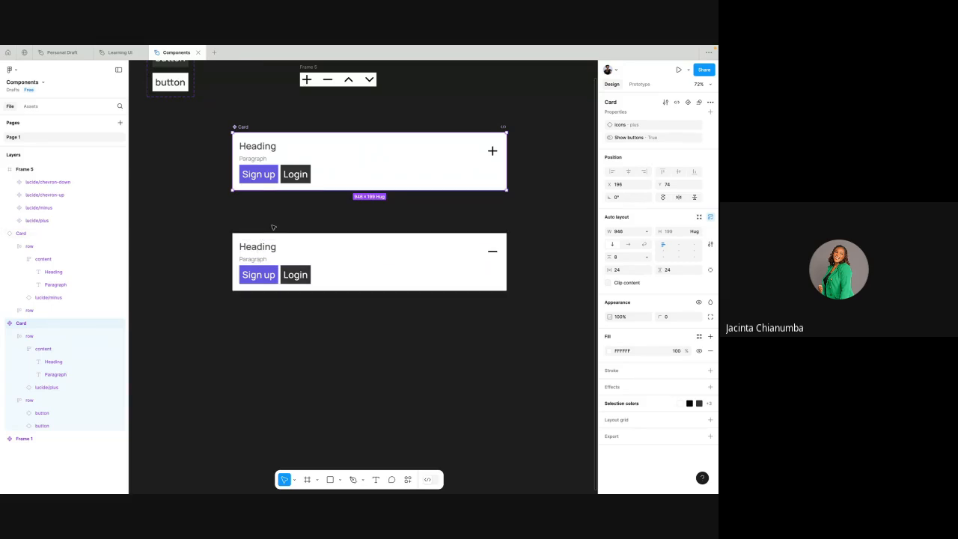
{"action": "left_click", "coordinate": [257, 159]}
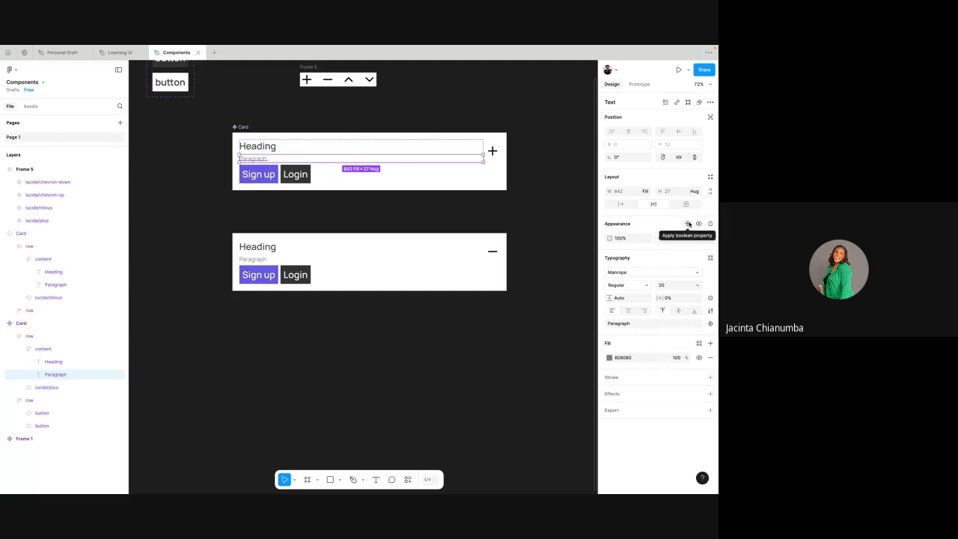
{"action": "left_click", "coordinate": [536, 223]}
{"action": "scroll", "coordinate": [382, 196], "scroll_direction": "up", "scroll_amount": 2}
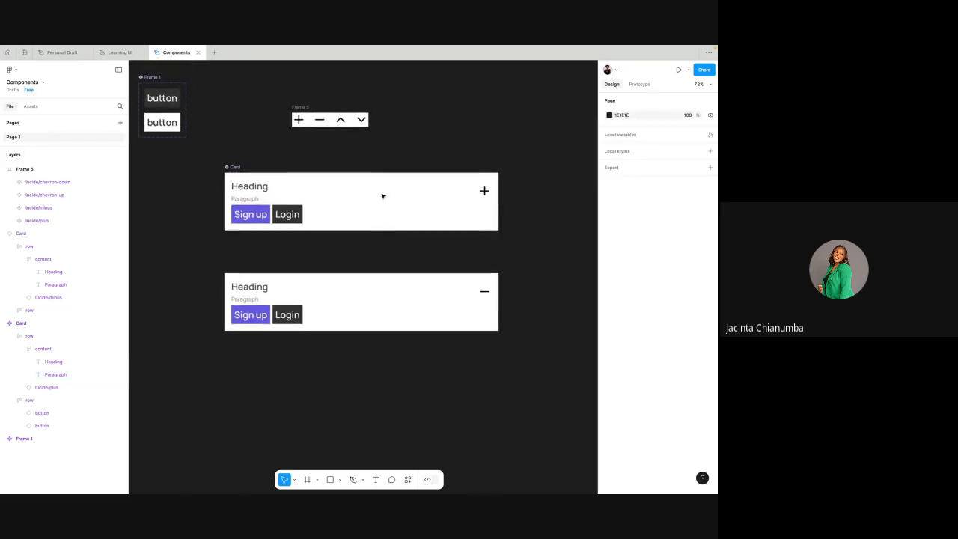
{"action": "left_click", "coordinate": [253, 199]}
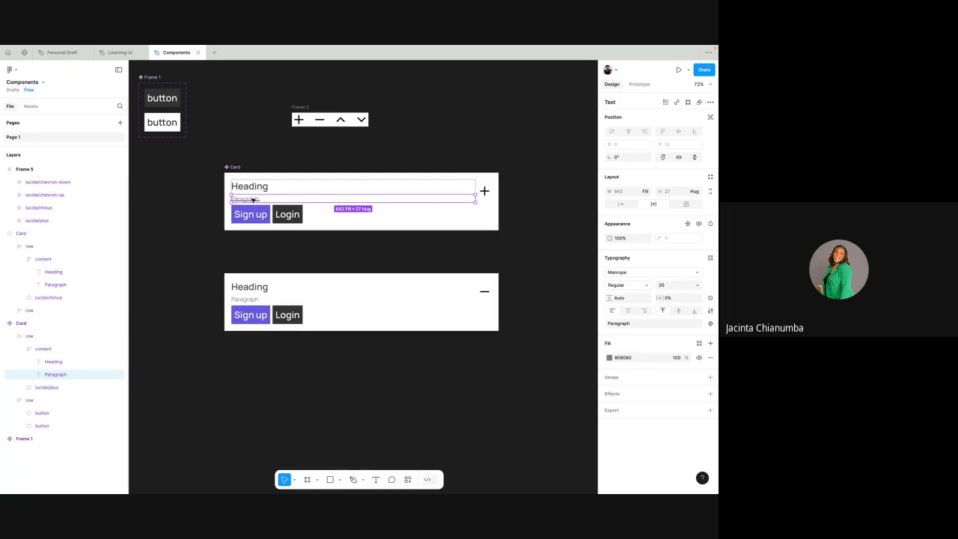
{"action": "left_click", "coordinate": [319, 259]}
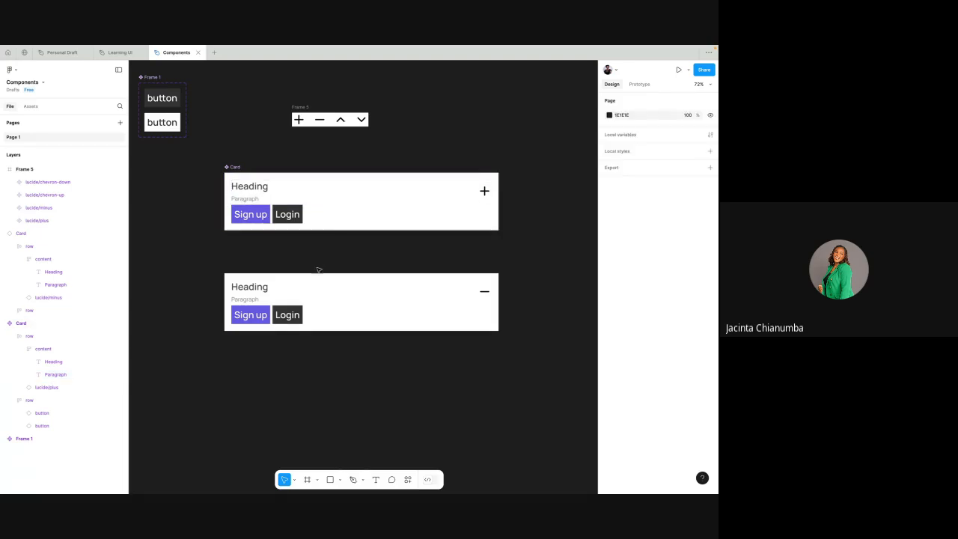
{"action": "left_click", "coordinate": [273, 293]}
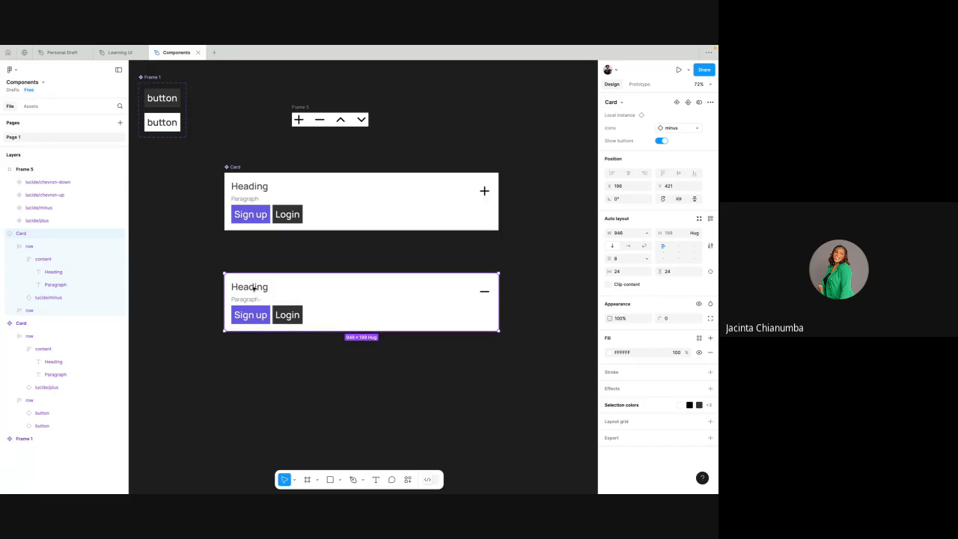
- Create a boolean property named Show Paragraph with value True on the main Card's Paragraph text
{"action": "left_click", "coordinate": [250, 200]}
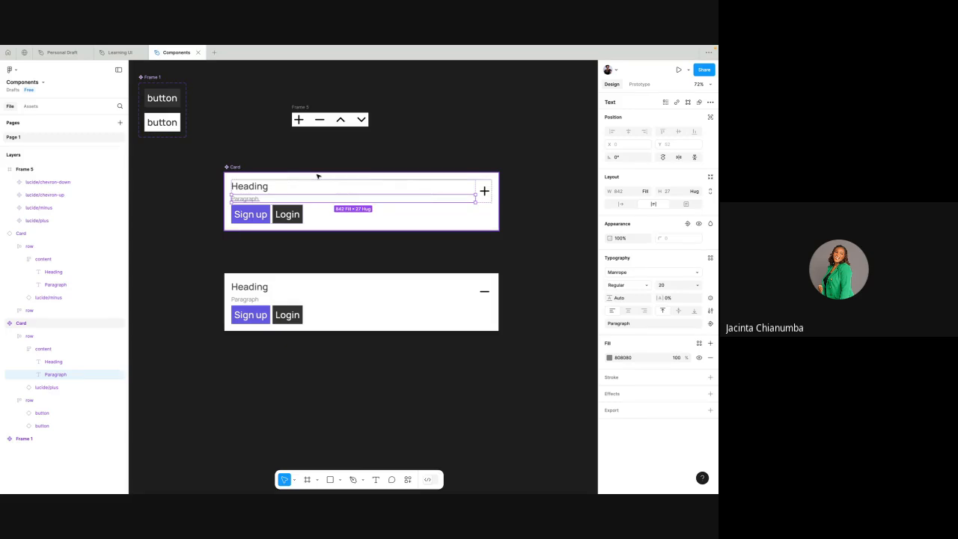
{"action": "left_click", "coordinate": [250, 191]}
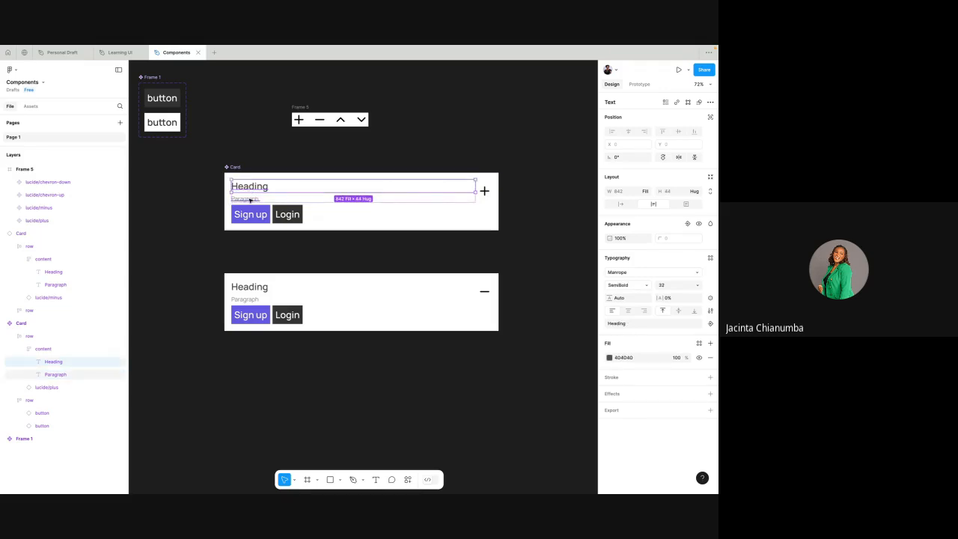
{"action": "left_click", "coordinate": [250, 199]}
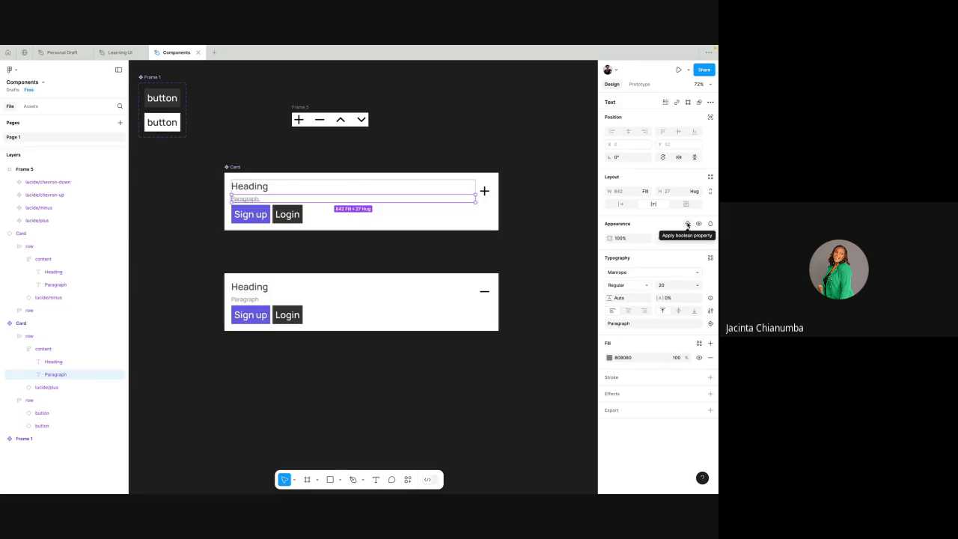
{"action": "left_click", "coordinate": [687, 225]}
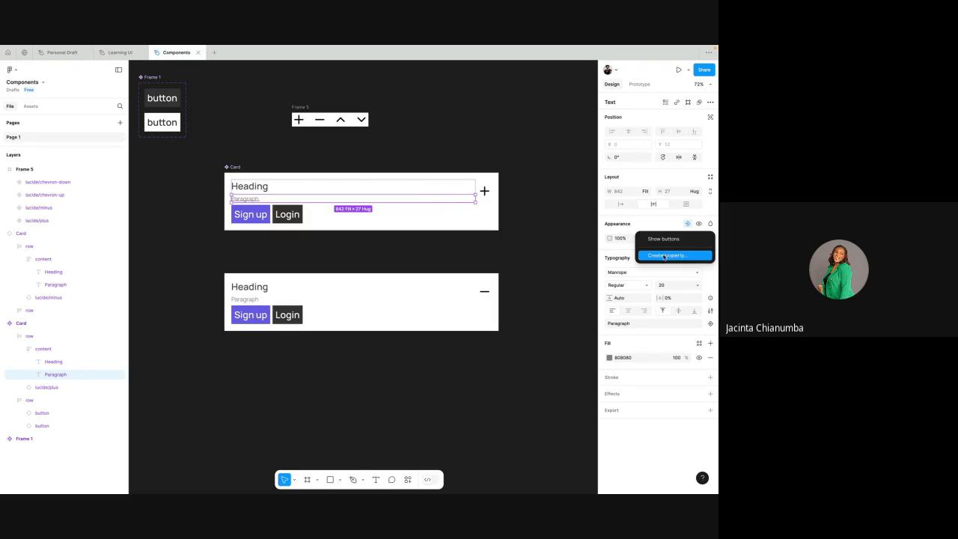
{"action": "left_click", "coordinate": [666, 256]}
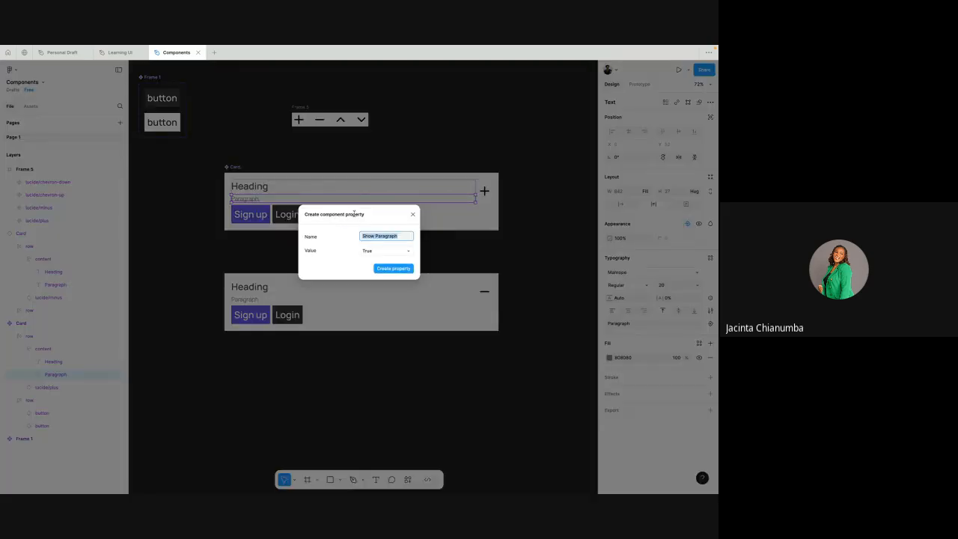
{"action": "left_click", "coordinate": [394, 269]}
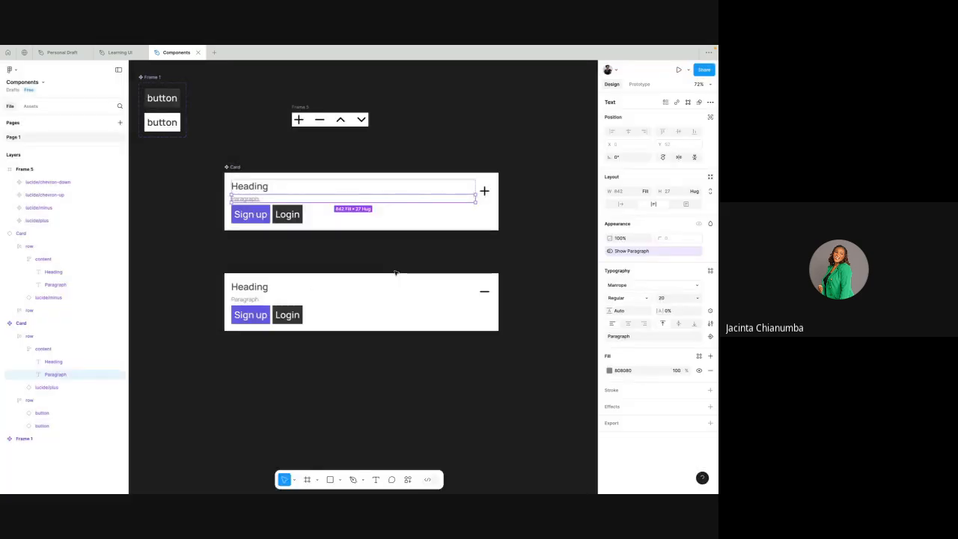
- Turn Show Paragraph off and back on in the lower Card instance
{"action": "left_click", "coordinate": [353, 259]}
{"action": "left_click", "coordinate": [349, 289]}
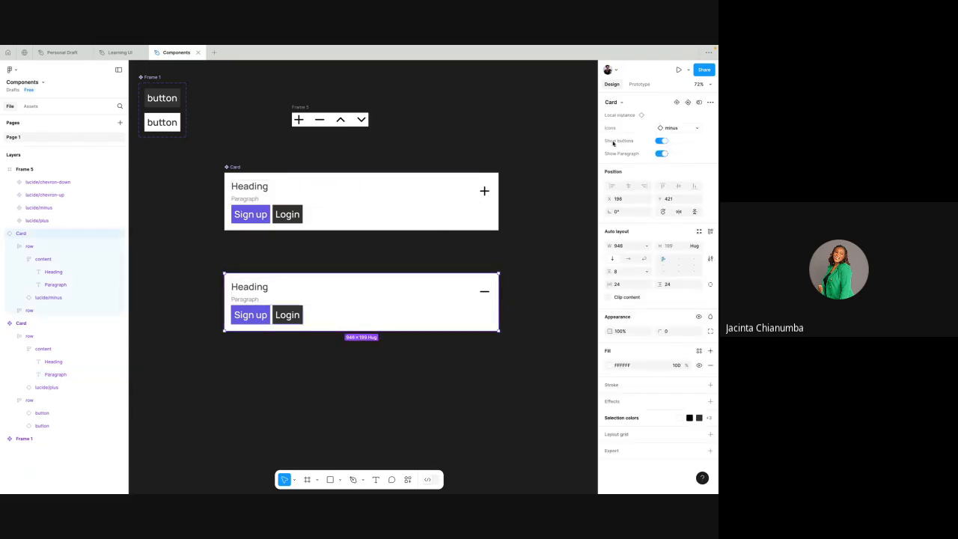
{"action": "left_click", "coordinate": [661, 153]}
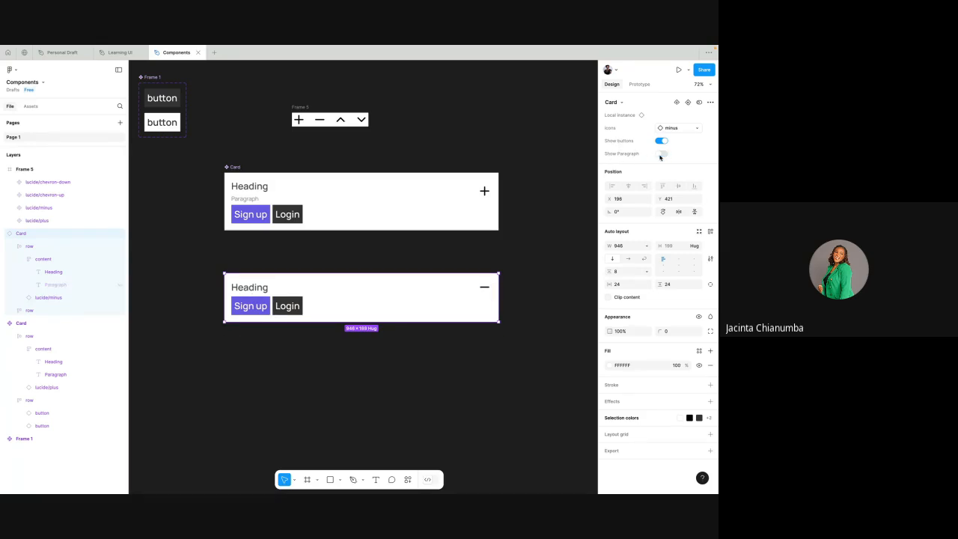
{"action": "left_click", "coordinate": [661, 155]}
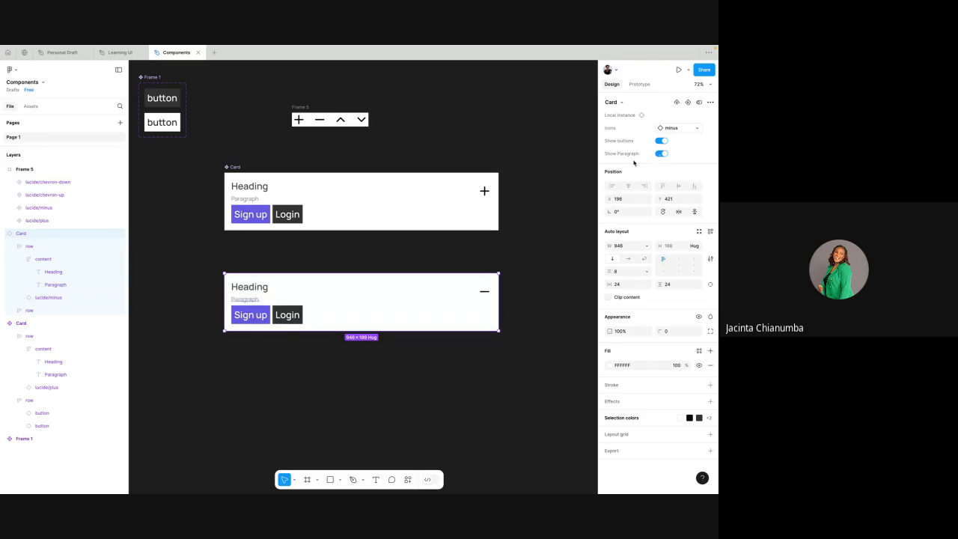
- Create a boolean property named Show Heading with value True on the main Card's Heading text
{"action": "left_click", "coordinate": [250, 187]}
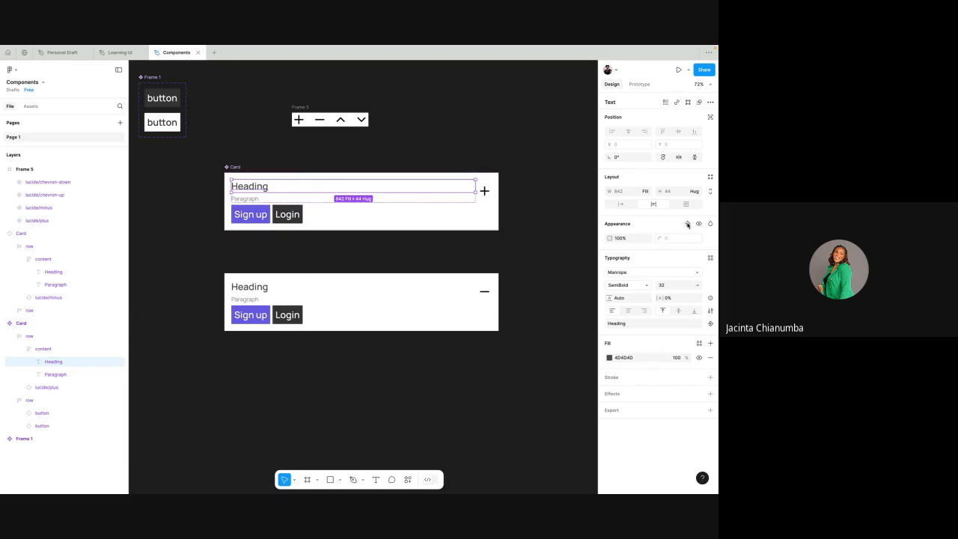
{"action": "left_click", "coordinate": [687, 224]}
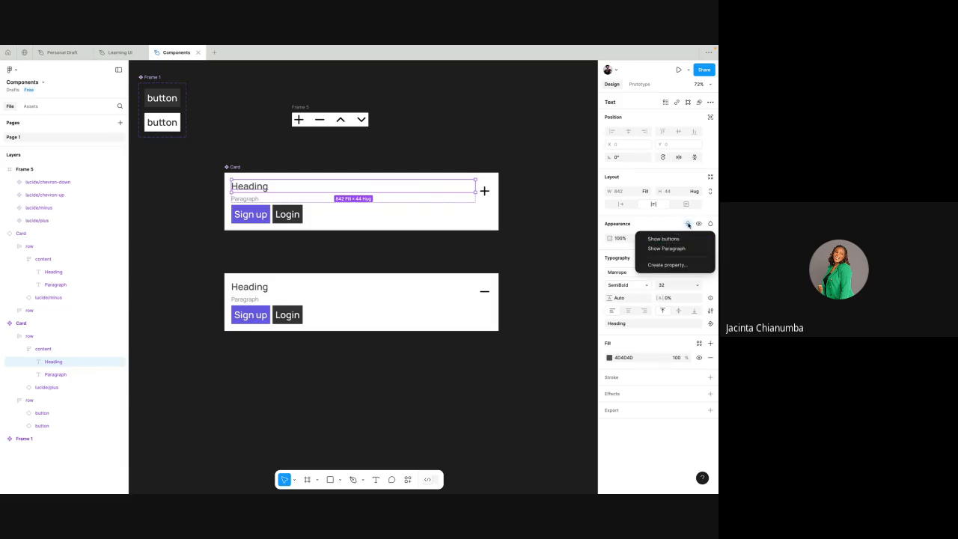
{"action": "left_click", "coordinate": [674, 265]}
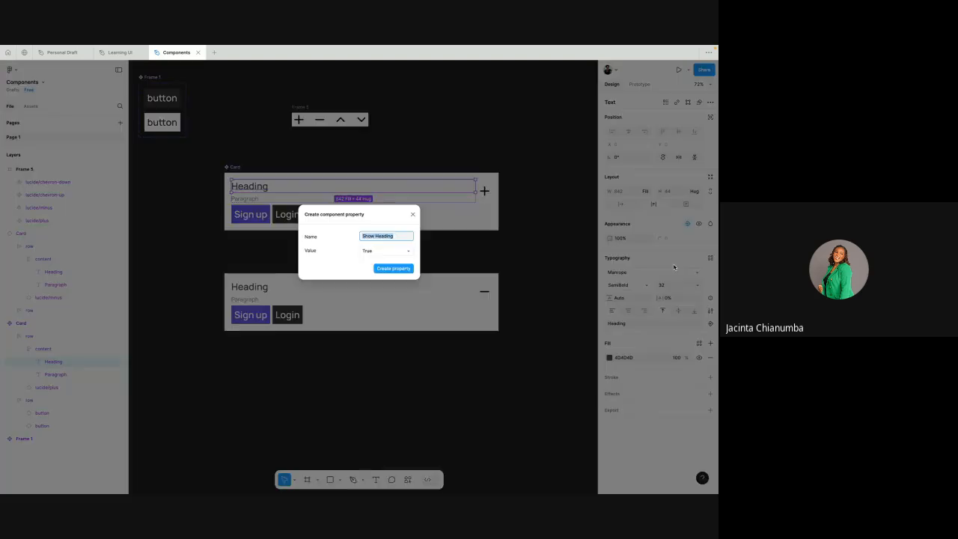
{"action": "left_click", "coordinate": [398, 237]}
{"action": "left_click", "coordinate": [390, 253]}
{"action": "left_click", "coordinate": [391, 253]}
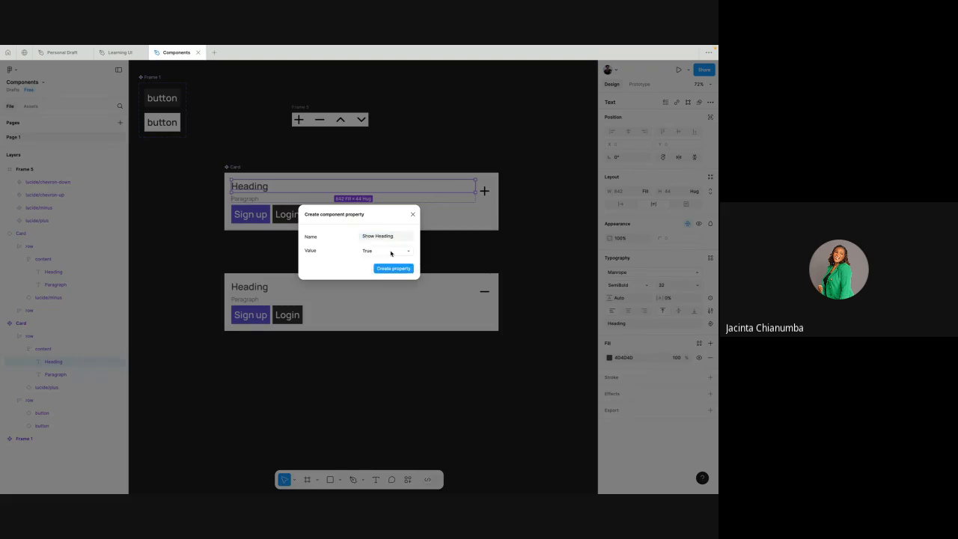
{"action": "left_click", "coordinate": [389, 270]}
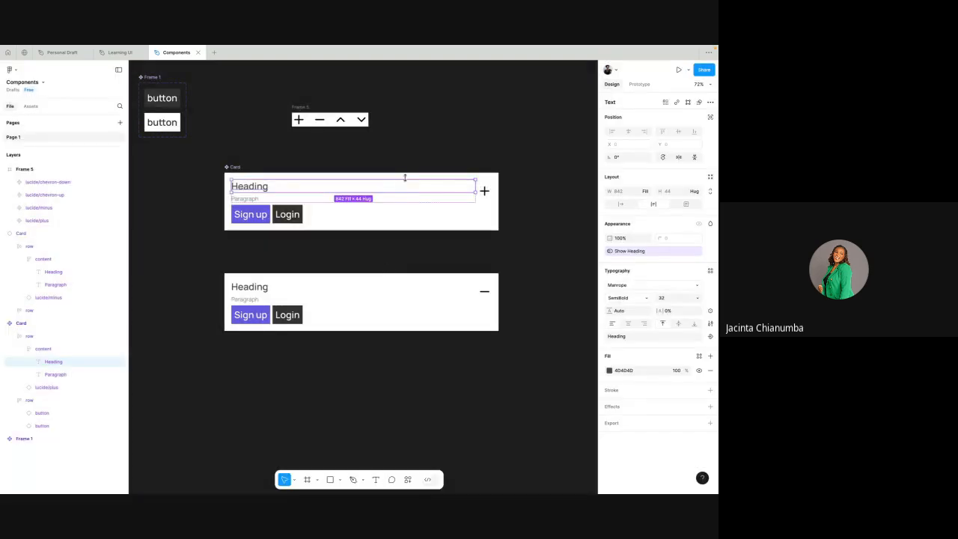
- Toggle Show buttons, Show Paragraph and Show Heading off and back on, one after another, in the lower Card instance
{"action": "left_click", "coordinate": [345, 262]}
{"action": "left_click", "coordinate": [385, 294]}
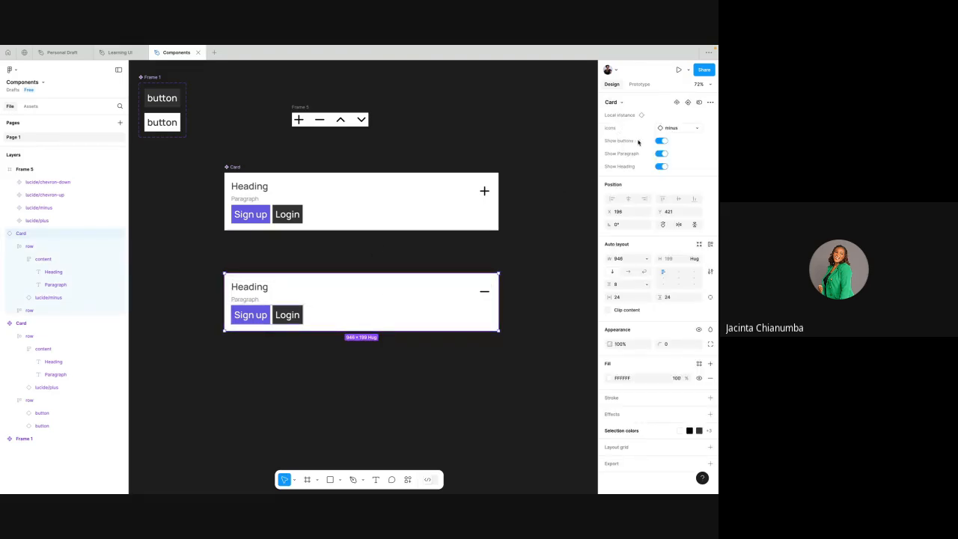
{"action": "left_click", "coordinate": [660, 141]}
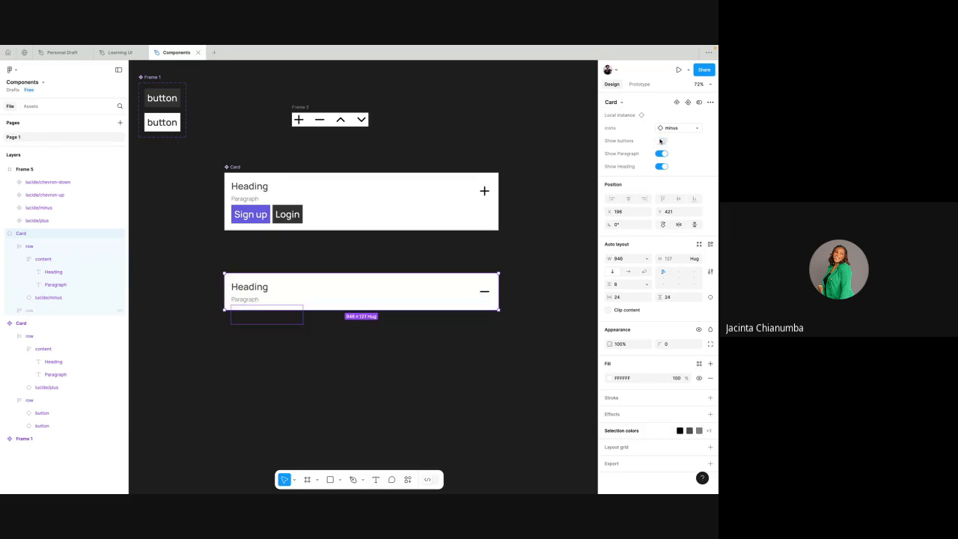
{"action": "left_click", "coordinate": [662, 141]}
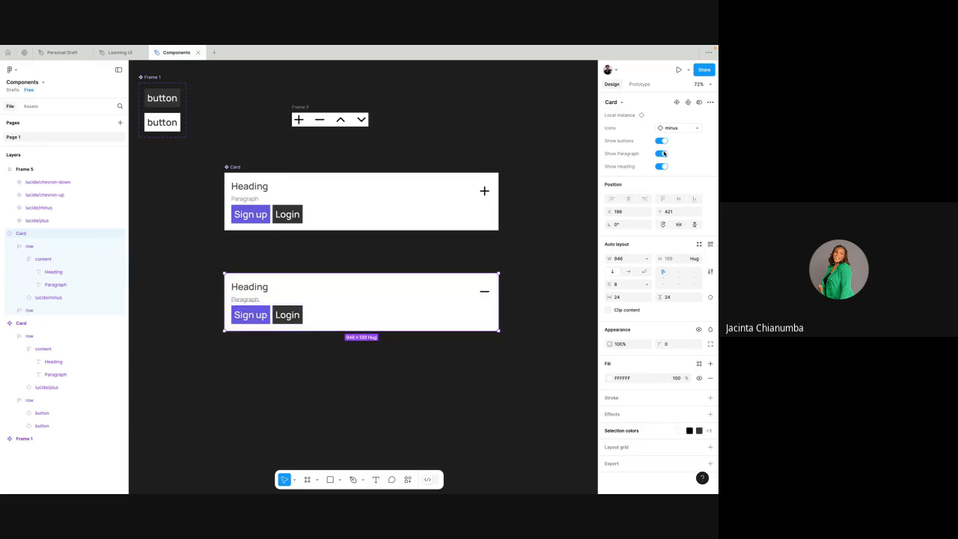
{"action": "left_click", "coordinate": [663, 154]}
{"action": "left_click", "coordinate": [662, 153]}
{"action": "left_click", "coordinate": [663, 167]}
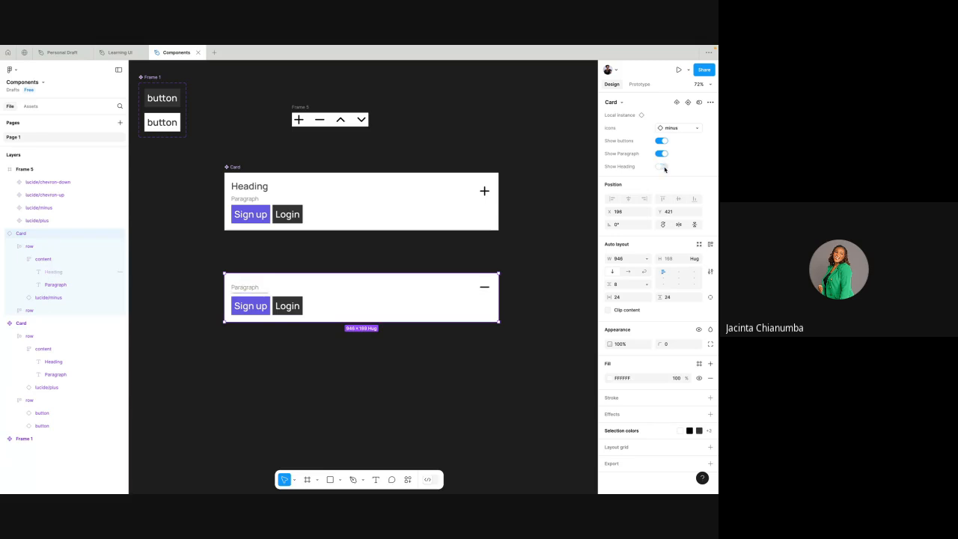
{"action": "left_click", "coordinate": [663, 167]}
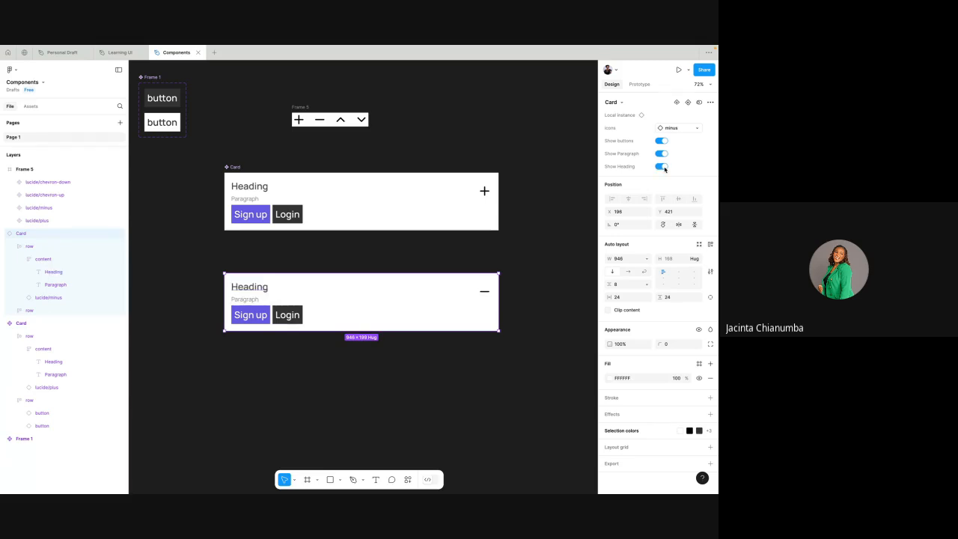
- Swap the lower Card instance's icon to lucide/chevron-down and deselect the card
{"action": "left_click", "coordinate": [697, 128]}
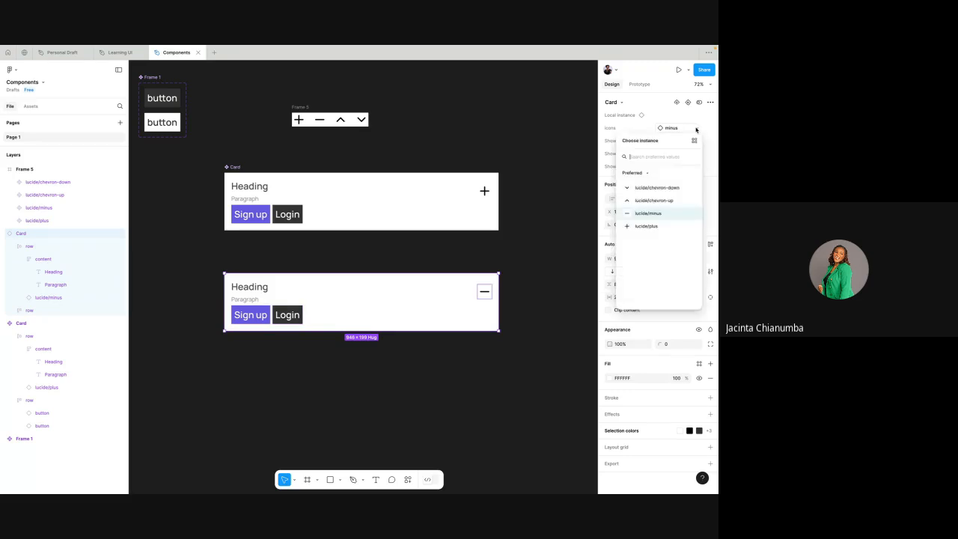
{"action": "left_click", "coordinate": [651, 187]}
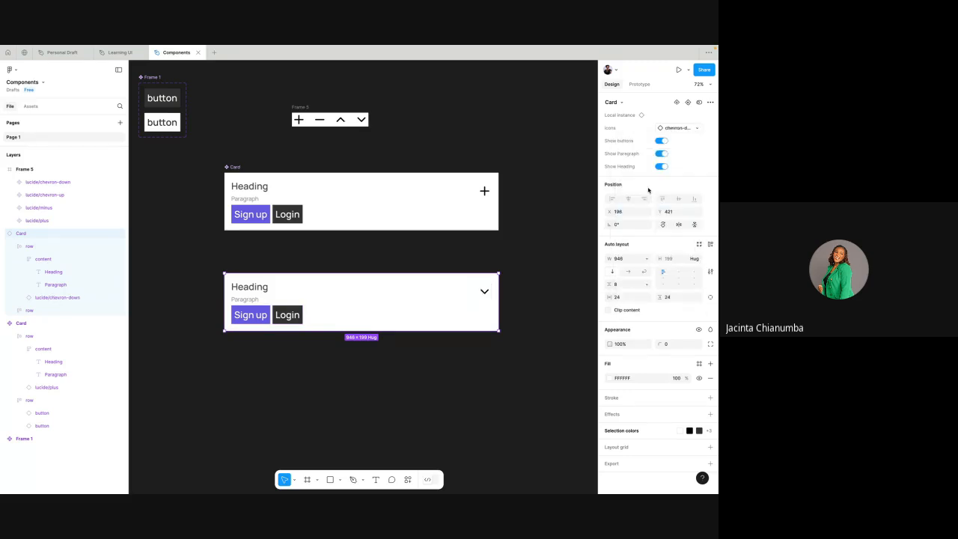
{"action": "left_click", "coordinate": [509, 267]}
{"action": "left_click", "coordinate": [297, 274]}
{"action": "left_click", "coordinate": [304, 258]}
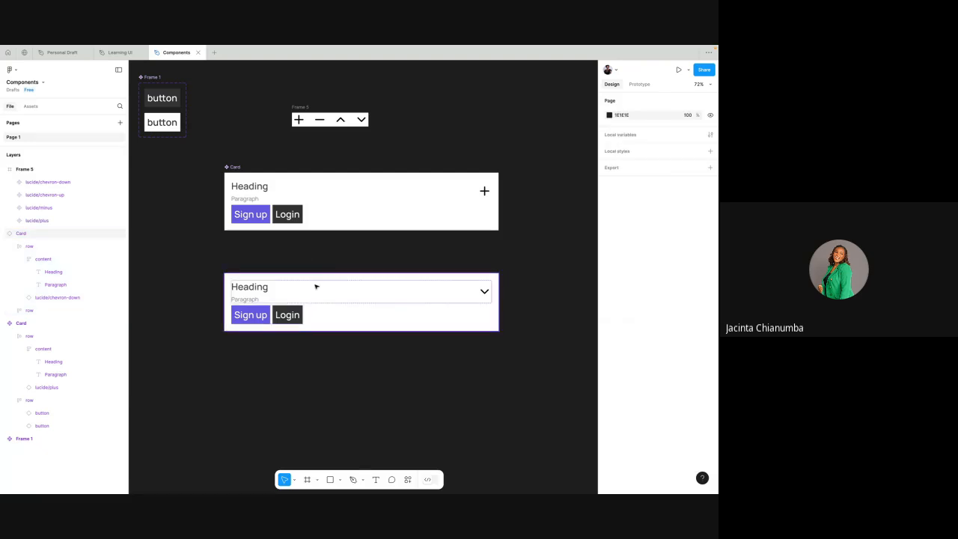
- Compare the property controls of the lower Card instance with the properties defined on the main Card
{"action": "left_click", "coordinate": [316, 286]}
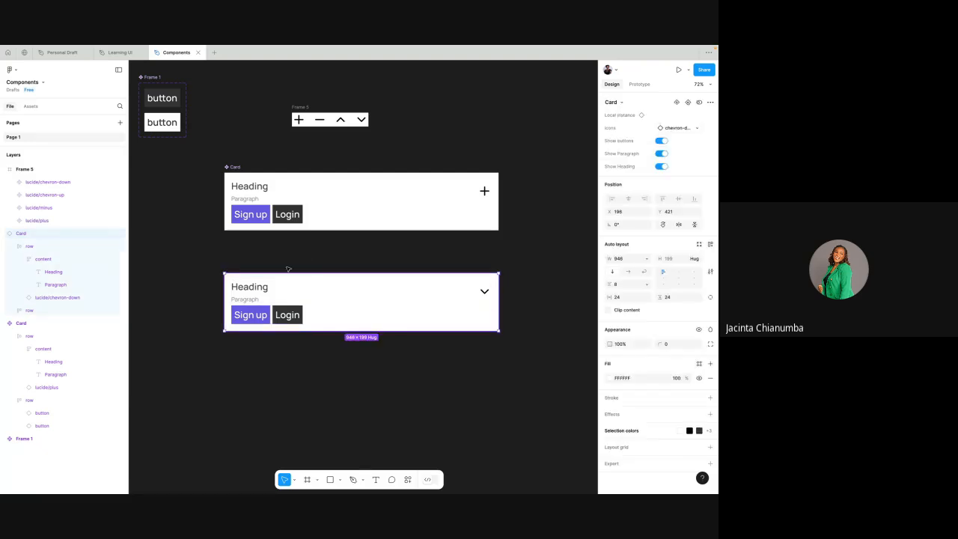
{"action": "left_click", "coordinate": [233, 169]}
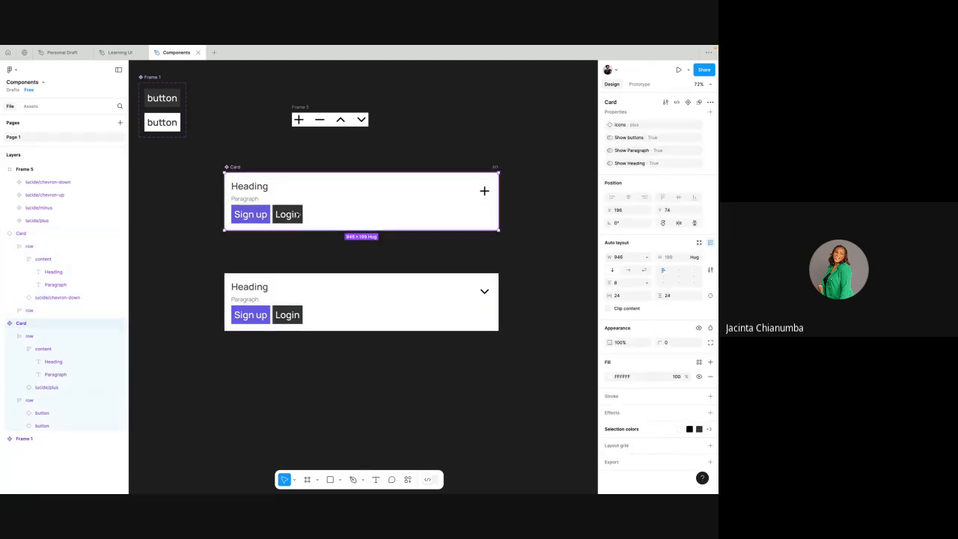
{"action": "left_click", "coordinate": [301, 293]}
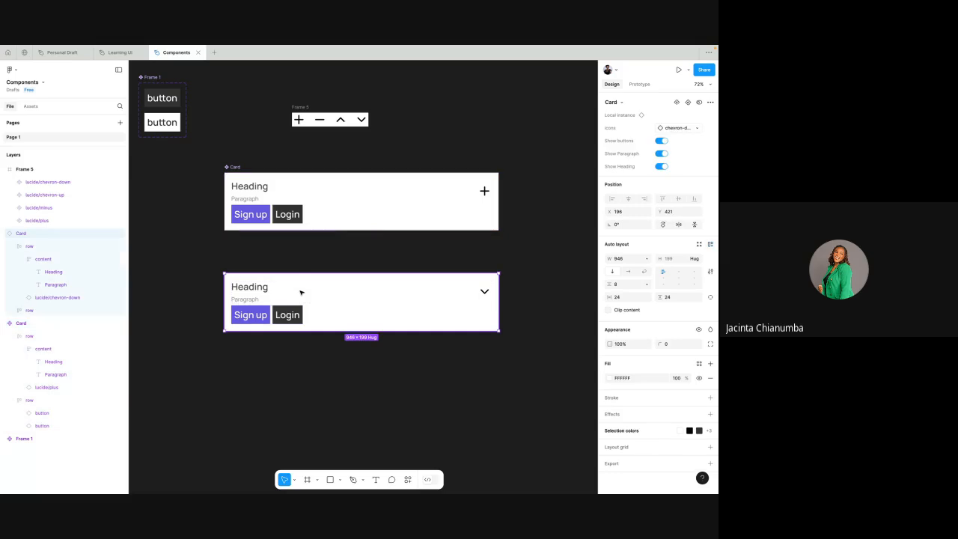
{"action": "left_click", "coordinate": [394, 256]}
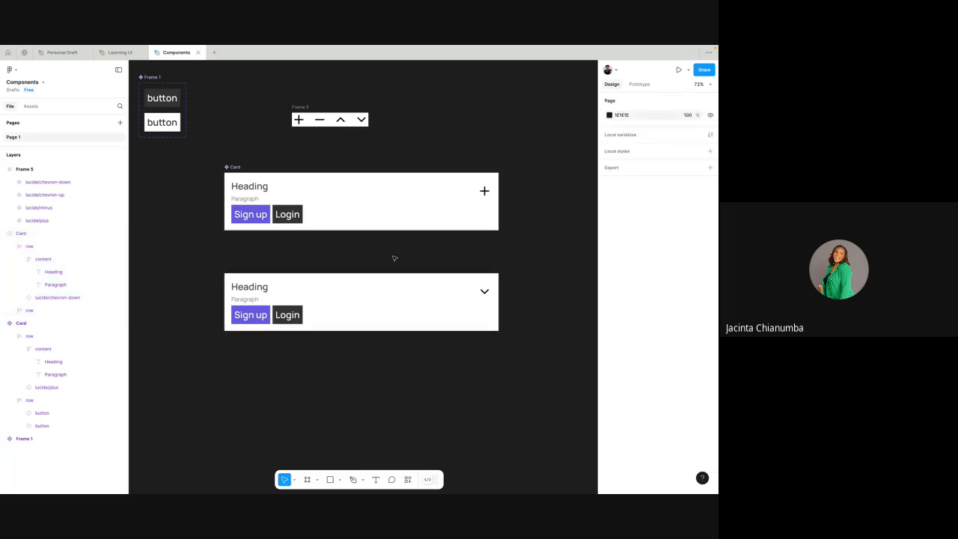
{"action": "left_click", "coordinate": [330, 294]}
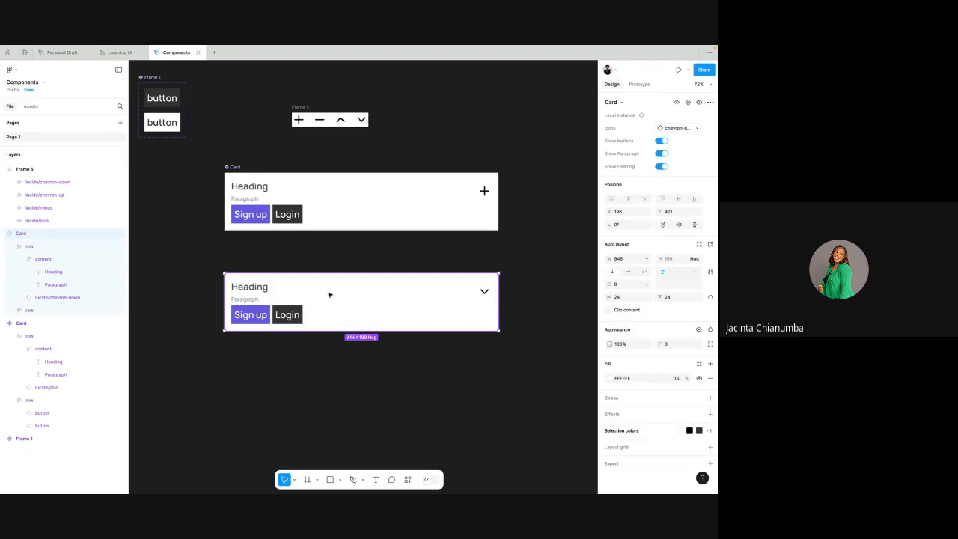
{"action": "left_click", "coordinate": [430, 253]}
{"action": "left_click", "coordinate": [398, 298]}
{"action": "left_click", "coordinate": [430, 266]}
- Duplicate the lower Card instance directly below itself, aligned with the original, and deselect it
{"action": "left_click", "coordinate": [421, 296]}
{"action": "left_click_drag", "start_coordinate": [422, 295], "coordinate": [417, 397]}
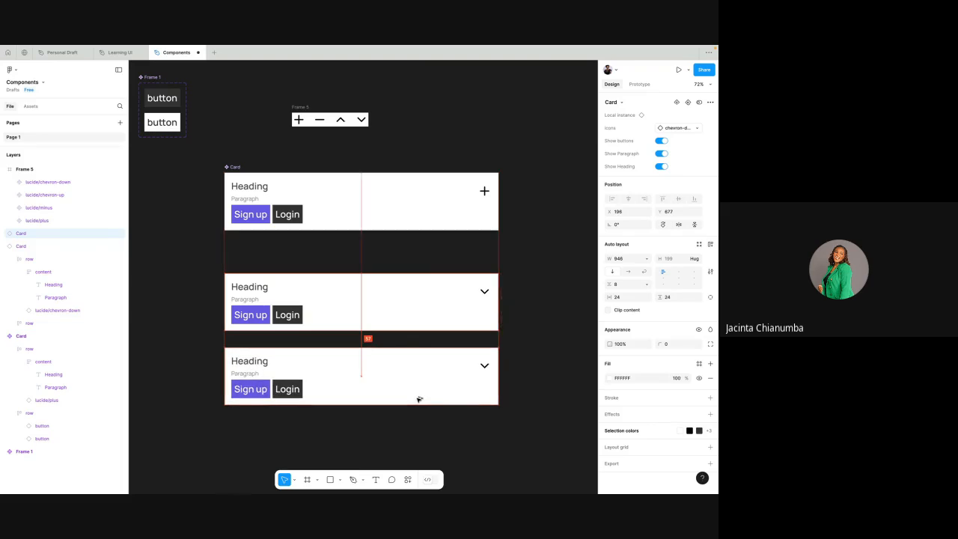
{"action": "left_click", "coordinate": [421, 296]}
{"action": "left_click", "coordinate": [484, 250]}
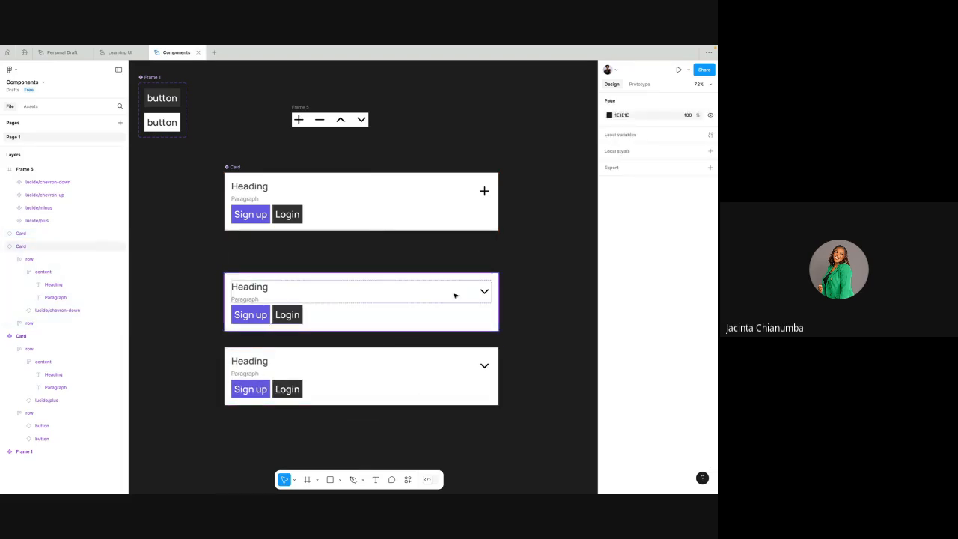
- Swap the icon of the upper Card instance to lucide/plus
{"action": "left_click", "coordinate": [455, 295]}
{"action": "left_click", "coordinate": [681, 129]}
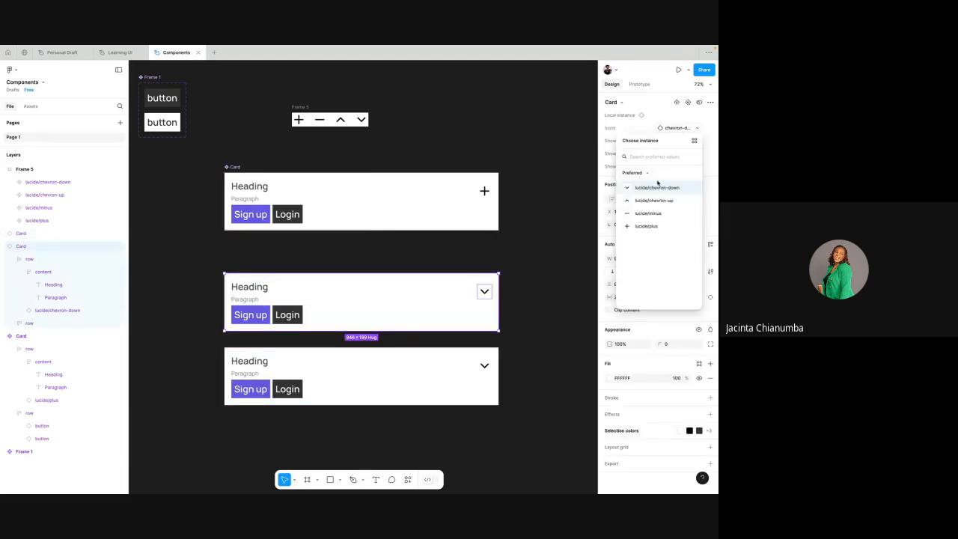
{"action": "left_click", "coordinate": [646, 226]}
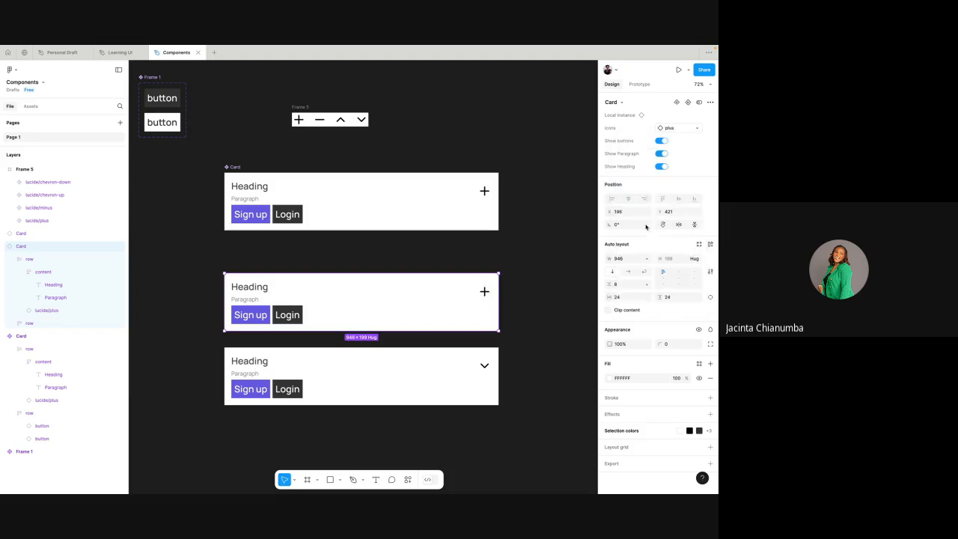
- Turn off Show Paragraph and Show buttons in the upper Card instance, toggling Show Heading off and back on, and deselect it
{"action": "left_click", "coordinate": [662, 154]}
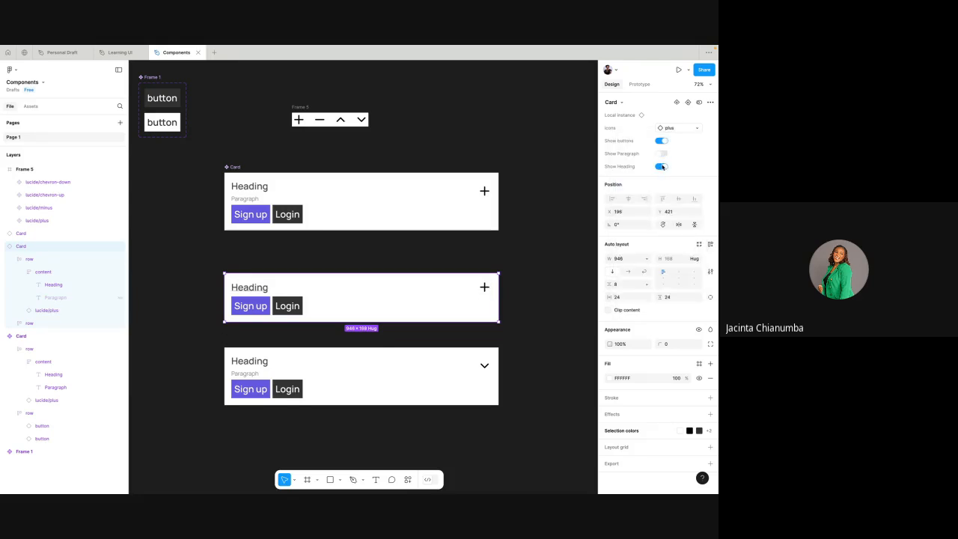
{"action": "left_click", "coordinate": [662, 166]}
{"action": "left_click", "coordinate": [662, 166]}
{"action": "left_click", "coordinate": [661, 141]}
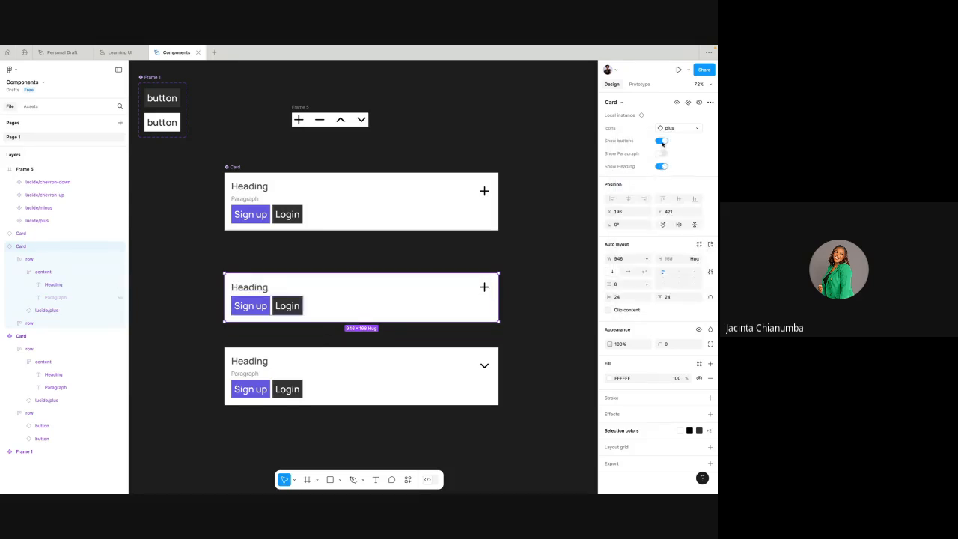
{"action": "left_click", "coordinate": [524, 321]}
- Move the lower Card instance up closer to the heading-only one at Y 605 and swap its icon to lucide/minus
{"action": "left_click", "coordinate": [375, 381]}
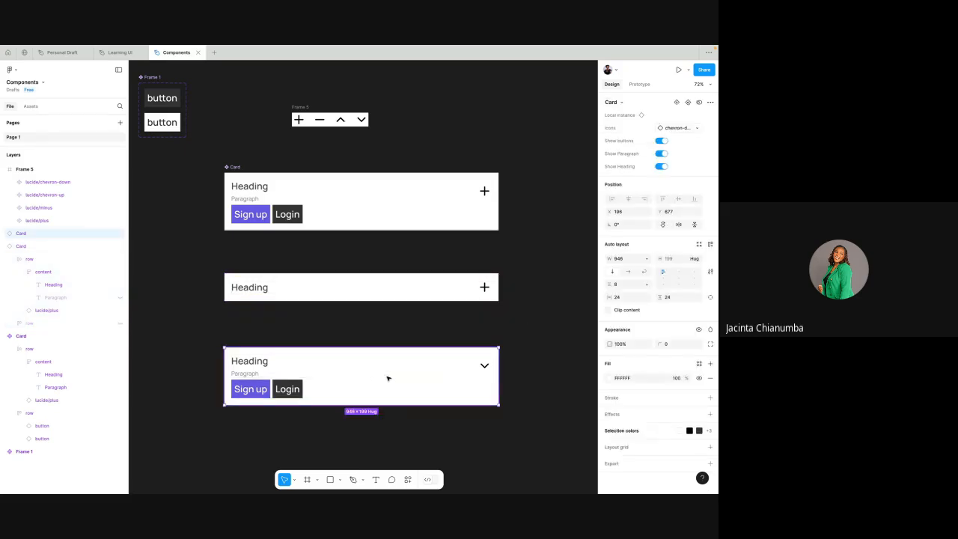
{"action": "left_click_drag", "start_coordinate": [387, 376], "coordinate": [387, 357]}
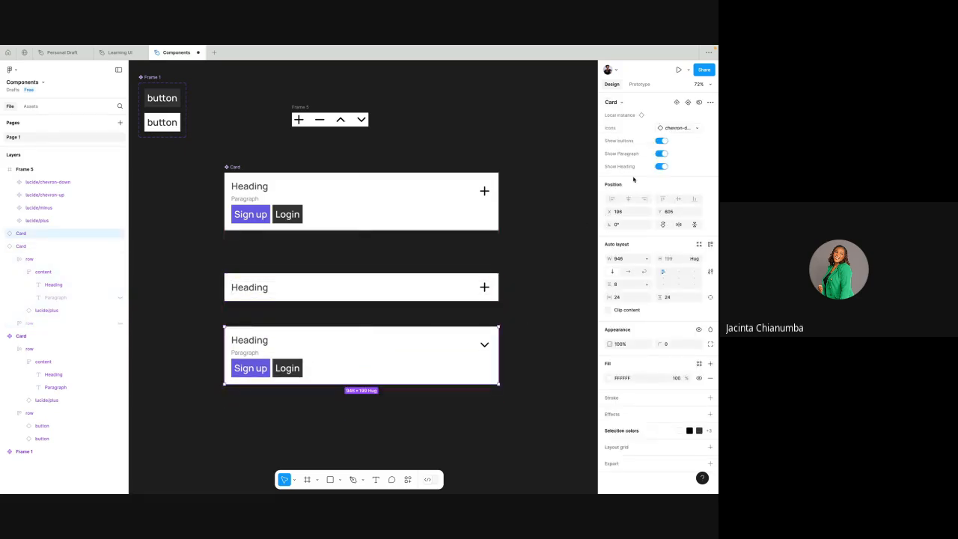
{"action": "left_click", "coordinate": [697, 131]}
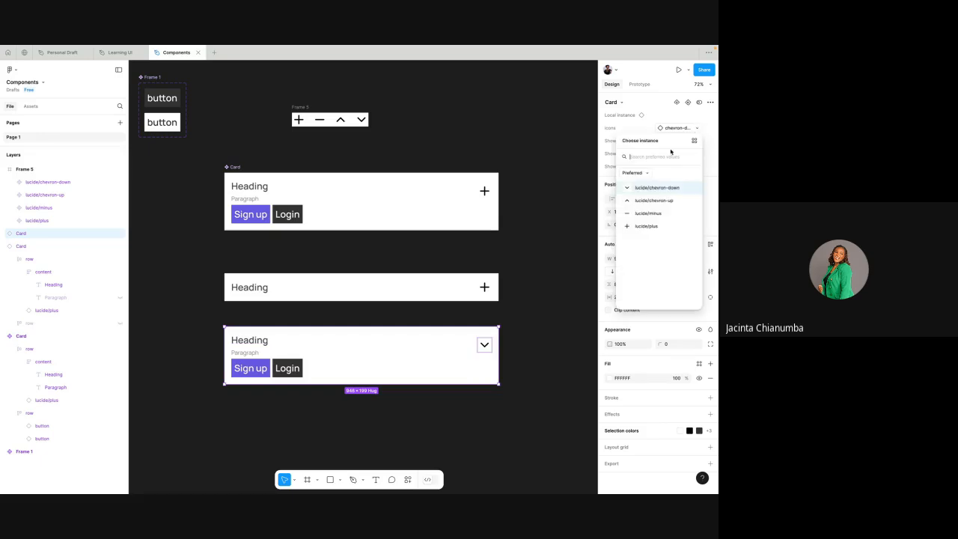
{"action": "left_click", "coordinate": [648, 212]}
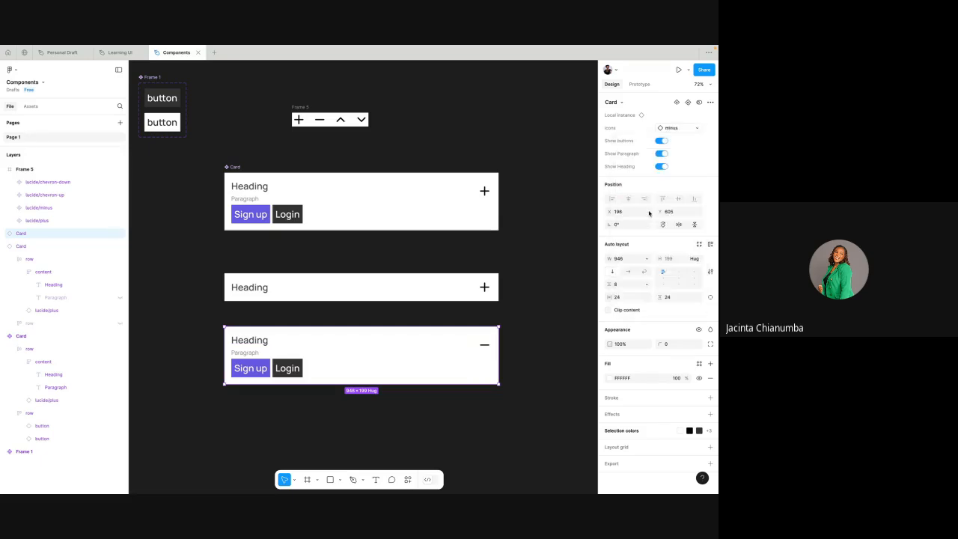
{"action": "left_click", "coordinate": [537, 328]}
- Compare the heading-only Card instance with the plus icon to the full Card instance with the minus icon
{"action": "scroll", "coordinate": [536, 328], "scroll_direction": "down", "scroll_amount": 1}
{"action": "scroll", "coordinate": [537, 329], "scroll_direction": "up", "scroll_amount": 1}
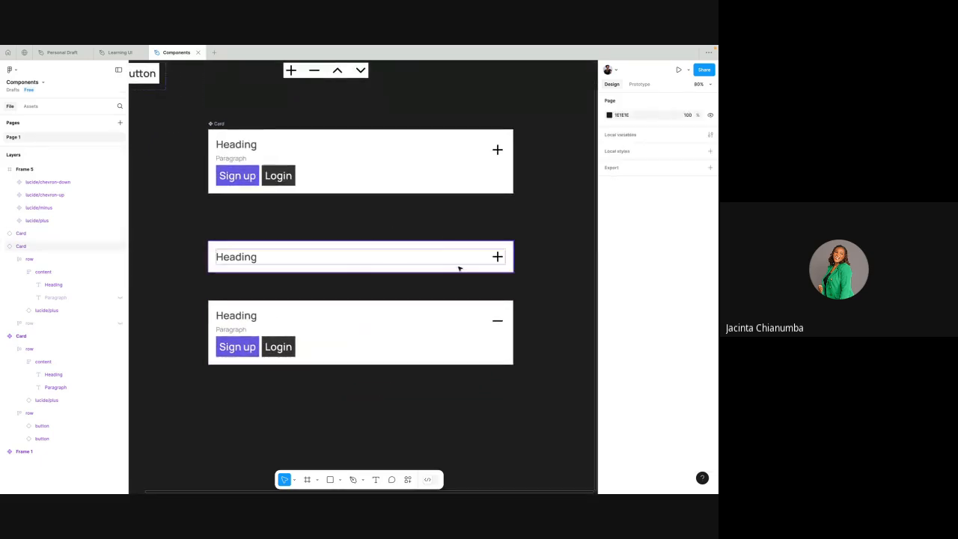
{"action": "left_click", "coordinate": [498, 257]}
{"action": "left_click", "coordinate": [535, 267]}
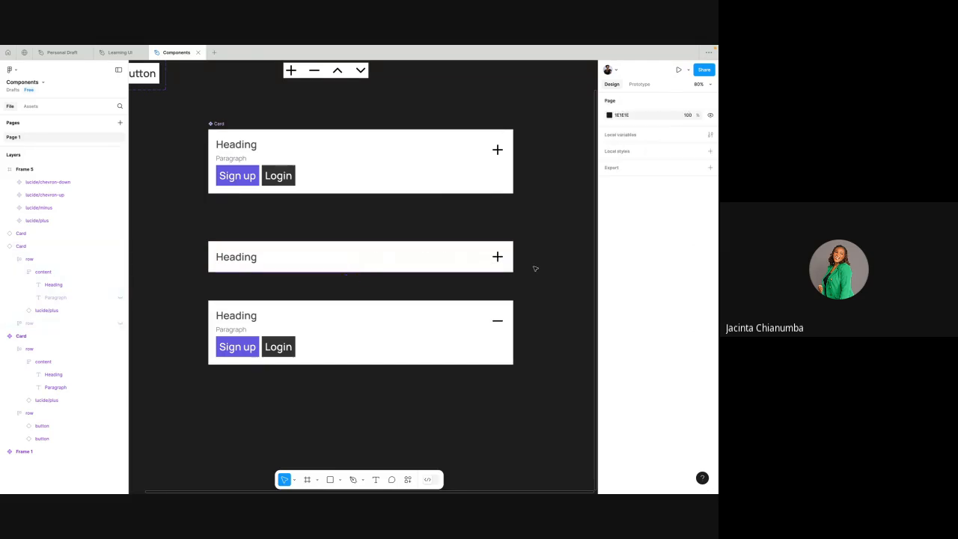
{"action": "left_click", "coordinate": [499, 323]}
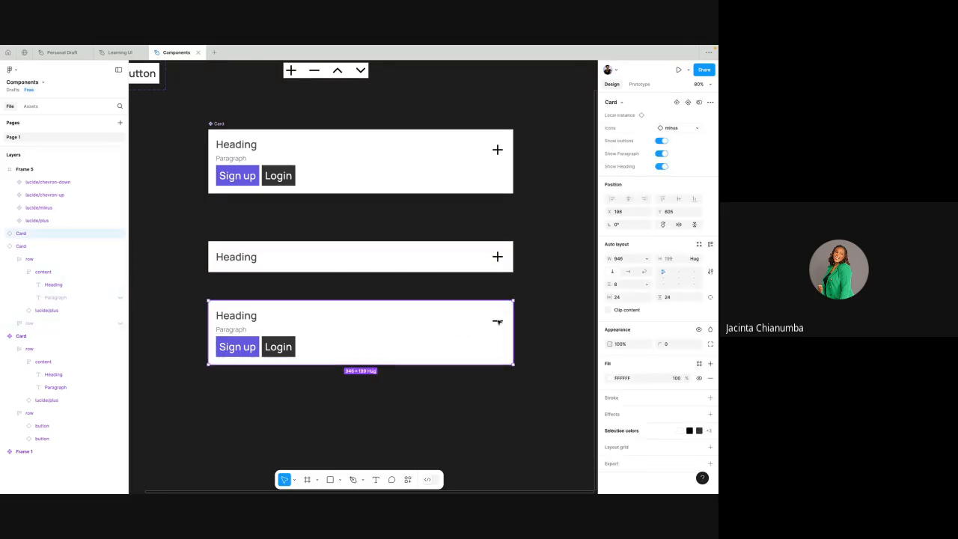
{"action": "left_click", "coordinate": [535, 288]}
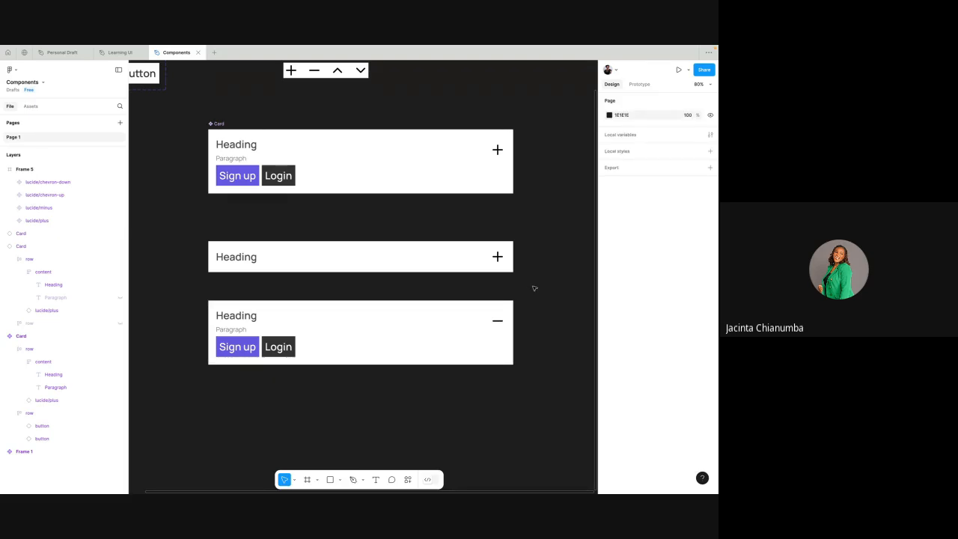
{"action": "left_click_drag", "start_coordinate": [184, 220], "coordinate": [541, 420]}
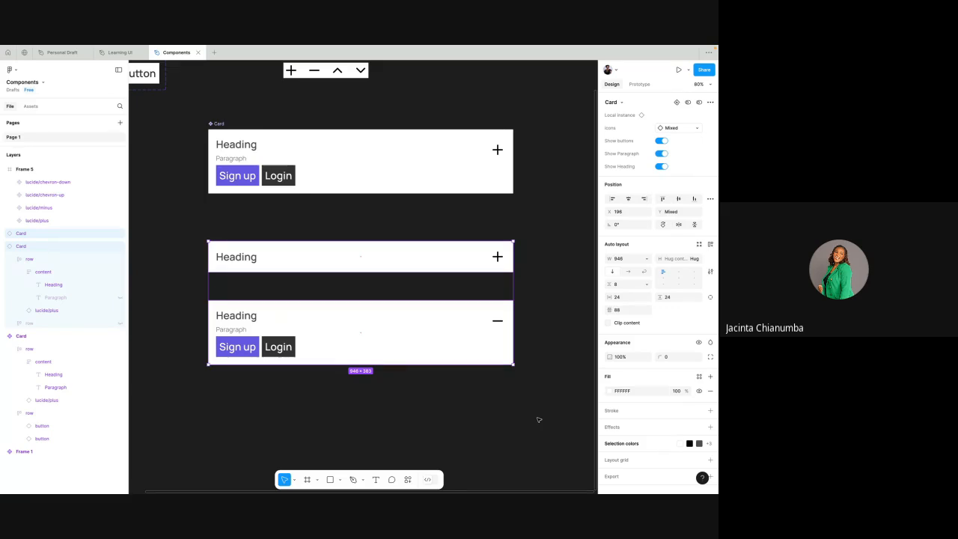
{"action": "left_click", "coordinate": [543, 268]}
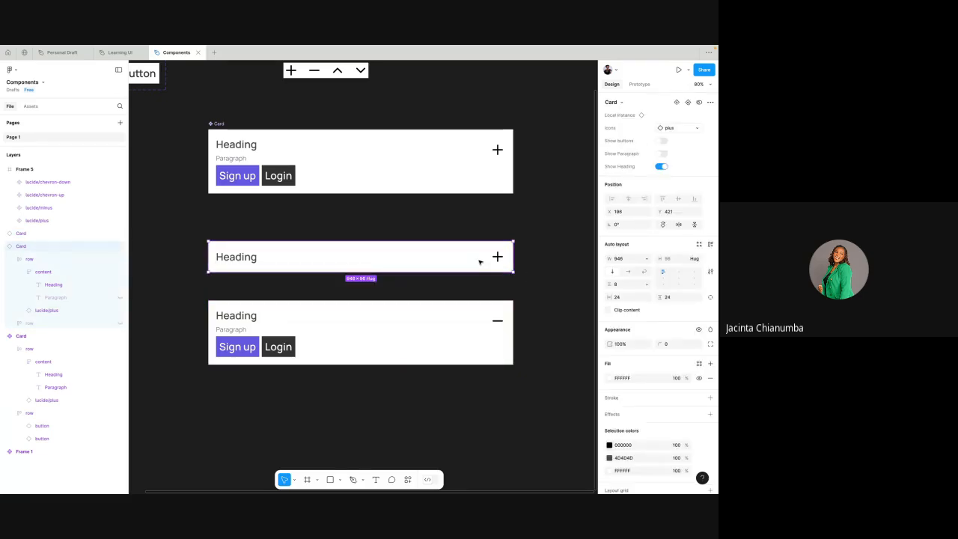
- Review the heading-only Card instance's properties, including the preferred icons offered for its instance swap
{"action": "left_click", "coordinate": [536, 224]}
{"action": "left_click", "coordinate": [479, 257]}
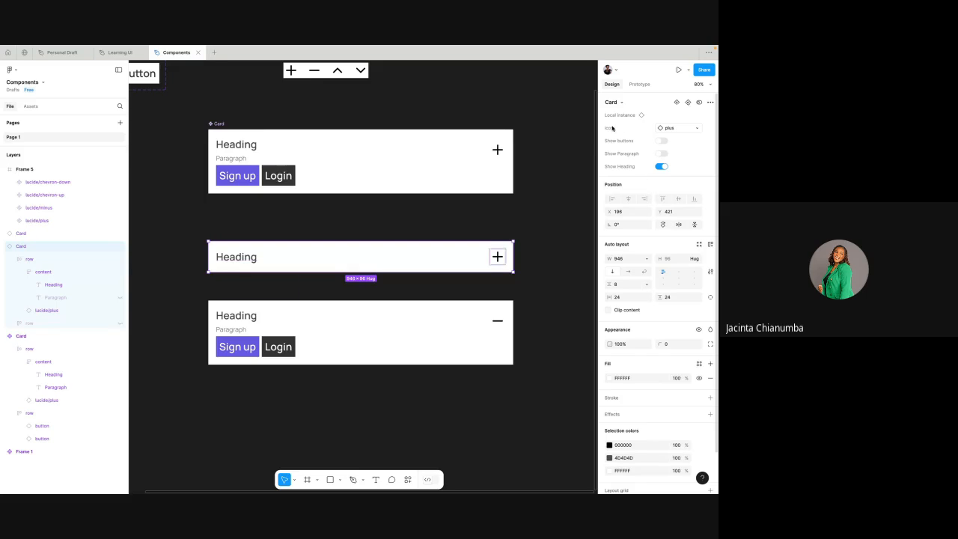
{"action": "left_click", "coordinate": [674, 128]}
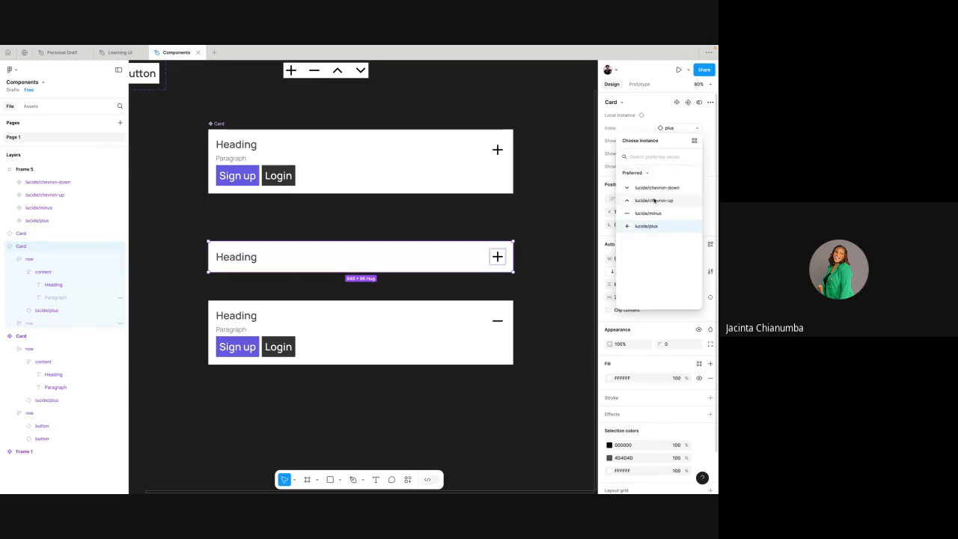
{"action": "left_click", "coordinate": [705, 146]}
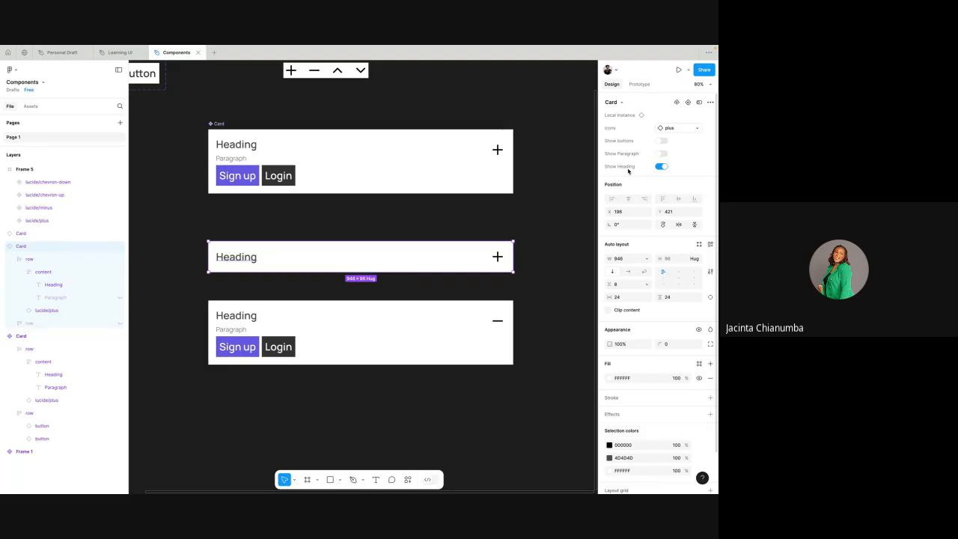
{"action": "left_click", "coordinate": [546, 200]}
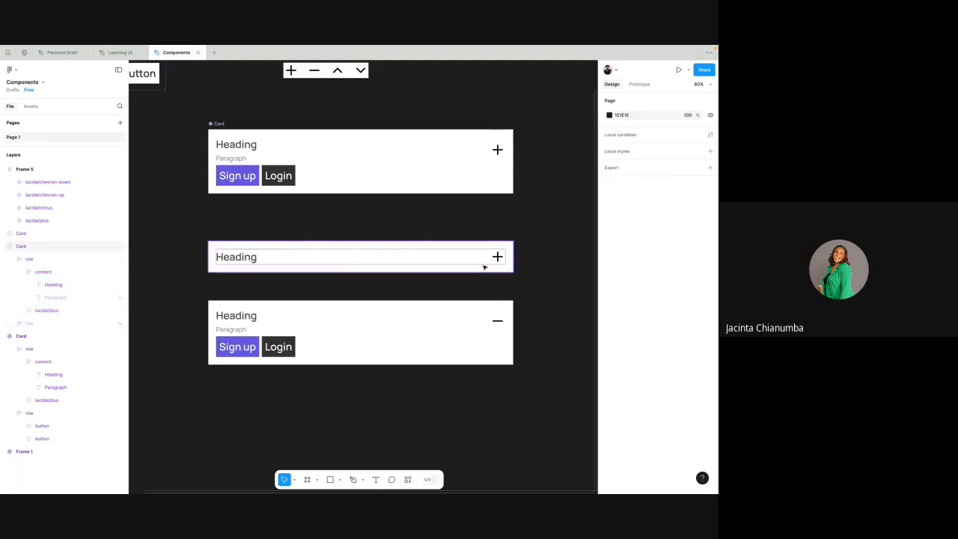
{"action": "left_click", "coordinate": [484, 267]}
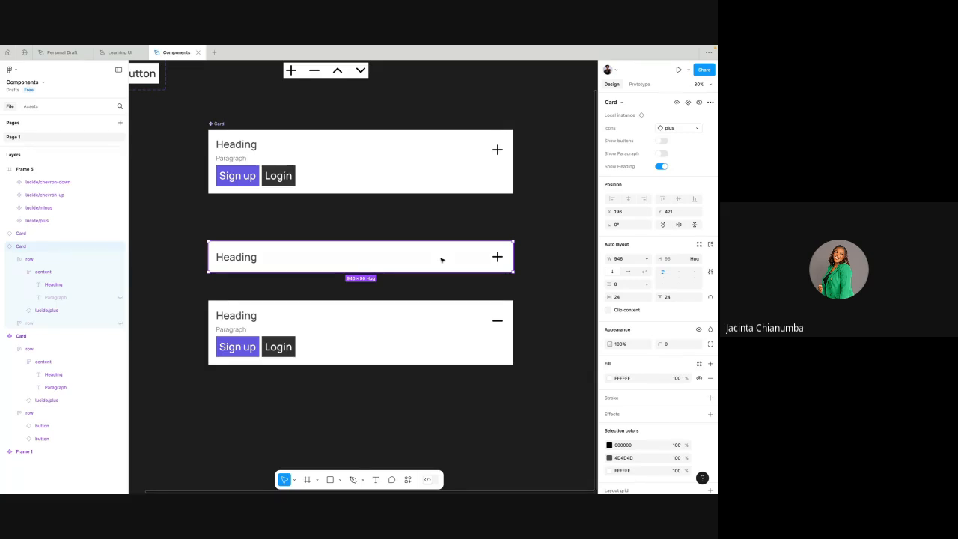
- Open the heading text of the heading-only Card instance for editing, leave text editing and deselect it
{"action": "double_click", "coordinate": [242, 258]}
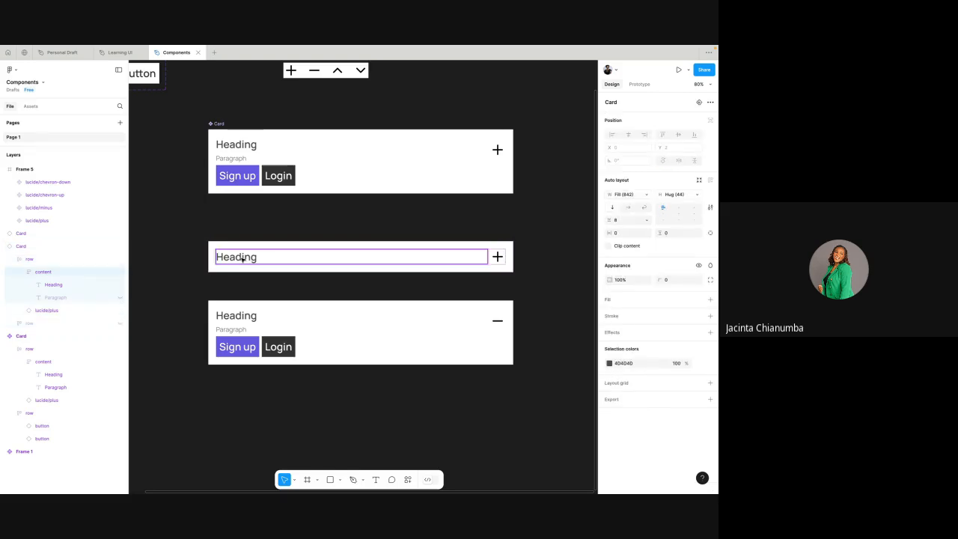
{"action": "double_click", "coordinate": [242, 258]}
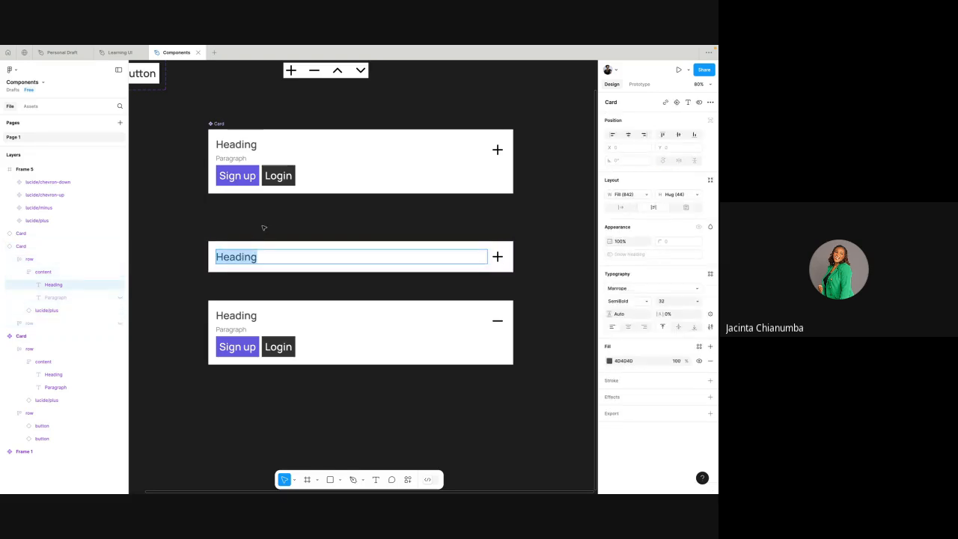
{"action": "key", "text": "Return"}
{"action": "key", "text": "Escape"}
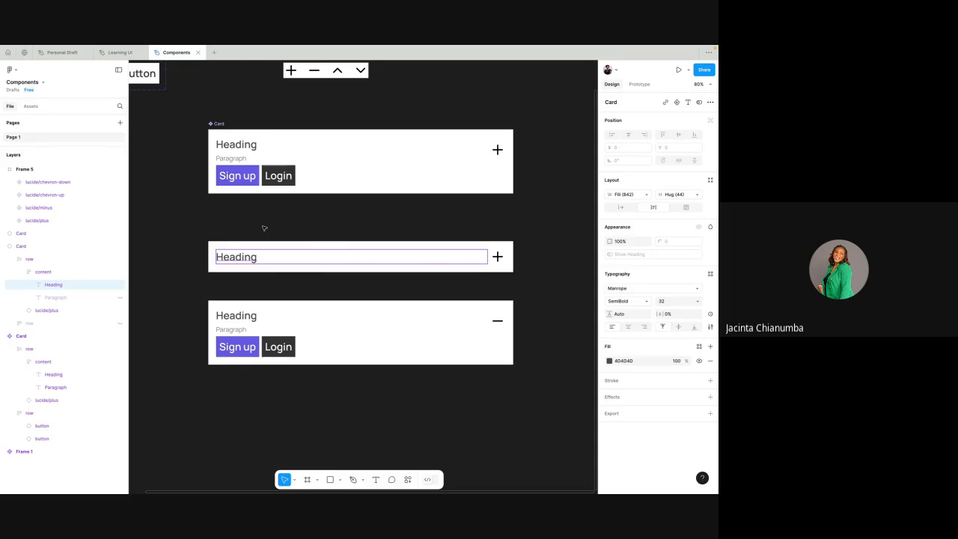
{"action": "left_click", "coordinate": [275, 218]}
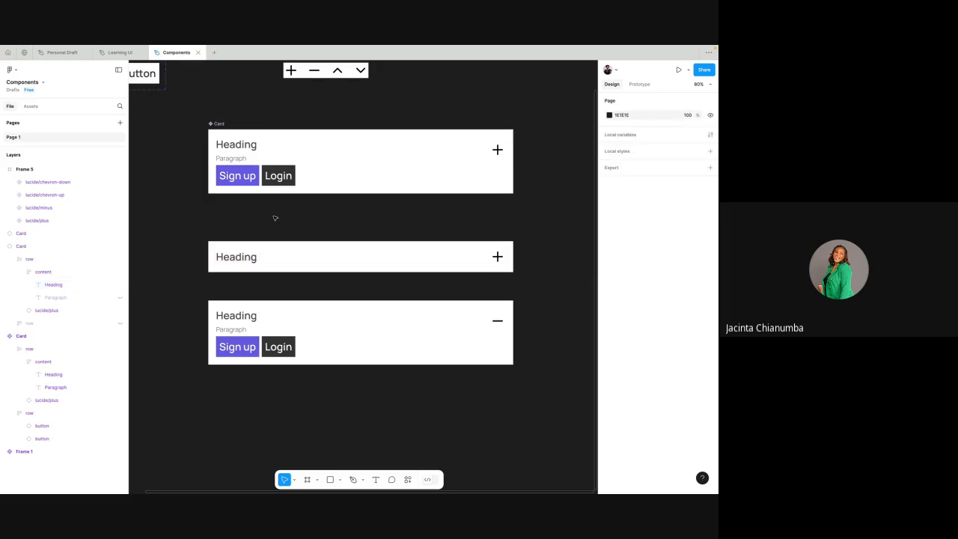
- Compare the Heading text layer's settings in the main Card with those in the heading-only Card instance
{"action": "double_click", "coordinate": [244, 145]}
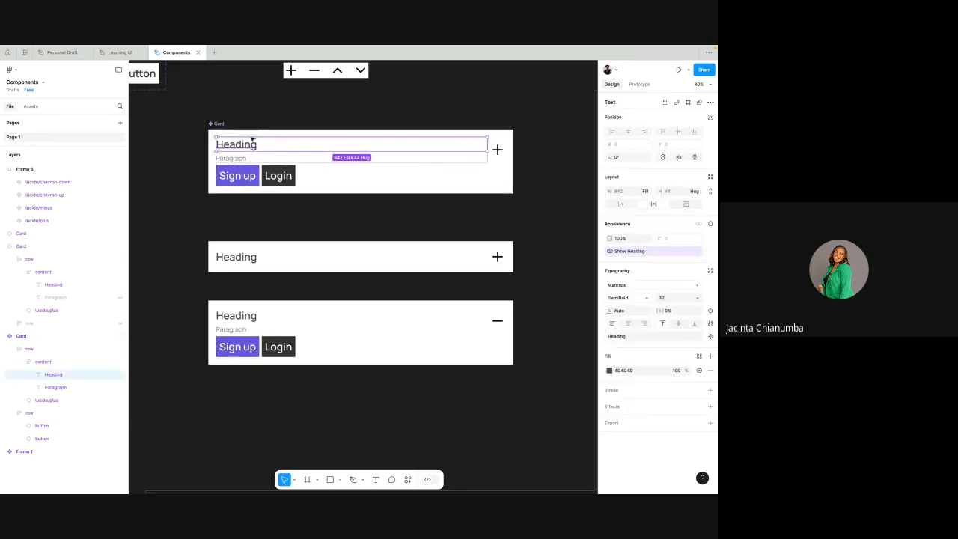
{"action": "left_click", "coordinate": [269, 113]}
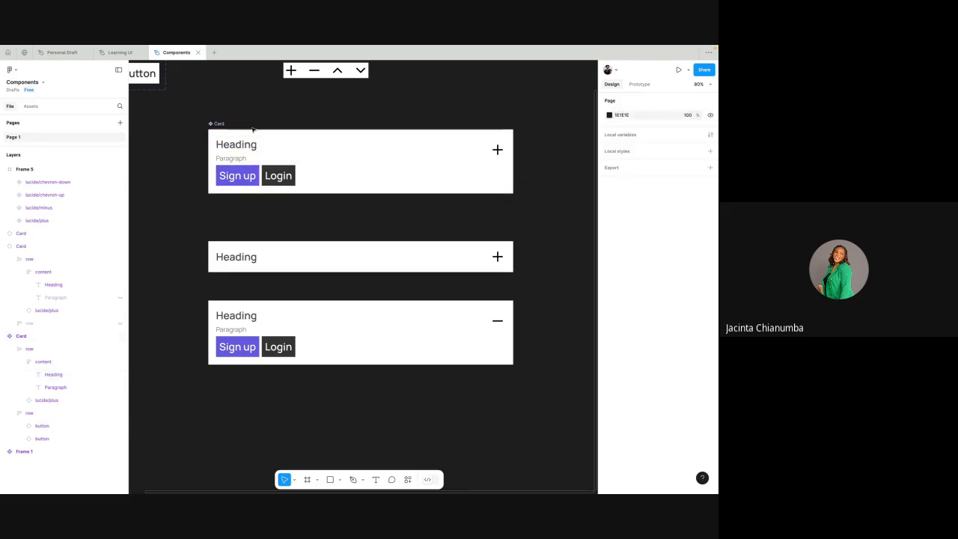
{"action": "double_click", "coordinate": [245, 146]}
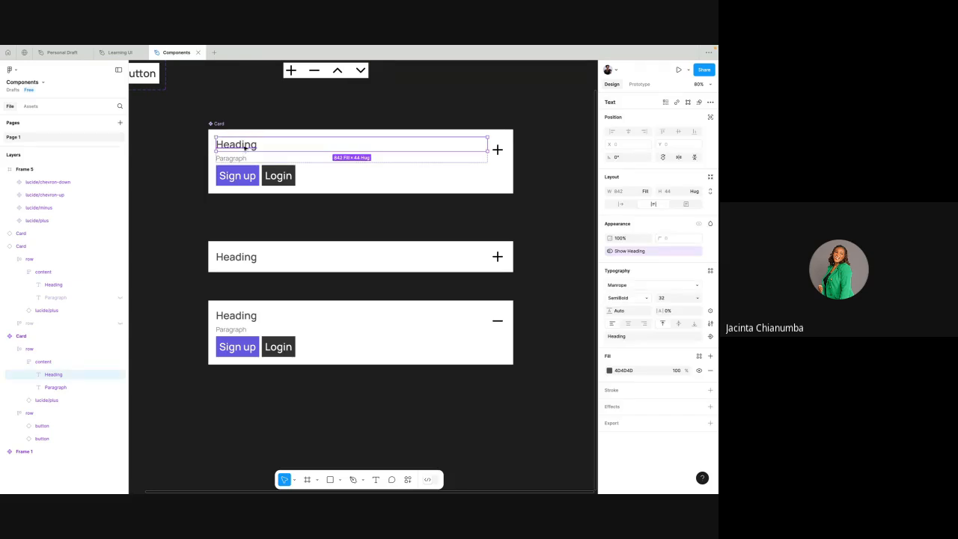
{"action": "scroll", "coordinate": [246, 145], "scroll_direction": "up", "scroll_amount": 3}
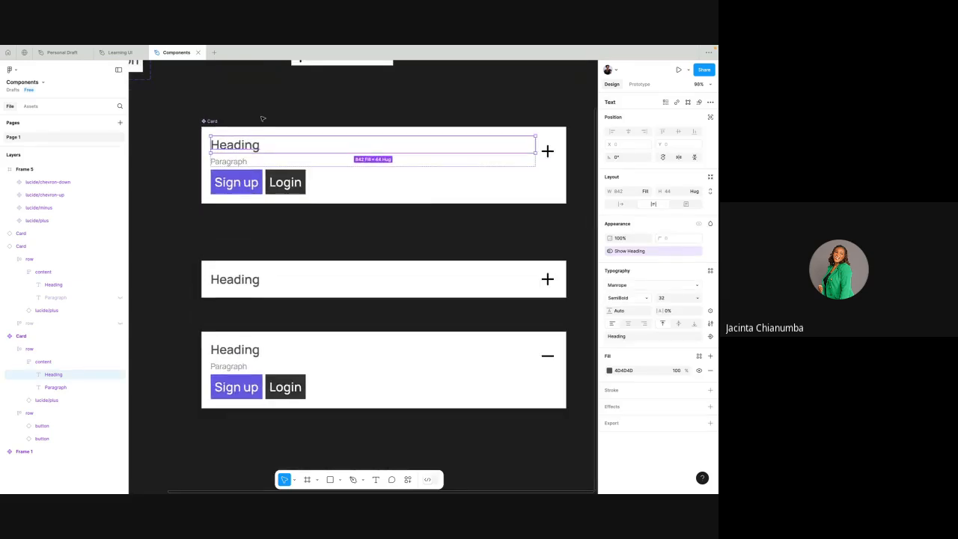
{"action": "left_click", "coordinate": [262, 118]}
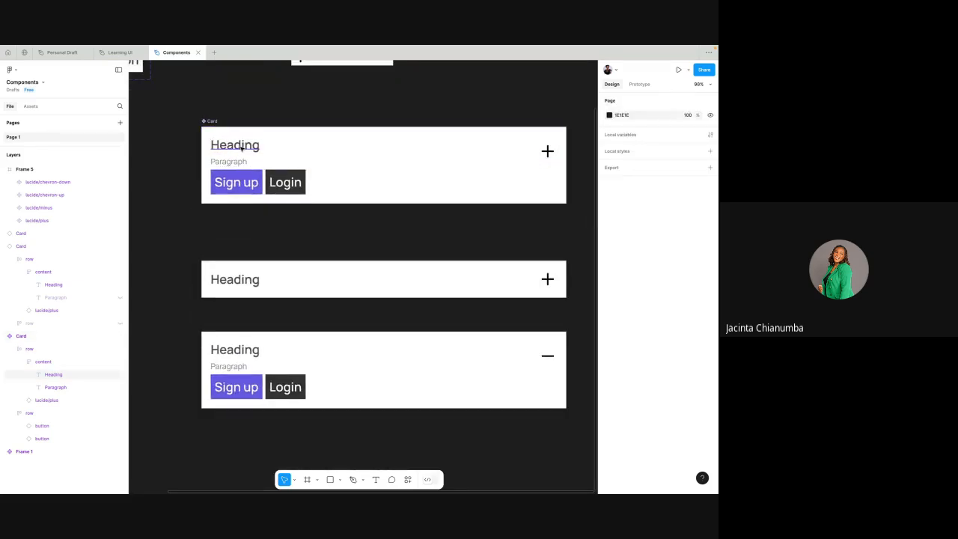
{"action": "left_click", "coordinate": [241, 147]}
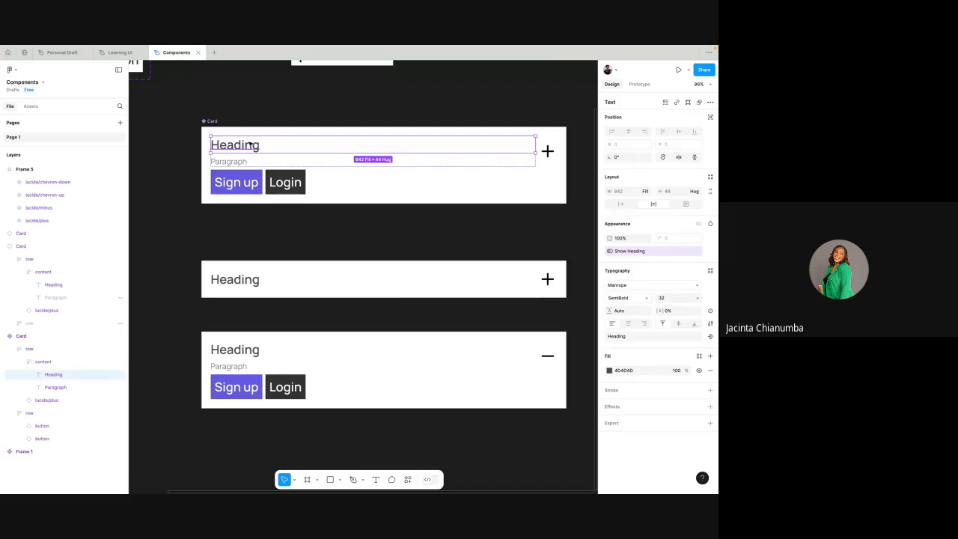
{"action": "scroll", "coordinate": [250, 144], "scroll_direction": "up", "scroll_amount": 1}
{"action": "scroll", "coordinate": [250, 144], "scroll_direction": "right", "scroll_amount": 1}
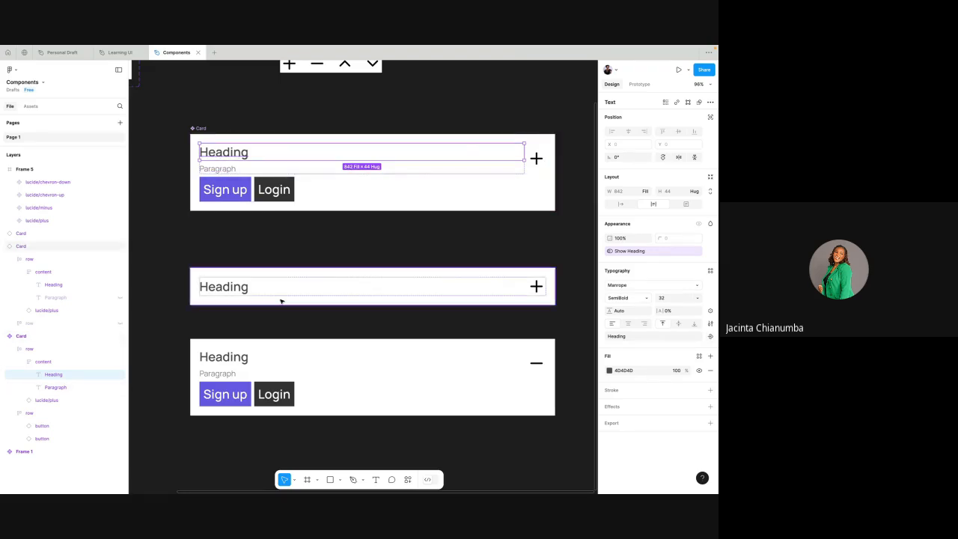
{"action": "left_click", "coordinate": [295, 240]}
{"action": "scroll", "coordinate": [295, 240], "scroll_direction": "down", "scroll_amount": 1}
{"action": "left_click", "coordinate": [267, 274]}
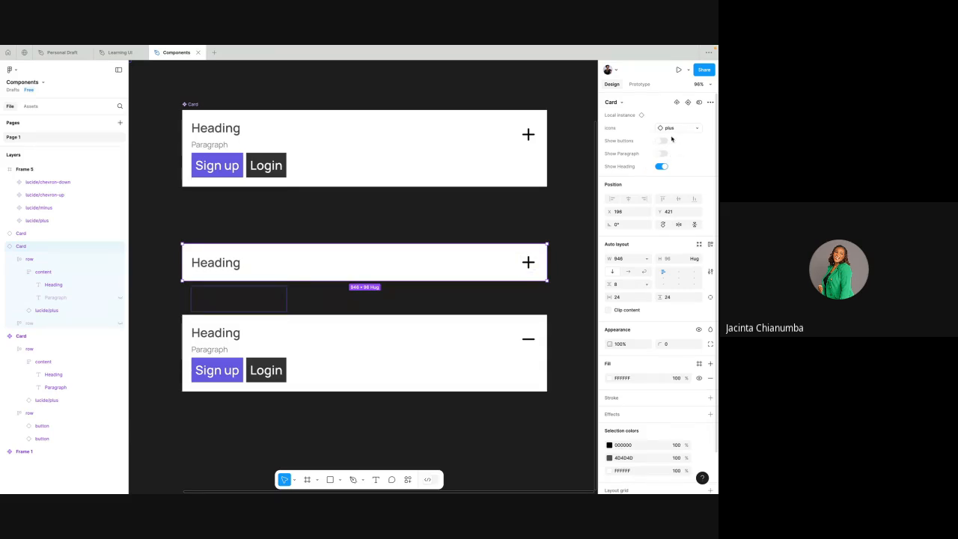
{"action": "left_click", "coordinate": [215, 264]}
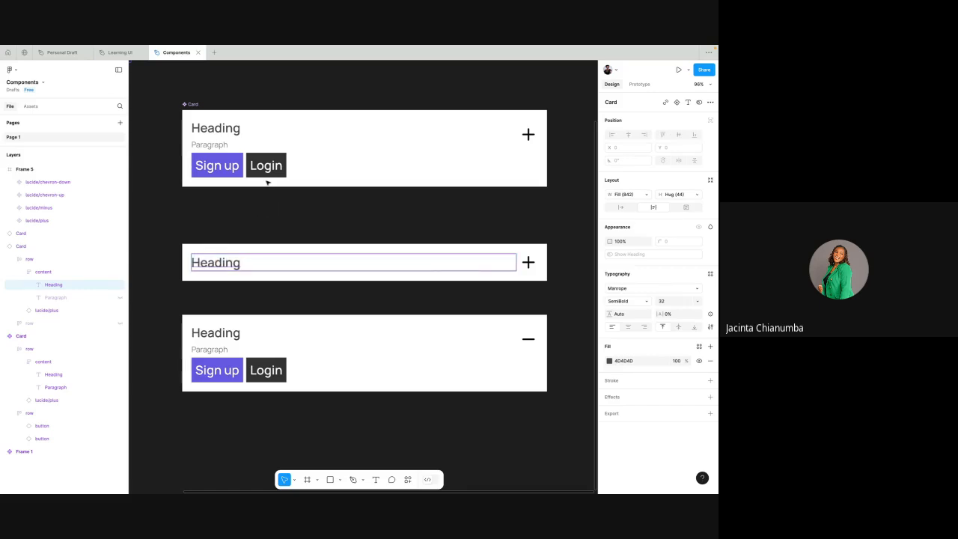
- Create a text property named Header with the value Heading for the main Card's Heading layer
{"action": "left_click", "coordinate": [225, 129]}
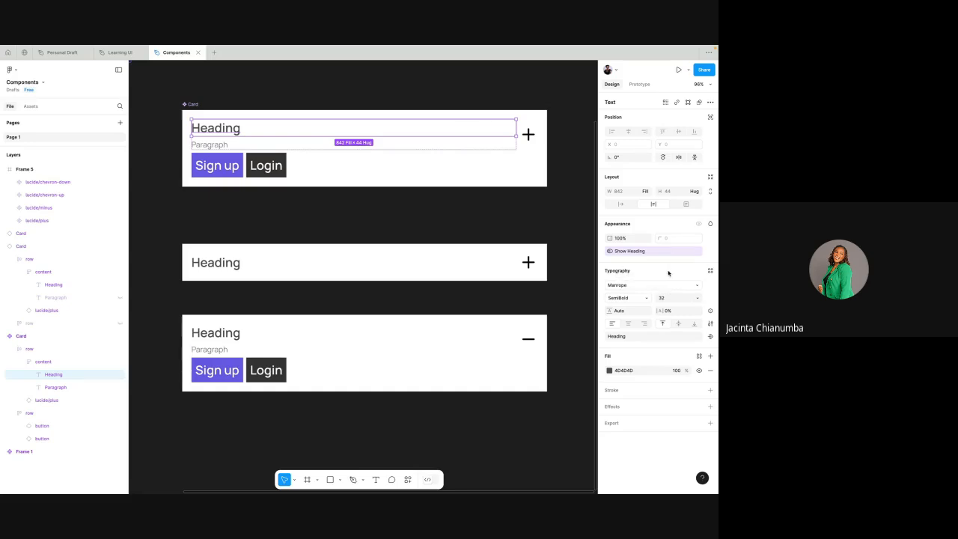
{"action": "left_click", "coordinate": [710, 338]}
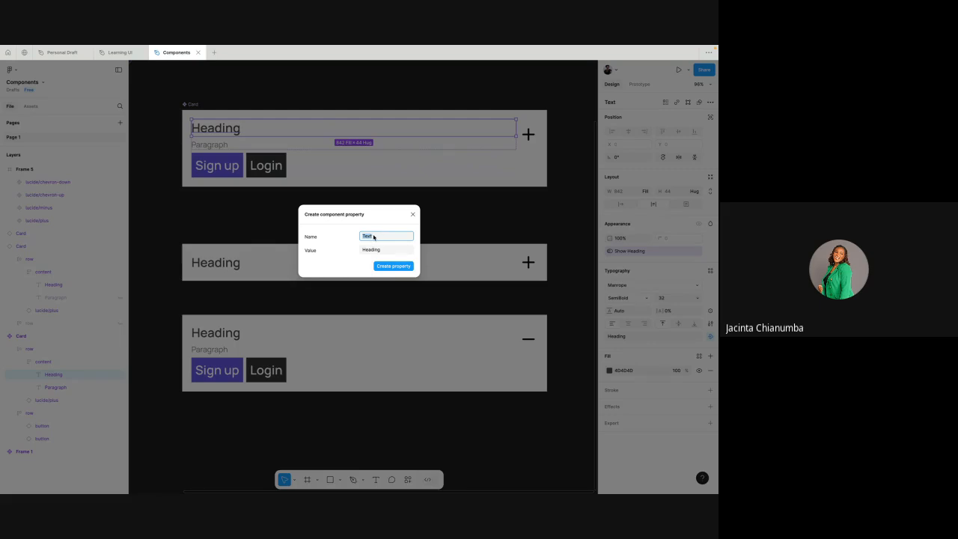
{"action": "type", "text": "Header"}
{"action": "left_click", "coordinate": [387, 267]}
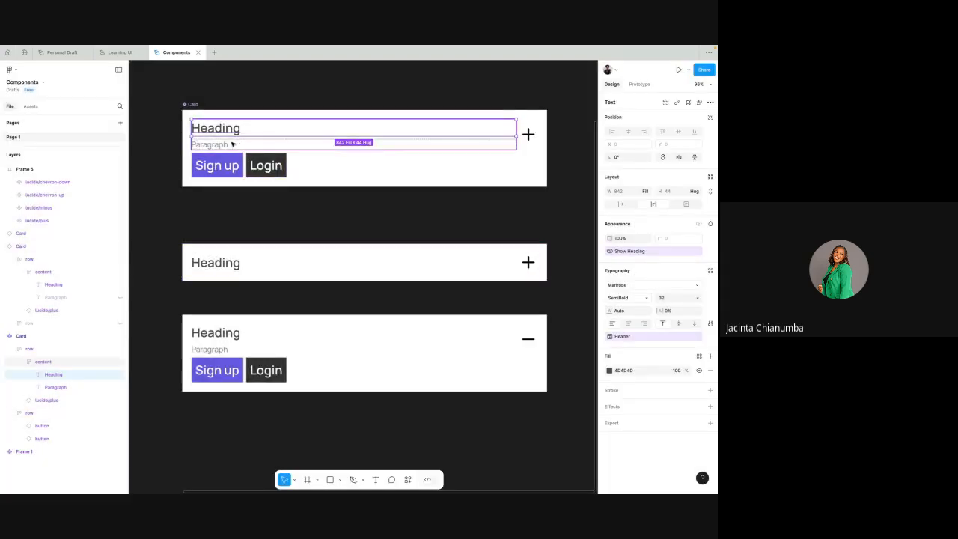
- Create a text property named Paragraph with the value Paragraph for the main Card's Paragraph layer
{"action": "left_click", "coordinate": [224, 146]}
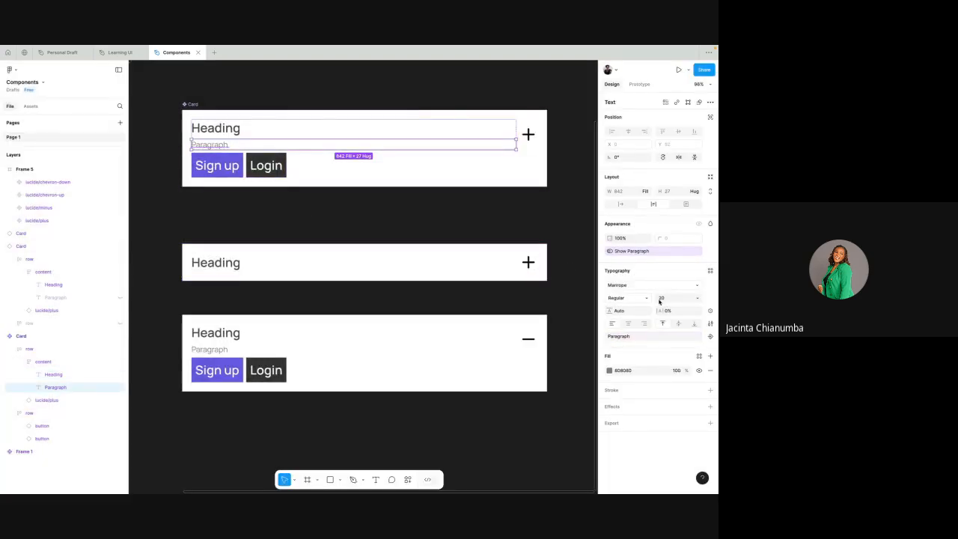
{"action": "left_click", "coordinate": [711, 338]}
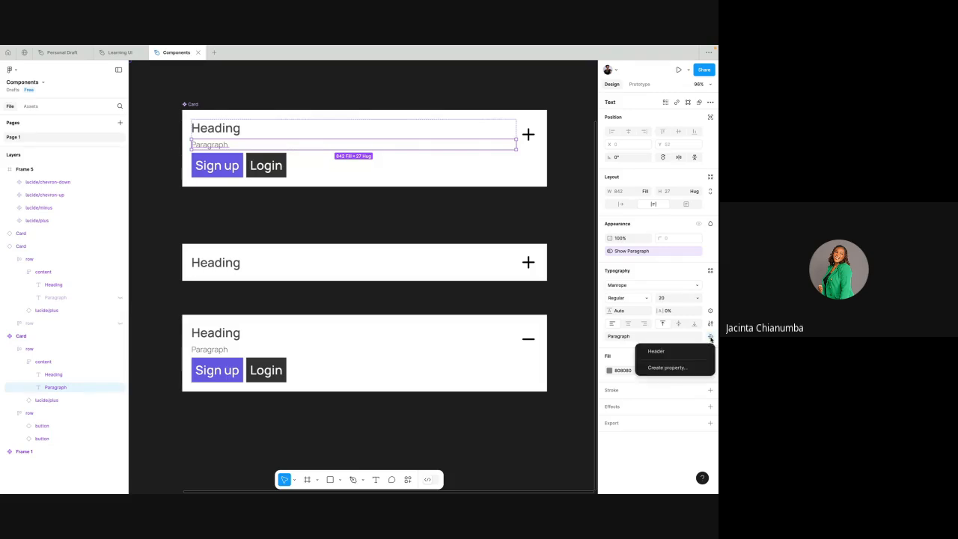
{"action": "left_click", "coordinate": [667, 368]}
{"action": "type", "text": "Paragraph"}
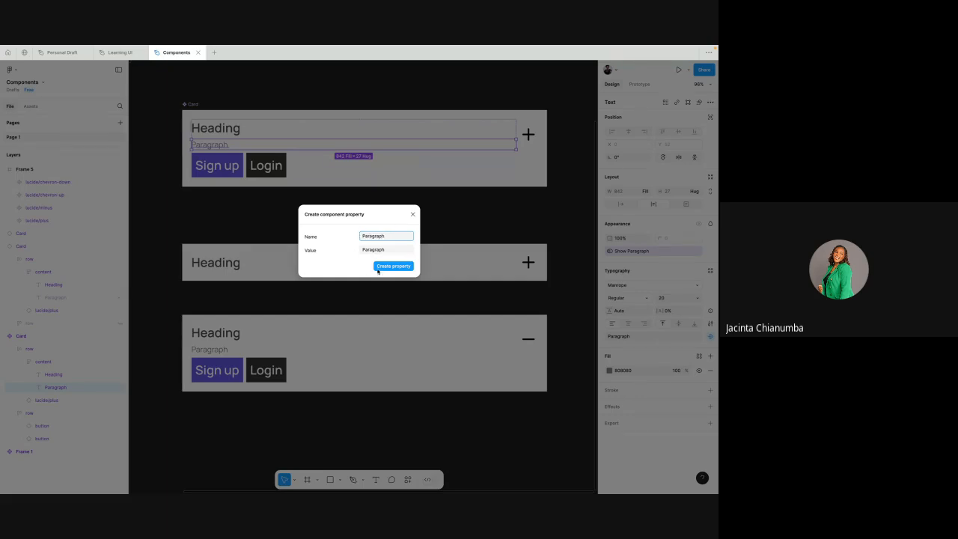
{"action": "left_click", "coordinate": [383, 267]}
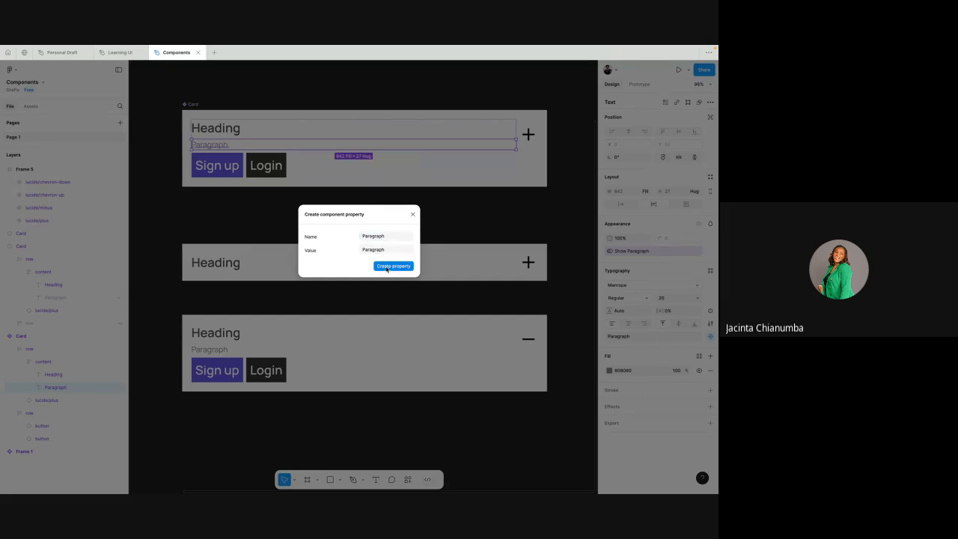
{"action": "scroll", "coordinate": [387, 267], "scroll_direction": "down", "scroll_amount": 5}
{"action": "left_click", "coordinate": [356, 235]}
{"action": "scroll", "coordinate": [357, 235], "scroll_direction": "up", "scroll_amount": 3}
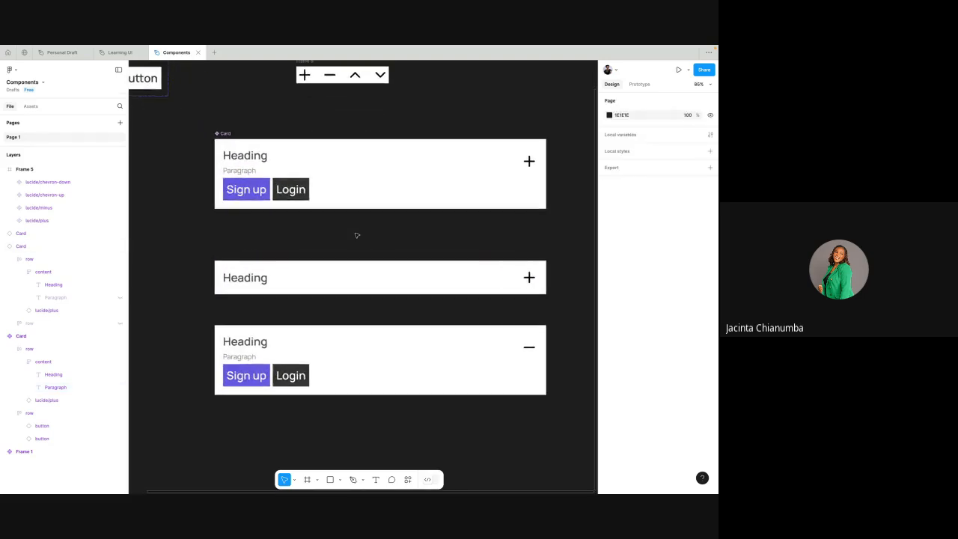
- Switch Show Paragraph on and back off for the heading-only Card instance
{"action": "left_click", "coordinate": [331, 274]}
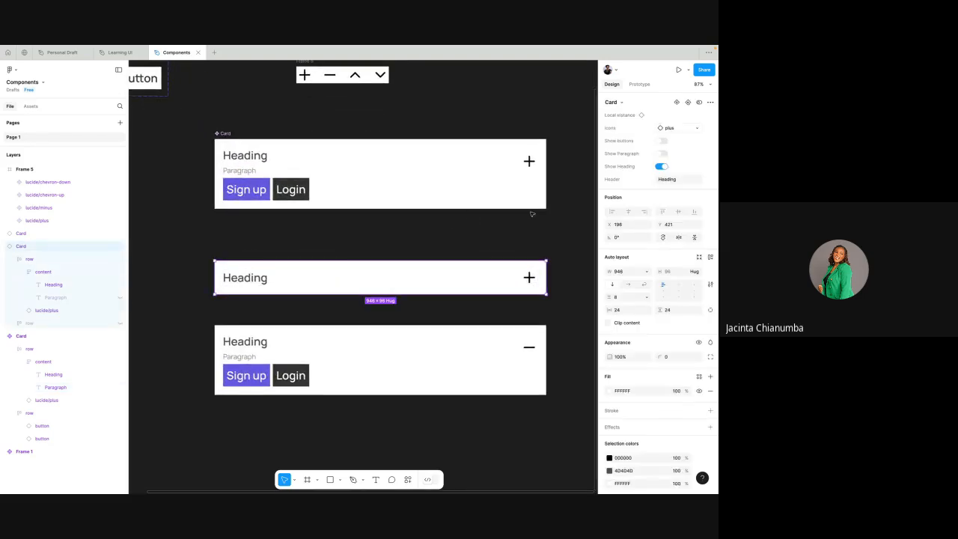
{"action": "scroll", "coordinate": [525, 219], "scroll_direction": "down", "scroll_amount": 1}
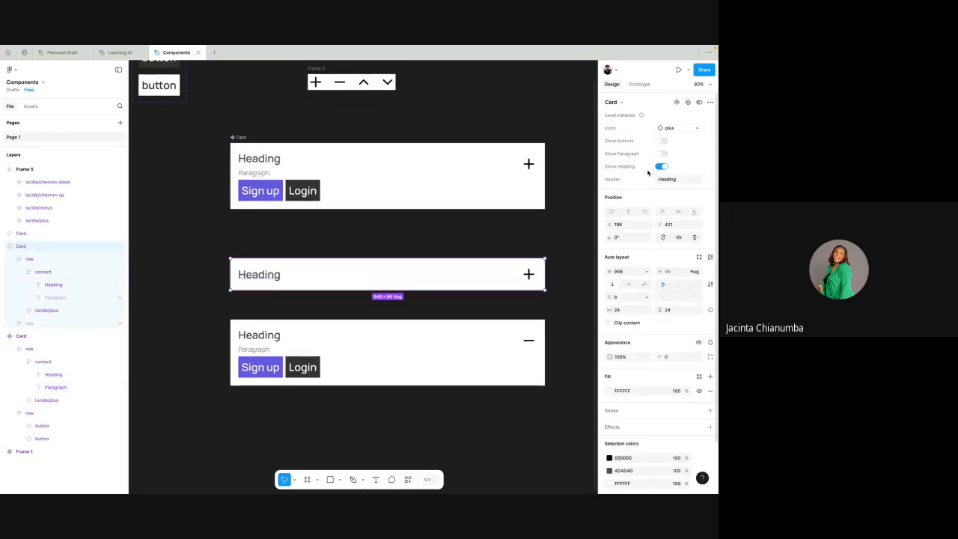
{"action": "scroll", "coordinate": [523, 232], "scroll_direction": "right", "scroll_amount": 2}
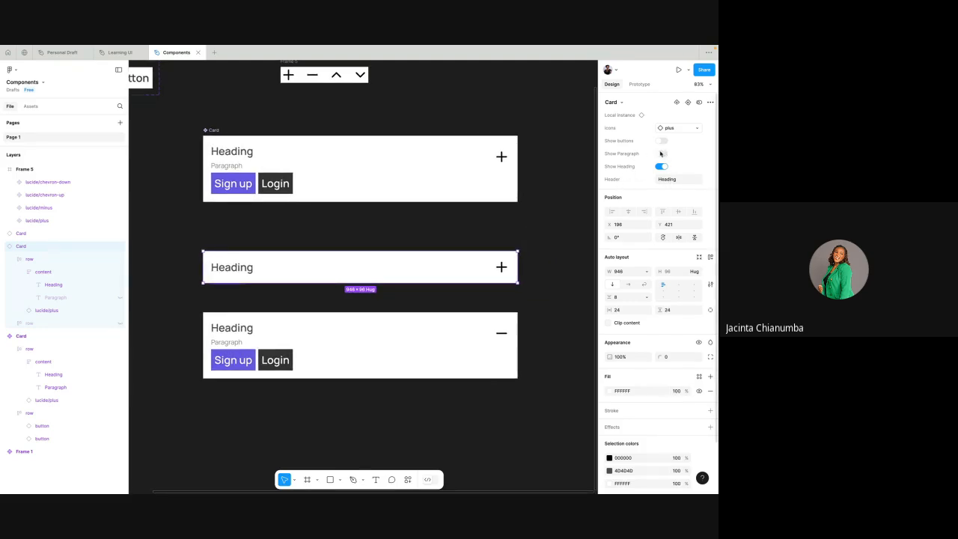
{"action": "left_click", "coordinate": [661, 153]}
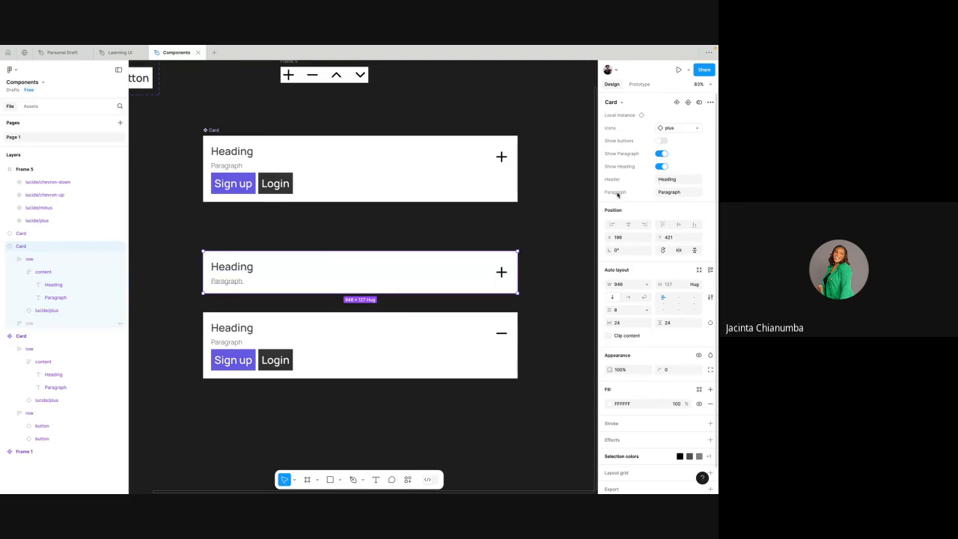
{"action": "left_click", "coordinate": [661, 154]}
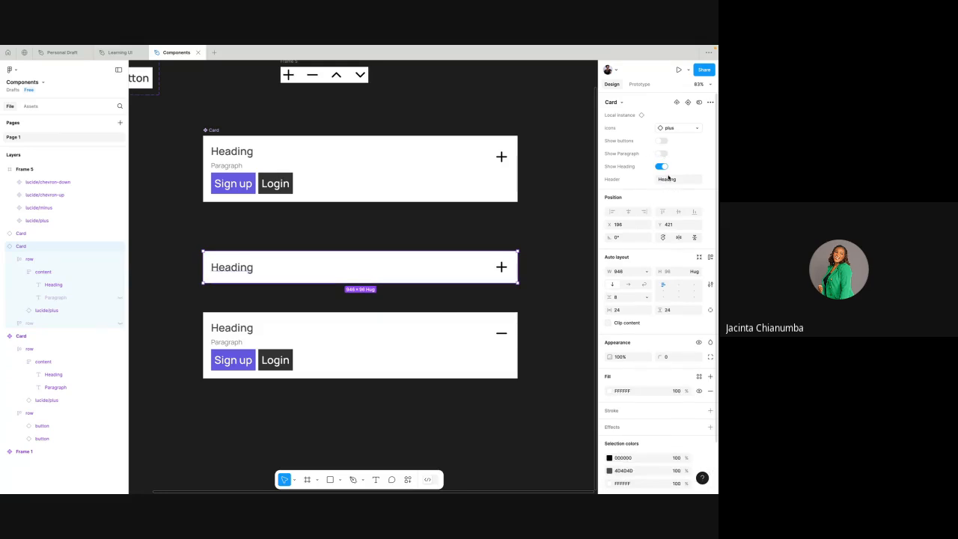
- Set the Header text property of the heading-only Card instance to UI Design
{"action": "left_click", "coordinate": [669, 179]}
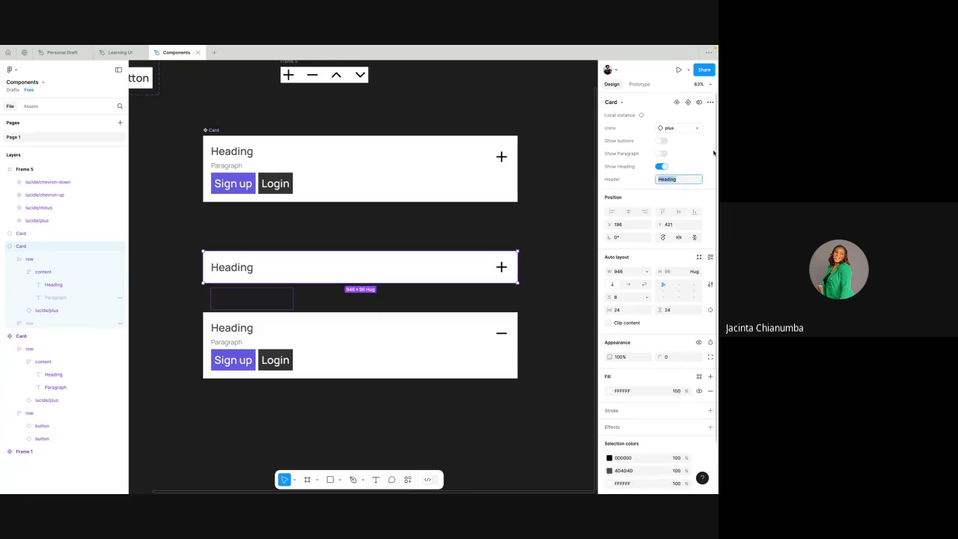
{"action": "type", "text": "Design"}
{"action": "double_click", "coordinate": [665, 179]}
{"action": "type", "text": "U"}
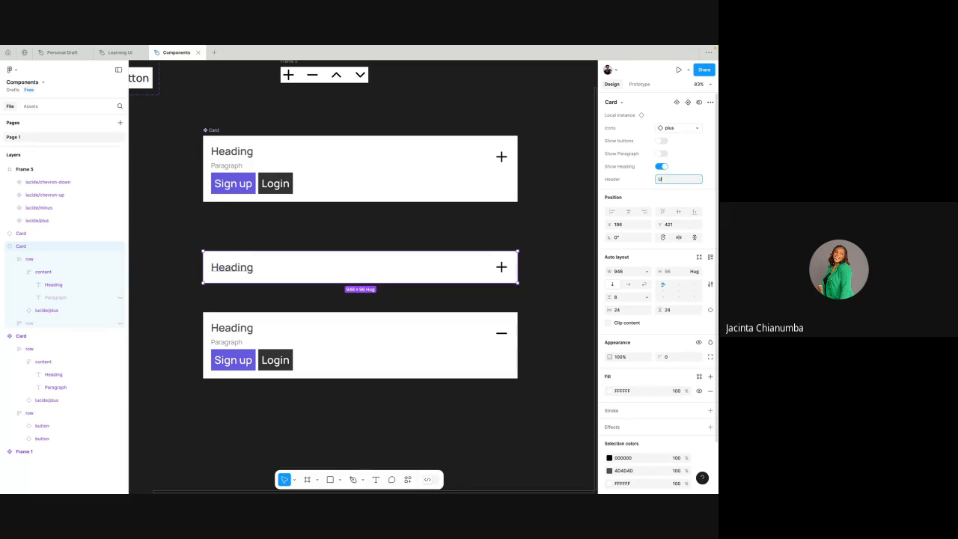
{"action": "type", "text": "I Design"}
{"action": "left_click", "coordinate": [692, 169]}
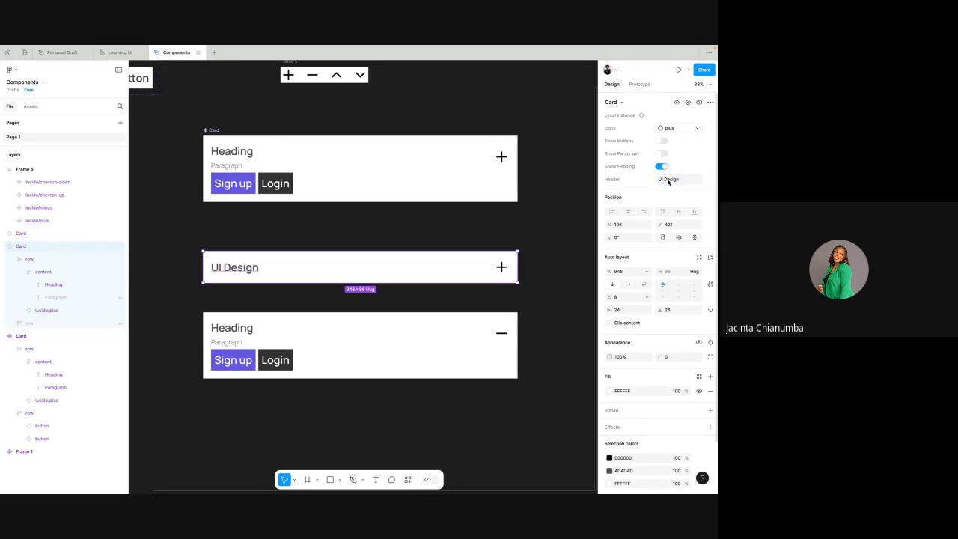
{"action": "left_click", "coordinate": [669, 180]}
{"action": "left_click", "coordinate": [693, 171]}
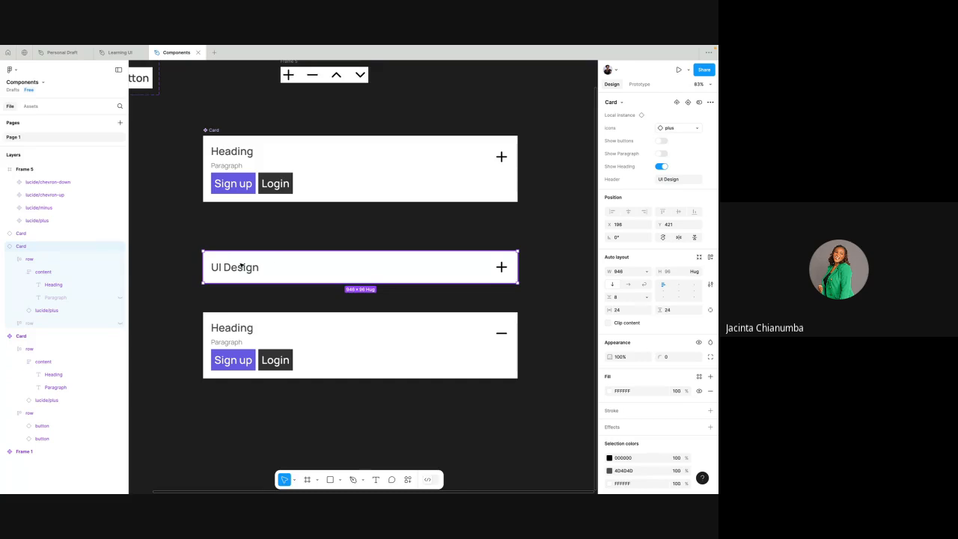
- Set the Header text property of the Card instance with the minus icon to UI Design
{"action": "left_click", "coordinate": [338, 347]}
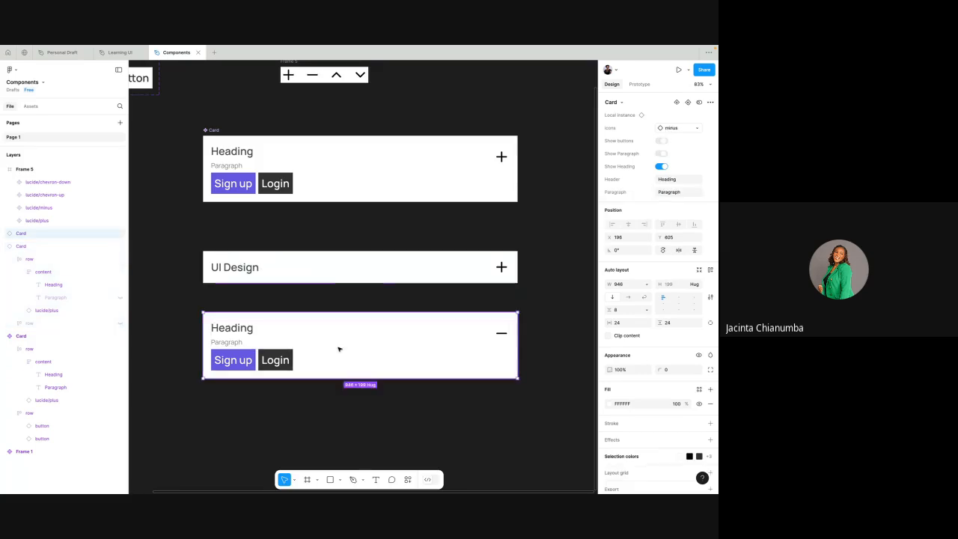
{"action": "left_click", "coordinate": [670, 179]}
{"action": "type", "text": "UI Design"}
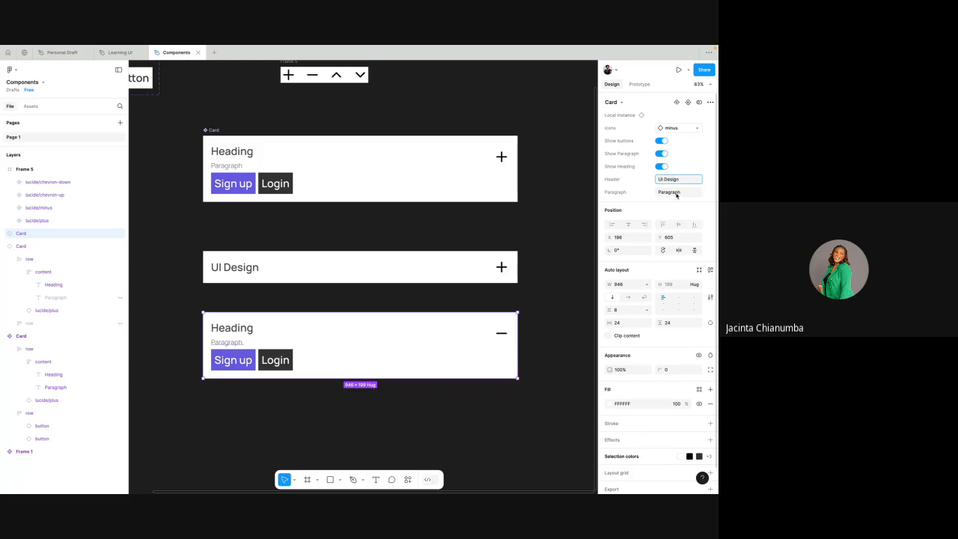
- Set the minus-icon Card's Paragraph to "Today we are trying out components, variants, booleans, and instance swap. Stay tune and learn more and subscribe to our channel"
{"action": "left_click", "coordinate": [677, 193]}
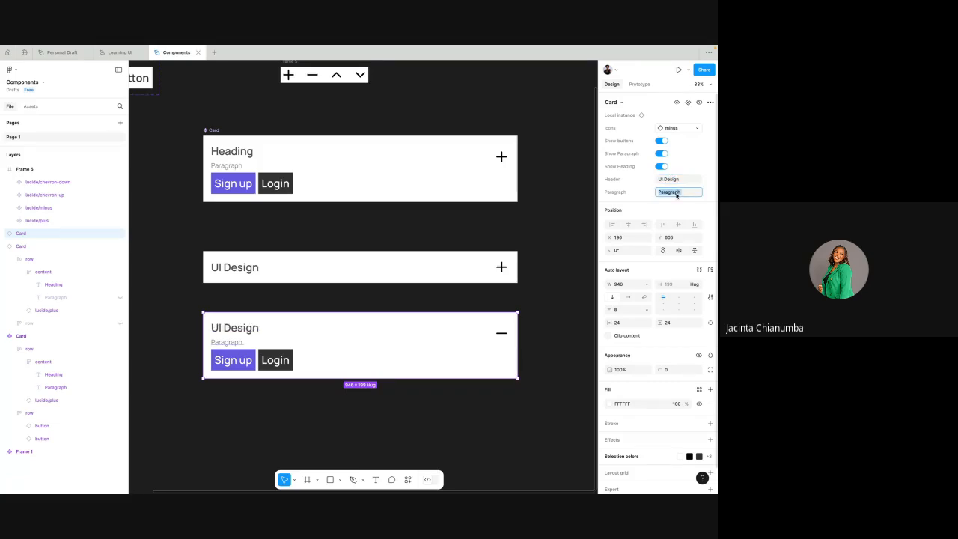
{"action": "type", "text": "Today we are trying out c"}
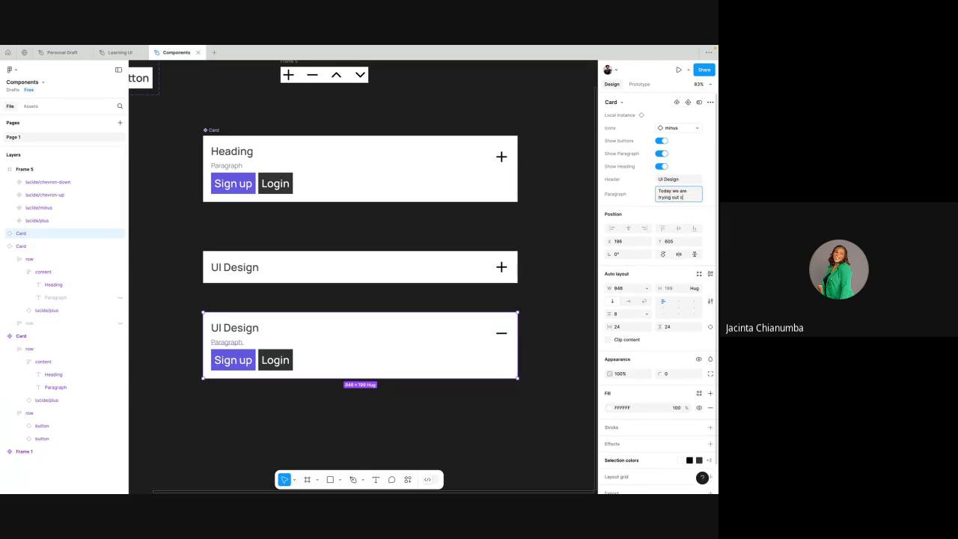
{"action": "type", "text": "omponent"}
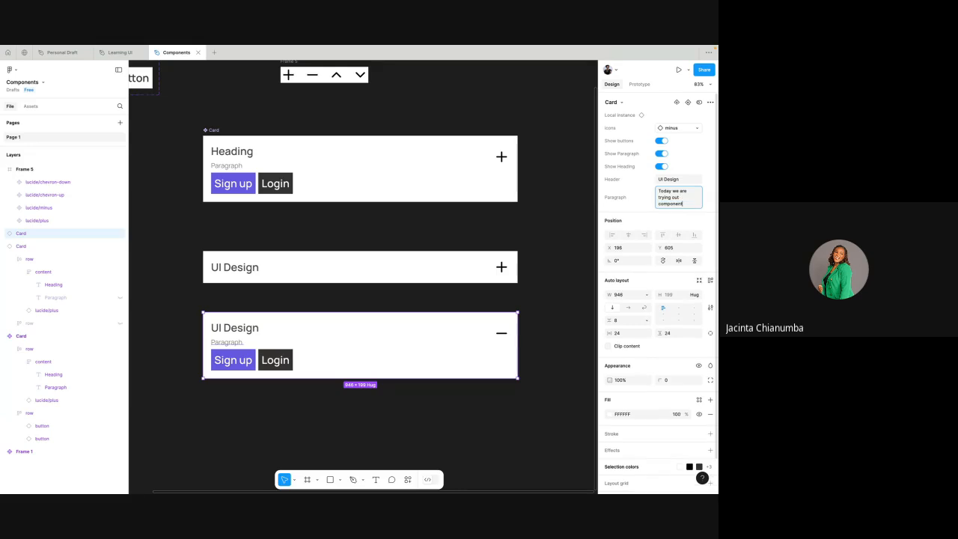
{"action": "type", "text": "s, variants"}
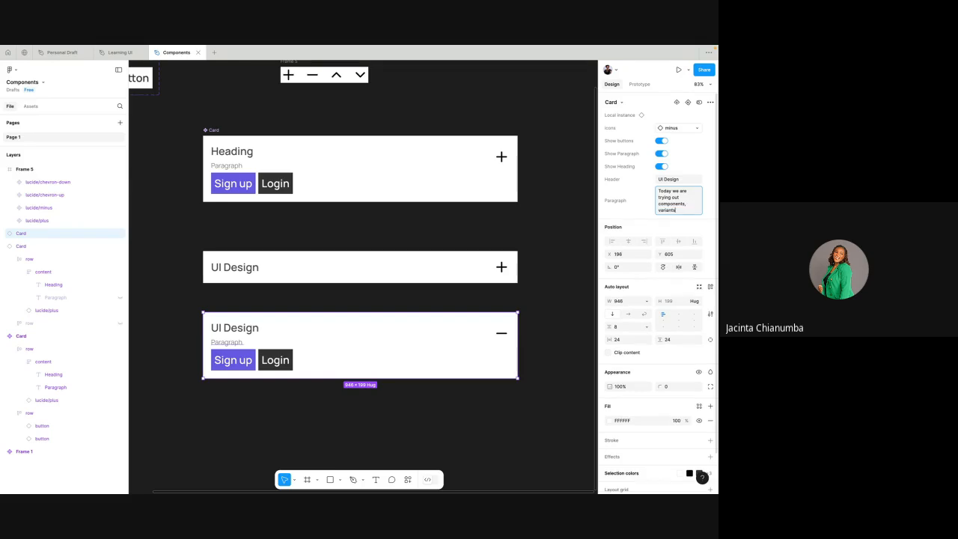
{"action": "type", "text": ", booleans, and"}
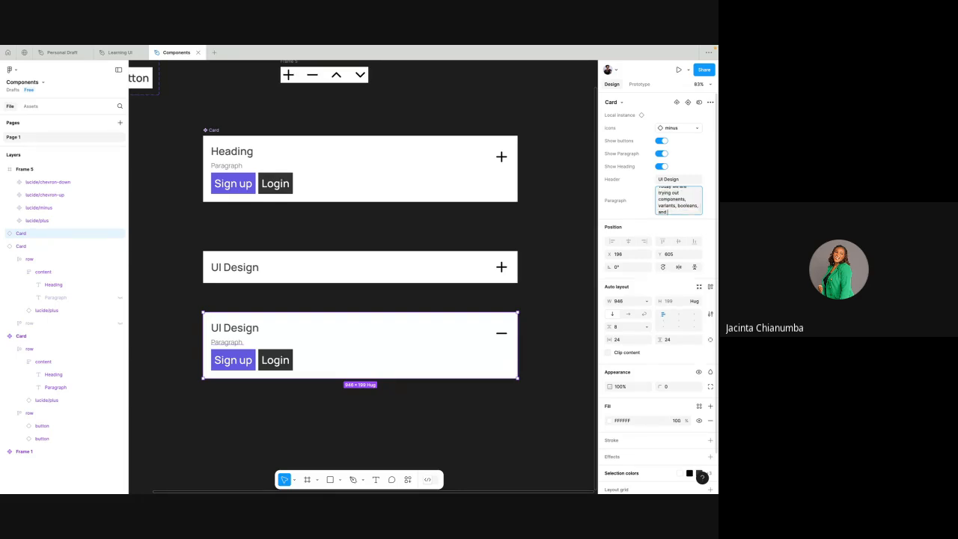
{"action": "type", "text": " Insatt"}
{"action": "key", "text": "BackSpace"}
{"action": "type", "text": "an"}
{"action": "type", "text": "ce swap."}
{"action": "type", "text": " Stay"}
{"action": "type", "text": " tune"}
{"action": "type", "text": " and lear"}
{"action": "type", "text": "n more and sub"}
{"action": "type", "text": "scribe to"}
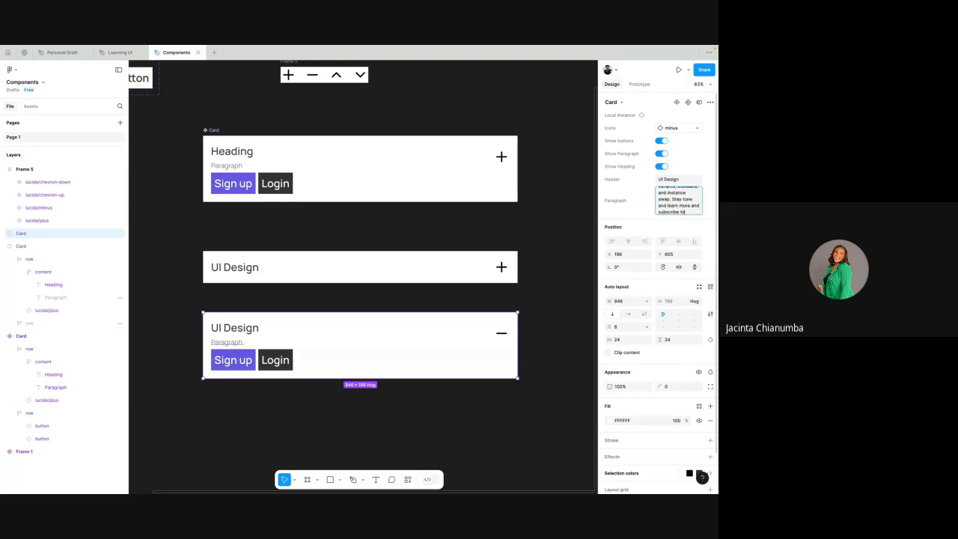
{"action": "type", "text": " our channel"}
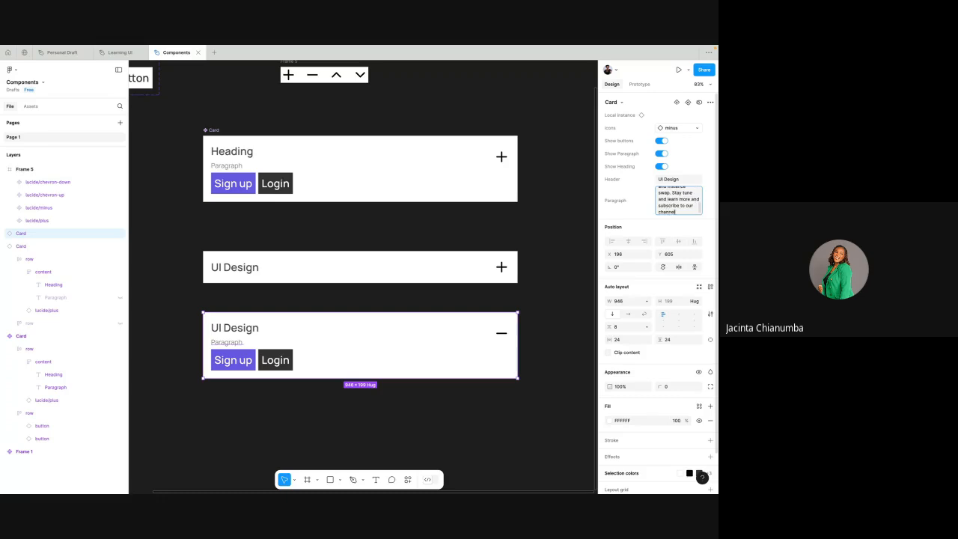
{"action": "left_click", "coordinate": [631, 199]}
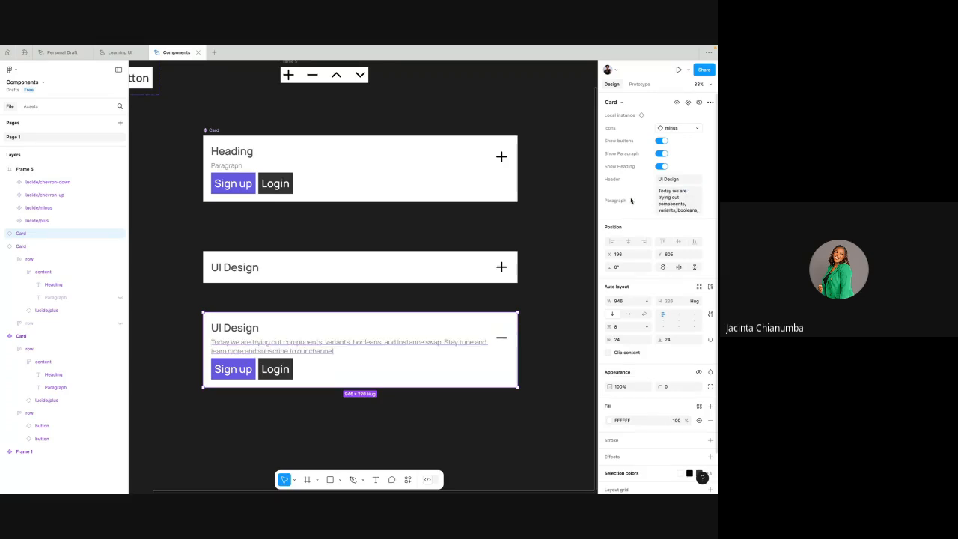
- Examine both edited Card instances and compare their component properties
{"action": "scroll", "coordinate": [477, 322], "scroll_direction": "down", "scroll_amount": 1}
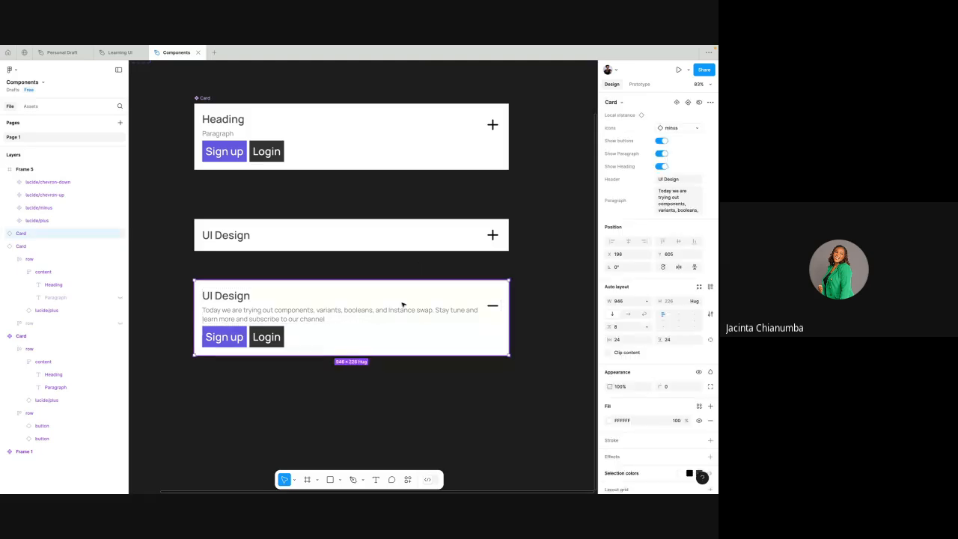
{"action": "scroll", "coordinate": [403, 305], "scroll_direction": "down", "scroll_amount": 1}
{"action": "left_click", "coordinate": [422, 277]}
{"action": "scroll", "coordinate": [422, 276], "scroll_direction": "down", "scroll_amount": 1}
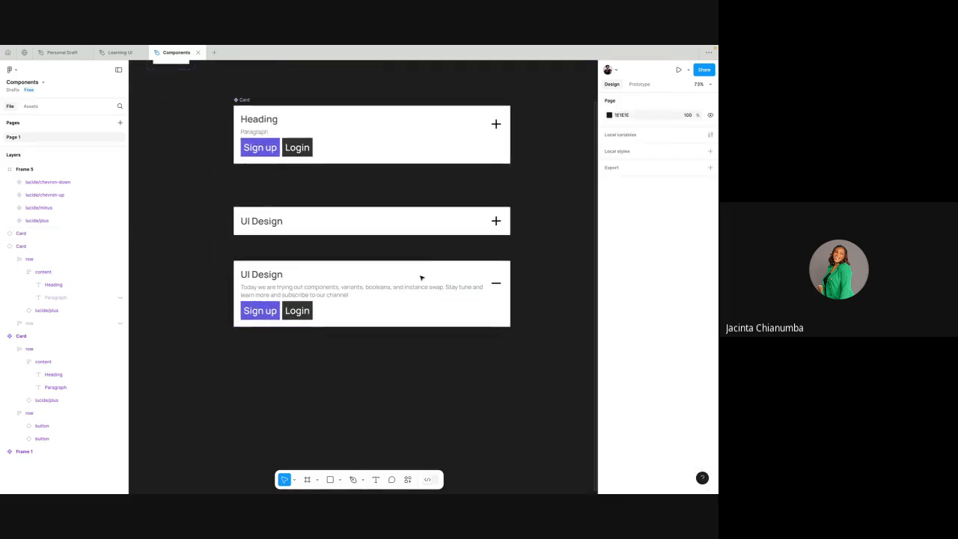
{"action": "left_click", "coordinate": [406, 293]}
{"action": "left_click", "coordinate": [302, 241]}
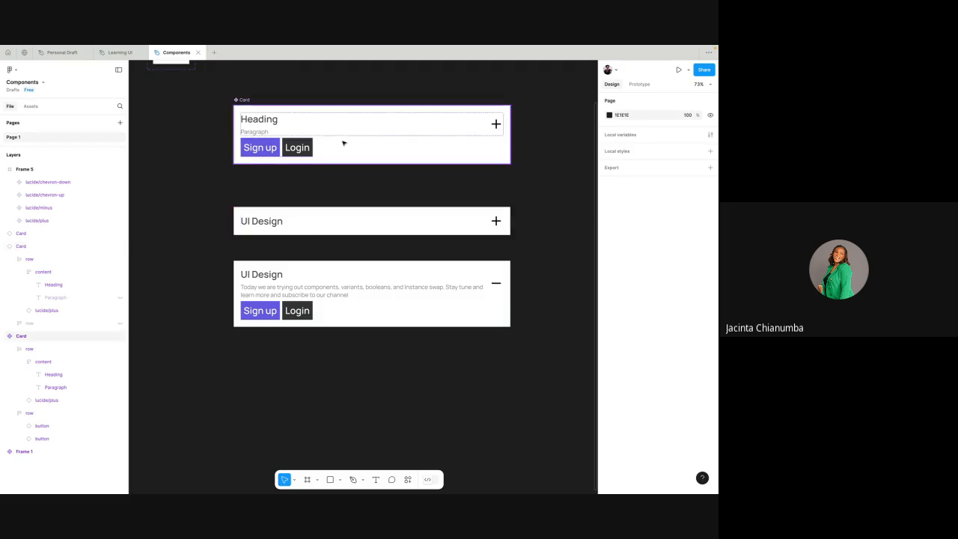
{"action": "left_click", "coordinate": [439, 220]}
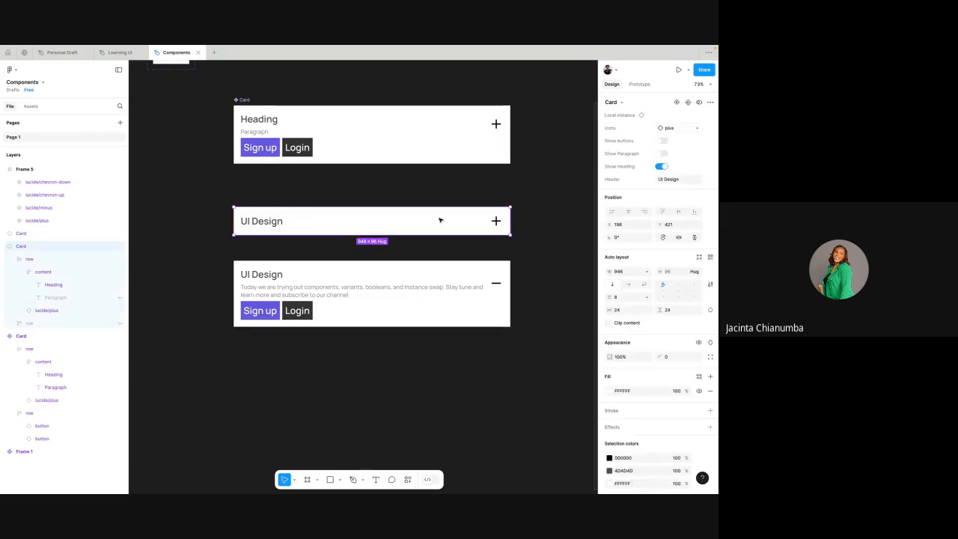
{"action": "left_click", "coordinate": [558, 168]}
{"action": "left_click", "coordinate": [453, 298]}
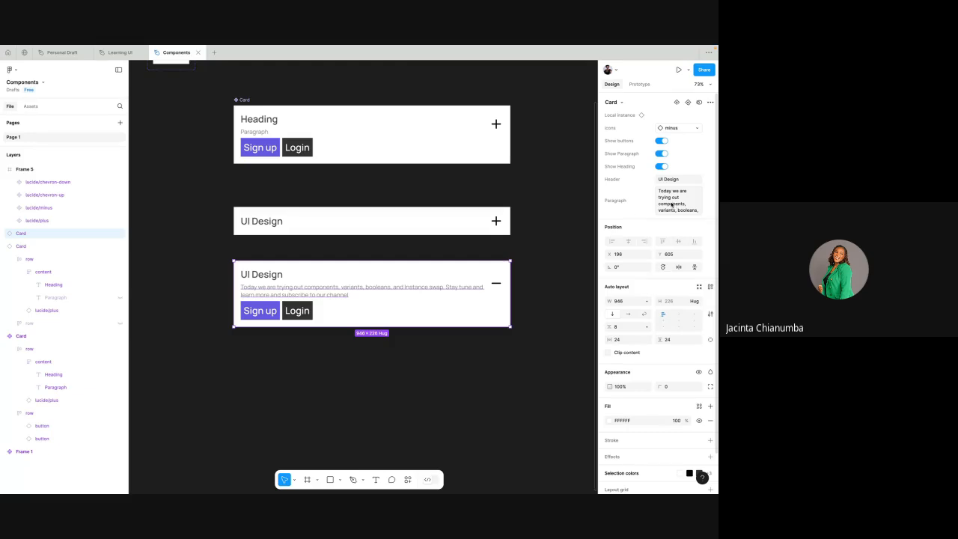
- Change the Sign up button's label to Learn more in the minus-icon Card instance
{"action": "double_click", "coordinate": [261, 313]}
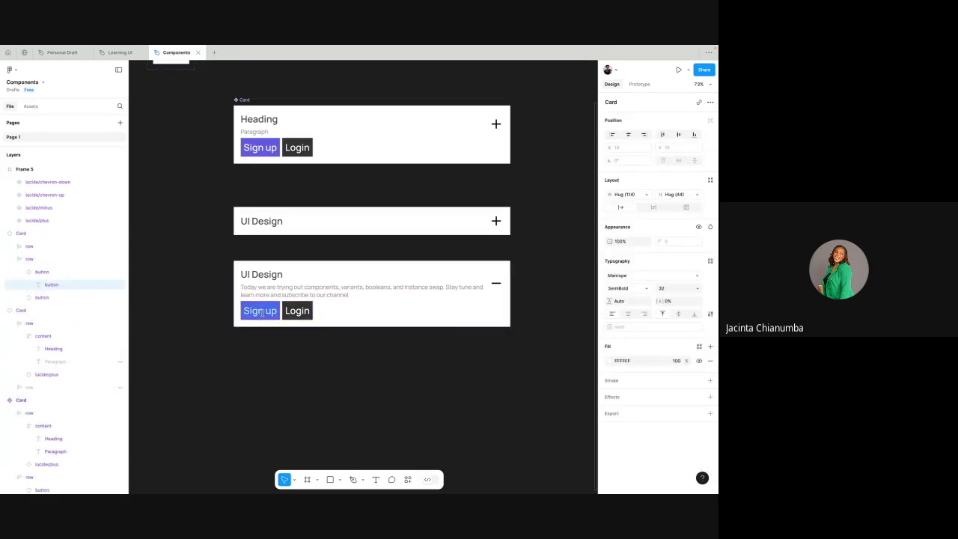
{"action": "double_click", "coordinate": [261, 312]}
{"action": "key", "text": "BackSpace"}
{"action": "key", "text": "BackSpace"}
{"action": "key", "text": "BackSpace"}
{"action": "key", "text": "BackSpace"}
{"action": "key", "text": "BackSpace"}
{"action": "key", "text": "BackSpace"}
{"action": "key", "text": "BackSpace"}
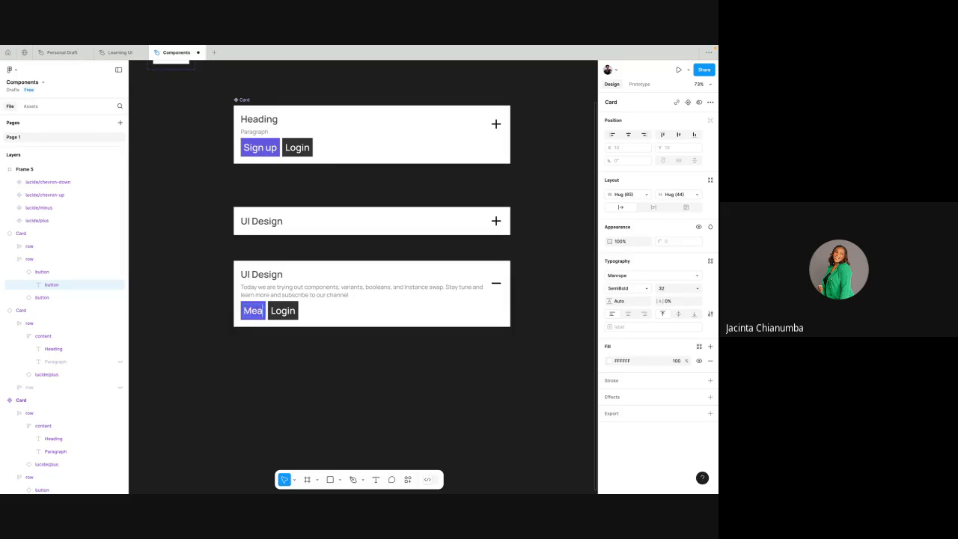
{"action": "type", "text": "Learn more"}
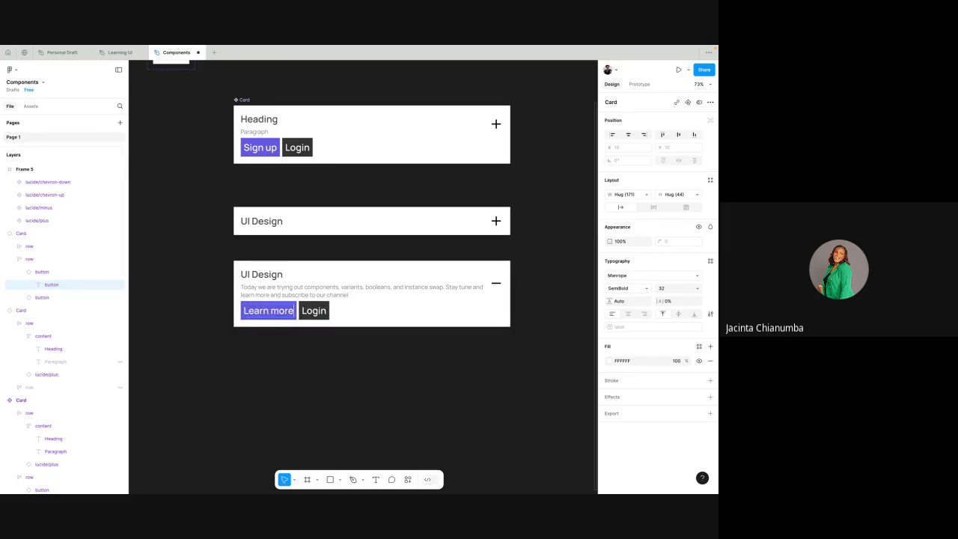
- Change the Login button's label to Cancel in the minus-icon Card instance, then select that whole instance
{"action": "left_click", "coordinate": [312, 308]}
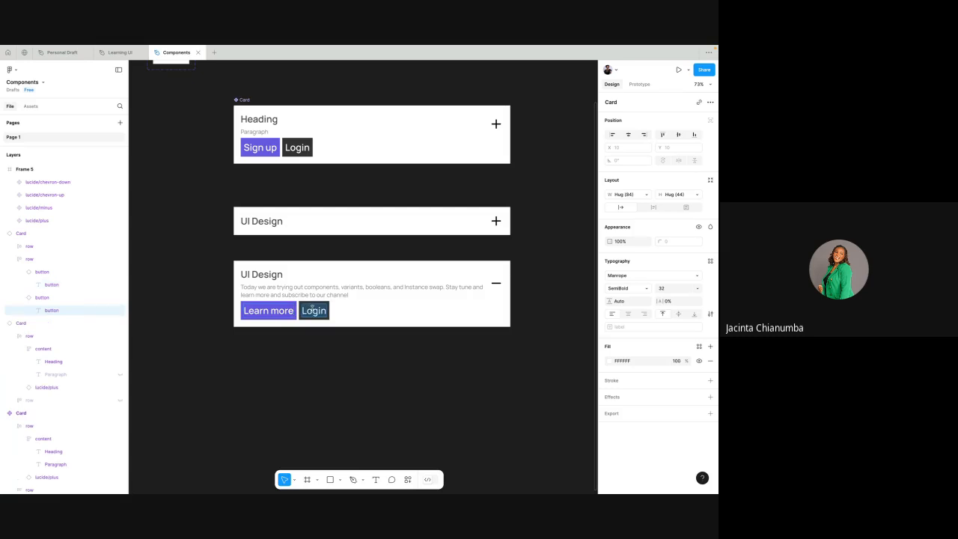
{"action": "double_click", "coordinate": [312, 307]}
{"action": "type", "text": "Cancel"}
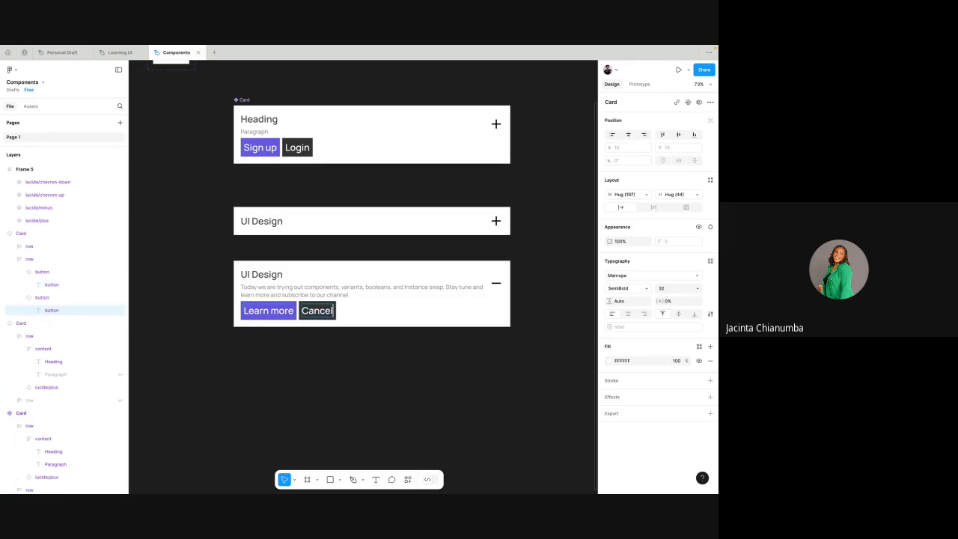
{"action": "key", "text": "Escape"}
{"action": "left_click", "coordinate": [395, 256]}
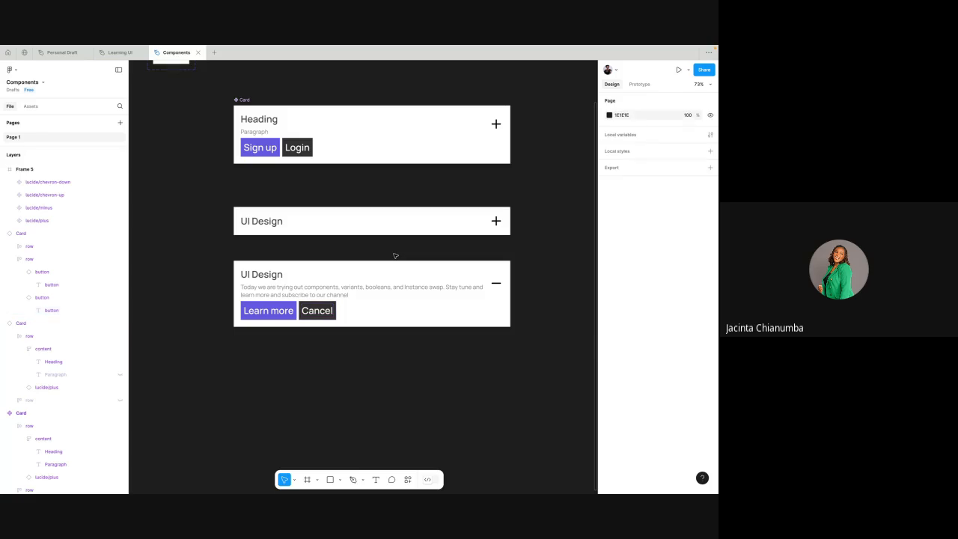
{"action": "left_click", "coordinate": [374, 281]}
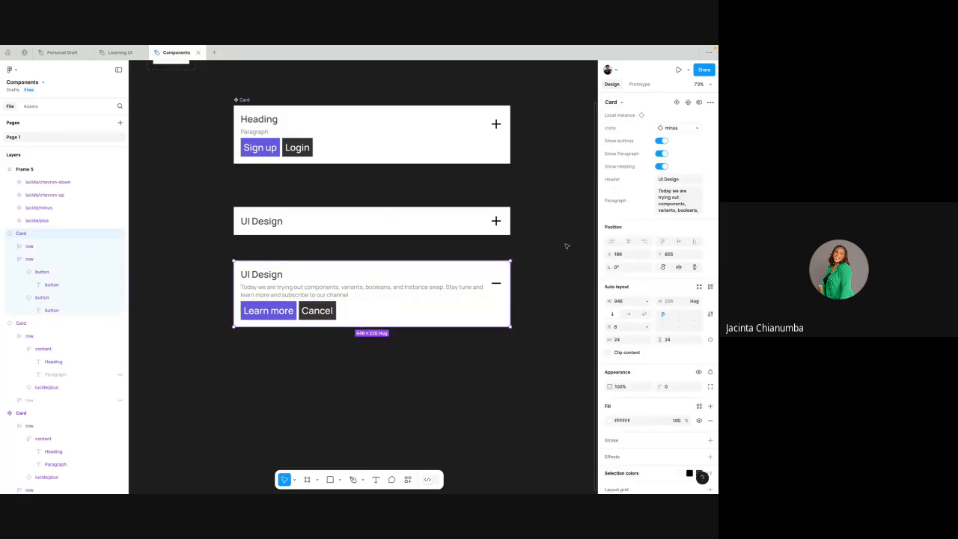
- Set the horizontal gap between the text content and the icon to 28 in the minus-icon Card instance's upper row, then deselect
{"action": "left_click", "coordinate": [488, 281]}
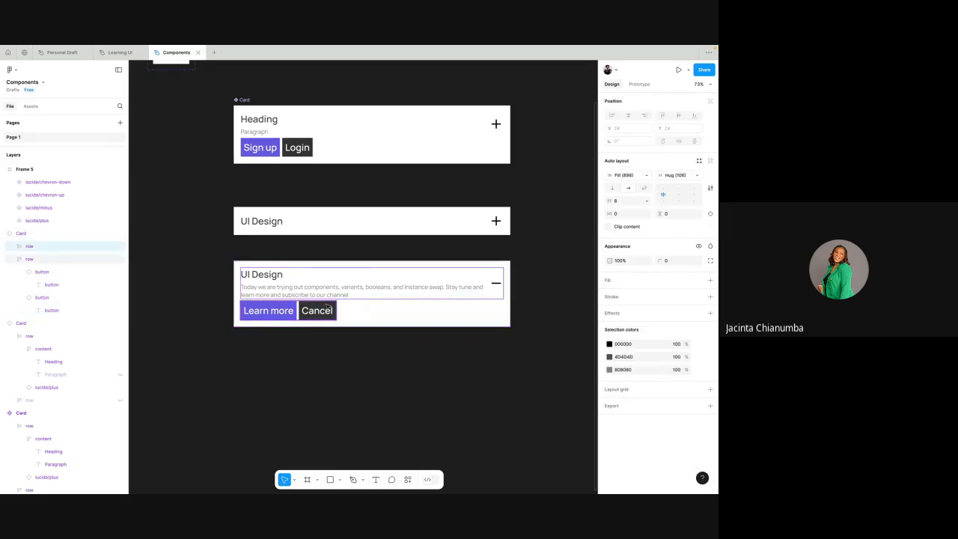
{"action": "left_click", "coordinate": [52, 258]}
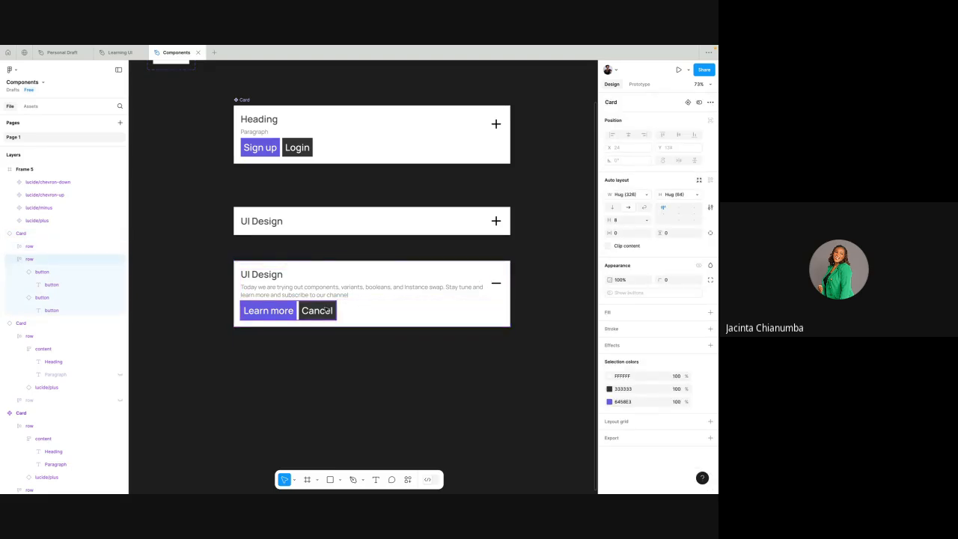
{"action": "left_click", "coordinate": [54, 234]}
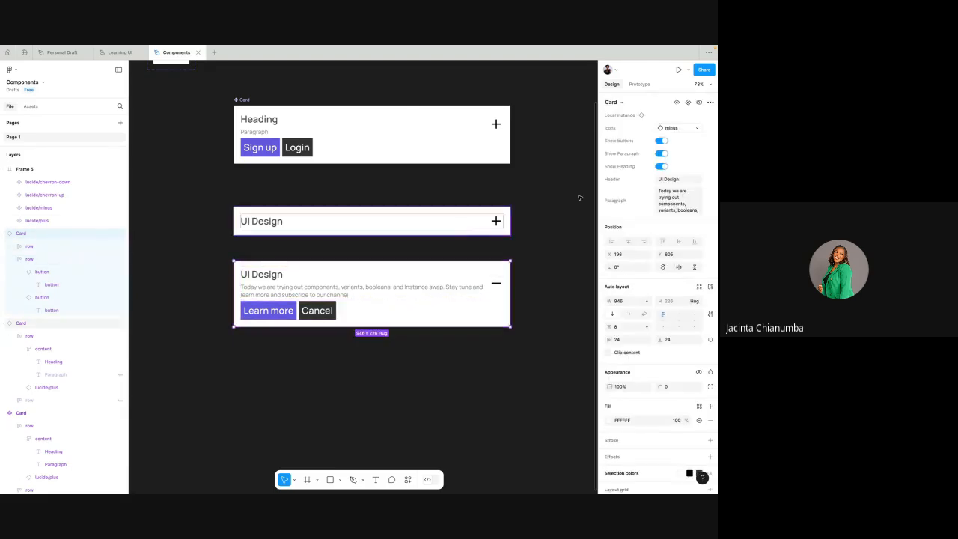
{"action": "left_click", "coordinate": [379, 279]}
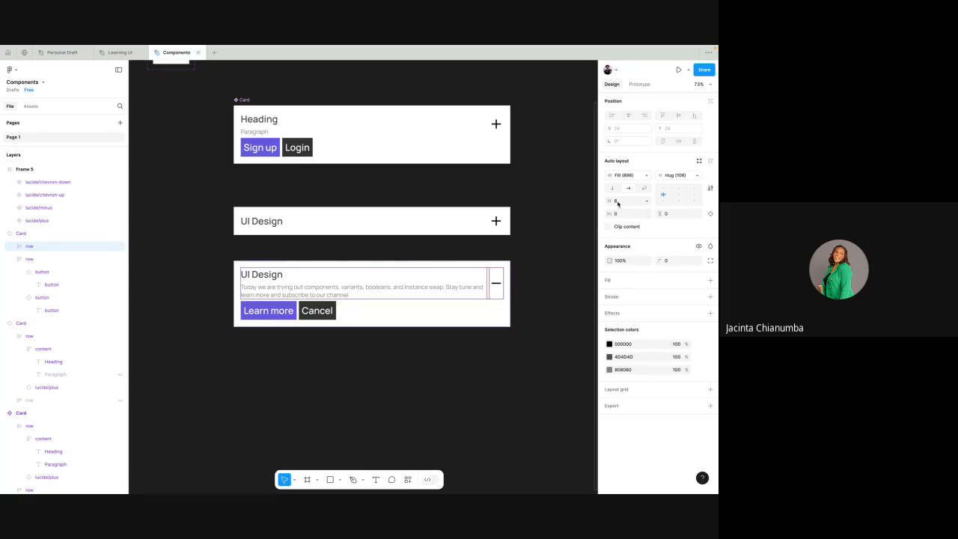
{"action": "left_click", "coordinate": [617, 203]}
{"action": "type", "text": "18"}
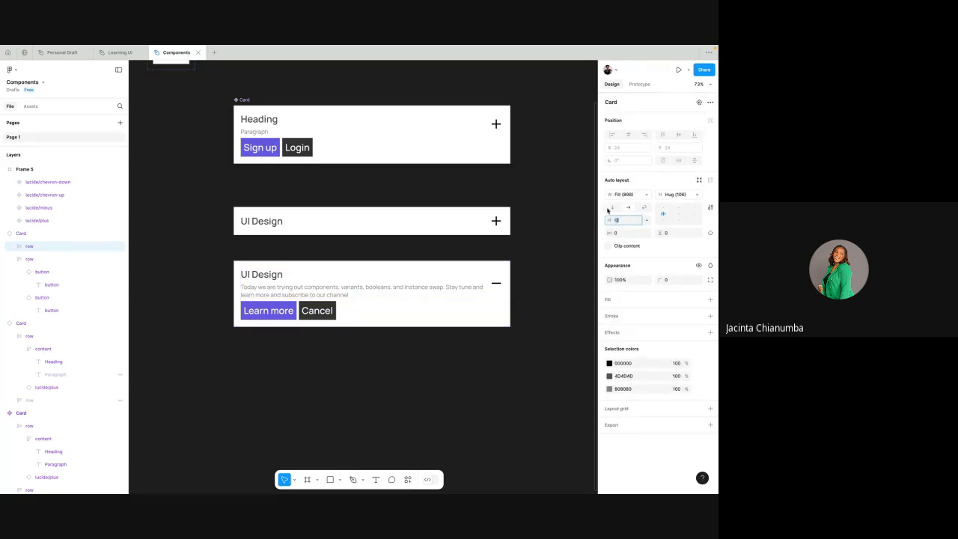
{"action": "key", "text": "Return"}
{"action": "type", "text": "38"}
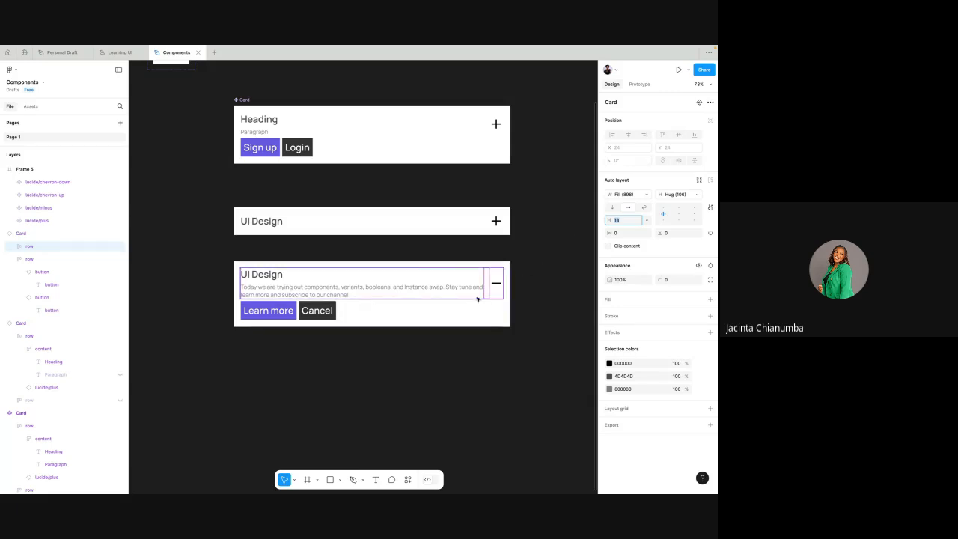
{"action": "key", "text": "Return"}
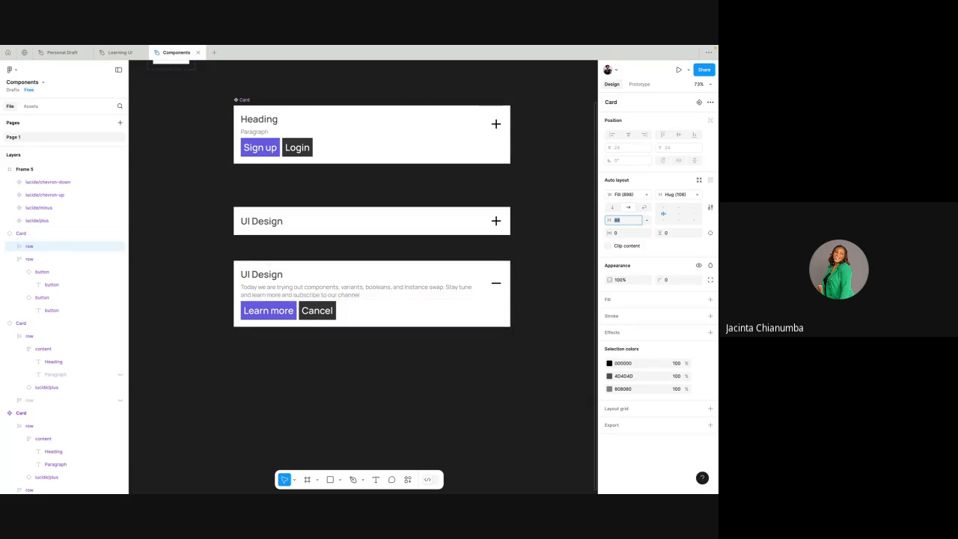
{"action": "type", "text": "18"}
{"action": "key", "text": "Return"}
{"action": "key", "text": "shift+Up"}
{"action": "key", "text": "Down"}
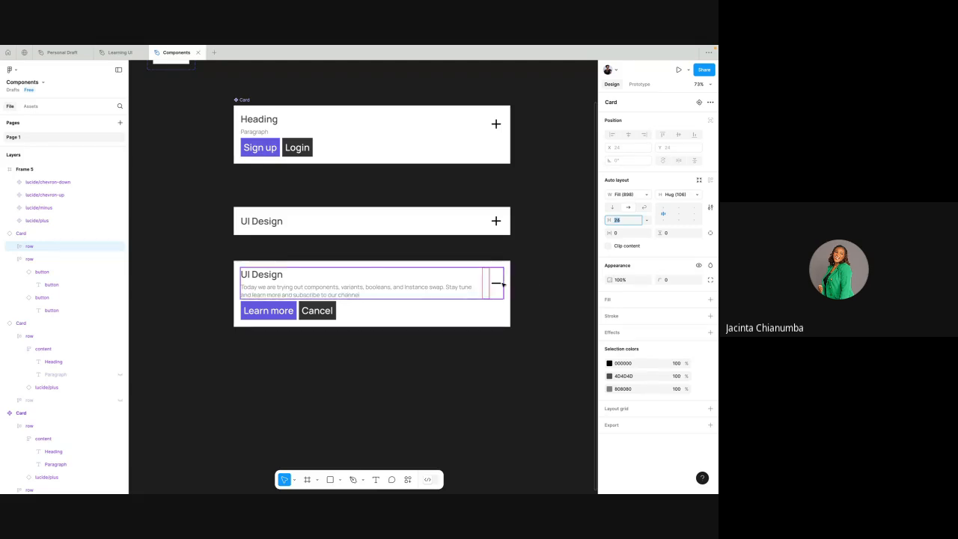
{"action": "left_click", "coordinate": [537, 283]}
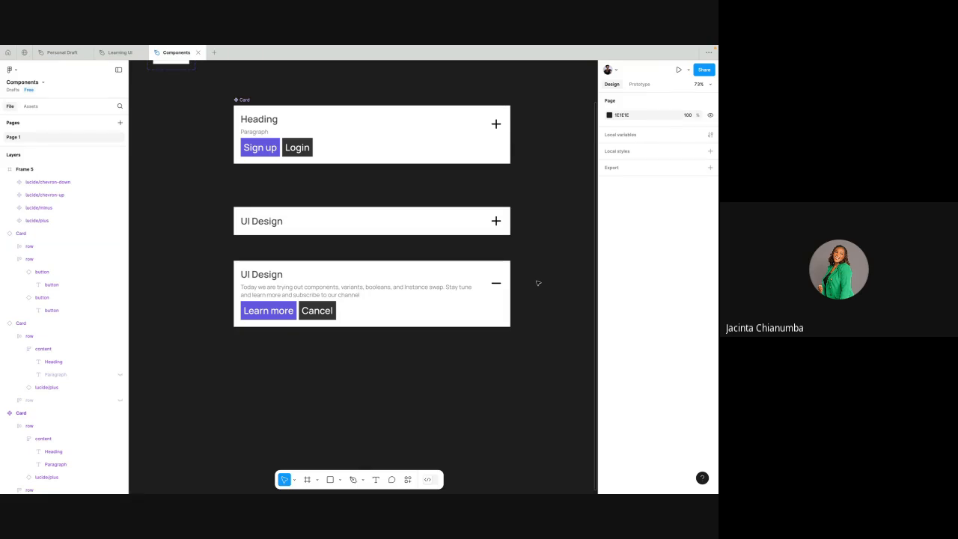
- Examine the two customised Card instances alongside the main Card component and compare their component properties
{"action": "scroll", "coordinate": [479, 180], "scroll_direction": "up", "scroll_amount": 2}
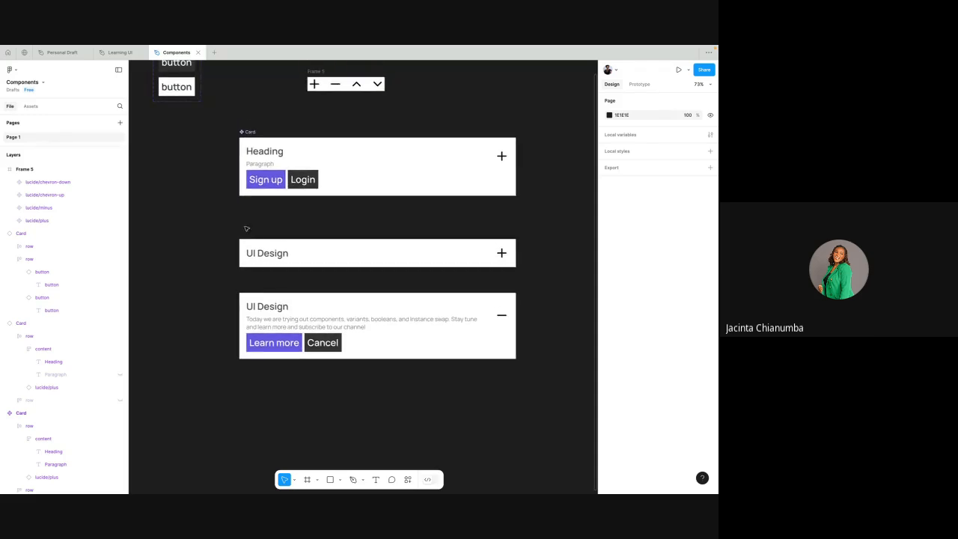
{"action": "left_click_drag", "start_coordinate": [218, 223], "coordinate": [297, 253]}
{"action": "left_click_drag", "start_coordinate": [530, 406], "coordinate": [528, 404]}
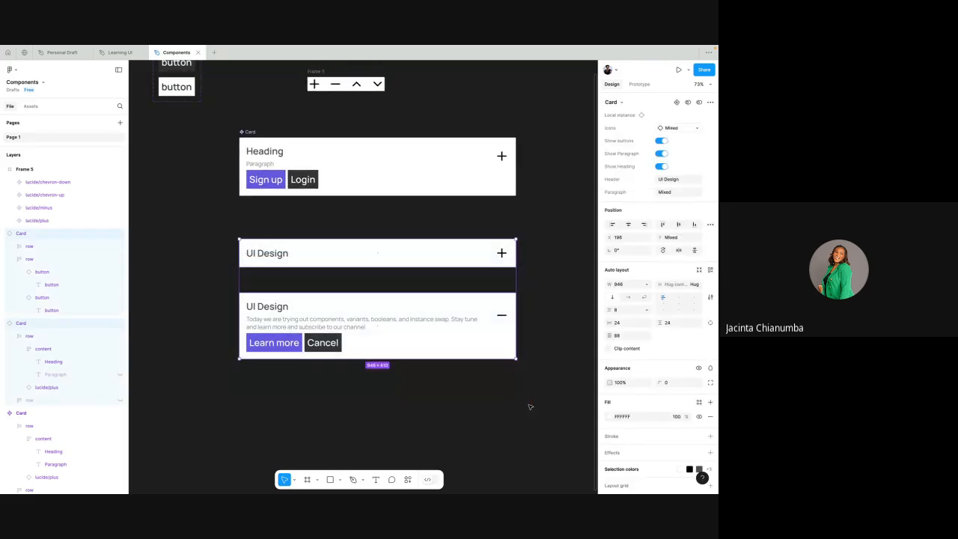
{"action": "left_click", "coordinate": [425, 282]}
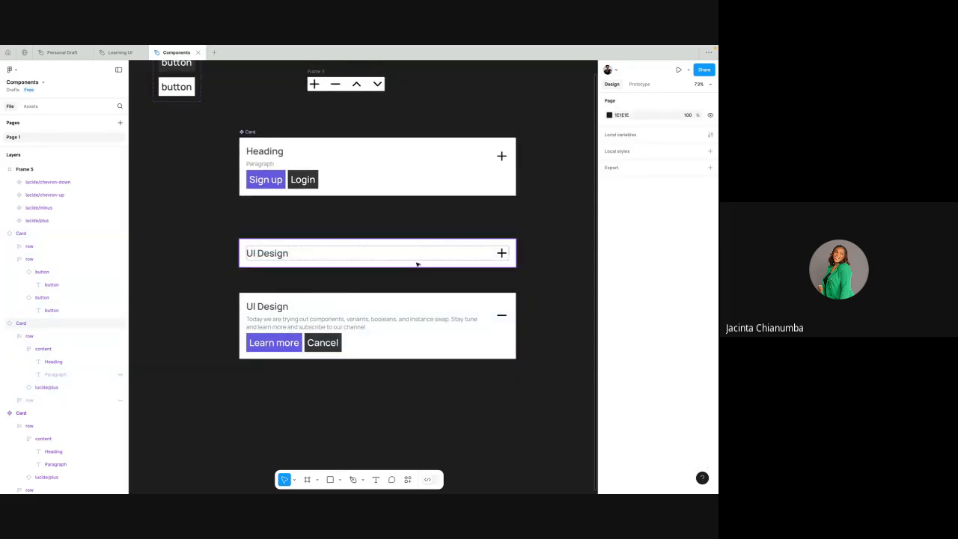
{"action": "left_click", "coordinate": [415, 264]}
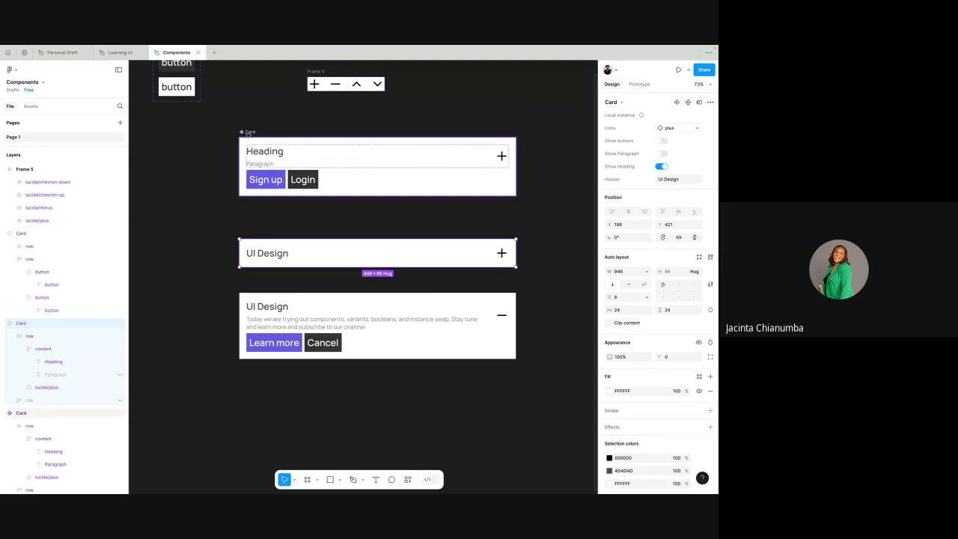
{"action": "left_click", "coordinate": [248, 133]}
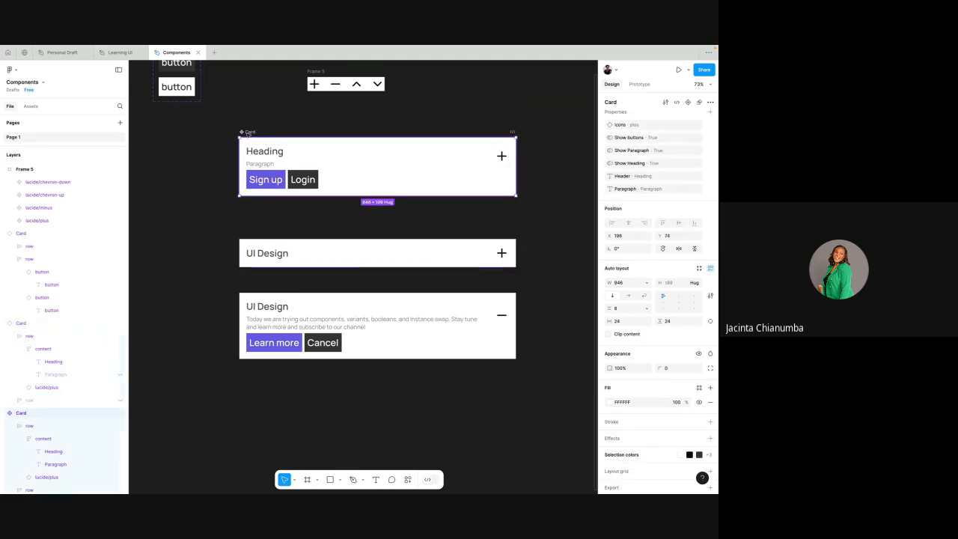
{"action": "left_click", "coordinate": [444, 132]}
{"action": "scroll", "coordinate": [444, 132], "scroll_direction": "up", "scroll_amount": 2}
{"action": "left_click", "coordinate": [331, 271]}
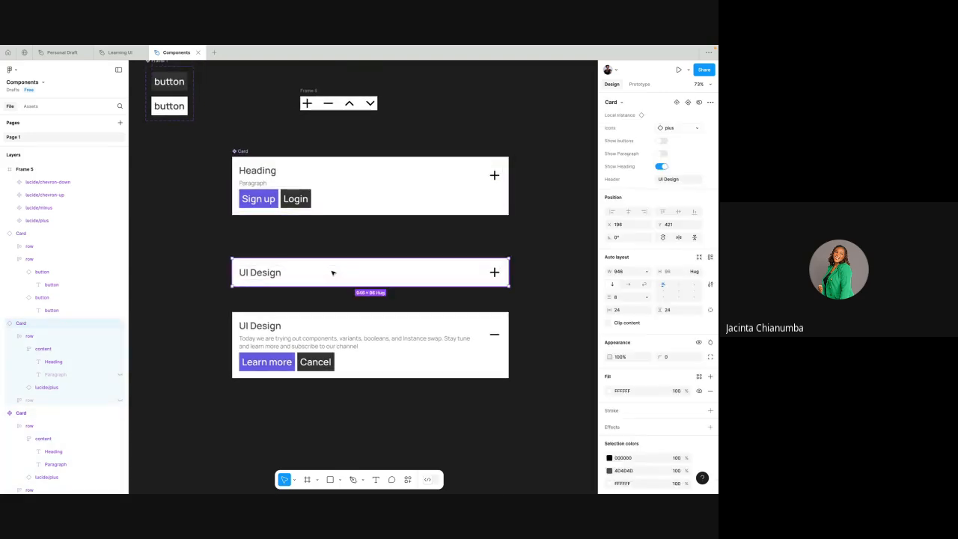
- Review the main Card component's properties and the available types of new property, without creating one
{"action": "left_click", "coordinate": [237, 154]}
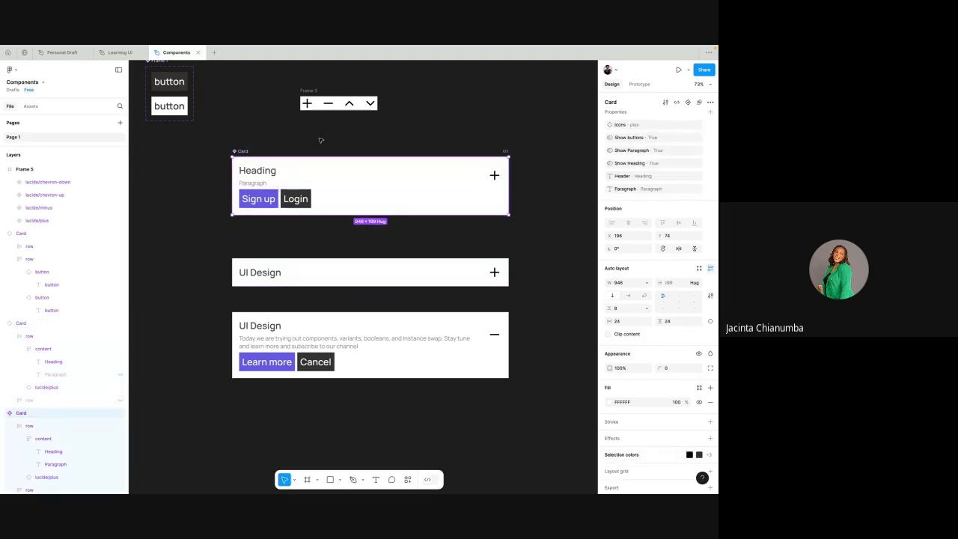
{"action": "left_click", "coordinate": [322, 140]}
{"action": "left_click", "coordinate": [273, 159]}
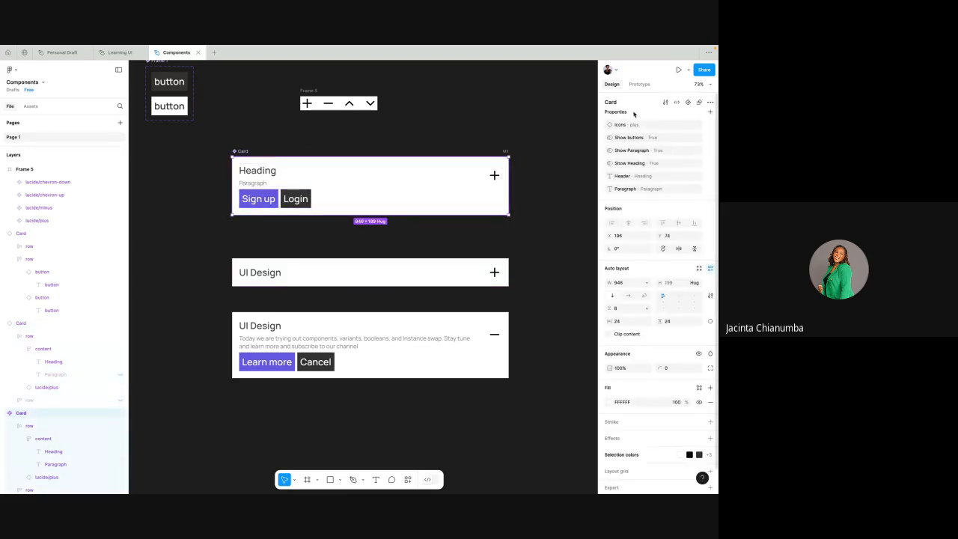
{"action": "left_click", "coordinate": [710, 112]}
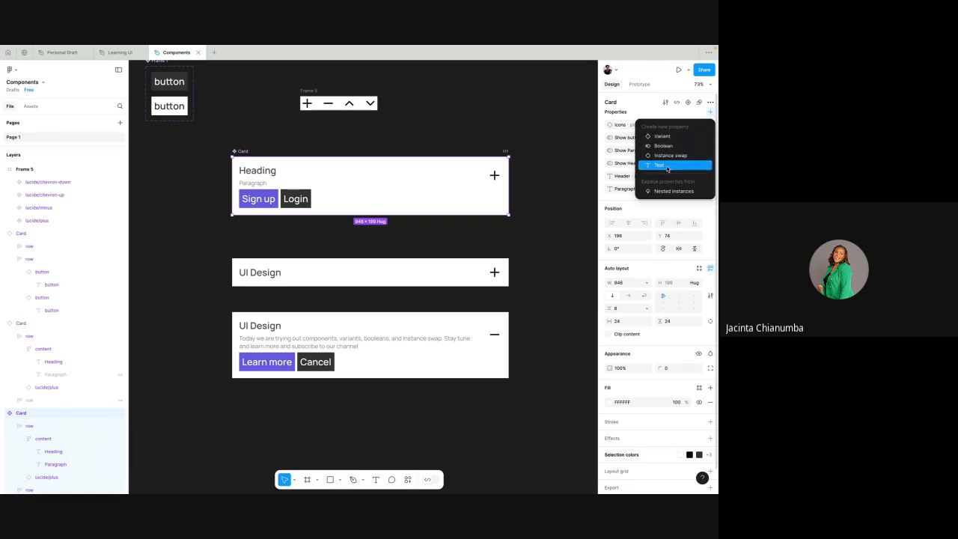
{"action": "left_click", "coordinate": [667, 169]}
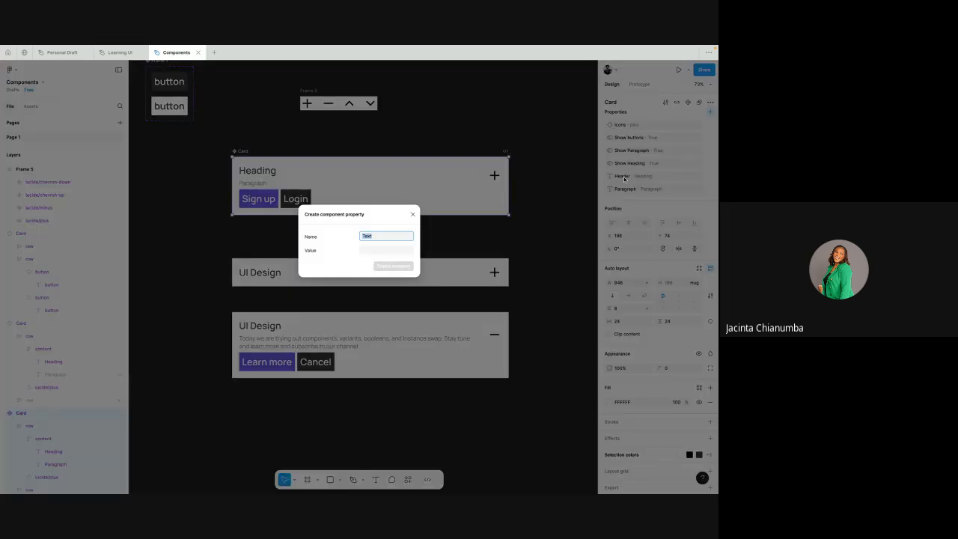
{"action": "left_click", "coordinate": [412, 217]}
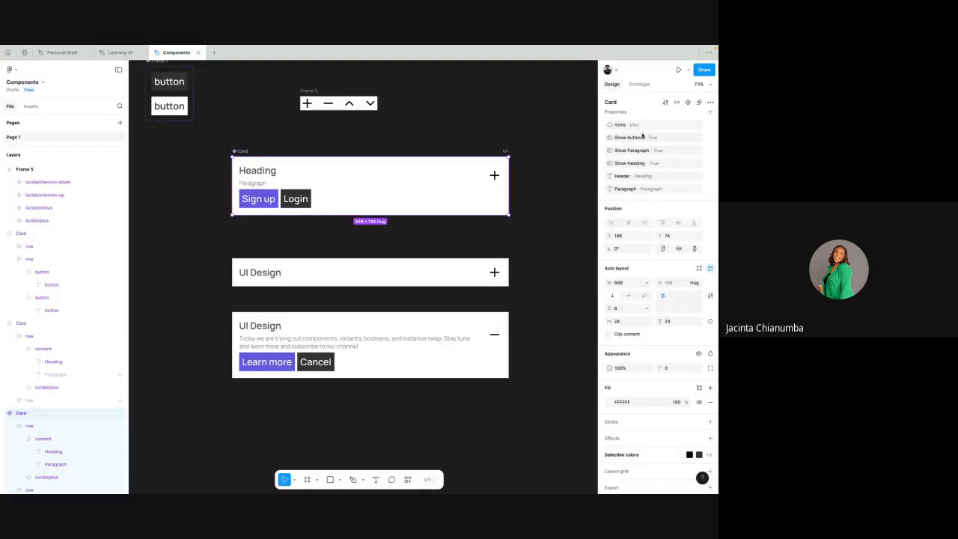
{"action": "left_click", "coordinate": [710, 111]}
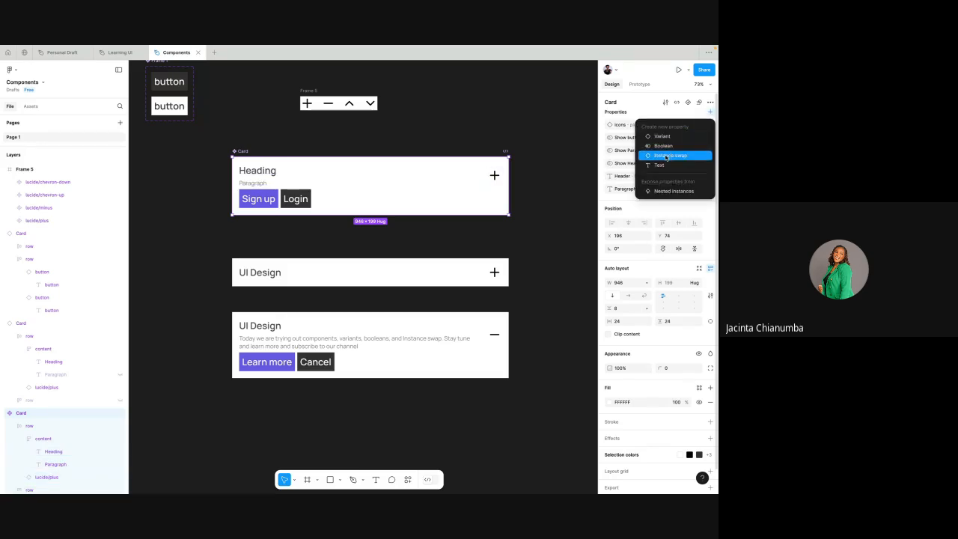
{"action": "left_click", "coordinate": [559, 152]}
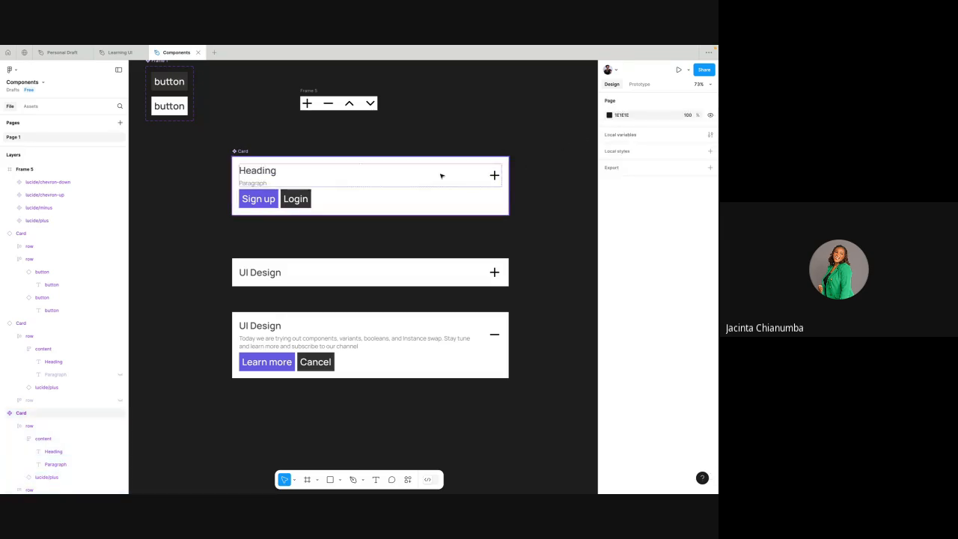
{"action": "left_click", "coordinate": [243, 150]}
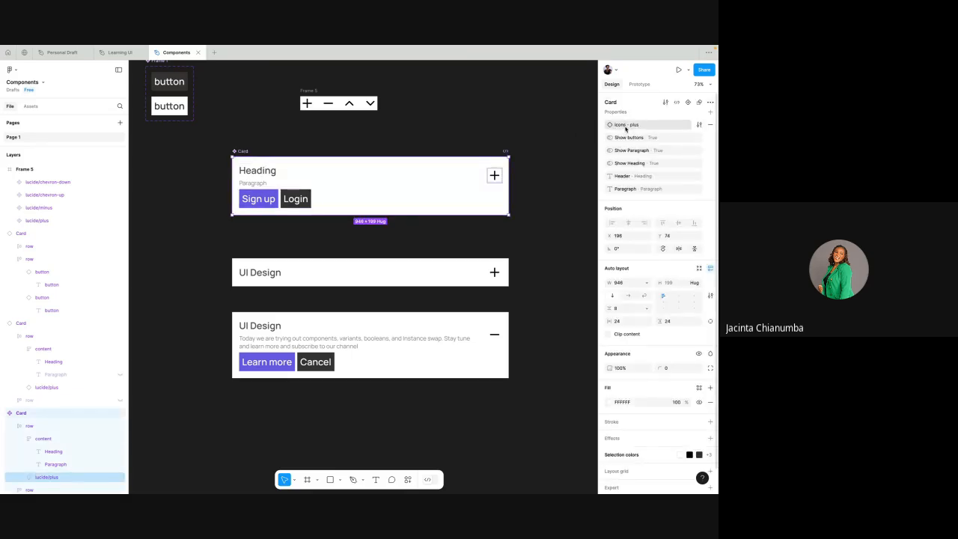
{"action": "left_click", "coordinate": [710, 112]}
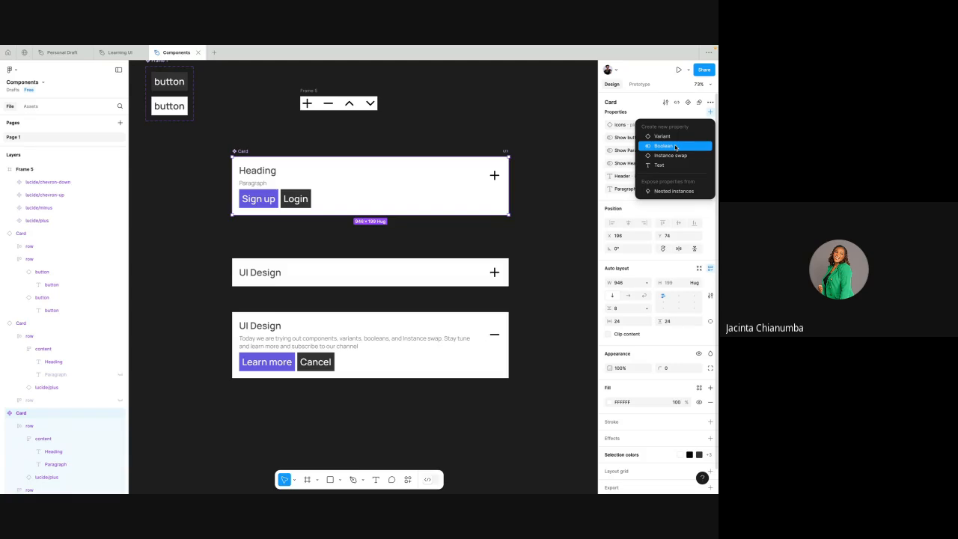
{"action": "left_click", "coordinate": [467, 123]}
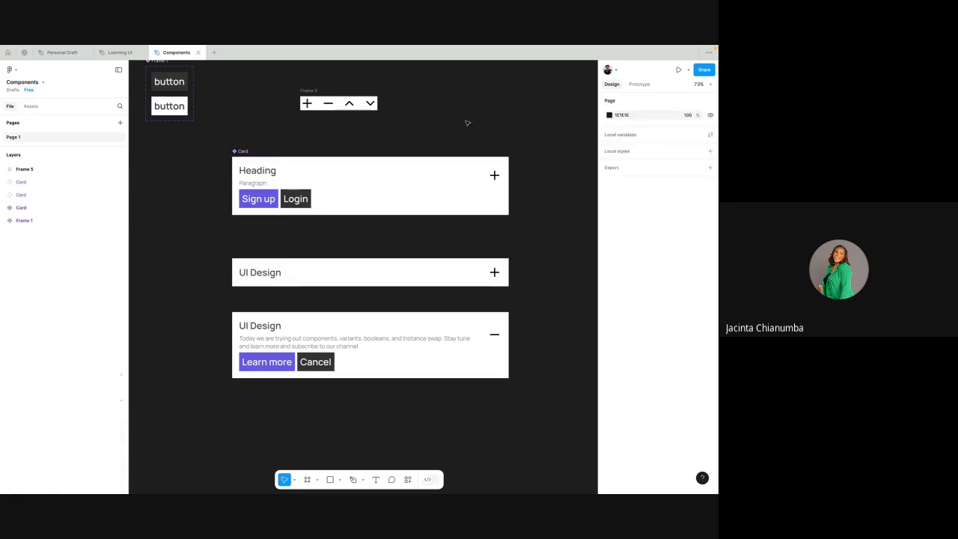
- Examine the properties applied to the main Card's button row and Heading layer, then bring up the property types available for the whole component
{"action": "left_click", "coordinate": [244, 151]}
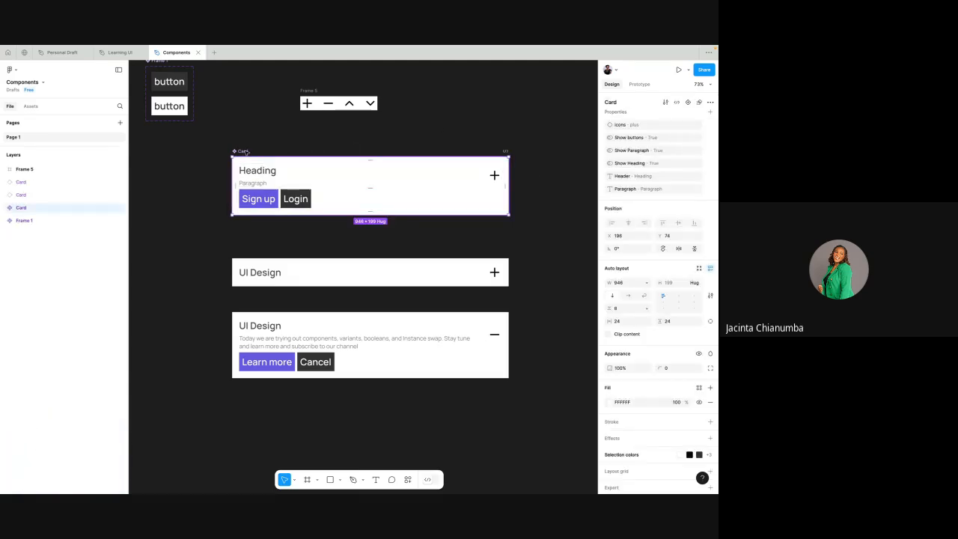
{"action": "left_click", "coordinate": [4, 207]}
{"action": "left_click", "coordinate": [32, 220]}
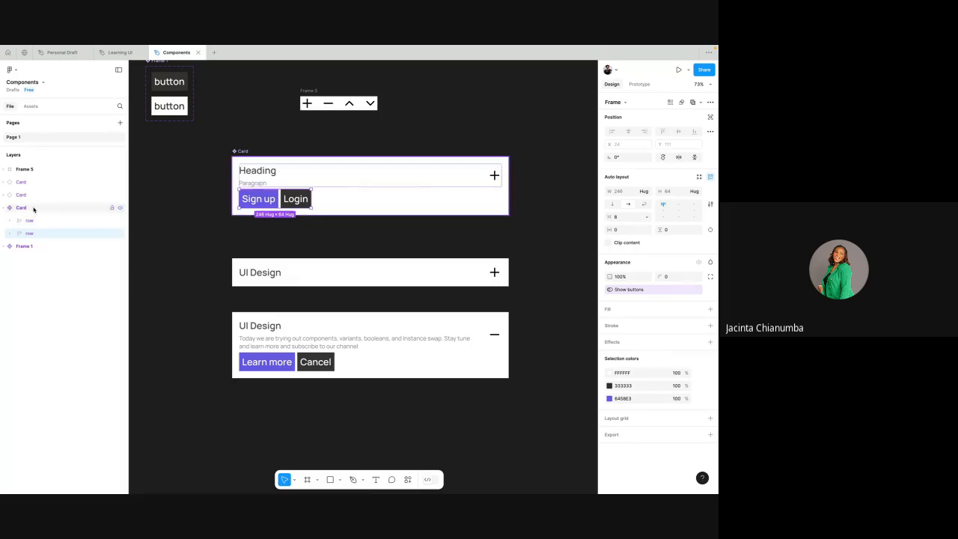
{"action": "left_click", "coordinate": [32, 206]}
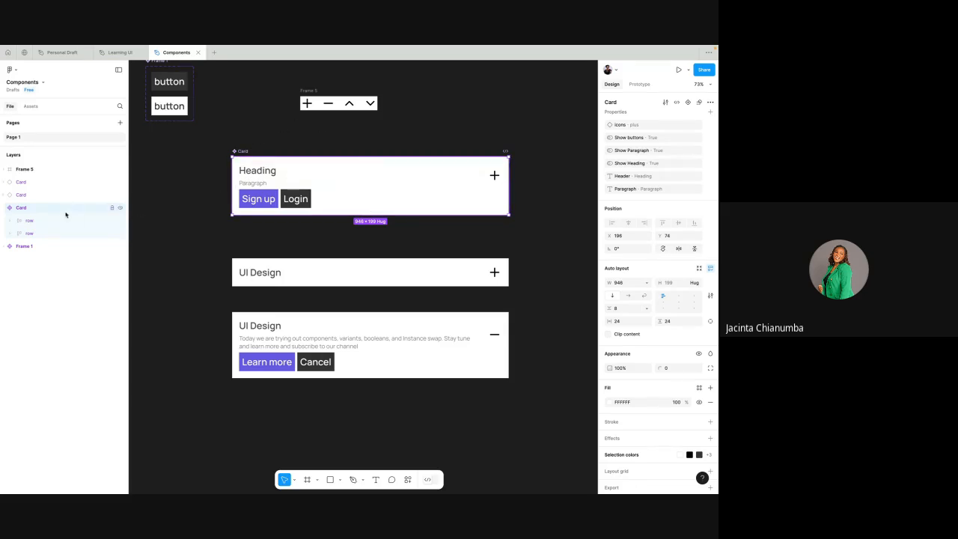
{"action": "left_click", "coordinate": [7, 221]}
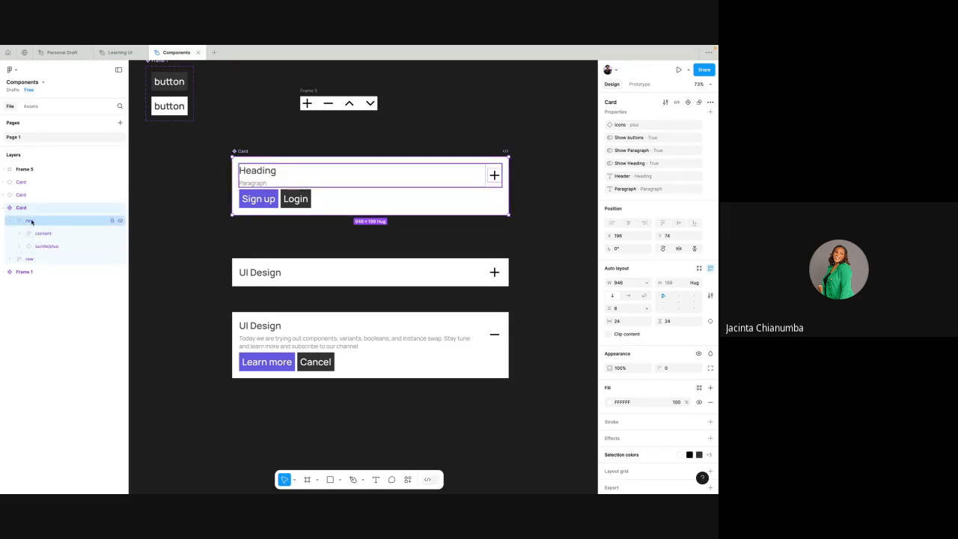
{"action": "left_click", "coordinate": [28, 234]}
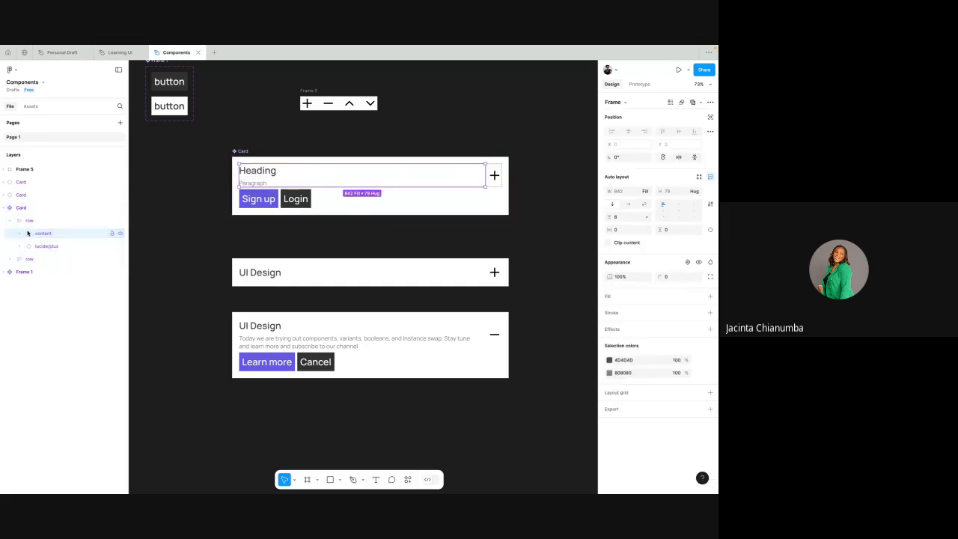
{"action": "left_click", "coordinate": [20, 234]}
{"action": "left_click", "coordinate": [53, 247]}
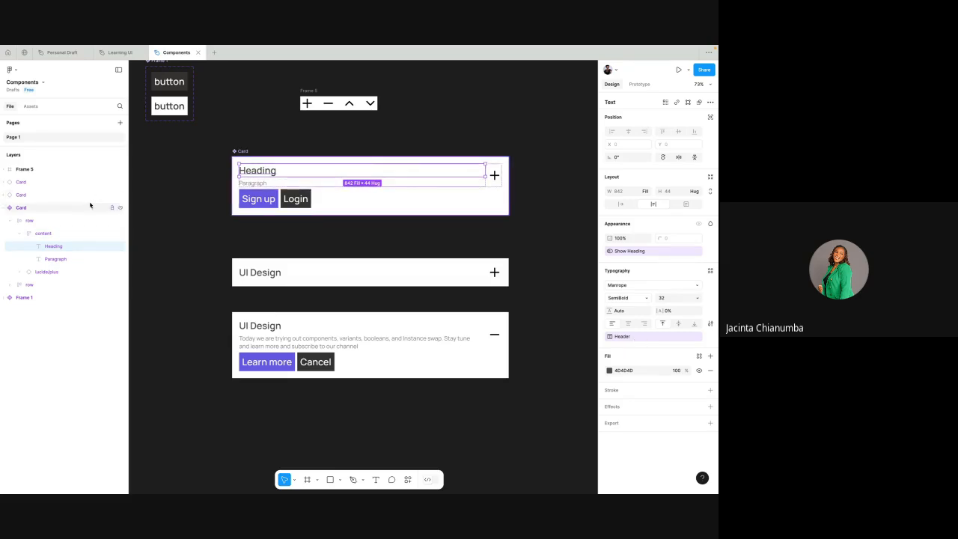
{"action": "left_click", "coordinate": [19, 234]}
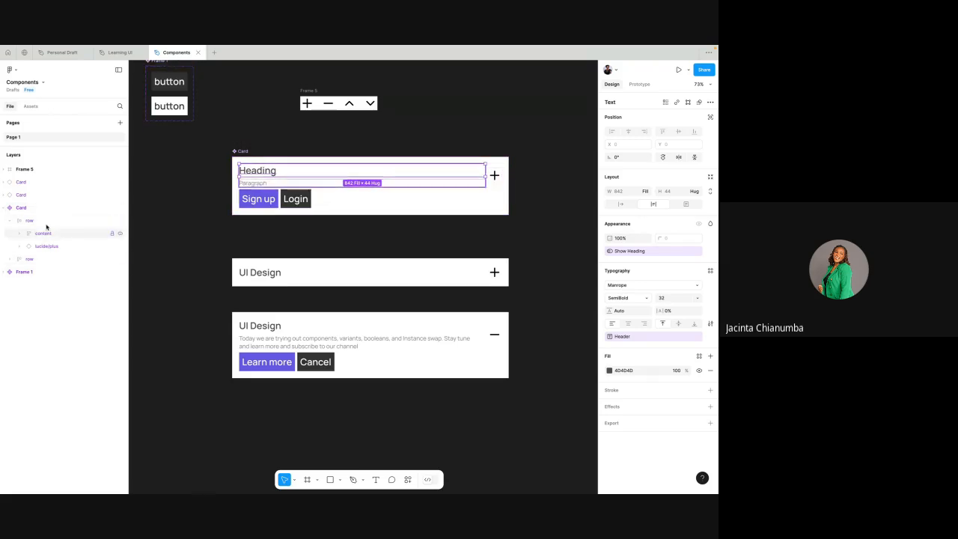
{"action": "left_click", "coordinate": [10, 221]}
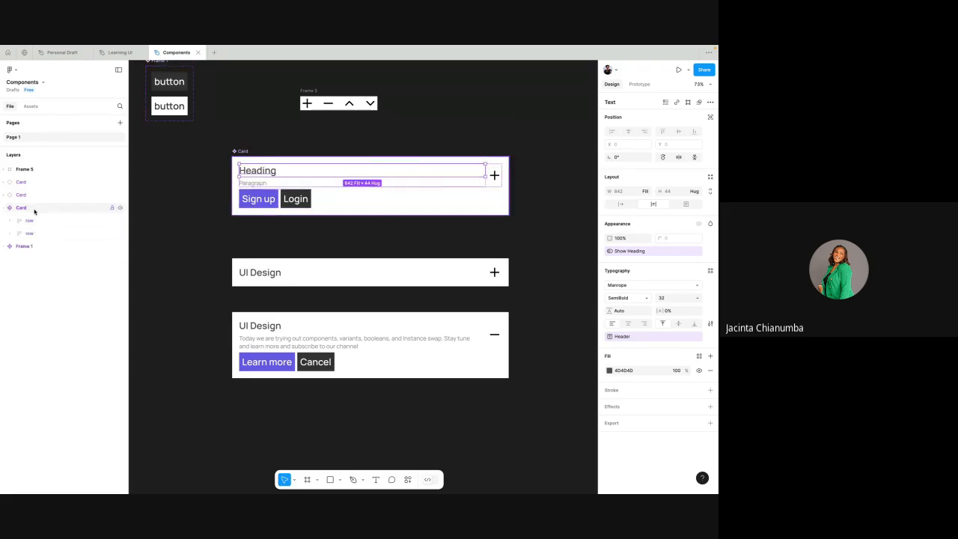
{"action": "left_click", "coordinate": [34, 208]}
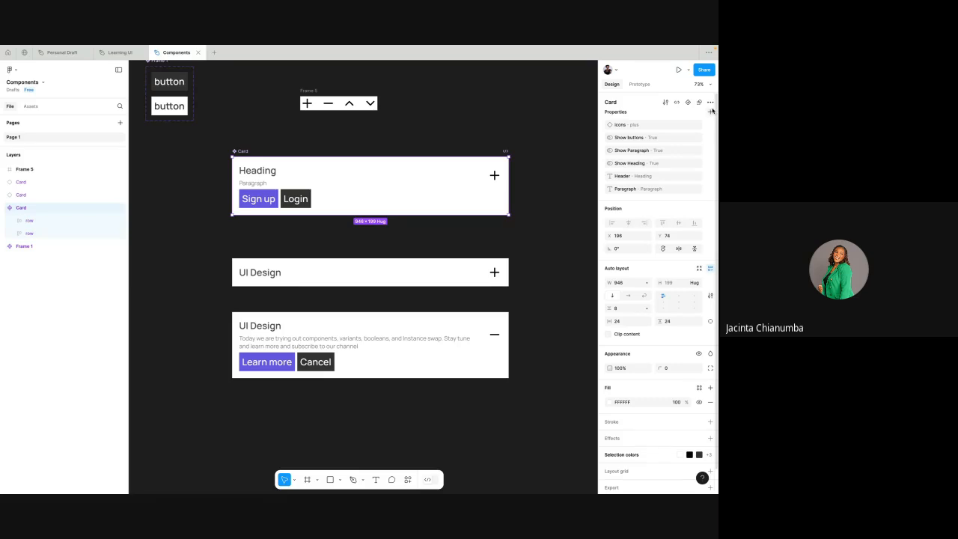
{"action": "left_click", "coordinate": [710, 112]}
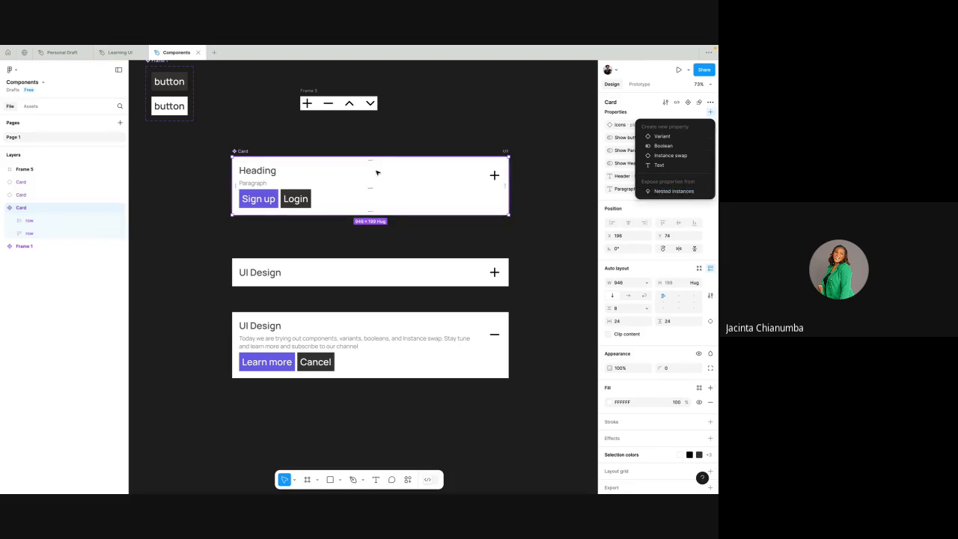
- Expose the nested properties of both button instances on the main Card component, leaving the lucide/plus icon instance unexposed
{"action": "scroll", "coordinate": [377, 171], "scroll_direction": "up", "scroll_amount": 3}
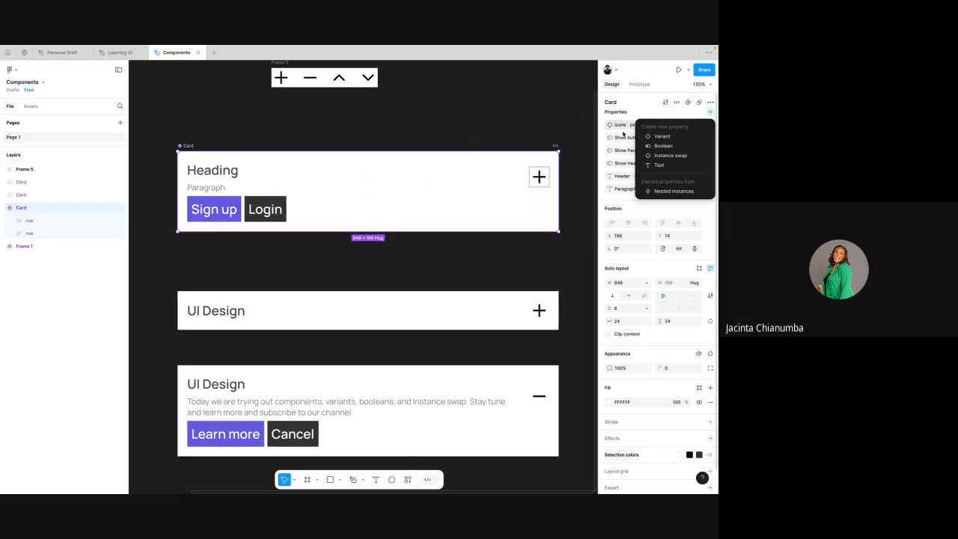
{"action": "left_click", "coordinate": [670, 191]}
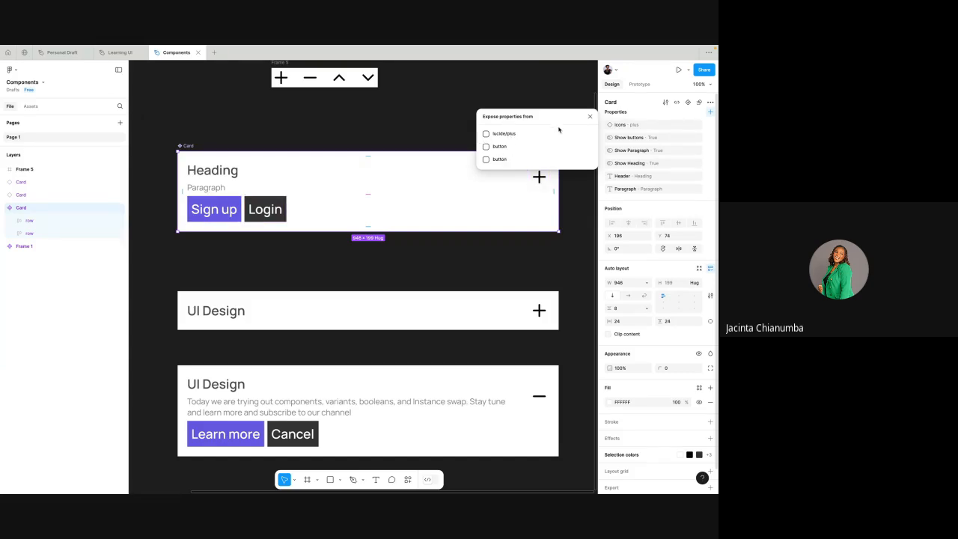
{"action": "left_click", "coordinate": [486, 146]}
{"action": "left_click", "coordinate": [488, 160]}
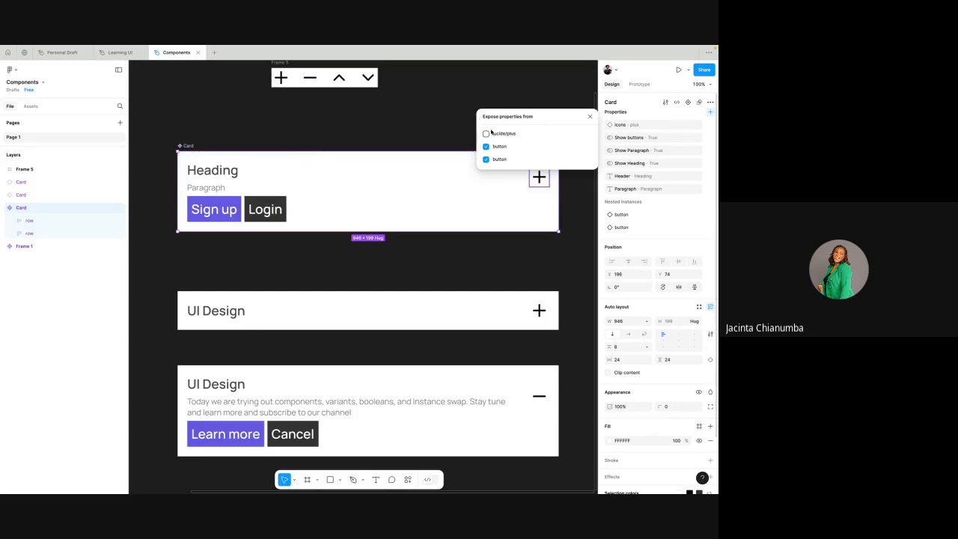
{"action": "left_click", "coordinate": [486, 134]}
{"action": "left_click", "coordinate": [487, 134]}
{"action": "scroll", "coordinate": [427, 281], "scroll_direction": "down", "scroll_amount": 3}
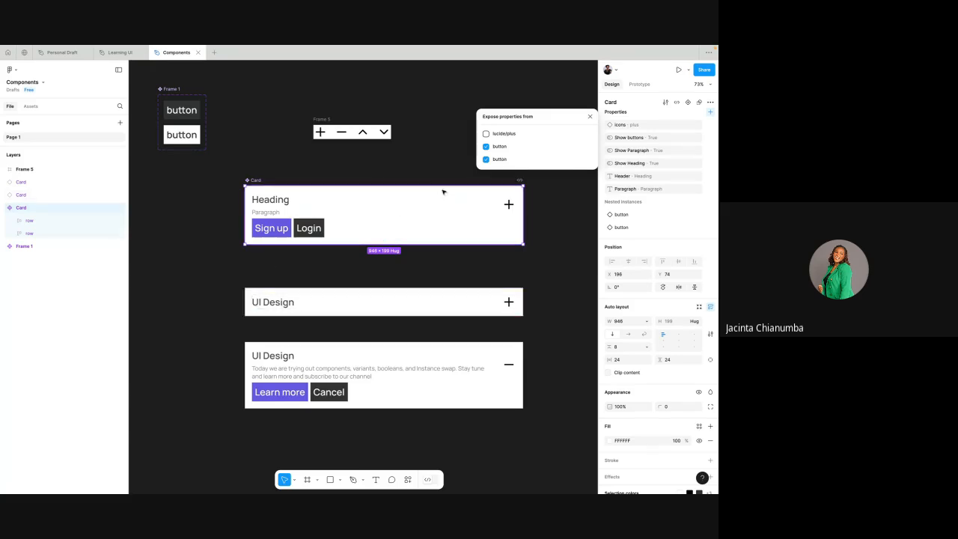
{"action": "left_click", "coordinate": [589, 118]}
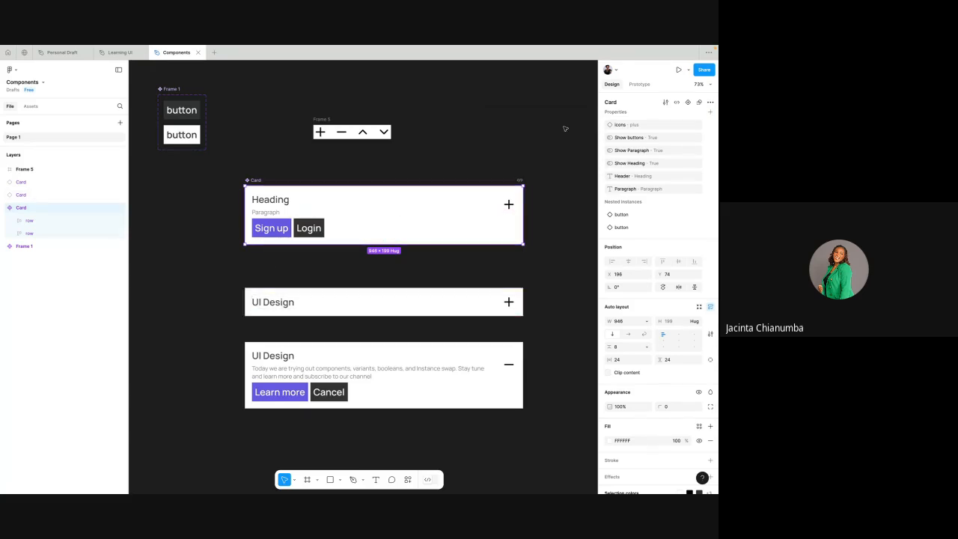
- Examine the properties offered by the two Card instances and those applied to the main Card's Heading layer
{"action": "left_click", "coordinate": [397, 302]}
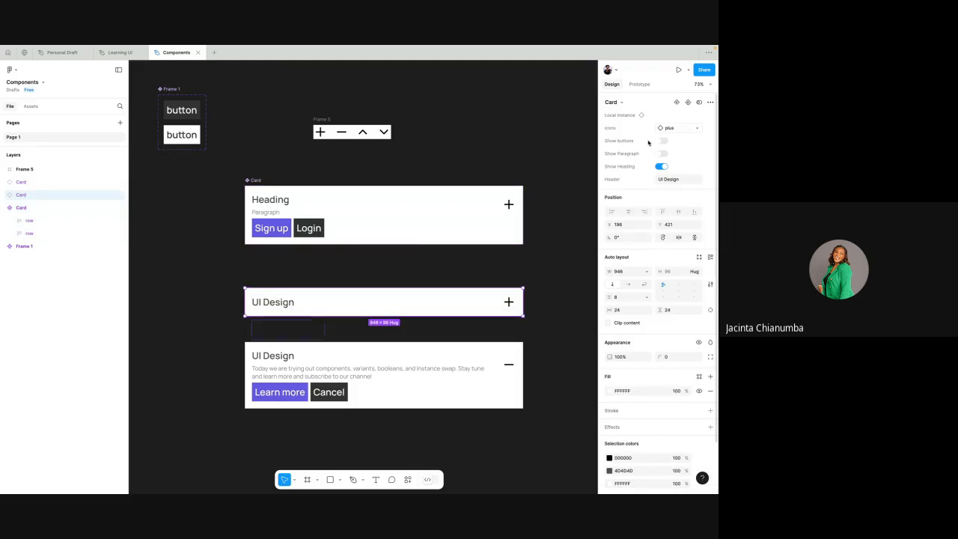
{"action": "left_click", "coordinate": [414, 366]}
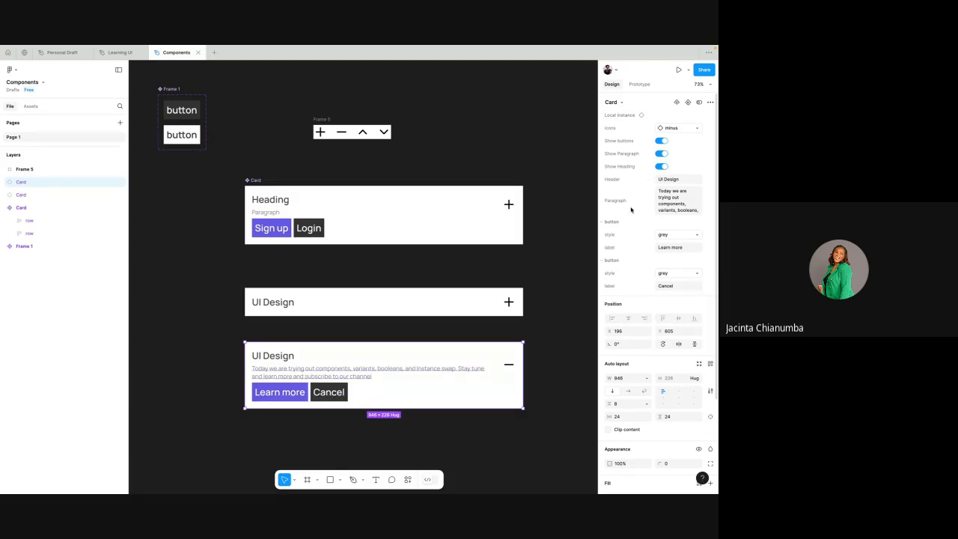
{"action": "scroll", "coordinate": [282, 199], "scroll_direction": "up", "scroll_amount": 3}
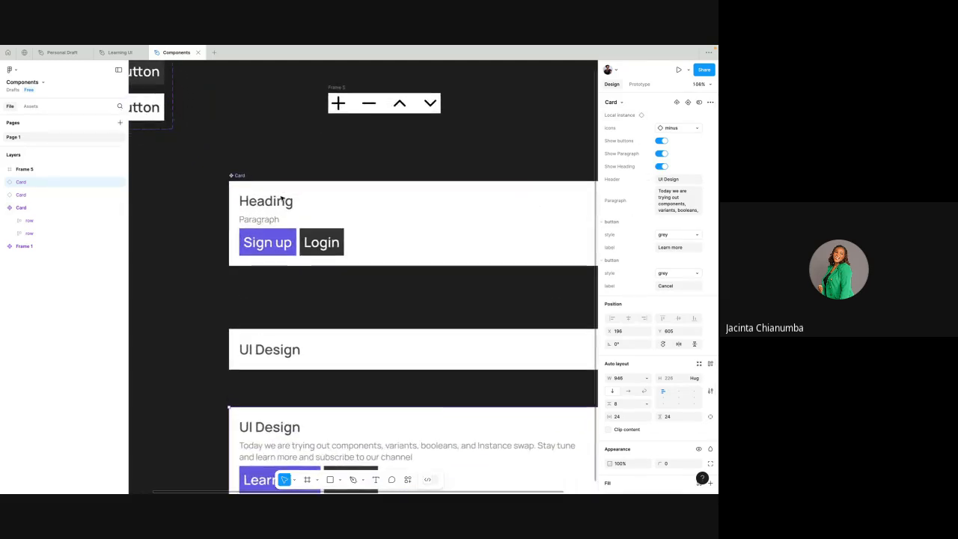
{"action": "double_click", "coordinate": [276, 200]}
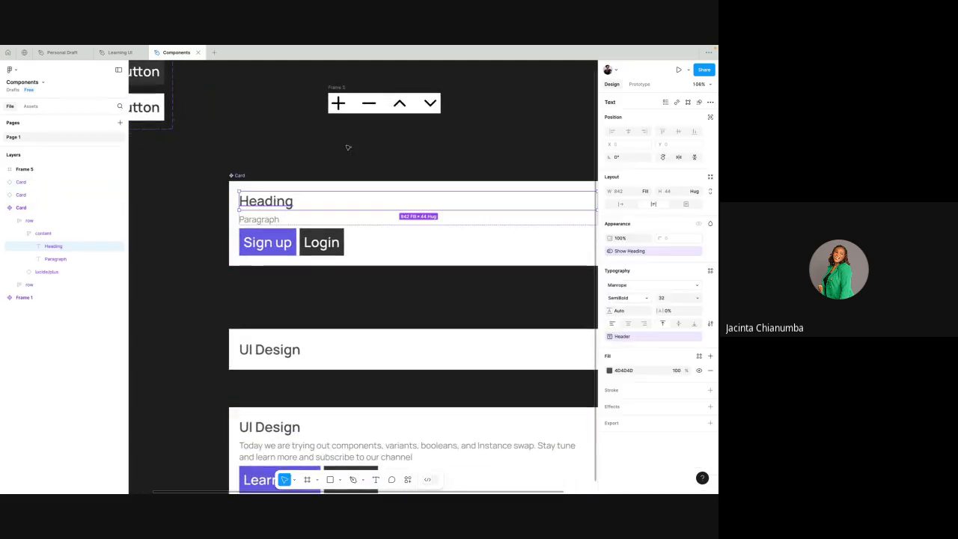
{"action": "scroll", "coordinate": [452, 281], "scroll_direction": "down", "scroll_amount": 3}
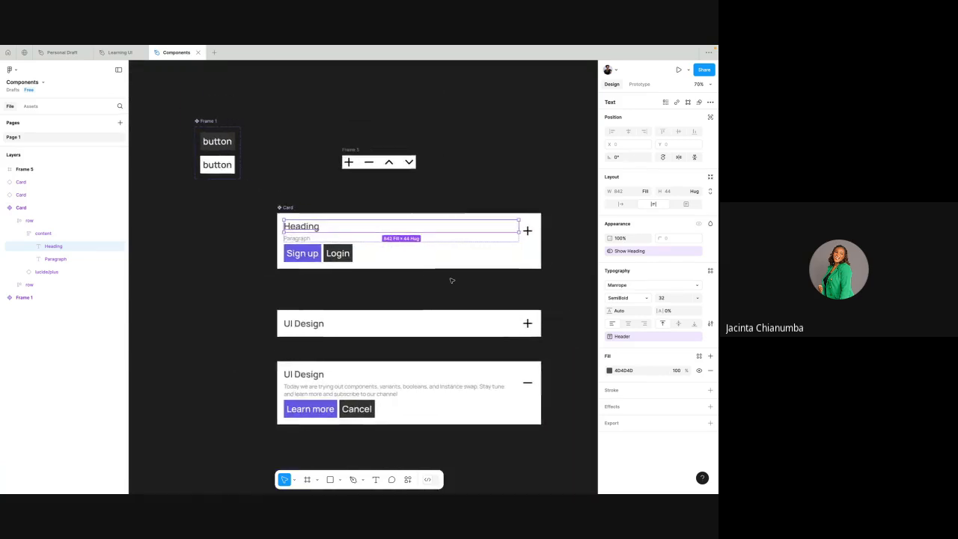
- Try the white style on the Learn more button of the minus-icon Card instance, then restore it to grey
{"action": "left_click", "coordinate": [388, 412]}
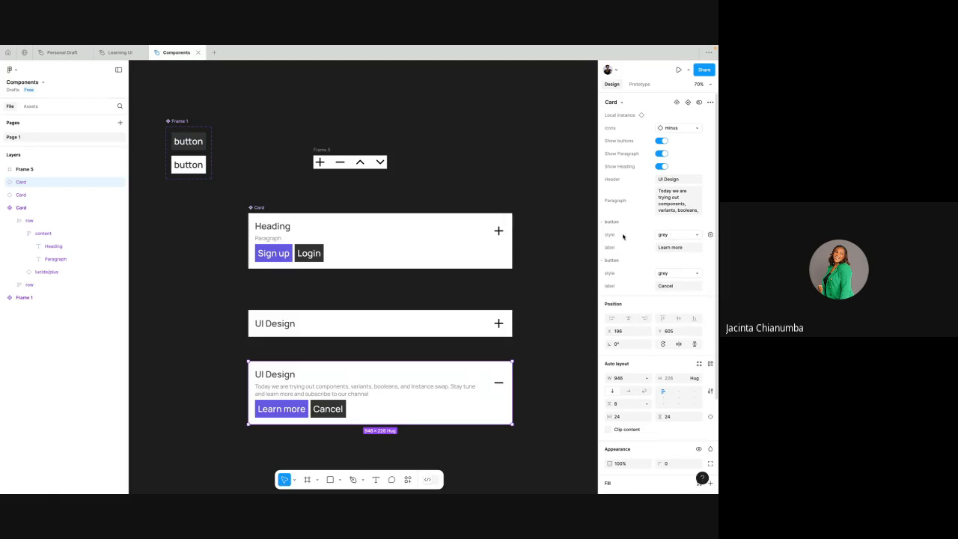
{"action": "left_click", "coordinate": [671, 235]}
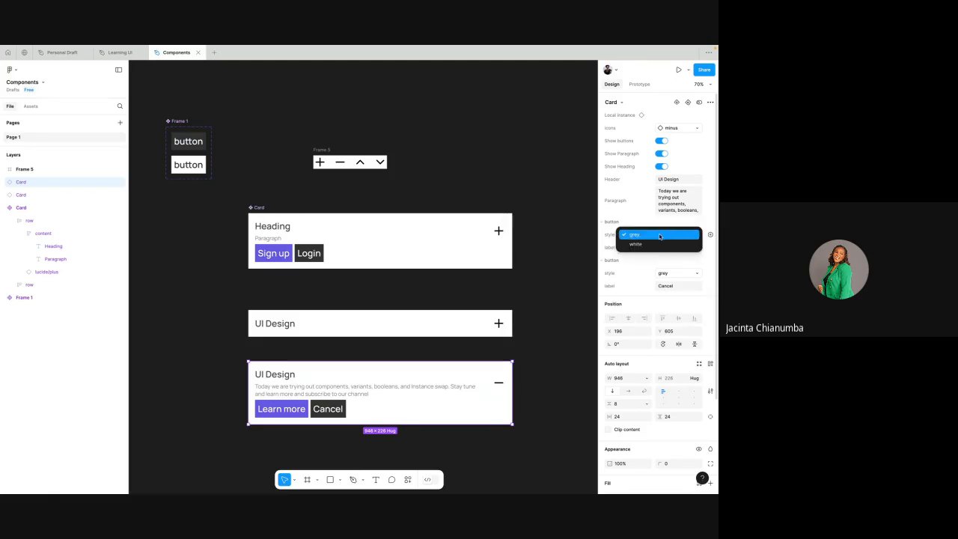
{"action": "left_click", "coordinate": [652, 245]}
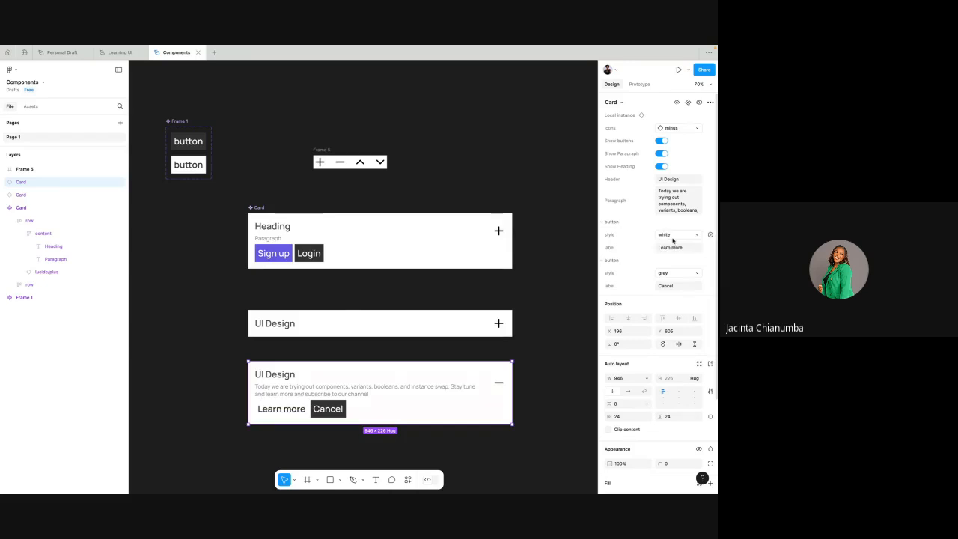
{"action": "left_click", "coordinate": [672, 236]}
{"action": "left_click", "coordinate": [655, 226]}
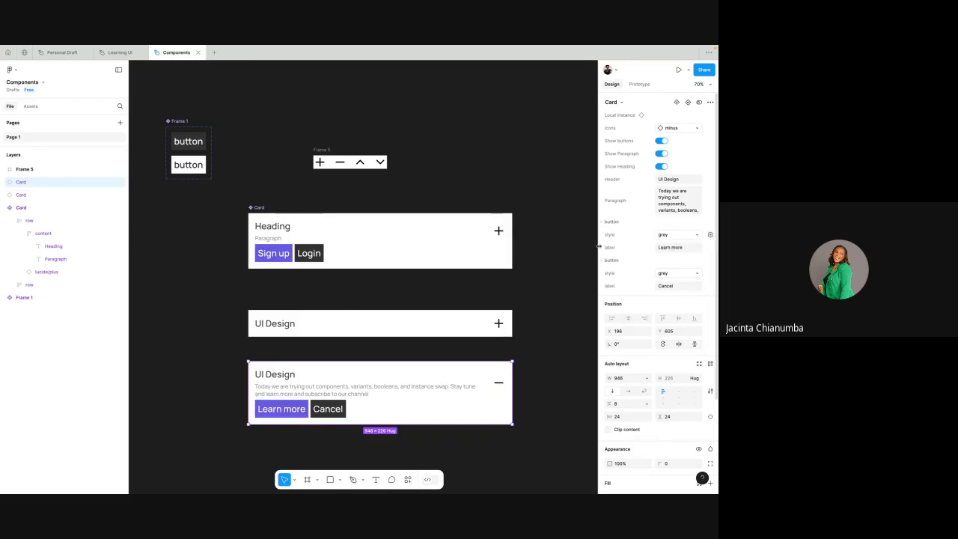
- Inspect the Cancel button in the minus-icon Card instance, try its white style from the card's properties, and restore grey
{"action": "double_click", "coordinate": [336, 417]}
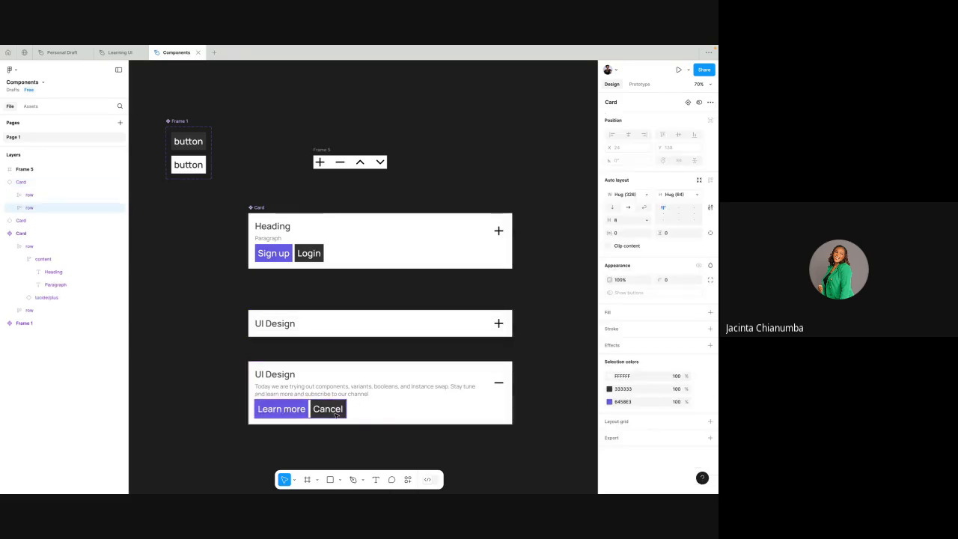
{"action": "left_click", "coordinate": [336, 417]}
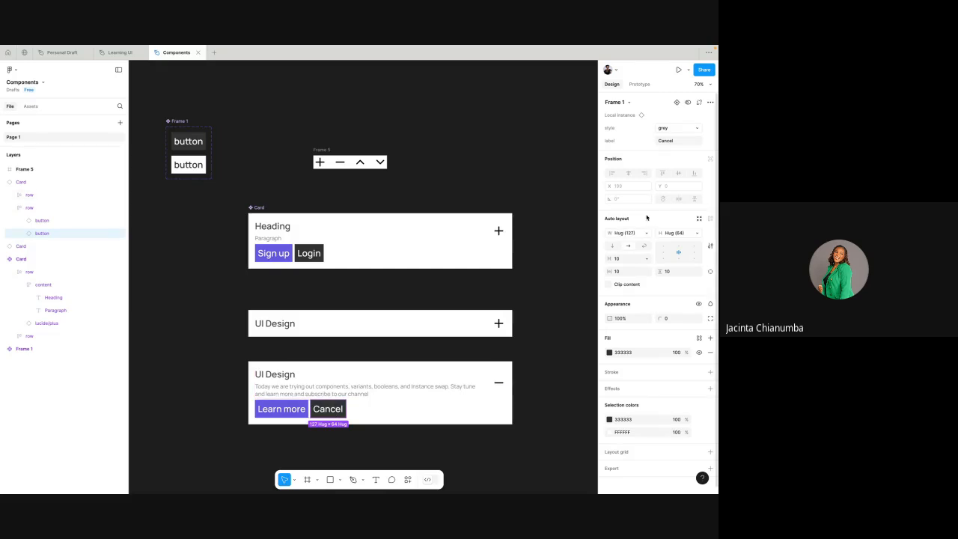
{"action": "left_click", "coordinate": [321, 366]}
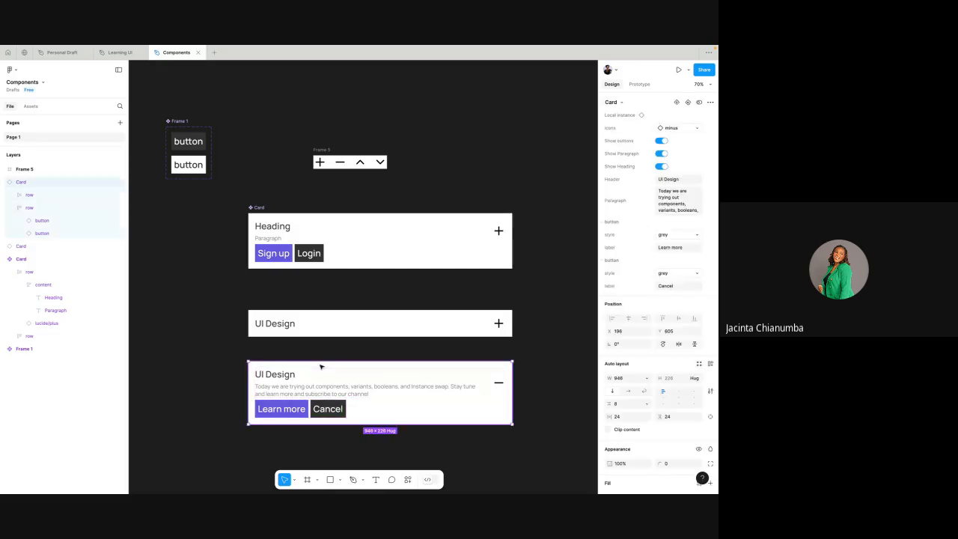
{"action": "left_click", "coordinate": [673, 274]}
{"action": "left_click", "coordinate": [650, 282]}
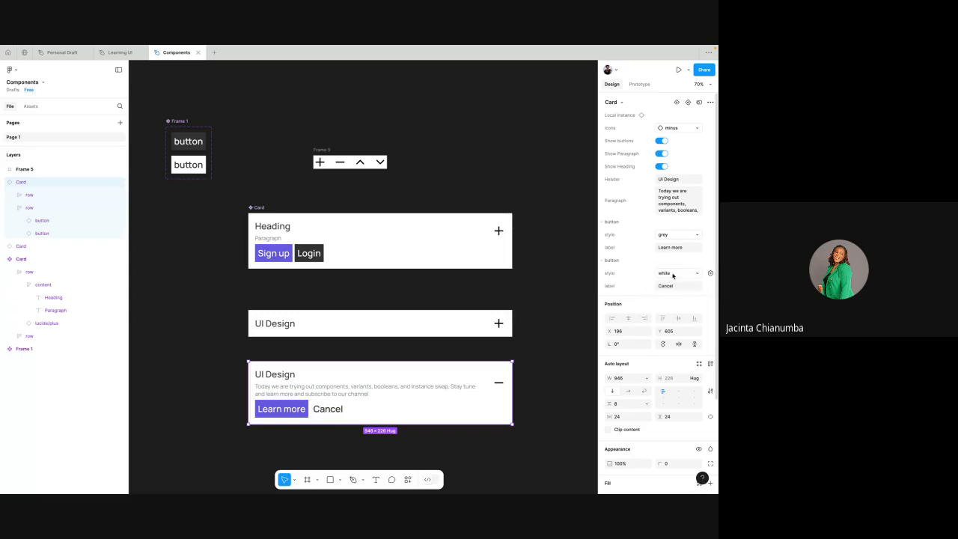
{"action": "left_click", "coordinate": [672, 274]}
{"action": "left_click", "coordinate": [654, 263]}
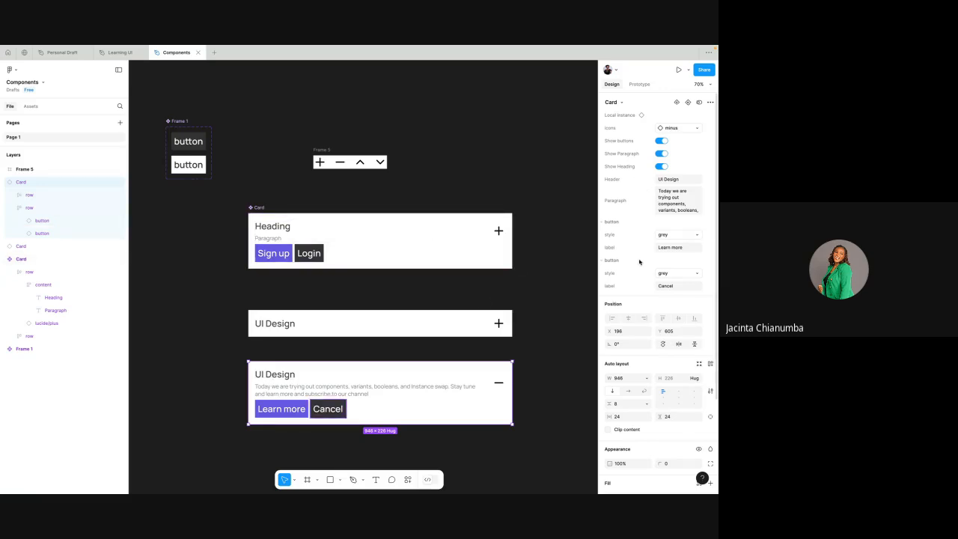
- Show the buttons and paragraph in the plus-icon Card instance, hide both again, and deselect the card
{"action": "left_click", "coordinate": [441, 299]}
{"action": "scroll", "coordinate": [442, 299], "scroll_direction": "down", "scroll_amount": 3}
{"action": "left_click", "coordinate": [408, 342]}
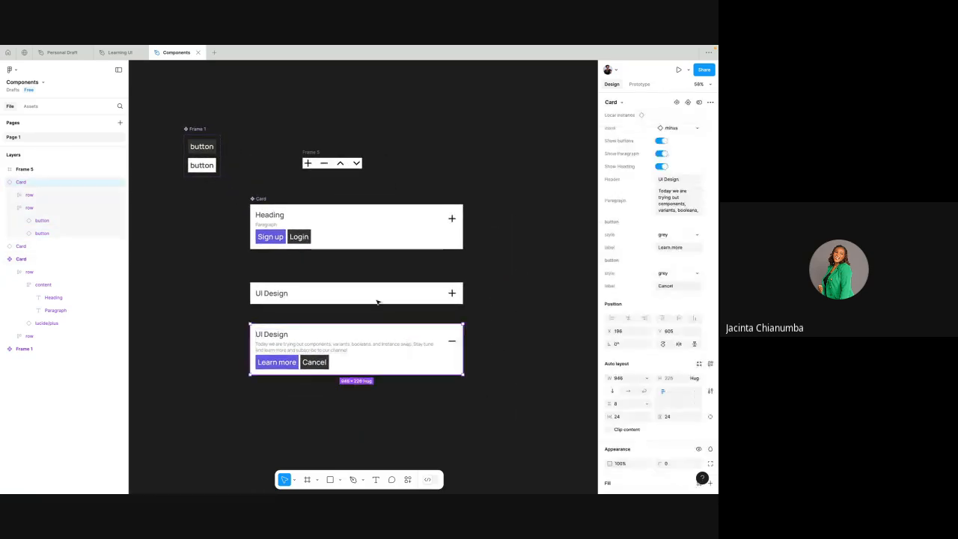
{"action": "left_click", "coordinate": [374, 296]}
{"action": "scroll", "coordinate": [384, 283], "scroll_direction": "up", "scroll_amount": 3}
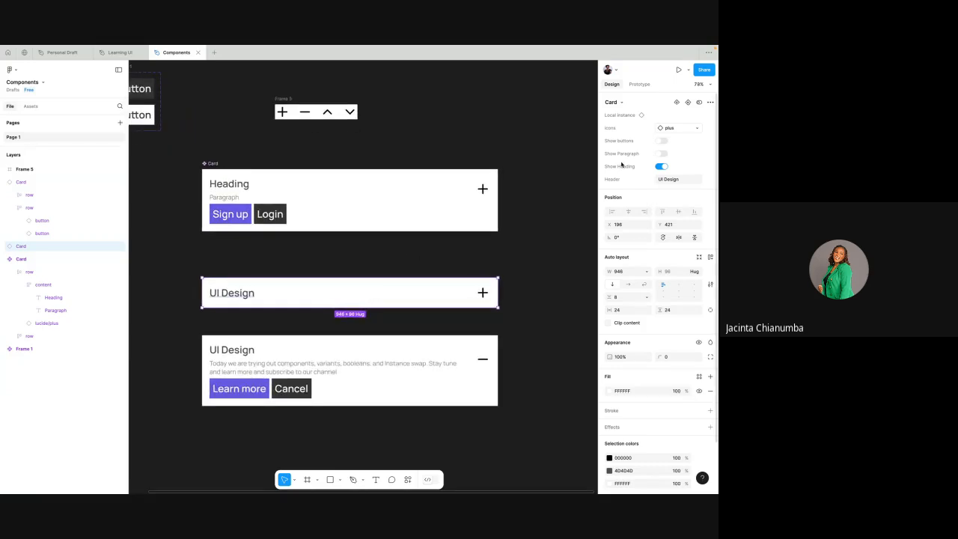
{"action": "left_click", "coordinate": [662, 141]}
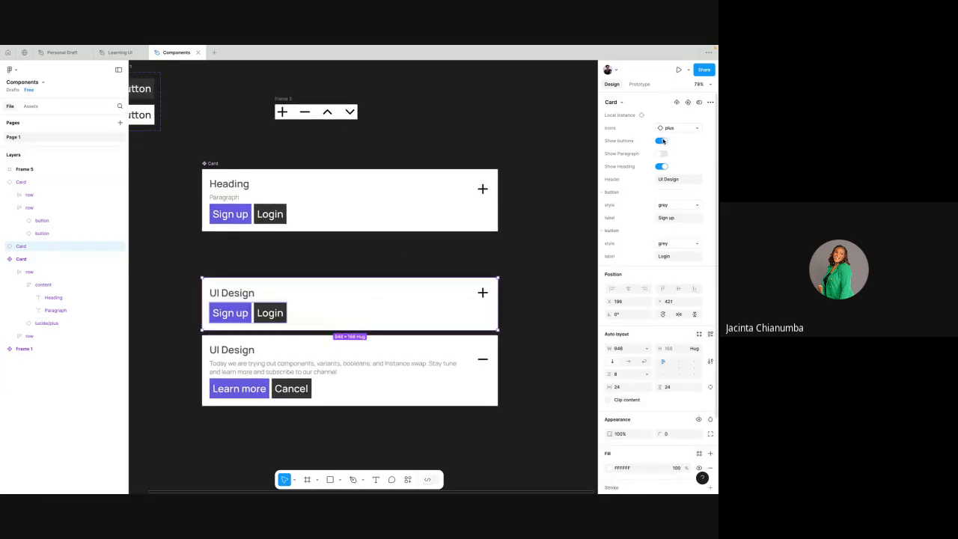
{"action": "left_click", "coordinate": [662, 153]}
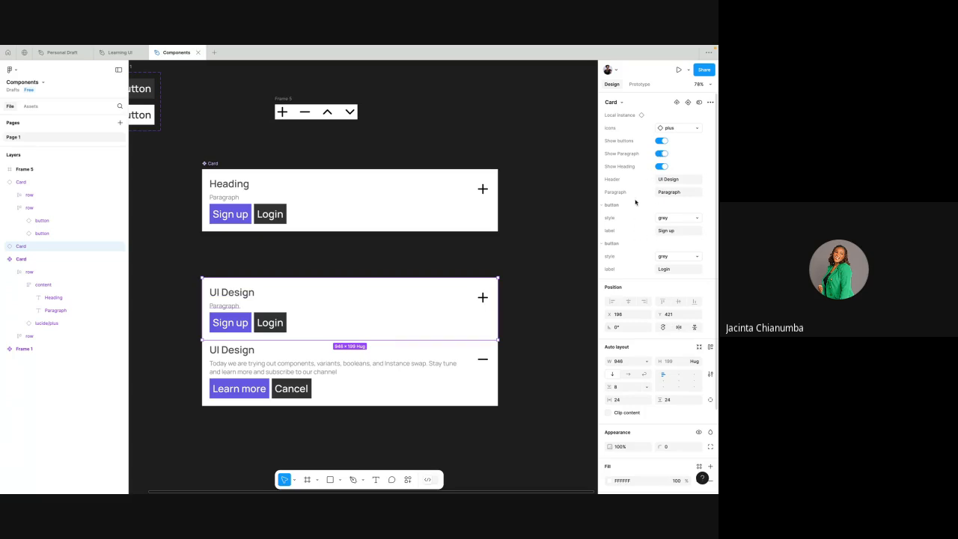
{"action": "left_click", "coordinate": [661, 154]}
{"action": "left_click", "coordinate": [662, 140]}
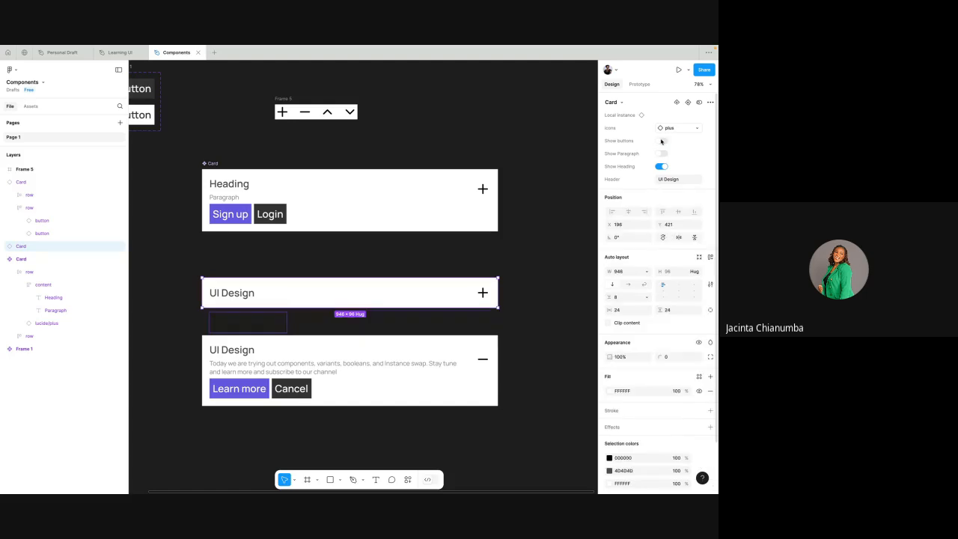
{"action": "left_click", "coordinate": [585, 306]}
{"action": "scroll", "coordinate": [437, 246], "scroll_direction": "down", "scroll_amount": 3}
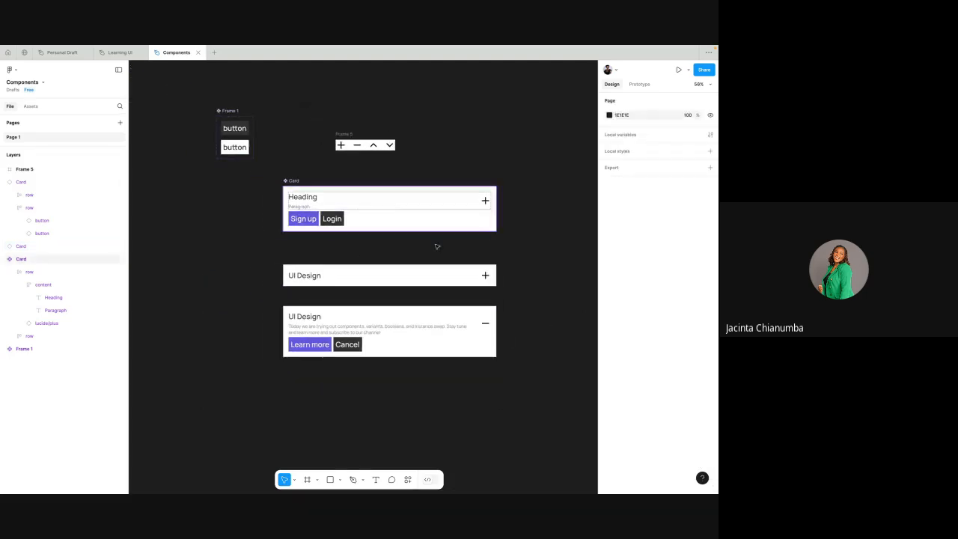
- Compare the component properties of the expanded minus-icon Card instance with those of the collapsed plus-icon one
{"action": "scroll", "coordinate": [420, 269], "scroll_direction": "up", "scroll_amount": 3}
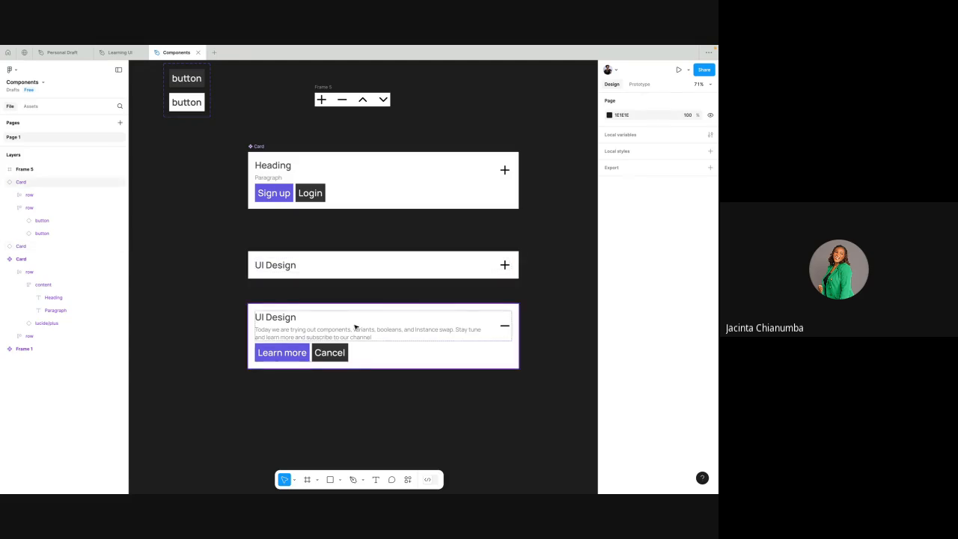
{"action": "left_click", "coordinate": [444, 327]}
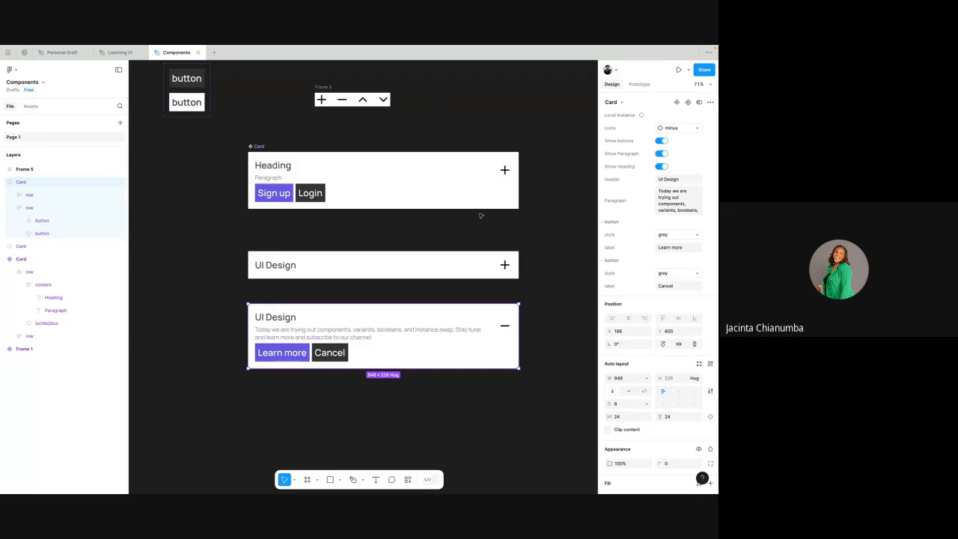
{"action": "left_click", "coordinate": [465, 237]}
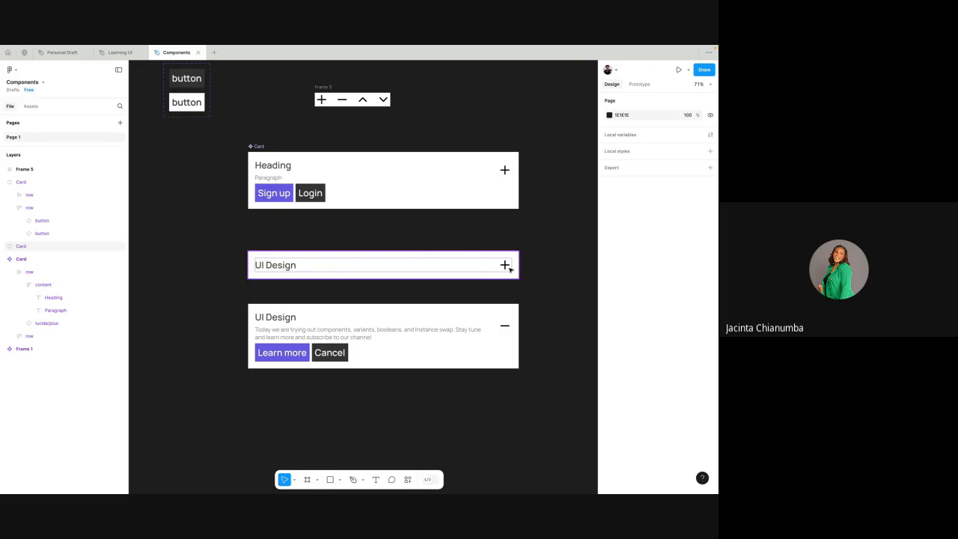
{"action": "left_click", "coordinate": [459, 257]}
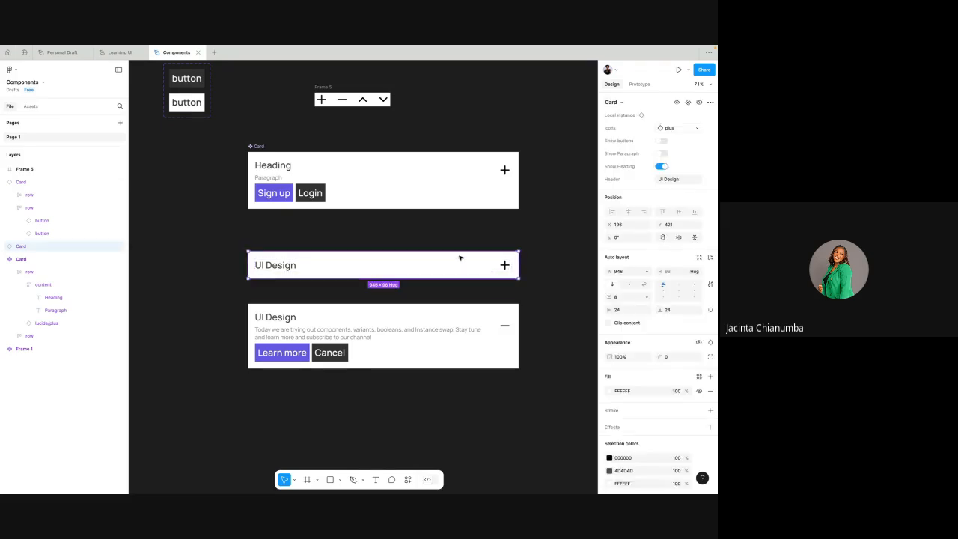
{"action": "left_click", "coordinate": [435, 320]}
{"action": "left_click", "coordinate": [462, 288]}
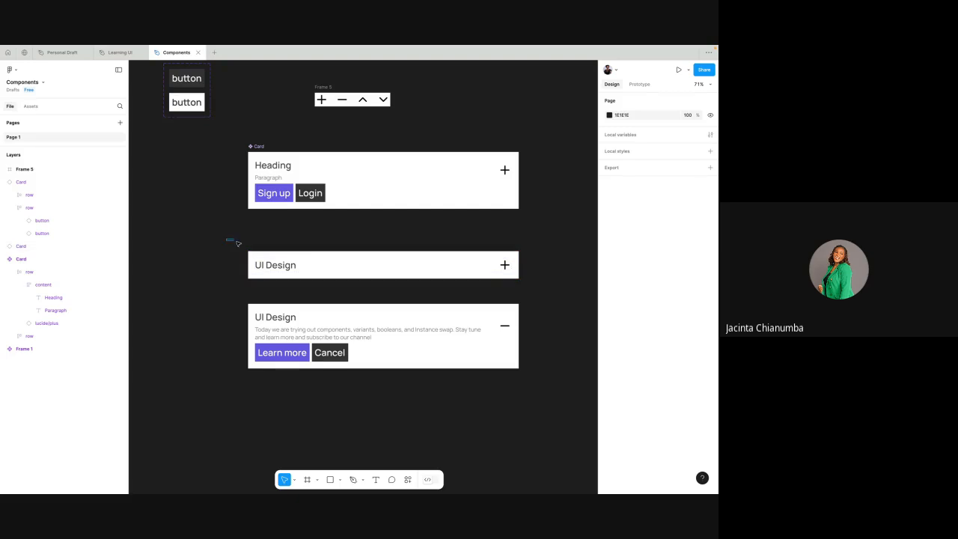
- Select both Card instances together and examine their combined properties alongside the main Card and button components
{"action": "left_click_drag", "start_coordinate": [238, 243], "coordinate": [536, 394]}
{"action": "scroll", "coordinate": [299, 236], "scroll_direction": "up", "scroll_amount": 2}
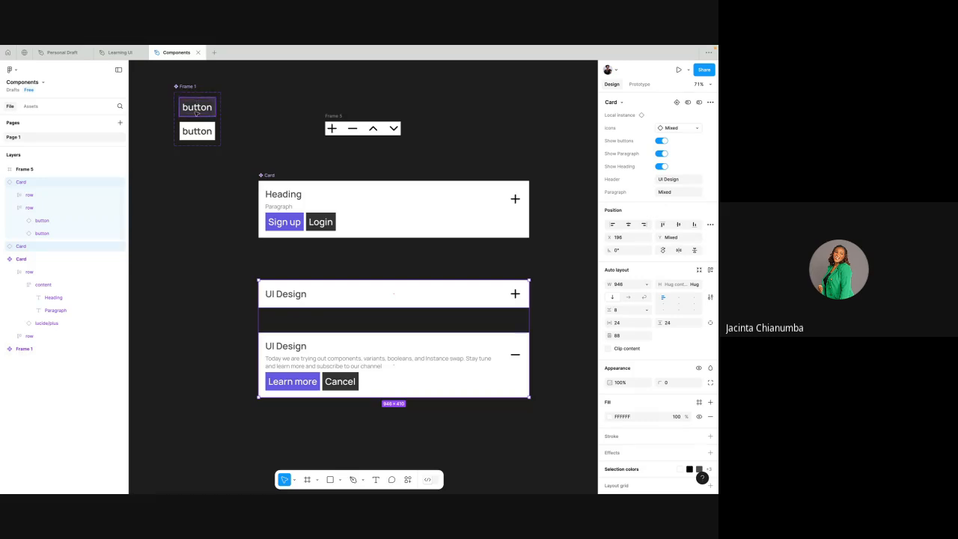
{"action": "scroll", "coordinate": [284, 291], "scroll_direction": "down", "scroll_amount": 2}
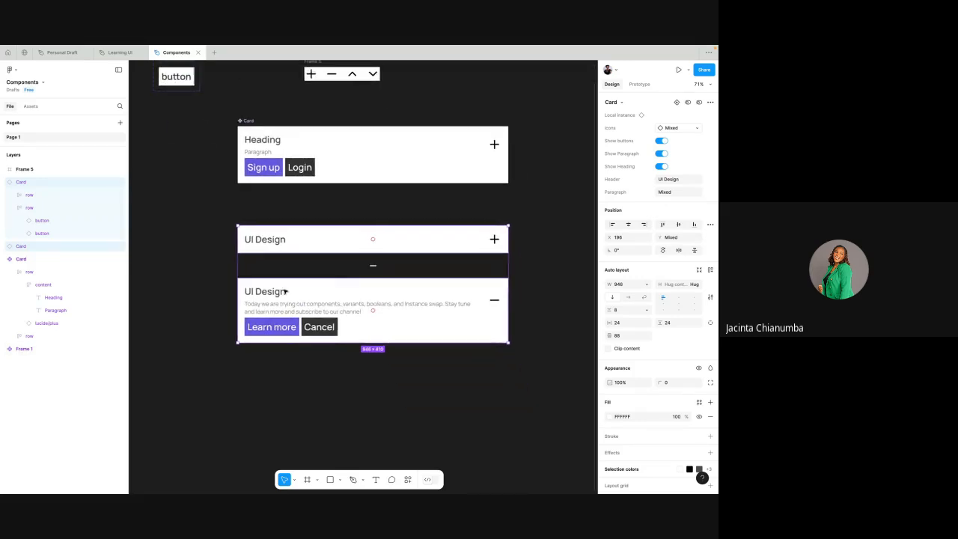
{"action": "scroll", "coordinate": [284, 292], "scroll_direction": "up", "scroll_amount": 2}
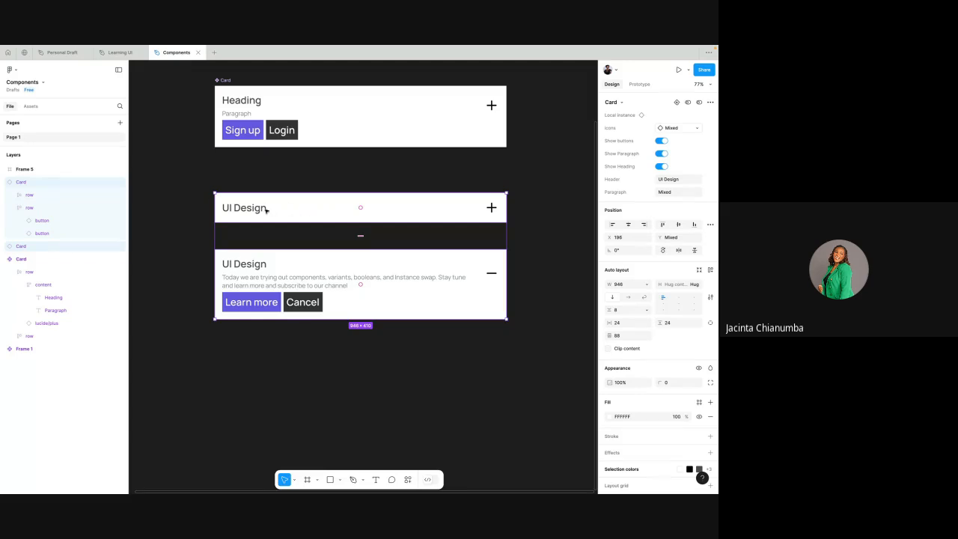
{"action": "left_click", "coordinate": [423, 237]}
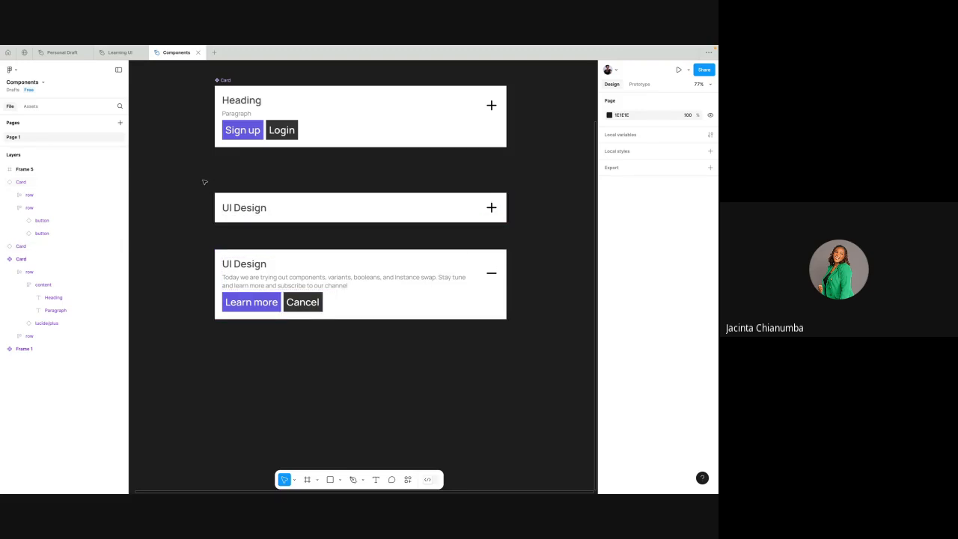
{"action": "left_click_drag", "start_coordinate": [205, 182], "coordinate": [520, 362]}
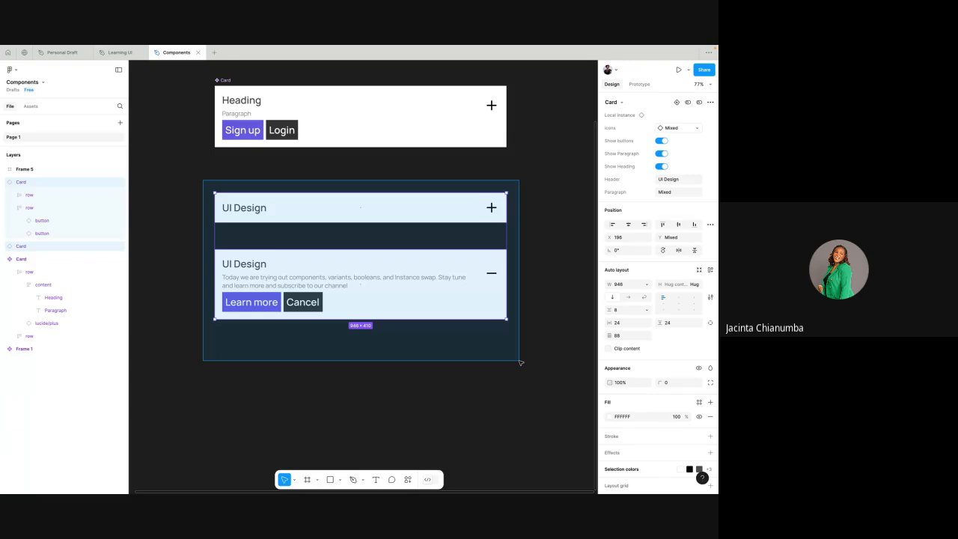
- Select both UI Design Card instances together and review the component creation options available for them
{"action": "left_click_drag", "start_coordinate": [521, 362], "coordinate": [525, 365]}
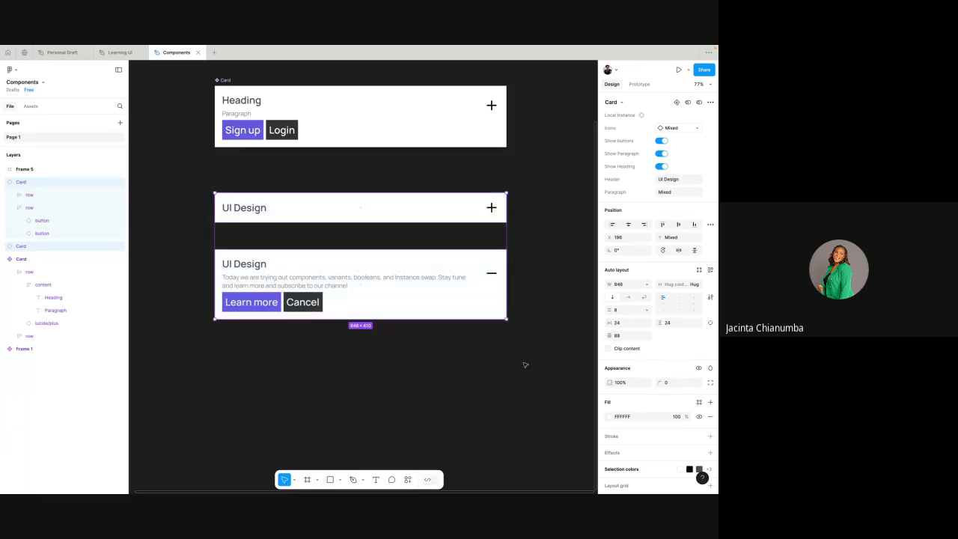
{"action": "scroll", "coordinate": [483, 346], "scroll_direction": "down", "scroll_amount": 3}
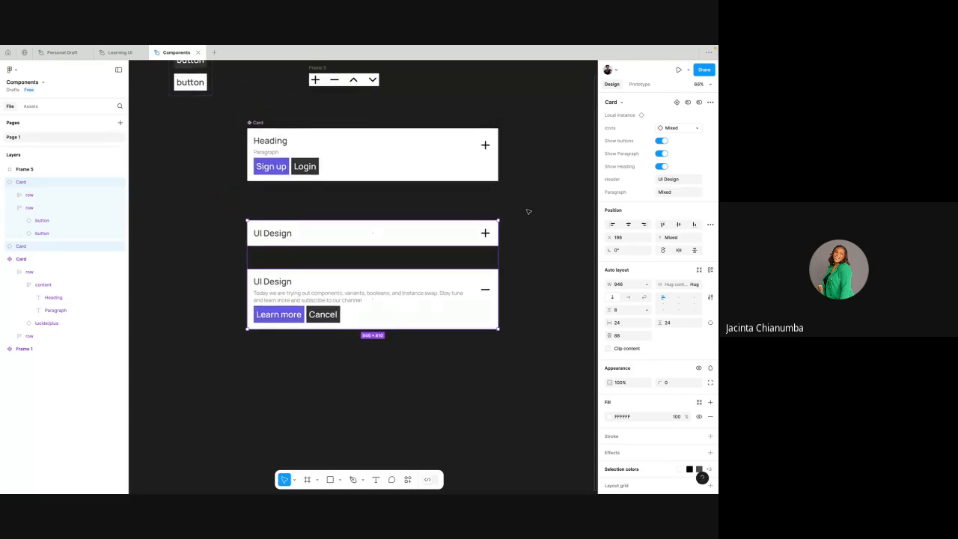
{"action": "scroll", "coordinate": [396, 241], "scroll_direction": "up", "scroll_amount": 2}
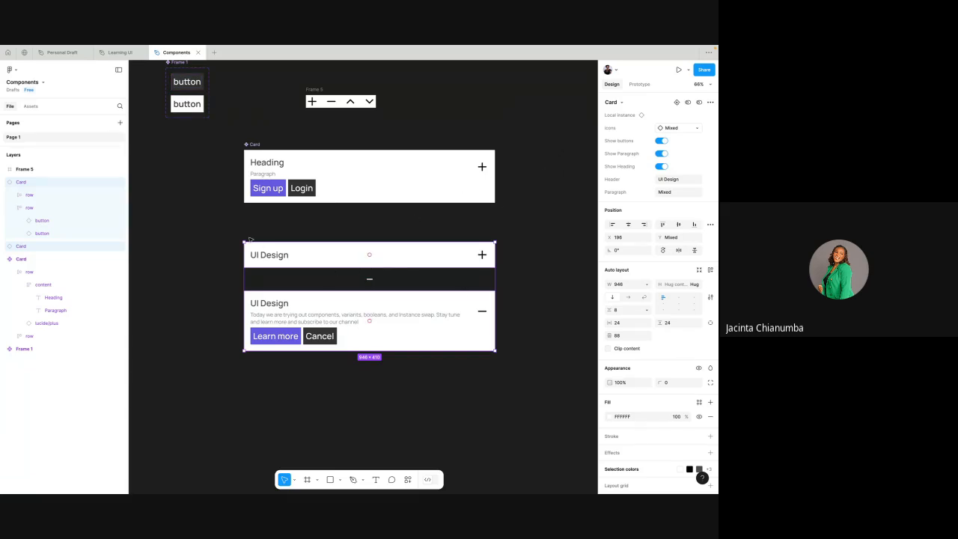
{"action": "right_click", "coordinate": [366, 278]}
{"action": "left_click", "coordinate": [220, 231]}
{"action": "left_click_drag", "start_coordinate": [218, 231], "coordinate": [530, 379]}
{"action": "left_click", "coordinate": [386, 224]}
{"action": "left_click_drag", "start_coordinate": [207, 224], "coordinate": [524, 392]}
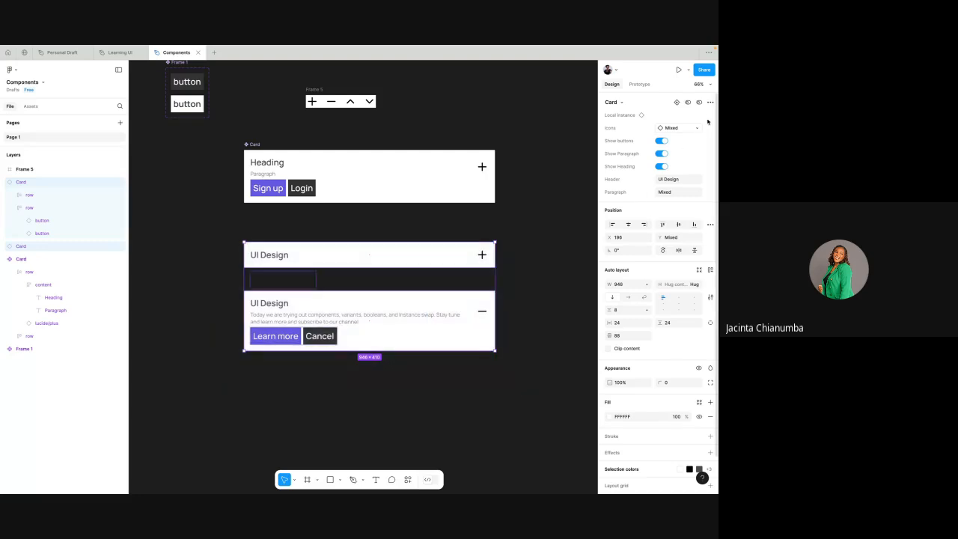
{"action": "left_click", "coordinate": [710, 103]}
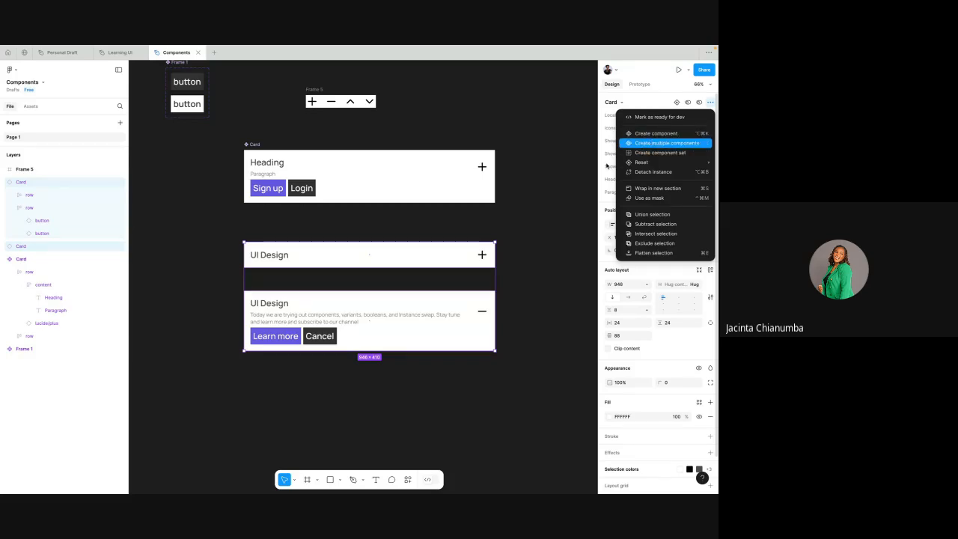
{"action": "key", "text": "Escape"}
- Select only the plus-icon Card instance and look through the commands available for it
{"action": "left_click", "coordinate": [442, 259]}
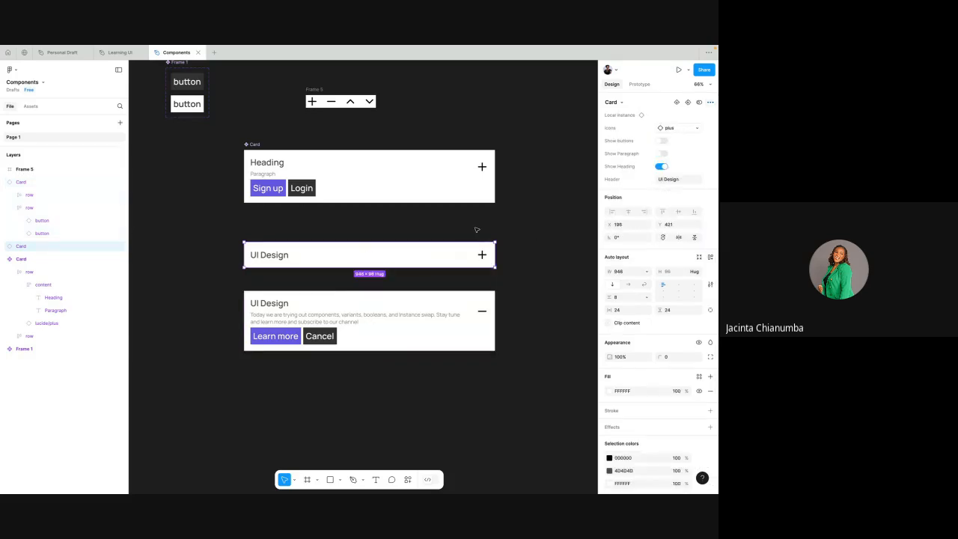
{"action": "right_click", "coordinate": [440, 253]}
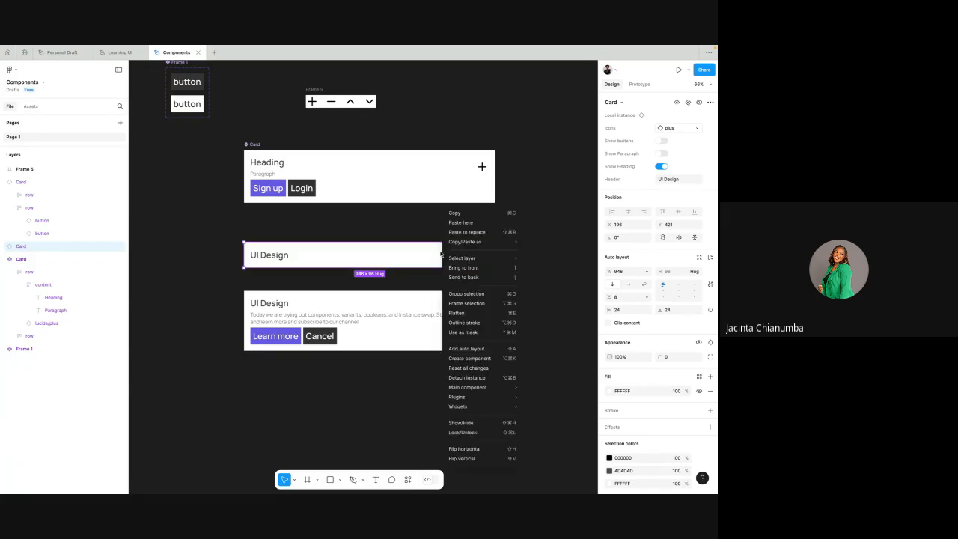
{"action": "left_click", "coordinate": [407, 225]}
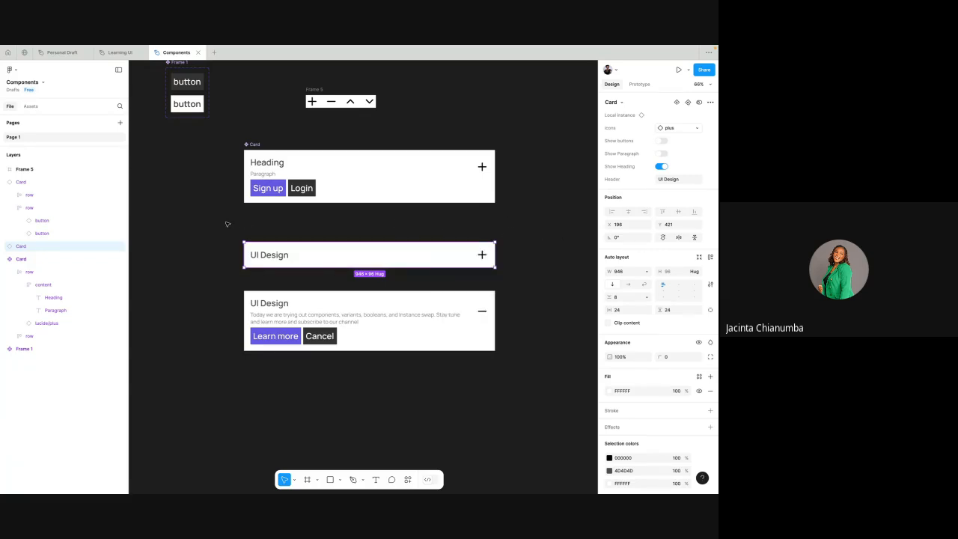
- Select both UI Design Card instances and turn each into its own component with Create multiple components
{"action": "left_click_drag", "start_coordinate": [225, 222], "coordinate": [505, 376]}
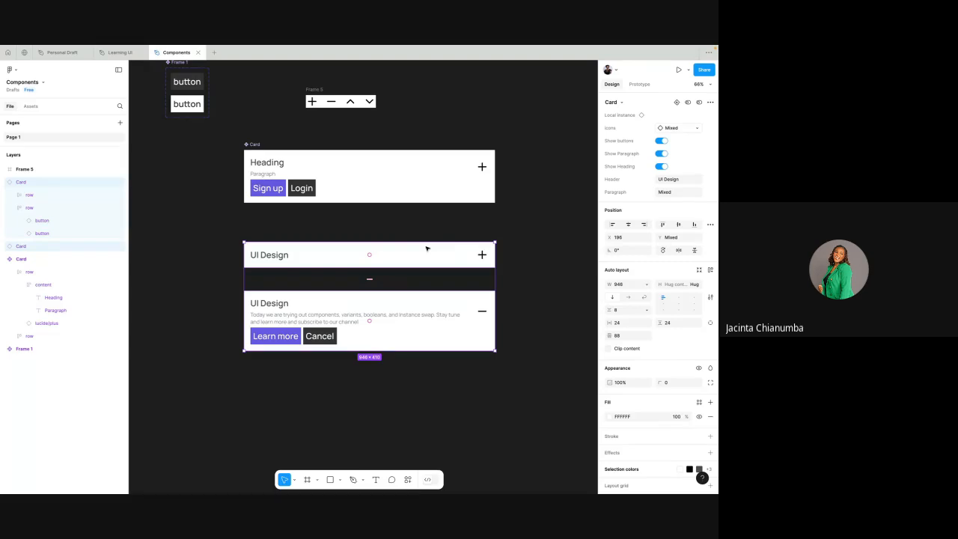
{"action": "left_click", "coordinate": [709, 103]}
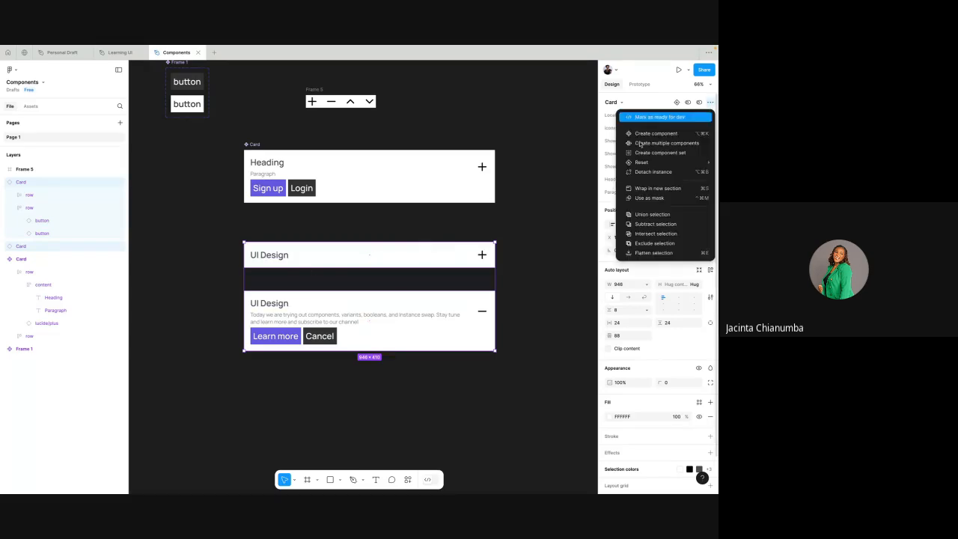
{"action": "left_click", "coordinate": [679, 144]}
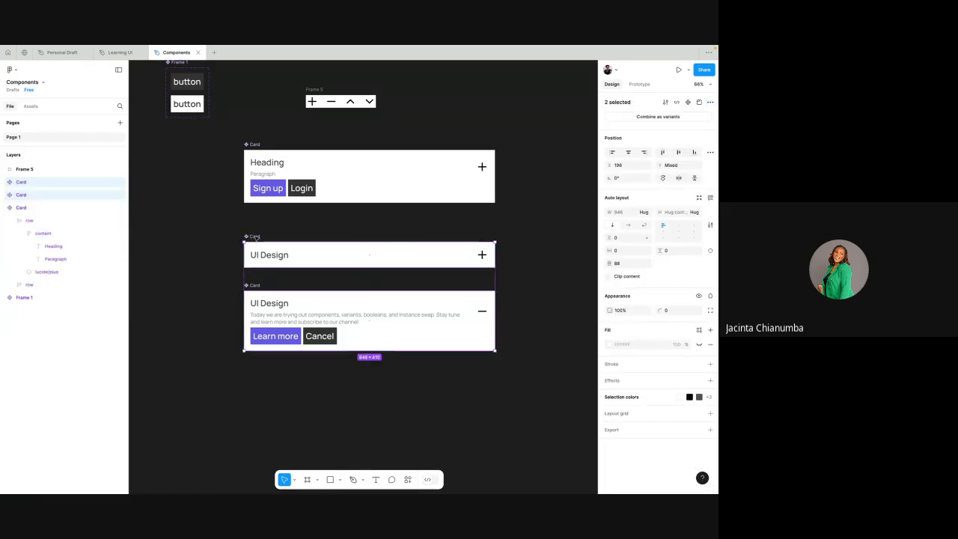
- Check the minus-icon Card component on its own and reselect both new UI Design Card components together
{"action": "left_click", "coordinate": [255, 237]}
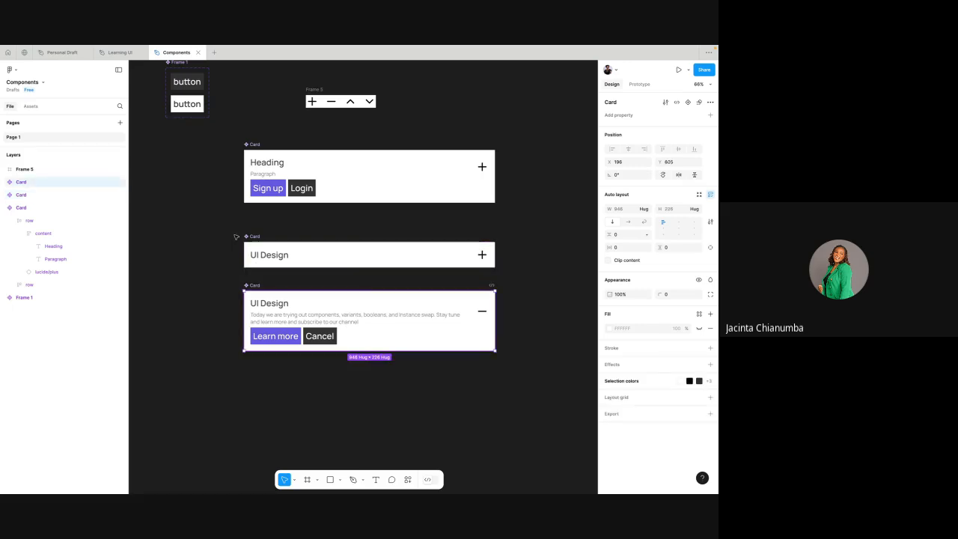
{"action": "left_click_drag", "start_coordinate": [231, 225], "coordinate": [506, 376]}
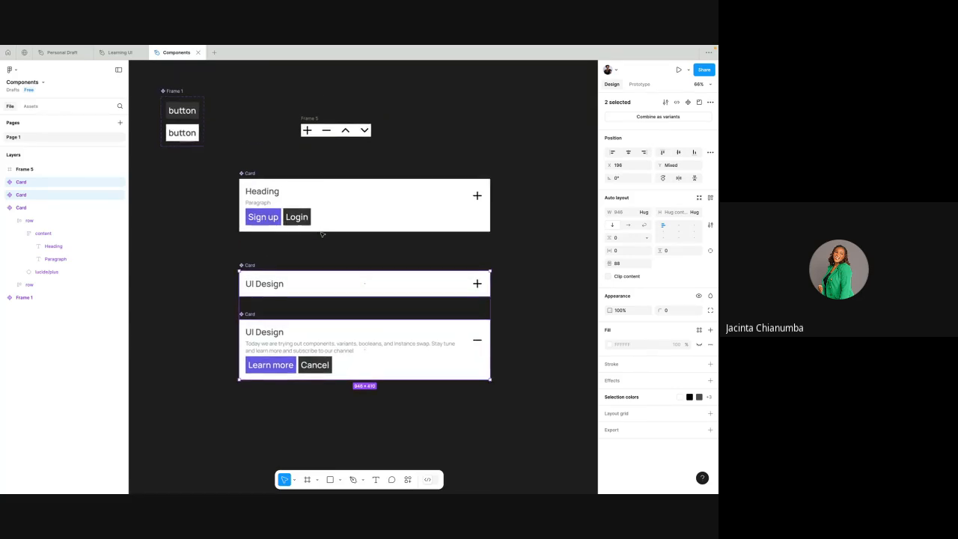
{"action": "scroll", "coordinate": [322, 233], "scroll_direction": "up", "scroll_amount": 1}
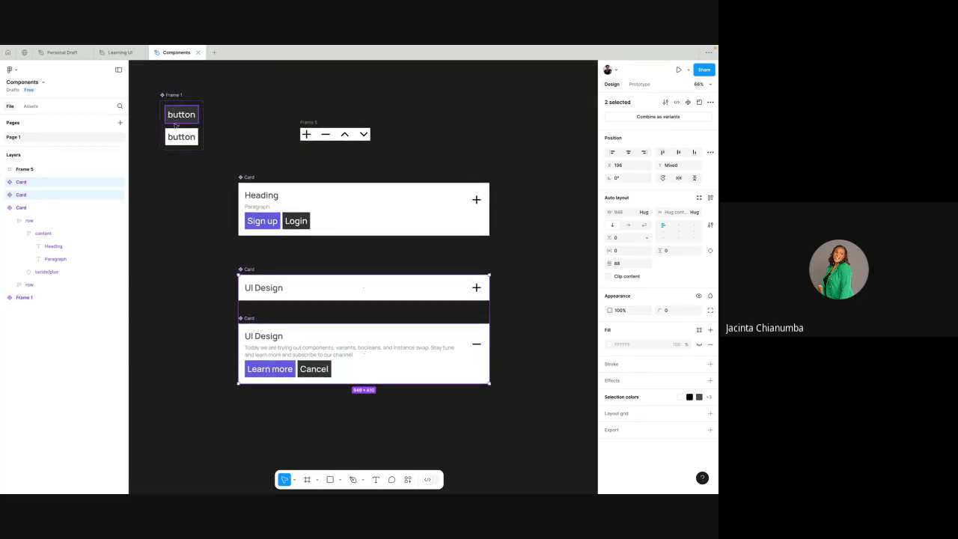
{"action": "scroll", "coordinate": [232, 245], "scroll_direction": "down", "scroll_amount": 2}
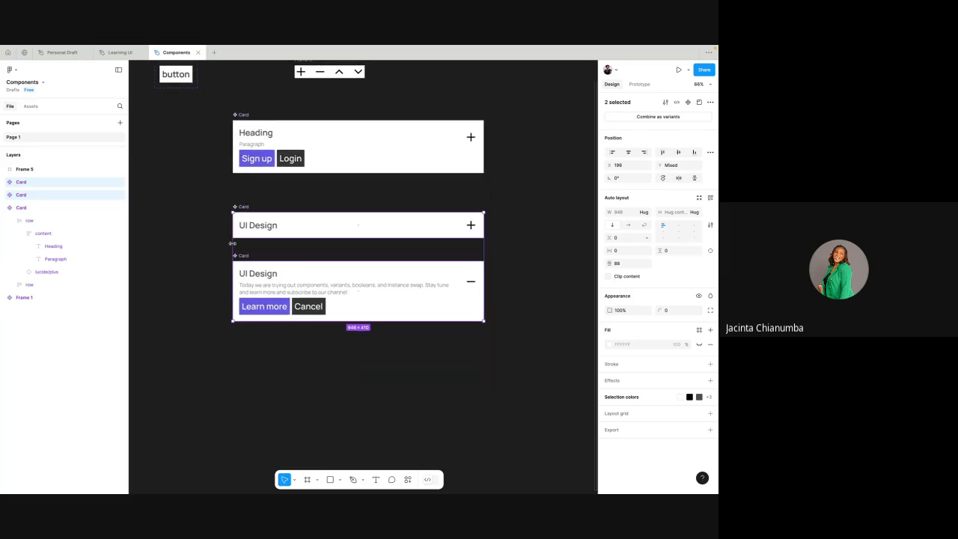
{"action": "scroll", "coordinate": [232, 243], "scroll_direction": "up", "scroll_amount": 1}
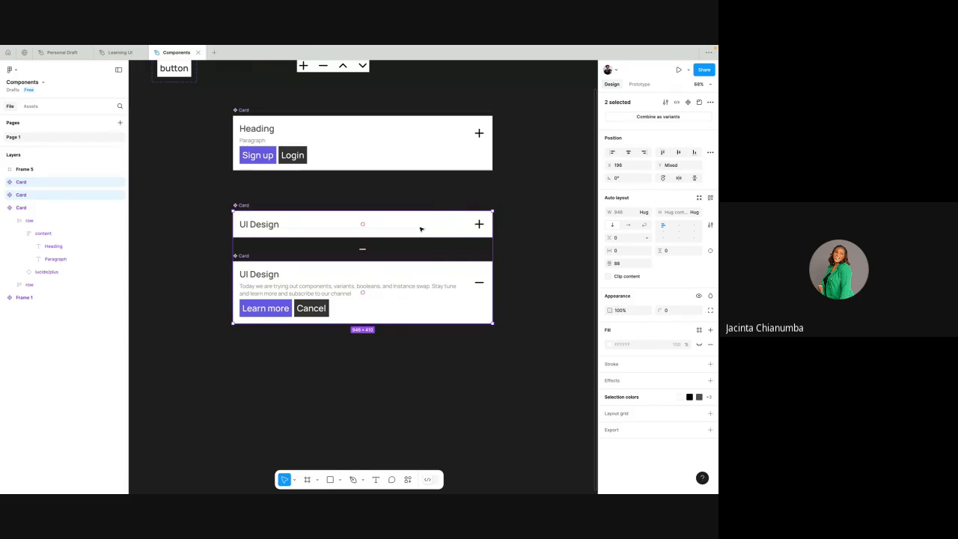
- Combine the plus-icon and minus-icon UI Design Card components as variants and inspect the plus-icon variant within the set
{"action": "left_click", "coordinate": [627, 116]}
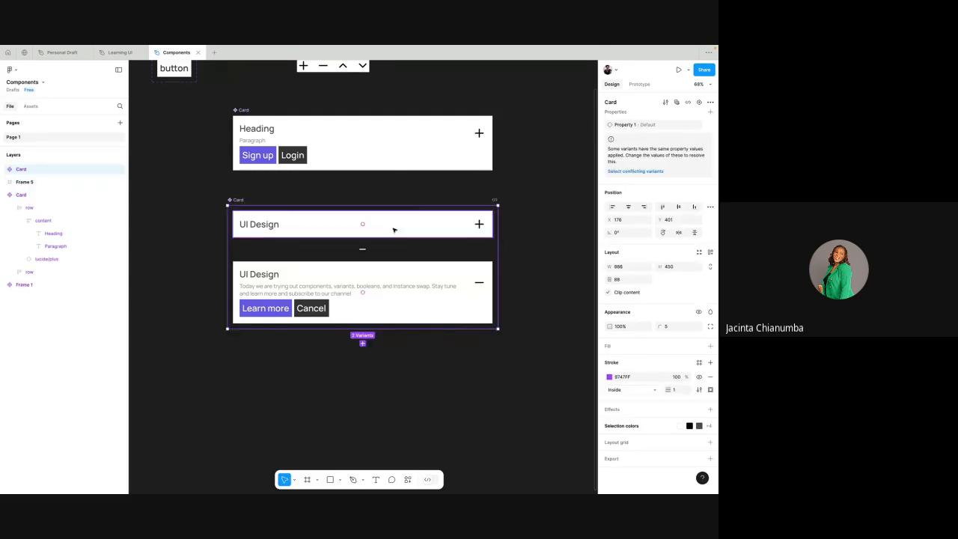
{"action": "scroll", "coordinate": [394, 229], "scroll_direction": "up", "scroll_amount": 3}
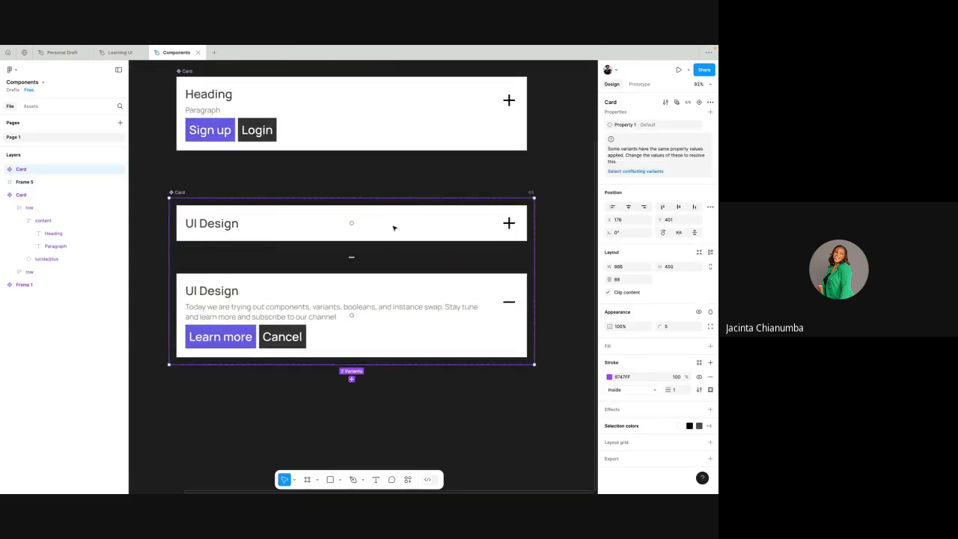
{"action": "left_click", "coordinate": [394, 222]}
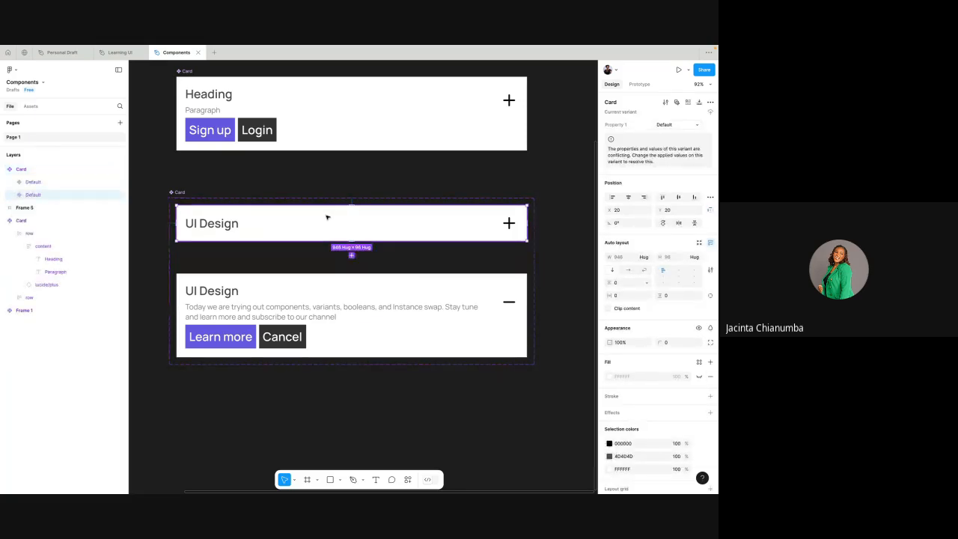
{"action": "left_click", "coordinate": [183, 192]}
{"action": "left_click", "coordinate": [284, 222]}
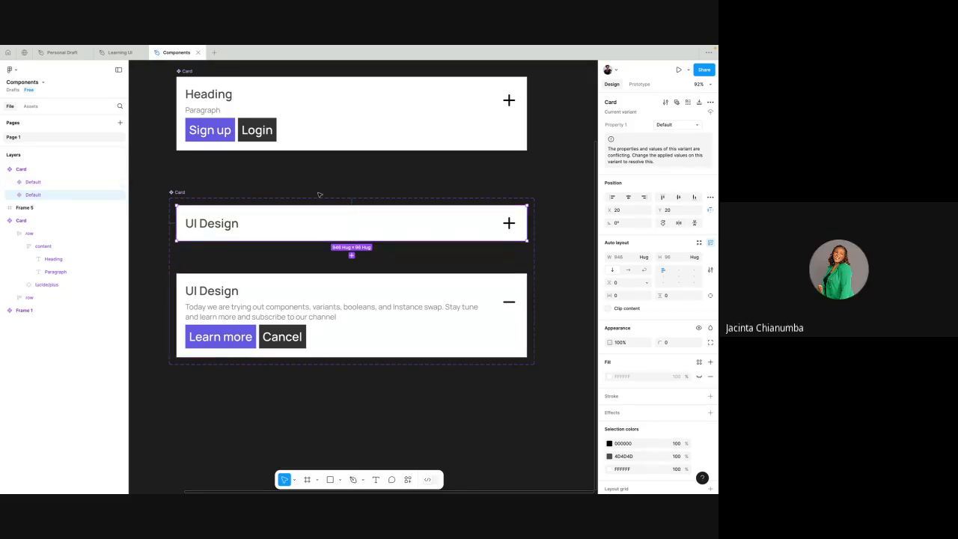
- Rename the Card component set's variant property to Expand
{"action": "left_click", "coordinate": [180, 192]}
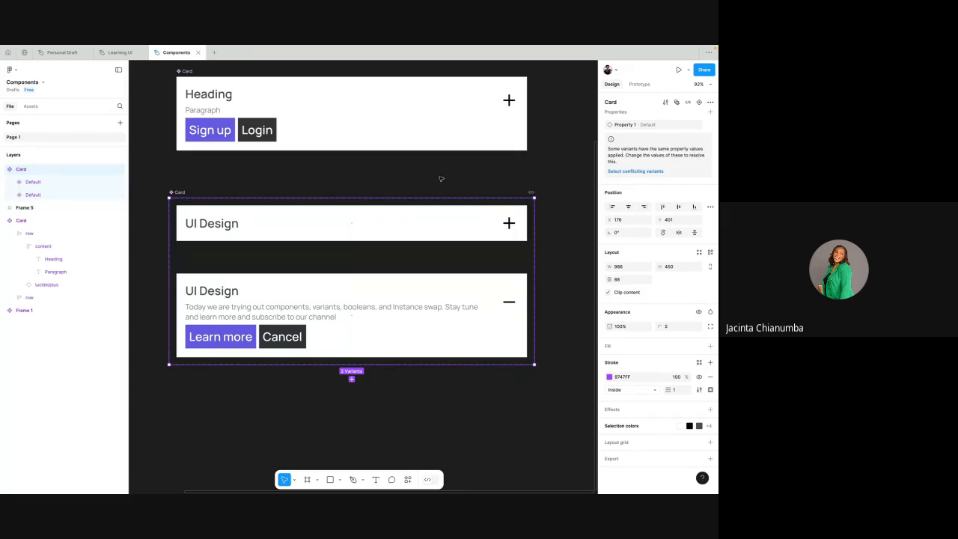
{"action": "double_click", "coordinate": [625, 125]}
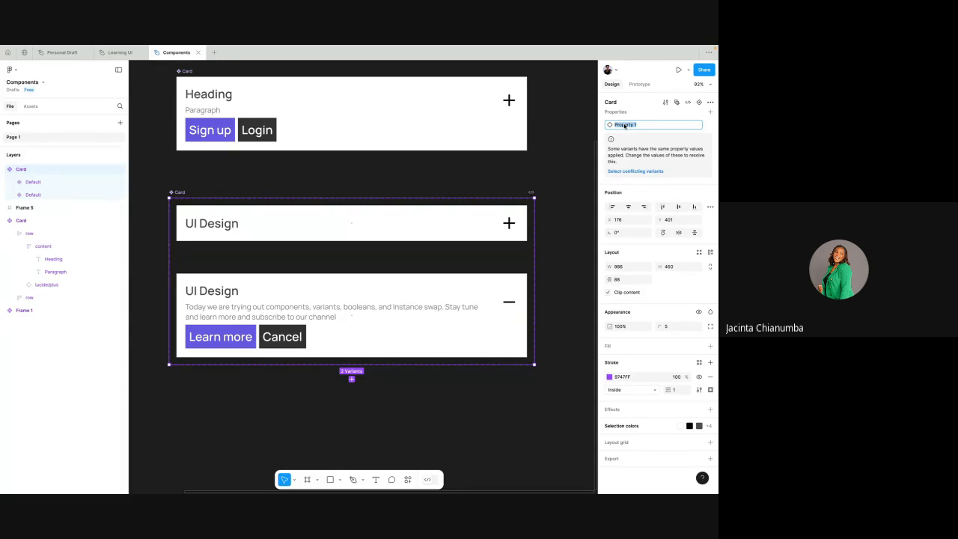
{"action": "type", "text": "Expand"}
{"action": "key", "text": "Return"}
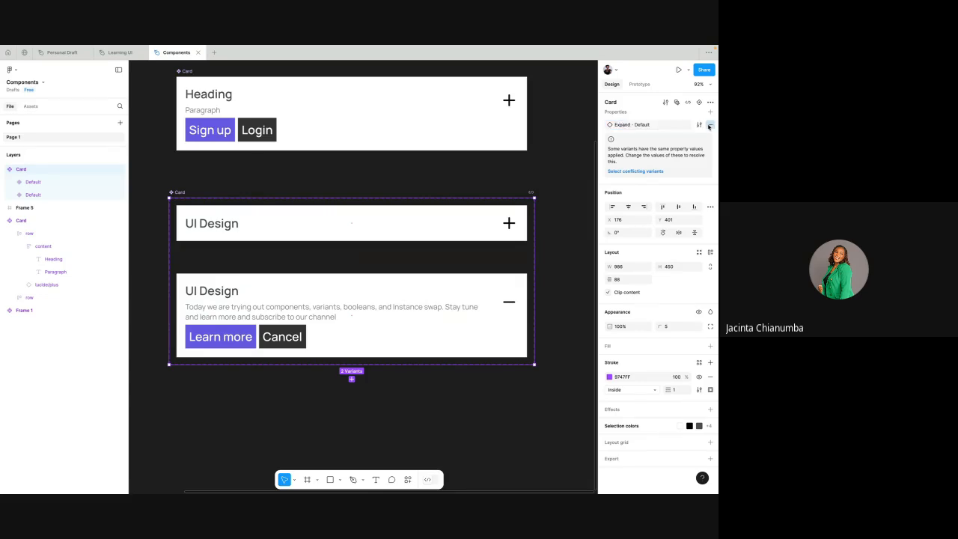
- Set the Expand value of the plus-icon variant to Fasle
{"action": "left_click", "coordinate": [431, 224]}
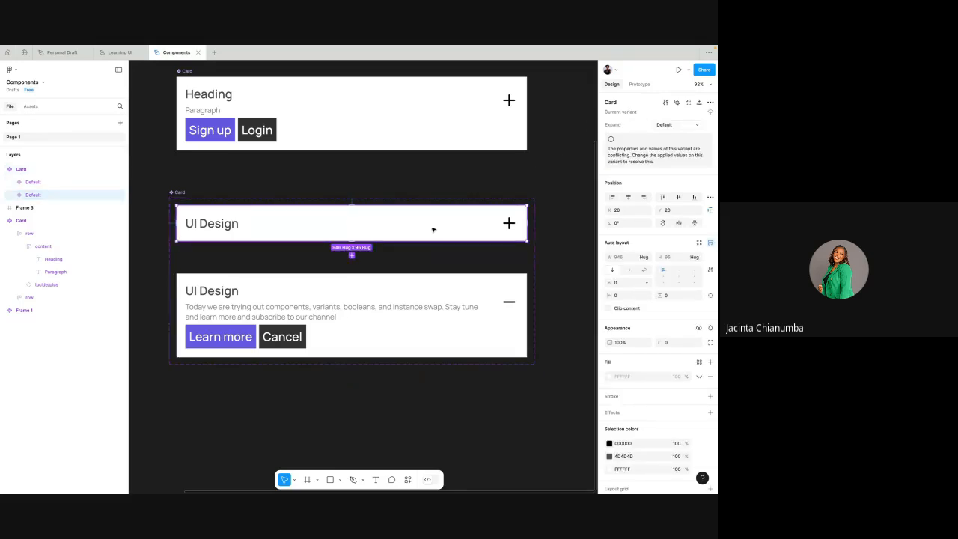
{"action": "left_click", "coordinate": [665, 126]}
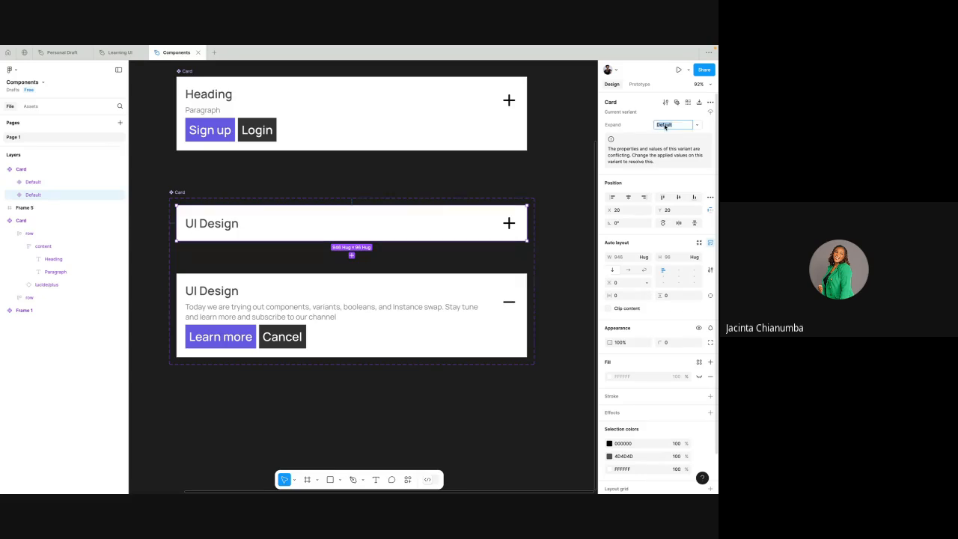
{"action": "type", "text": "Fasle"}
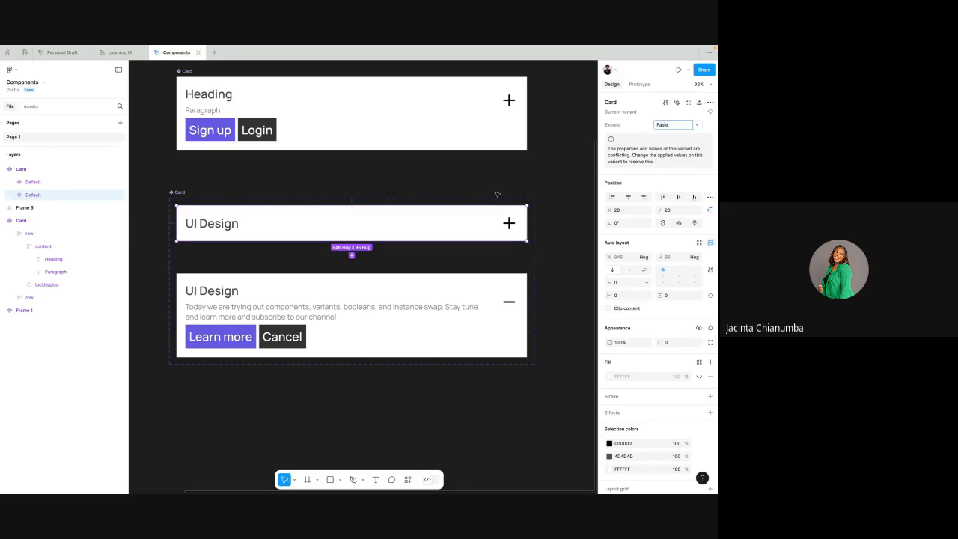
- Set the Expand value of the minus-icon variant to True
{"action": "left_click", "coordinate": [436, 291]}
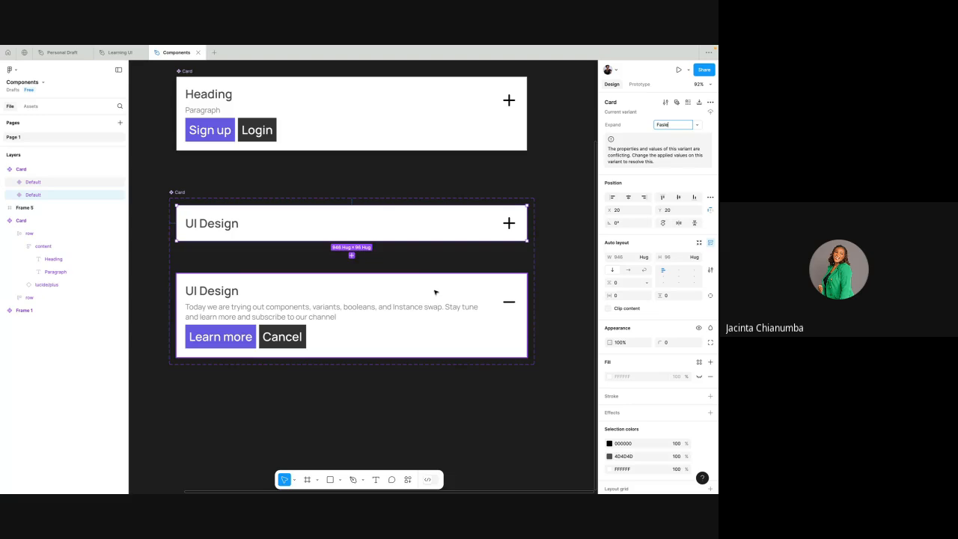
{"action": "left_click", "coordinate": [664, 125]}
{"action": "type", "text": "Tr"}
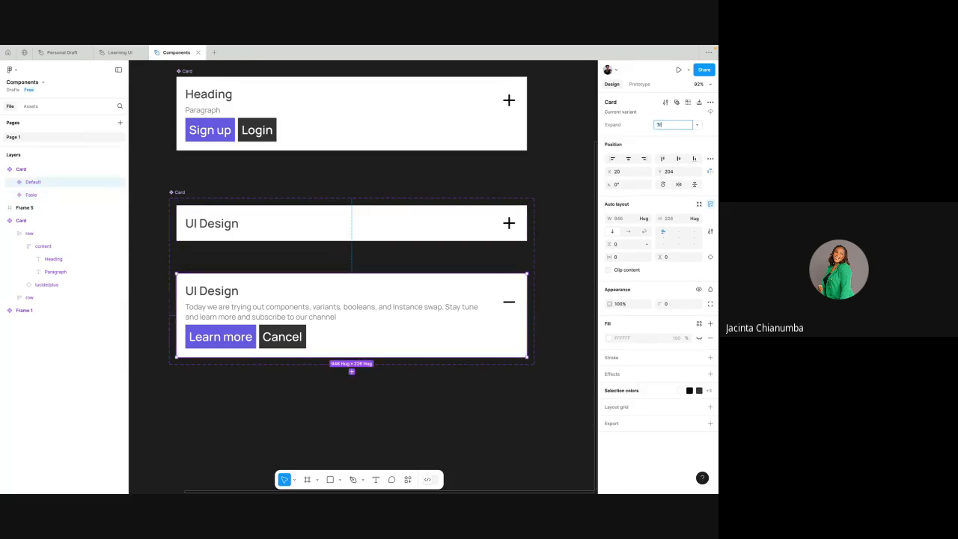
{"action": "type", "text": "ue"}
{"action": "key", "text": "Return"}
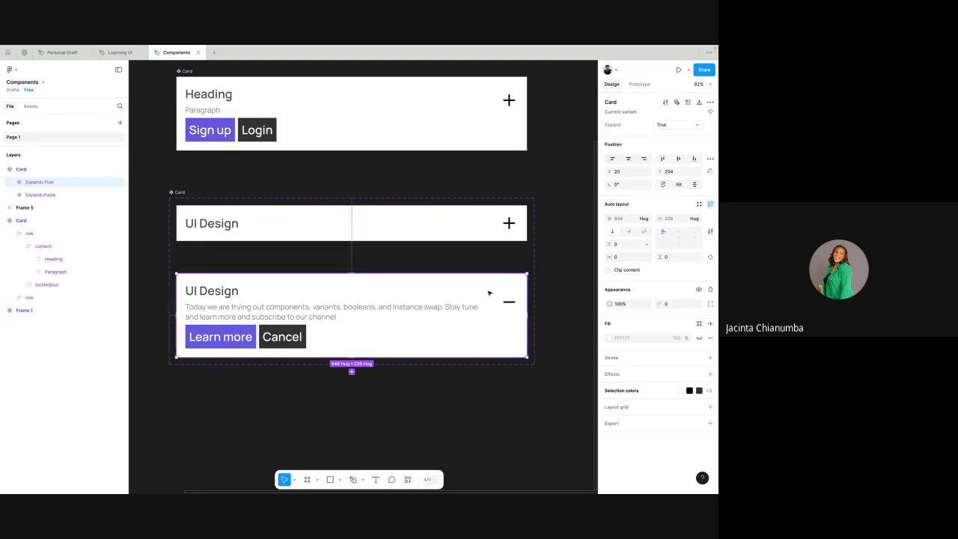
- Compare the Expand values of the plus-icon and minus-icon Card variants by selecting each in turn
{"action": "scroll", "coordinate": [489, 293], "scroll_direction": "down", "scroll_amount": 2, "text": "ctrl"}
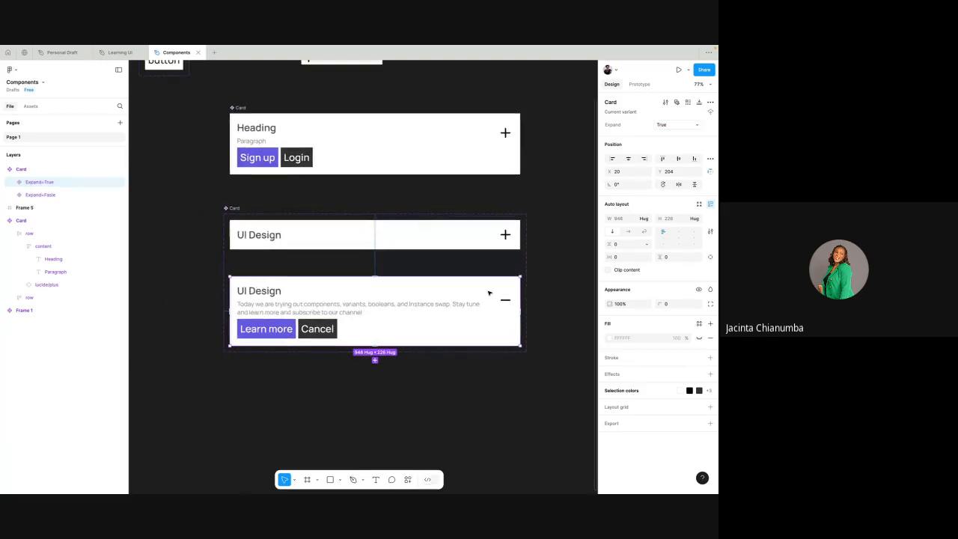
{"action": "left_click", "coordinate": [447, 236]}
{"action": "scroll", "coordinate": [448, 236], "scroll_direction": "down", "scroll_amount": 1}
{"action": "scroll", "coordinate": [447, 237], "scroll_direction": "right", "scroll_amount": 1}
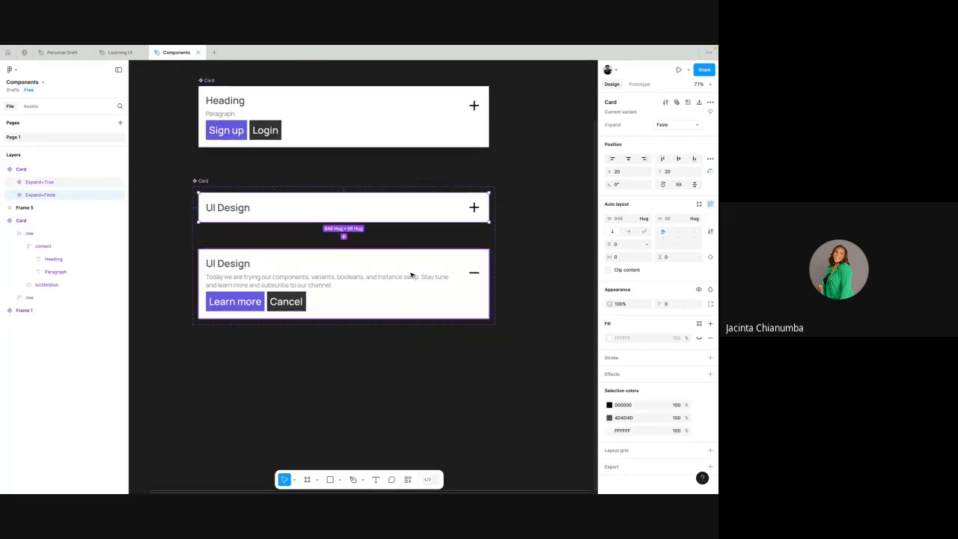
{"action": "left_click", "coordinate": [430, 284]}
{"action": "scroll", "coordinate": [412, 274], "scroll_direction": "down", "scroll_amount": 2}
{"action": "scroll", "coordinate": [413, 274], "scroll_direction": "right", "scroll_amount": 1}
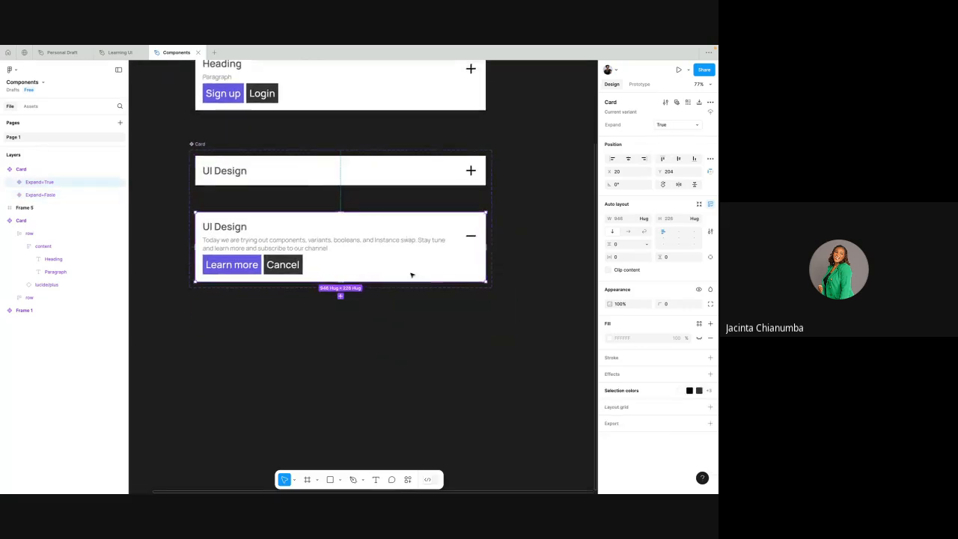
{"action": "left_click", "coordinate": [400, 156]}
- Place an instance of the minus-icon Card variant on the empty canvas below the component set
{"action": "left_click", "coordinate": [384, 236]}
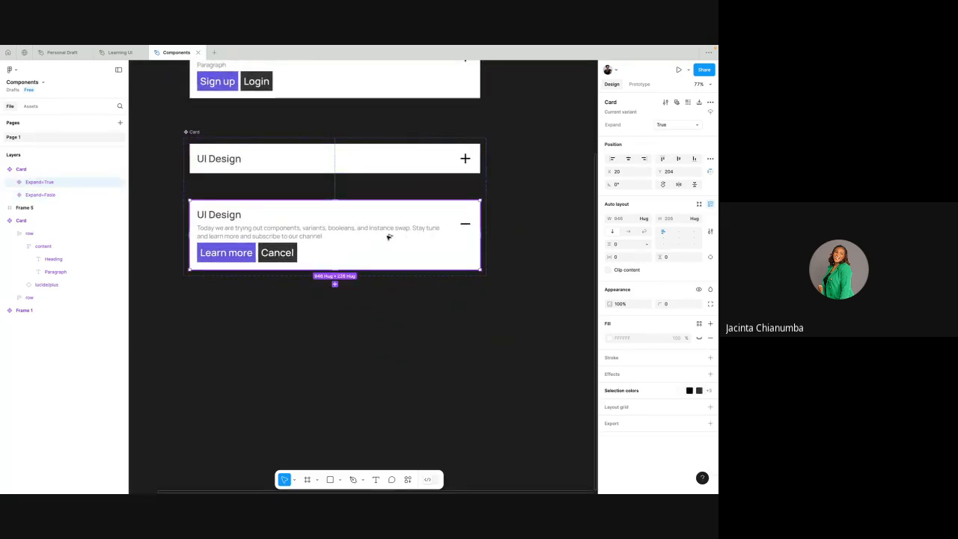
{"action": "left_click_drag", "start_coordinate": [387, 236], "coordinate": [381, 384], "text": "alt"}
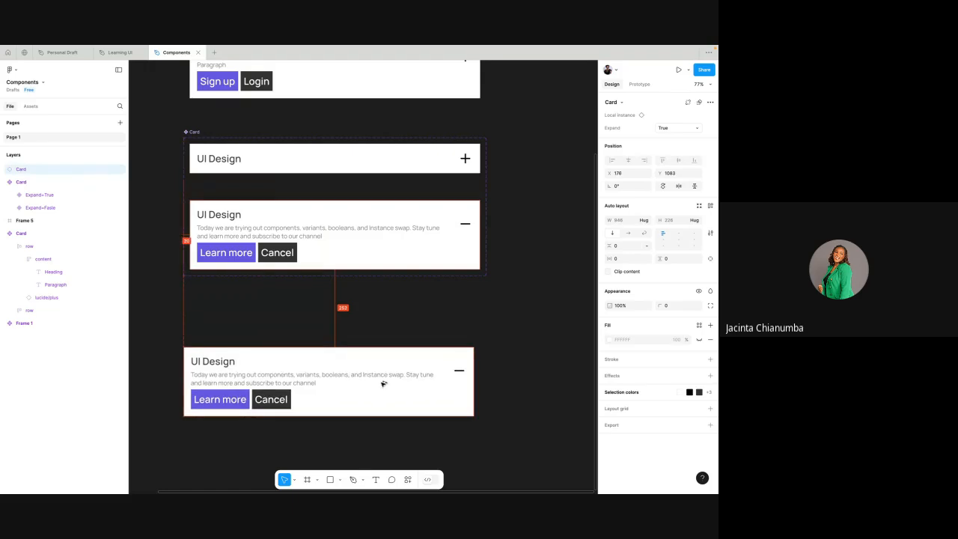
{"action": "scroll", "coordinate": [381, 385], "scroll_direction": "down", "scroll_amount": 2}
{"action": "left_click", "coordinate": [423, 261]}
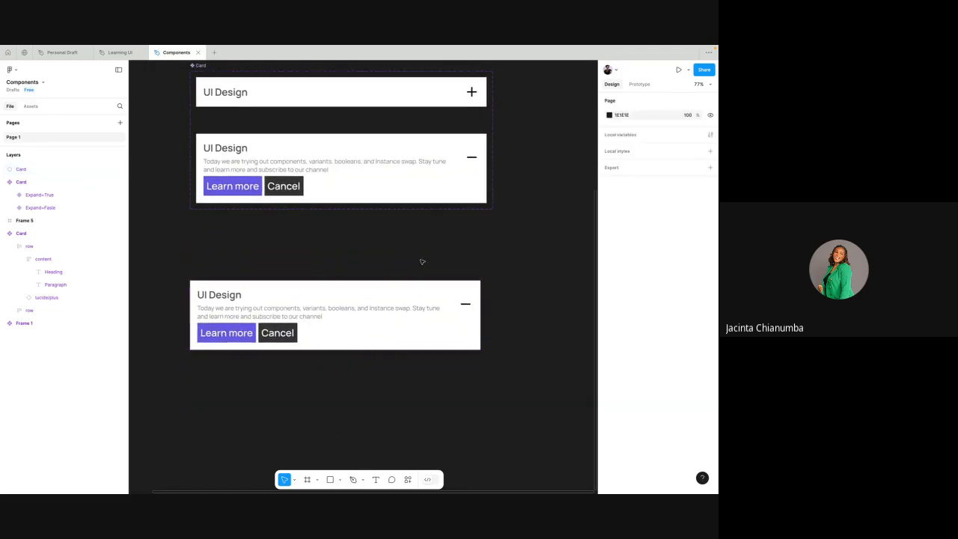
- Switch the new Card instance's Expand property to Fasle to test the collapsed variant
{"action": "left_click", "coordinate": [427, 315]}
{"action": "scroll", "coordinate": [496, 224], "scroll_direction": "up", "scroll_amount": 3}
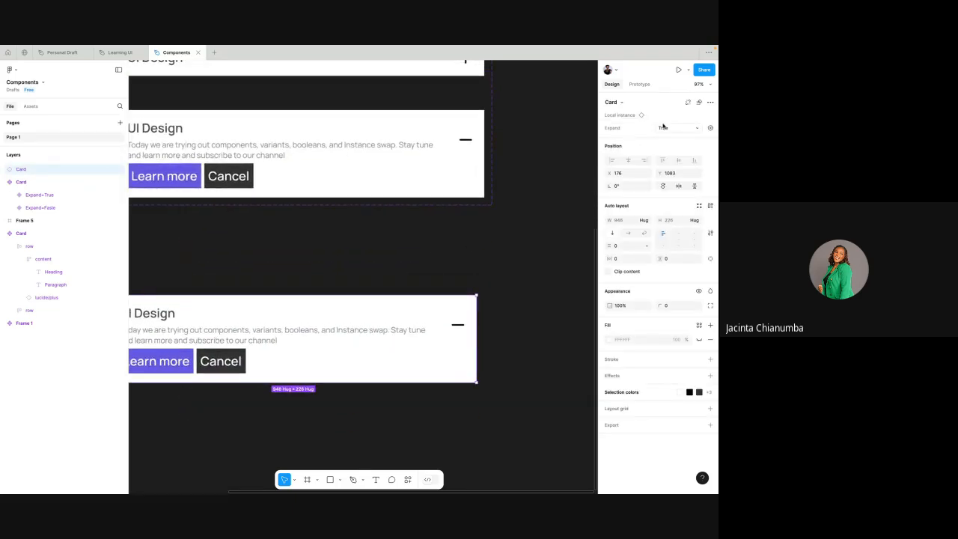
{"action": "left_click", "coordinate": [663, 128]}
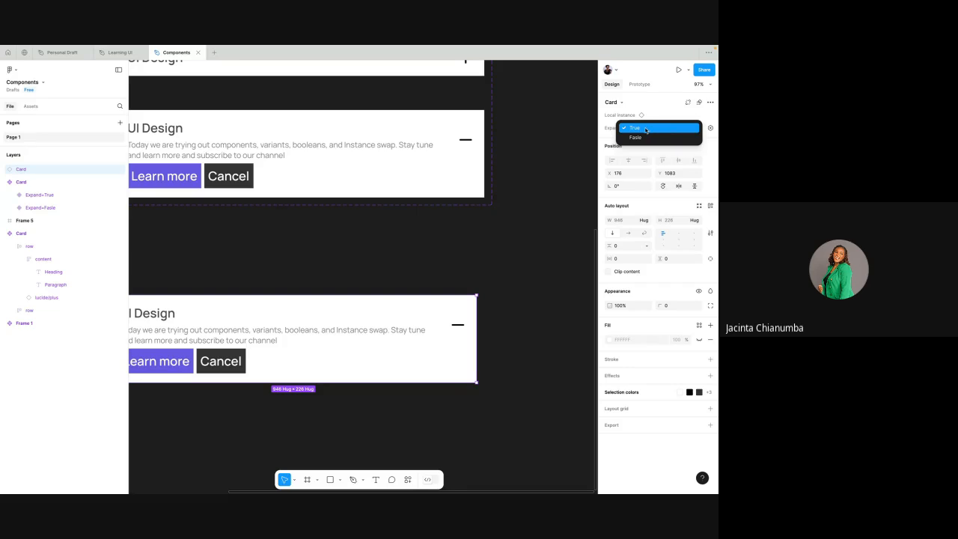
{"action": "left_click", "coordinate": [646, 130]}
{"action": "left_click", "coordinate": [661, 128]}
{"action": "left_click", "coordinate": [635, 138]}
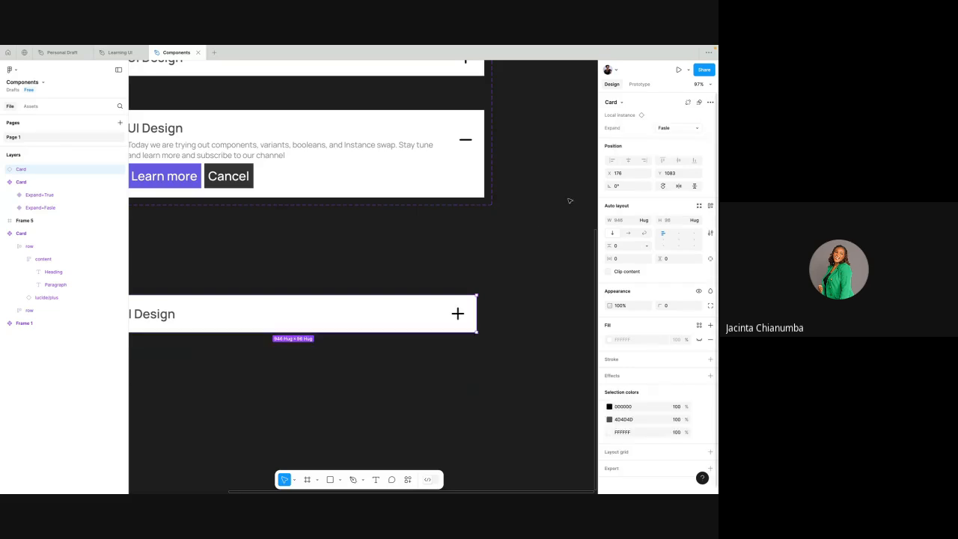
{"action": "scroll", "coordinate": [542, 229], "scroll_direction": "left", "scroll_amount": 1}
{"action": "scroll", "coordinate": [542, 229], "scroll_direction": "down", "scroll_amount": 2}
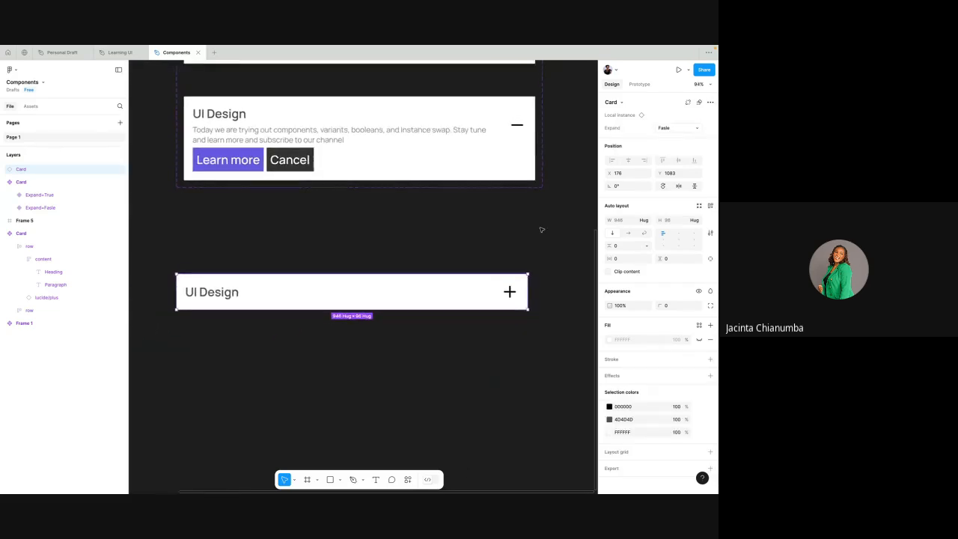
- Switch the Card instance's Expand property back to True and deselect the instance
{"action": "left_click", "coordinate": [675, 128]}
{"action": "left_click", "coordinate": [646, 119]}
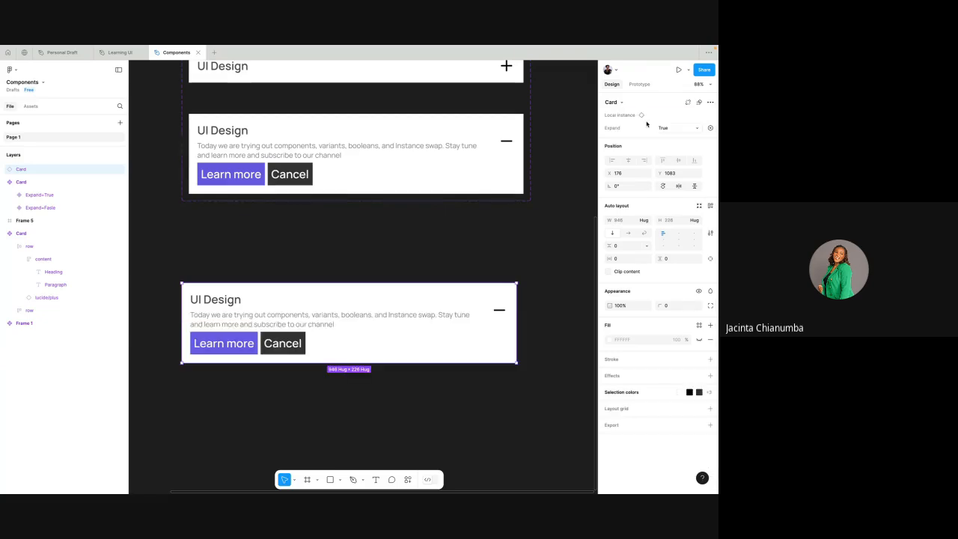
{"action": "left_click", "coordinate": [529, 242]}
{"action": "scroll", "coordinate": [529, 241], "scroll_direction": "up", "scroll_amount": 1}
{"action": "scroll", "coordinate": [529, 241], "scroll_direction": "right", "scroll_amount": 1}
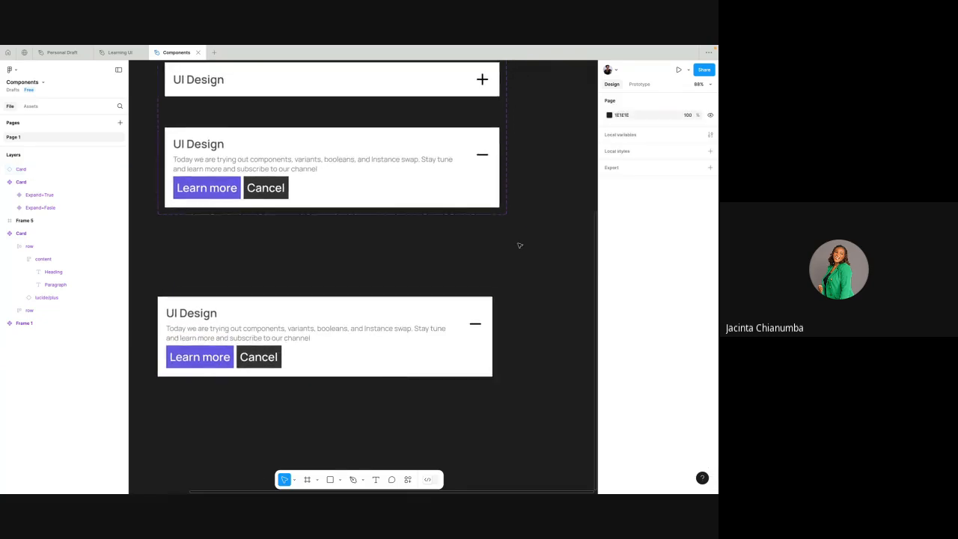
{"action": "left_click", "coordinate": [430, 342]}
{"action": "left_click", "coordinate": [451, 255]}
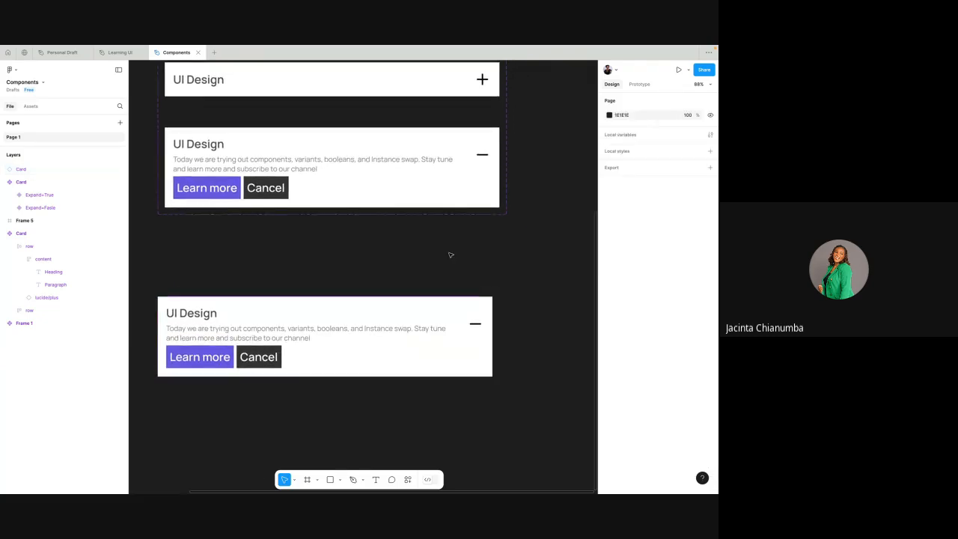
- Toggle the Card instance's Expand property to Fasle and back to True once more, leaving the instance deselected
{"action": "left_click", "coordinate": [433, 320]}
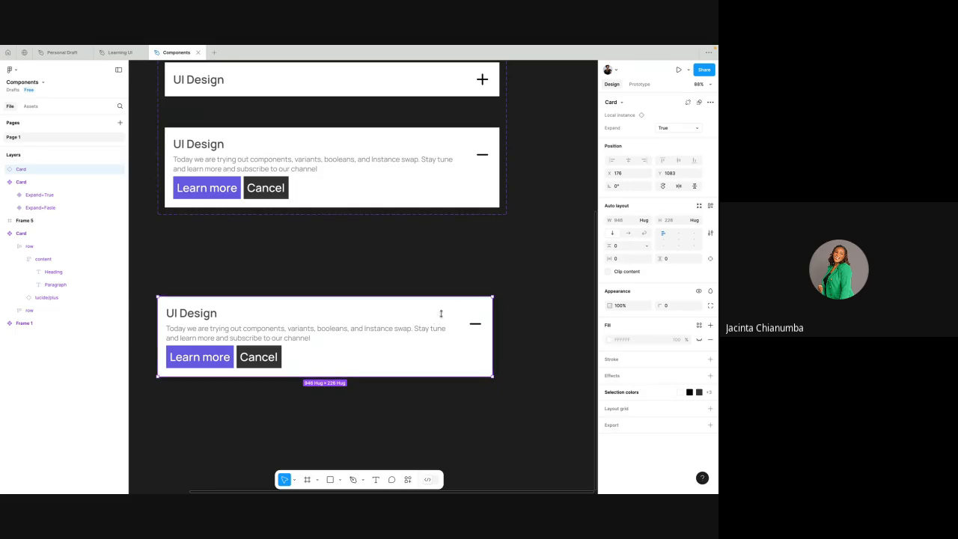
{"action": "left_click", "coordinate": [664, 128]}
{"action": "left_click", "coordinate": [643, 137]}
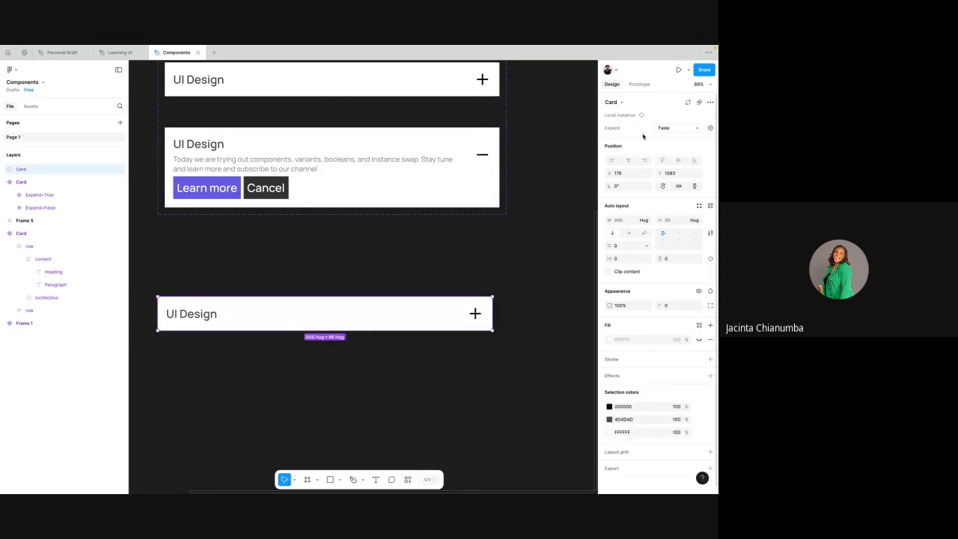
{"action": "left_click", "coordinate": [468, 278]}
{"action": "left_click", "coordinate": [449, 308]}
{"action": "left_click", "coordinate": [664, 128]}
{"action": "left_click", "coordinate": [650, 119]}
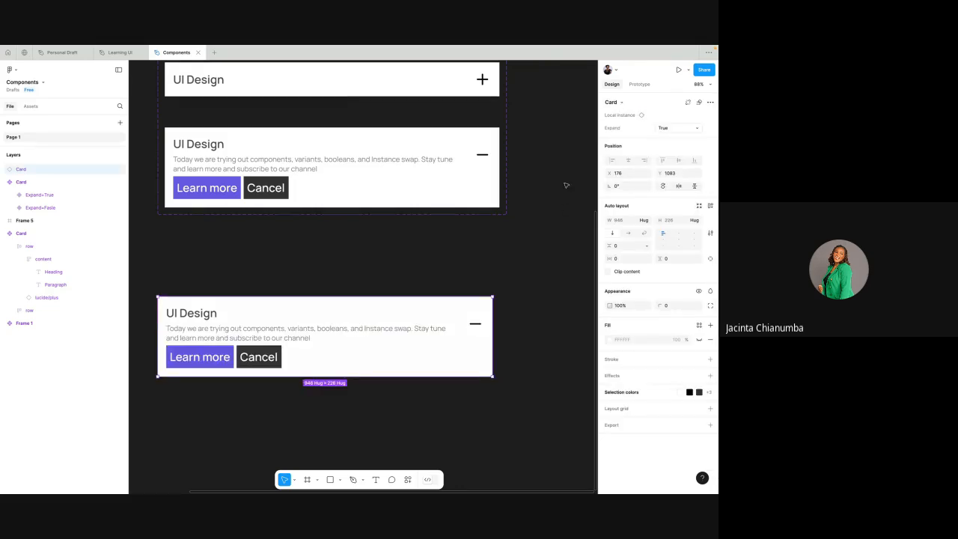
{"action": "left_click", "coordinate": [497, 266]}
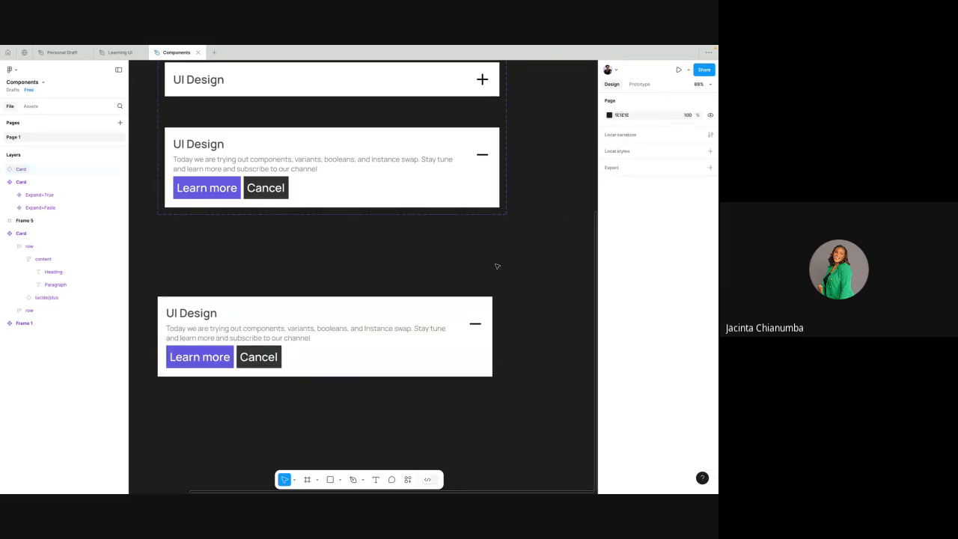
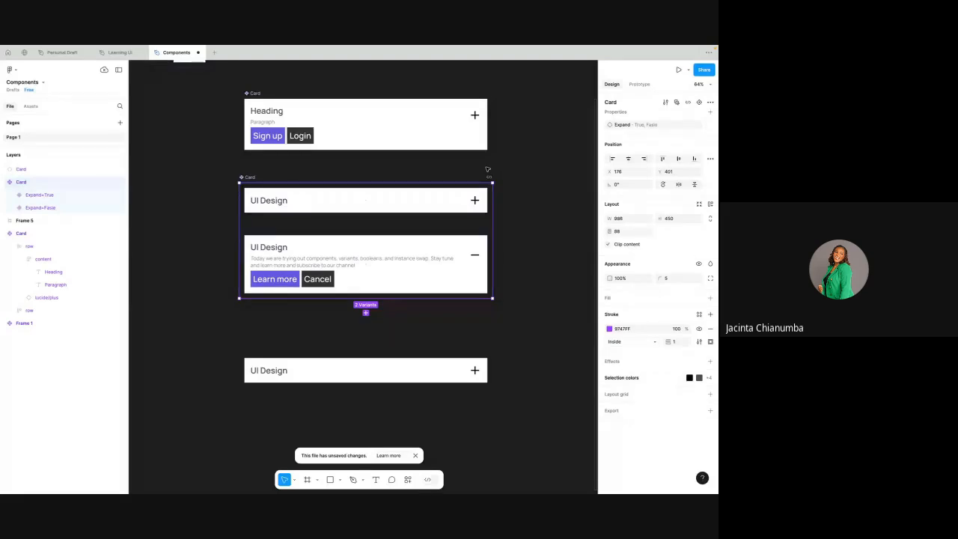
- Expose the nested Card instance's properties on the Card component set that holds the two Expand variants
{"action": "left_click", "coordinate": [457, 370]}
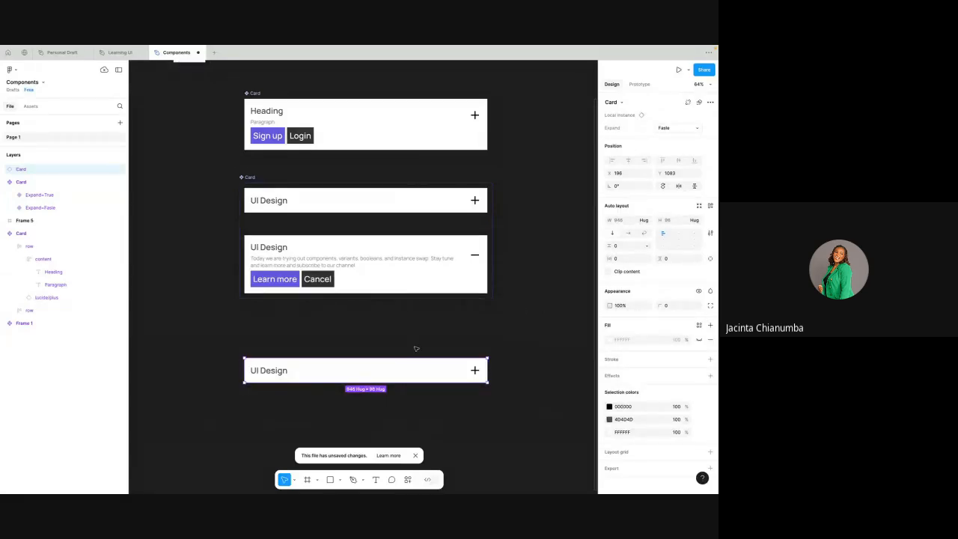
{"action": "scroll", "coordinate": [417, 348], "scroll_direction": "up", "scroll_amount": 2}
{"action": "scroll", "coordinate": [417, 348], "scroll_direction": "right", "scroll_amount": 2}
{"action": "scroll", "coordinate": [417, 348], "scroll_direction": "up", "scroll_amount": 1}
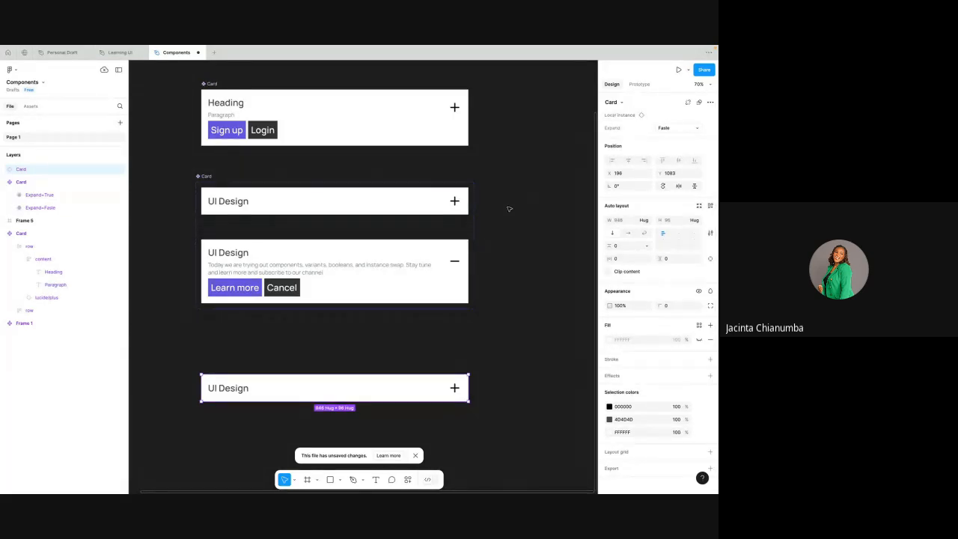
{"action": "left_click", "coordinate": [232, 181]}
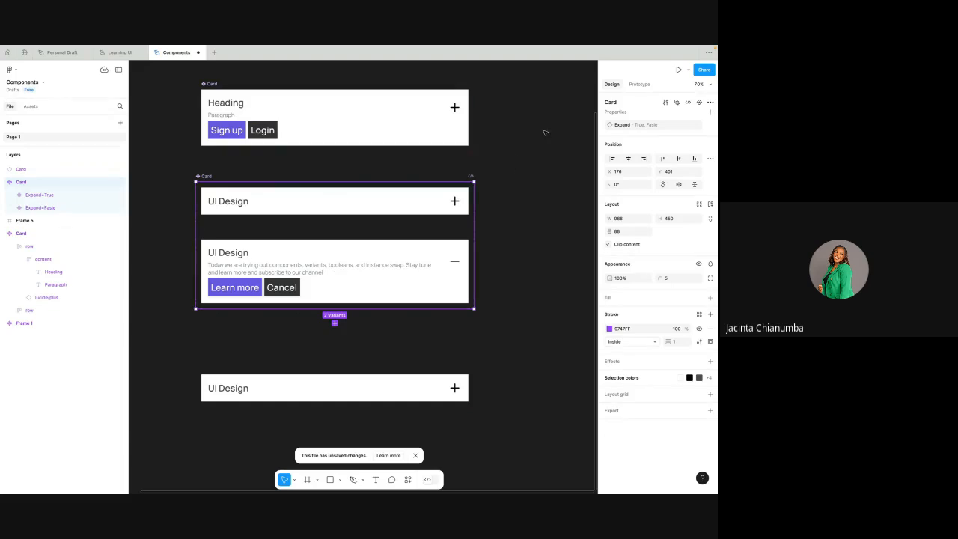
{"action": "left_click", "coordinate": [710, 111]}
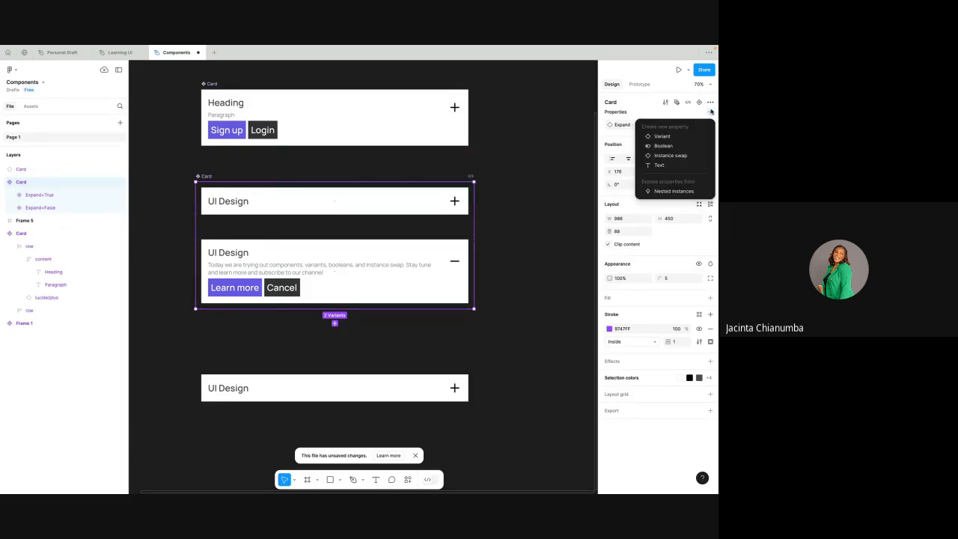
{"action": "left_click", "coordinate": [672, 192]}
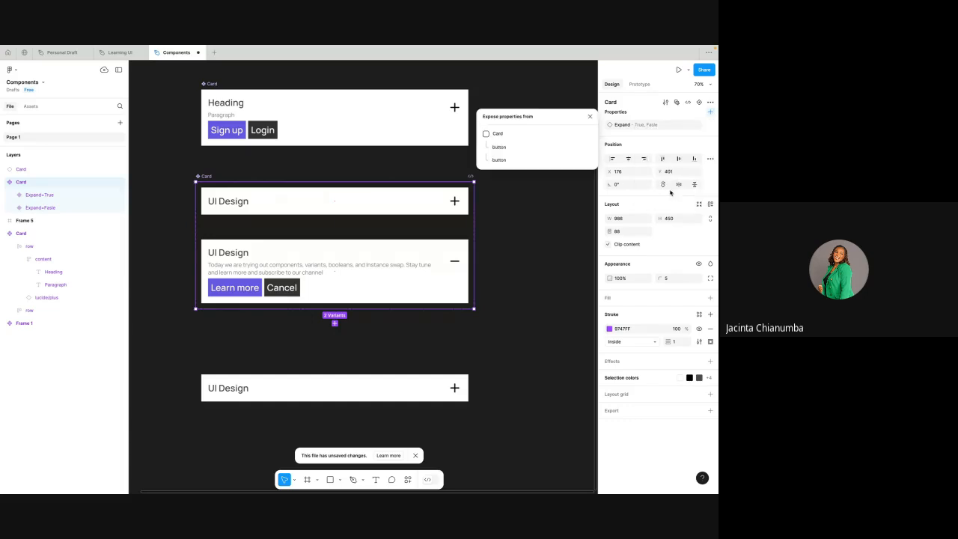
{"action": "left_click", "coordinate": [486, 134]}
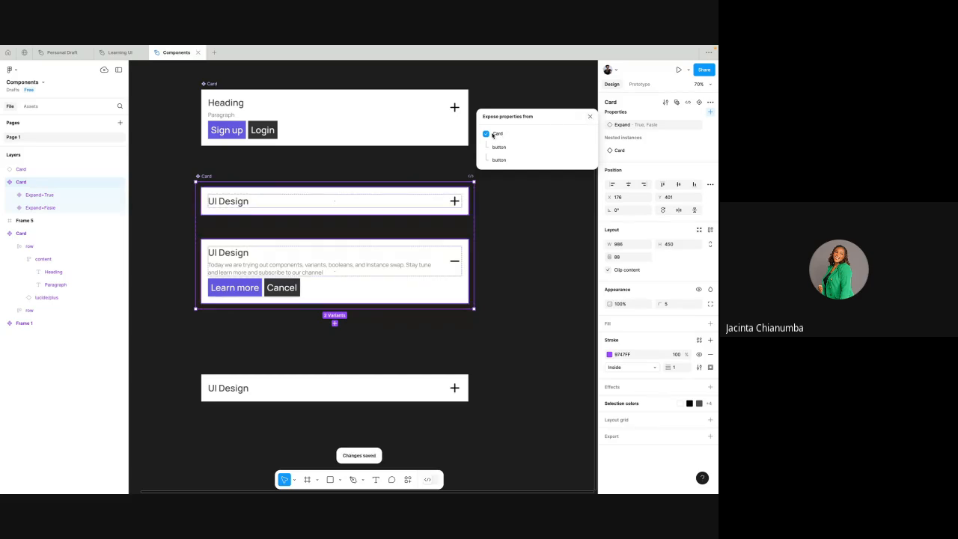
{"action": "left_click", "coordinate": [590, 116]}
- Show the buttons and the paragraph on the collapsed UI Design card instance below the component set
{"action": "scroll", "coordinate": [528, 231], "scroll_direction": "down", "scroll_amount": 2}
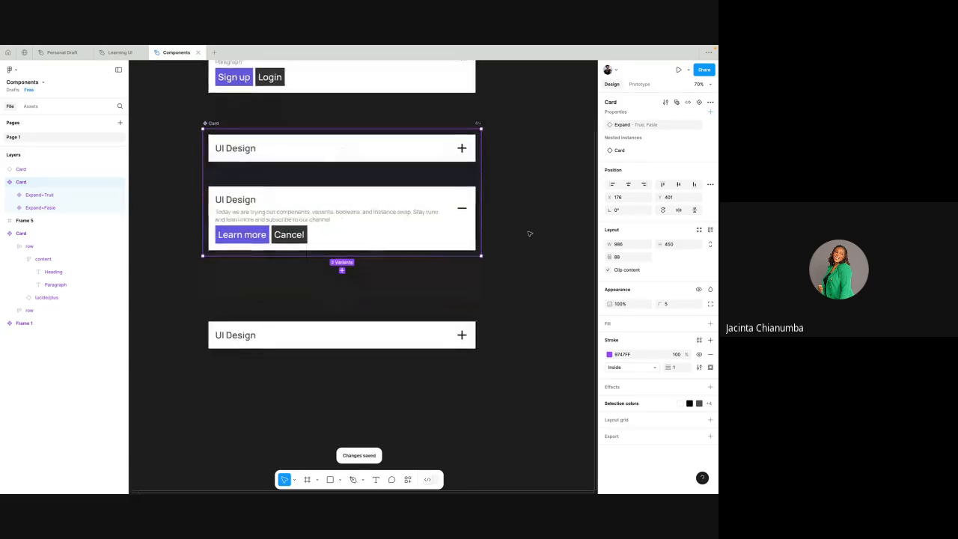
{"action": "left_click", "coordinate": [401, 332]}
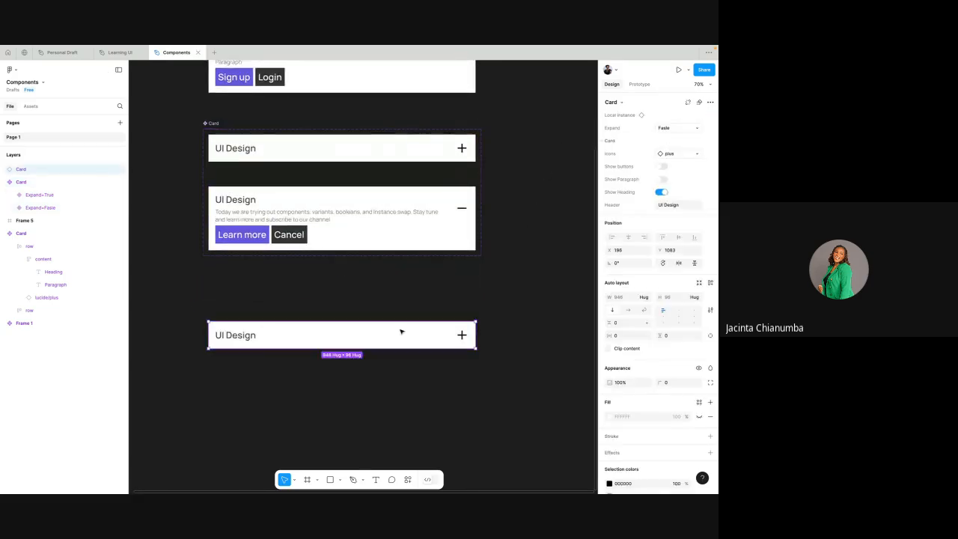
{"action": "left_click", "coordinate": [661, 166]}
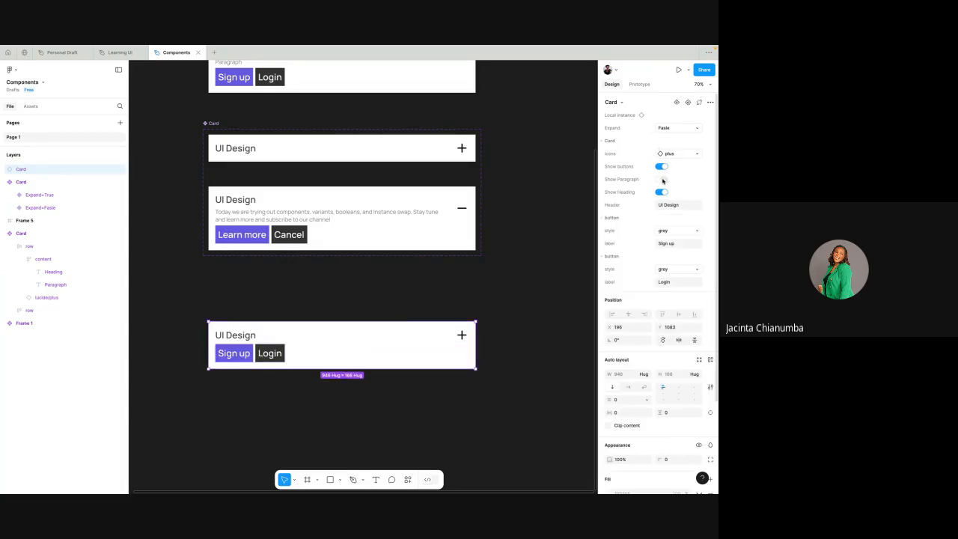
{"action": "left_click", "coordinate": [661, 179]}
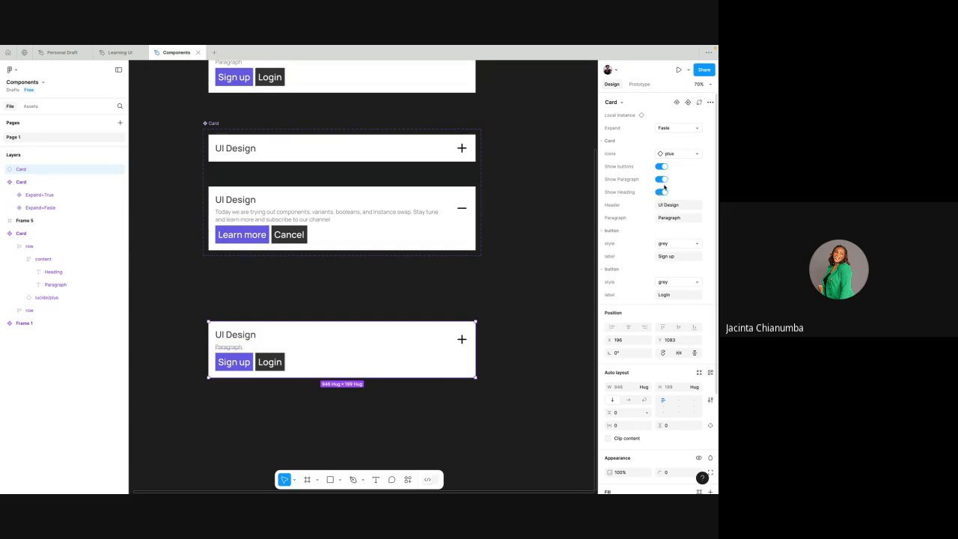
{"action": "left_click", "coordinate": [488, 285]}
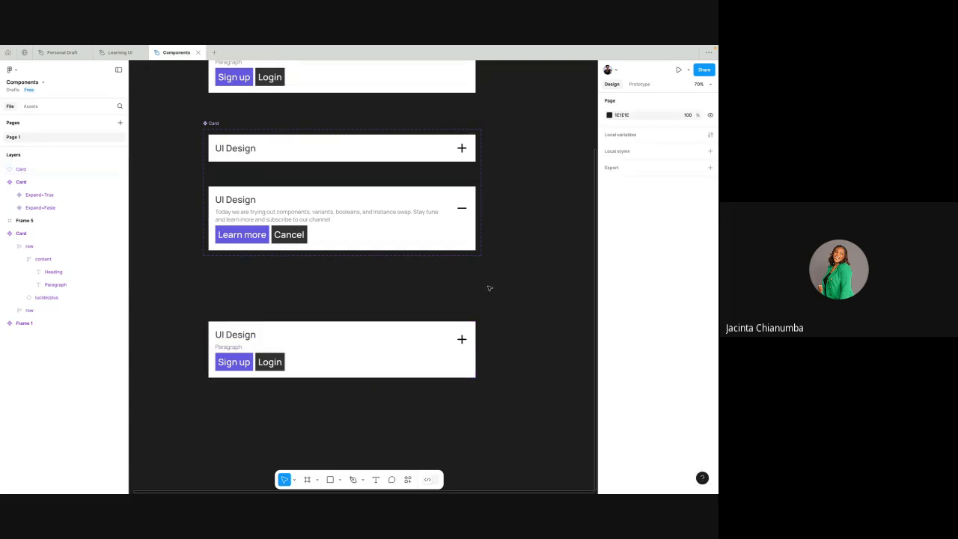
- Place a copy of the expanded card variant below the component set and delete the previous card instance there
{"action": "left_click", "coordinate": [430, 337]}
{"action": "left_click", "coordinate": [397, 230]}
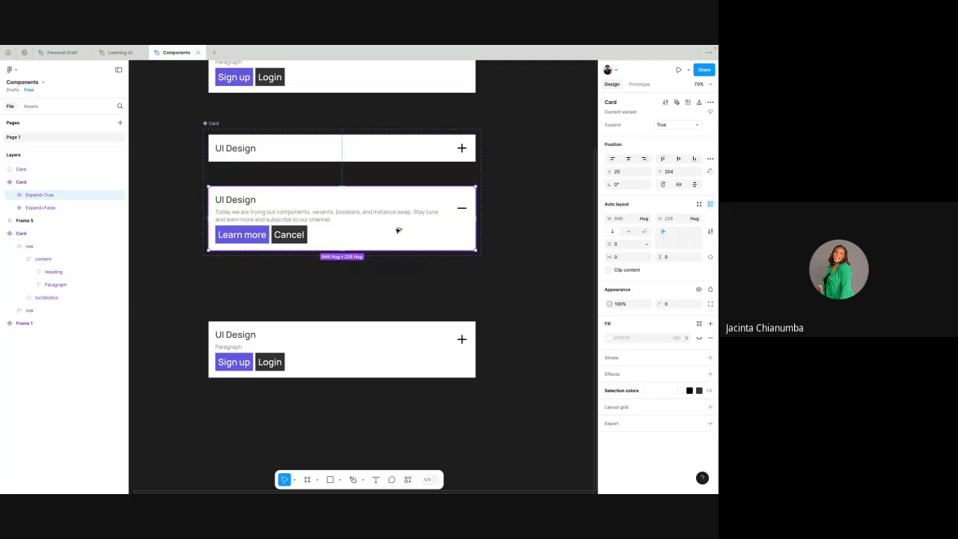
{"action": "left_click_drag", "start_coordinate": [398, 228], "coordinate": [464, 316]}
{"action": "left_click", "coordinate": [400, 359]}
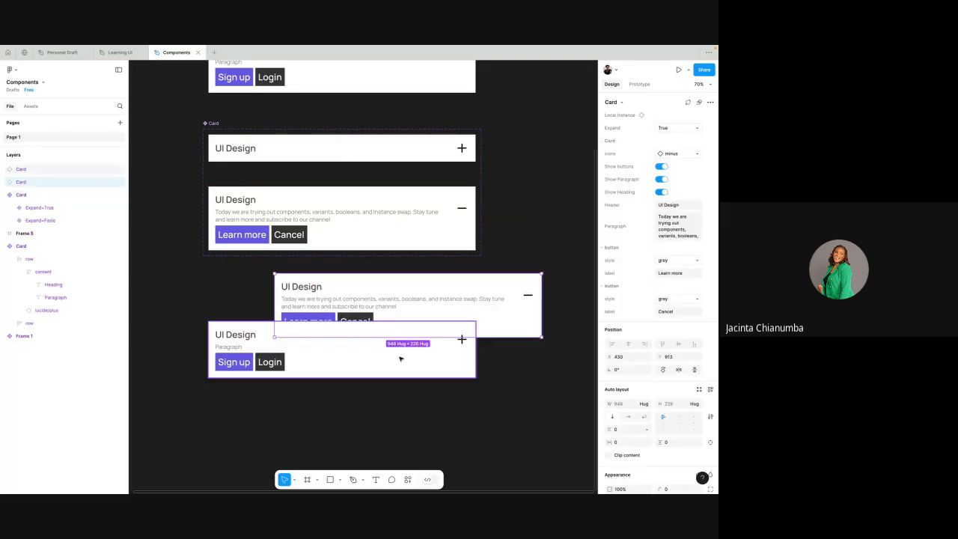
{"action": "key", "text": "Delete"}
{"action": "left_click", "coordinate": [421, 309]}
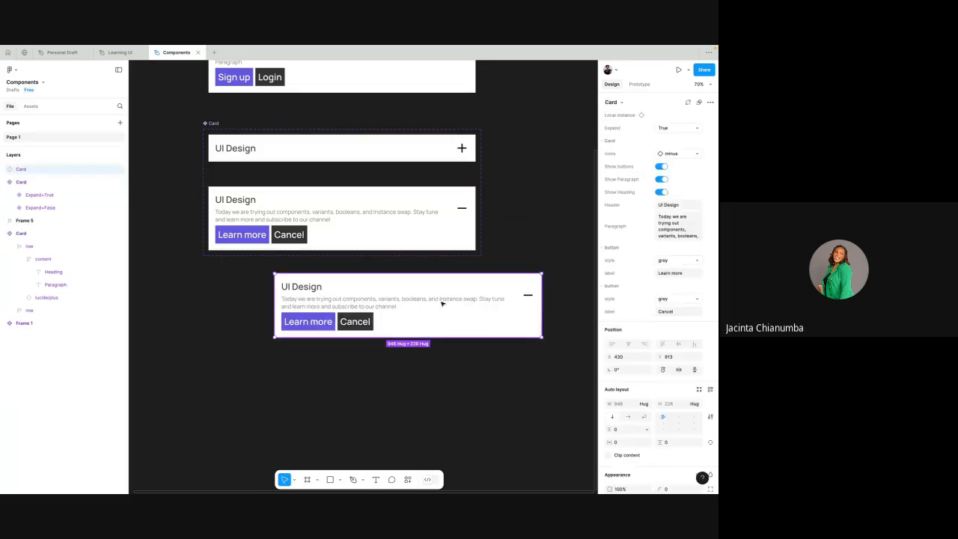
{"action": "left_click_drag", "start_coordinate": [442, 304], "coordinate": [397, 336]}
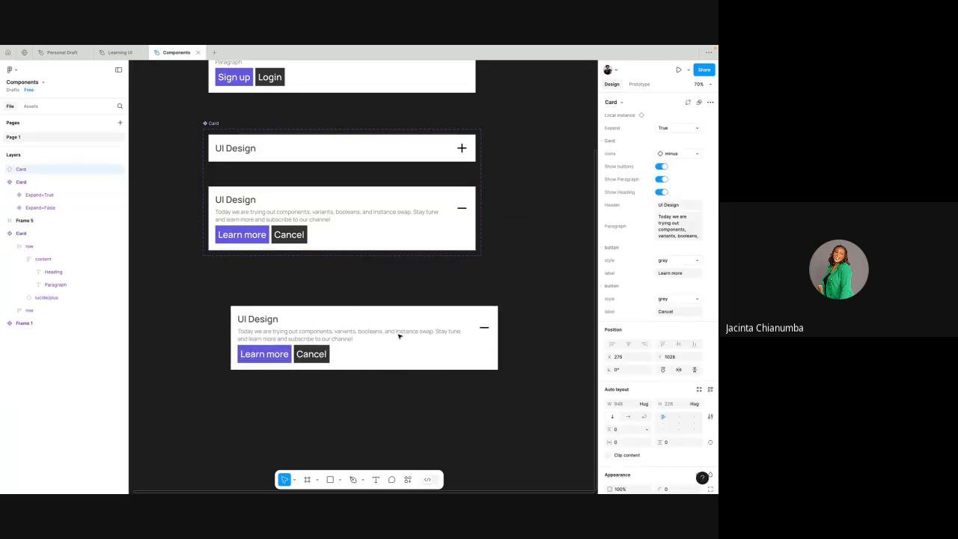
- Try switching the heading and the paragraph of the expanded card instance off and back on
{"action": "left_click", "coordinate": [661, 191]}
{"action": "left_click", "coordinate": [661, 192]}
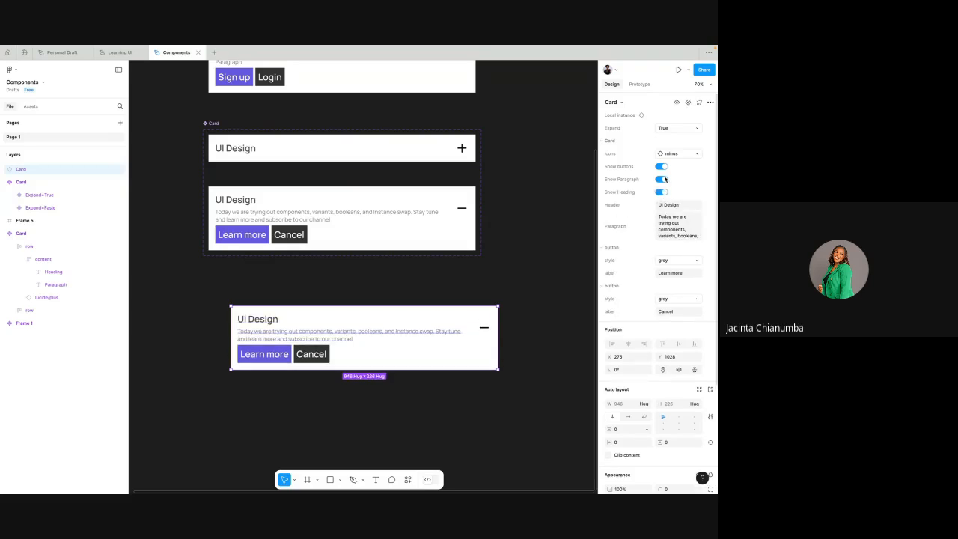
{"action": "left_click", "coordinate": [661, 179]}
{"action": "scroll", "coordinate": [538, 251], "scroll_direction": "up", "scroll_amount": 3}
{"action": "scroll", "coordinate": [538, 251], "scroll_direction": "down", "scroll_amount": 3}
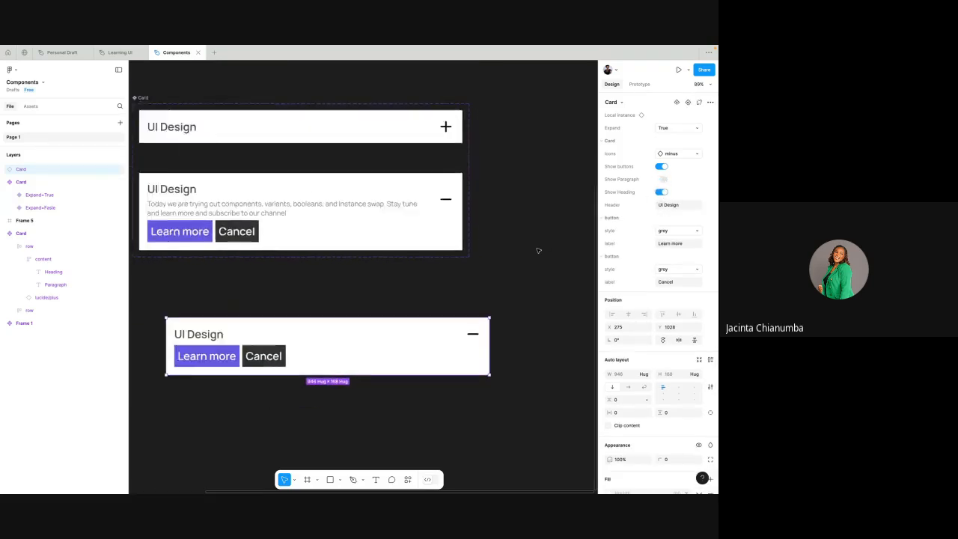
{"action": "right_click", "coordinate": [542, 250]}
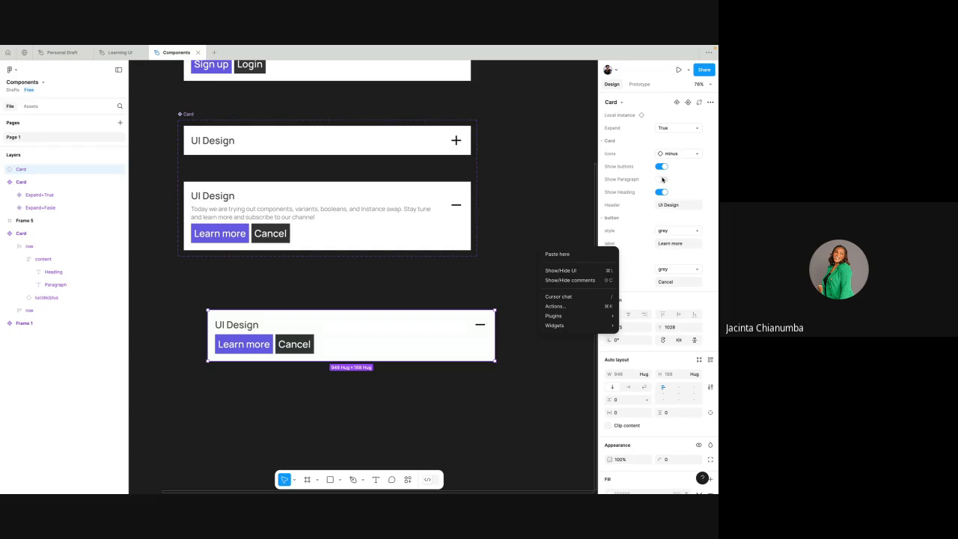
{"action": "left_click", "coordinate": [661, 180]}
{"action": "left_click", "coordinate": [661, 180]}
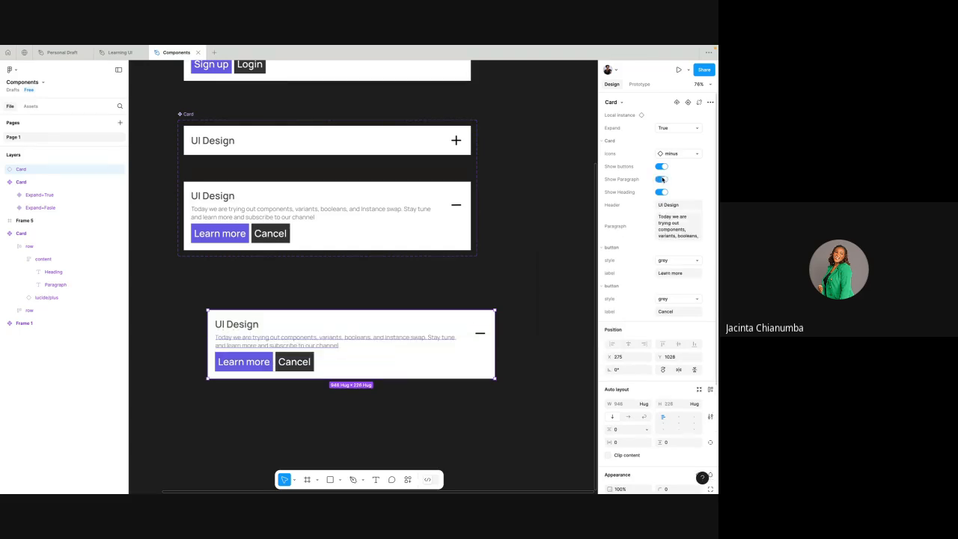
- Change the expanded card instance's header text to "UI Design 2"
{"action": "left_click", "coordinate": [672, 225]}
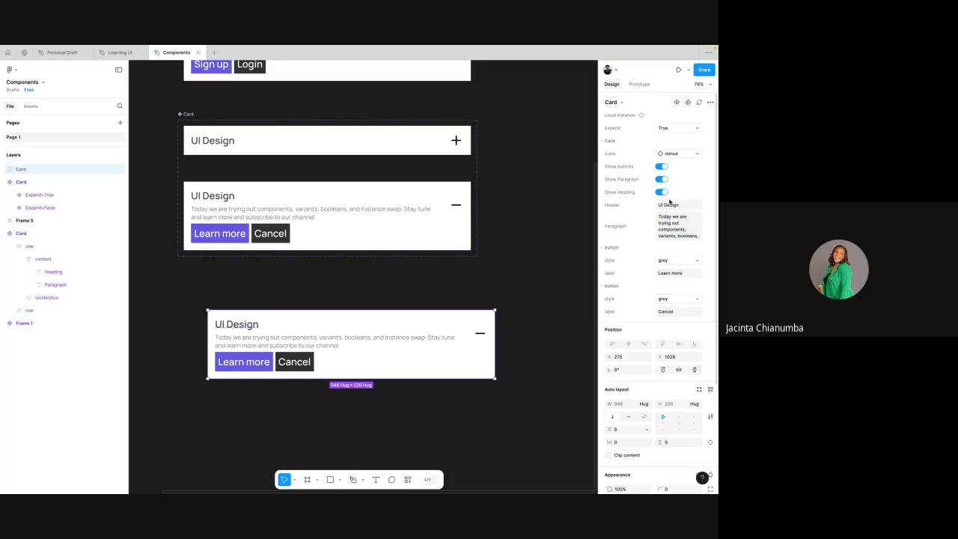
{"action": "left_click", "coordinate": [674, 204]}
{"action": "key", "text": "Right"}
{"action": "type", "text": "2"}
{"action": "left_click", "coordinate": [694, 188]}
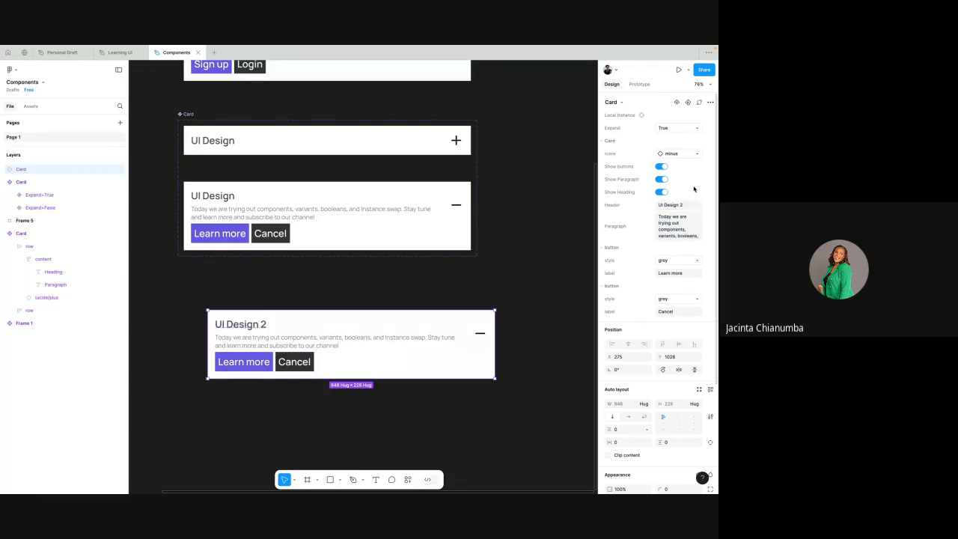
- Keep the first button's style at grey, collapse its properties, and align the card instance with the variants above
{"action": "left_click", "coordinate": [674, 263]}
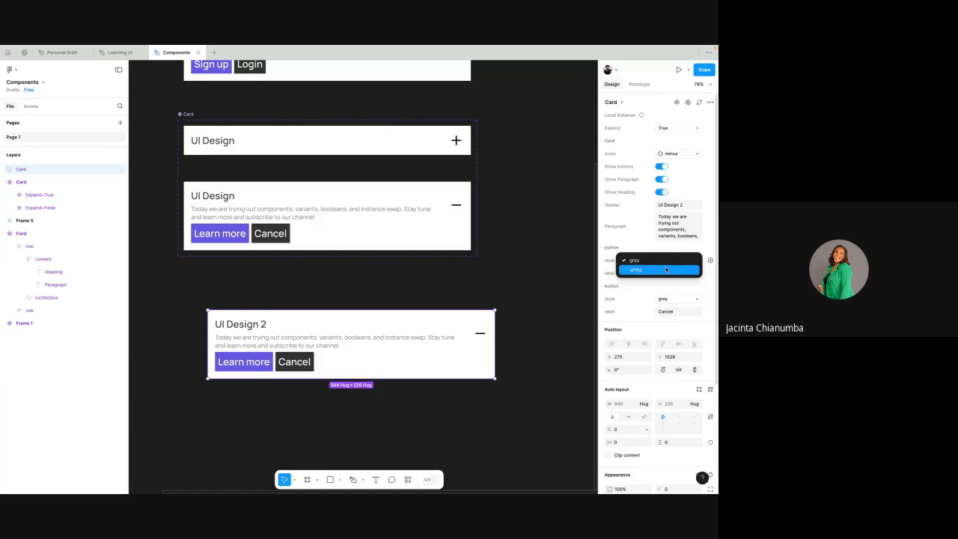
{"action": "left_click", "coordinate": [667, 260]}
{"action": "left_click", "coordinate": [633, 249]}
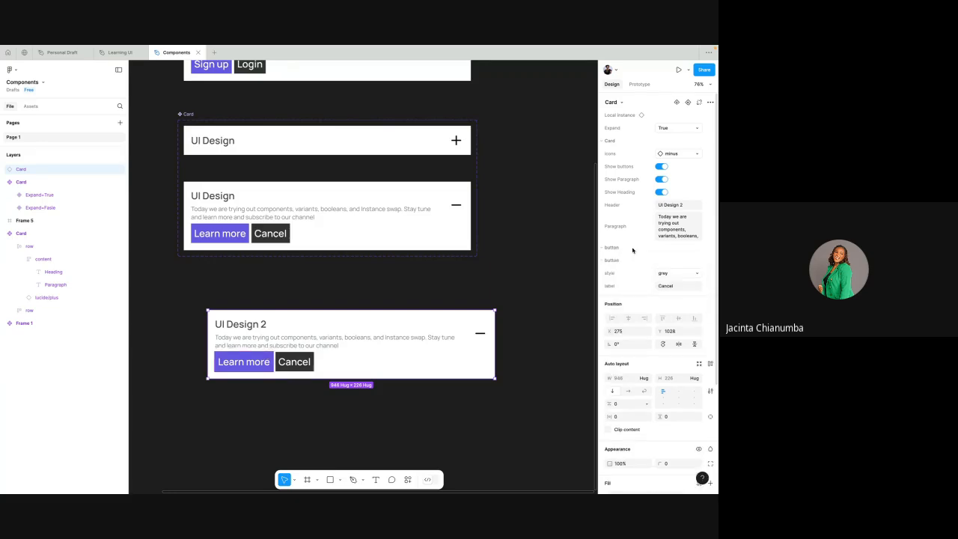
{"action": "mouse_move", "coordinate": [404, 339]}
{"action": "left_mouse_down"}
{"action": "mouse_move", "coordinate": [369, 339]}
{"action": "mouse_move", "coordinate": [403, 337]}
{"action": "left_mouse_up"}
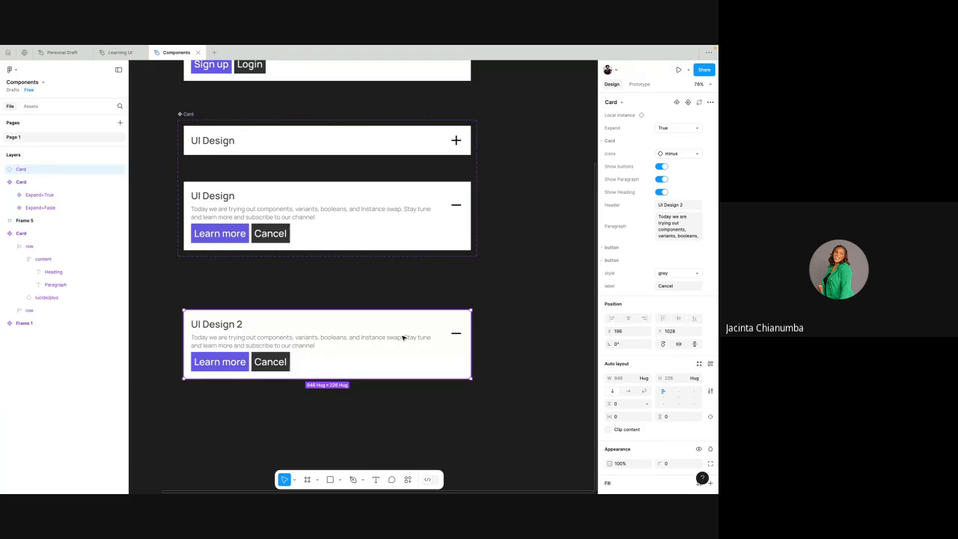
{"action": "left_click", "coordinate": [410, 274]}
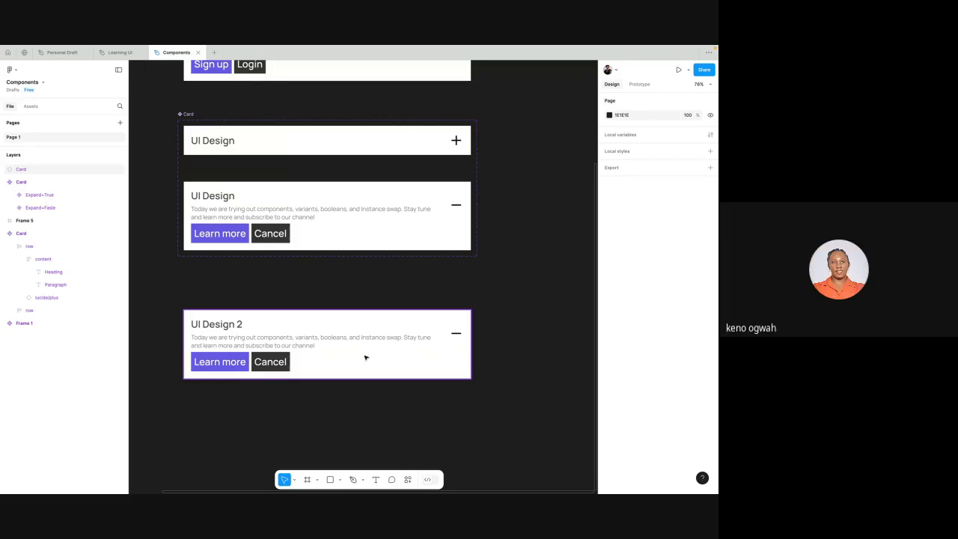
- Switch to the Google Meet call to check on the participants and chat, and return to the Components file in Figma
{"action": "key", "text": "ctrl+Left"}
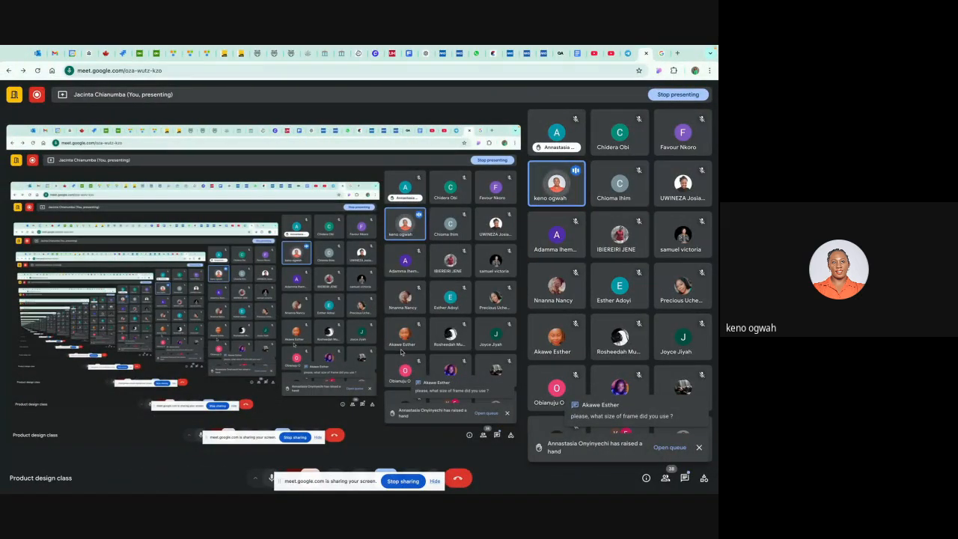
{"action": "key", "text": "ctrl+Right"}
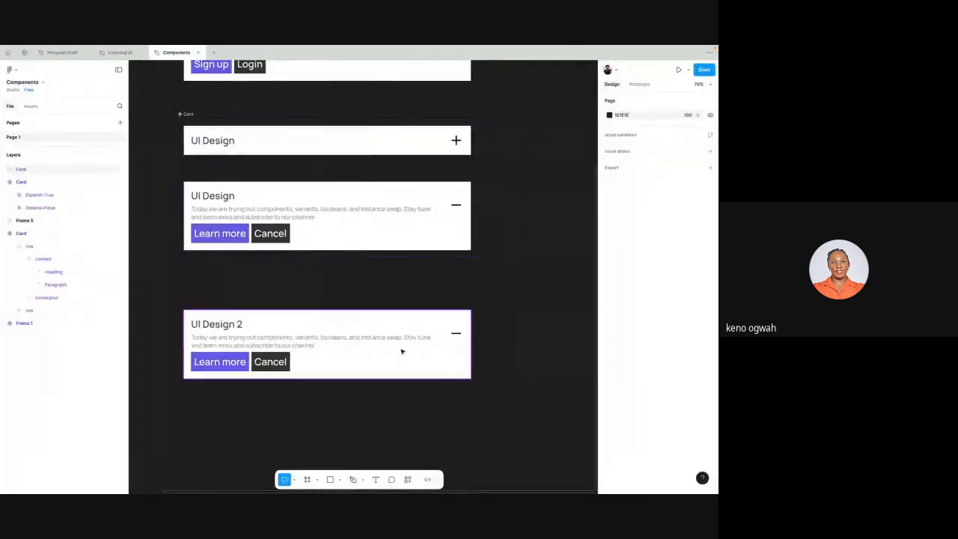
{"action": "key", "text": "ctrl+Left"}
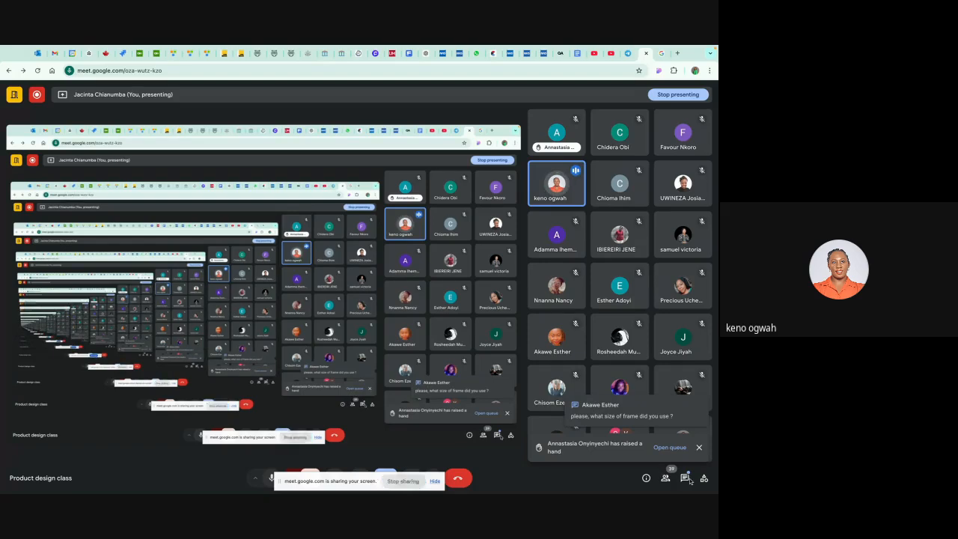
{"action": "key", "text": "ctrl+Right"}
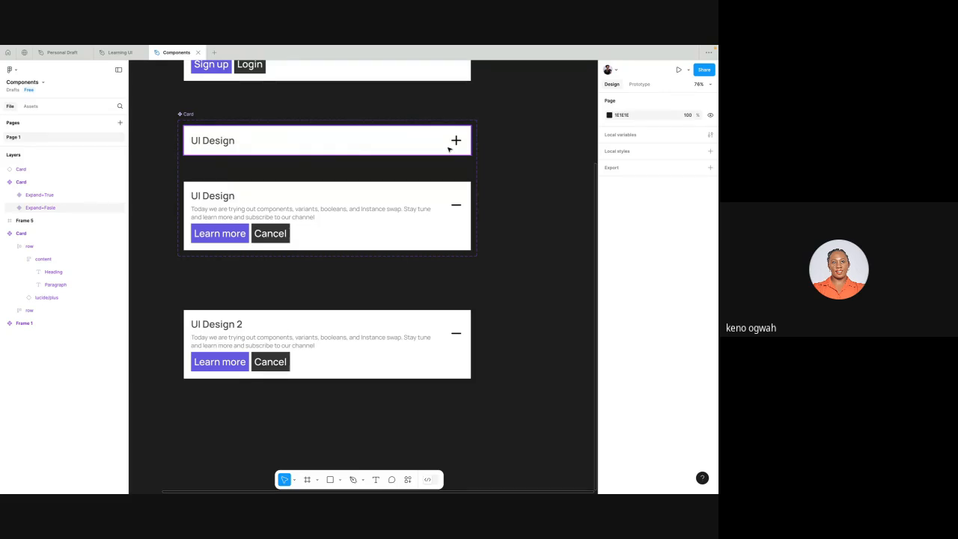
{"action": "scroll", "coordinate": [449, 149], "scroll_direction": "up", "scroll_amount": 2}
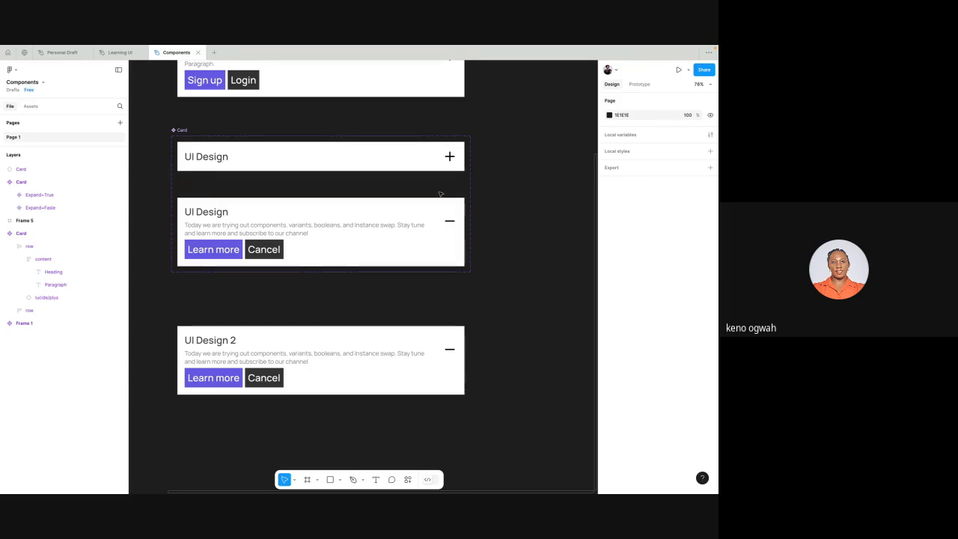
{"action": "left_click", "coordinate": [411, 346]}
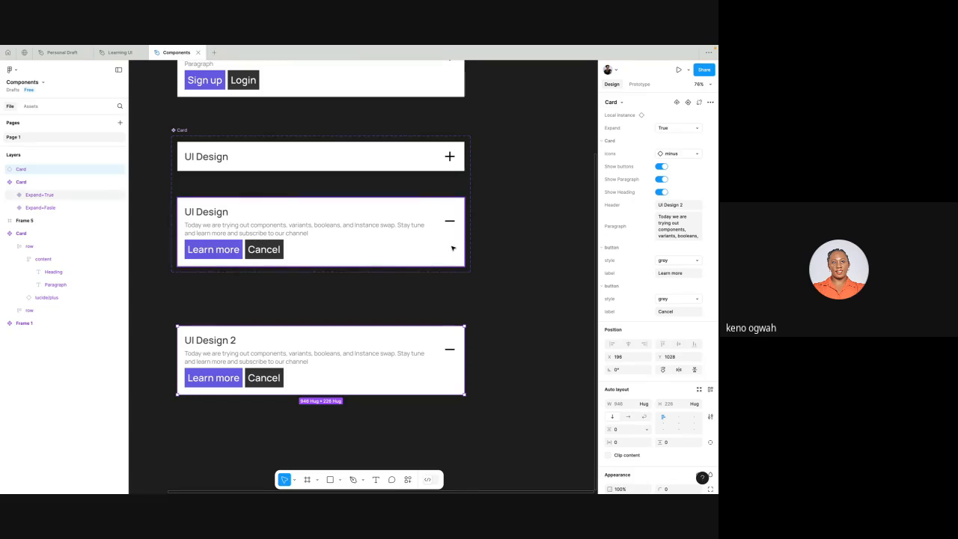
{"action": "left_click", "coordinate": [431, 312]}
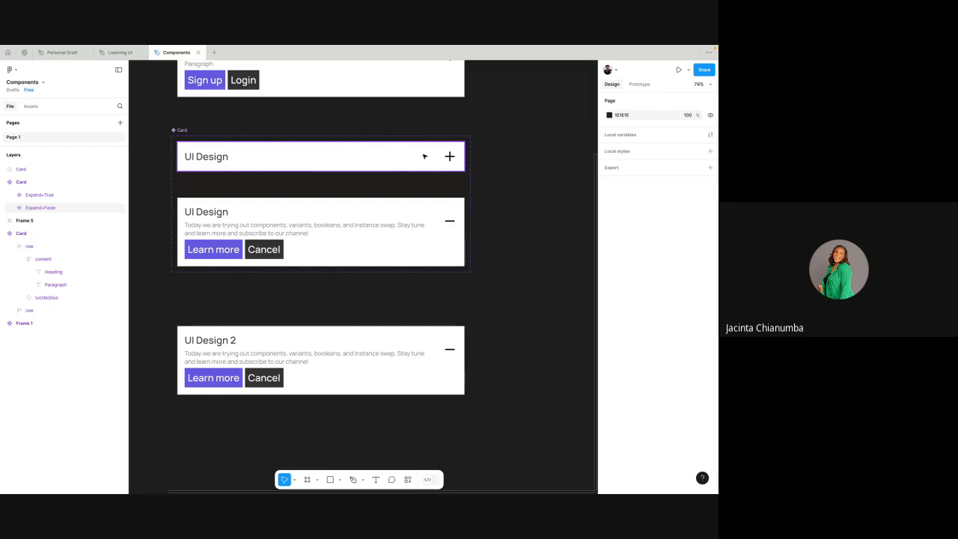
{"action": "scroll", "coordinate": [423, 157], "scroll_direction": "up", "scroll_amount": 2}
{"action": "scroll", "coordinate": [424, 156], "scroll_direction": "right", "scroll_amount": 2}
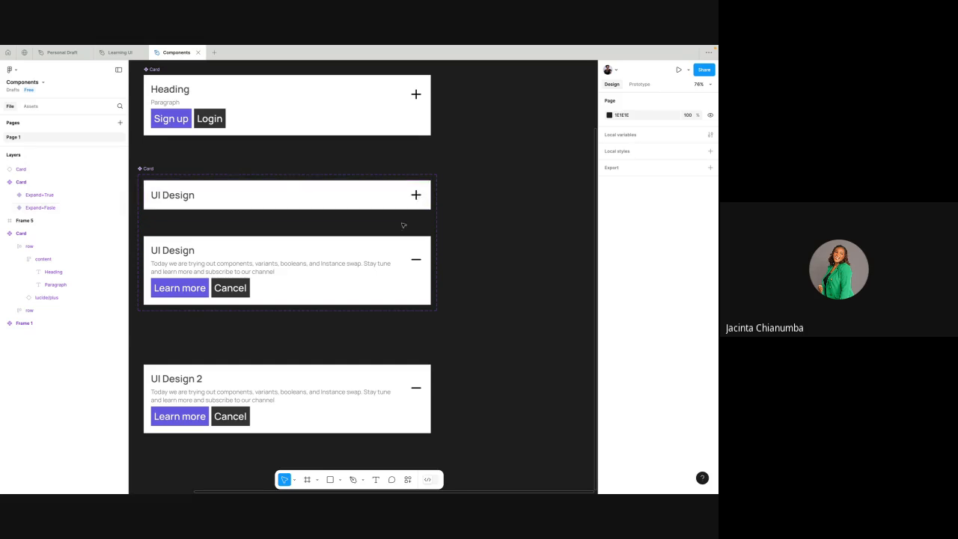
{"action": "scroll", "coordinate": [422, 197], "scroll_direction": "down", "scroll_amount": 1}
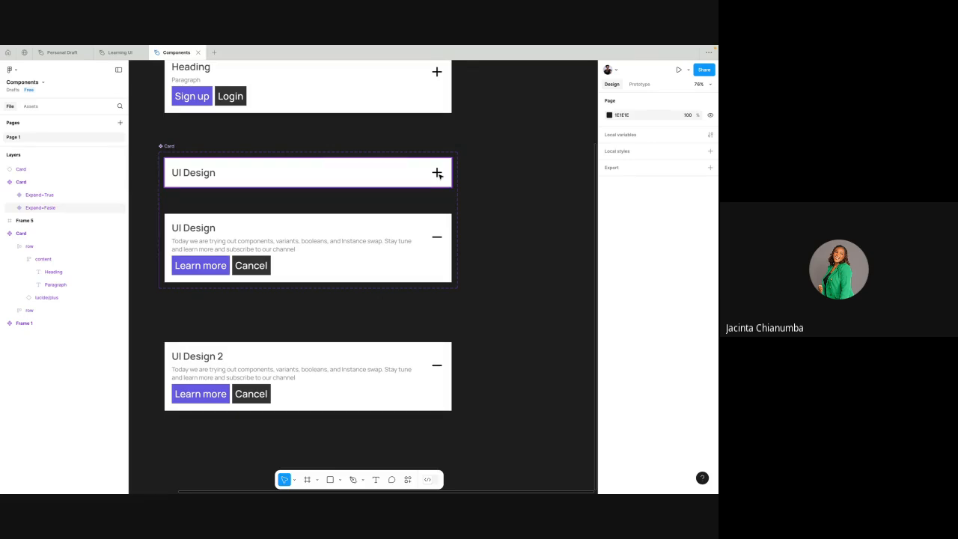
{"action": "scroll", "coordinate": [438, 174], "scroll_direction": "down", "scroll_amount": 3}
{"action": "scroll", "coordinate": [439, 209], "scroll_direction": "up", "scroll_amount": 2}
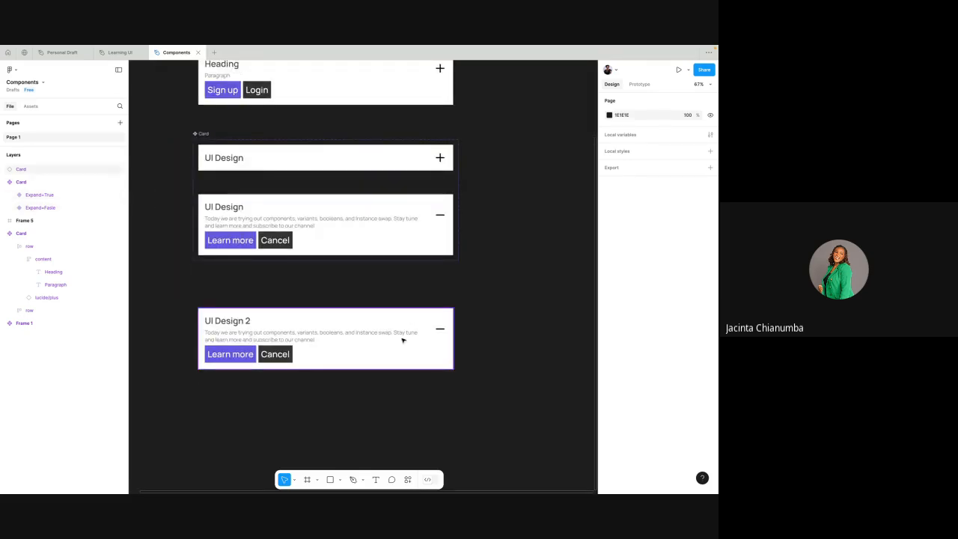
{"action": "scroll", "coordinate": [402, 338], "scroll_direction": "down", "scroll_amount": 1}
{"action": "scroll", "coordinate": [402, 340], "scroll_direction": "down", "scroll_amount": 2}
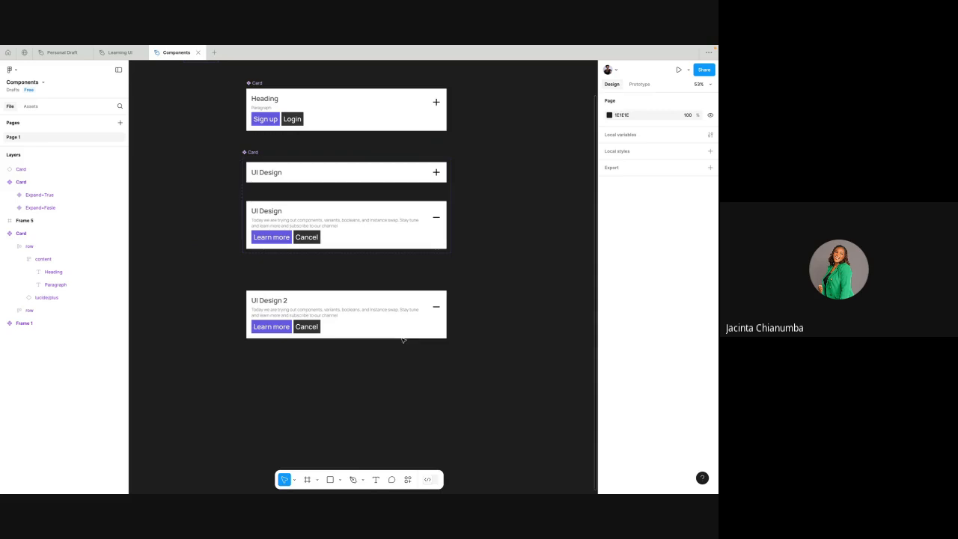
- Draw a frame about 1202 × 1240 beside the card variants and move the "UI Design 2" card instance into it
{"action": "left_click", "coordinate": [307, 479]}
{"action": "scroll", "coordinate": [414, 292], "scroll_direction": "down", "scroll_amount": 2}
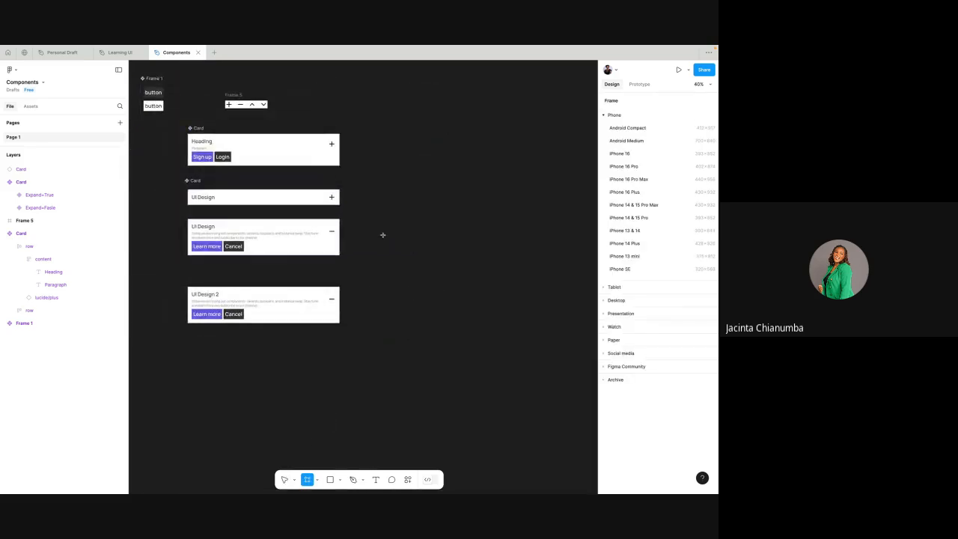
{"action": "left_click_drag", "start_coordinate": [383, 214], "coordinate": [576, 414]}
{"action": "scroll", "coordinate": [432, 280], "scroll_direction": "right", "scroll_amount": 3}
{"action": "left_click_drag", "start_coordinate": [175, 289], "coordinate": [372, 287]}
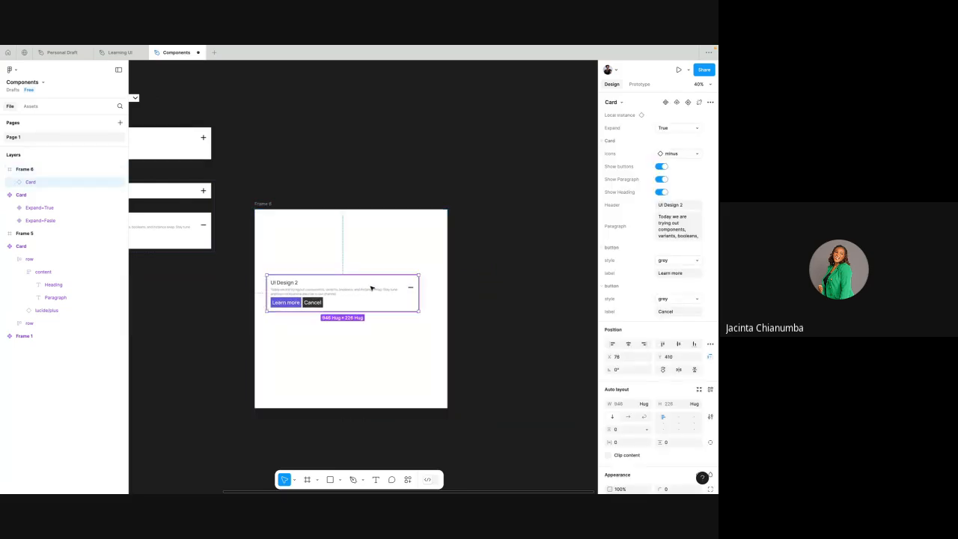
- Try a black inside stroke of 1 on the card instance in the frame, and remove it again
{"action": "scroll", "coordinate": [372, 287], "scroll_direction": "up", "scroll_amount": 2}
{"action": "scroll", "coordinate": [669, 364], "scroll_direction": "down", "scroll_amount": 4}
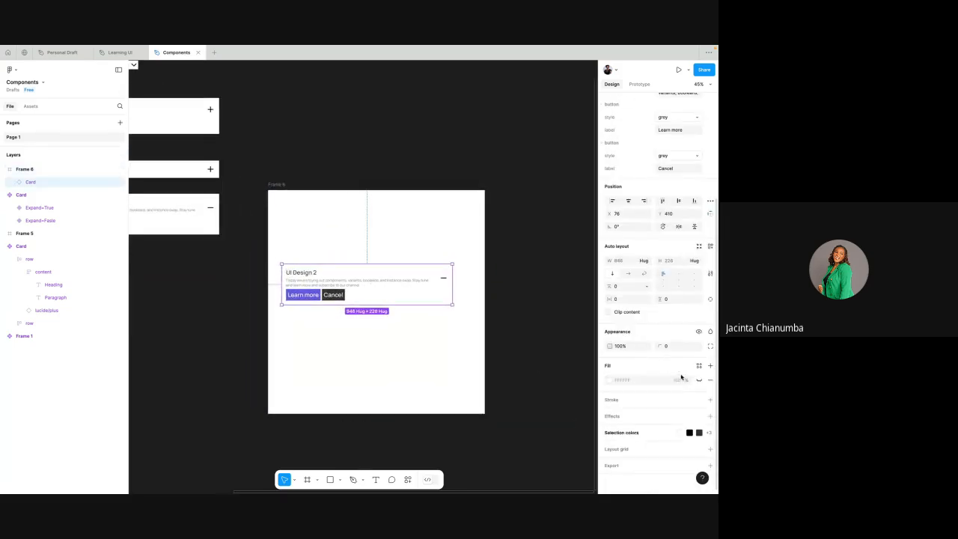
{"action": "left_click", "coordinate": [709, 400]}
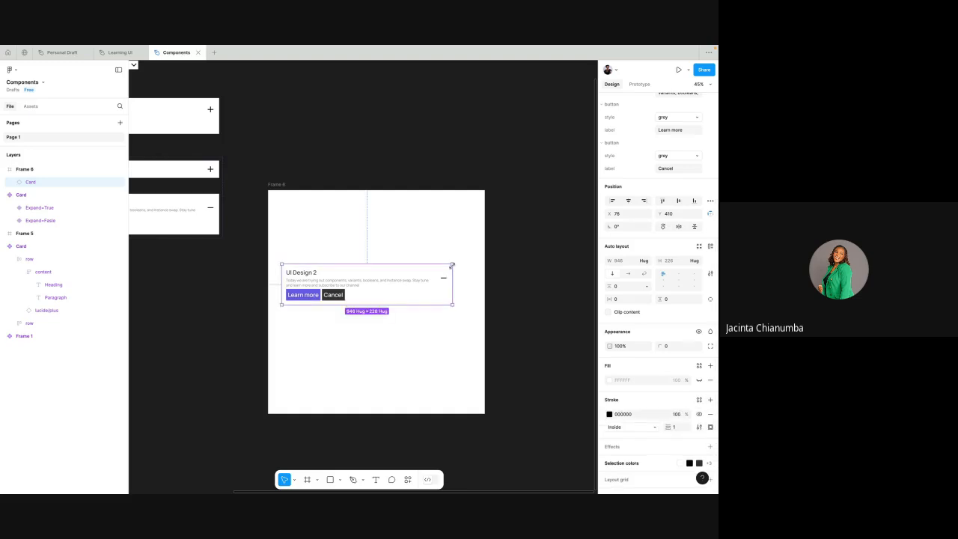
{"action": "scroll", "coordinate": [370, 275], "scroll_direction": "up", "scroll_amount": 4}
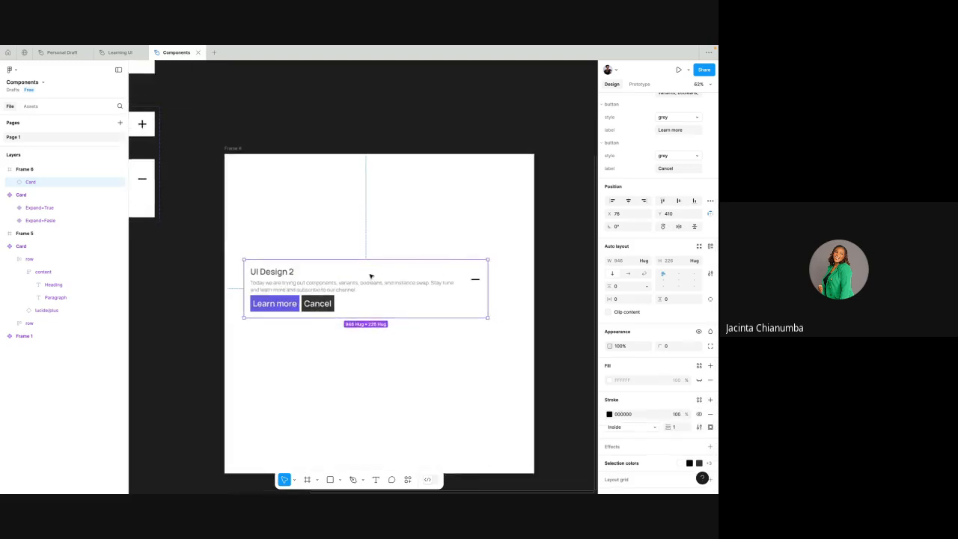
{"action": "left_click", "coordinate": [711, 414]}
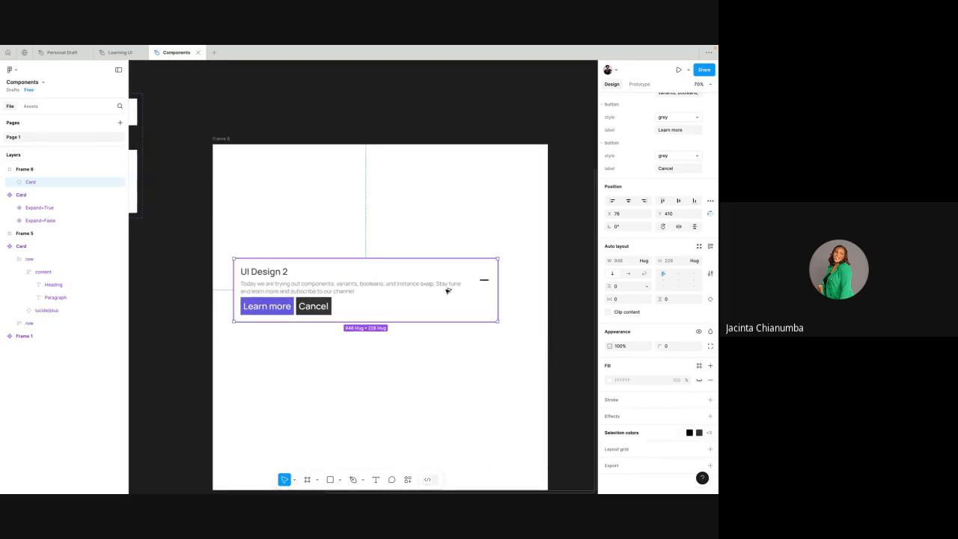
- Duplicate the card instance above the original and collapse the copy by hiding its buttons and paragraph and swapping its icon to lucide/plus
{"action": "left_click_drag", "start_coordinate": [446, 291], "coordinate": [447, 220]}
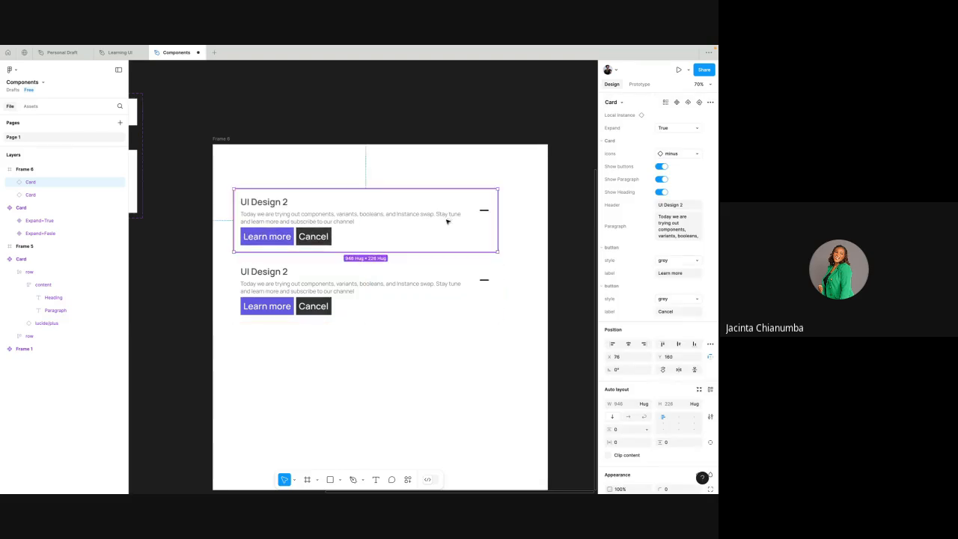
{"action": "left_click", "coordinate": [662, 166]}
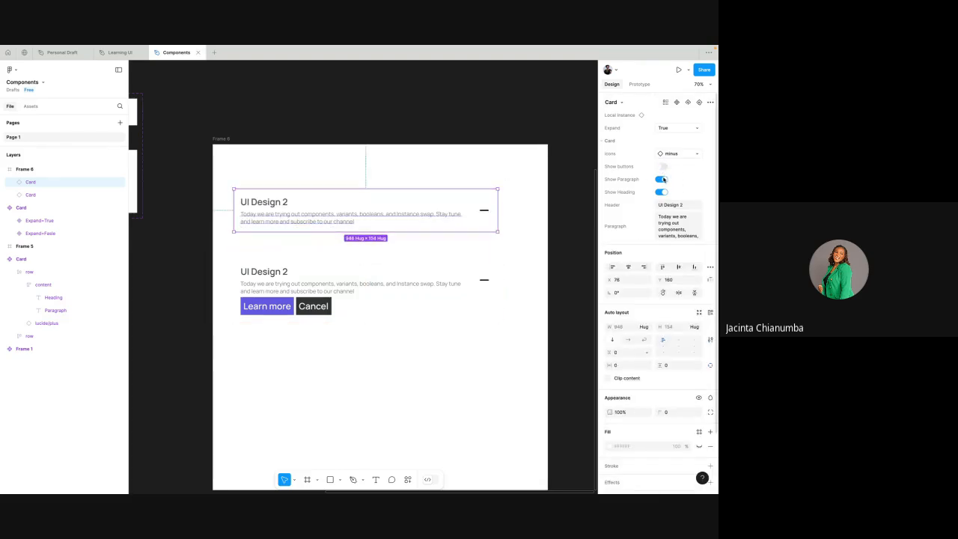
{"action": "left_click", "coordinate": [662, 180]}
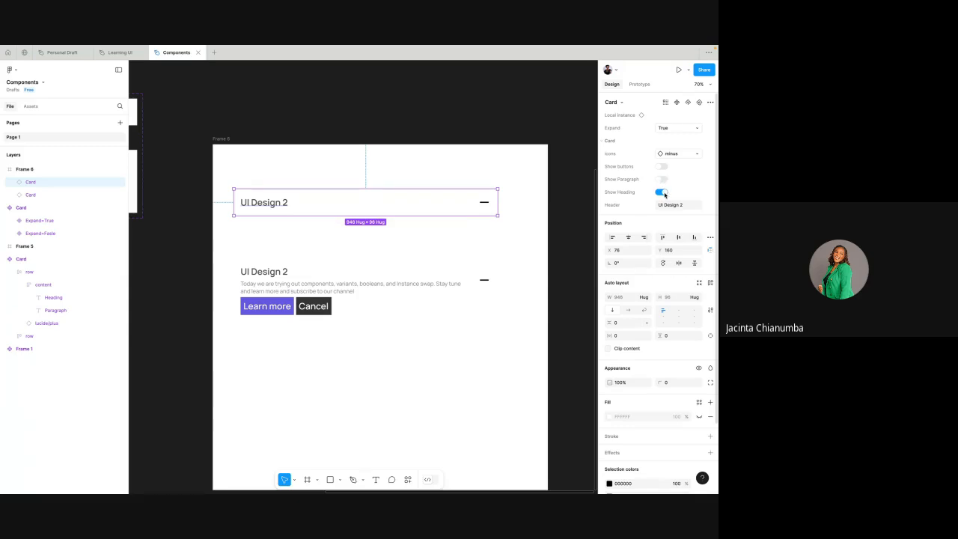
{"action": "left_click", "coordinate": [663, 194]}
{"action": "left_click", "coordinate": [663, 192]}
{"action": "left_click", "coordinate": [672, 154]}
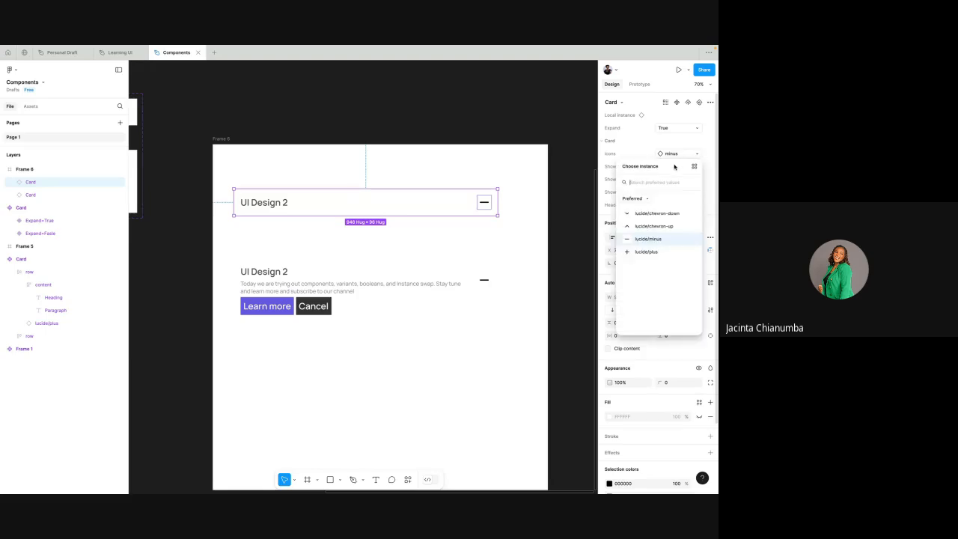
{"action": "left_click", "coordinate": [648, 251]}
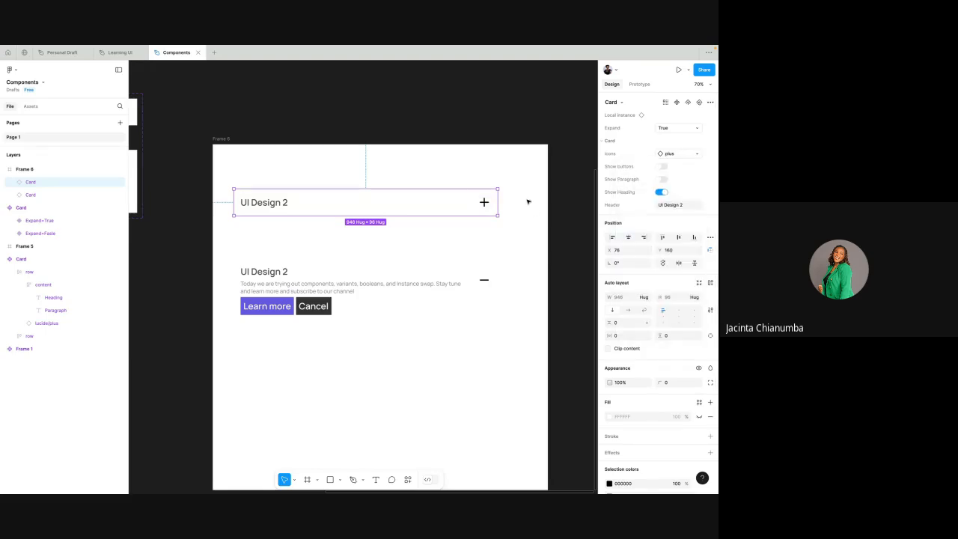
- Move the collapsed card down to just above the expanded card and align both cards at X 100
{"action": "left_click_drag", "start_coordinate": [436, 205], "coordinate": [441, 229]}
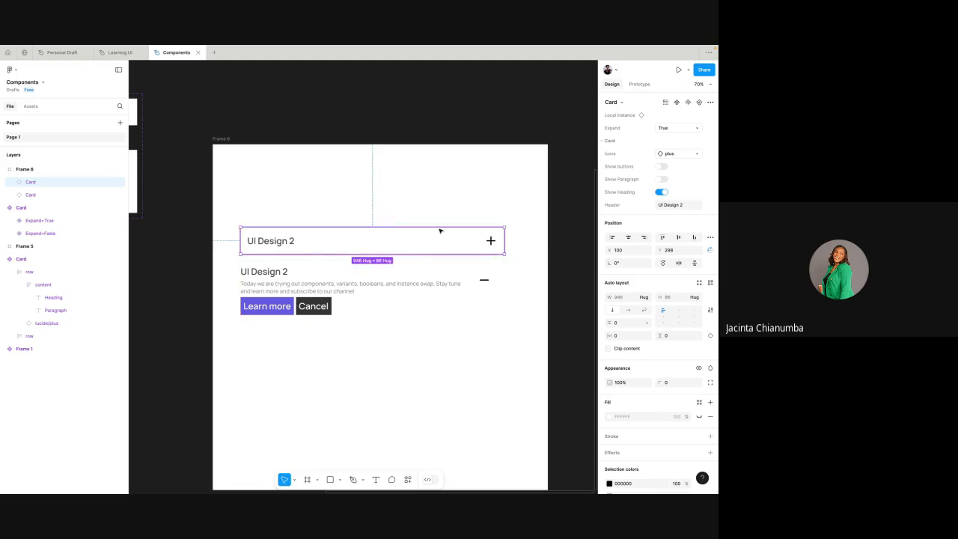
{"action": "left_click", "coordinate": [449, 179]}
{"action": "left_click", "coordinate": [467, 279]}
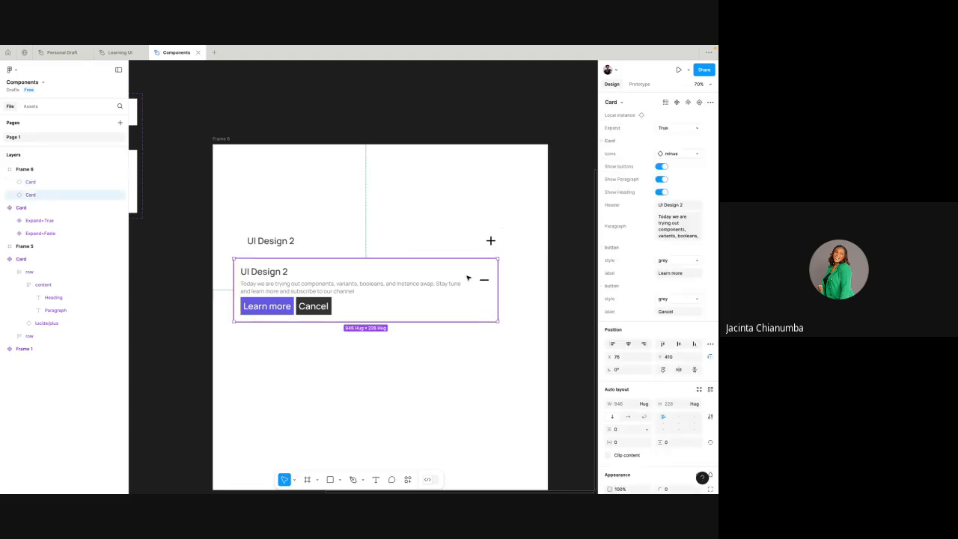
{"action": "left_click_drag", "start_coordinate": [442, 277], "coordinate": [449, 278]}
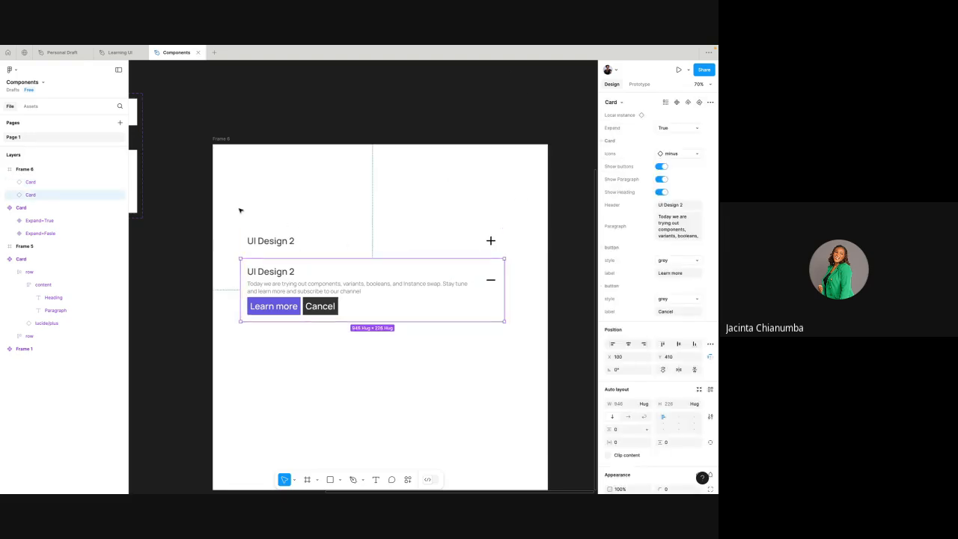
{"action": "left_click_drag", "start_coordinate": [234, 207], "coordinate": [537, 302]}
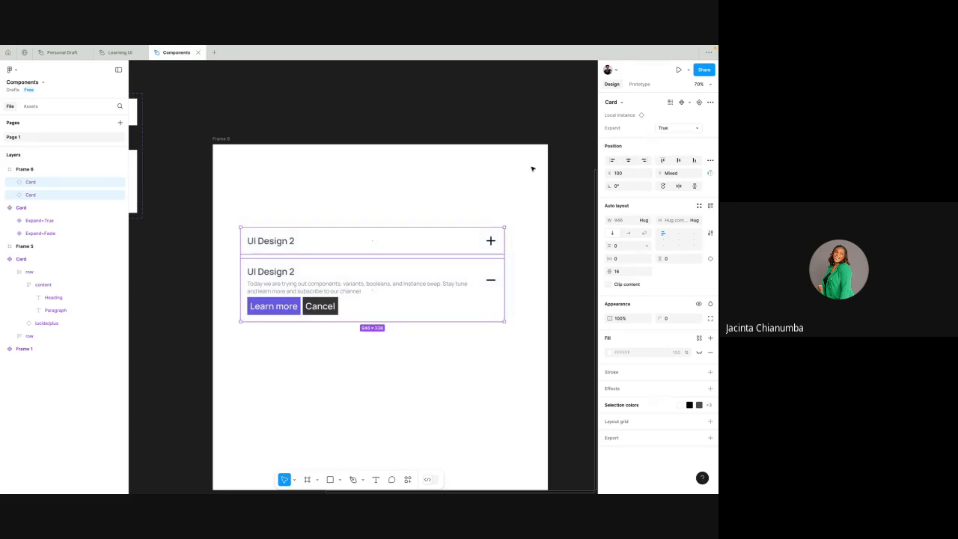
{"action": "left_click", "coordinate": [531, 135]}
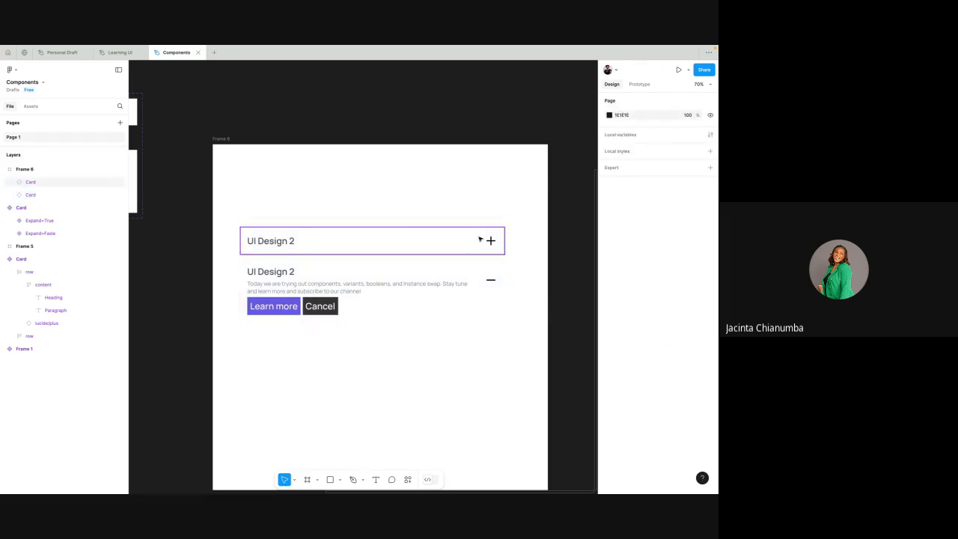
{"action": "left_click", "coordinate": [479, 239]}
{"action": "left_click", "coordinate": [475, 201]}
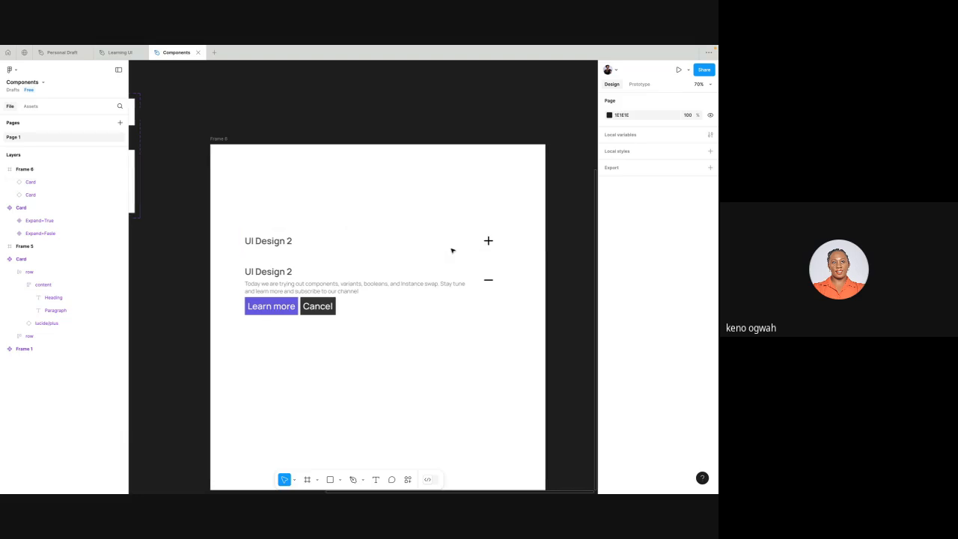
{"action": "scroll", "coordinate": [452, 251], "scroll_direction": "right", "scroll_amount": 2}
{"action": "scroll", "coordinate": [452, 250], "scroll_direction": "down", "scroll_amount": 1}
{"action": "scroll", "coordinate": [452, 251], "scroll_direction": "down", "scroll_amount": 3}
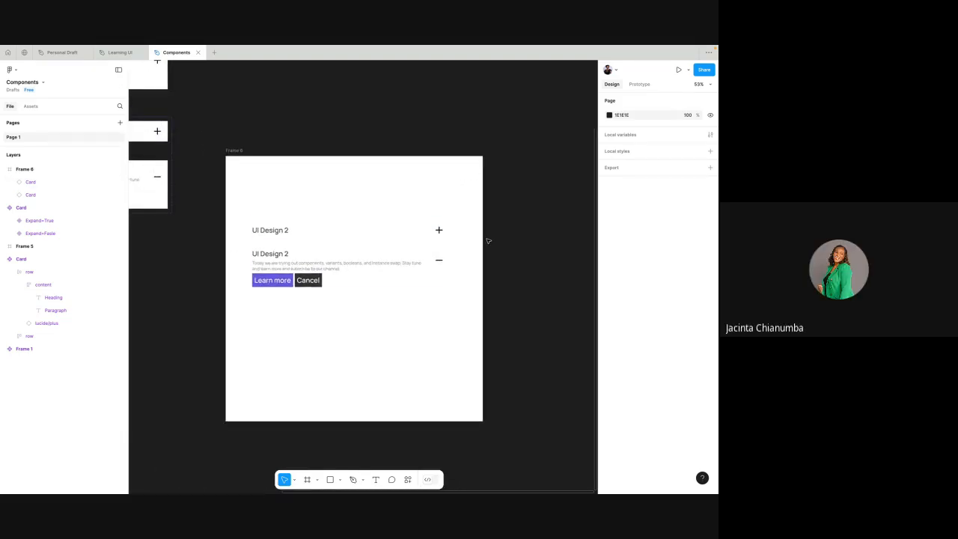
{"action": "scroll", "coordinate": [486, 241], "scroll_direction": "right", "scroll_amount": 2}
{"action": "scroll", "coordinate": [486, 241], "scroll_direction": "up", "scroll_amount": 1}
{"action": "scroll", "coordinate": [486, 240], "scroll_direction": "down", "scroll_amount": 2}
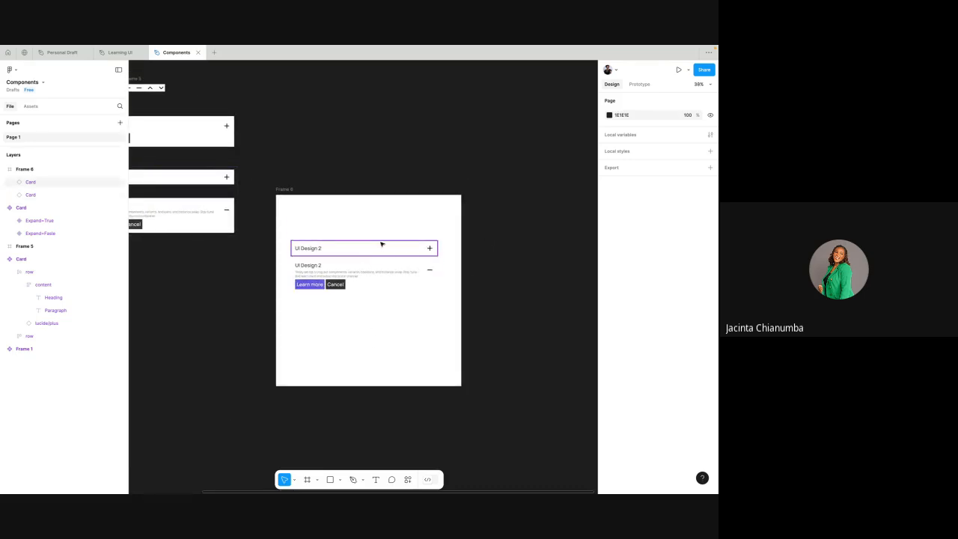
{"action": "scroll", "coordinate": [415, 252], "scroll_direction": "down", "scroll_amount": 2}
{"action": "scroll", "coordinate": [417, 253], "scroll_direction": "up", "scroll_amount": 2}
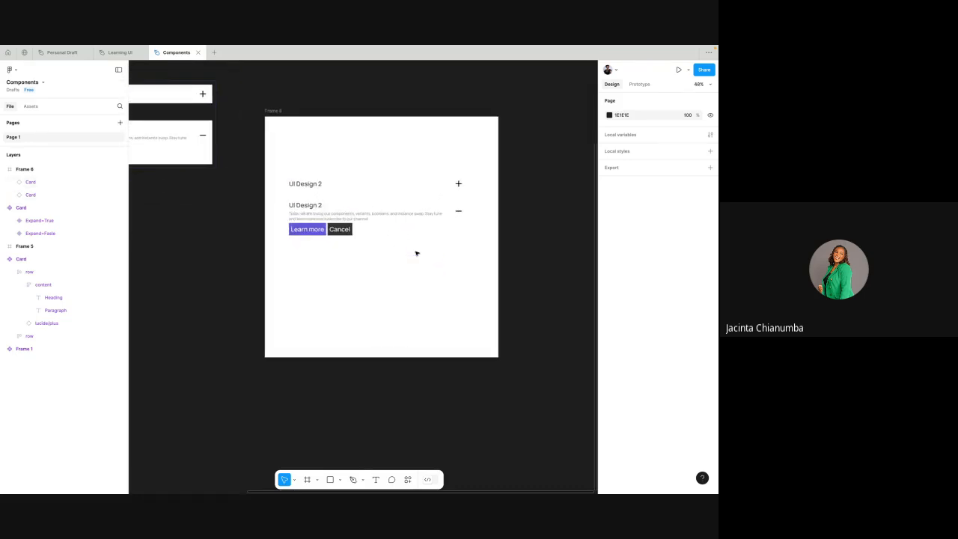
{"action": "scroll", "coordinate": [421, 199], "scroll_direction": "up", "scroll_amount": 3}
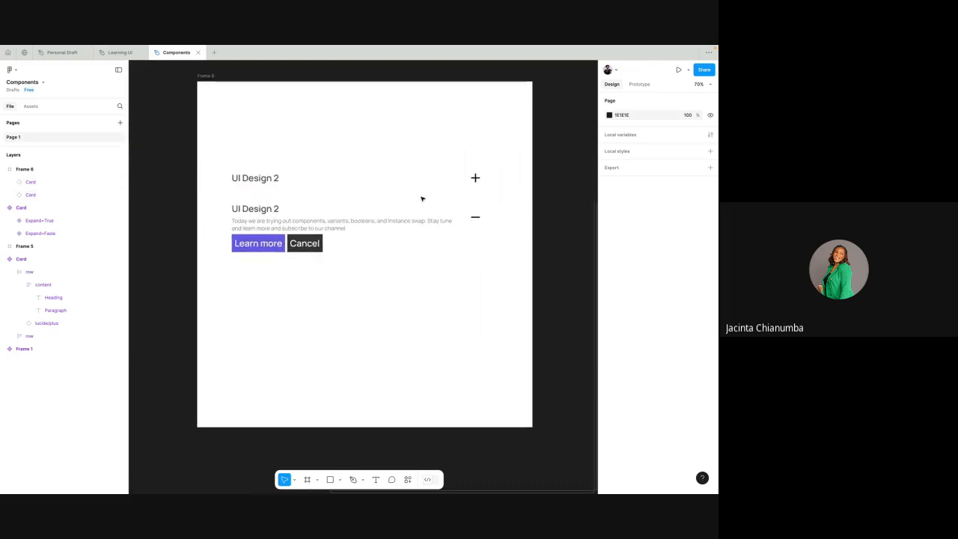
{"action": "scroll", "coordinate": [421, 198], "scroll_direction": "up", "scroll_amount": 1}
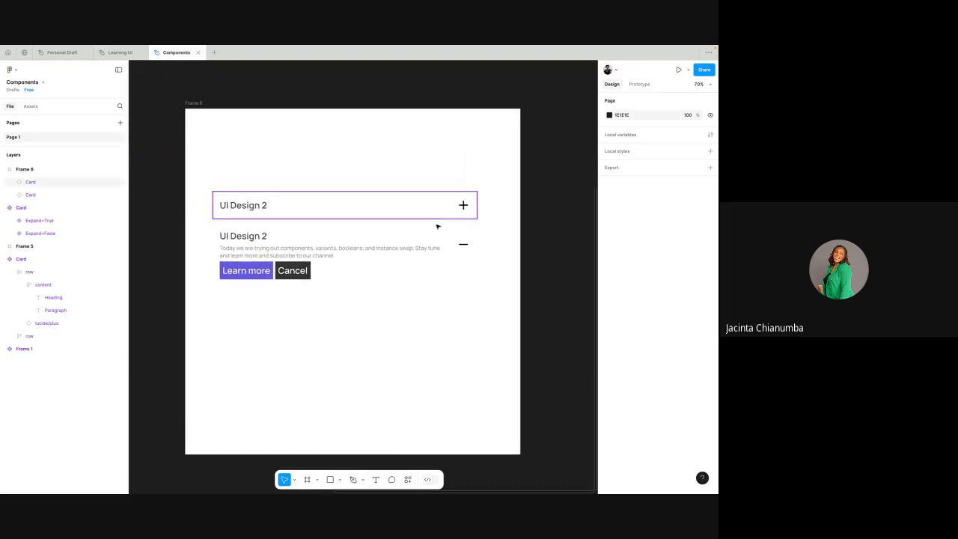
{"action": "left_click_drag", "start_coordinate": [205, 177], "coordinate": [459, 321]}
{"action": "left_click", "coordinate": [412, 160]}
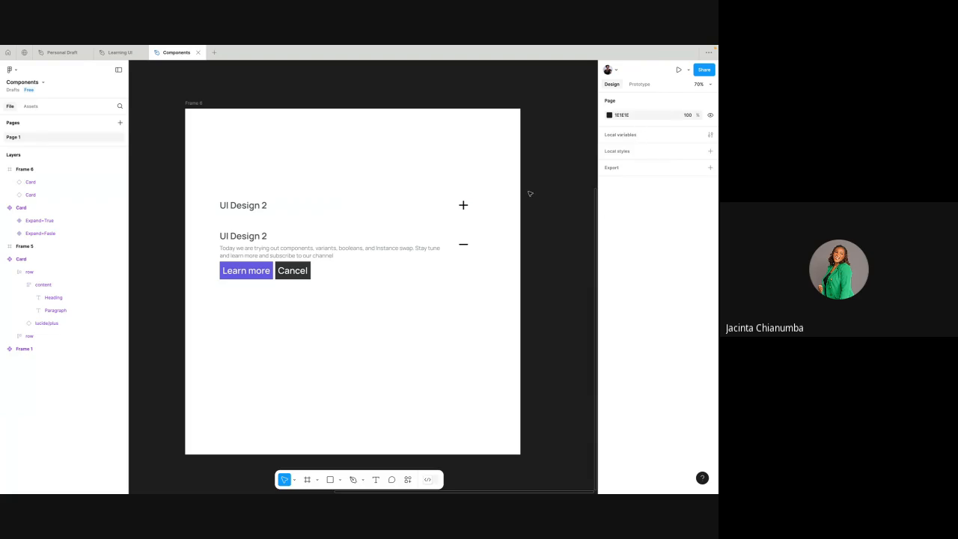
- Trim the frame around the two cards at its lower and upper edges to a height of about 734
{"action": "scroll", "coordinate": [531, 193], "scroll_direction": "down", "scroll_amount": 5}
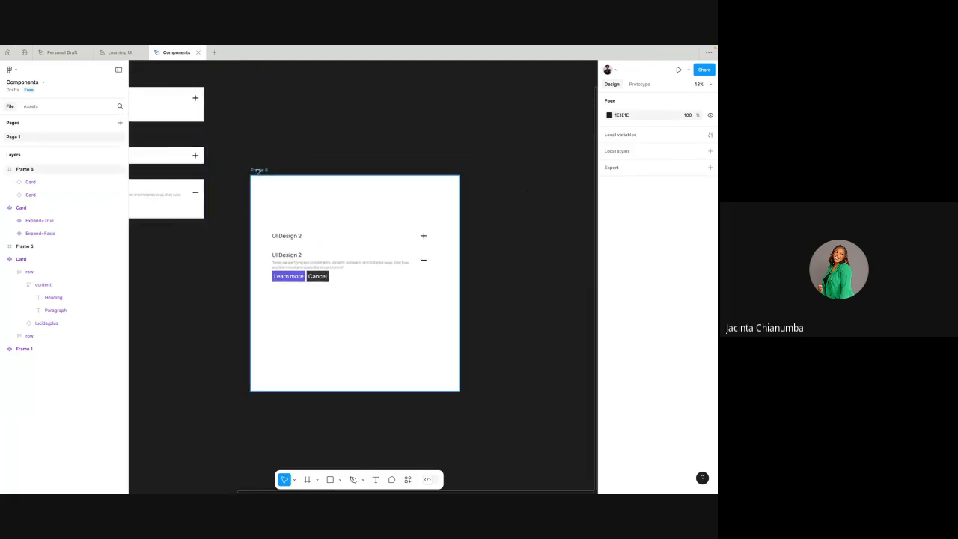
{"action": "left_click", "coordinate": [258, 170]}
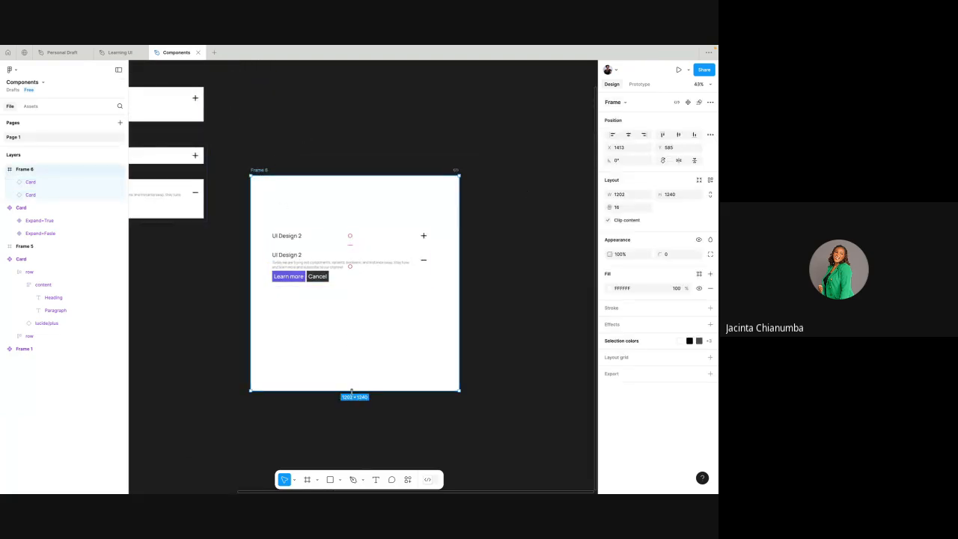
{"action": "left_click_drag", "start_coordinate": [355, 390], "coordinate": [363, 320]}
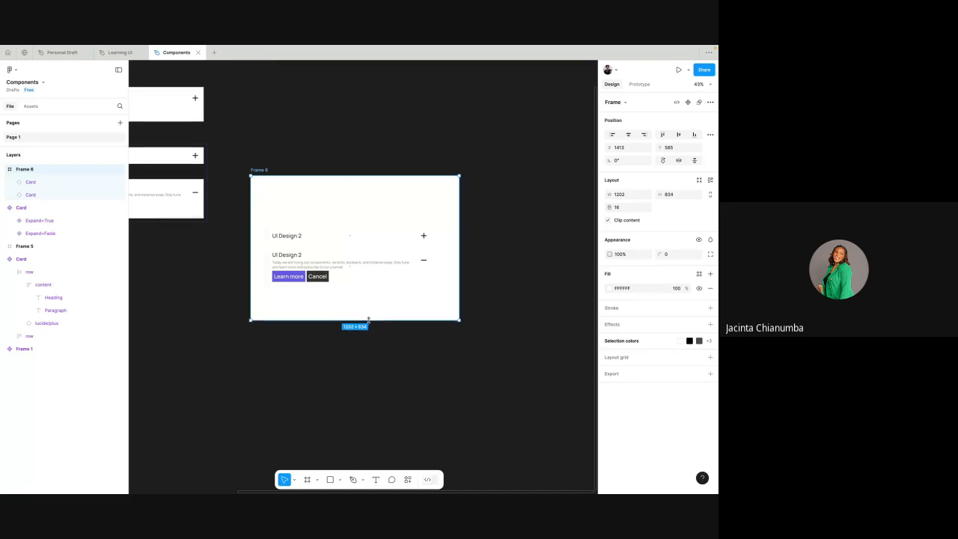
{"action": "left_click_drag", "start_coordinate": [386, 174], "coordinate": [388, 195]}
{"action": "scroll", "coordinate": [389, 195], "scroll_direction": "down", "scroll_amount": 2}
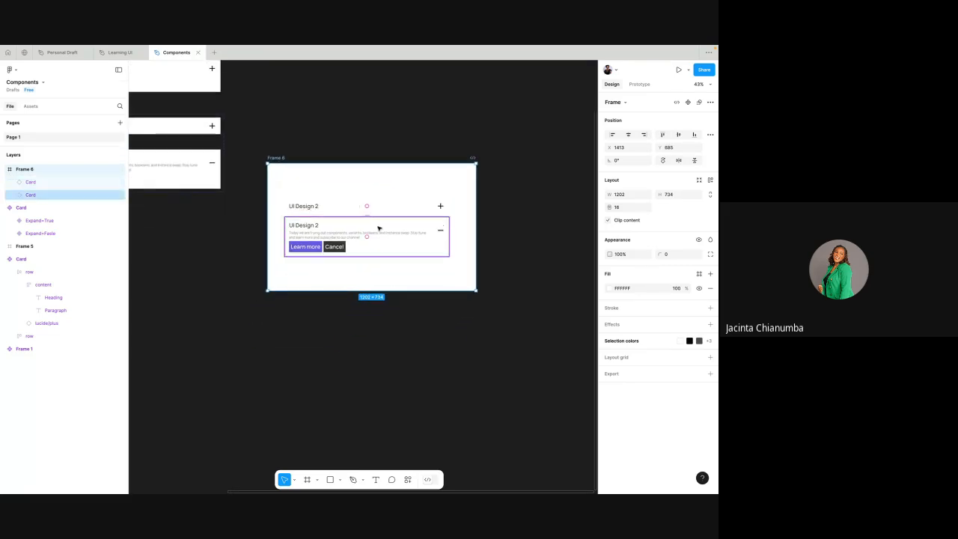
{"action": "left_click", "coordinate": [390, 214]}
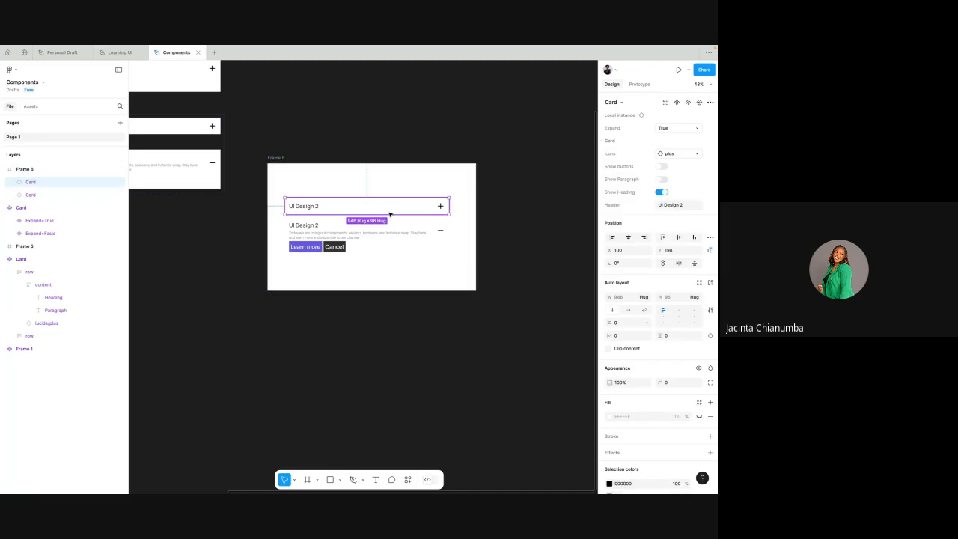
{"action": "left_click", "coordinate": [529, 171]}
- Add an on-click Scroll to prototype interaction with instant animation from the collapsed card's heading row to the expanded card below it
{"action": "left_click", "coordinate": [638, 84]}
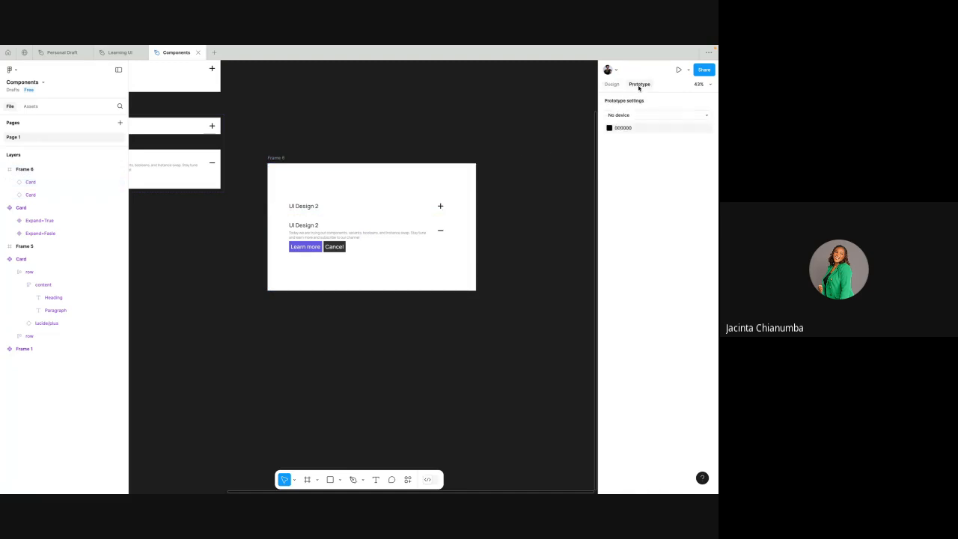
{"action": "right_click", "coordinate": [439, 207]}
{"action": "key", "text": "Escape"}
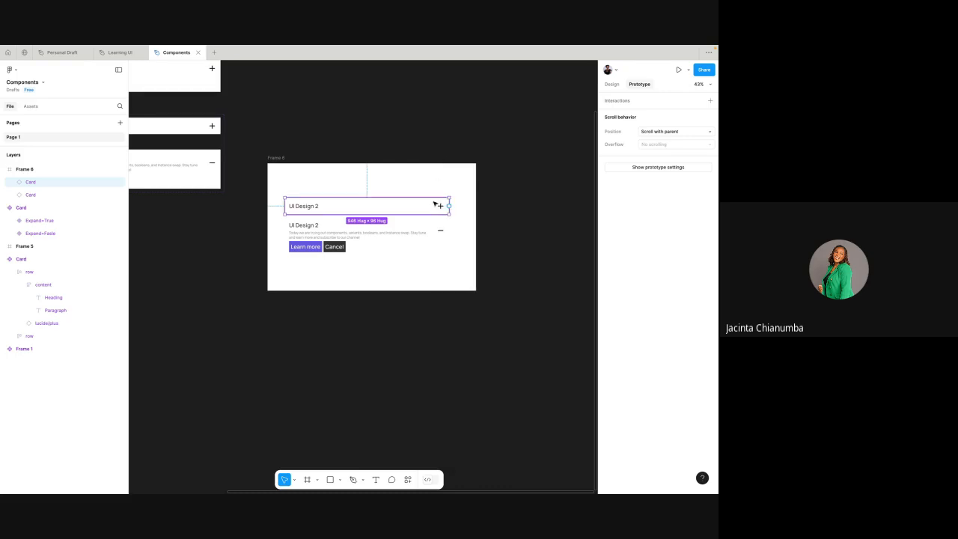
{"action": "scroll", "coordinate": [439, 207], "scroll_direction": "up", "scroll_amount": 3}
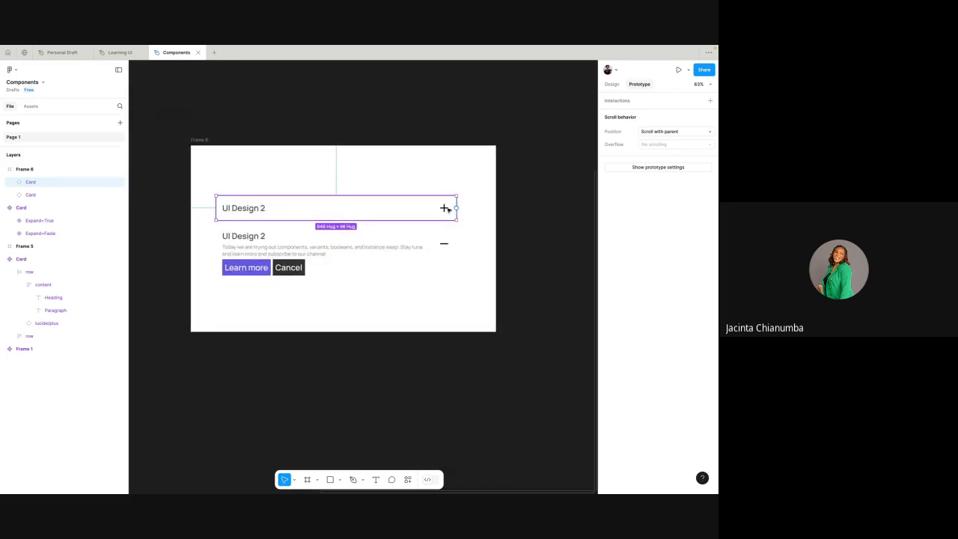
{"action": "double_click", "coordinate": [444, 209]}
{"action": "double_click", "coordinate": [446, 209]}
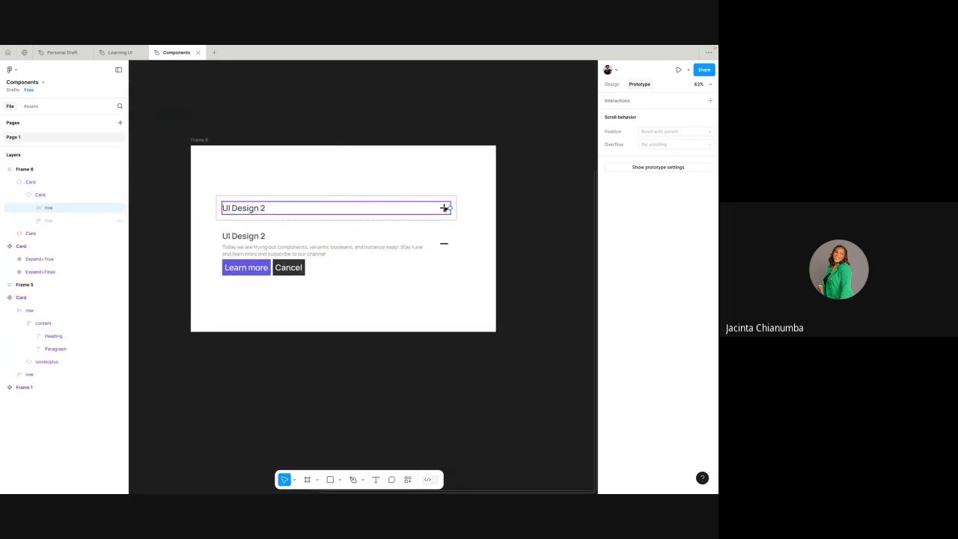
{"action": "left_click_drag", "start_coordinate": [451, 208], "coordinate": [440, 255]}
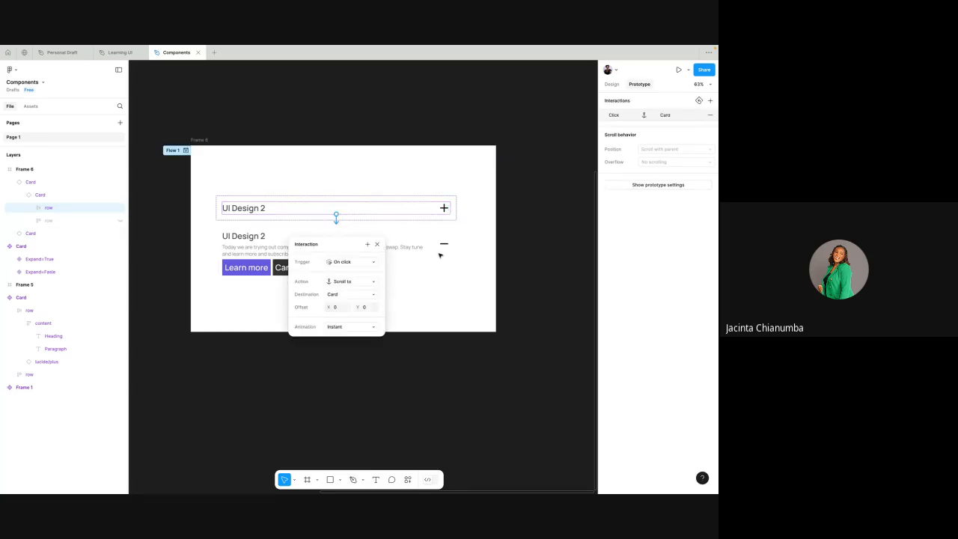
{"action": "left_click", "coordinate": [378, 90]}
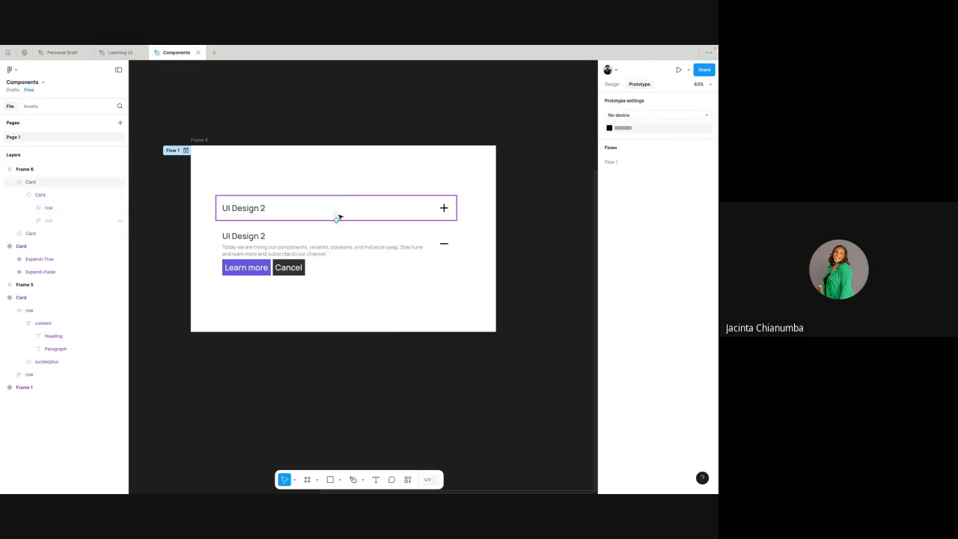
{"action": "scroll", "coordinate": [336, 223], "scroll_direction": "up", "scroll_amount": 5}
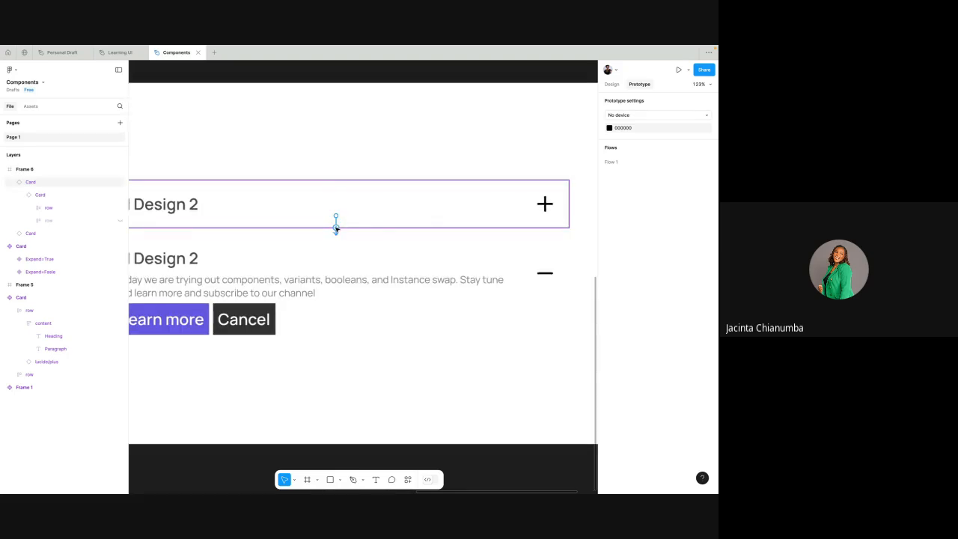
- Move both UI Design 2 cards out of Frame 6 to below the Card component set, lined up with its variants
{"action": "scroll", "coordinate": [393, 108], "scroll_direction": "down", "scroll_amount": 6}
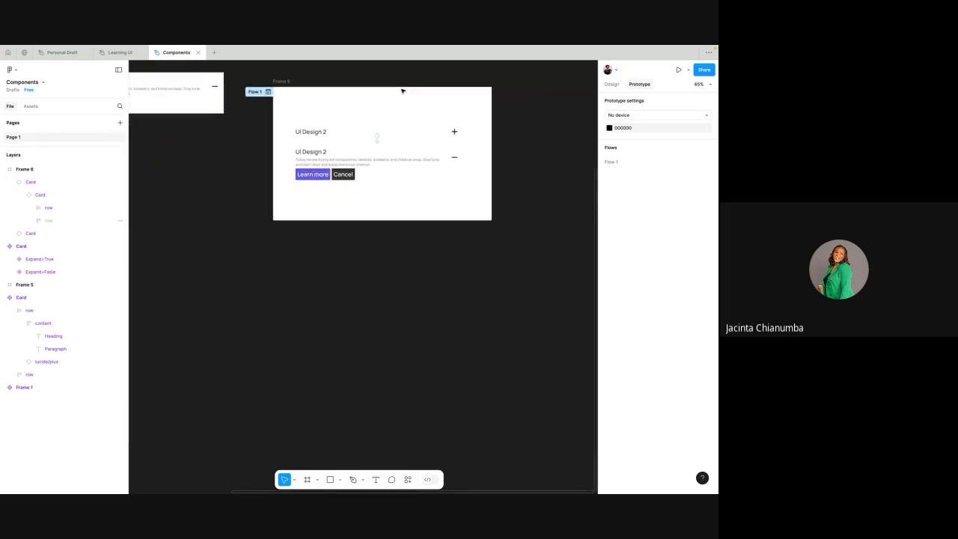
{"action": "left_click", "coordinate": [382, 182]}
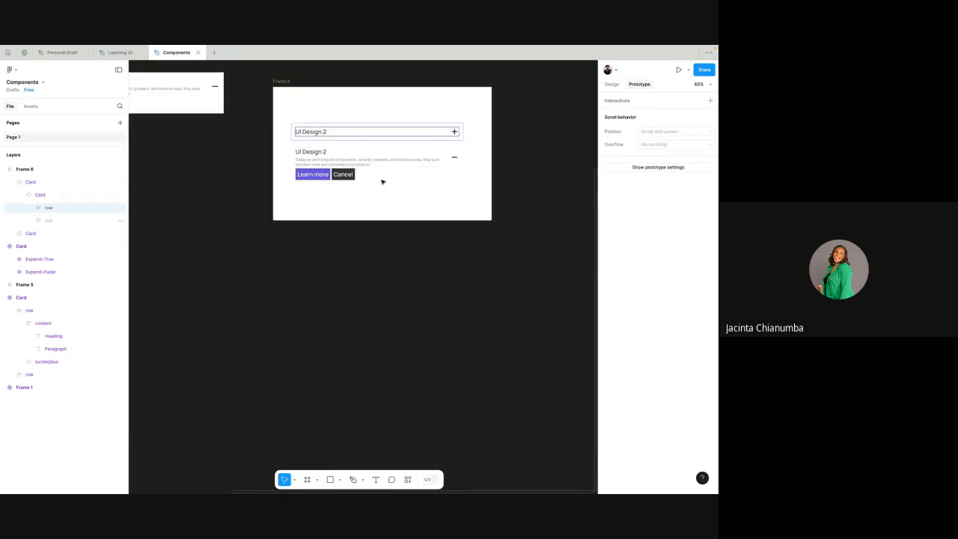
{"action": "left_click", "coordinate": [357, 291]}
{"action": "scroll", "coordinate": [357, 296], "scroll_direction": "up", "scroll_amount": 3}
{"action": "scroll", "coordinate": [357, 295], "scroll_direction": "left", "scroll_amount": 5}
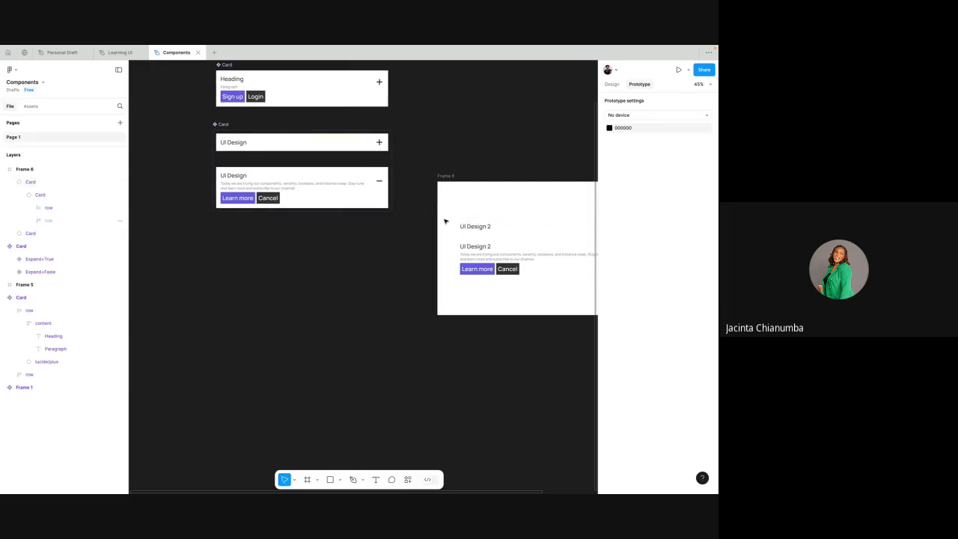
{"action": "scroll", "coordinate": [445, 220], "scroll_direction": "right", "scroll_amount": 3}
{"action": "left_click", "coordinate": [412, 230]}
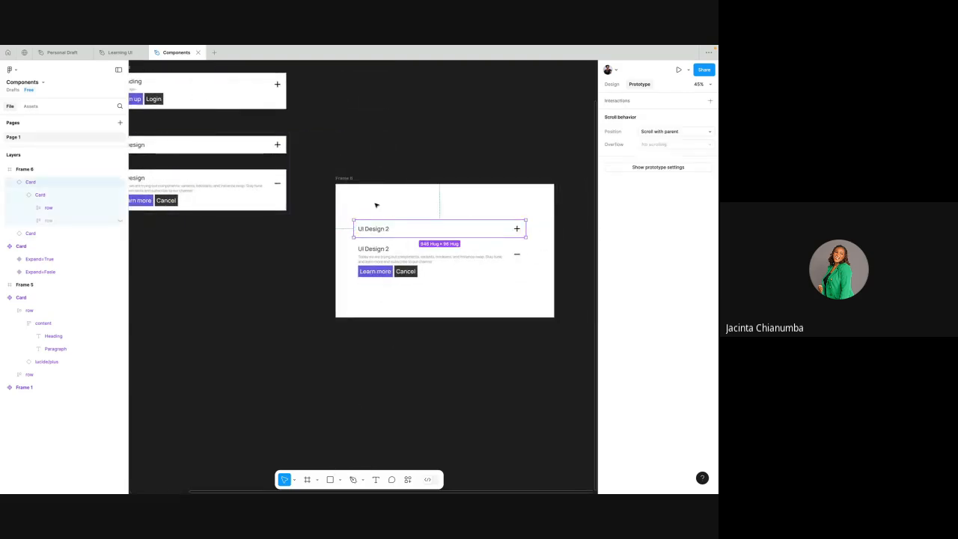
{"action": "left_click_drag", "start_coordinate": [345, 206], "coordinate": [241, 294]}
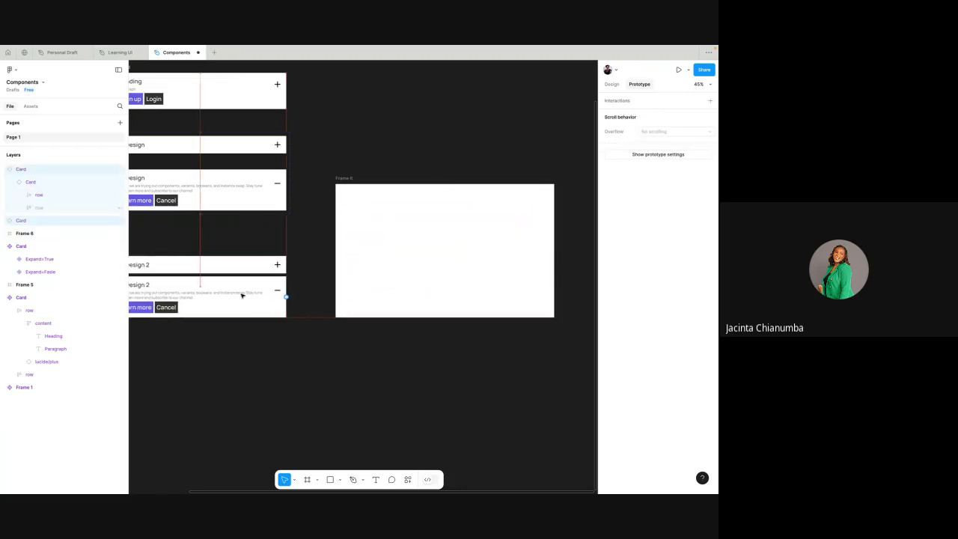
{"action": "scroll", "coordinate": [242, 293], "scroll_direction": "left", "scroll_amount": 3}
{"action": "scroll", "coordinate": [281, 269], "scroll_direction": "up", "scroll_amount": 5}
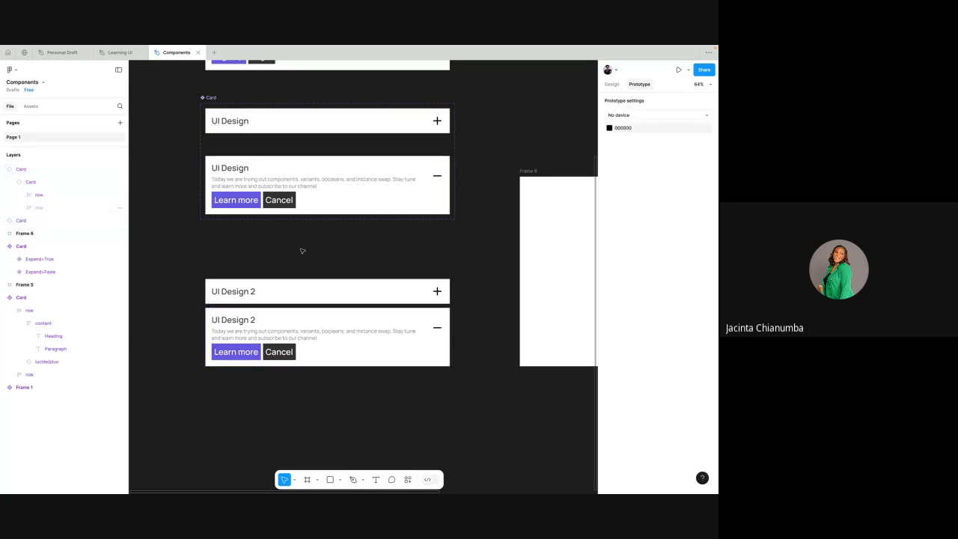
- Convert the two UI Design 2 cards into separate components and move the collapsed one slightly up to widen the gap
{"action": "scroll", "coordinate": [301, 251], "scroll_direction": "down", "scroll_amount": 2}
{"action": "left_click_drag", "start_coordinate": [195, 266], "coordinate": [445, 363]}
{"action": "left_click", "coordinate": [612, 85]}
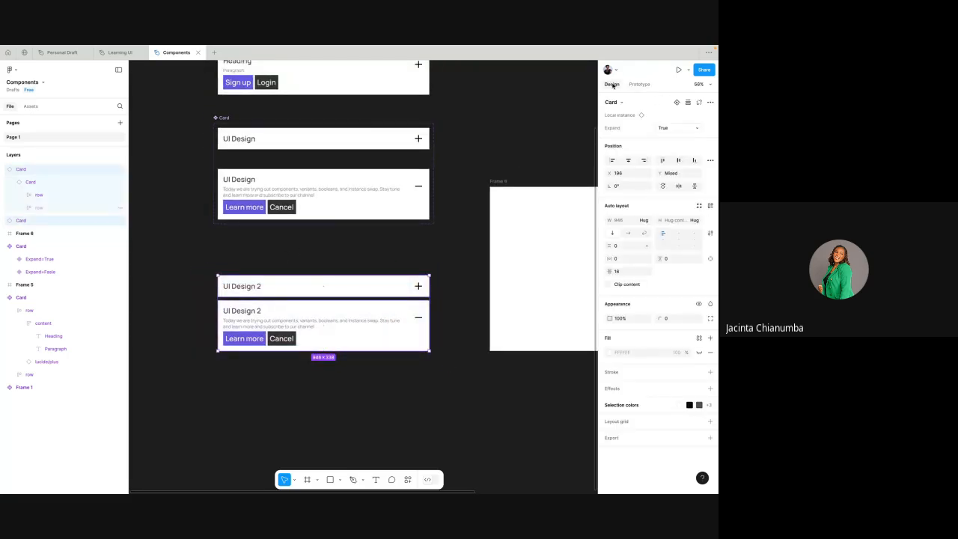
{"action": "left_click", "coordinate": [710, 102]}
{"action": "left_click", "coordinate": [663, 145]}
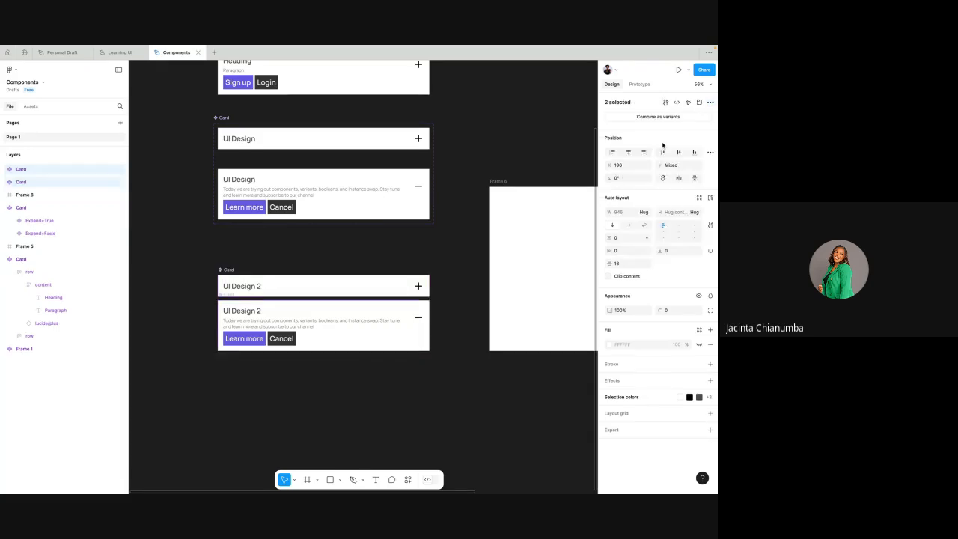
{"action": "left_click", "coordinate": [428, 252]}
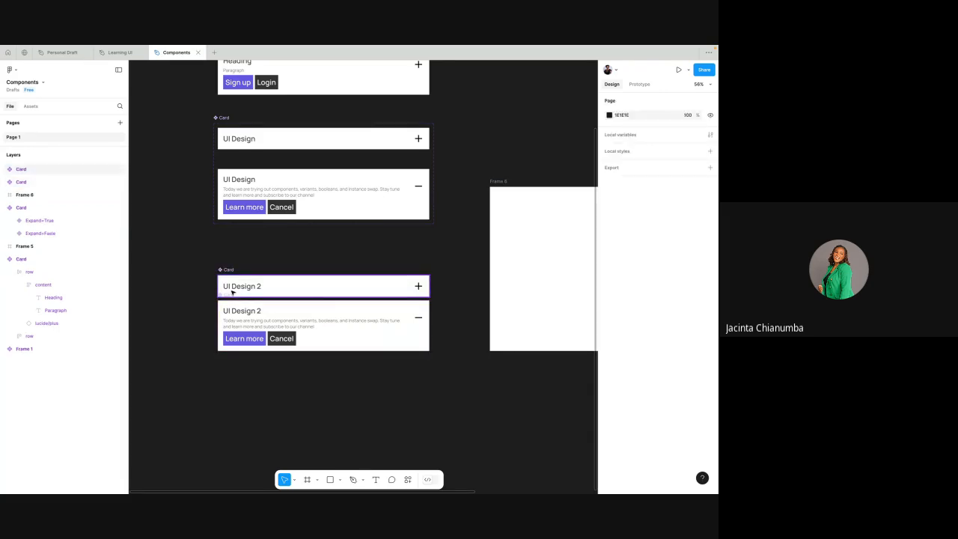
{"action": "mouse_move", "coordinate": [231, 294]}
{"action": "left_mouse_down"}
{"action": "mouse_move", "coordinate": [229, 319]}
{"action": "mouse_move", "coordinate": [229, 282]}
{"action": "left_mouse_up"}
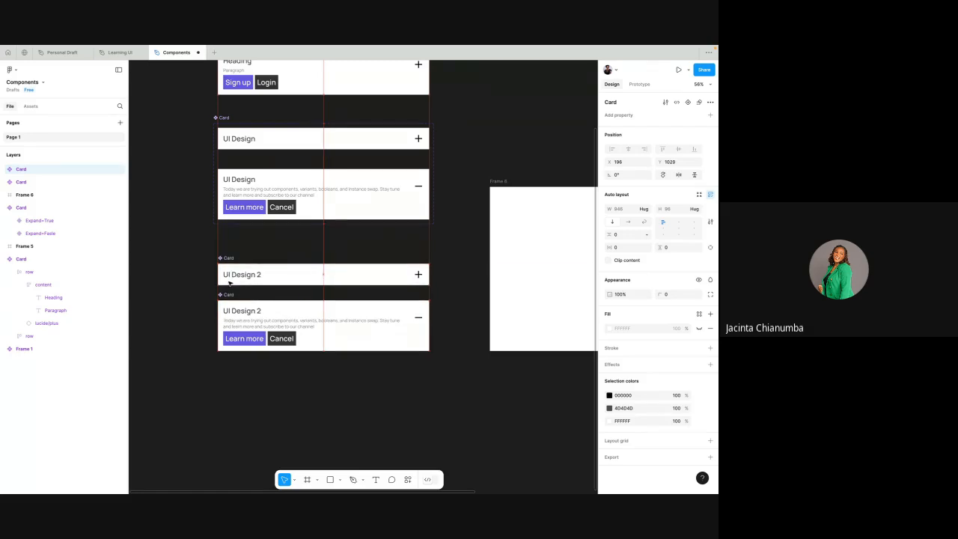
{"action": "left_click", "coordinate": [309, 246]}
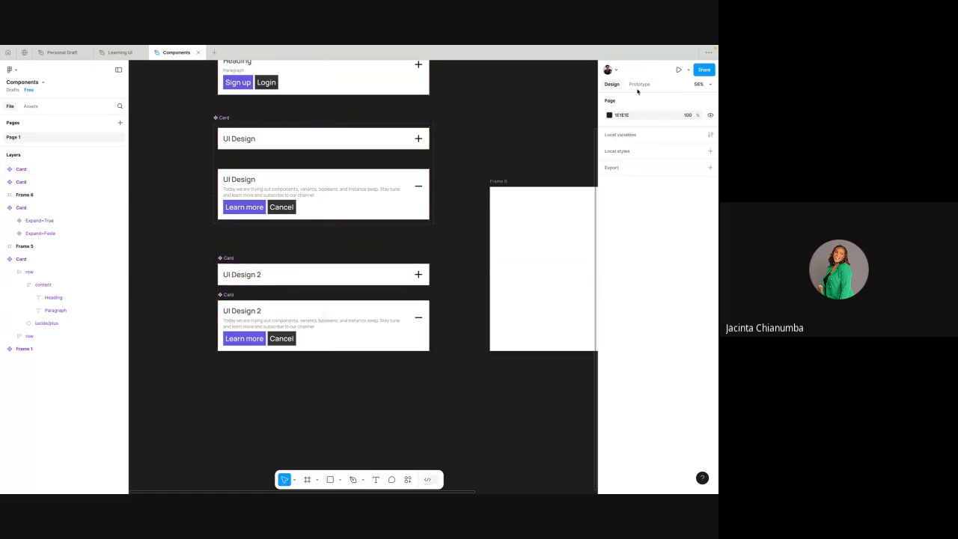
- Connect the collapsed and expanded UI Design 2 components to each other with on-click prototype interactions, using Navigate to with instant animation from the collapsed one
{"action": "left_click", "coordinate": [635, 85]}
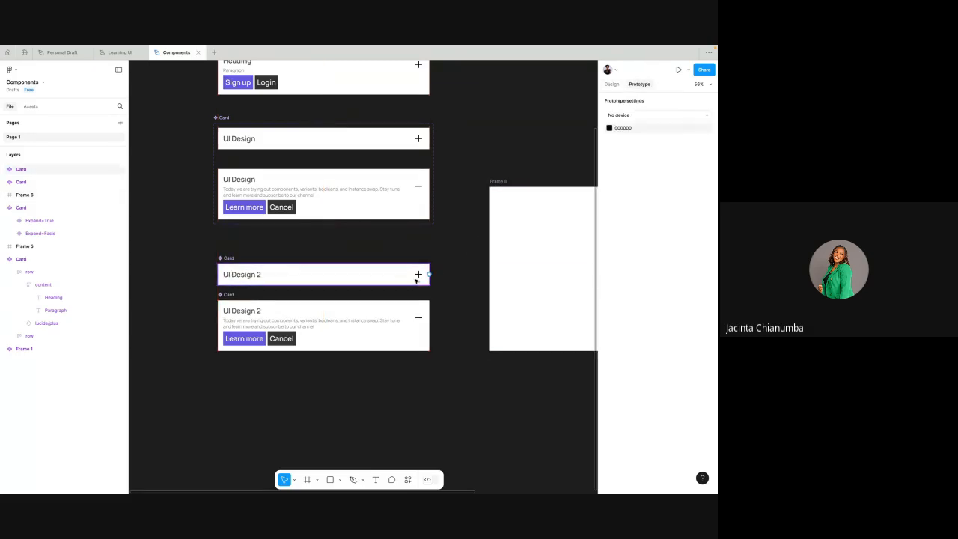
{"action": "left_click", "coordinate": [421, 279]}
{"action": "scroll", "coordinate": [423, 278], "scroll_direction": "up", "scroll_amount": 2}
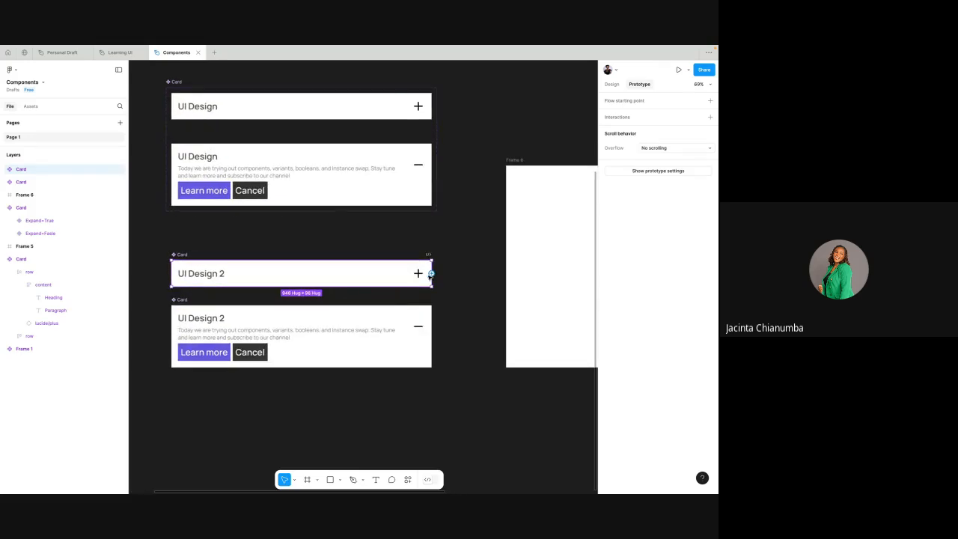
{"action": "left_click_drag", "start_coordinate": [381, 319], "coordinate": [378, 319]}
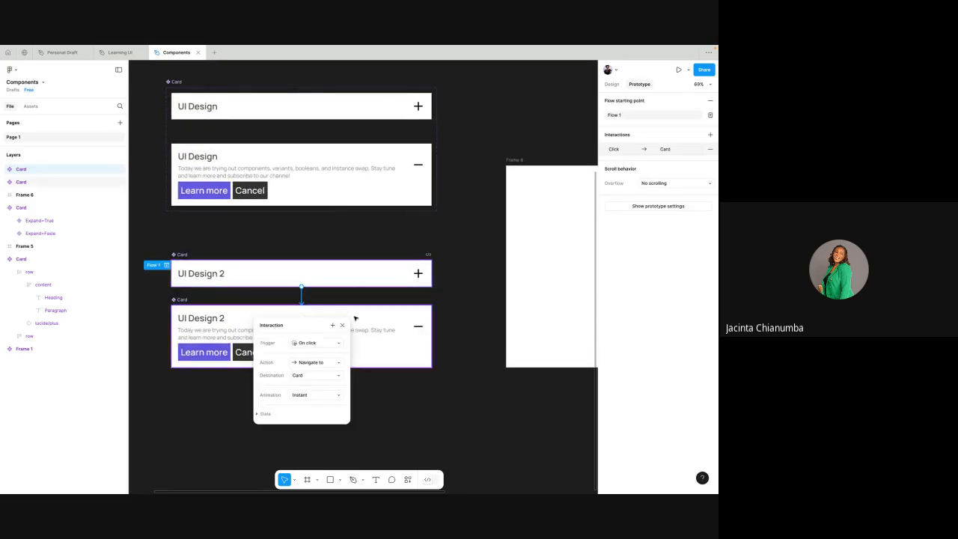
{"action": "left_click", "coordinate": [360, 313]}
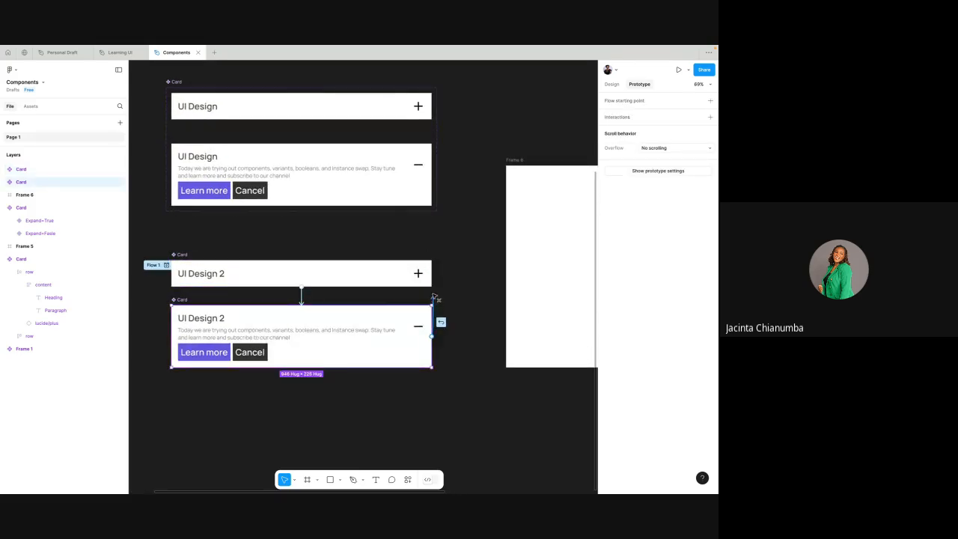
{"action": "left_click_drag", "start_coordinate": [419, 282], "coordinate": [419, 280]}
{"action": "left_click", "coordinate": [443, 234]}
{"action": "scroll", "coordinate": [443, 234], "scroll_direction": "down", "scroll_amount": 5}
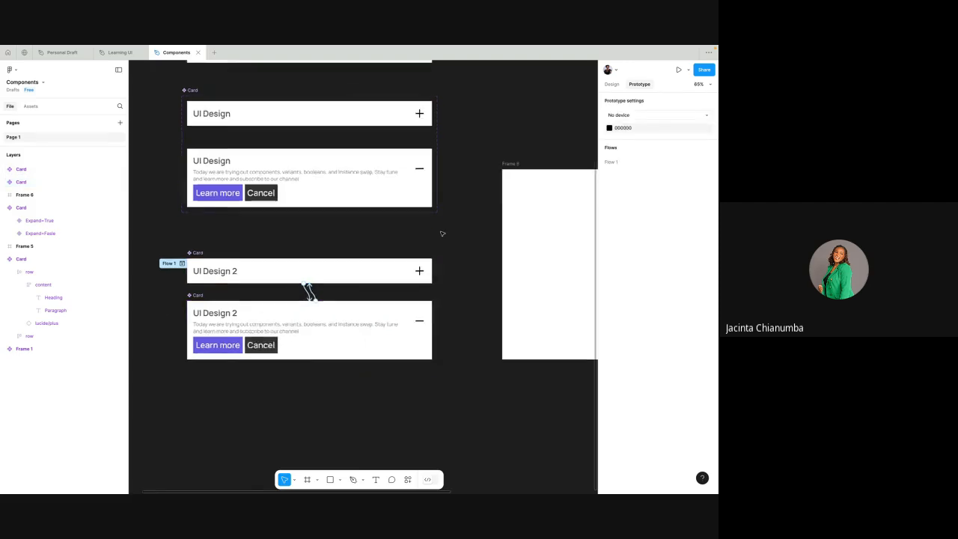
- Try to place an instance of the expanded UI Design 2 component in Frame 6
{"action": "left_click", "coordinate": [395, 293]}
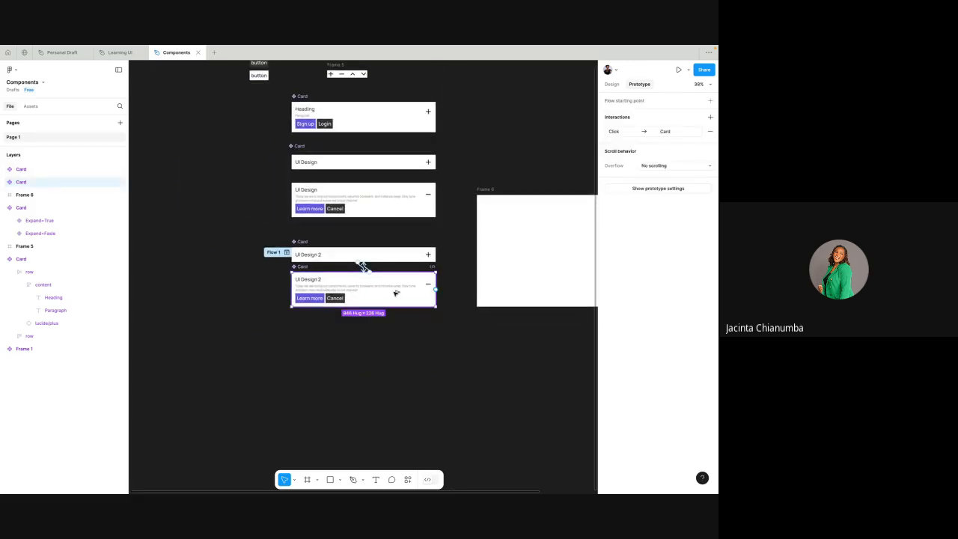
{"action": "left_click_drag", "start_coordinate": [395, 294], "coordinate": [557, 274]}
{"action": "scroll", "coordinate": [569, 197], "scroll_direction": "right", "scroll_amount": 1}
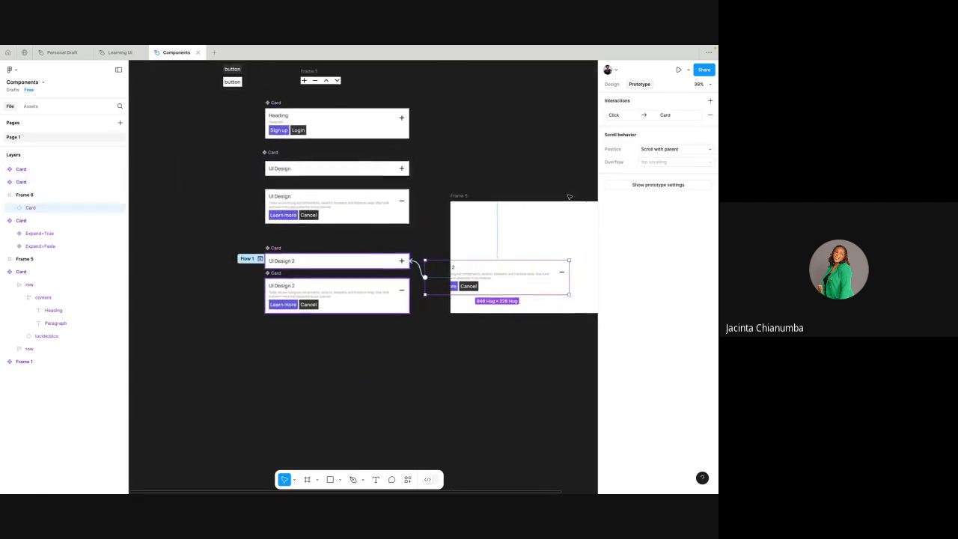
{"action": "key", "text": "super+z"}
{"action": "left_click", "coordinate": [395, 241]}
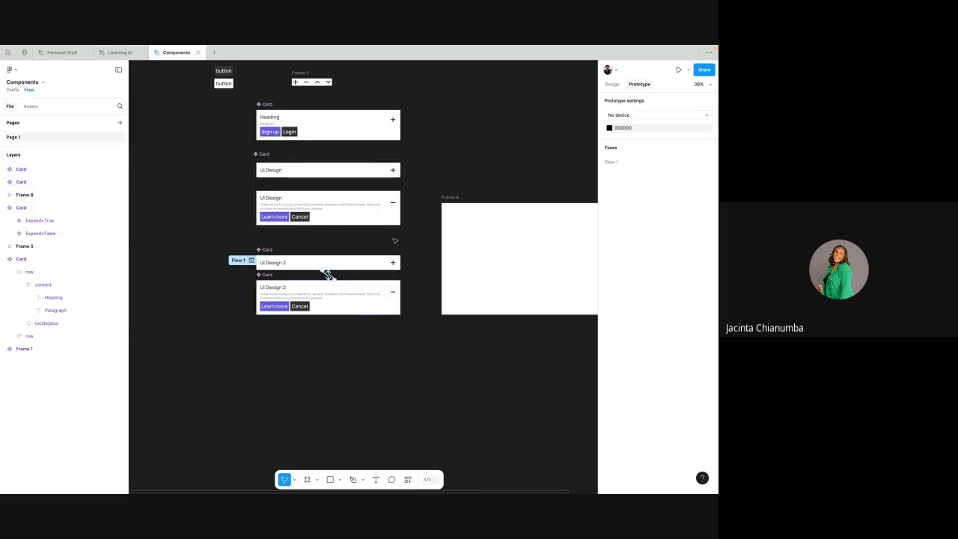
{"action": "left_click", "coordinate": [308, 286]}
{"action": "key", "text": "Escape"}
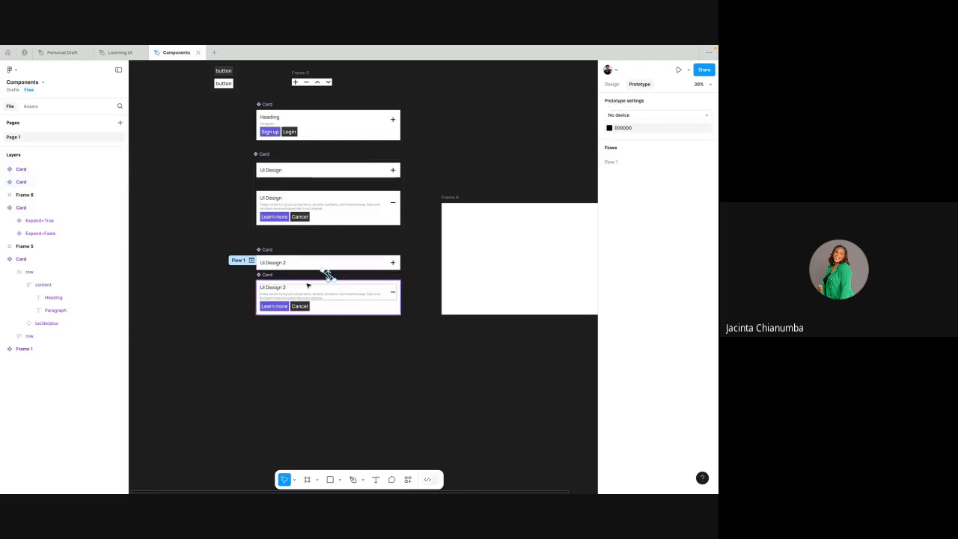
- Combine the collapsed and expanded UI Design 2 components as variants of one component set
{"action": "scroll", "coordinate": [328, 276], "scroll_direction": "up", "scroll_amount": 5}
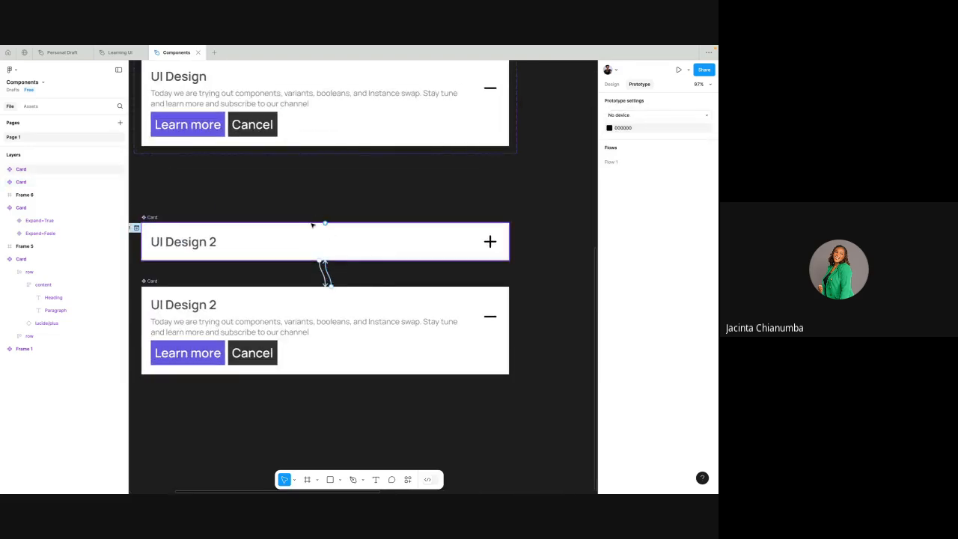
{"action": "scroll", "coordinate": [312, 225], "scroll_direction": "down", "scroll_amount": 5}
{"action": "left_click_drag", "start_coordinate": [221, 209], "coordinate": [413, 313]}
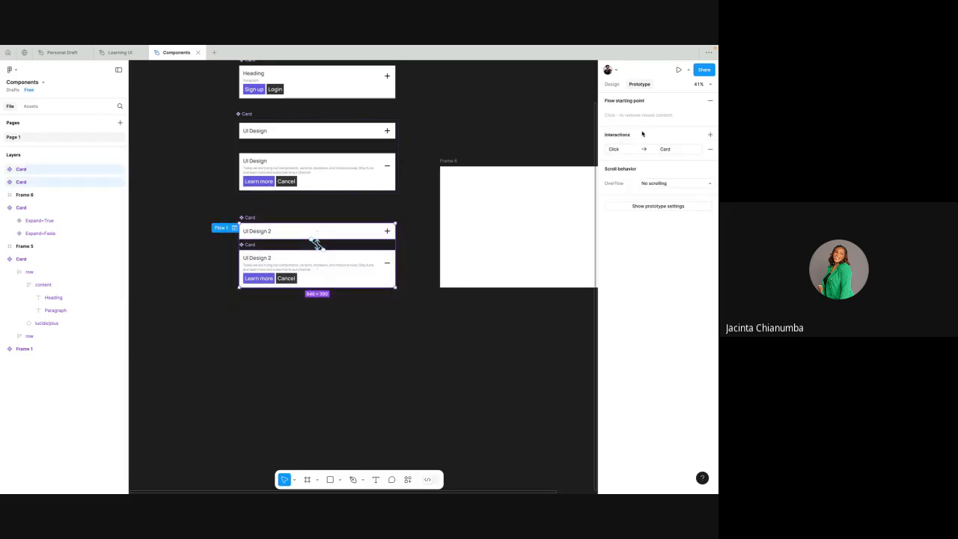
{"action": "left_click", "coordinate": [611, 84]}
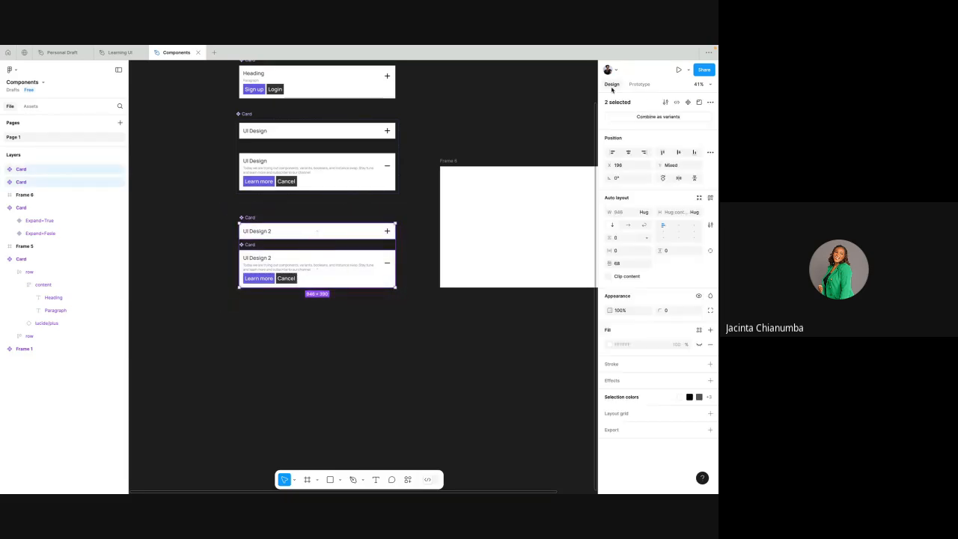
{"action": "left_click", "coordinate": [644, 117]}
- Place an instance of the expanded UI Design 2 variant in Frame 6 at about X 42, Y 280
{"action": "left_click", "coordinate": [364, 265]}
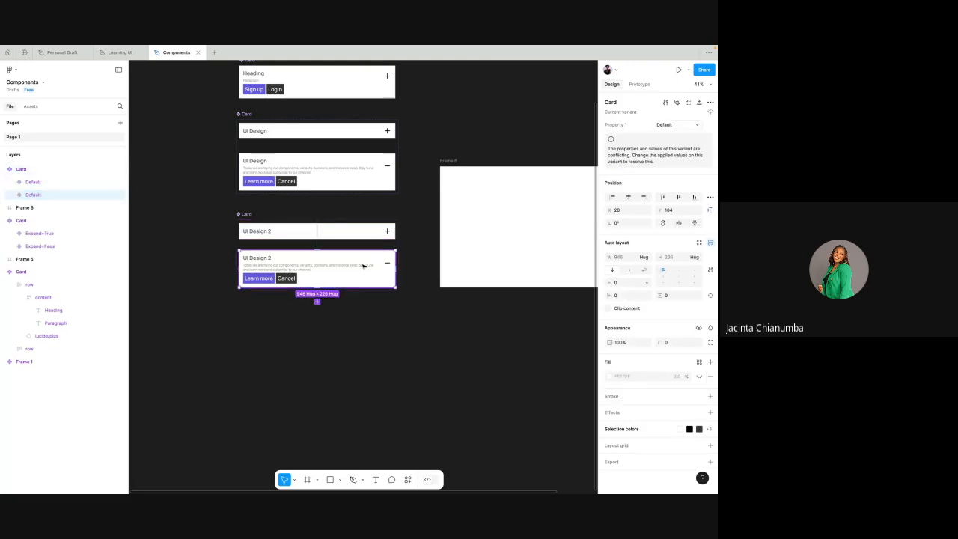
{"action": "left_click_drag", "start_coordinate": [363, 265], "coordinate": [571, 228]}
{"action": "scroll", "coordinate": [571, 228], "scroll_direction": "right", "scroll_amount": 2}
{"action": "scroll", "coordinate": [571, 229], "scroll_direction": "up", "scroll_amount": 1}
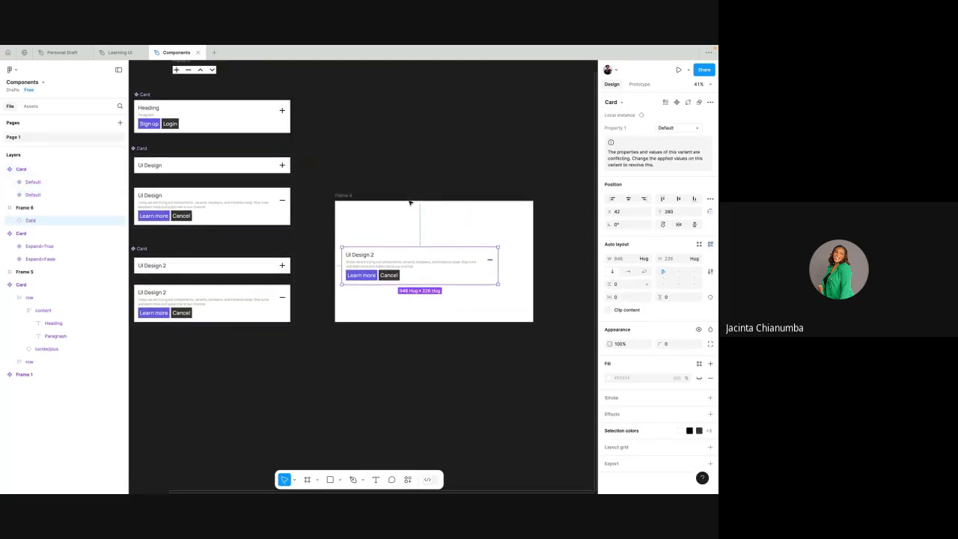
- Preview the Frame 6 prototype and toggle the card repeatedly between its expanded and collapsed states
{"action": "left_click", "coordinate": [352, 193]}
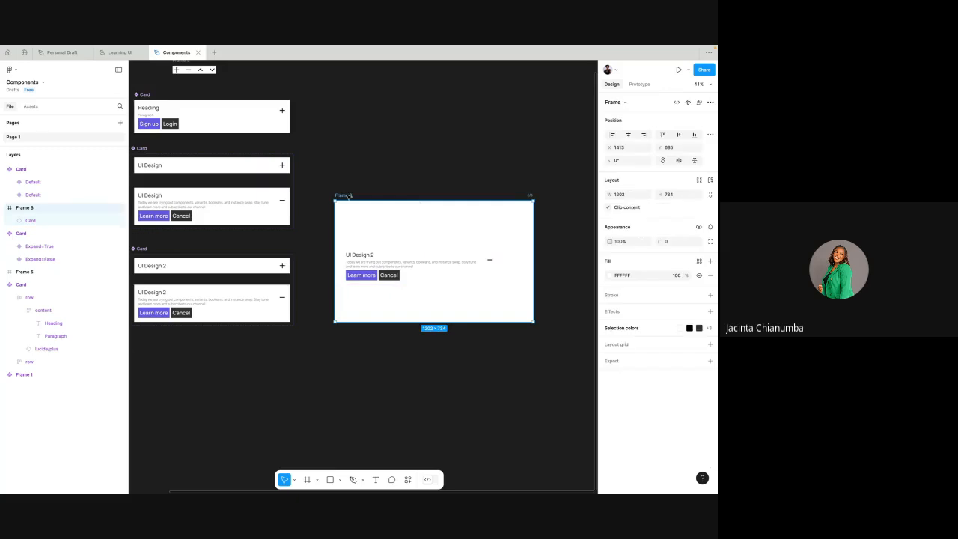
{"action": "left_click", "coordinate": [676, 71]}
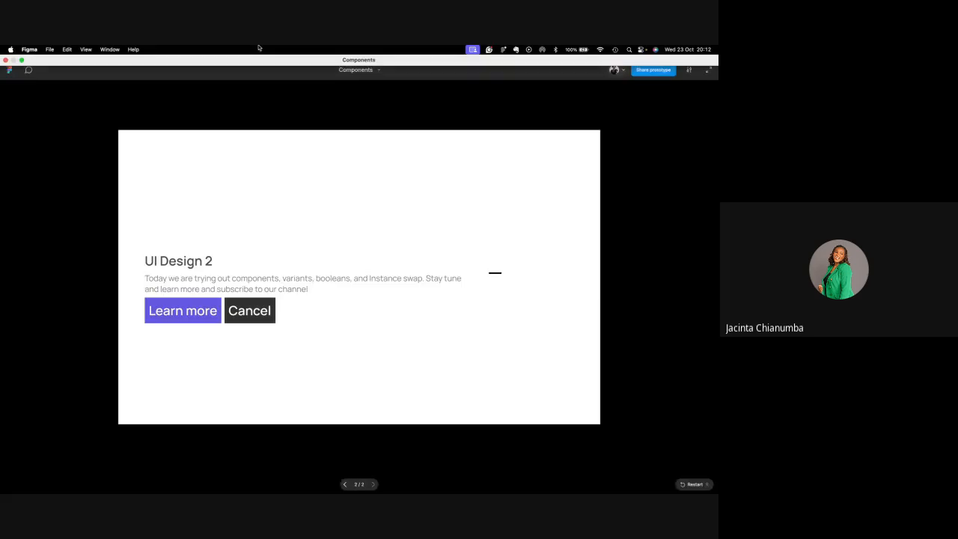
{"action": "left_click", "coordinate": [498, 284]}
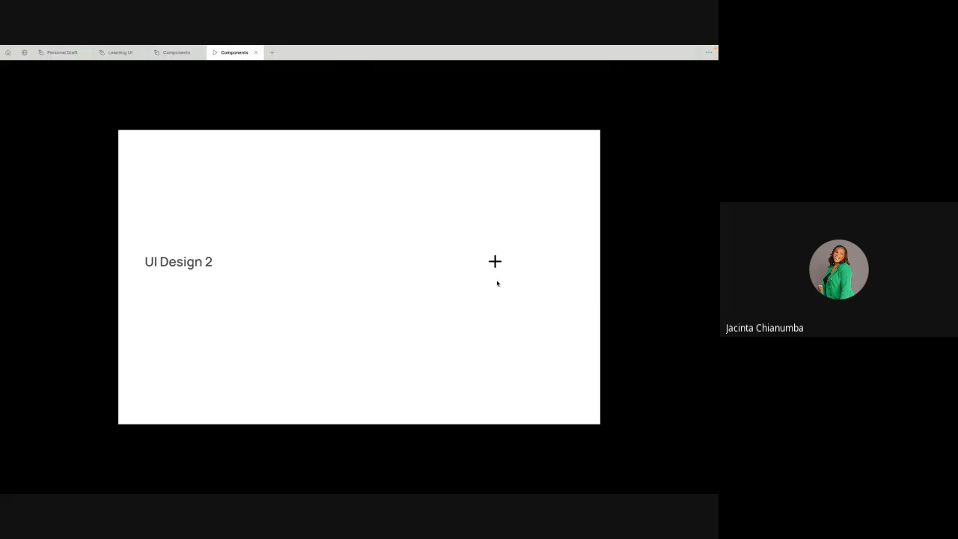
{"action": "left_click", "coordinate": [496, 262]}
{"action": "left_click", "coordinate": [495, 284]}
{"action": "left_click", "coordinate": [498, 268]}
{"action": "left_click", "coordinate": [498, 269]}
{"action": "left_click", "coordinate": [498, 268]}
{"action": "left_click", "coordinate": [498, 269]}
{"action": "left_click", "coordinate": [499, 269]}
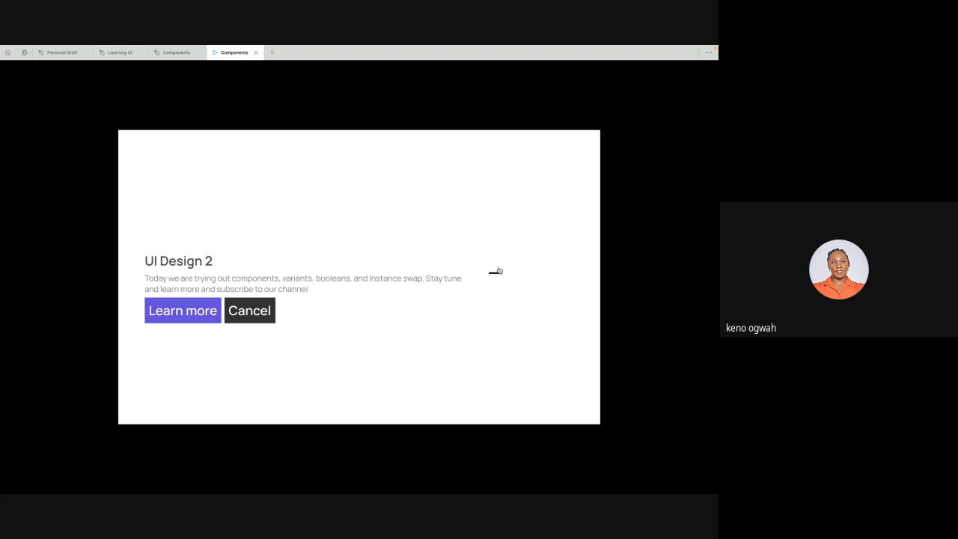
- Return to the Components design file and center the card instance horizontally in Frame 6 at X 128, Y 207
{"action": "left_click", "coordinate": [166, 54]}
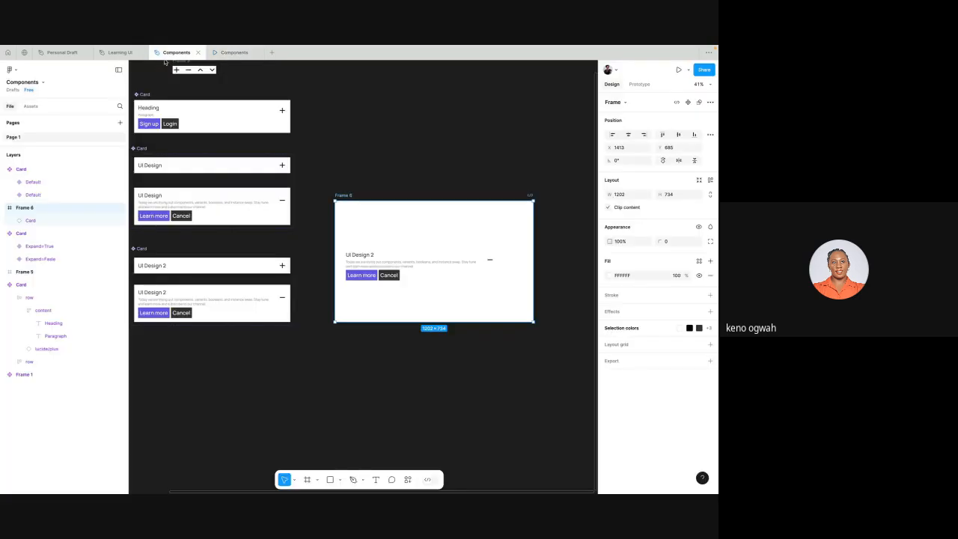
{"action": "left_click", "coordinate": [357, 255]}
{"action": "mouse_move", "coordinate": [389, 259]}
{"action": "left_mouse_down"}
{"action": "mouse_move", "coordinate": [416, 245]}
{"action": "mouse_move", "coordinate": [403, 249]}
{"action": "left_mouse_up"}
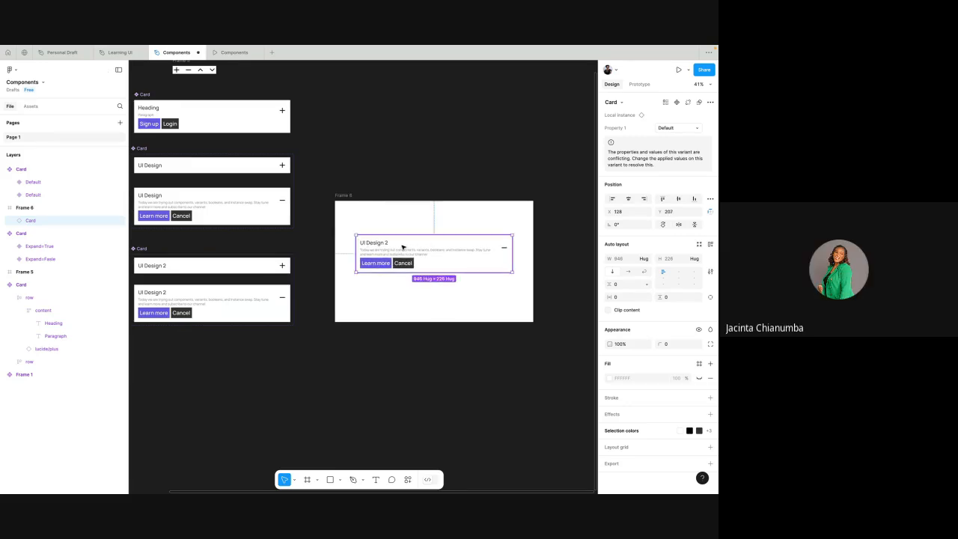
{"action": "left_click", "coordinate": [454, 108]}
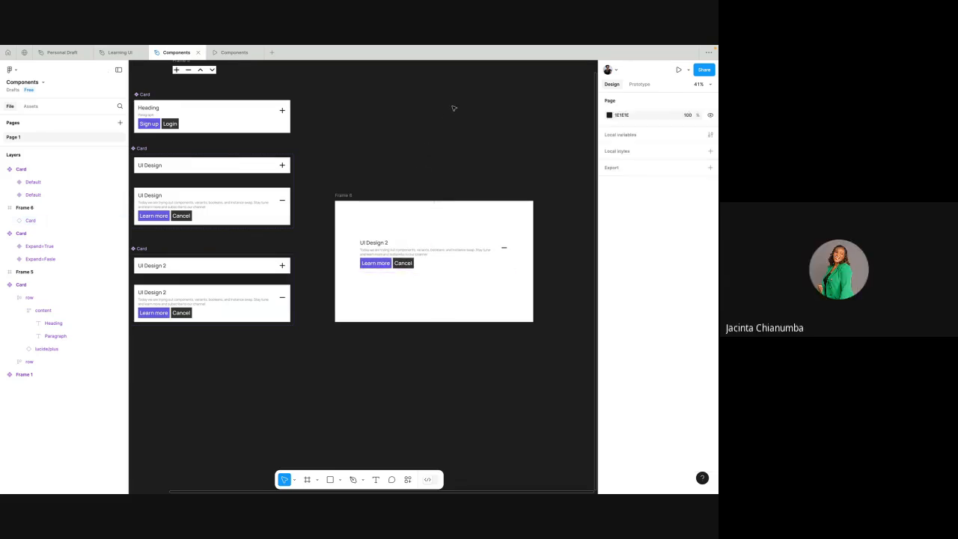
- Try to place a copy of the collapsed UI Design variant in Frame 6 below the existing card
{"action": "scroll", "coordinate": [453, 109], "scroll_direction": "left", "scroll_amount": 3}
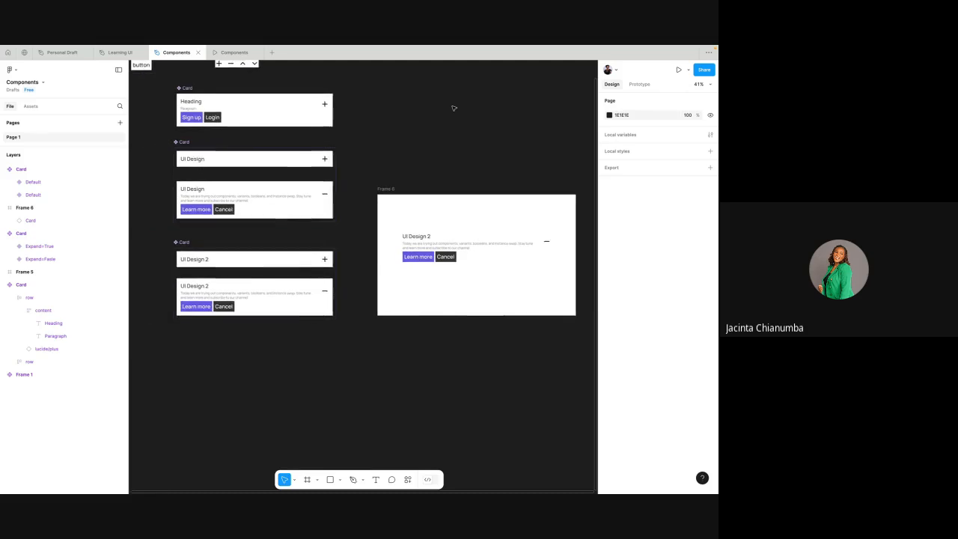
{"action": "left_click", "coordinate": [277, 155]}
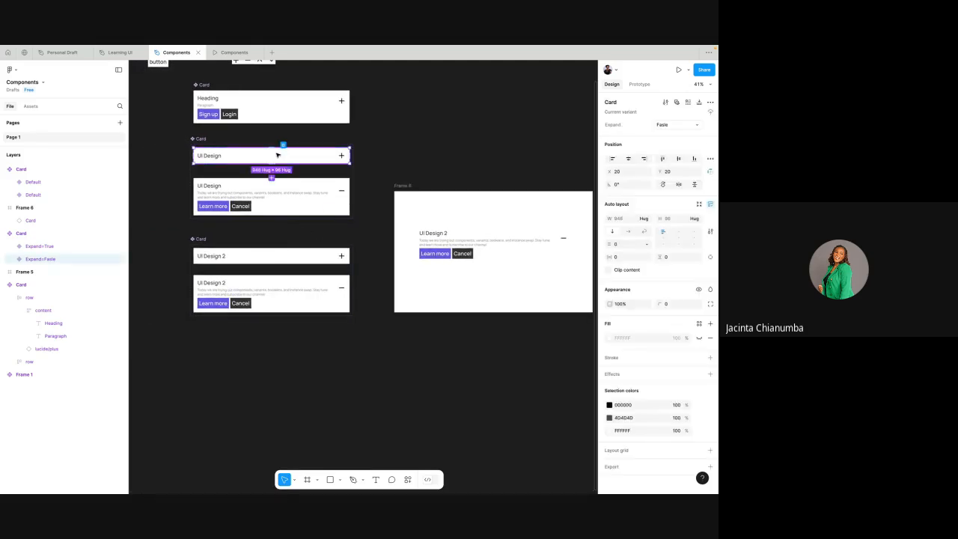
{"action": "left_click_drag", "start_coordinate": [281, 155], "coordinate": [496, 287]}
{"action": "key", "text": "ctrl+z"}
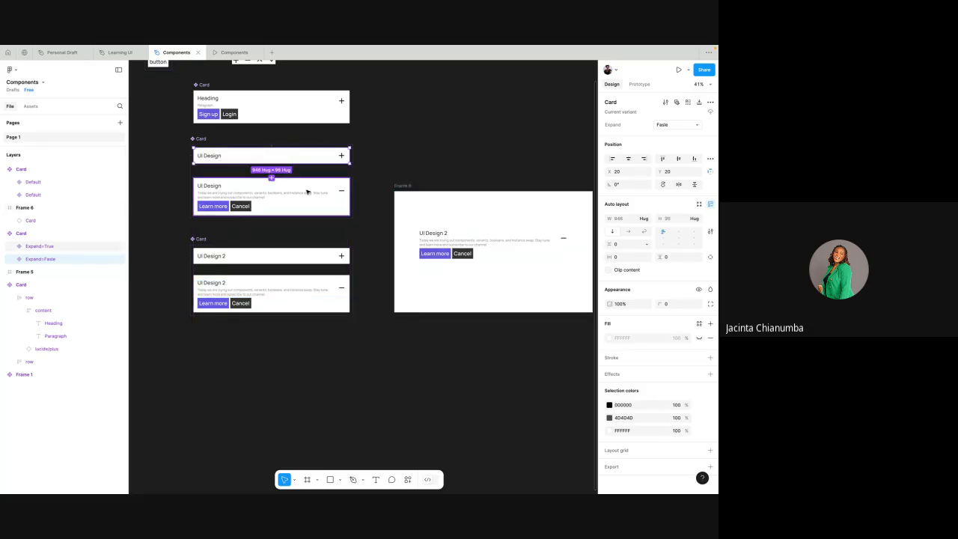
- Place an instance of the expanded UI Design variant in Frame 6 below the UI Design 2 card, at about X 152, Y 467
{"action": "left_click", "coordinate": [307, 192]}
{"action": "left_click_drag", "start_coordinate": [307, 193], "coordinate": [533, 282]}
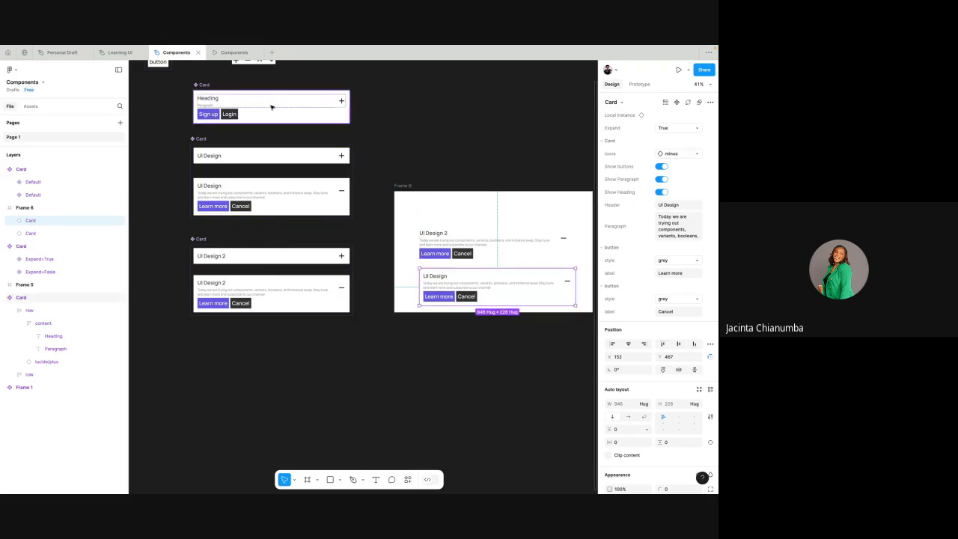
{"action": "scroll", "coordinate": [408, 226], "scroll_direction": "right", "scroll_amount": 3}
{"action": "scroll", "coordinate": [409, 227], "scroll_direction": "down", "scroll_amount": 1}
{"action": "scroll", "coordinate": [425, 233], "scroll_direction": "up", "scroll_amount": 5}
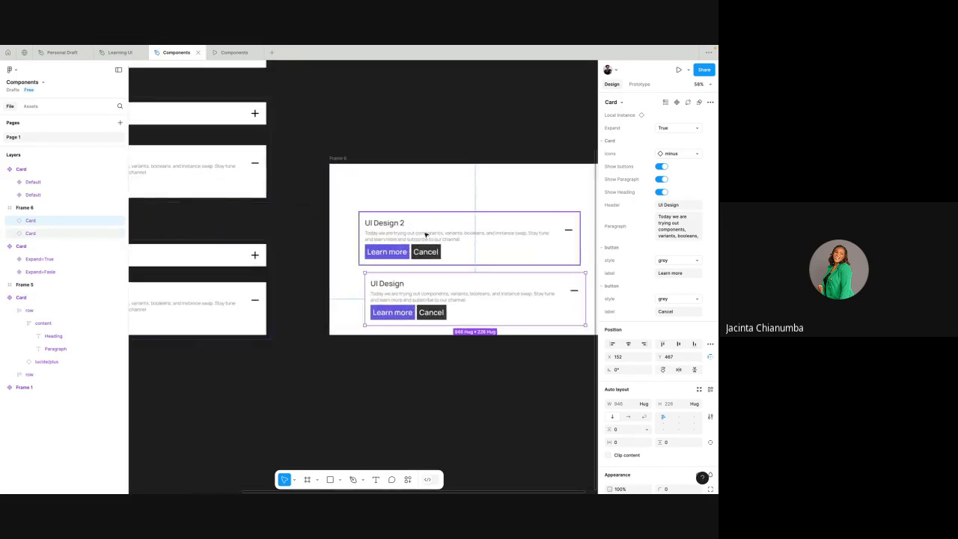
{"action": "scroll", "coordinate": [417, 291], "scroll_direction": "down", "scroll_amount": 2}
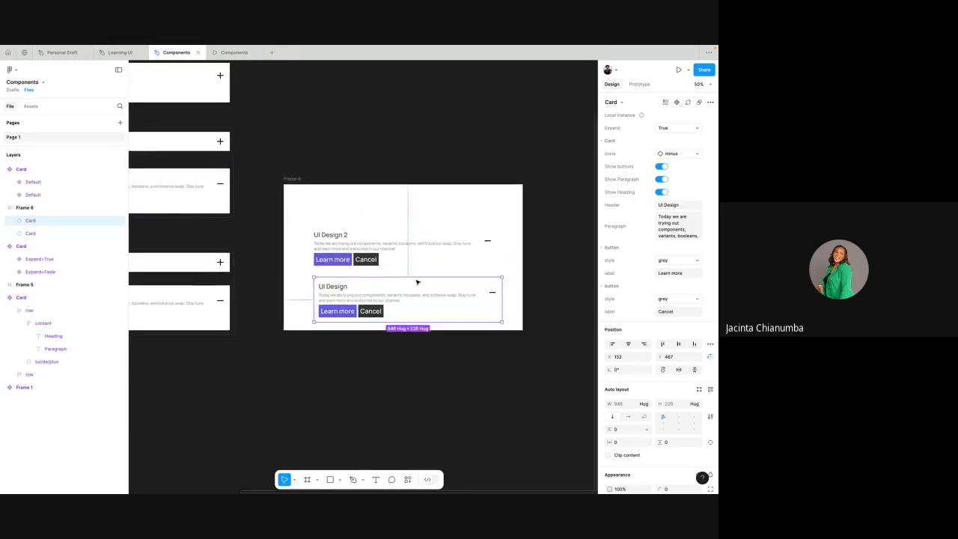
- Move the UI Design 2 card up within Frame 6 to about X 128, Y 84
{"action": "scroll", "coordinate": [426, 250], "scroll_direction": "left", "scroll_amount": 2}
{"action": "left_click", "coordinate": [435, 251]}
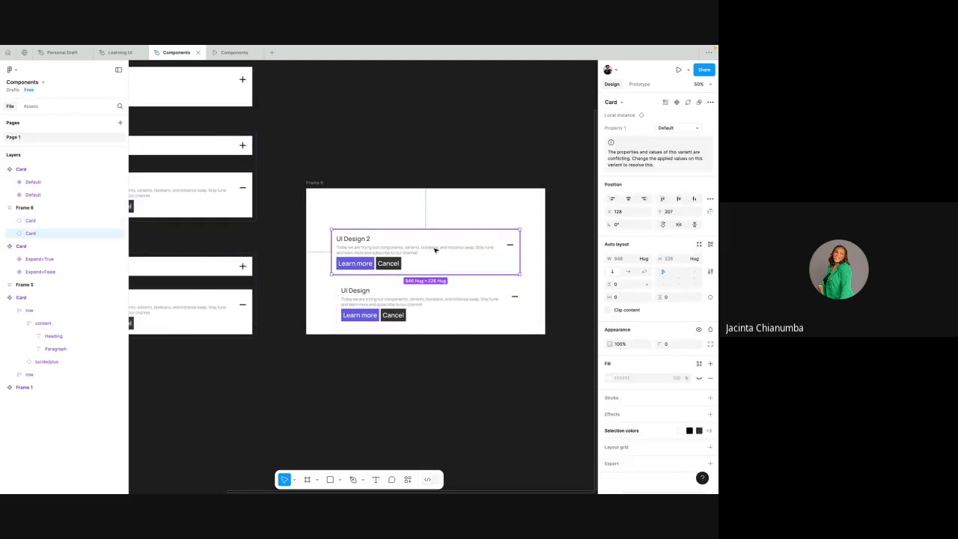
{"action": "left_click_drag", "start_coordinate": [435, 251], "coordinate": [436, 226]}
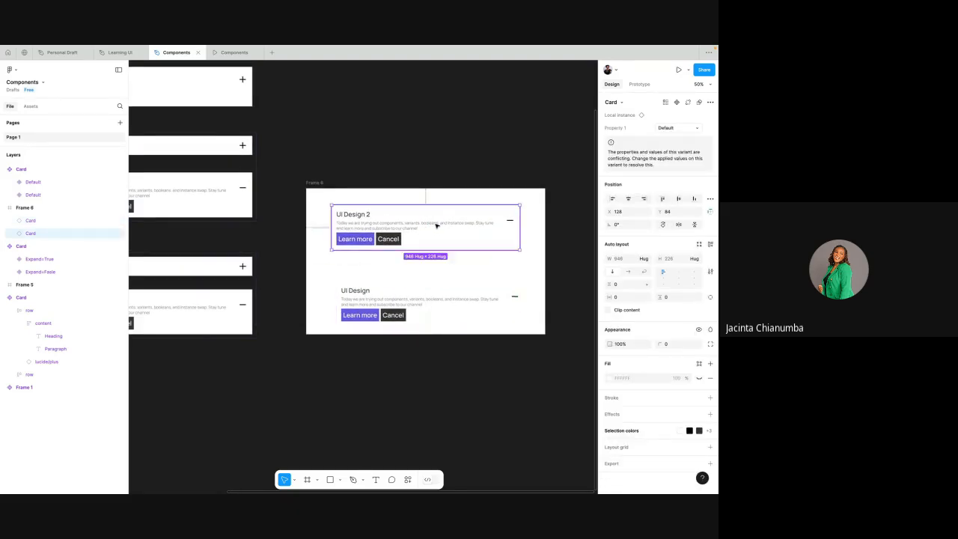
- Align the UI Design instance in Frame 6 with the card above it, at about X 128, Y 424
{"action": "scroll", "coordinate": [436, 225], "scroll_direction": "left", "scroll_amount": 3}
{"action": "scroll", "coordinate": [426, 225], "scroll_direction": "down", "scroll_amount": 1}
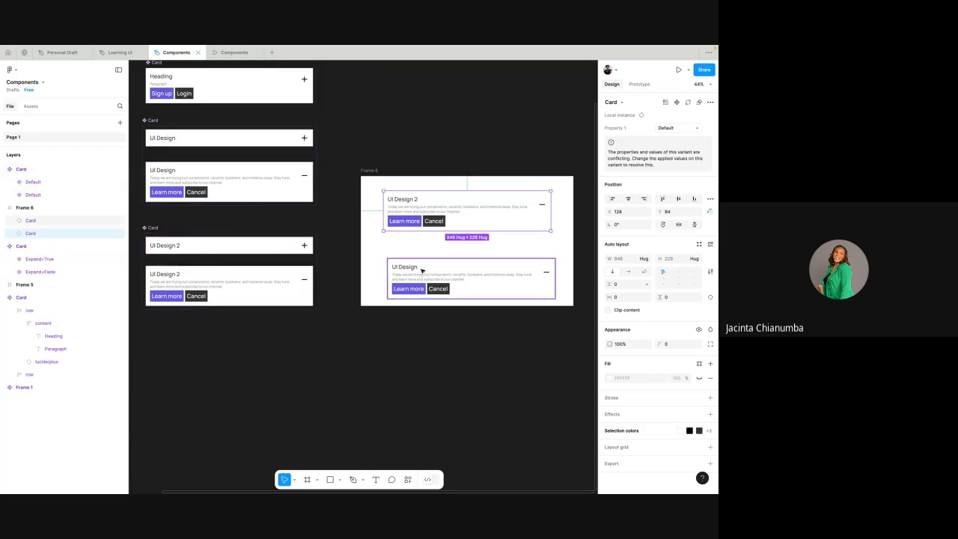
{"action": "left_click_drag", "start_coordinate": [421, 271], "coordinate": [432, 263]}
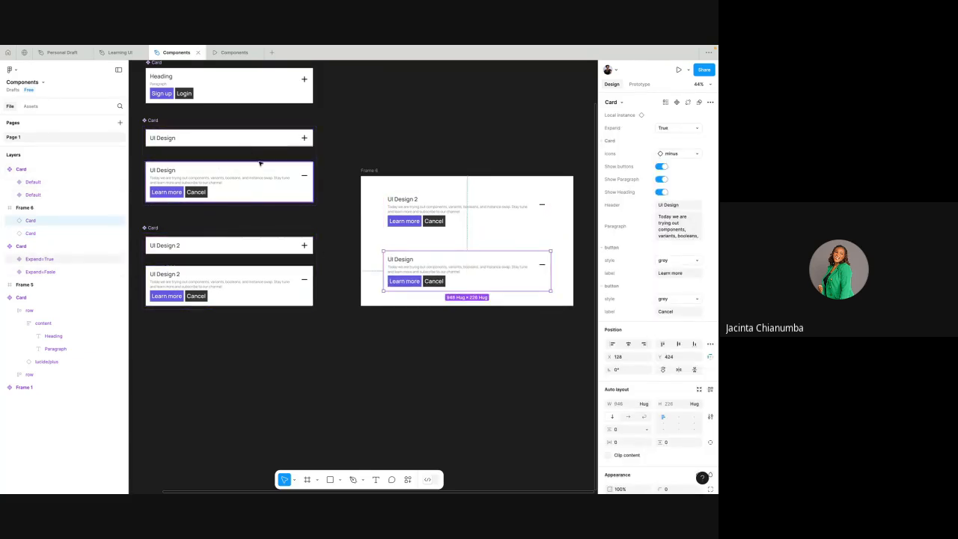
{"action": "scroll", "coordinate": [260, 163], "scroll_direction": "up", "scroll_amount": 1}
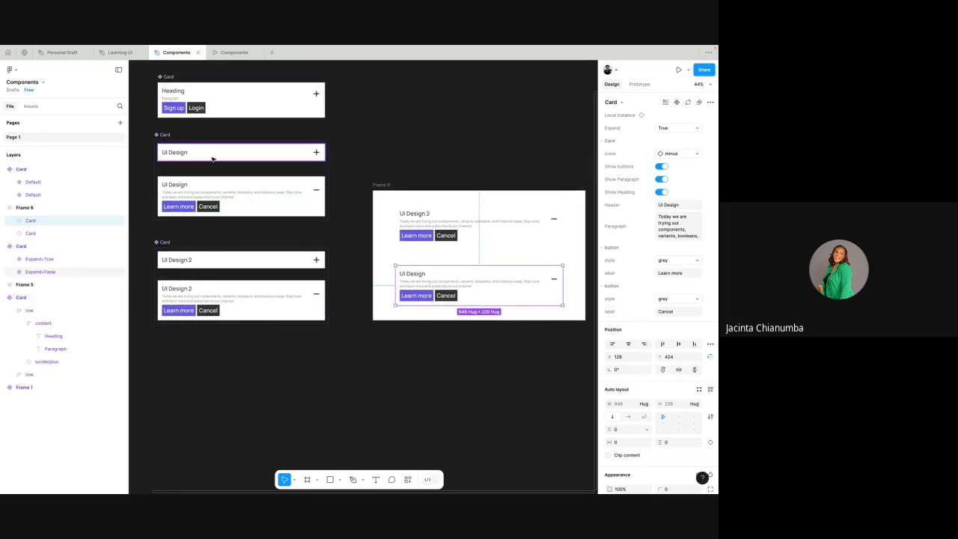
- Switch to the Google Meet call, dismiss the raised-hand notification, and return to the Components design file
{"action": "key", "text": "ctrl+Left"}
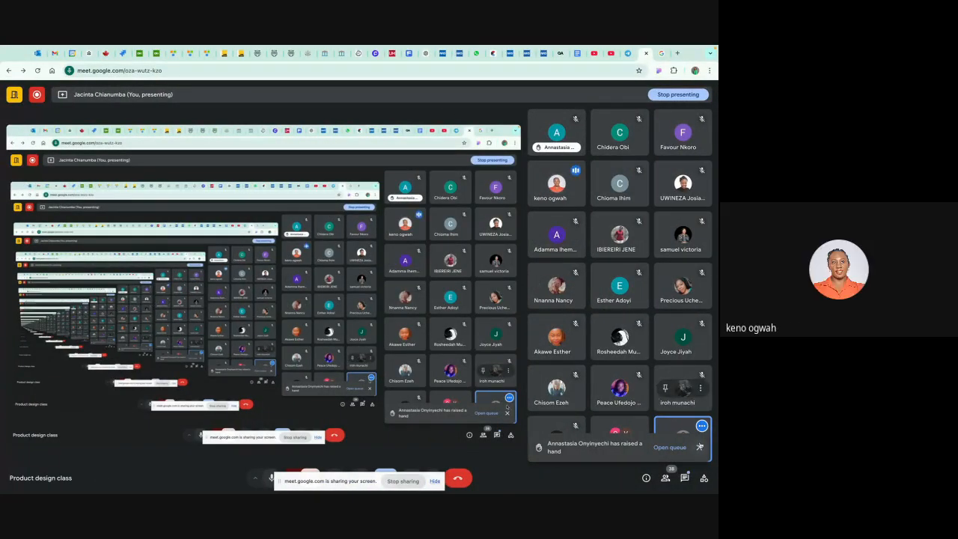
{"action": "left_click", "coordinate": [699, 447]}
{"action": "key", "text": "ctrl+Right"}
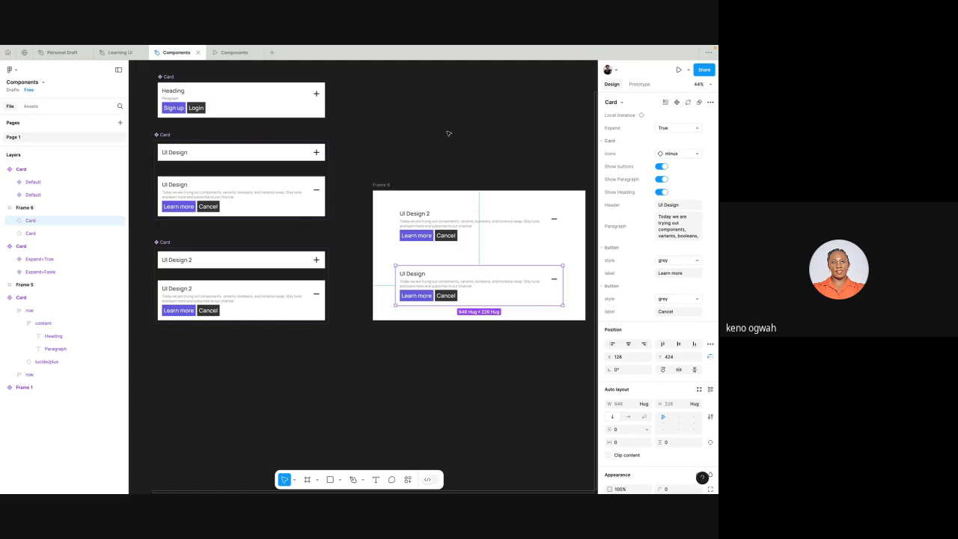
- Delete the UI Design instance from Frame 6 and place a fresh instance of the expanded UI Design variant below the UI Design 2 card
{"action": "left_click", "coordinate": [461, 230]}
{"action": "left_click", "coordinate": [448, 278]}
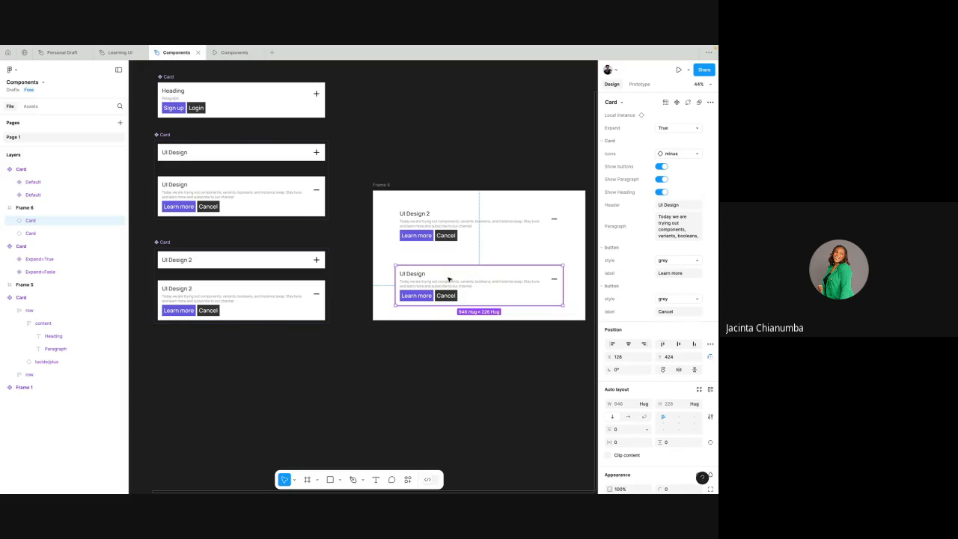
{"action": "key", "text": "Delete"}
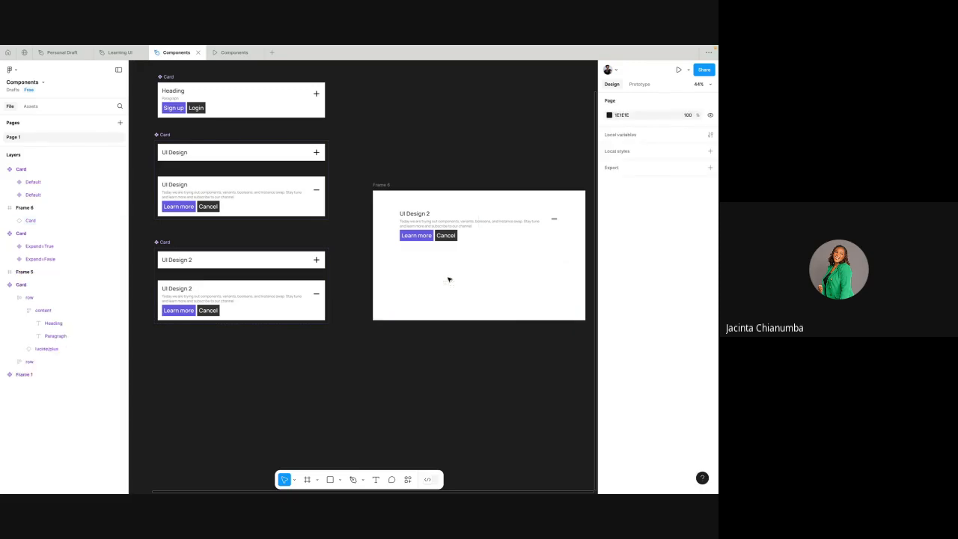
{"action": "left_click", "coordinate": [284, 203]}
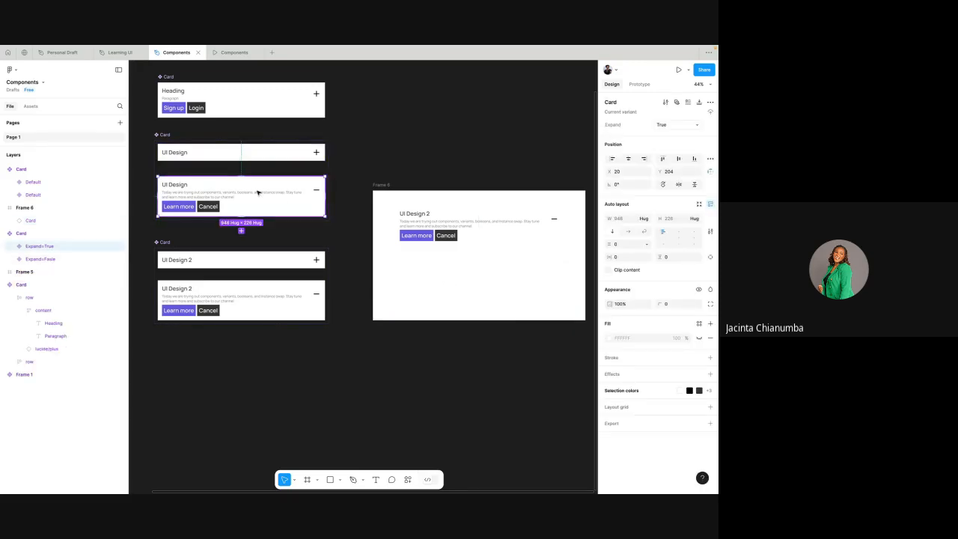
{"action": "left_click_drag", "start_coordinate": [258, 192], "coordinate": [499, 280]}
{"action": "left_click", "coordinate": [236, 63]}
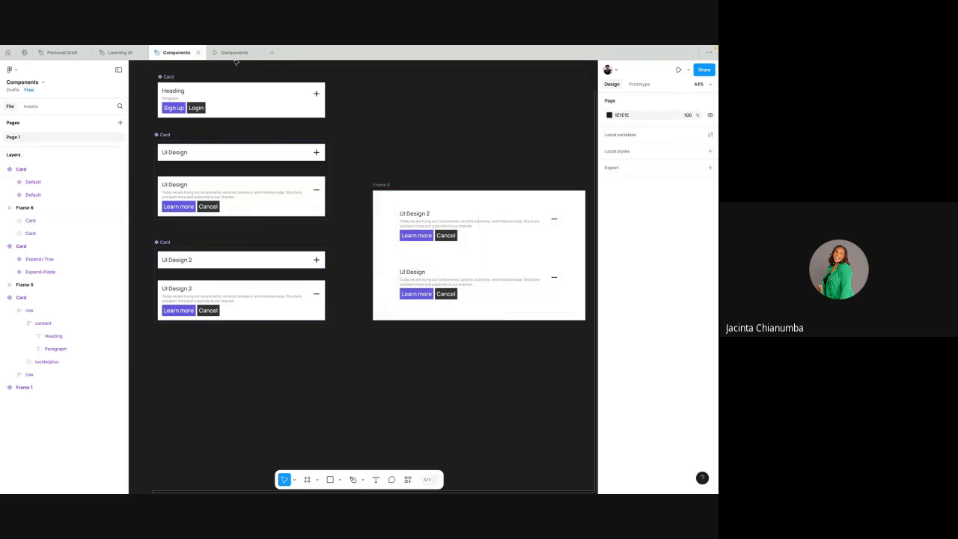
- Test the expand and collapse toggles of both cards in the Frame 6 prototype preview, and return to Frame 6 in the design file
{"action": "left_click", "coordinate": [233, 53]}
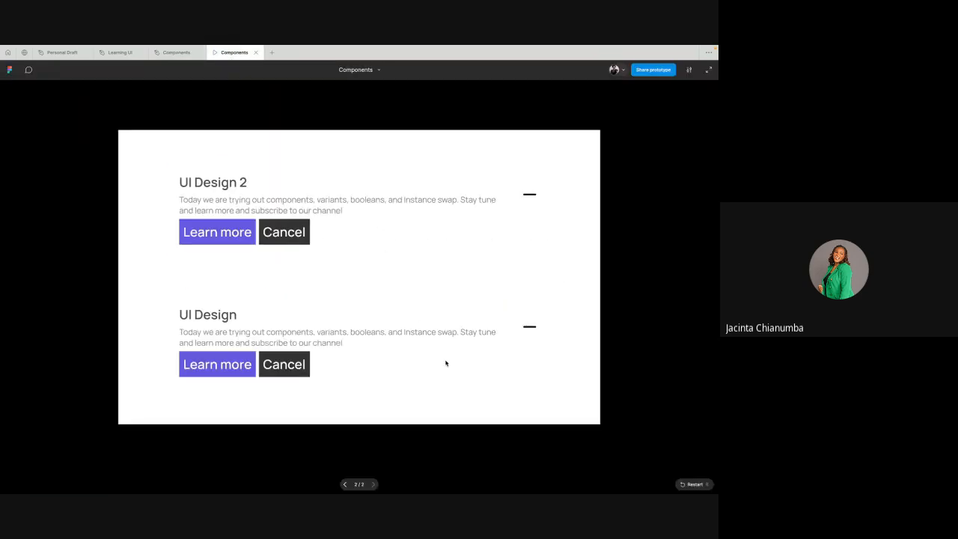
{"action": "left_click", "coordinate": [507, 336]}
{"action": "left_click", "coordinate": [528, 327]}
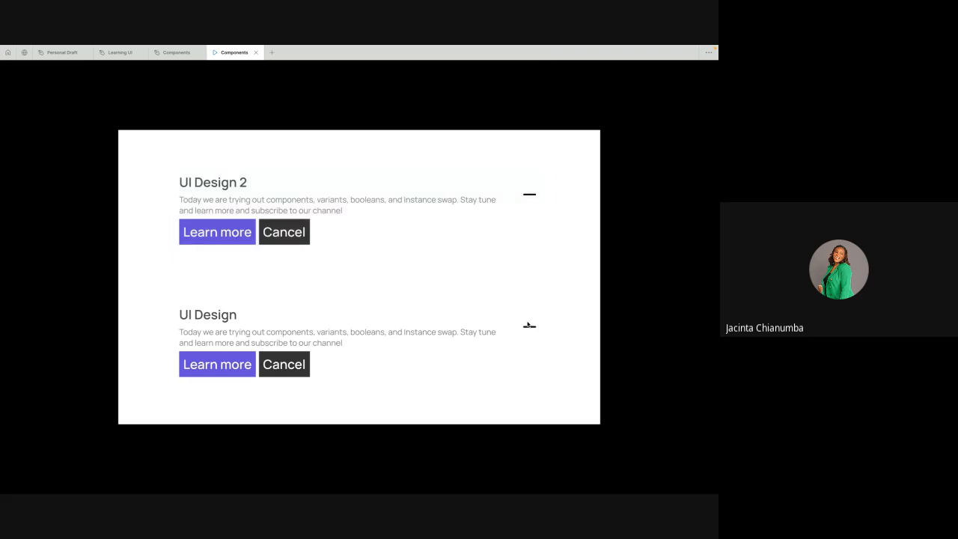
{"action": "left_click", "coordinate": [528, 326]}
{"action": "left_click", "coordinate": [528, 327]}
{"action": "left_click", "coordinate": [530, 328]}
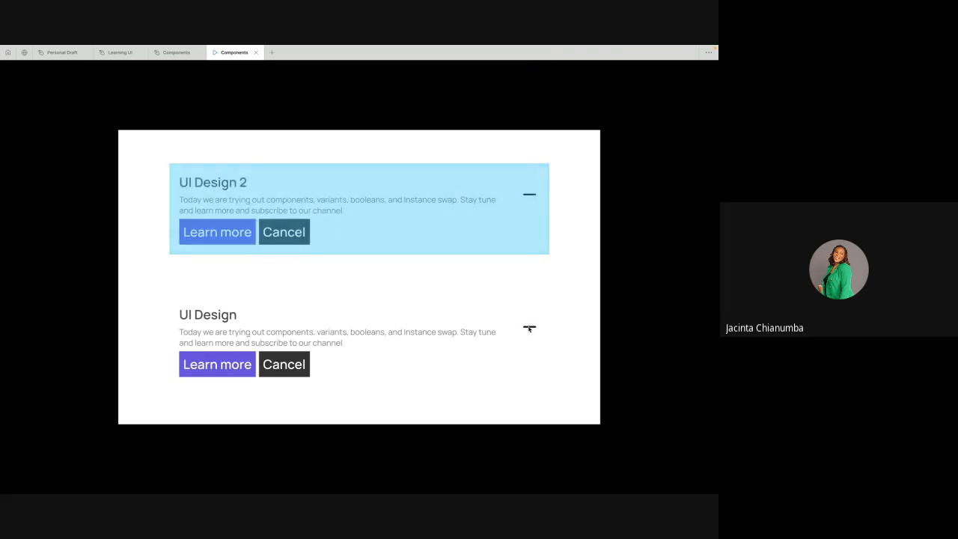
{"action": "left_click", "coordinate": [527, 192]}
{"action": "left_click", "coordinate": [533, 186]}
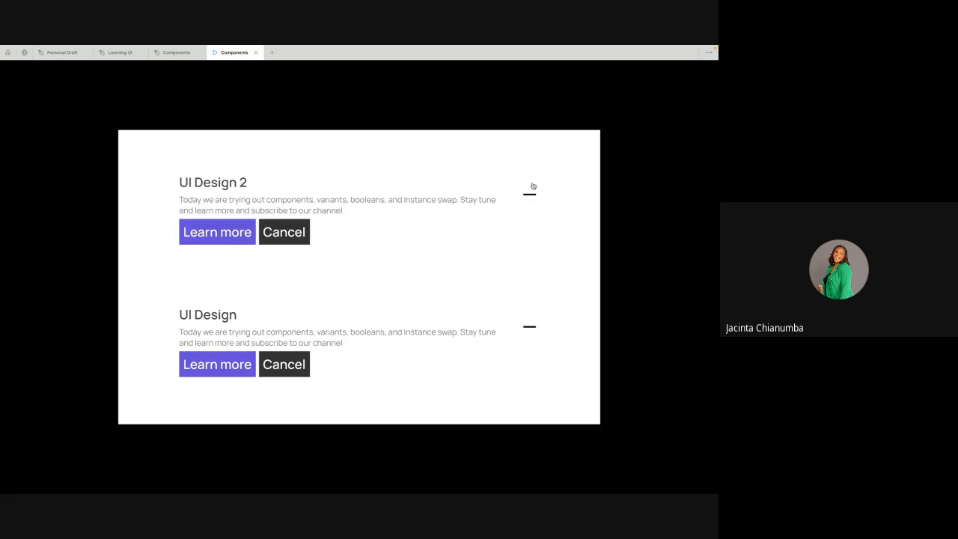
{"action": "left_click", "coordinate": [532, 187]}
{"action": "left_click", "coordinate": [177, 52]}
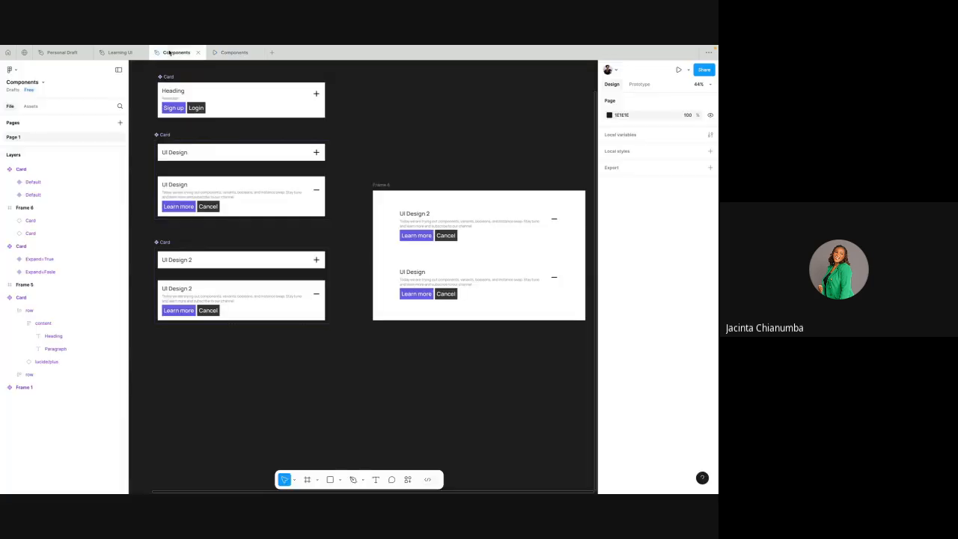
{"action": "left_click", "coordinate": [384, 185]}
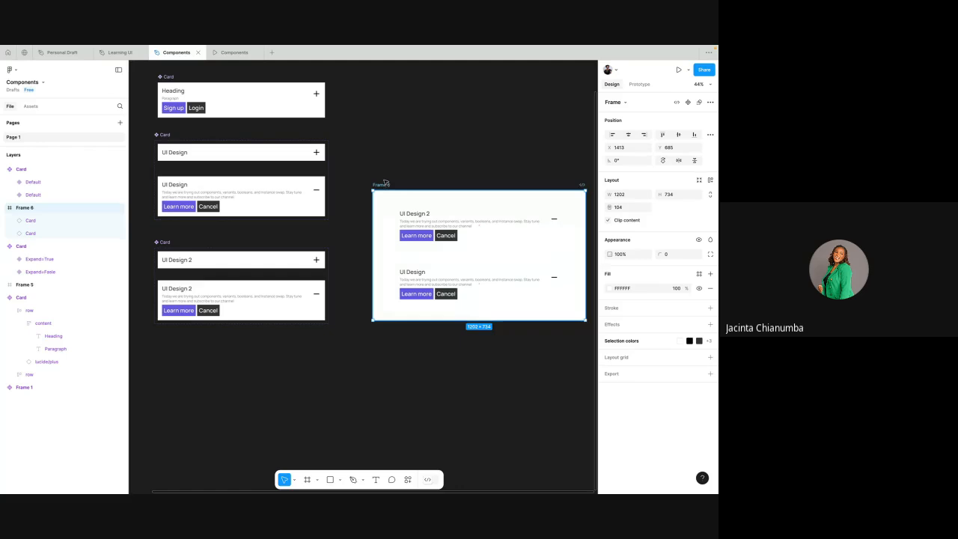
- Switch to the Google Meet call, check the Wi-Fi connection, and open the in-call messages to read the questions
{"action": "key", "text": "ctrl+Left"}
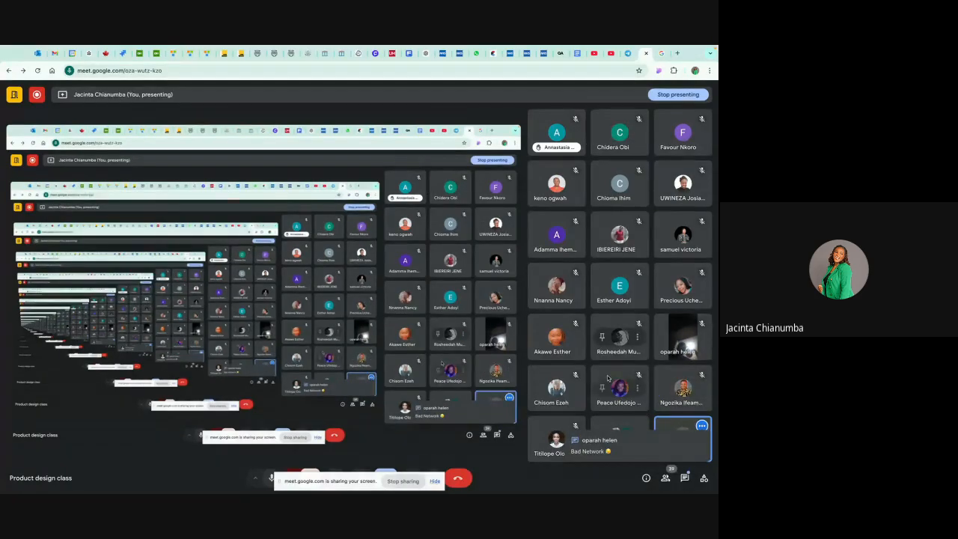
{"action": "left_click", "coordinate": [599, 50]}
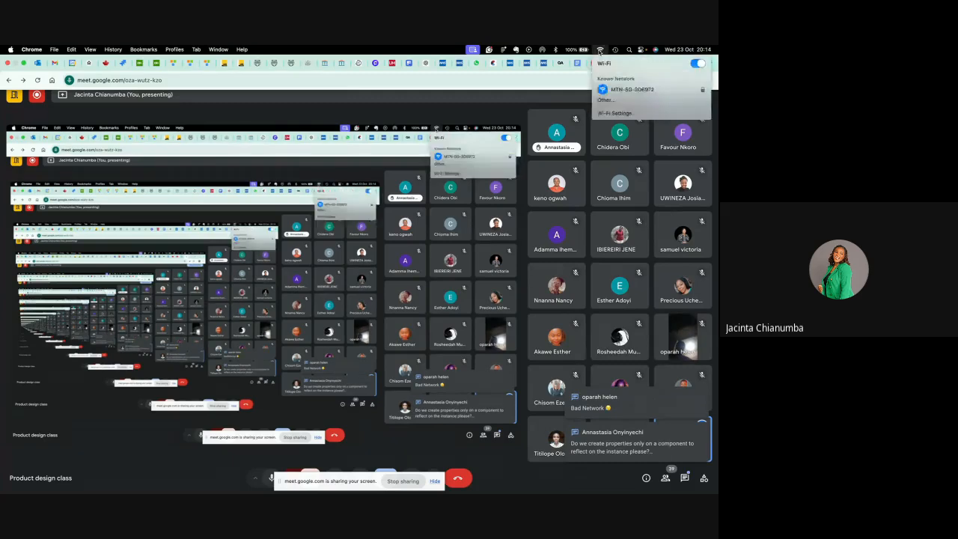
{"action": "left_click", "coordinate": [558, 99]}
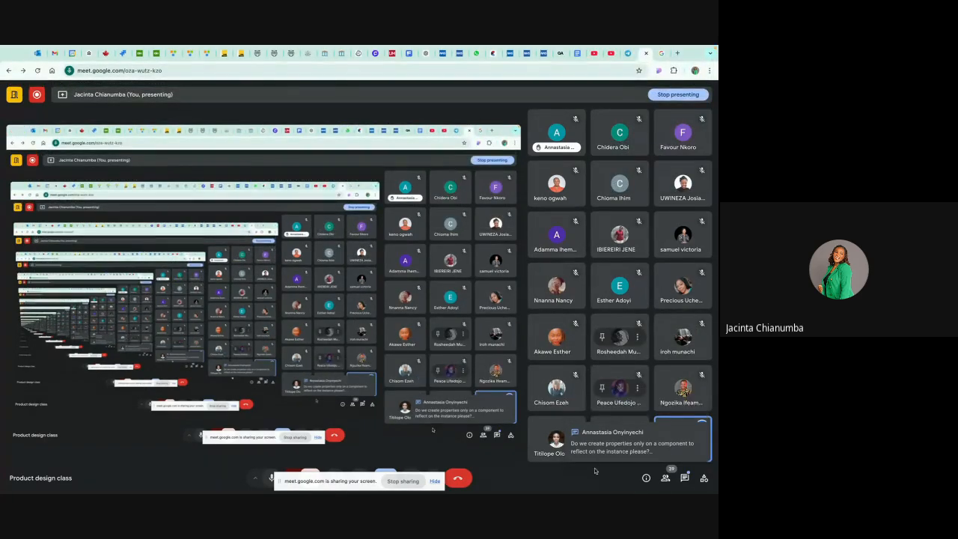
{"action": "left_click", "coordinate": [685, 478]}
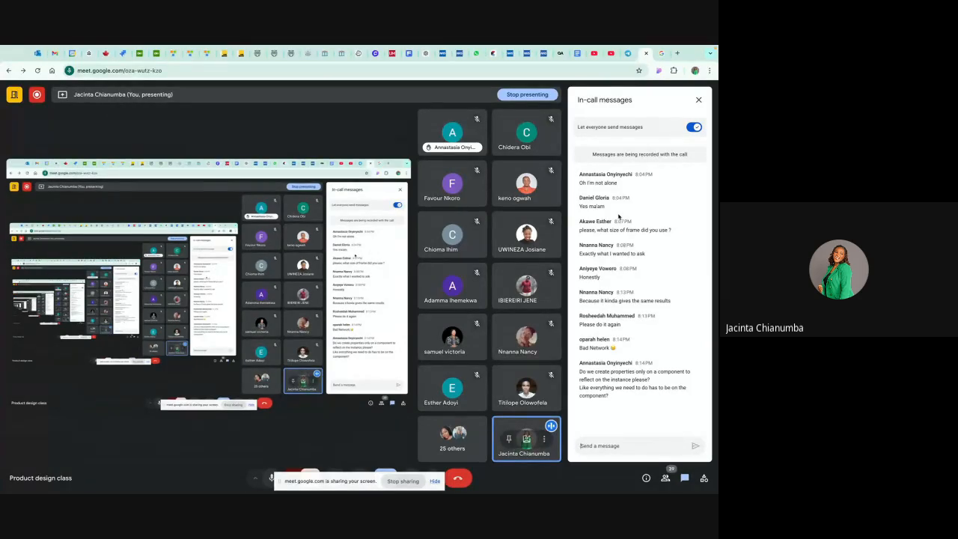
- Return to the Components design file and examine both UI Design variants and the base Card component's properties
{"action": "key", "text": "ctrl+Right"}
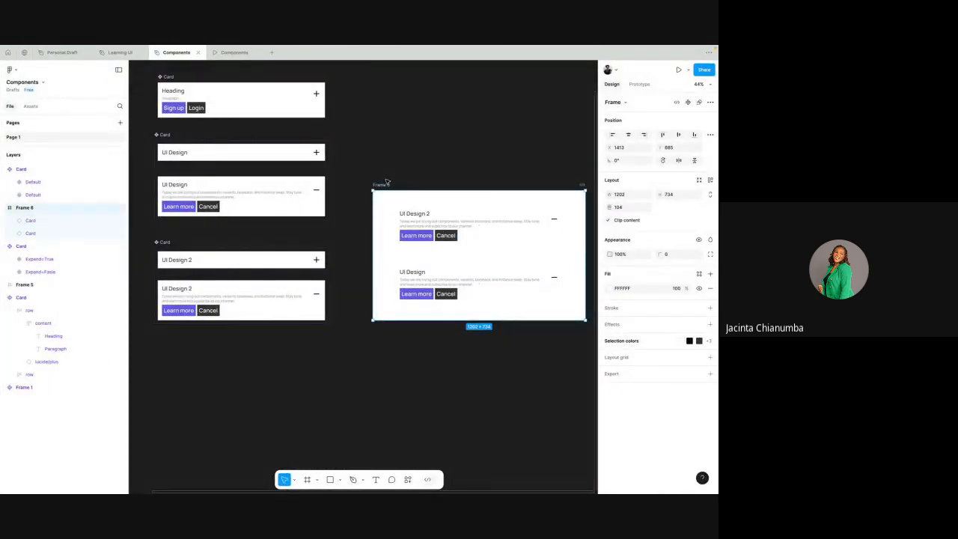
{"action": "left_click", "coordinate": [253, 153]}
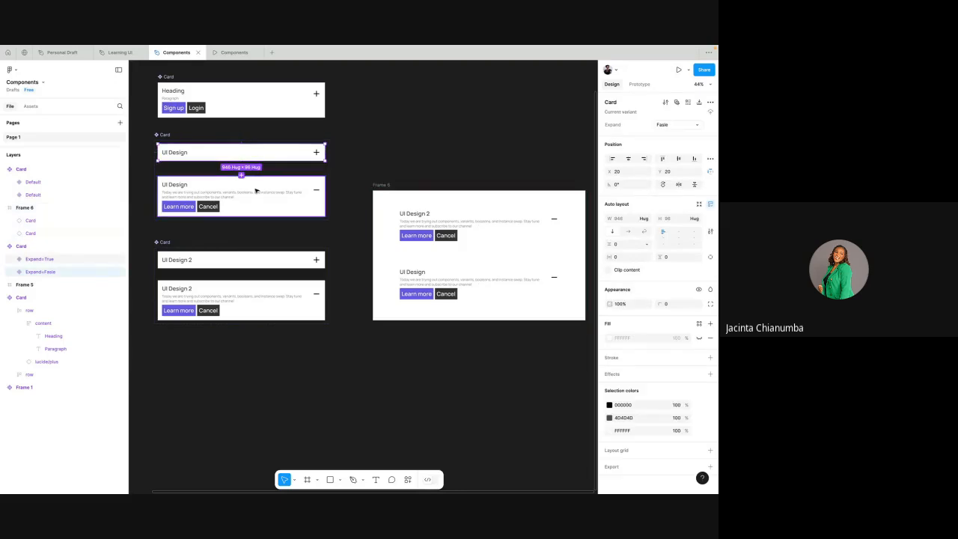
{"action": "left_click", "coordinate": [256, 188]}
{"action": "scroll", "coordinate": [269, 125], "scroll_direction": "up", "scroll_amount": 1}
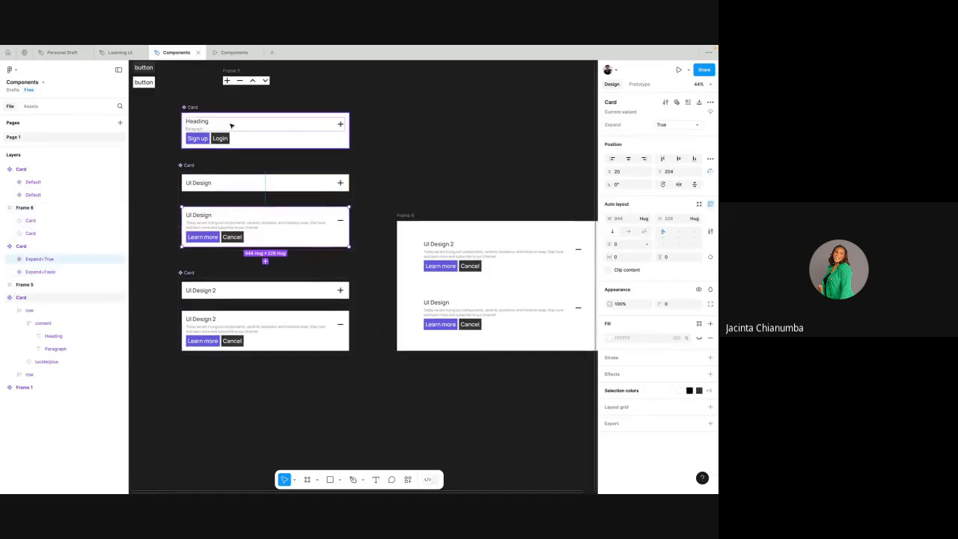
{"action": "left_click", "coordinate": [232, 127]}
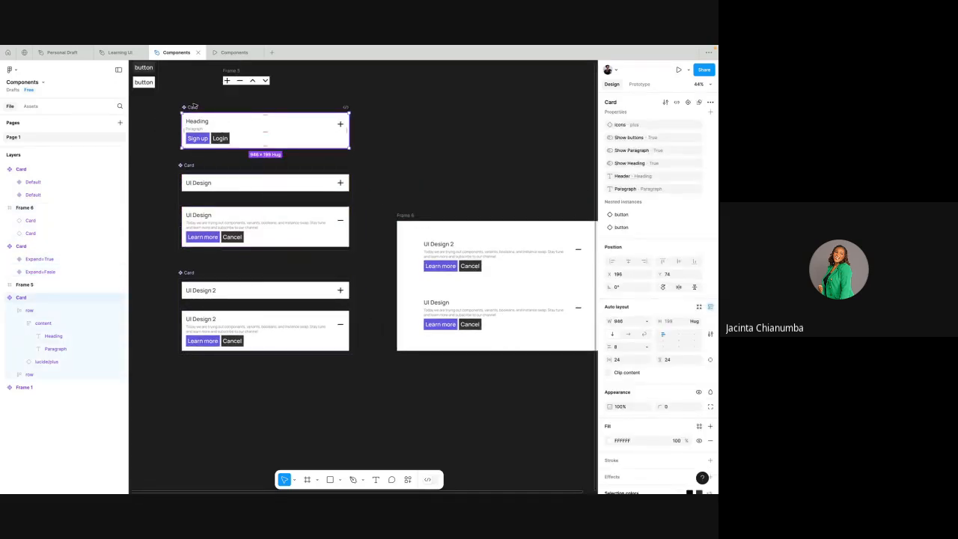
- Switch to the Google Meet call, close the in-call messages, and return to the Components design file
{"action": "key", "text": "ctrl+Left"}
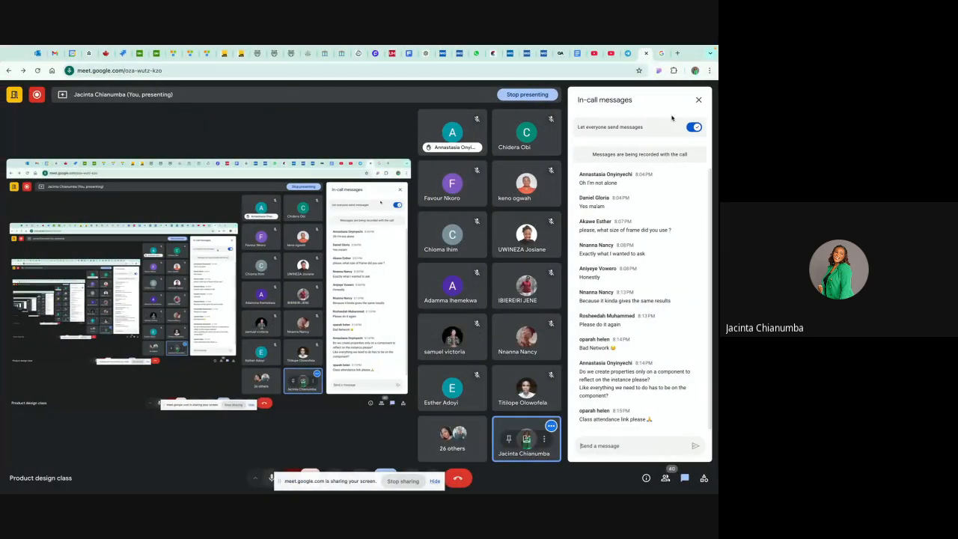
{"action": "left_click", "coordinate": [699, 99]}
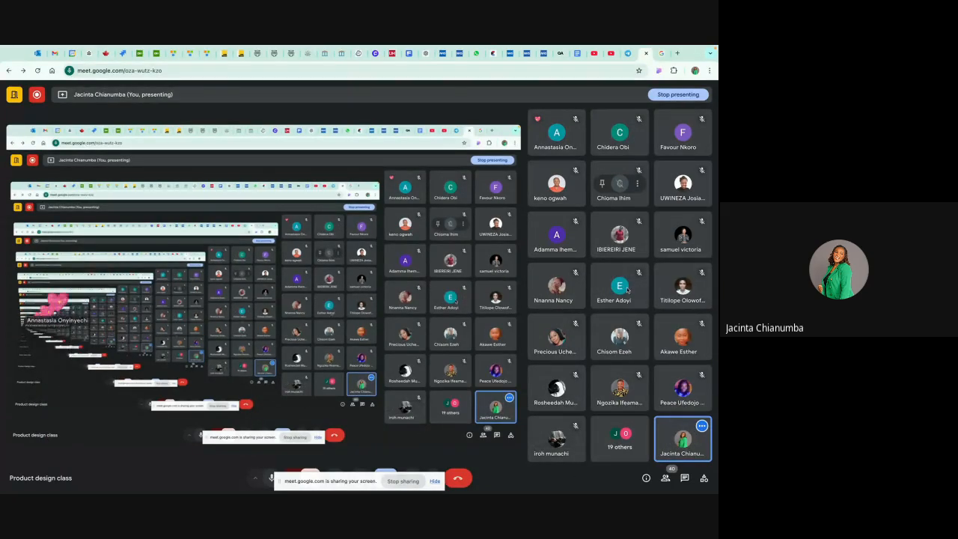
{"action": "key", "text": "ctrl+Right"}
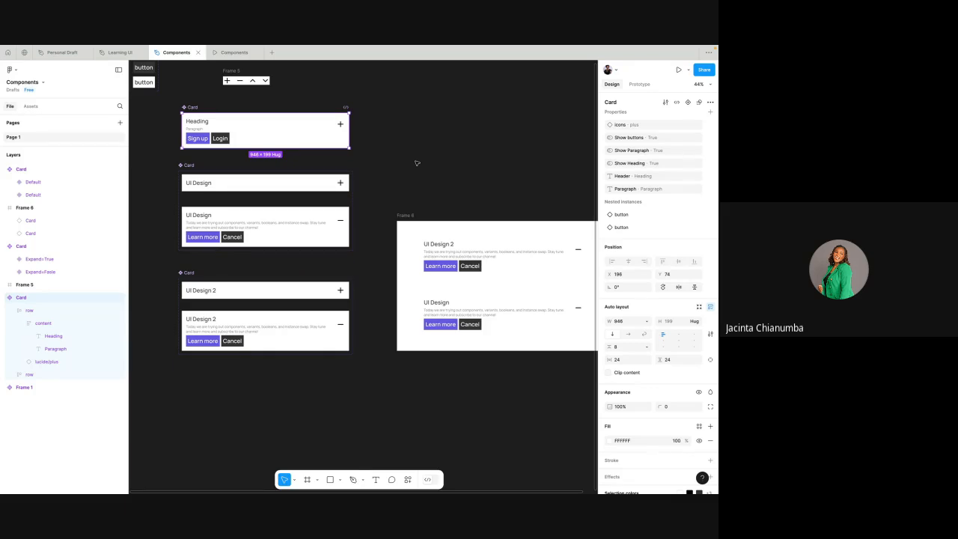
{"action": "key", "text": "alt+Tab"}
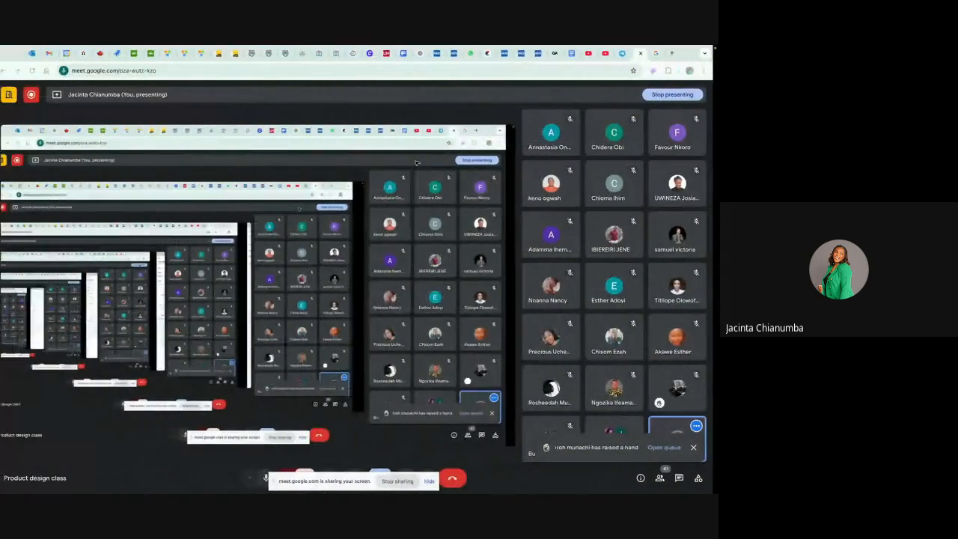
{"action": "key", "text": "alt+Tab"}
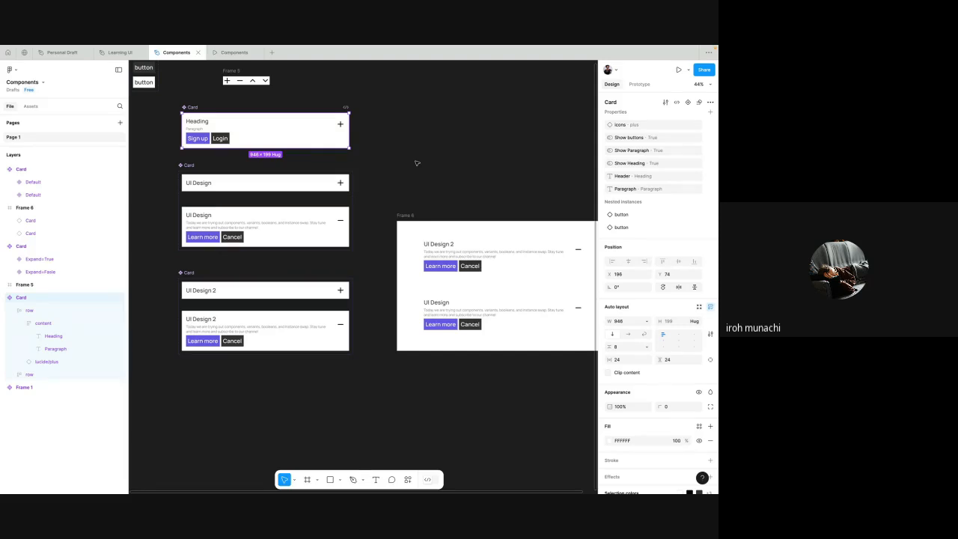
- Examine the UI Design component set and Frame 6, and switch to the Google Meet call
{"action": "scroll", "coordinate": [337, 134], "scroll_direction": "up", "scroll_amount": 2}
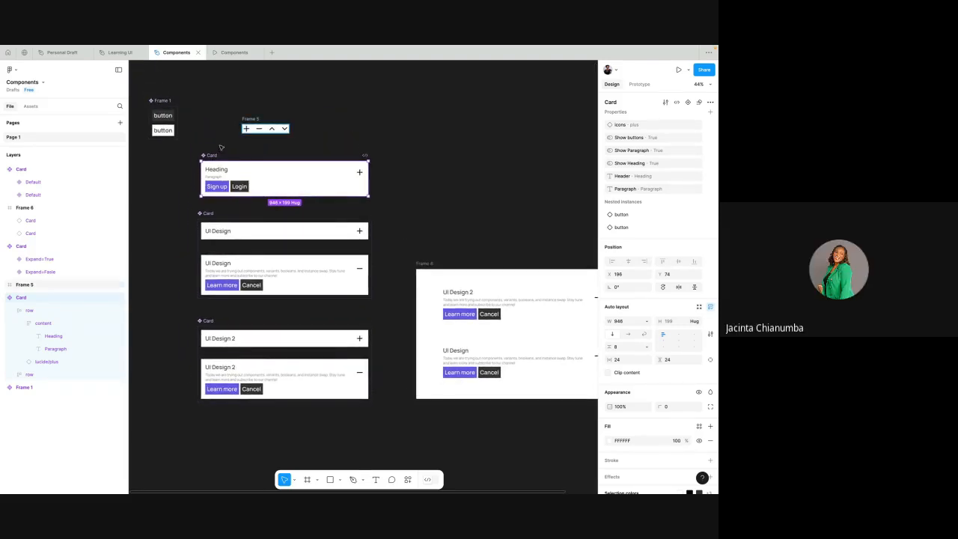
{"action": "scroll", "coordinate": [212, 214], "scroll_direction": "up", "scroll_amount": 2}
{"action": "left_click", "coordinate": [212, 214]}
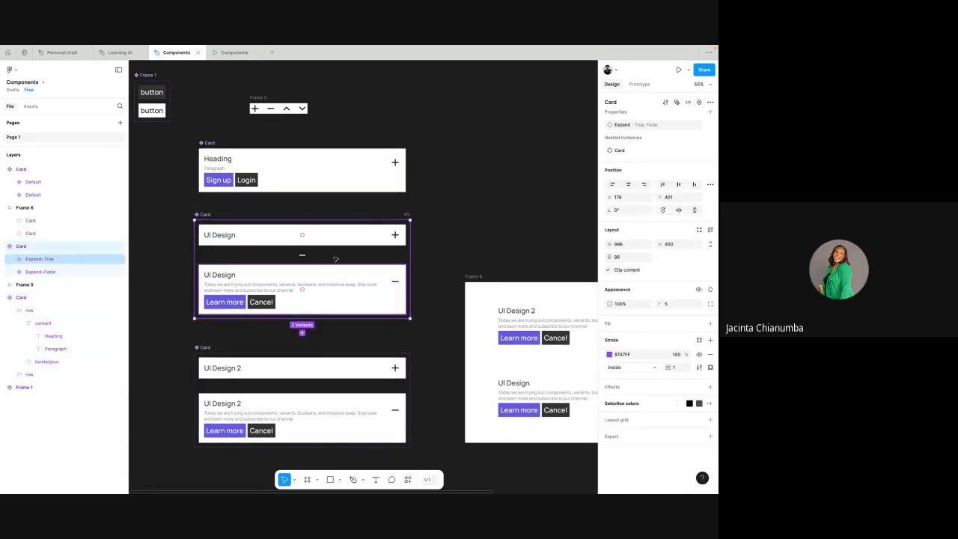
{"action": "left_click", "coordinate": [477, 276]}
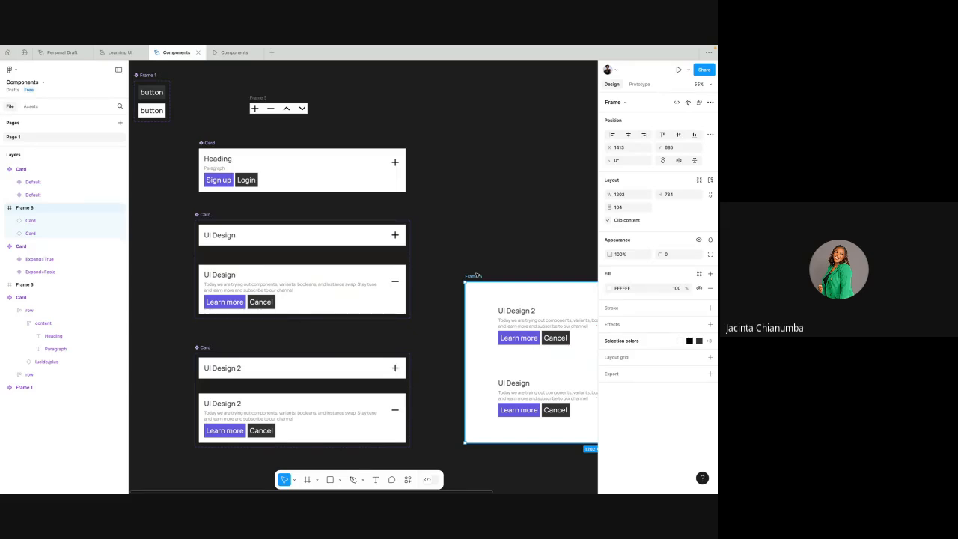
{"action": "key", "text": "alt+Tab"}
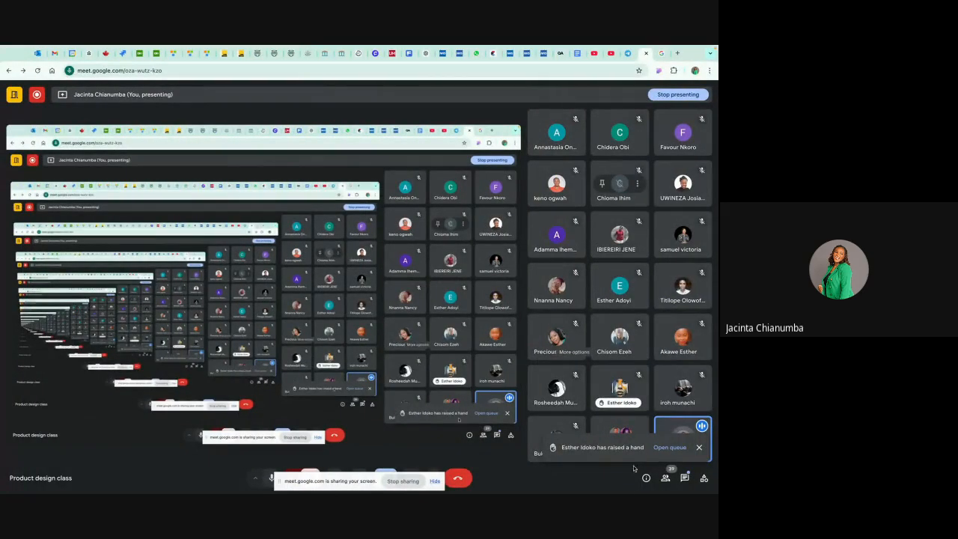
- Return to the Components design file and examine Frame 6, the card component sets and the base Card component's properties
{"action": "key", "text": "alt+Tab"}
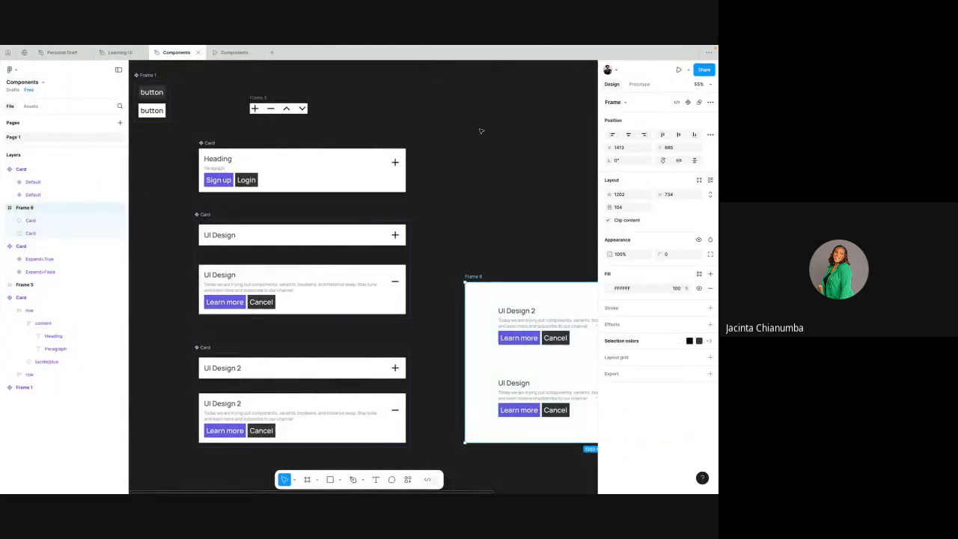
{"action": "scroll", "coordinate": [483, 134], "scroll_direction": "right", "scroll_amount": 3}
{"action": "scroll", "coordinate": [487, 134], "scroll_direction": "down", "scroll_amount": 2}
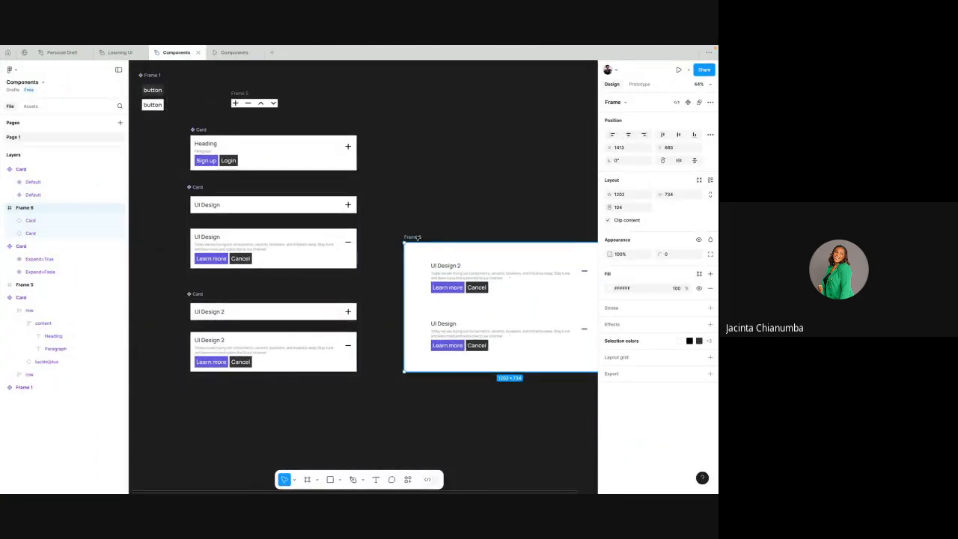
{"action": "scroll", "coordinate": [417, 237], "scroll_direction": "right", "scroll_amount": 2}
{"action": "scroll", "coordinate": [416, 237], "scroll_direction": "up", "scroll_amount": 1}
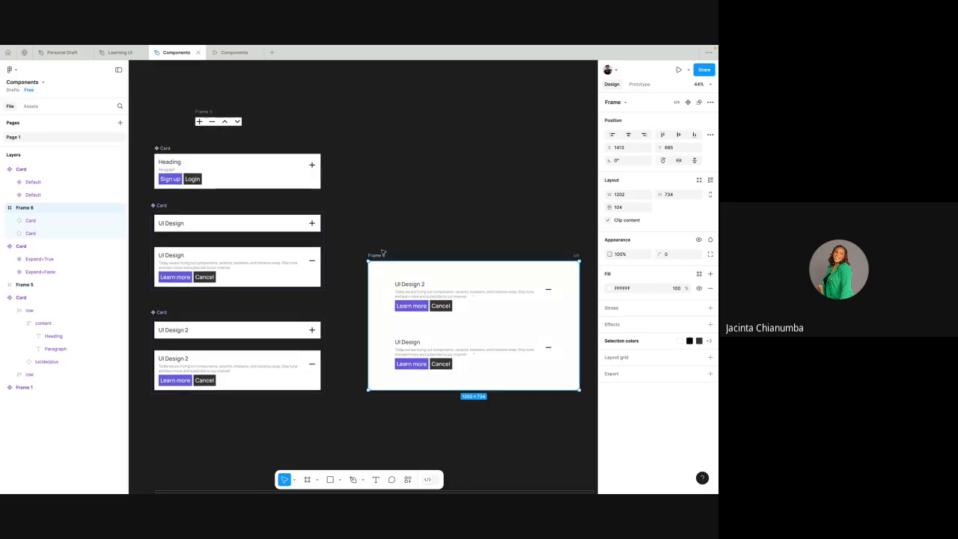
{"action": "scroll", "coordinate": [236, 196], "scroll_direction": "up", "scroll_amount": 1}
{"action": "left_click", "coordinate": [235, 193]}
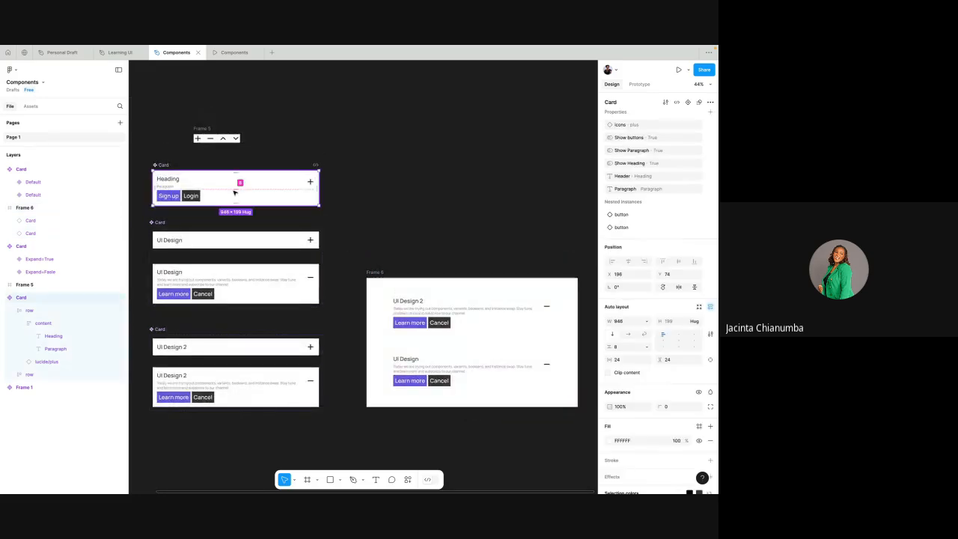
{"action": "scroll", "coordinate": [283, 184], "scroll_direction": "up", "scroll_amount": 3}
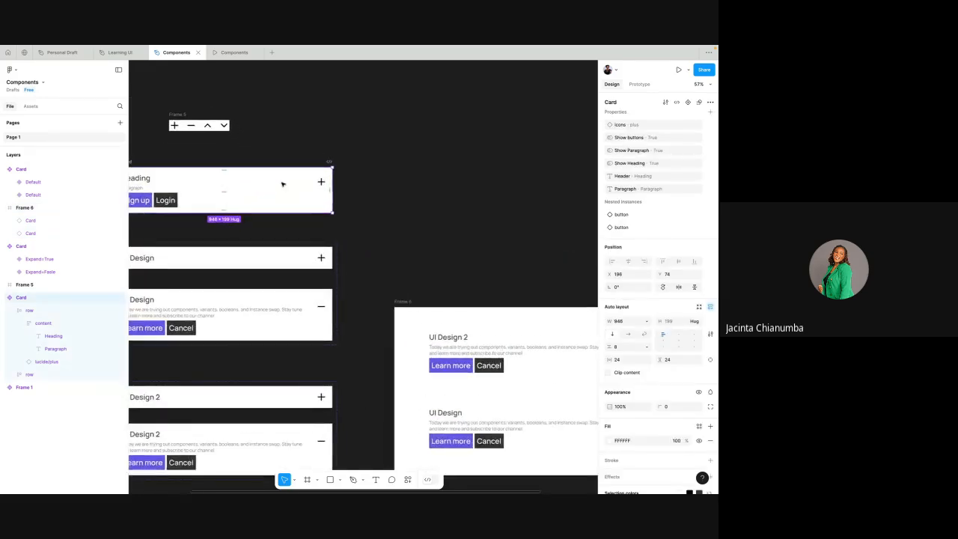
{"action": "scroll", "coordinate": [283, 184], "scroll_direction": "left", "scroll_amount": 2}
{"action": "scroll", "coordinate": [165, 220], "scroll_direction": "down", "scroll_amount": 3}
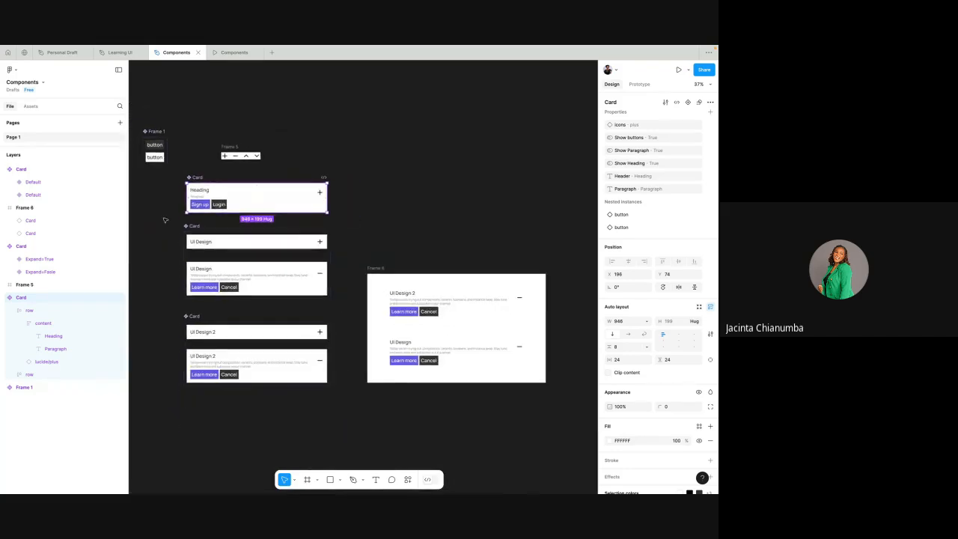
- Move both expandable card component sets and Frame 6 together well below the base Card component to free up space
{"action": "left_click_drag", "start_coordinate": [164, 218], "coordinate": [559, 424]}
{"action": "scroll", "coordinate": [494, 325], "scroll_direction": "down", "scroll_amount": 3}
{"action": "left_click_drag", "start_coordinate": [485, 320], "coordinate": [454, 392]}
- Move the base Card component slightly up and across to about X 220, Y 43
{"action": "scroll", "coordinate": [454, 263], "scroll_direction": "up", "scroll_amount": 3}
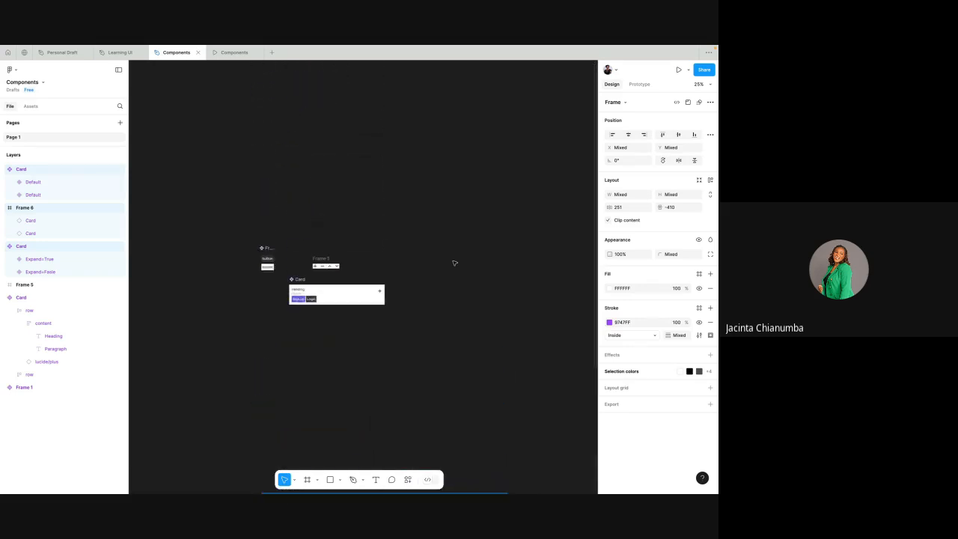
{"action": "scroll", "coordinate": [307, 349], "scroll_direction": "up", "scroll_amount": 2}
{"action": "scroll", "coordinate": [300, 349], "scroll_direction": "up", "scroll_amount": 5}
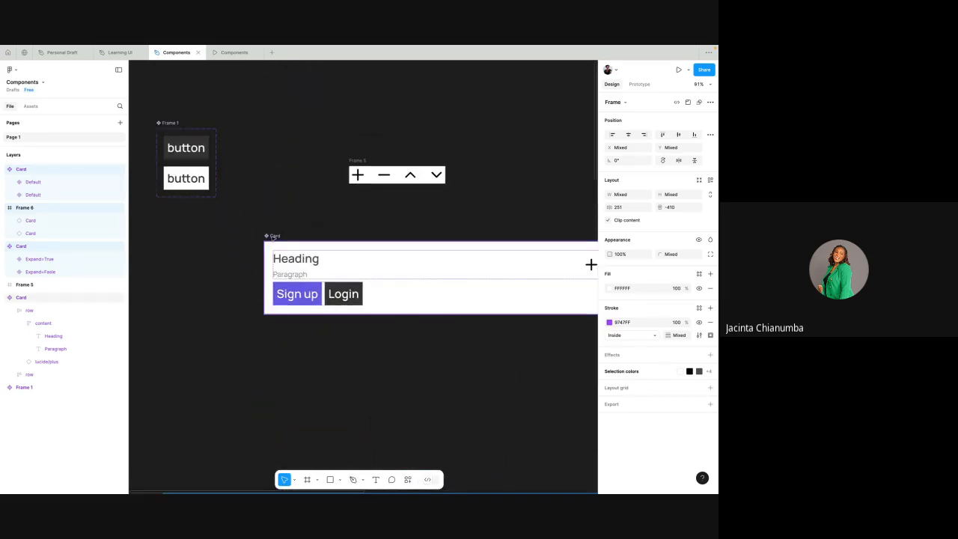
{"action": "left_click", "coordinate": [273, 237]}
{"action": "scroll", "coordinate": [273, 237], "scroll_direction": "right", "scroll_amount": 2}
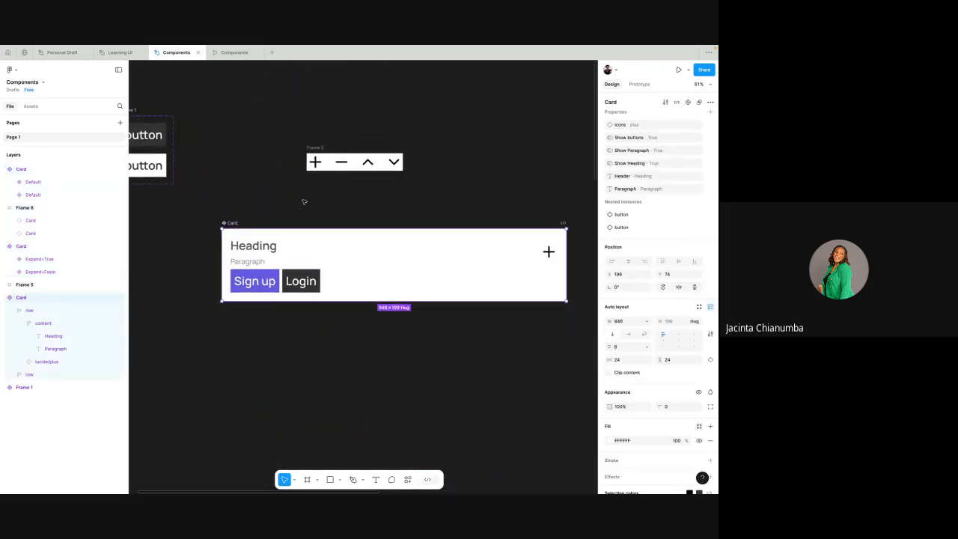
{"action": "scroll", "coordinate": [304, 203], "scroll_direction": "down", "scroll_amount": 2}
{"action": "left_click", "coordinate": [364, 192]}
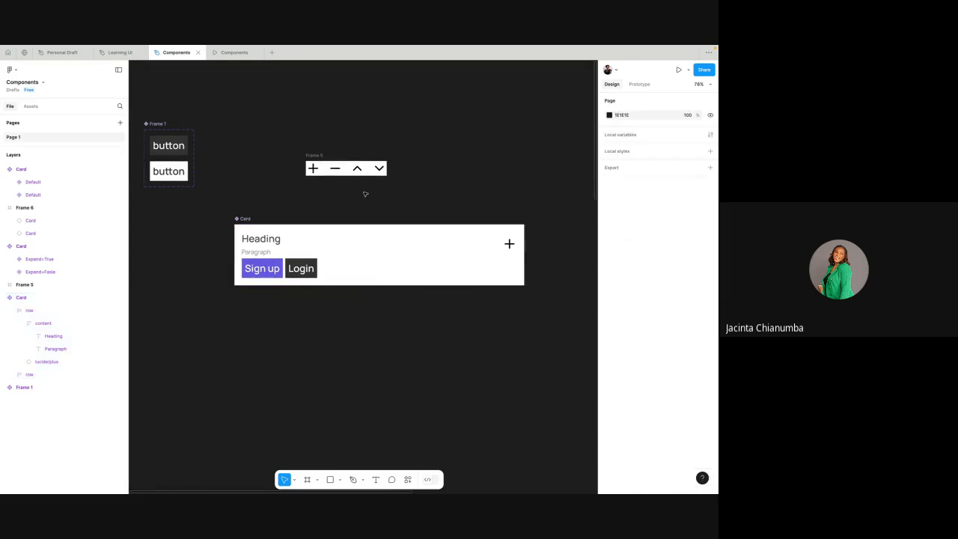
{"action": "left_click", "coordinate": [250, 218]}
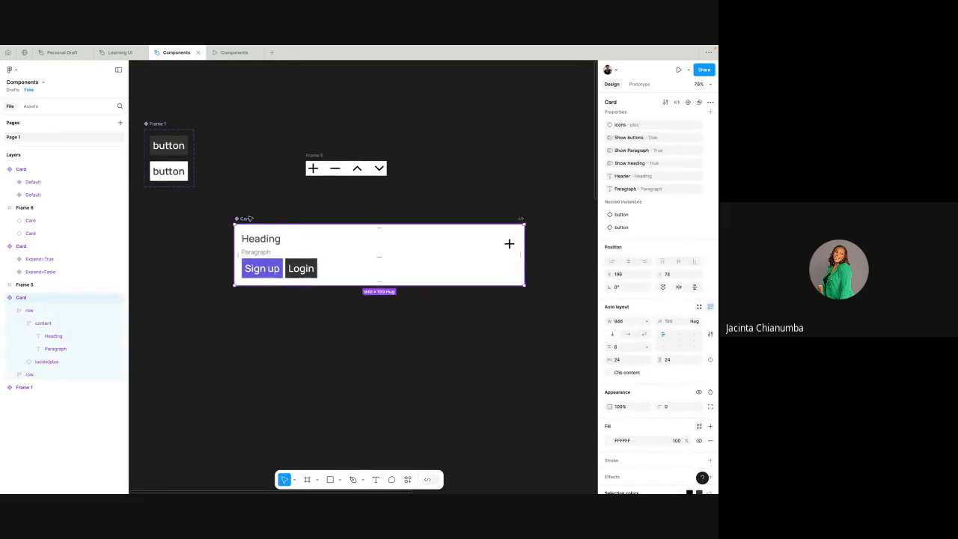
{"action": "mouse_move", "coordinate": [250, 219]}
{"action": "left_mouse_down"}
{"action": "mouse_move", "coordinate": [261, 212]}
{"action": "mouse_move", "coordinate": [247, 213]}
{"action": "mouse_move", "coordinate": [235, 297]}
{"action": "mouse_move", "coordinate": [243, 228]}
{"action": "mouse_move", "coordinate": [257, 213]}
{"action": "mouse_move", "coordinate": [246, 207]}
{"action": "mouse_move", "coordinate": [256, 209]}
{"action": "left_mouse_up"}
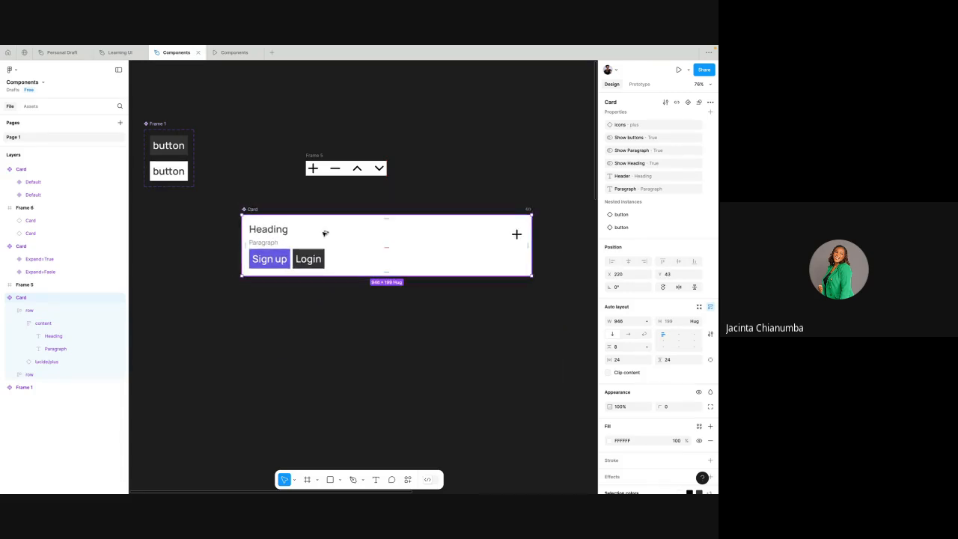
- Create two instances of the base Card directly below it at X 220, at about Y 425 and Y 712
{"action": "left_click_drag", "start_coordinate": [323, 232], "coordinate": [324, 350]}
{"action": "scroll", "coordinate": [324, 349], "scroll_direction": "down", "scroll_amount": 3}
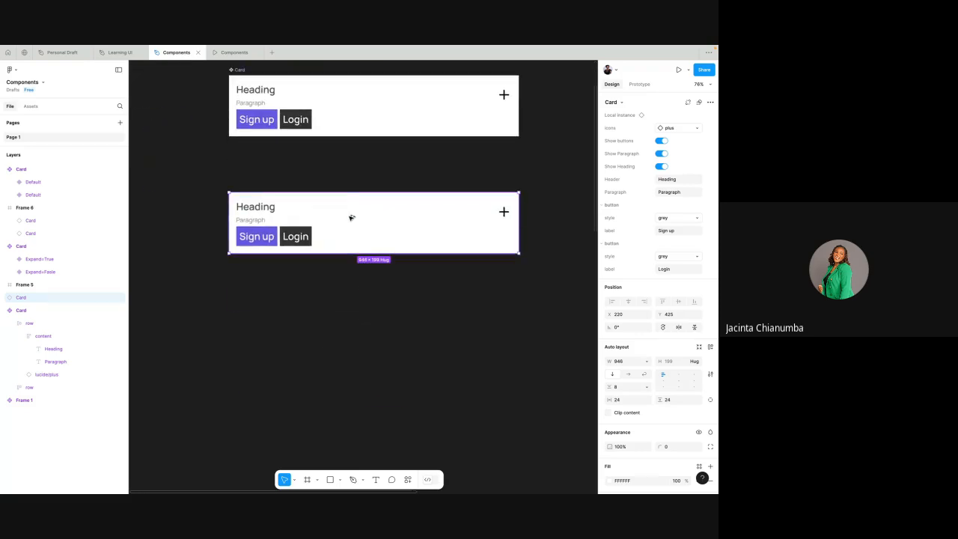
{"action": "left_click_drag", "start_coordinate": [351, 216], "coordinate": [352, 299]}
{"action": "scroll", "coordinate": [377, 182], "scroll_direction": "up", "scroll_amount": 2}
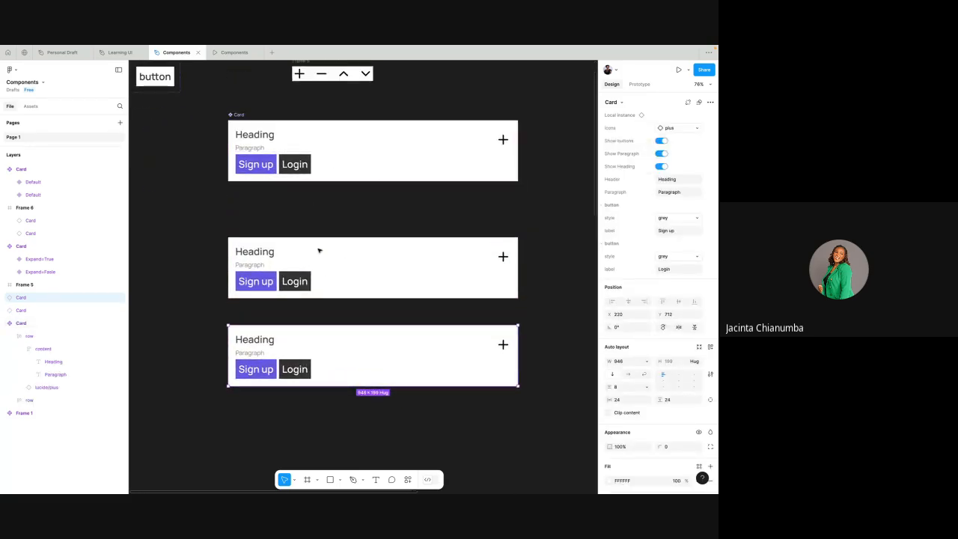
- Hide the paragraph and buttons on the upper Card instance, and move the lower instance up to about Y 601
{"action": "left_click", "coordinate": [323, 274]}
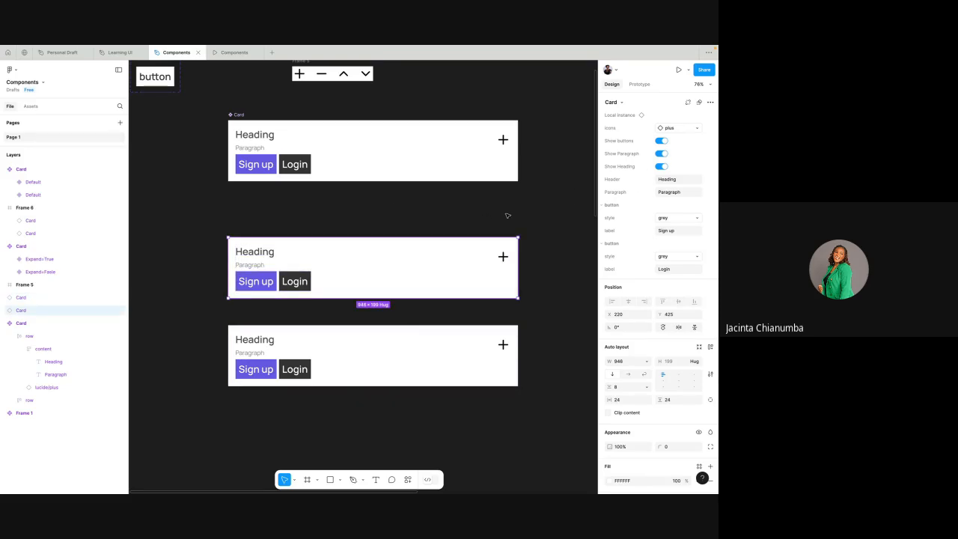
{"action": "left_click", "coordinate": [662, 154]}
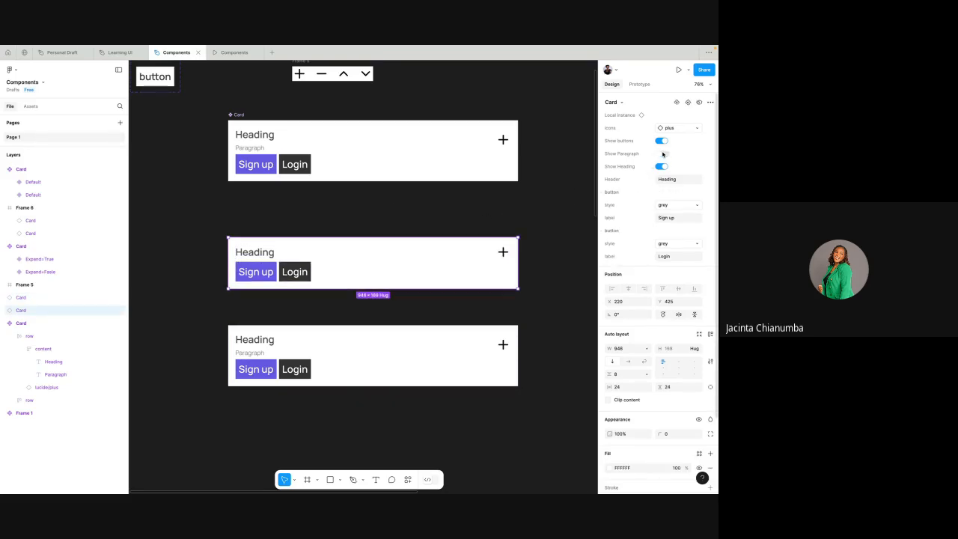
{"action": "left_click", "coordinate": [664, 167]}
{"action": "left_click", "coordinate": [663, 166]}
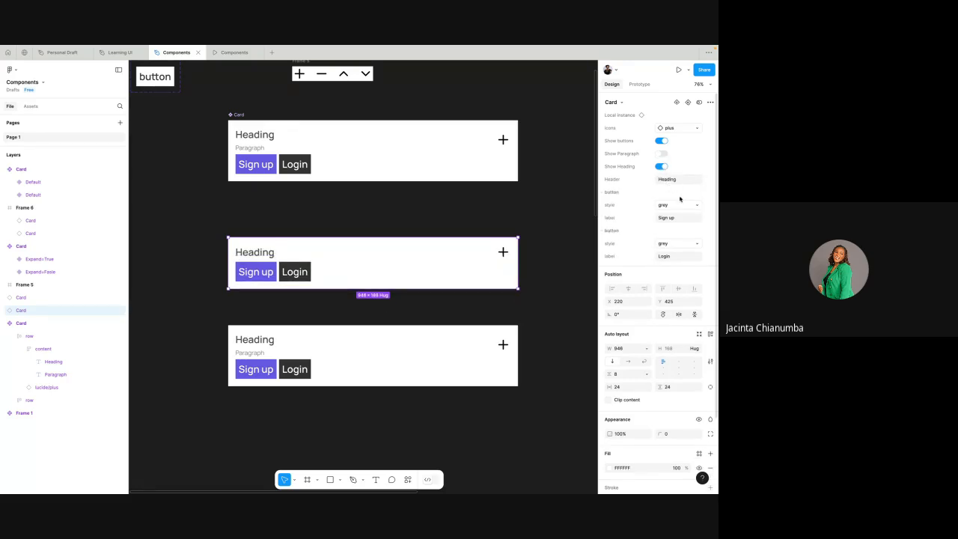
{"action": "left_click", "coordinate": [661, 141]}
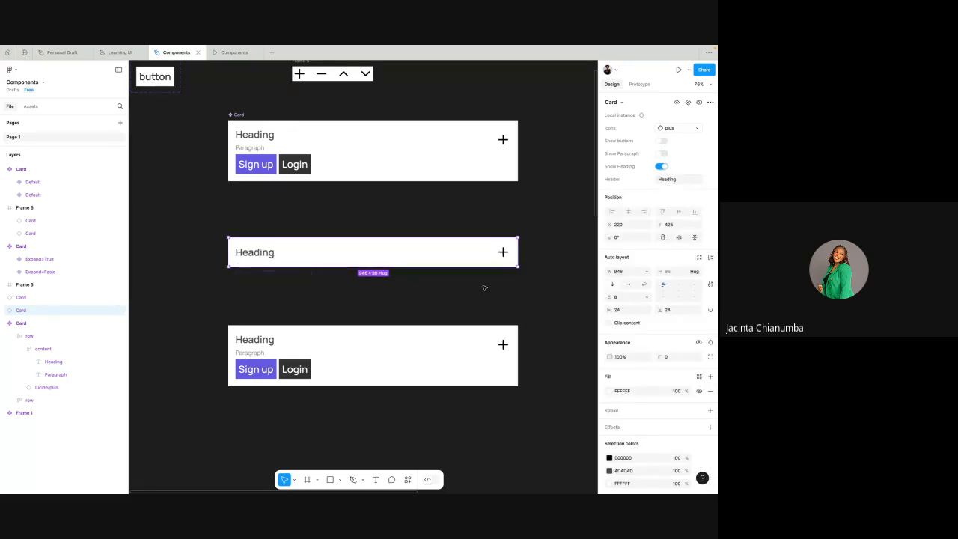
{"action": "left_click", "coordinate": [439, 351]}
{"action": "left_click_drag", "start_coordinate": [439, 351], "coordinate": [438, 308]}
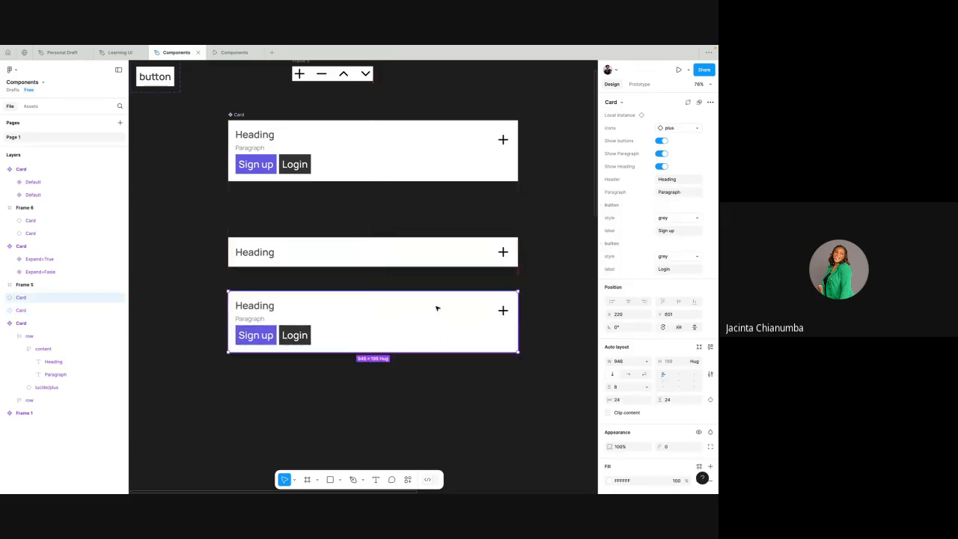
{"action": "left_click", "coordinate": [449, 227]}
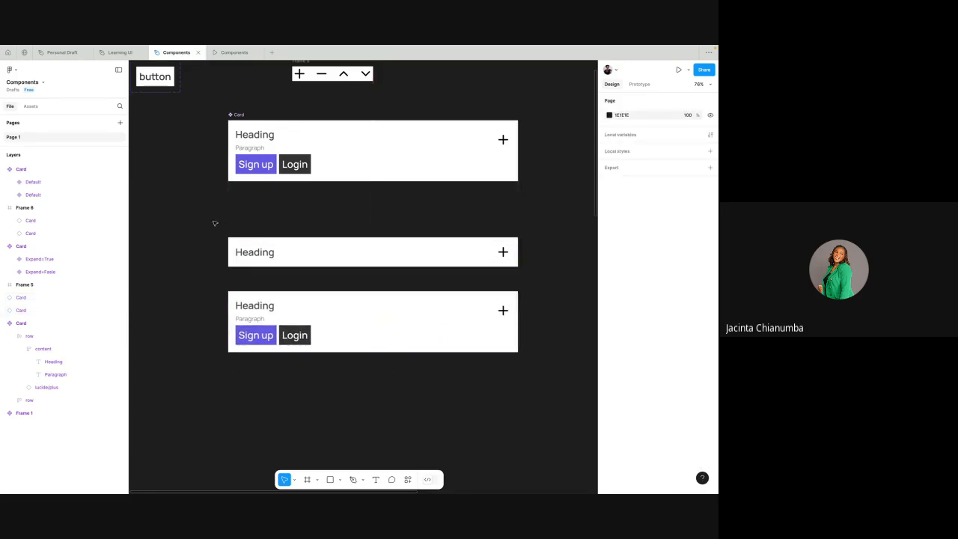
- Select the two Card instances together and individually to compare the properties of the collapsed and full versions
{"action": "left_click_drag", "start_coordinate": [208, 222], "coordinate": [543, 380]}
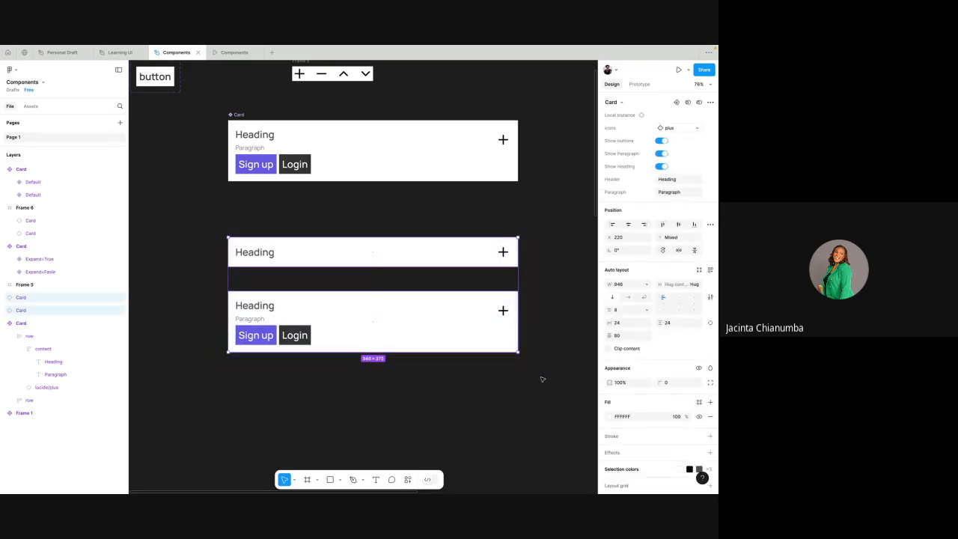
{"action": "left_click", "coordinate": [419, 253]}
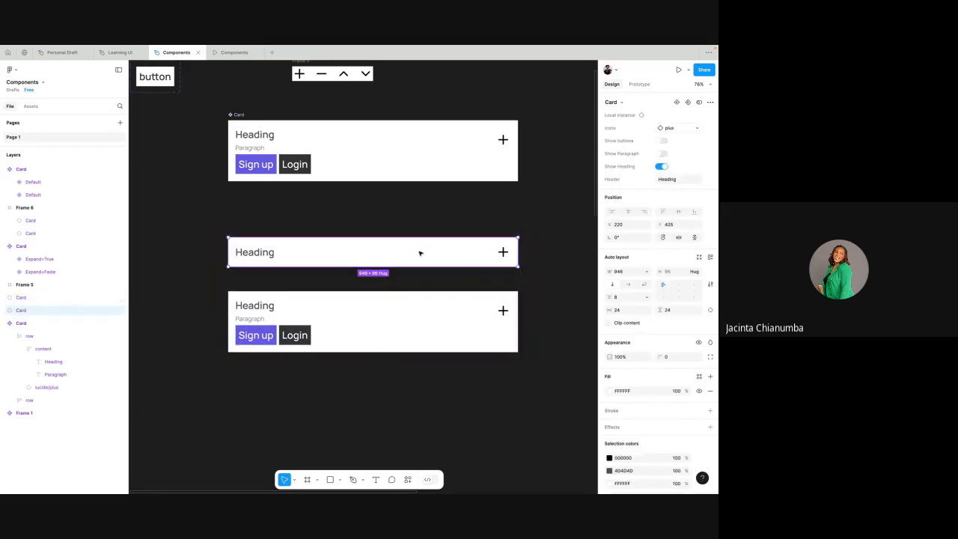
{"action": "left_click", "coordinate": [403, 303]}
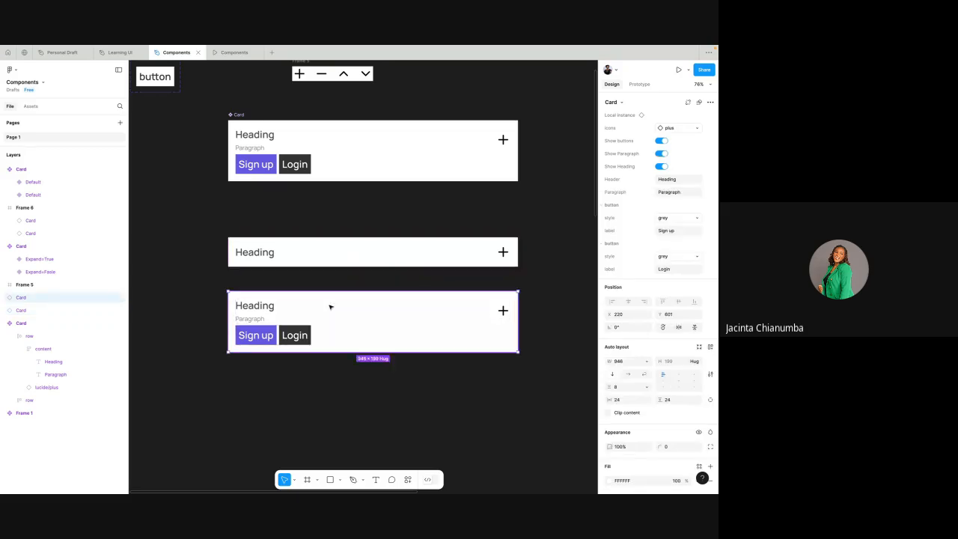
{"action": "left_click_drag", "start_coordinate": [203, 219], "coordinate": [536, 377]}
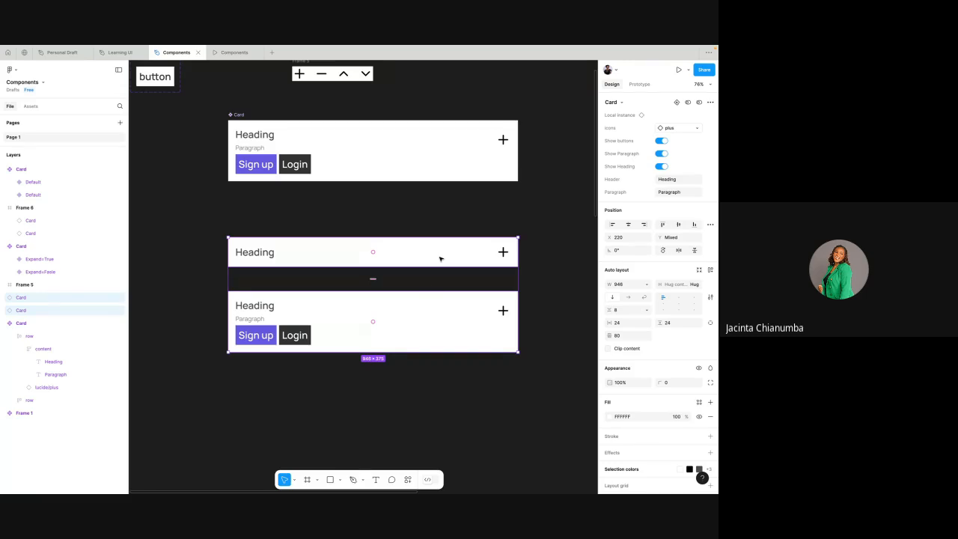
- Duplicate the full Card instance below itself to about Y 861 and review the three instances
{"action": "left_click", "coordinate": [424, 310]}
{"action": "scroll", "coordinate": [423, 309], "scroll_direction": "down", "scroll_amount": 2}
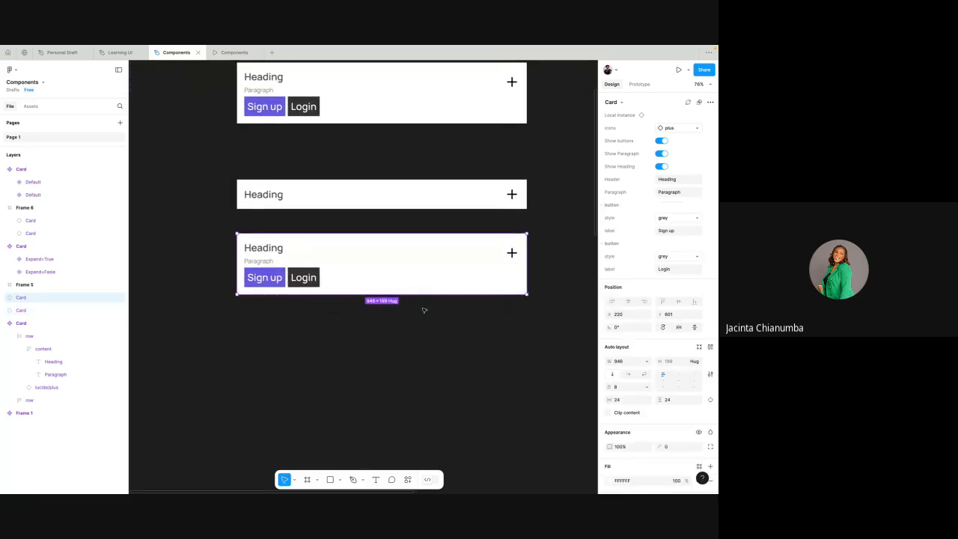
{"action": "left_click_drag", "start_coordinate": [439, 333], "coordinate": [439, 336]}
{"action": "scroll", "coordinate": [433, 217], "scroll_direction": "up", "scroll_amount": 1}
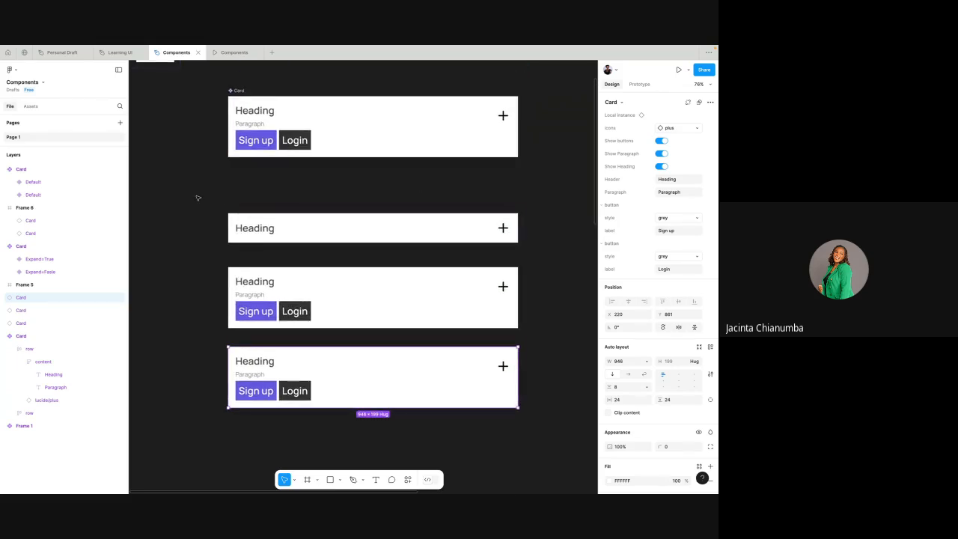
{"action": "left_click_drag", "start_coordinate": [198, 197], "coordinate": [531, 422]}
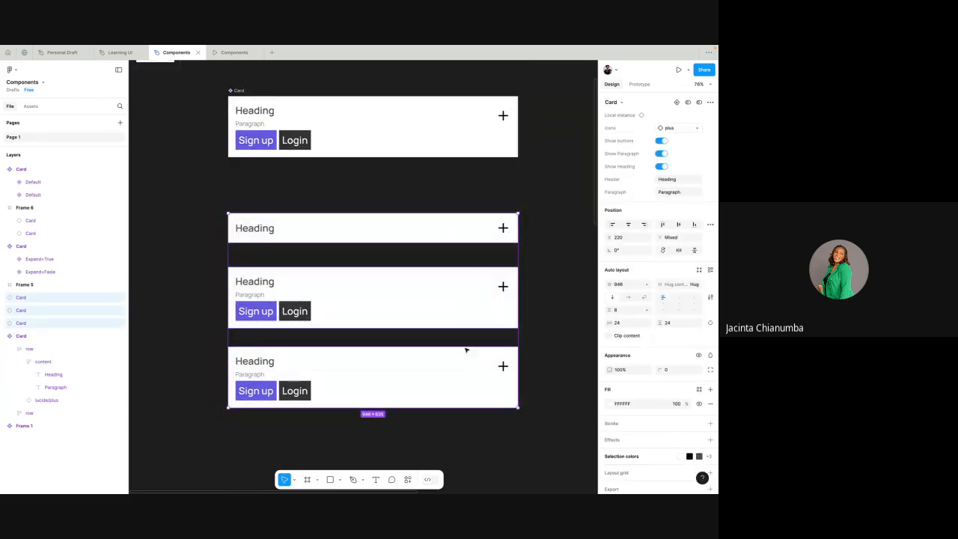
{"action": "left_click", "coordinate": [455, 300]}
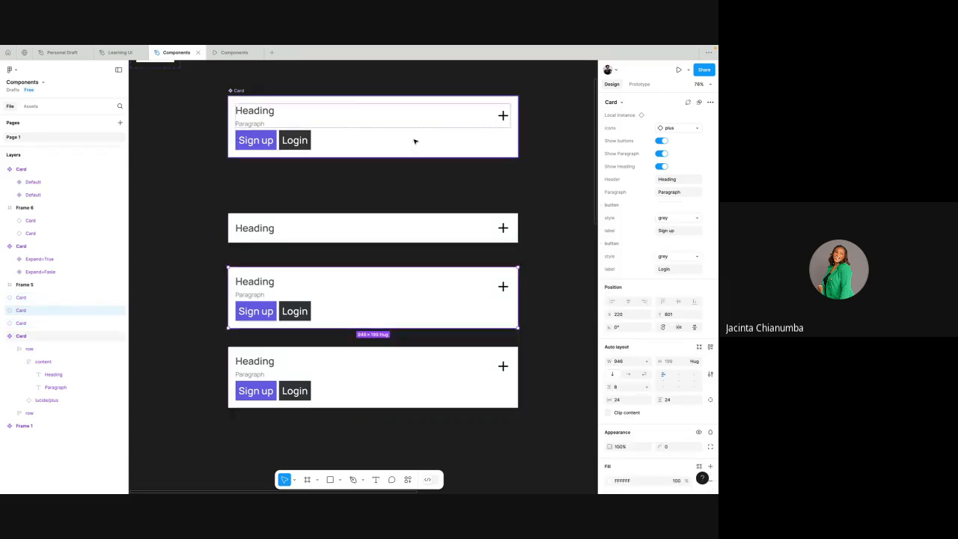
{"action": "left_click", "coordinate": [366, 230]}
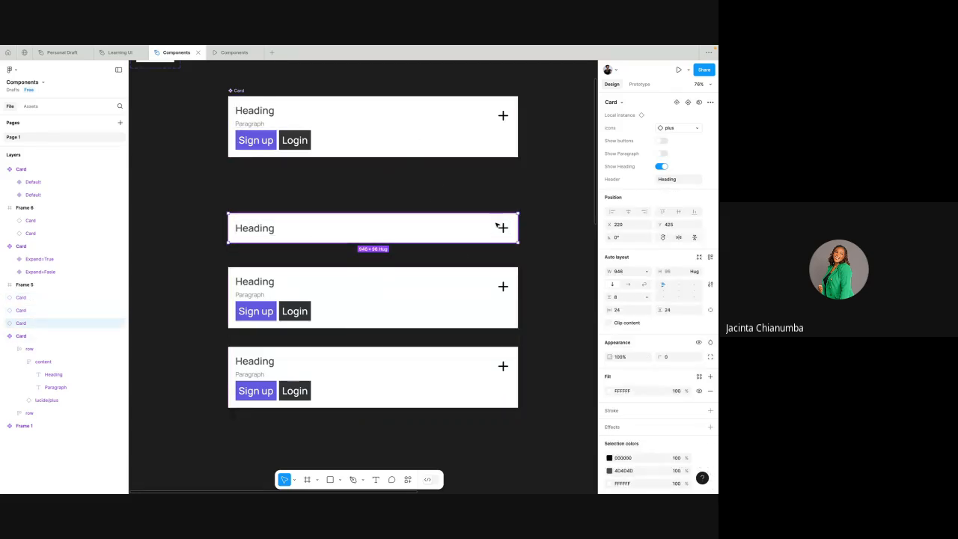
- Hide the buttons on the middle Card instance and move the third instance up to about Y 808
{"action": "left_click", "coordinate": [408, 294]}
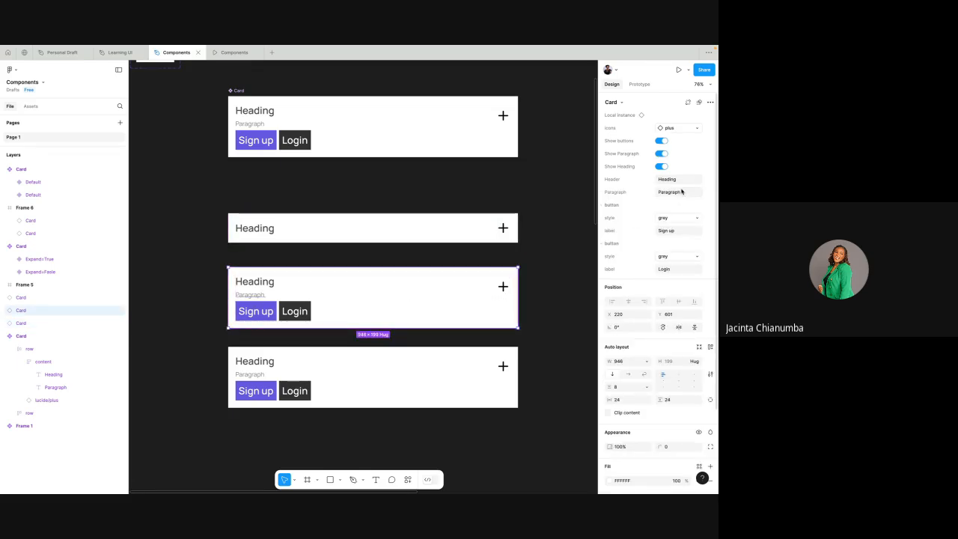
{"action": "left_click", "coordinate": [662, 140]}
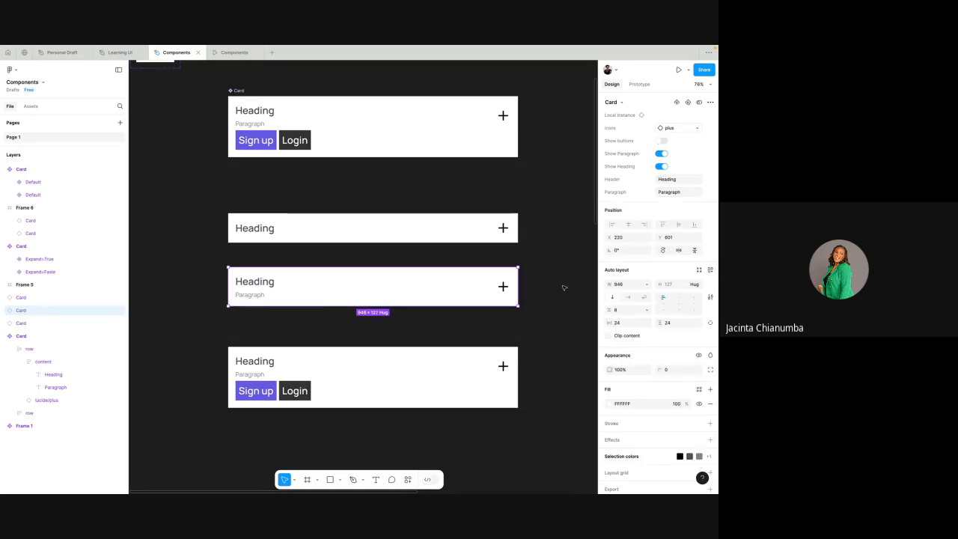
{"action": "left_click", "coordinate": [472, 368]}
{"action": "left_click_drag", "start_coordinate": [472, 368], "coordinate": [473, 352]}
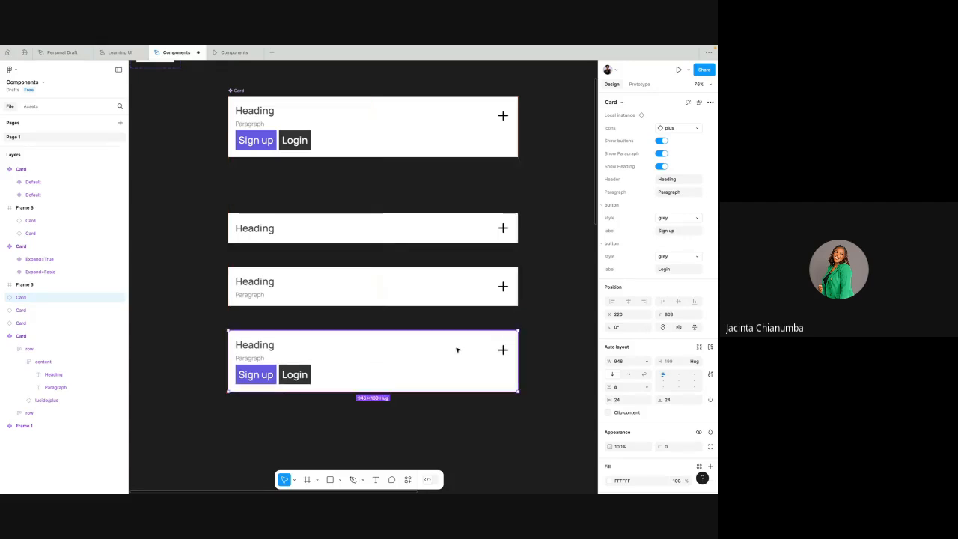
{"action": "left_click", "coordinate": [238, 196]}
{"action": "left_click", "coordinate": [261, 333]}
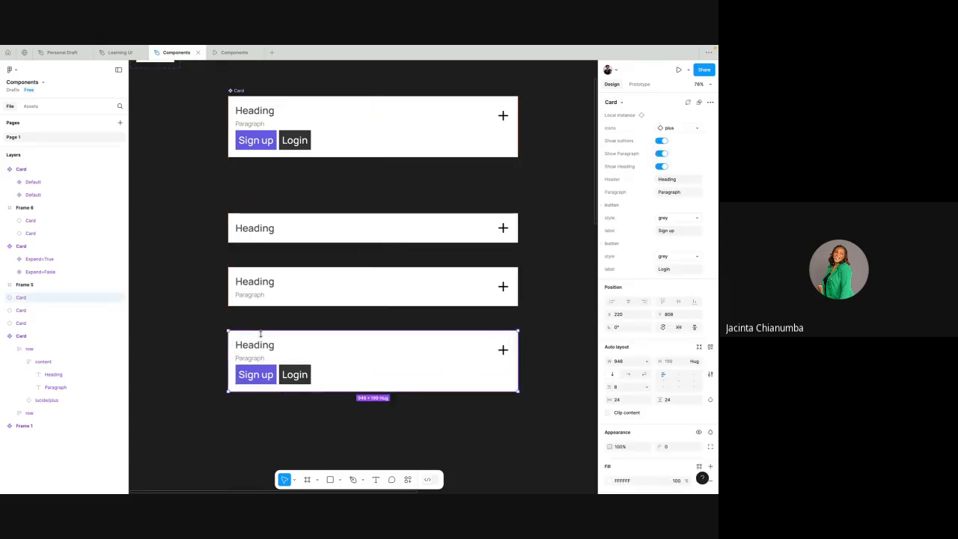
- Undo the third instance's move and the middle instance's hidden buttons, and delete the third Card instance
{"action": "key", "text": "ctrl+z"}
{"action": "key", "text": "ctrl+z"}
{"action": "key", "text": "ctrl+z"}
{"action": "key", "text": "ctrl+z"}
{"action": "key", "text": "ctrl+z"}
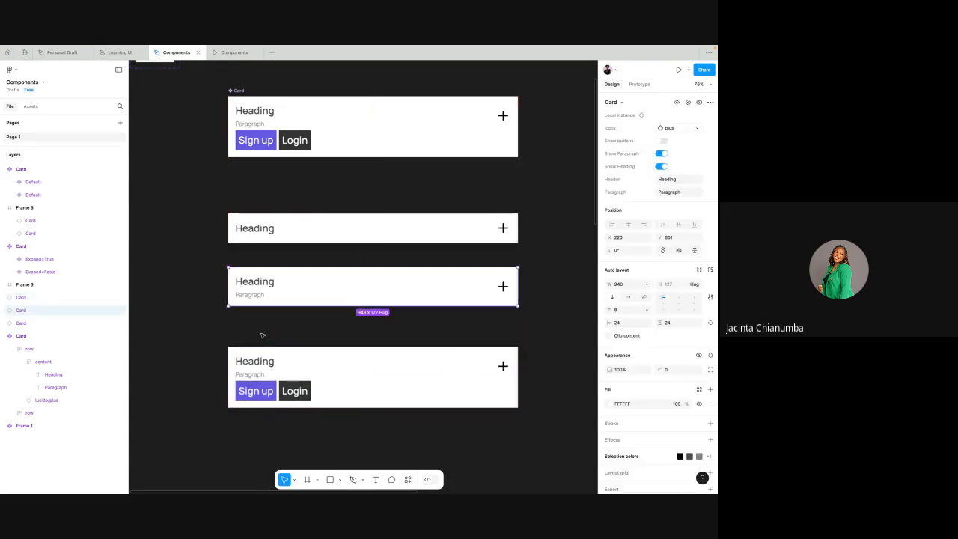
{"action": "key", "text": "ctrl+z"}
{"action": "left_click", "coordinate": [244, 350]}
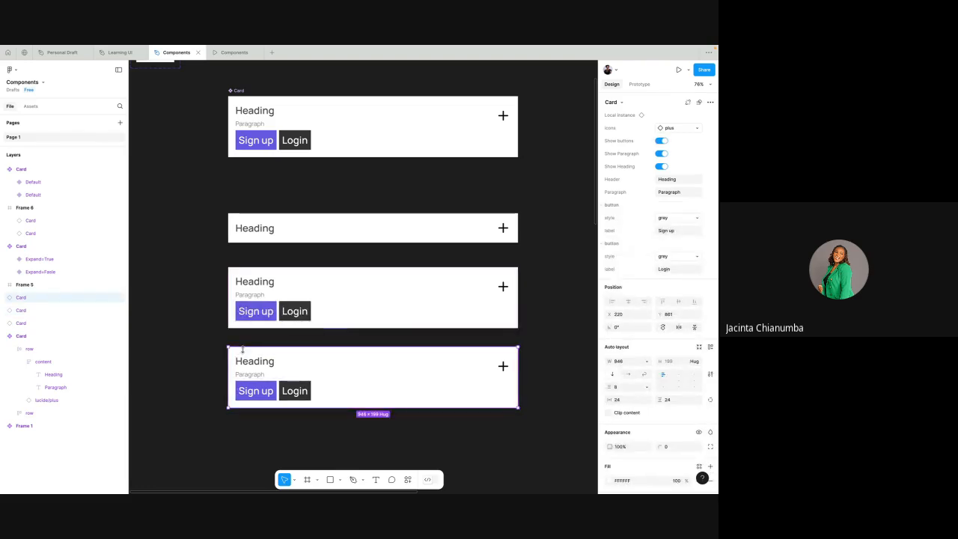
{"action": "key", "text": "Delete"}
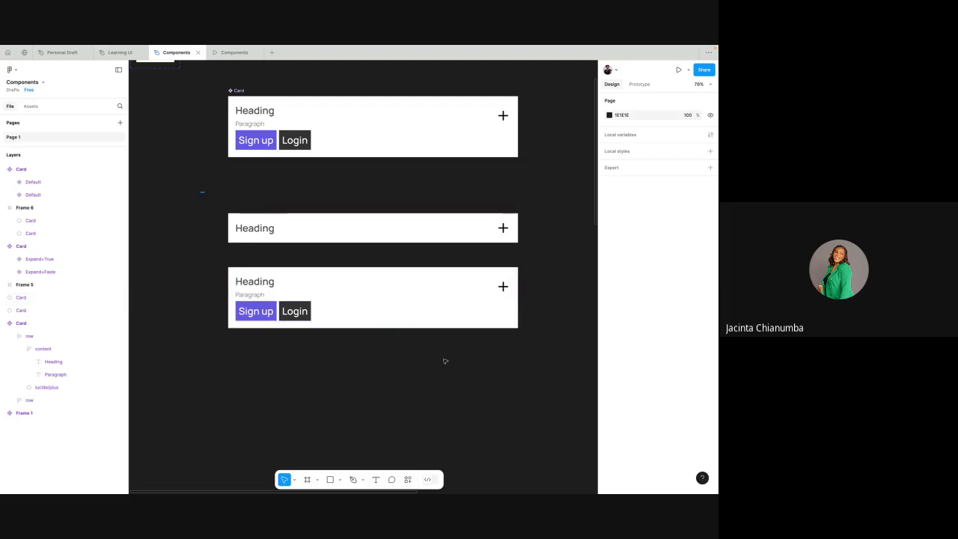
- Convert the collapsed and full Card instances below the base Card into two separate components
{"action": "left_click_drag", "start_coordinate": [201, 192], "coordinate": [559, 379]}
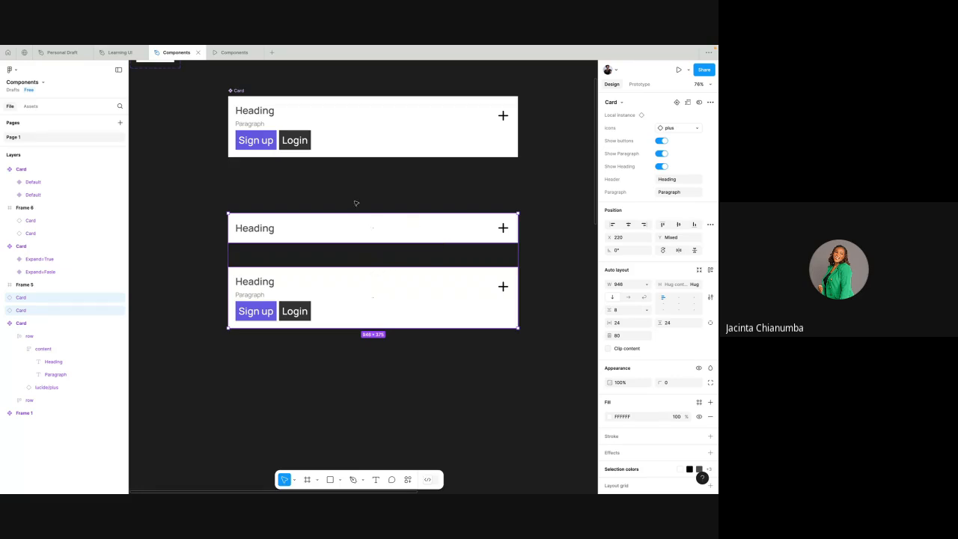
{"action": "left_click_drag", "start_coordinate": [202, 200], "coordinate": [528, 368]}
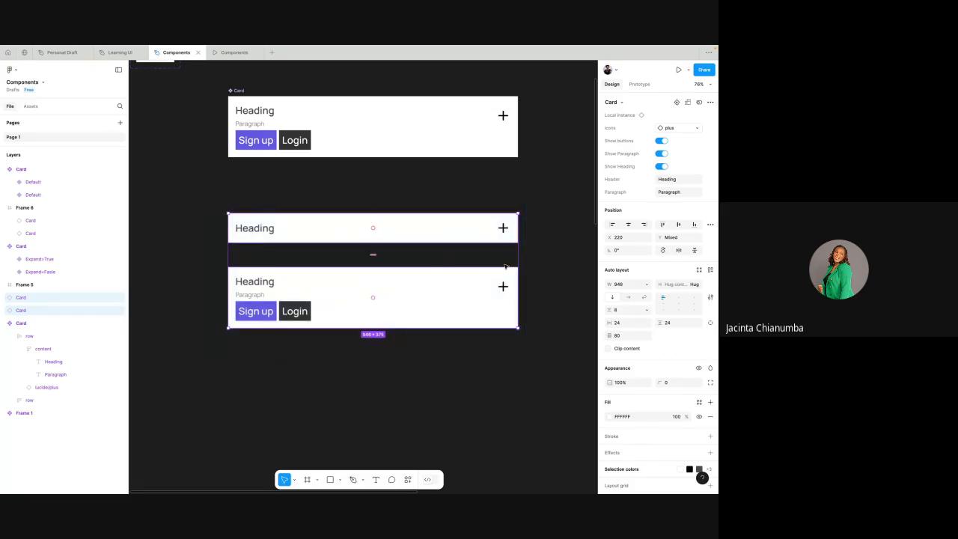
{"action": "left_click", "coordinate": [711, 103]}
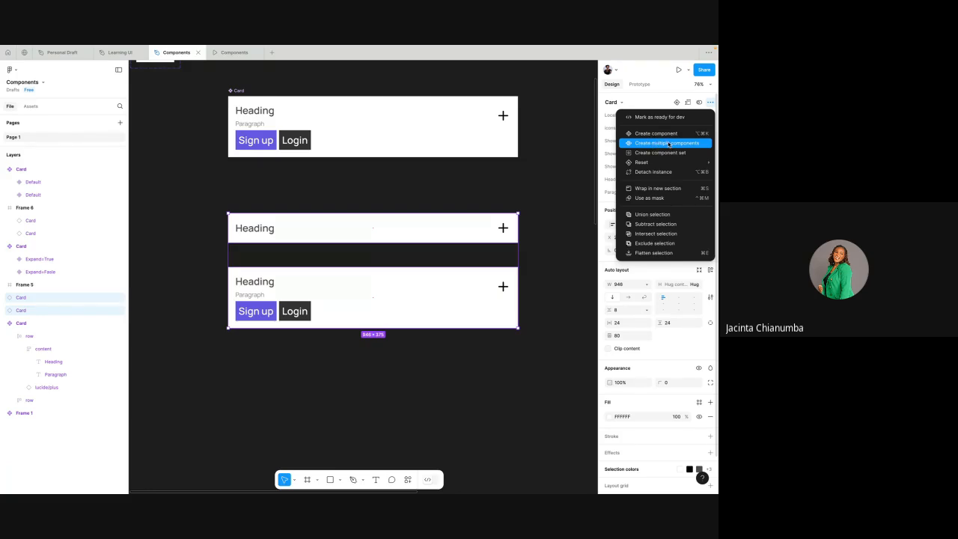
{"action": "left_click", "coordinate": [668, 143]}
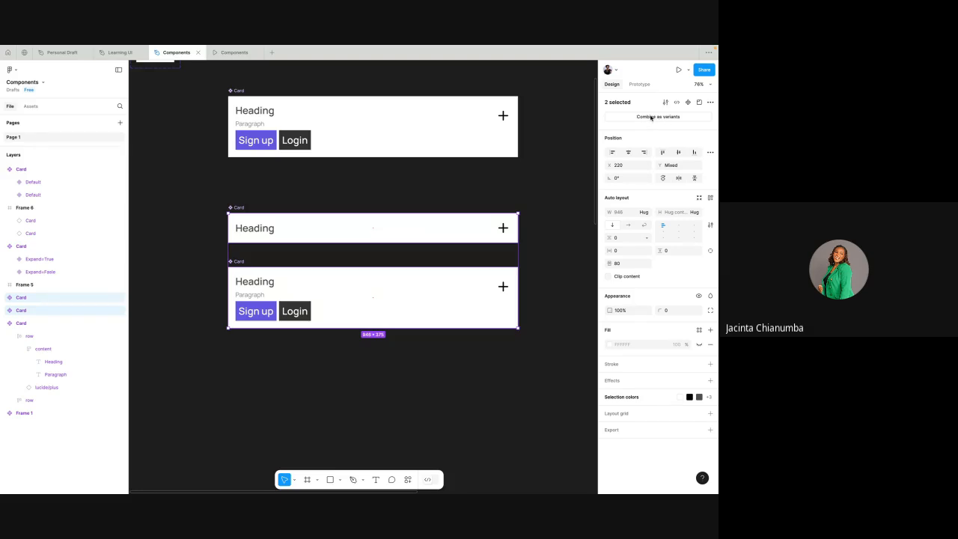
- Test expanding and collapsing the UI Design 2 card in the prototype preview, and return to the Components design file
{"action": "left_click", "coordinate": [234, 53]}
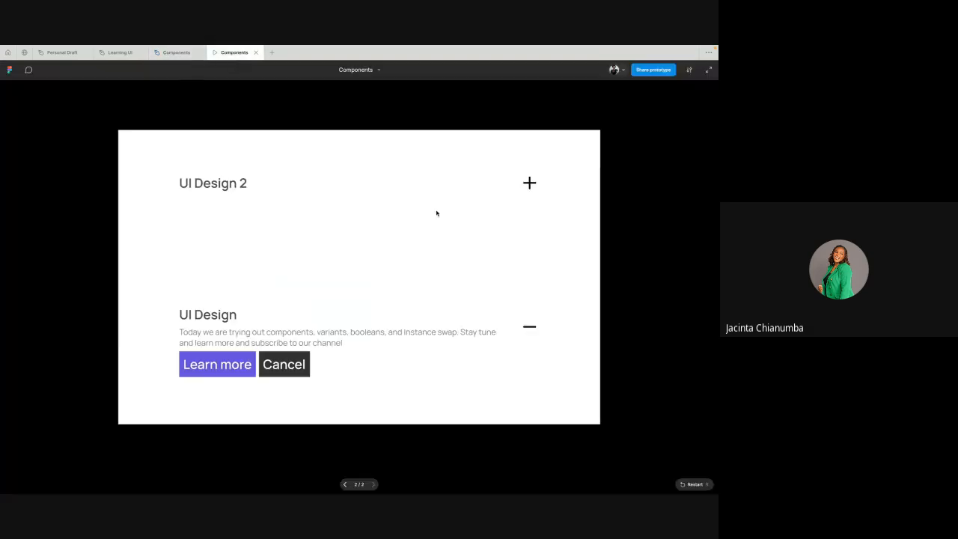
{"action": "left_click", "coordinate": [529, 183]}
{"action": "left_click", "coordinate": [529, 185]}
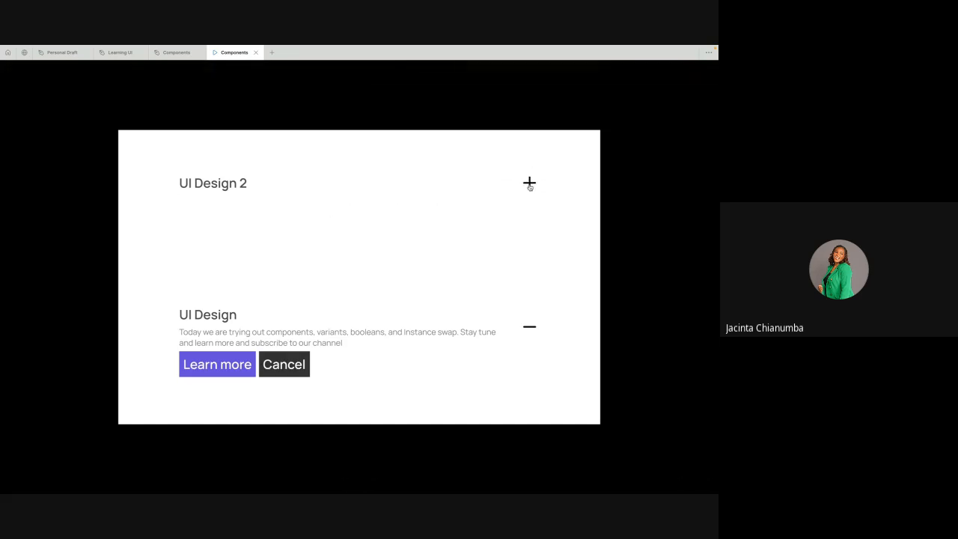
{"action": "left_click", "coordinate": [529, 185]}
{"action": "left_click", "coordinate": [529, 185]}
{"action": "left_click", "coordinate": [529, 184]}
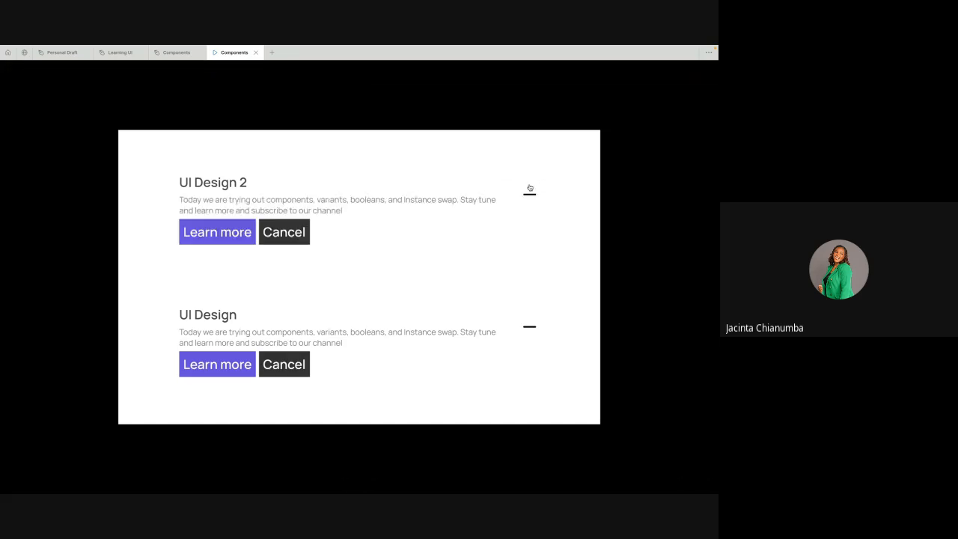
{"action": "left_click", "coordinate": [529, 185]}
{"action": "left_click", "coordinate": [173, 53]}
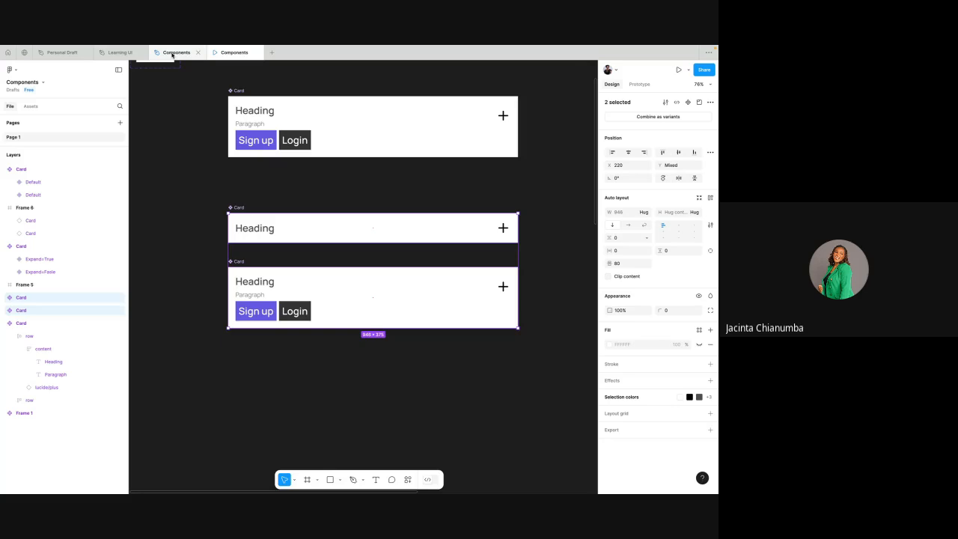
- Combine the two new Card components as variants and rename their variant property Expand
{"action": "left_click", "coordinate": [646, 117]}
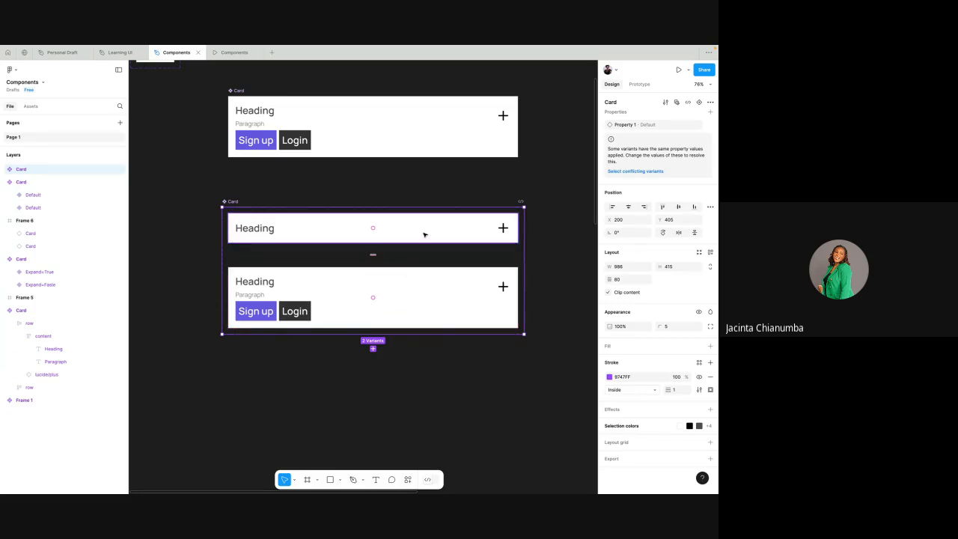
{"action": "left_click", "coordinate": [420, 285]}
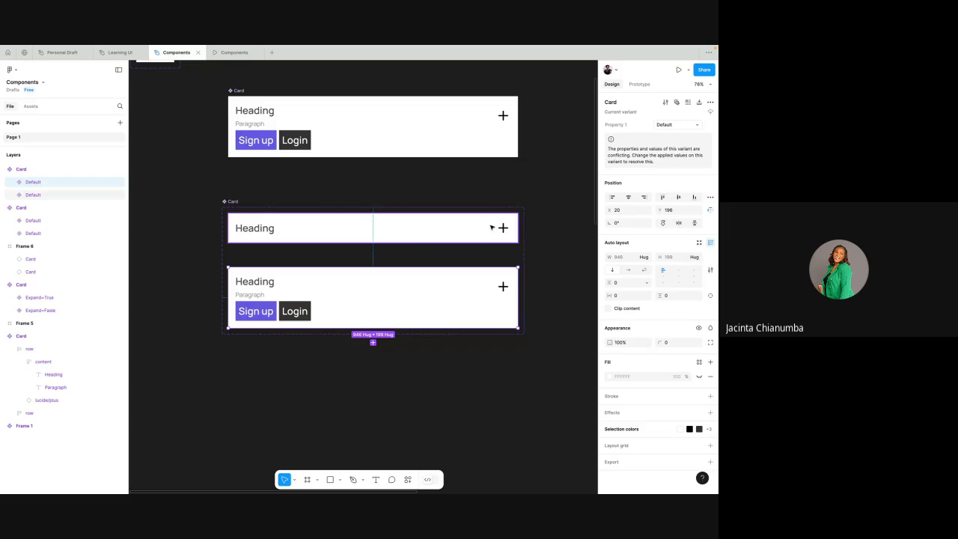
{"action": "left_click", "coordinate": [233, 202]}
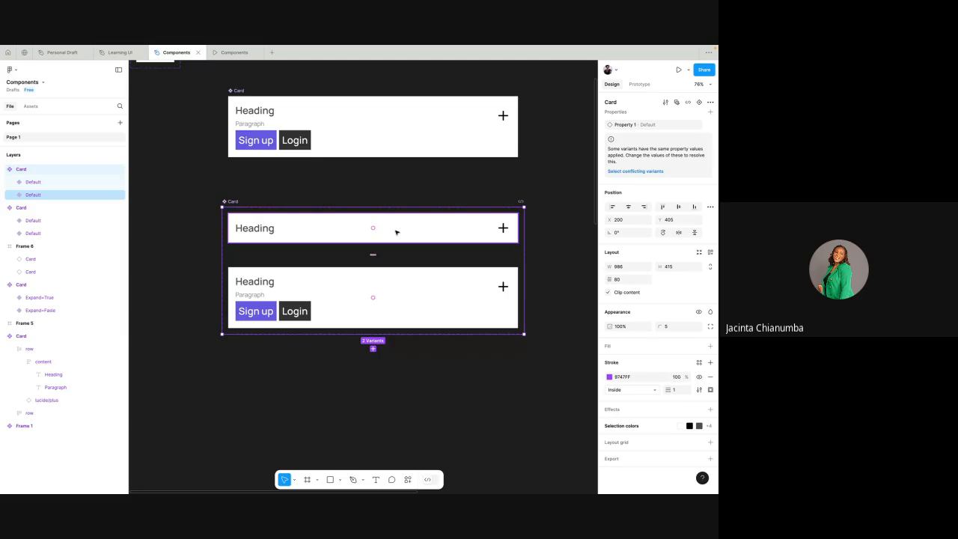
{"action": "double_click", "coordinate": [627, 125]}
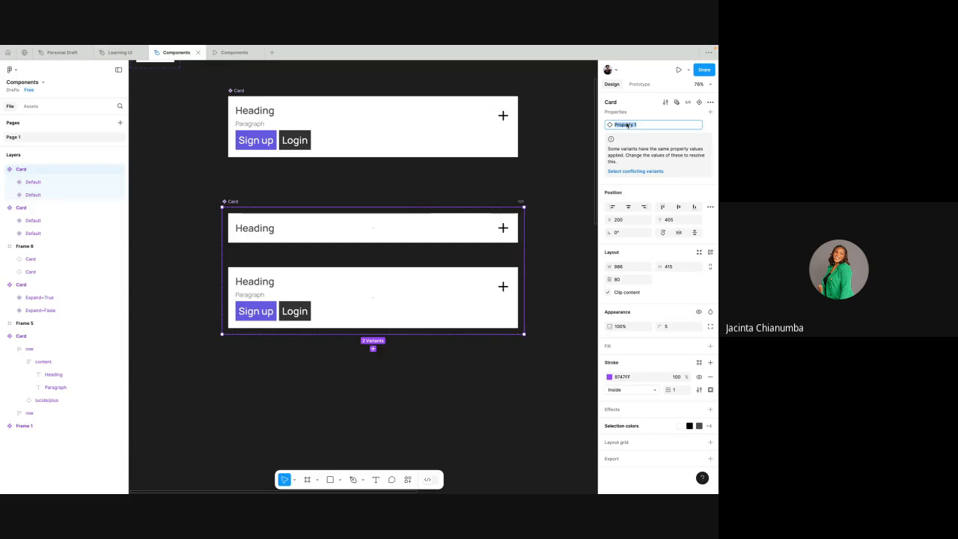
{"action": "type", "text": "Expand"}
{"action": "key", "text": "Return"}
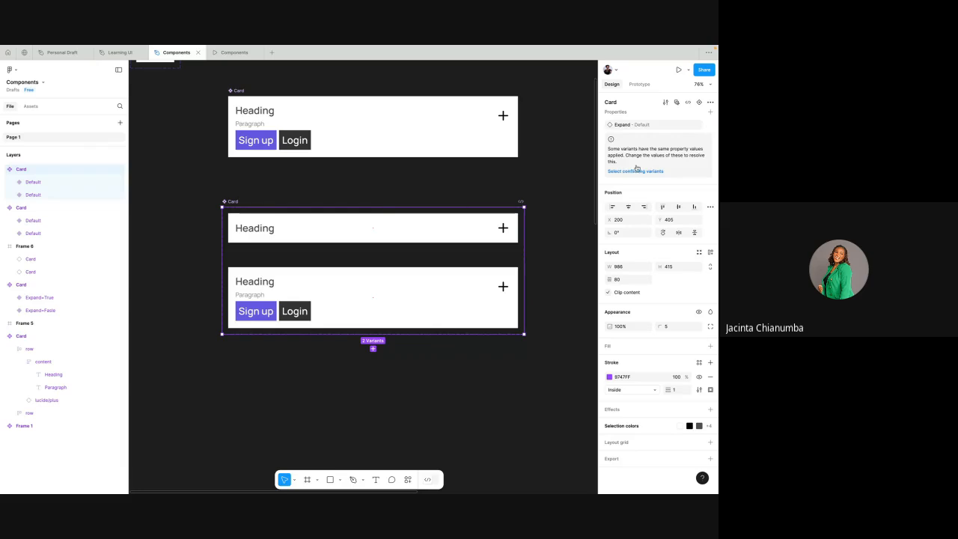
- Set the Expand value of the heading-only Card variant to false
{"action": "left_click", "coordinate": [426, 227]}
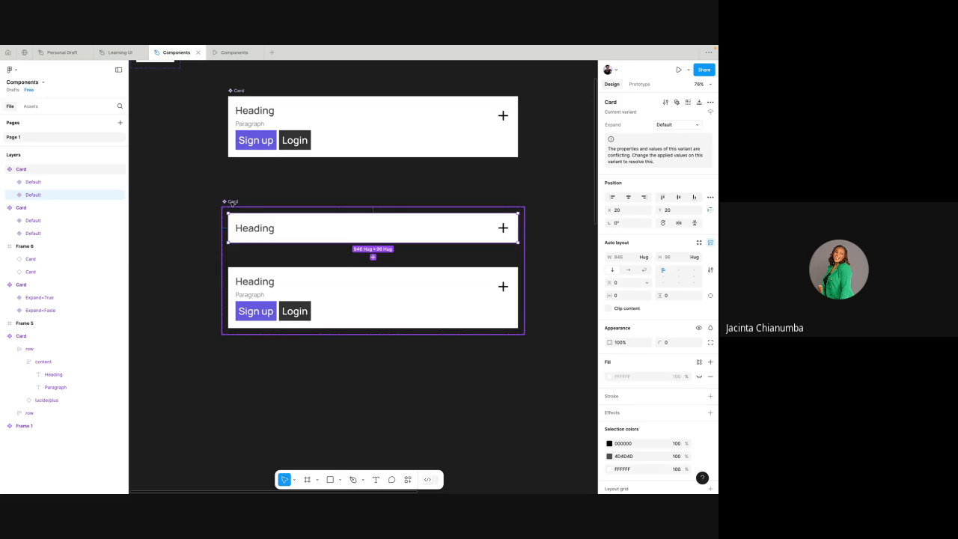
{"action": "left_click", "coordinate": [279, 279]}
{"action": "left_click", "coordinate": [304, 228]}
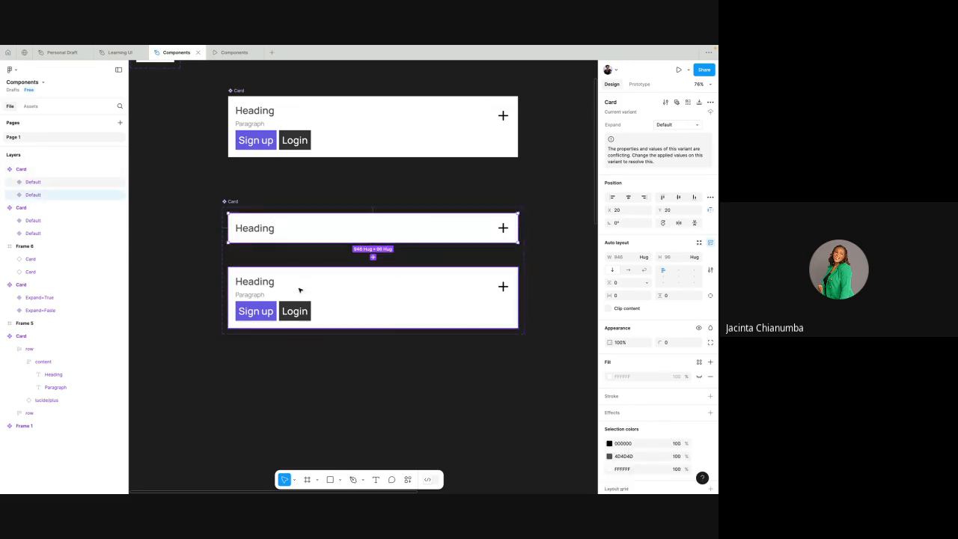
{"action": "left_click", "coordinate": [300, 292]}
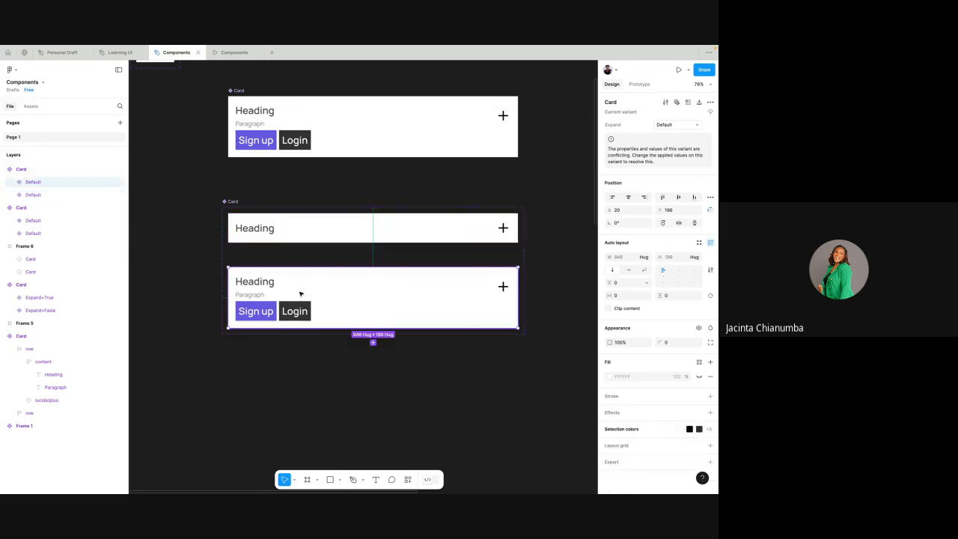
{"action": "left_click", "coordinate": [336, 226]}
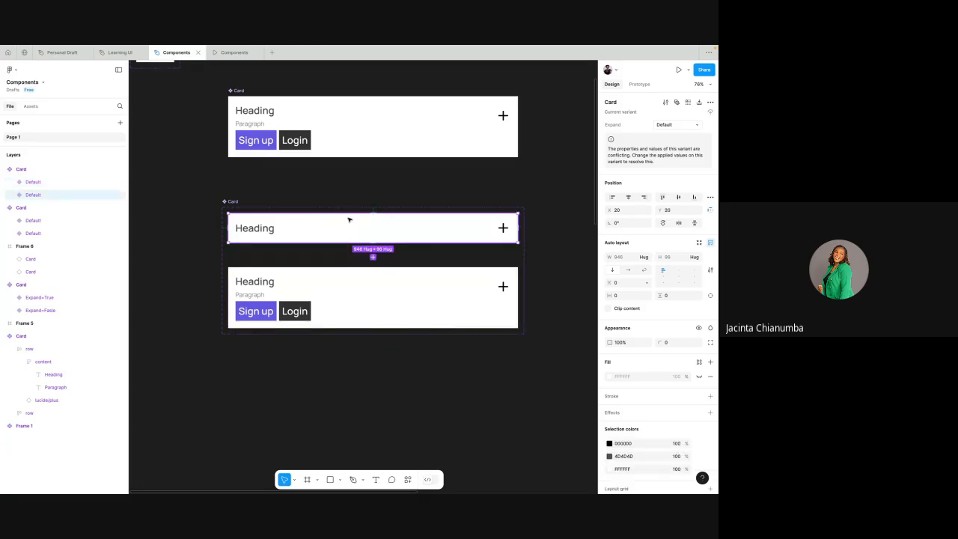
{"action": "left_click", "coordinate": [664, 125]}
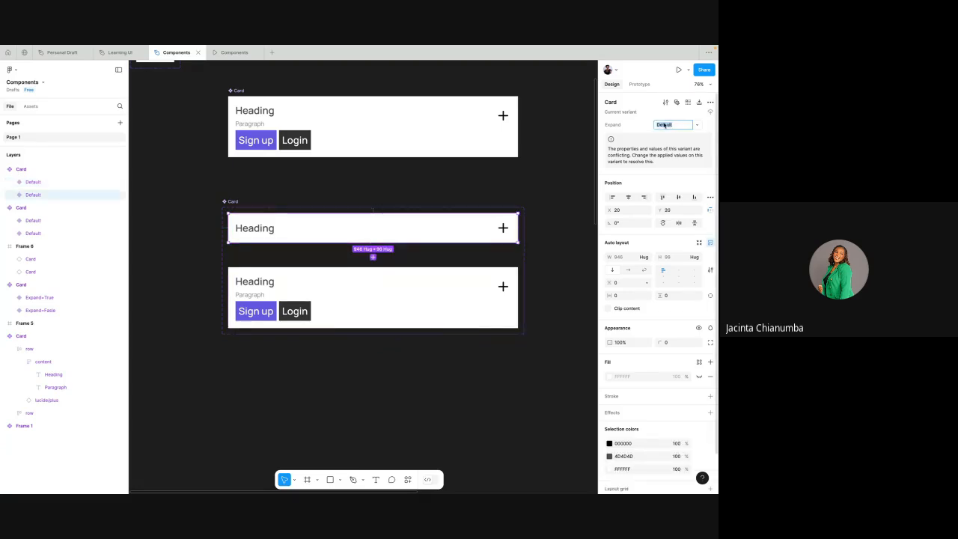
{"action": "type", "text": "tr"}
{"action": "type", "text": "fals"}
{"action": "type", "text": "e"}
{"action": "key", "text": "Return"}
- Set the Expand value of the full Card variant with paragraph and buttons to True
{"action": "left_click", "coordinate": [467, 285]}
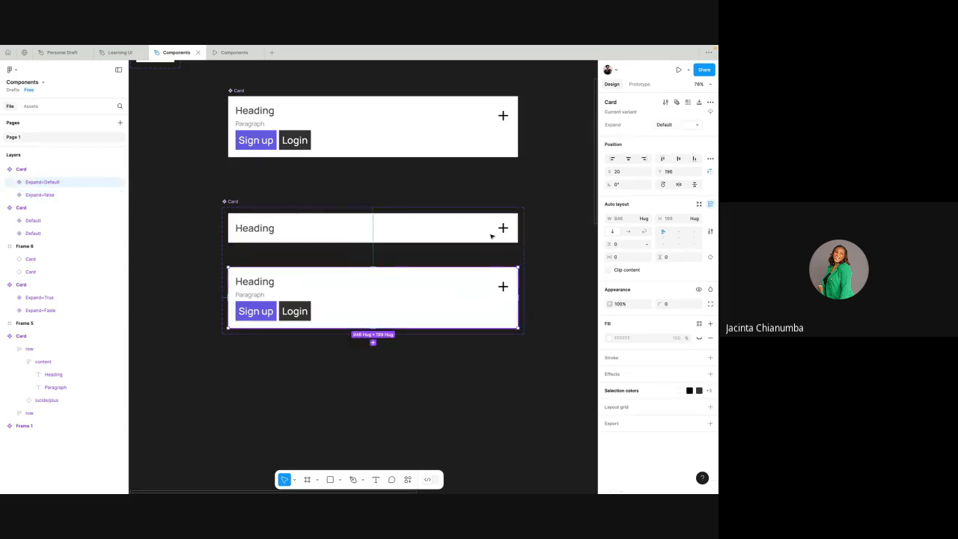
{"action": "left_click", "coordinate": [668, 125]}
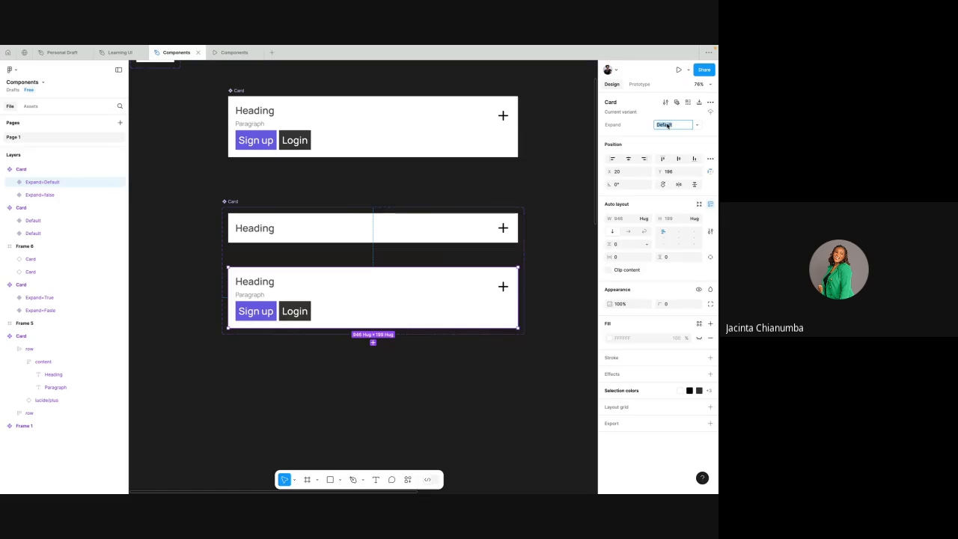
{"action": "type", "text": "True"}
{"action": "left_click", "coordinate": [540, 184]}
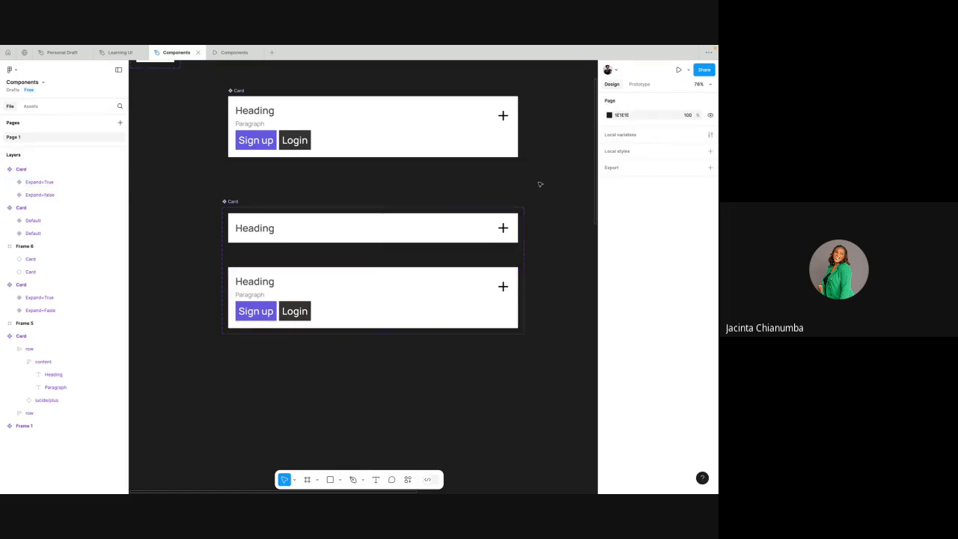
- Create an instance of the expanded Card variant and place it beside the variant set at about X 1941, Y 414
{"action": "scroll", "coordinate": [540, 185], "scroll_direction": "down", "scroll_amount": 4}
{"action": "left_click", "coordinate": [454, 258]}
{"action": "scroll", "coordinate": [453, 259], "scroll_direction": "right", "scroll_amount": 2}
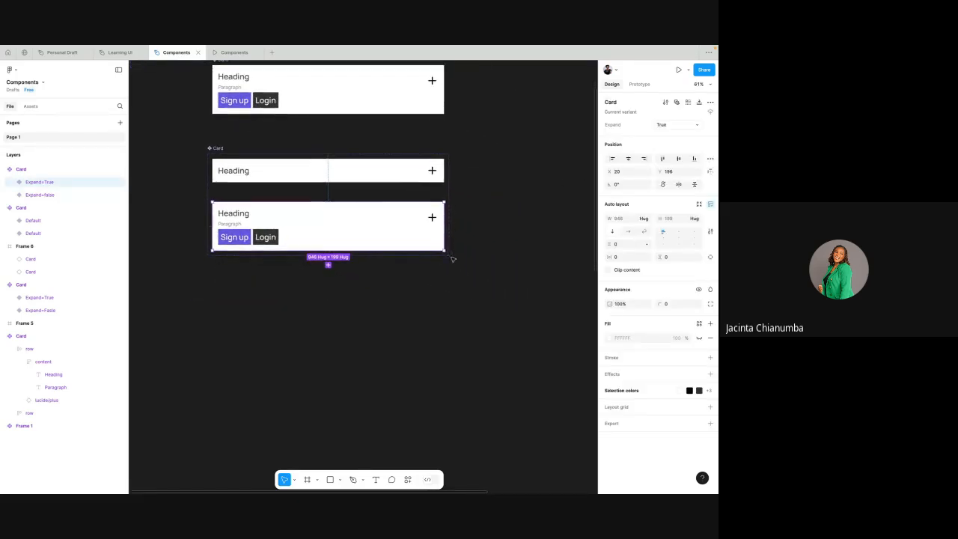
{"action": "left_click_drag", "start_coordinate": [374, 212], "coordinate": [372, 301]}
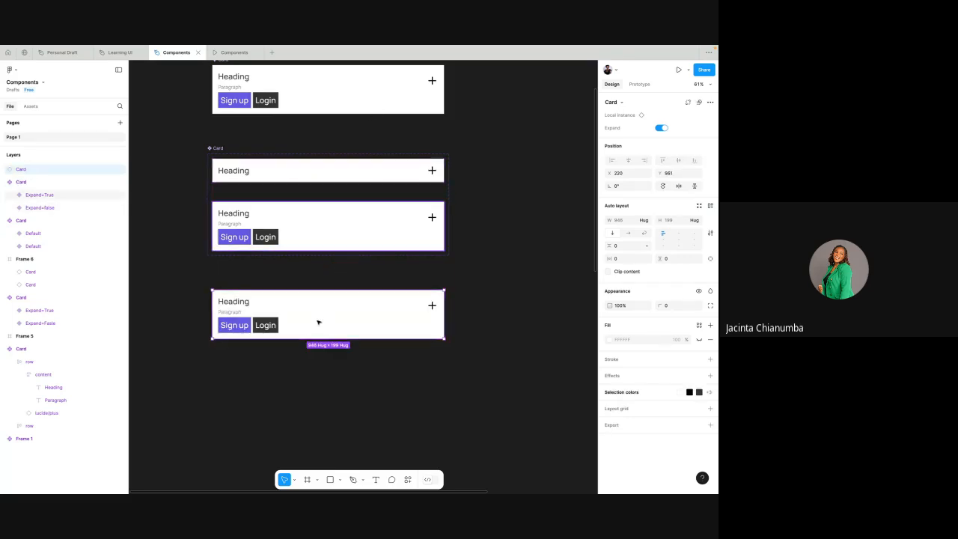
{"action": "scroll", "coordinate": [318, 323], "scroll_direction": "left", "scroll_amount": 1}
{"action": "scroll", "coordinate": [319, 322], "scroll_direction": "down", "scroll_amount": 4}
{"action": "scroll", "coordinate": [332, 302], "scroll_direction": "right", "scroll_amount": 1}
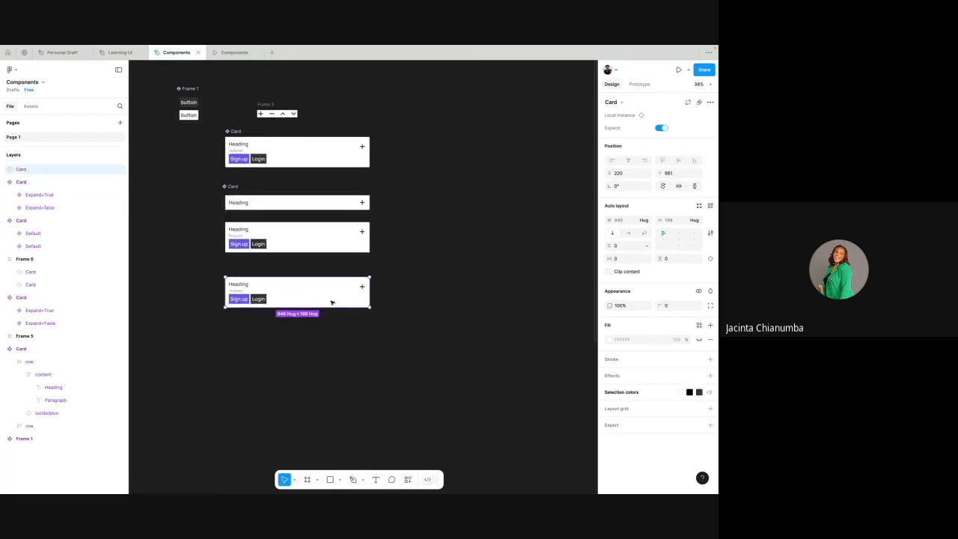
{"action": "left_click_drag", "start_coordinate": [298, 297], "coordinate": [488, 220]}
{"action": "scroll", "coordinate": [494, 242], "scroll_direction": "right", "scroll_amount": 2}
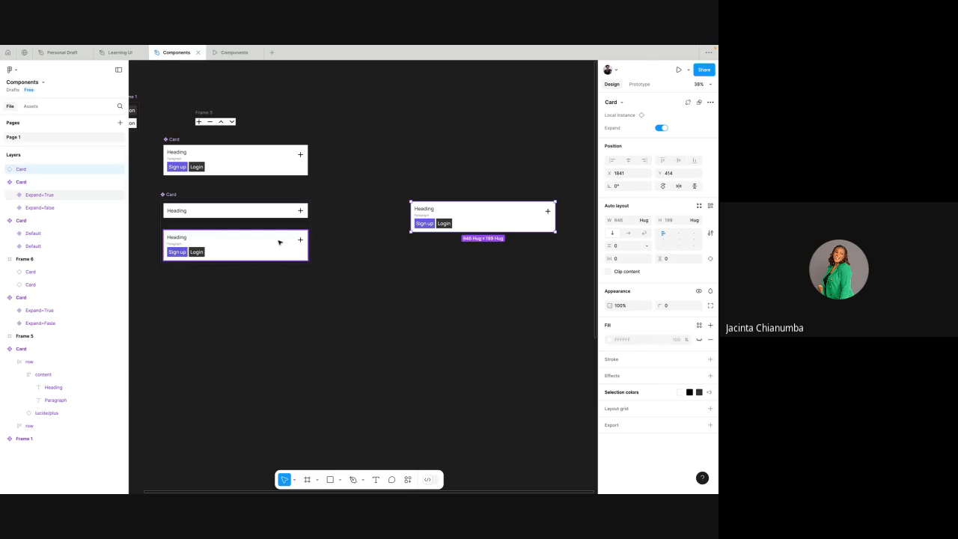
- Switch the new Card instance's Expand property off and on repeatedly to test both variants, leaving it on
{"action": "left_click", "coordinate": [661, 127]}
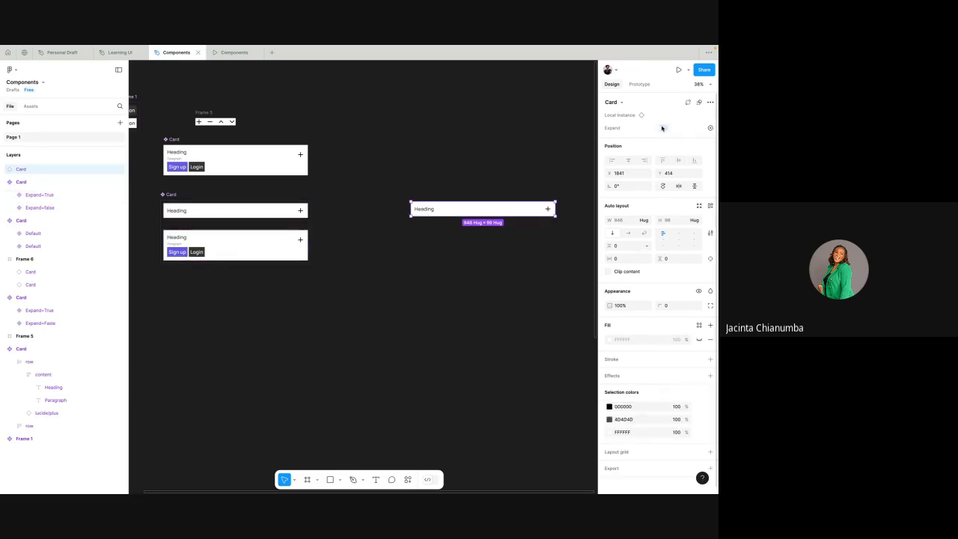
{"action": "left_click", "coordinate": [662, 128]}
{"action": "left_click", "coordinate": [661, 128]}
{"action": "left_click", "coordinate": [662, 128]}
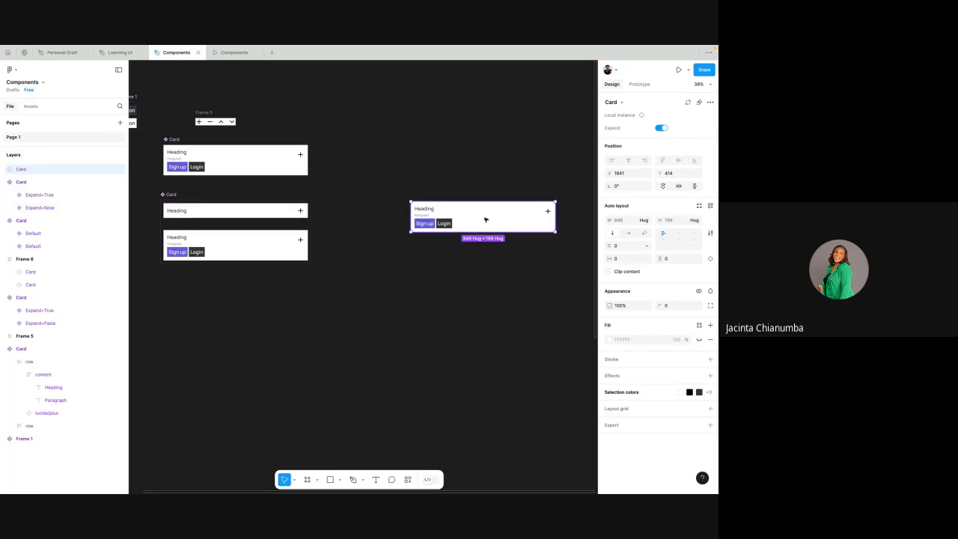
{"action": "left_click", "coordinate": [661, 128]}
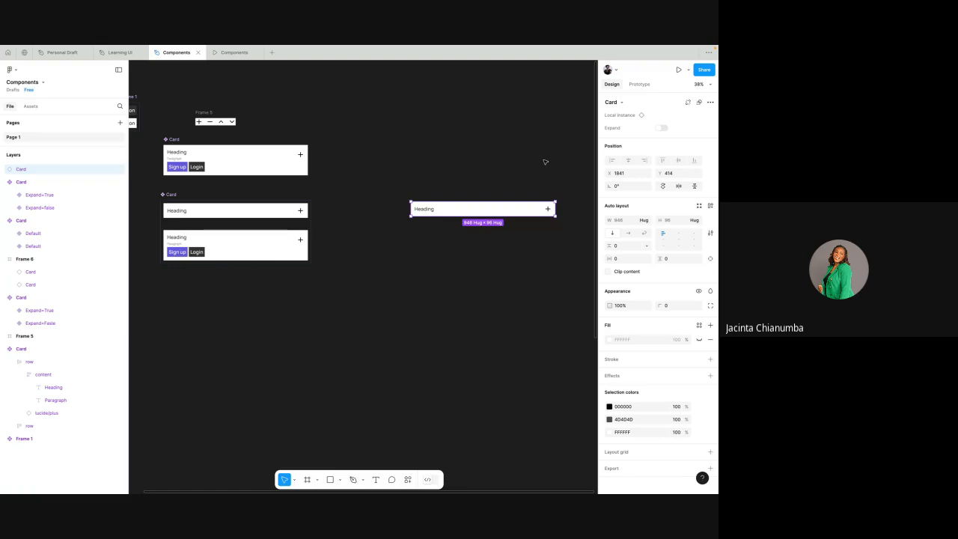
{"action": "left_click", "coordinate": [662, 128]}
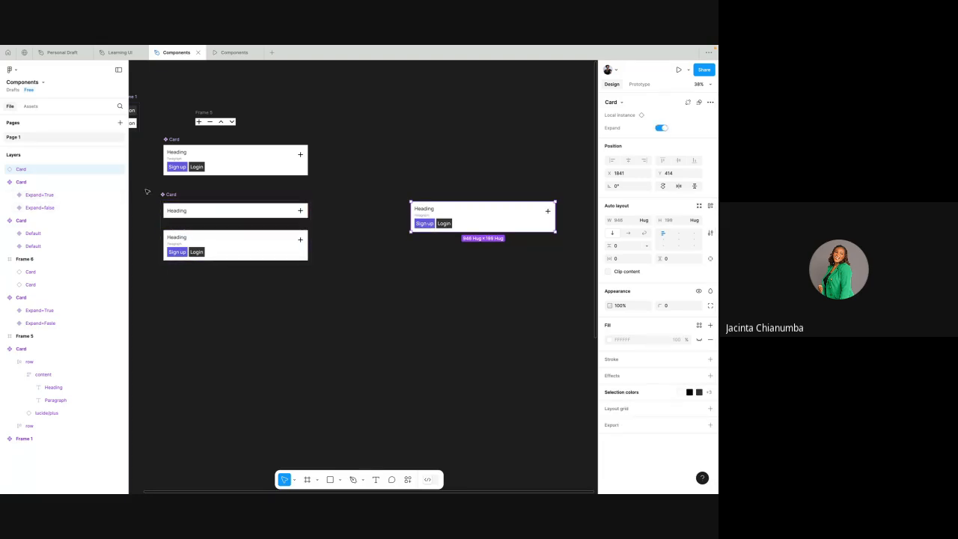
- Compare the properties offered by the Card variant set, its new instance and the base Card component
{"action": "left_click_drag", "start_coordinate": [156, 190], "coordinate": [333, 283]}
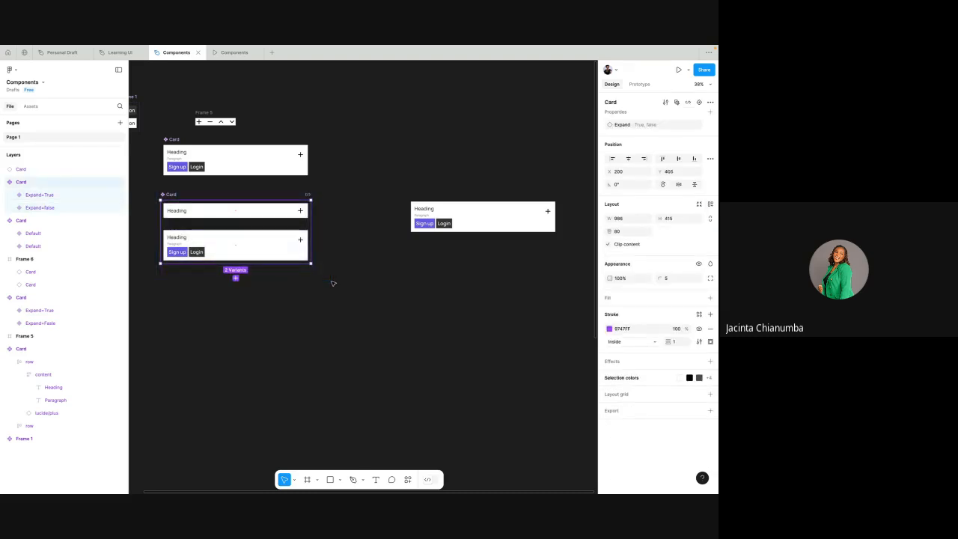
{"action": "left_click", "coordinate": [431, 216]}
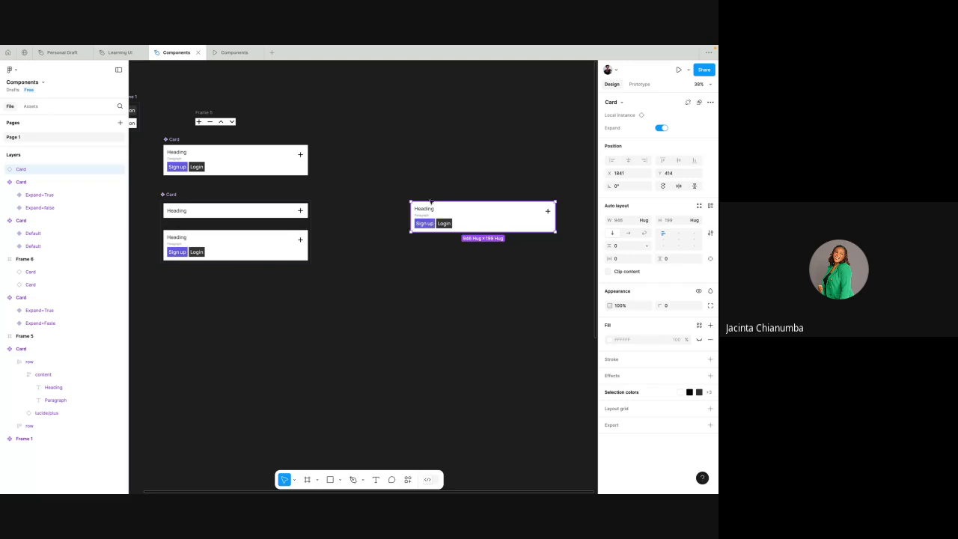
{"action": "left_click", "coordinate": [196, 154]}
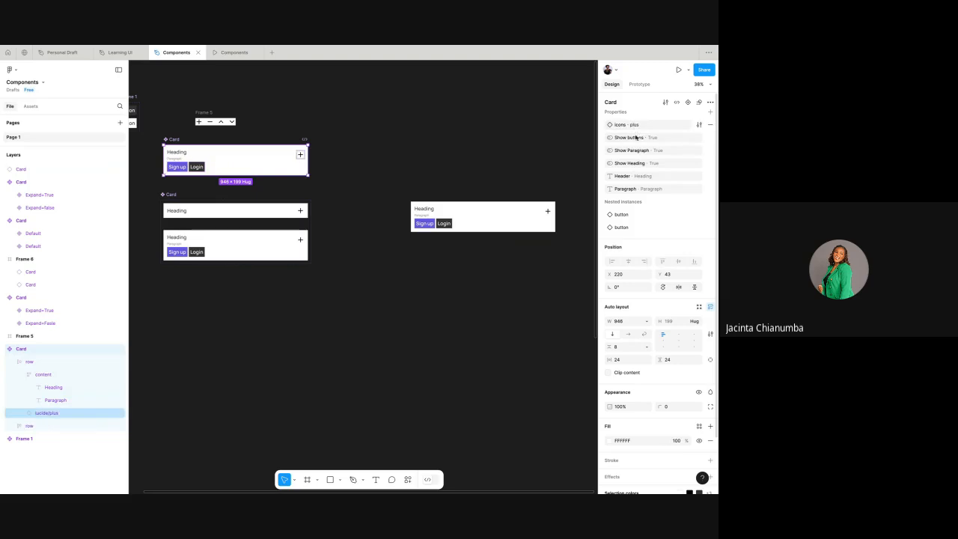
{"action": "left_click", "coordinate": [416, 147]}
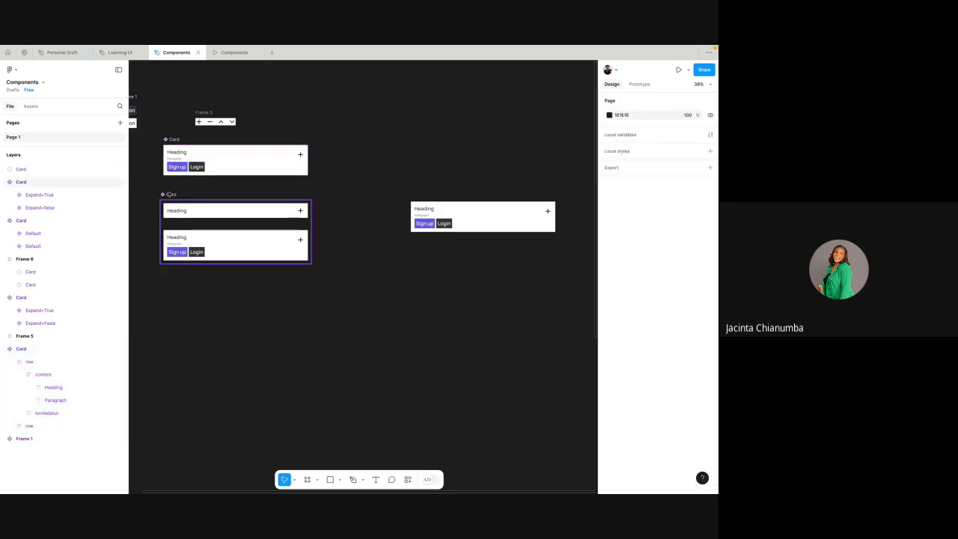
{"action": "left_click", "coordinate": [170, 194]}
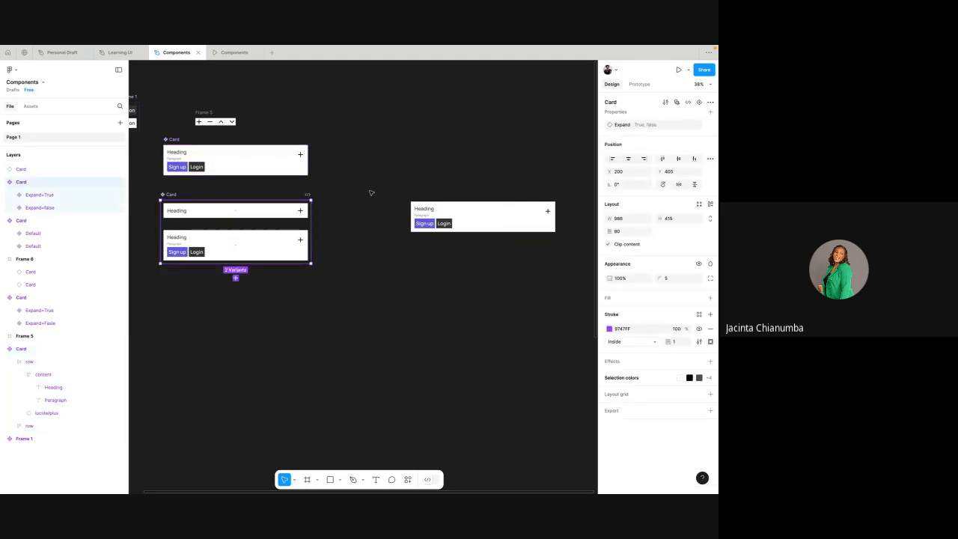
{"action": "left_click", "coordinate": [338, 206]}
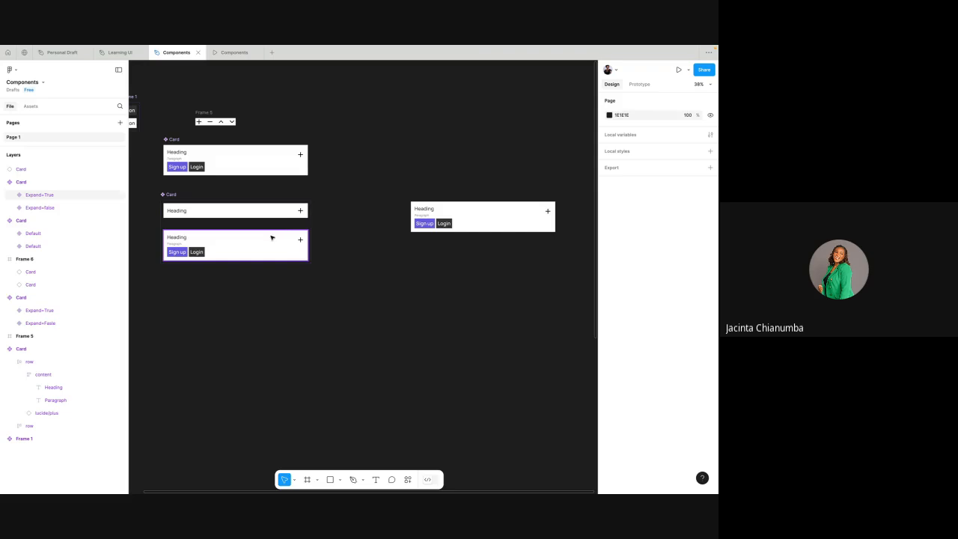
- Expose the nested Card instance's properties on the two-variant Card component set
{"action": "left_click", "coordinate": [171, 194]}
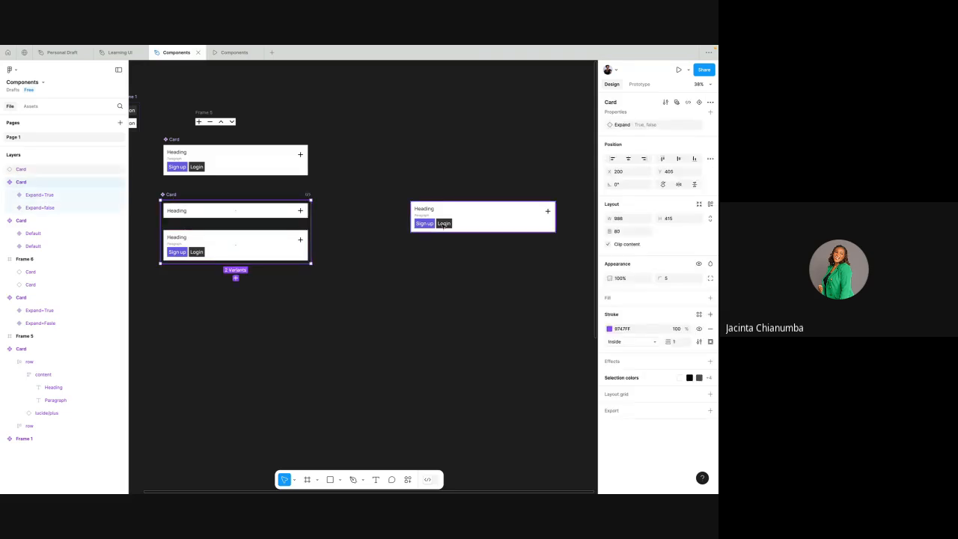
{"action": "left_click", "coordinate": [711, 112]}
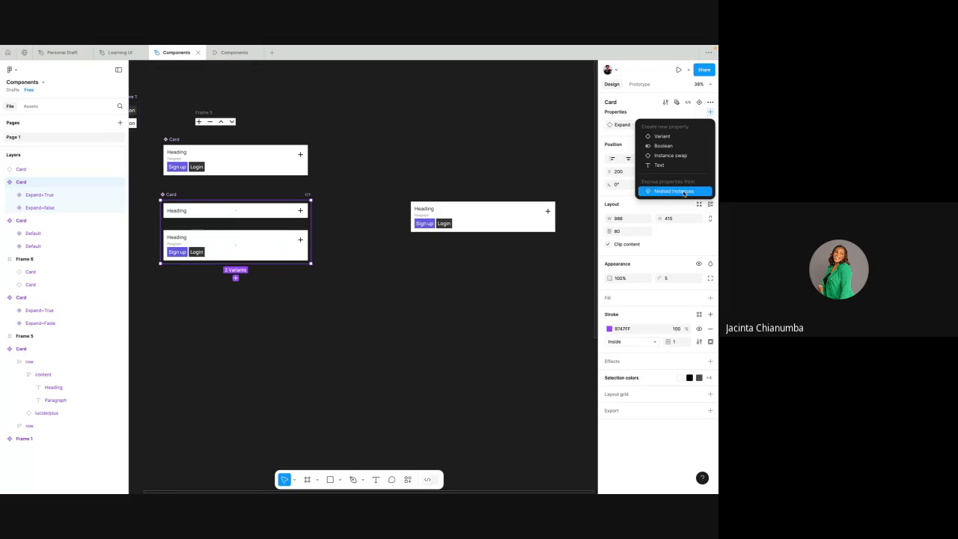
{"action": "left_click", "coordinate": [671, 192]}
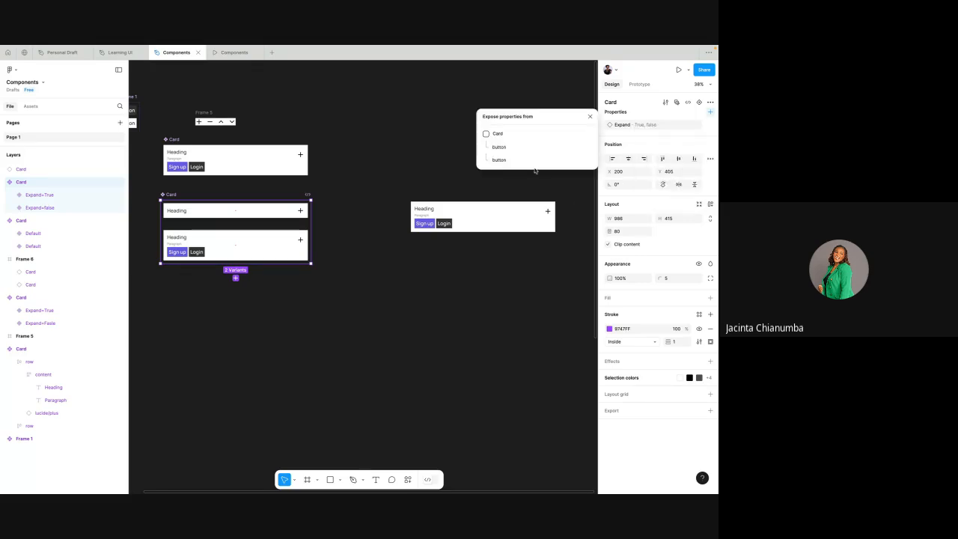
{"action": "left_click", "coordinate": [486, 134]}
{"action": "left_click", "coordinate": [590, 116]}
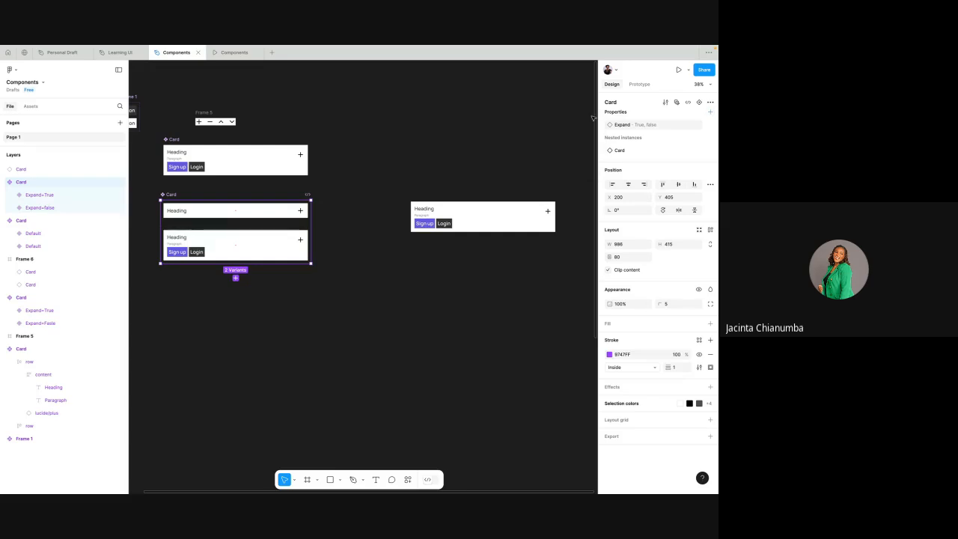
- Set the separate Card instance's Header text to "Design" and its Paragraph text to "This is a trial error"
{"action": "left_click", "coordinate": [502, 220]}
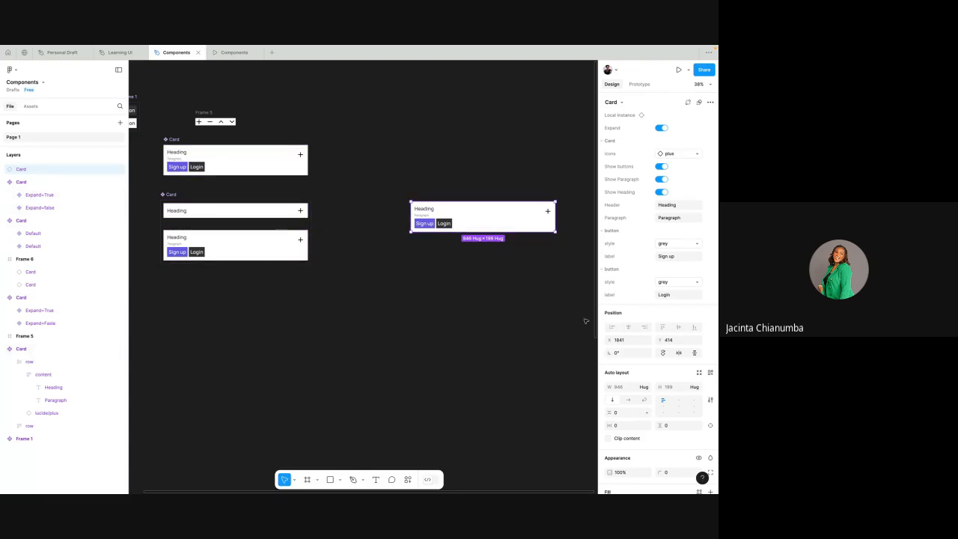
{"action": "left_click", "coordinate": [673, 207]}
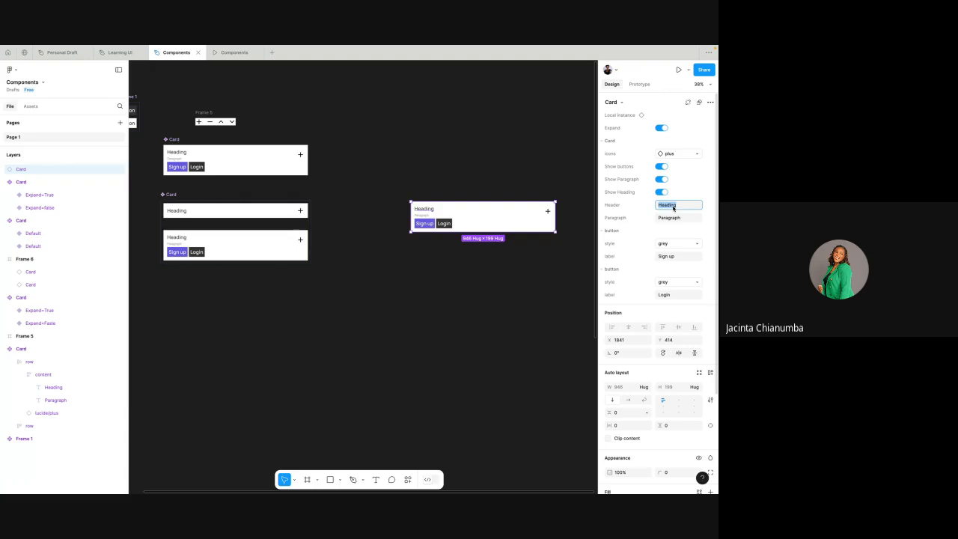
{"action": "type", "text": "Design"}
{"action": "key", "text": "Return"}
{"action": "left_click", "coordinate": [677, 217]}
{"action": "type", "text": "This is a trial error"}
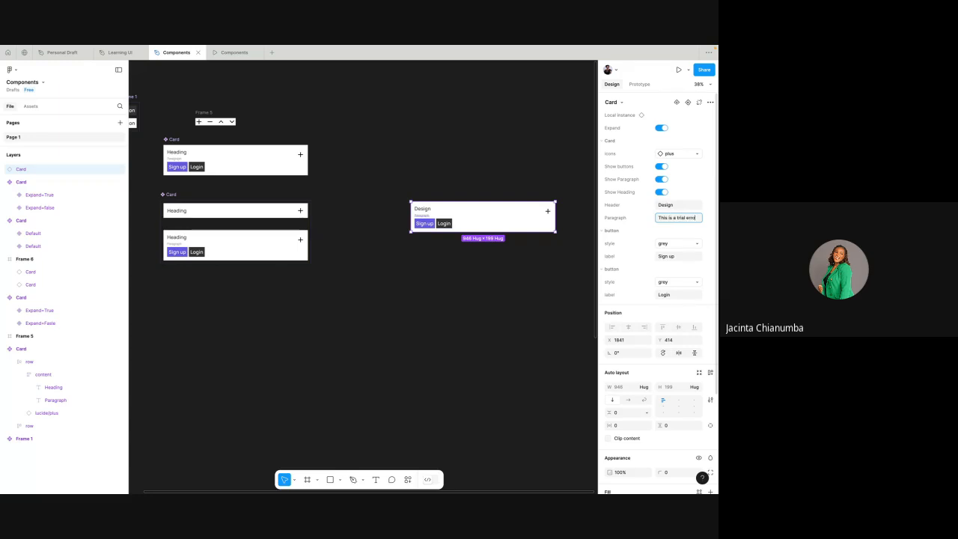
{"action": "left_click", "coordinate": [705, 221]}
{"action": "scroll", "coordinate": [465, 223], "scroll_direction": "up", "scroll_amount": 3}
{"action": "scroll", "coordinate": [466, 223], "scroll_direction": "right", "scroll_amount": 2}
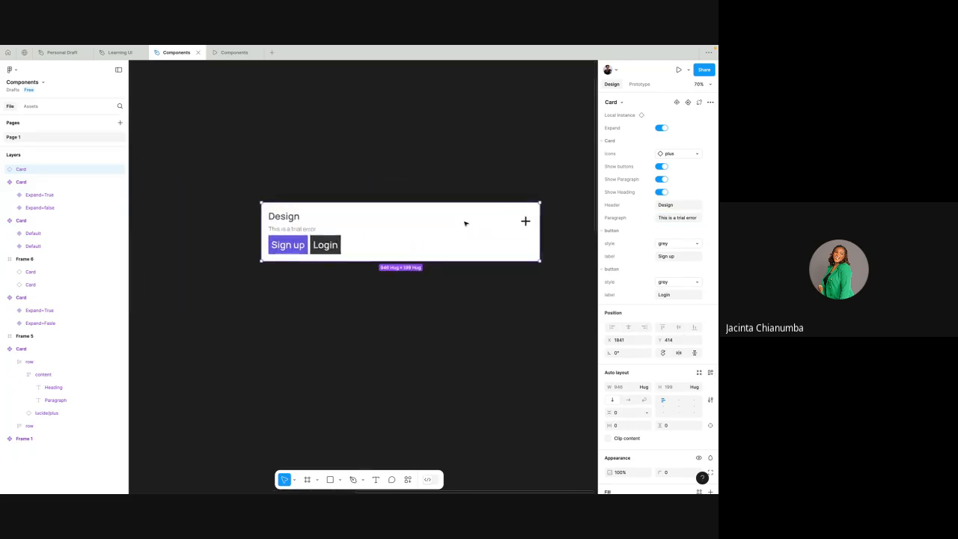
- Switch the Card instance's Expand property off and on repeatedly to test the customised text, leaving it off
{"action": "scroll", "coordinate": [458, 232], "scroll_direction": "up", "scroll_amount": 2}
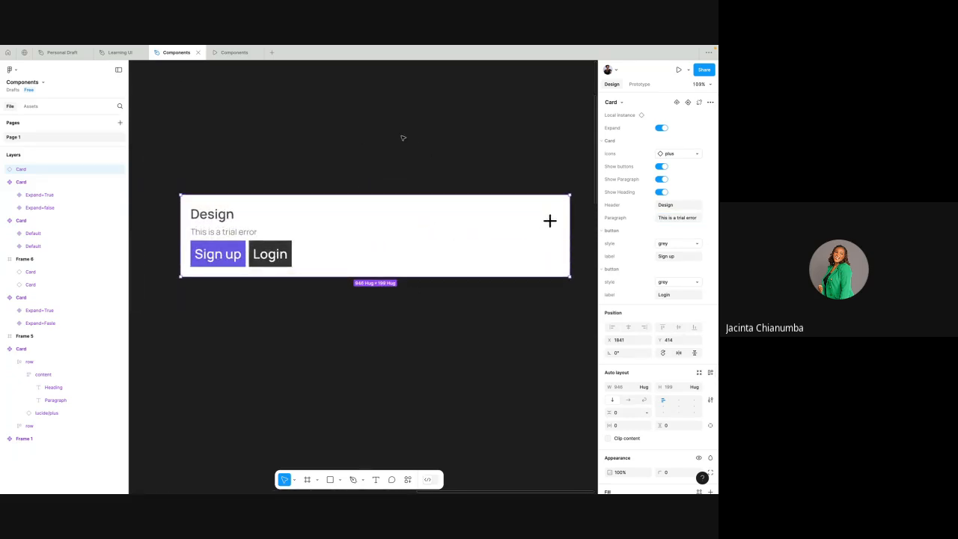
{"action": "left_click", "coordinate": [666, 129]}
{"action": "left_click", "coordinate": [662, 129]}
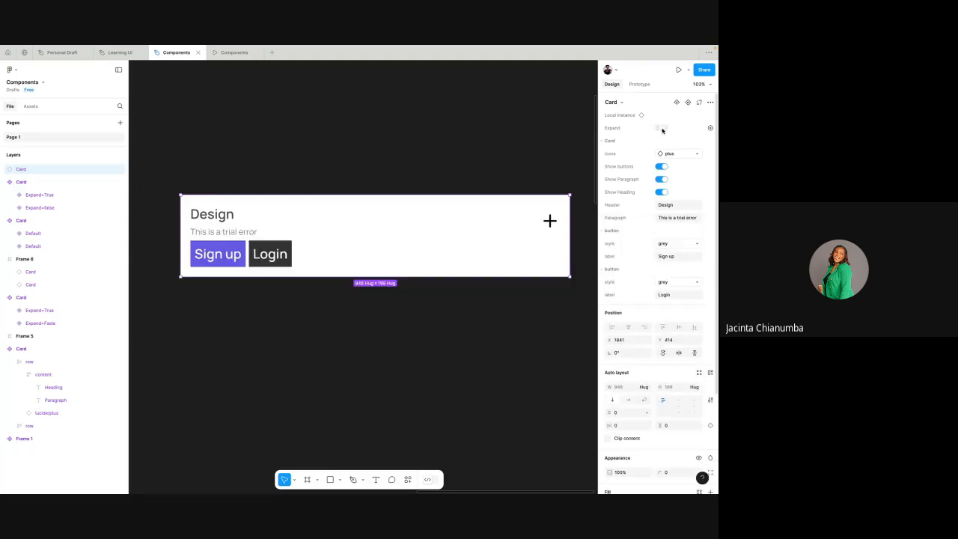
{"action": "left_click", "coordinate": [662, 129]}
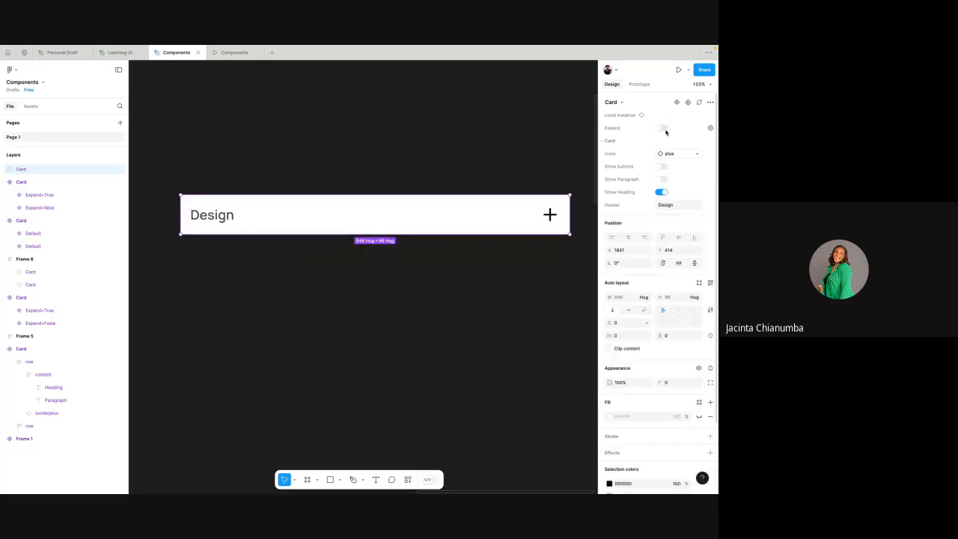
{"action": "left_click", "coordinate": [663, 129]}
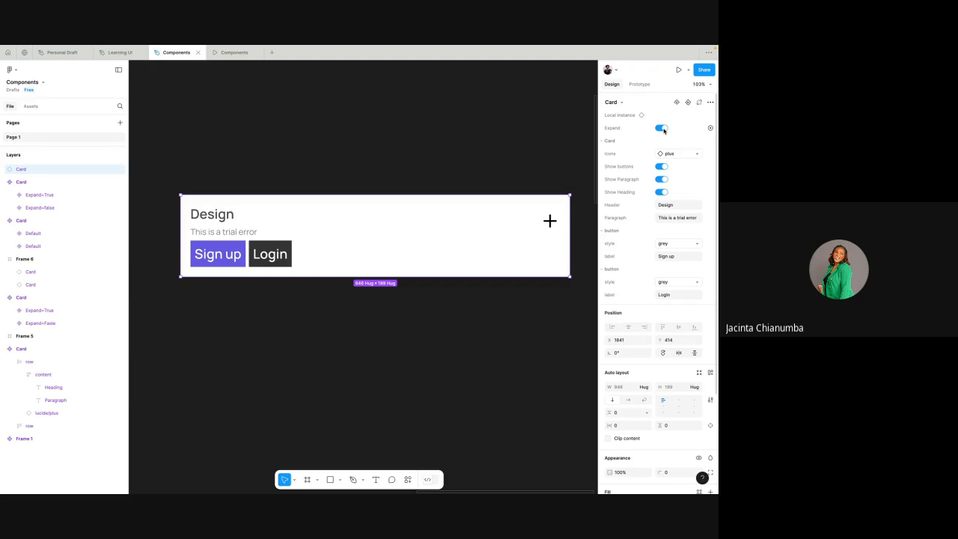
{"action": "left_click", "coordinate": [663, 129]}
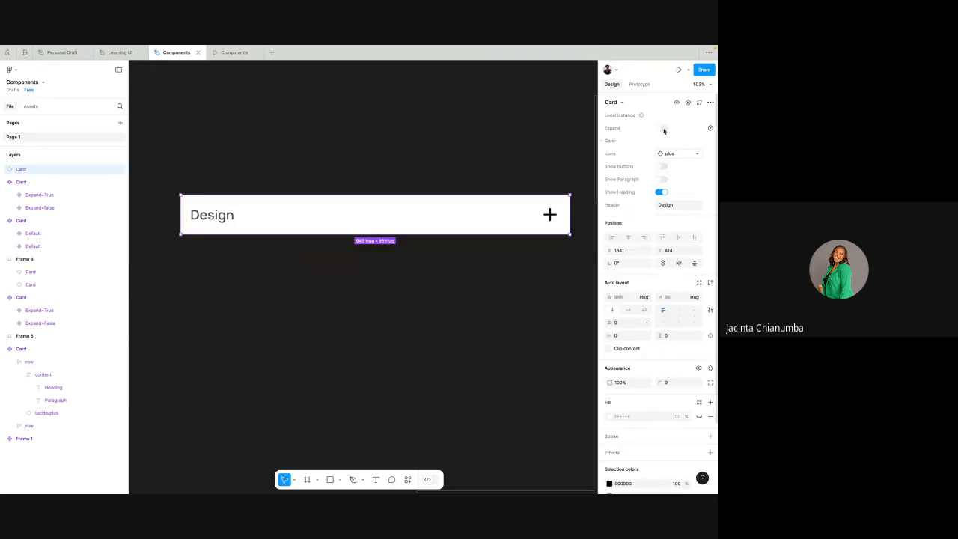
{"action": "left_click", "coordinate": [473, 161]}
{"action": "scroll", "coordinate": [472, 162], "scroll_direction": "down", "scroll_amount": 5, "text": "ctrl"}
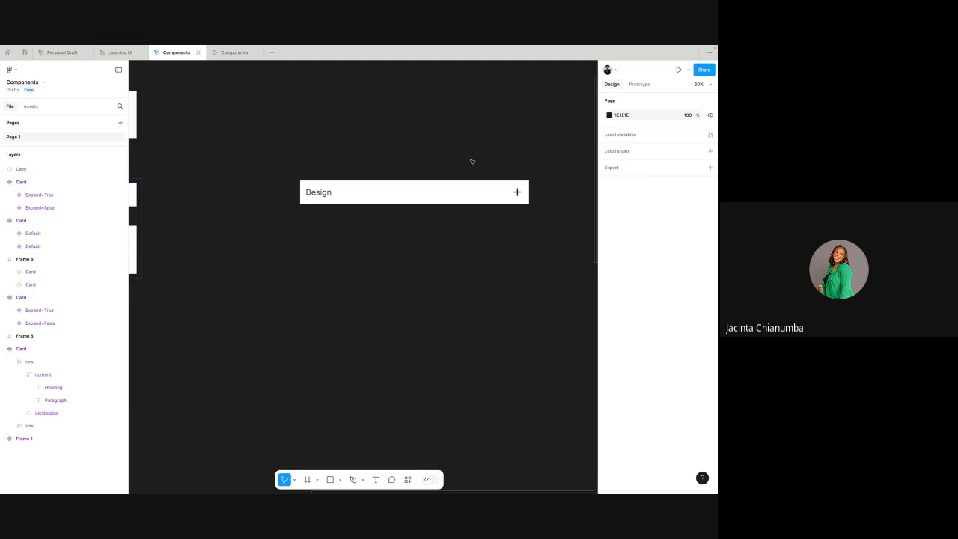
{"action": "key", "text": "ctrl+Left"}
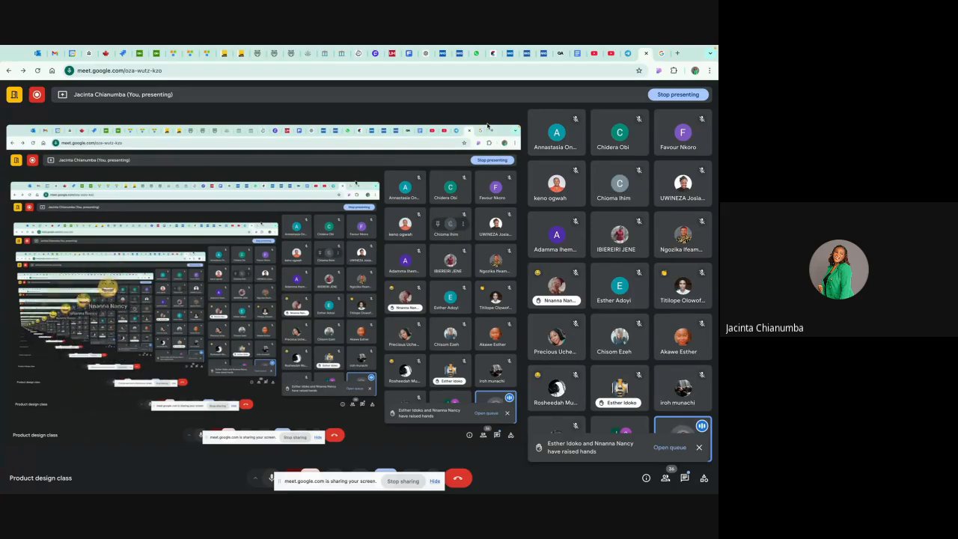
{"action": "key", "text": "ctrl+Right"}
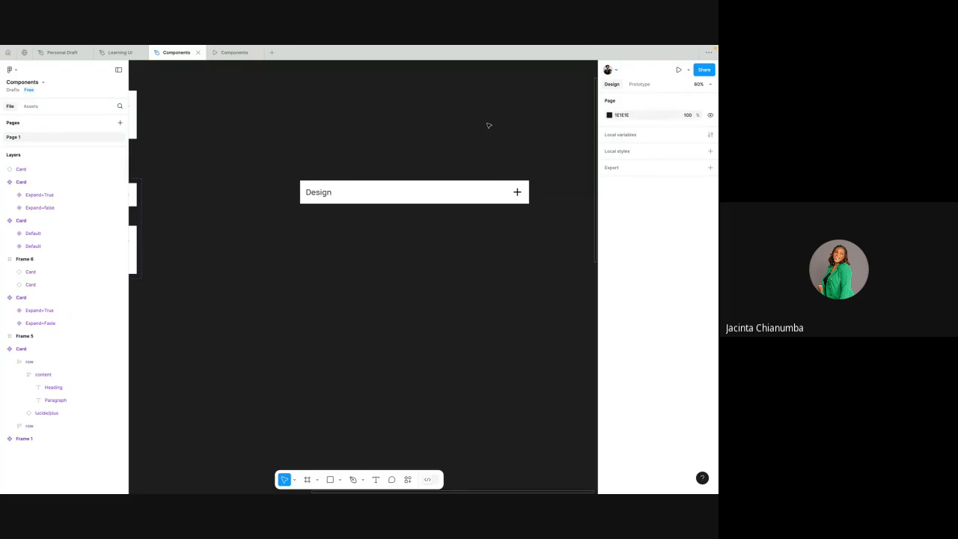
{"action": "key", "text": "ctrl+Left"}
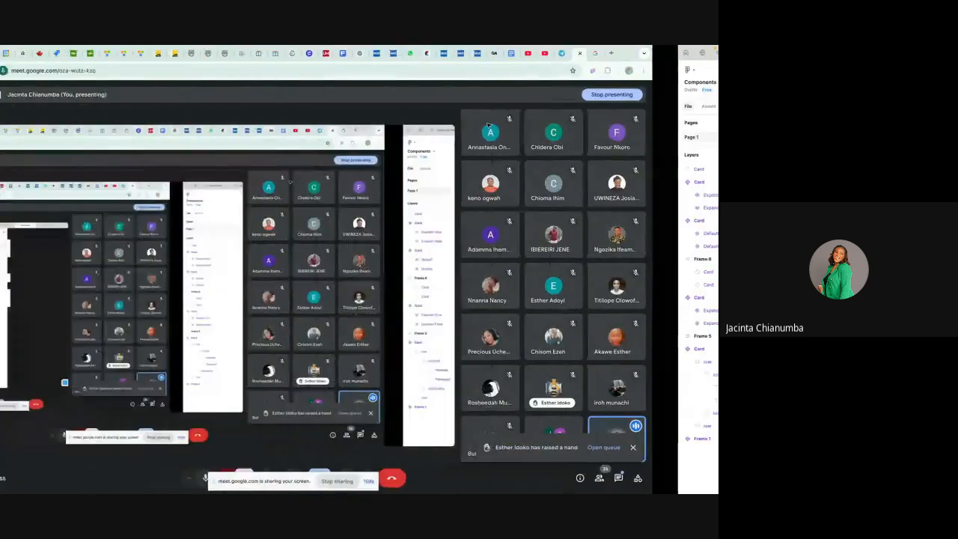
{"action": "key", "text": "ctrl+Right"}
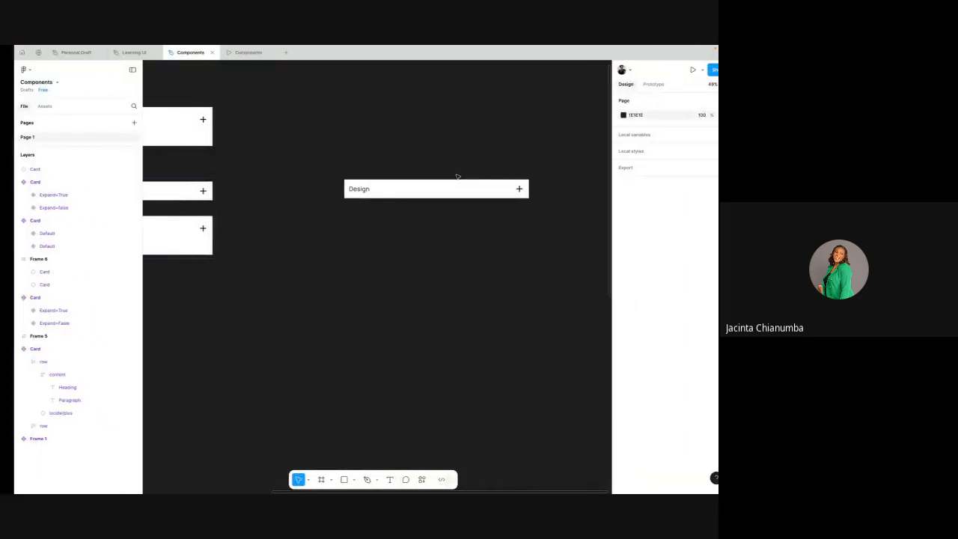
{"action": "key", "text": "ctrl+Left"}
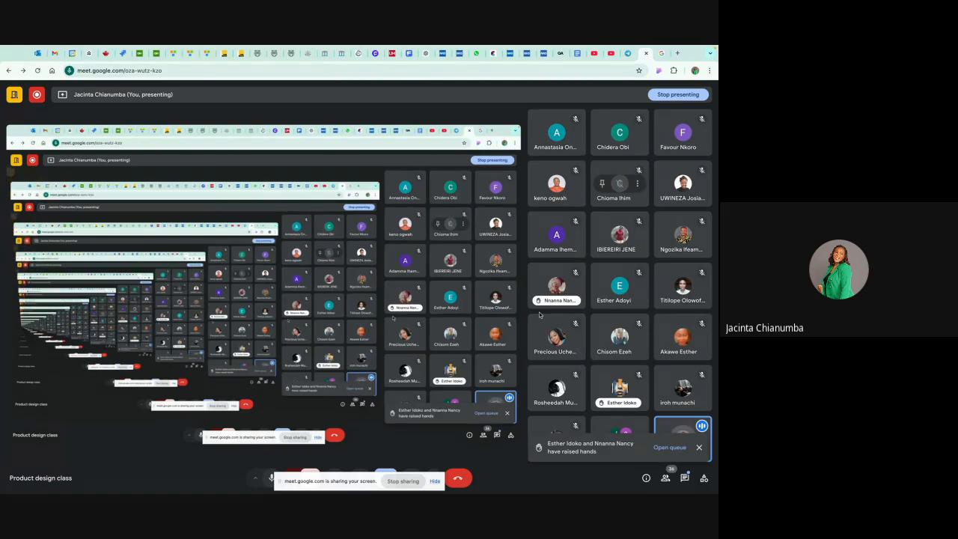
{"action": "key", "text": "ctrl+Right"}
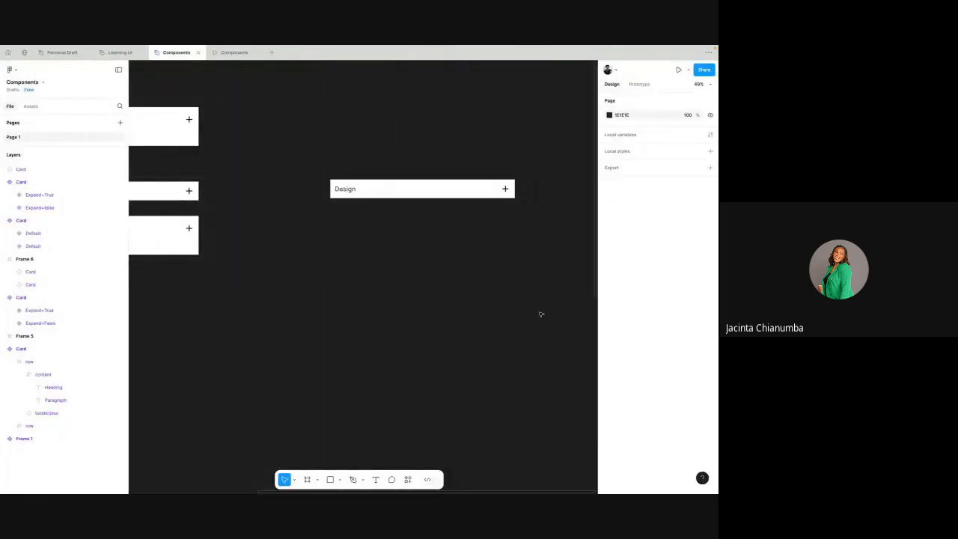
{"action": "scroll", "coordinate": [541, 314], "scroll_direction": "right", "scroll_amount": 2}
{"action": "scroll", "coordinate": [542, 314], "scroll_direction": "up", "scroll_amount": 3}
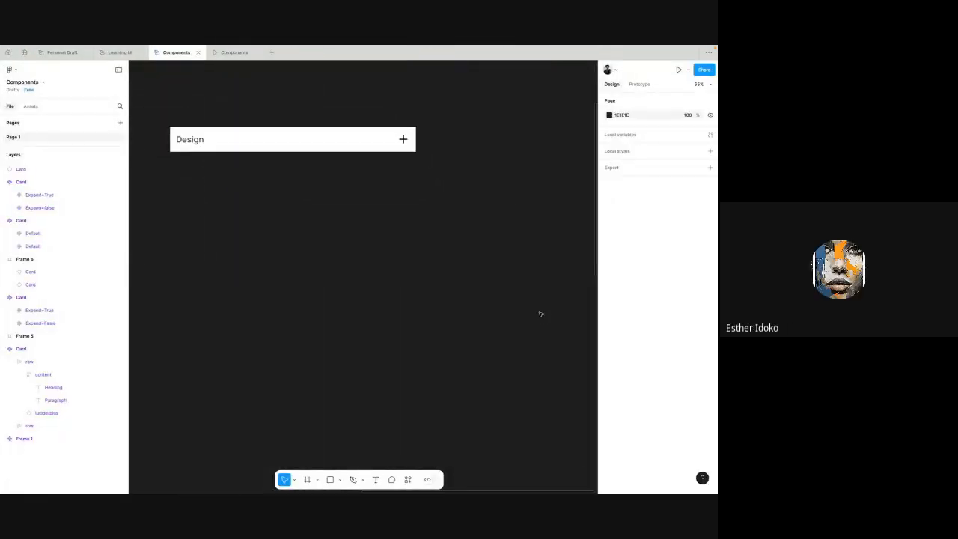
{"action": "scroll", "coordinate": [541, 314], "scroll_direction": "up", "scroll_amount": 1}
{"action": "scroll", "coordinate": [541, 315], "scroll_direction": "down", "scroll_amount": 1}
{"action": "scroll", "coordinate": [541, 314], "scroll_direction": "left", "scroll_amount": 1}
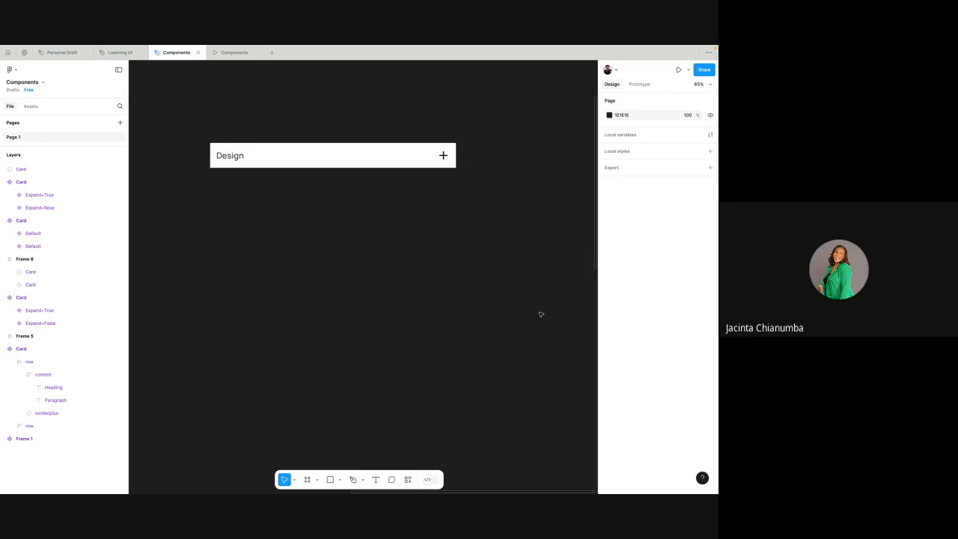
- Switch to the Google Meet call and review the in-call messages and the raised-hands queue
{"action": "key", "text": "ctrl+Left"}
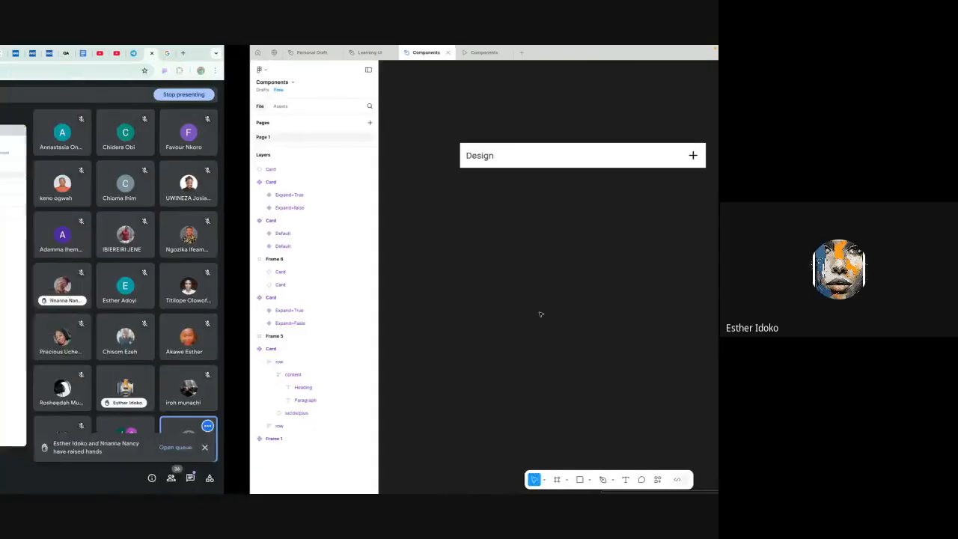
{"action": "left_click", "coordinate": [687, 479]}
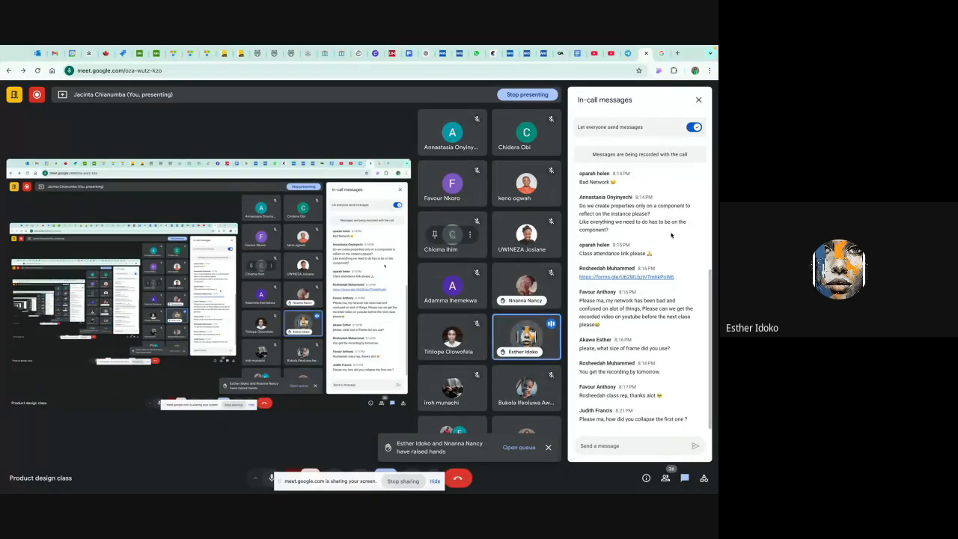
{"action": "left_click", "coordinate": [701, 102]}
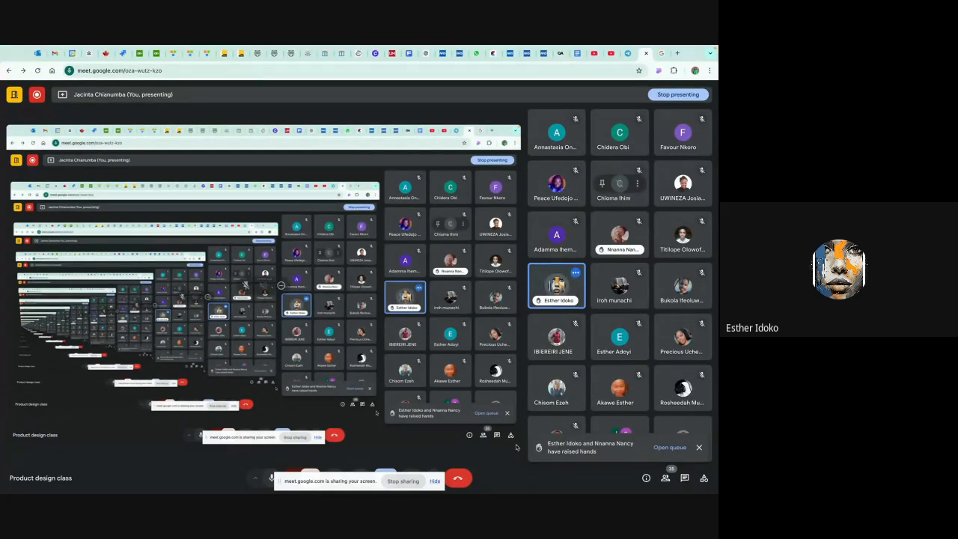
{"action": "left_click", "coordinate": [669, 448]}
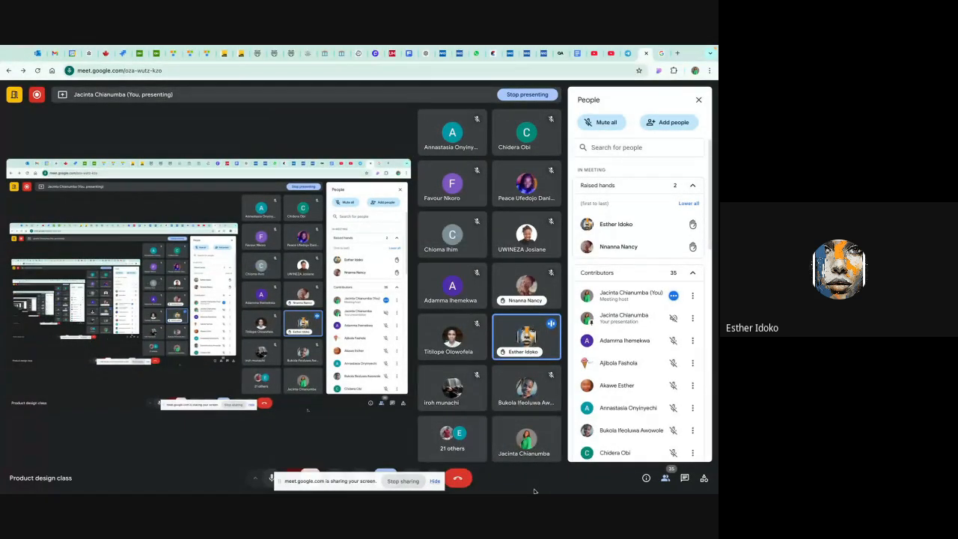
- Return to the Components file in Figma and turn on Expand for the Design card instance
{"action": "key", "text": "ctrl+Right"}
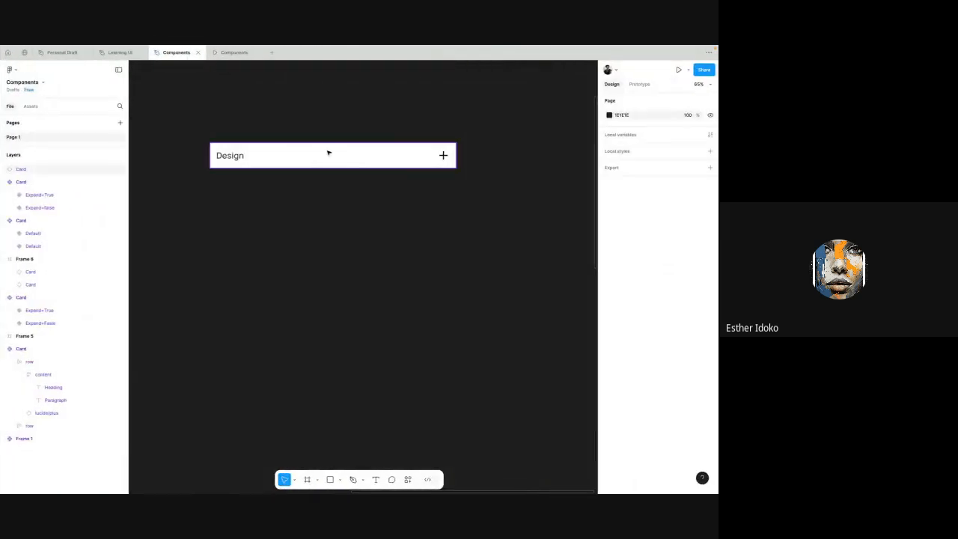
{"action": "left_click", "coordinate": [328, 153]}
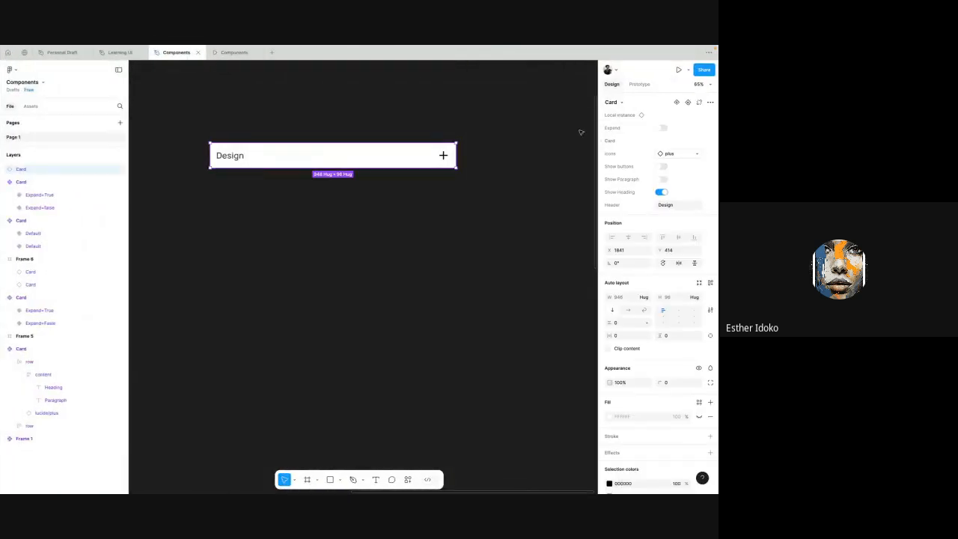
{"action": "left_click", "coordinate": [664, 127]}
{"action": "left_click", "coordinate": [502, 210]}
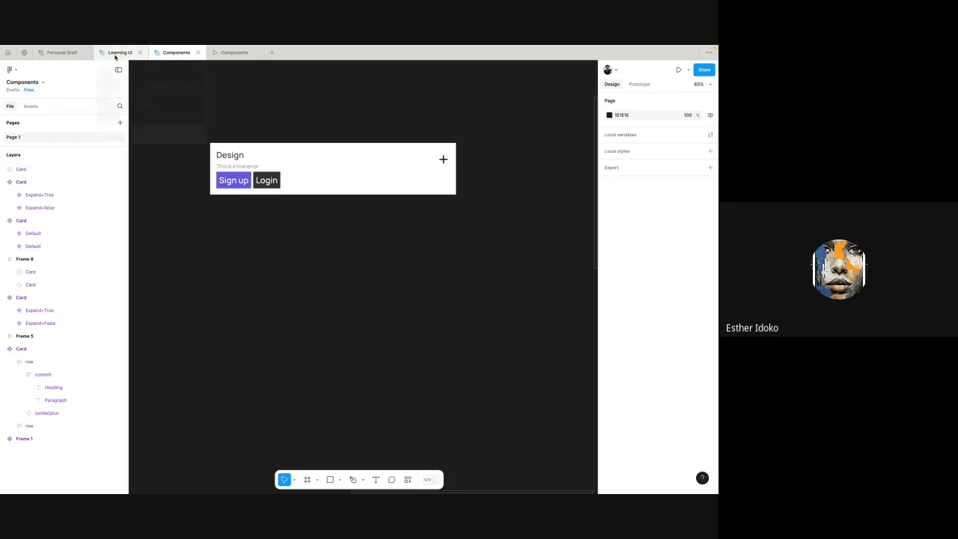
- Open the Learning UI file and examine its onboarding frames and the Home 1 and Home 2 mobile screens
{"action": "mouse_move", "coordinate": [114, 56]}
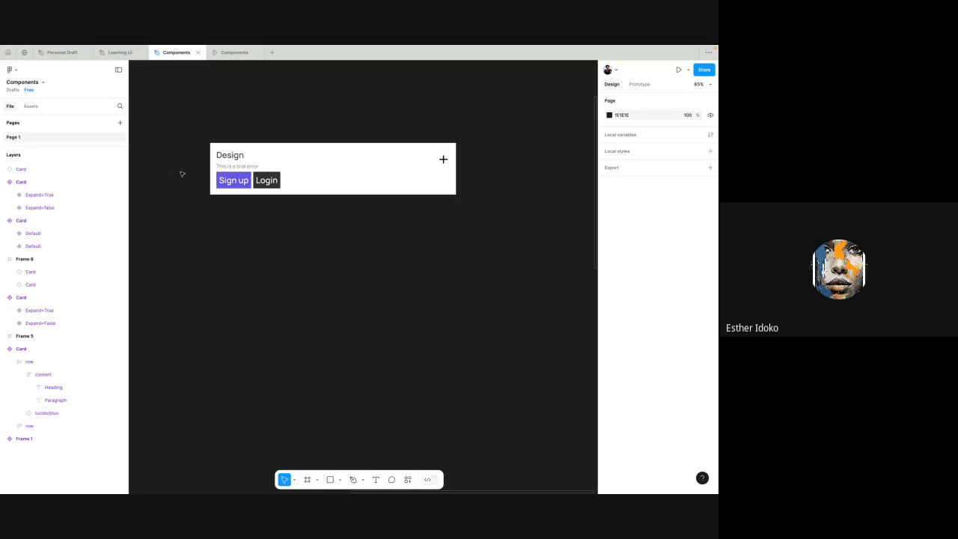
{"action": "left_click", "coordinate": [116, 52]}
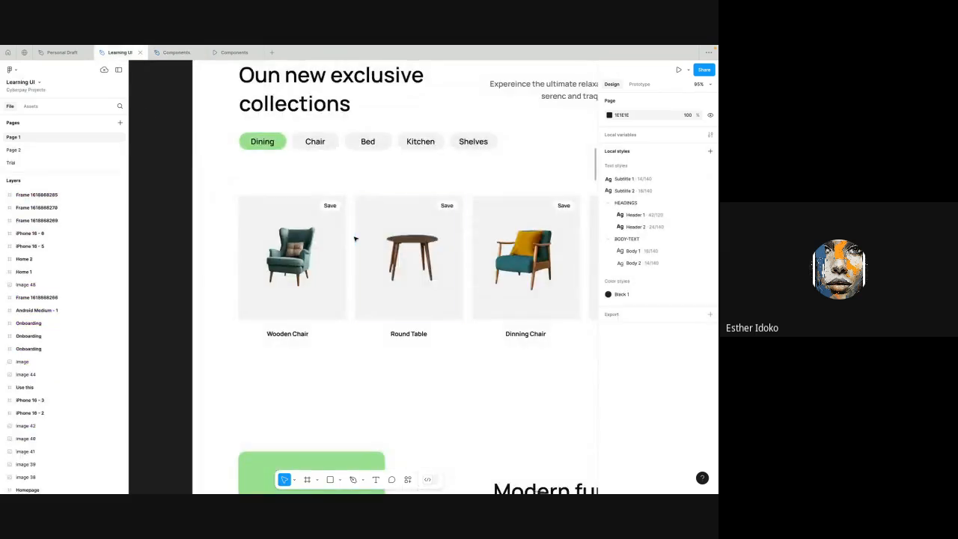
{"action": "scroll", "coordinate": [356, 238], "scroll_direction": "down", "scroll_amount": 10}
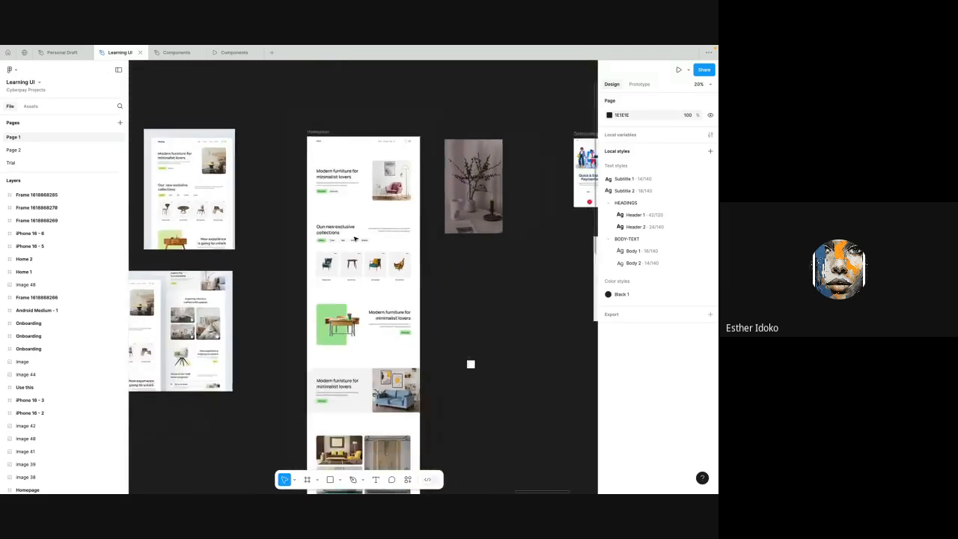
{"action": "scroll", "coordinate": [356, 238], "scroll_direction": "right", "scroll_amount": 8}
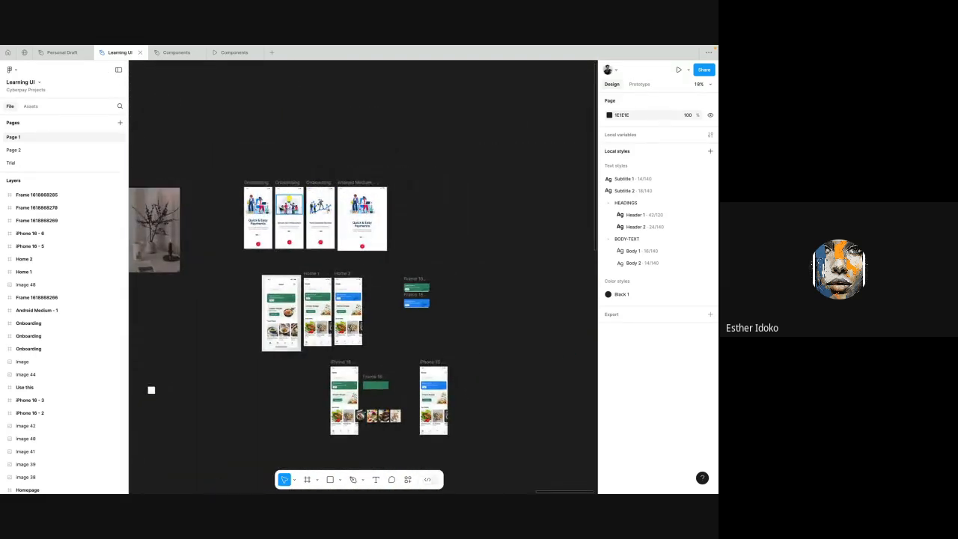
{"action": "scroll", "coordinate": [277, 205], "scroll_direction": "up", "scroll_amount": 3}
{"action": "scroll", "coordinate": [281, 209], "scroll_direction": "up", "scroll_amount": 4}
{"action": "scroll", "coordinate": [281, 210], "scroll_direction": "down", "scroll_amount": 7}
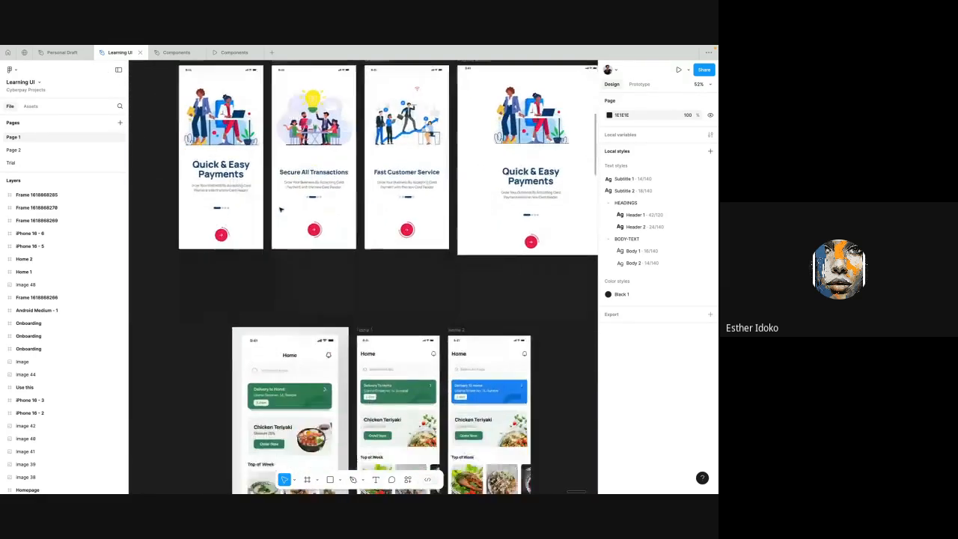
{"action": "scroll", "coordinate": [421, 108], "scroll_direction": "up", "scroll_amount": 2}
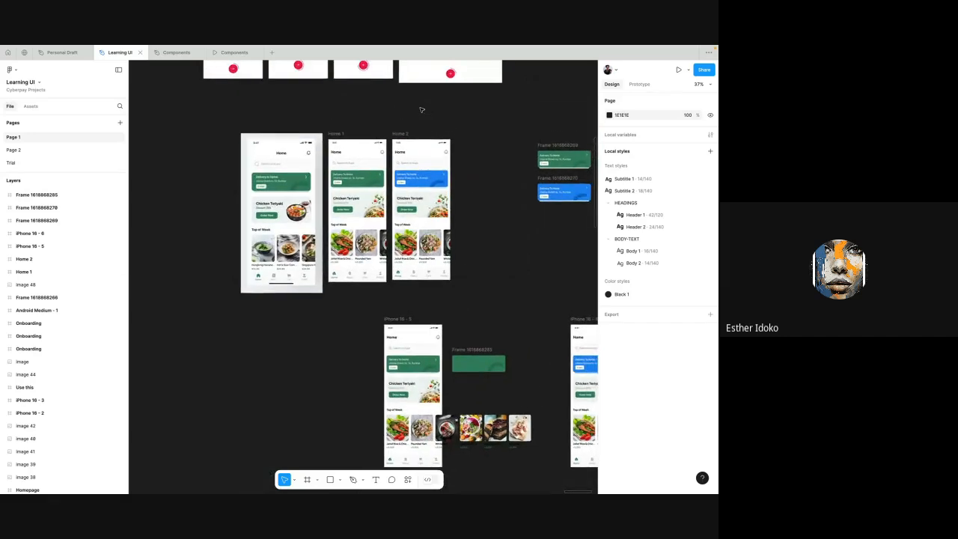
{"action": "scroll", "coordinate": [421, 109], "scroll_direction": "up", "scroll_amount": 2}
{"action": "scroll", "coordinate": [421, 108], "scroll_direction": "down", "scroll_amount": 1}
{"action": "scroll", "coordinate": [421, 107], "scroll_direction": "up", "scroll_amount": 3}
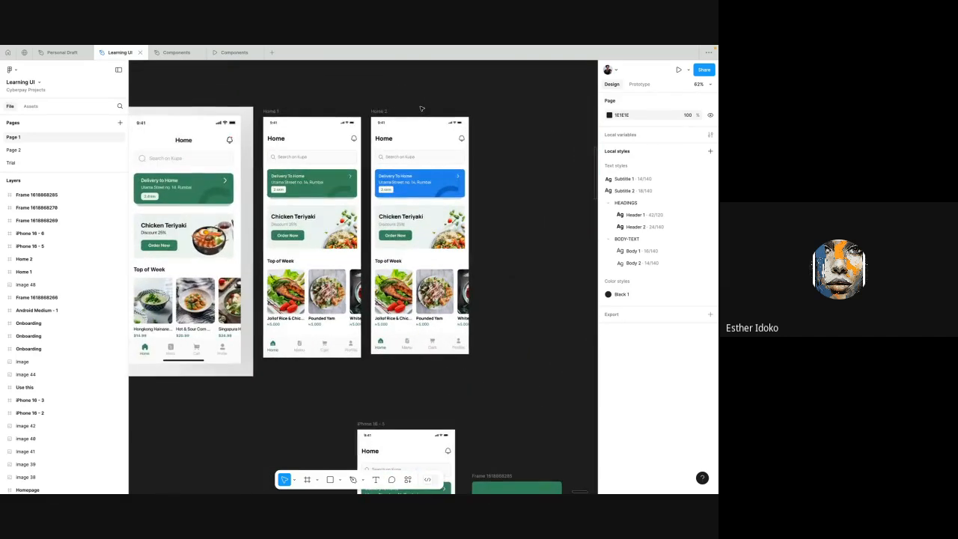
- Examine the Home 2 frame and its Top of Week food row up close
{"action": "left_click", "coordinate": [386, 118]}
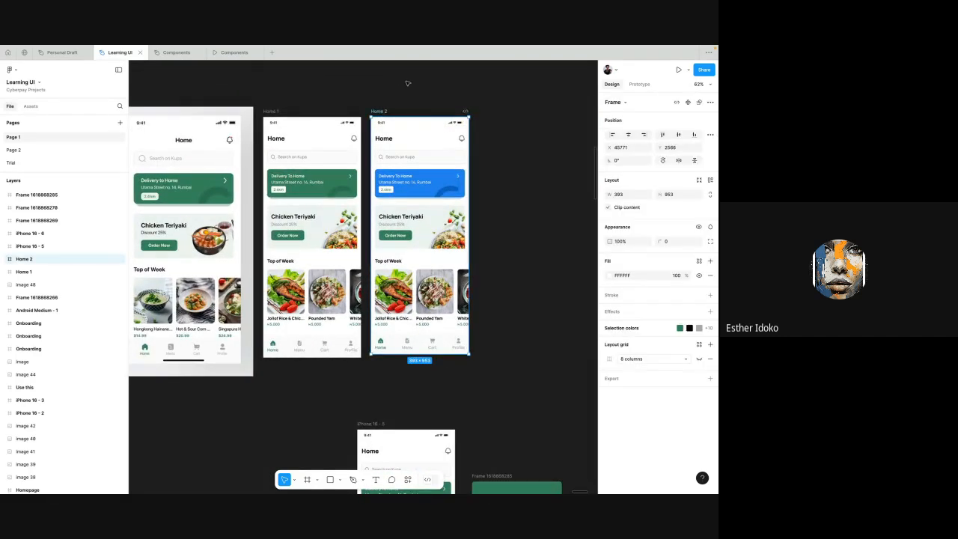
{"action": "left_click", "coordinate": [440, 285]}
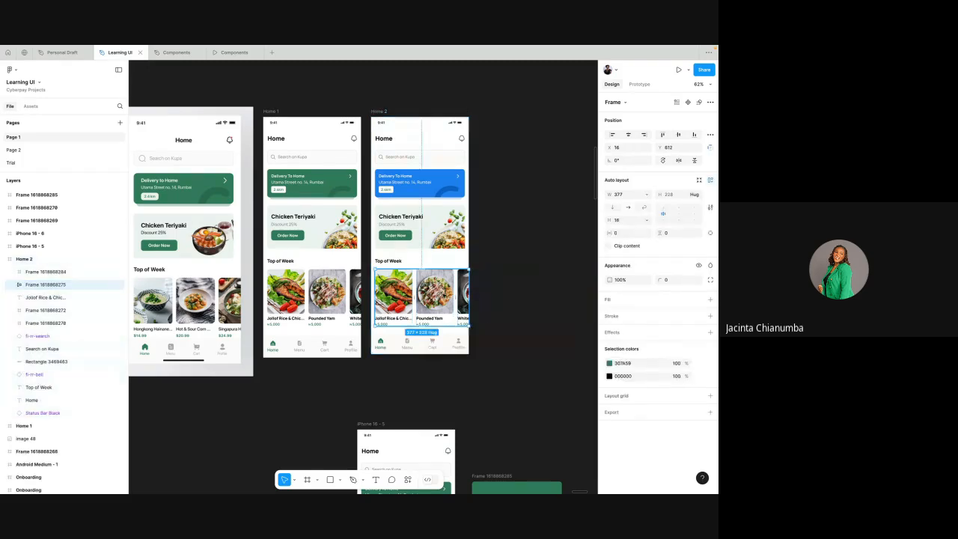
{"action": "scroll", "coordinate": [440, 284], "scroll_direction": "up", "scroll_amount": 3}
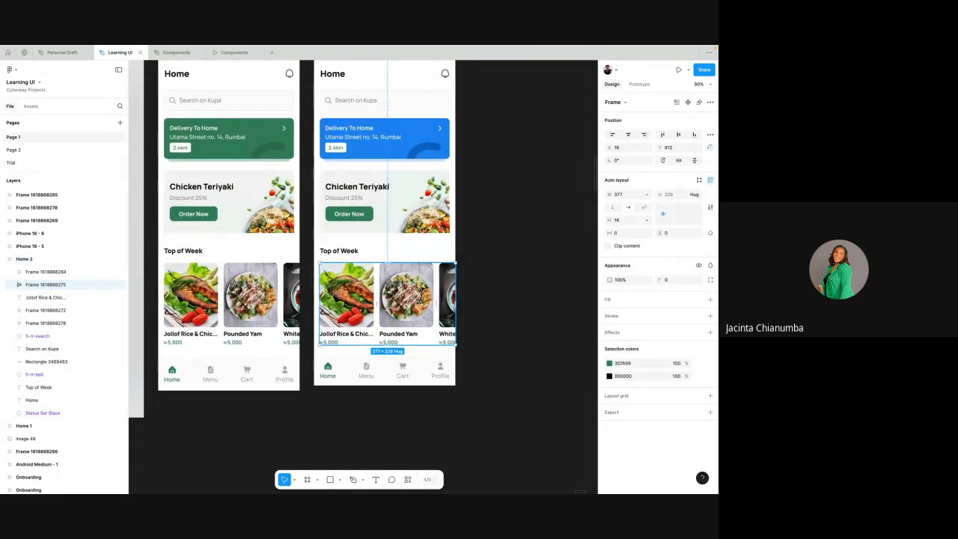
{"action": "scroll", "coordinate": [415, 273], "scroll_direction": "down", "scroll_amount": 1}
{"action": "scroll", "coordinate": [415, 274], "scroll_direction": "up", "scroll_amount": 1}
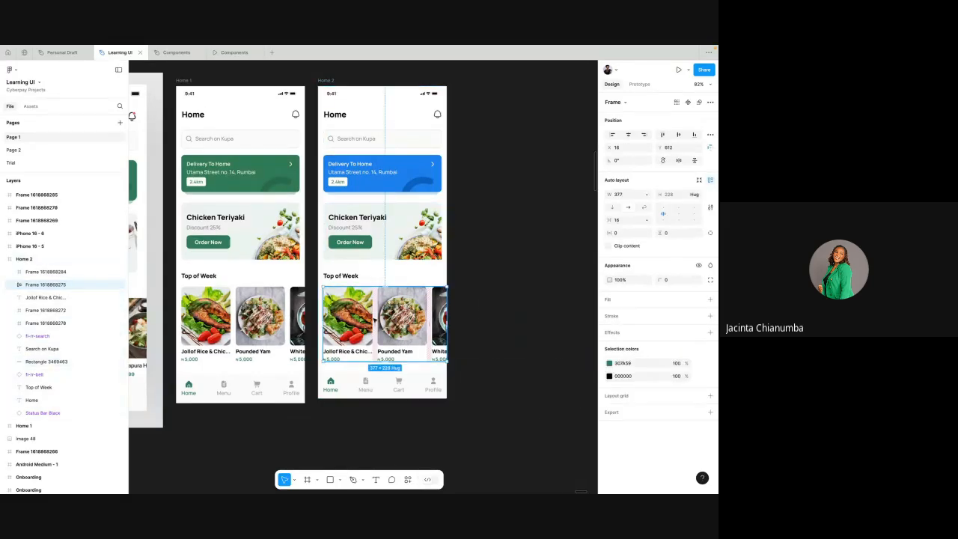
- Select the Home 1 and Home 2 frames in turn to compare the two screens, ending on Home 2
{"action": "left_click", "coordinate": [330, 83]}
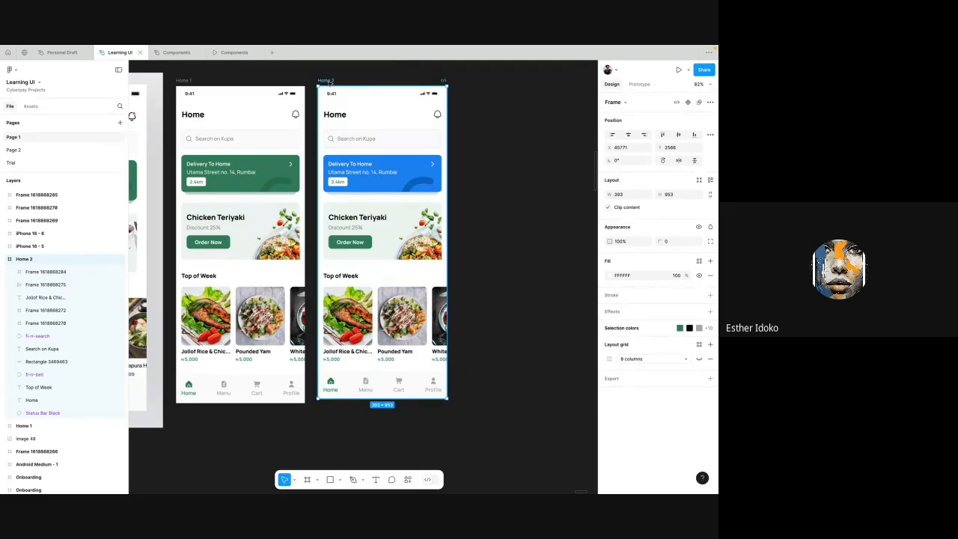
{"action": "left_click", "coordinate": [187, 83]}
{"action": "left_click", "coordinate": [339, 83]}
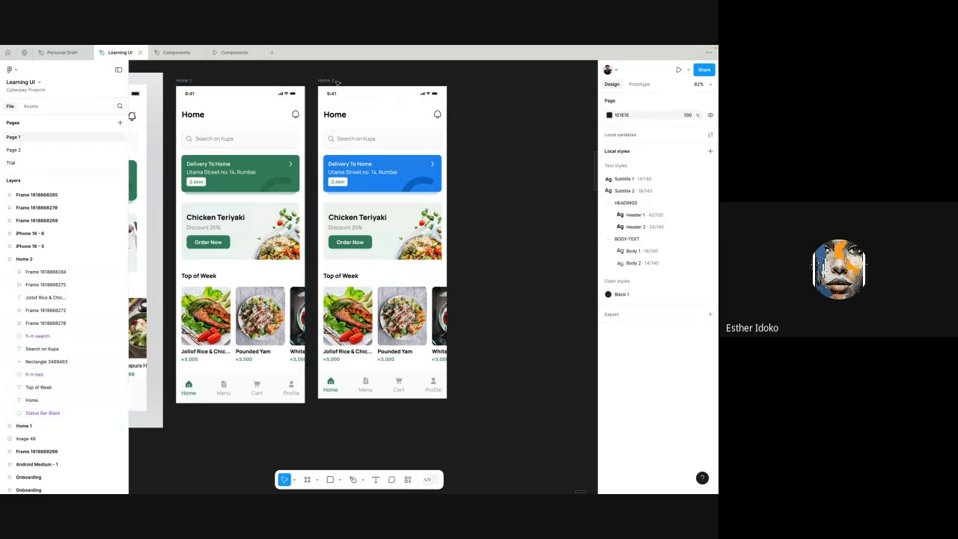
{"action": "left_click", "coordinate": [333, 81]}
{"action": "scroll", "coordinate": [332, 81], "scroll_direction": "up", "scroll_amount": 1}
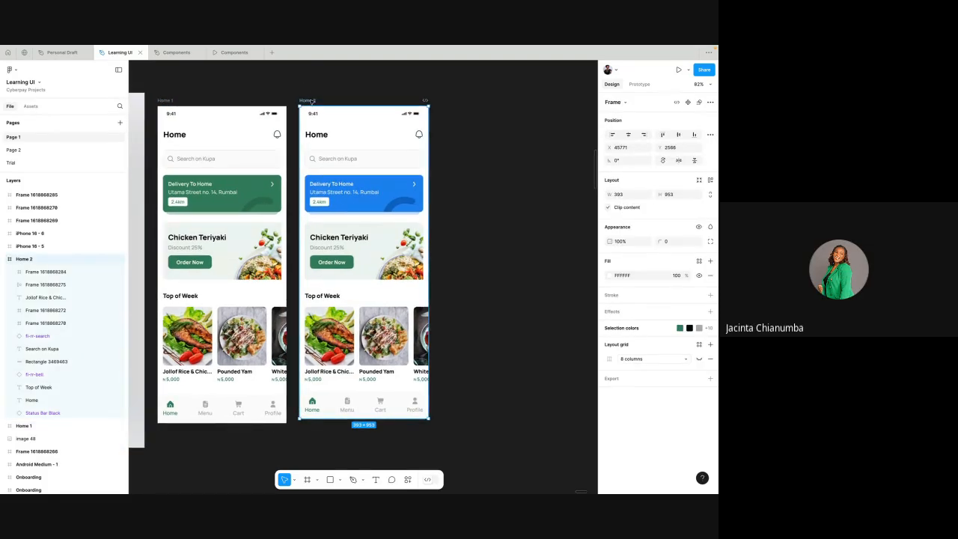
{"action": "left_click", "coordinate": [168, 101]}
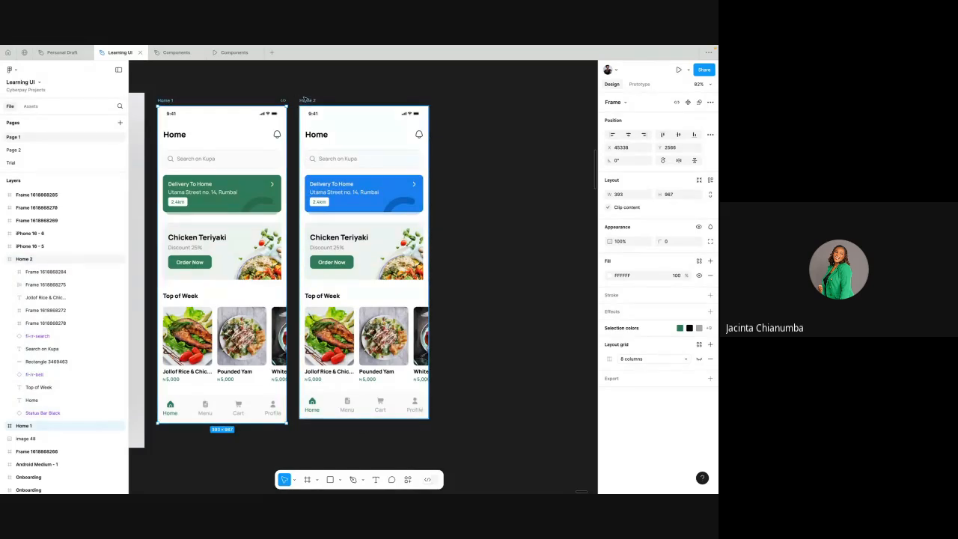
{"action": "left_click", "coordinate": [304, 100]}
- Duplicate the Home 2 frame beside the original and delete the copy
{"action": "key", "text": "ctrl+d"}
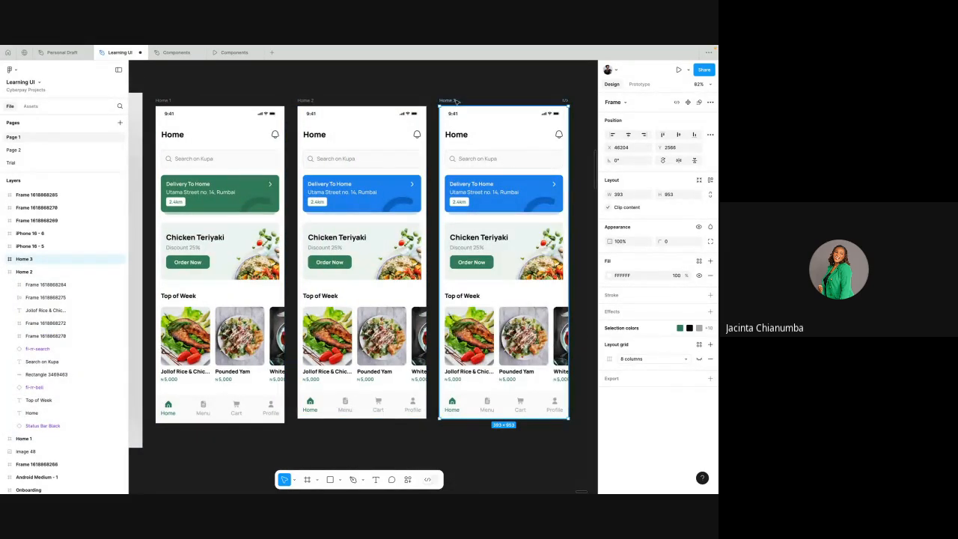
{"action": "scroll", "coordinate": [448, 101], "scroll_direction": "down", "scroll_amount": 5}
{"action": "scroll", "coordinate": [388, 112], "scroll_direction": "up", "scroll_amount": 5}
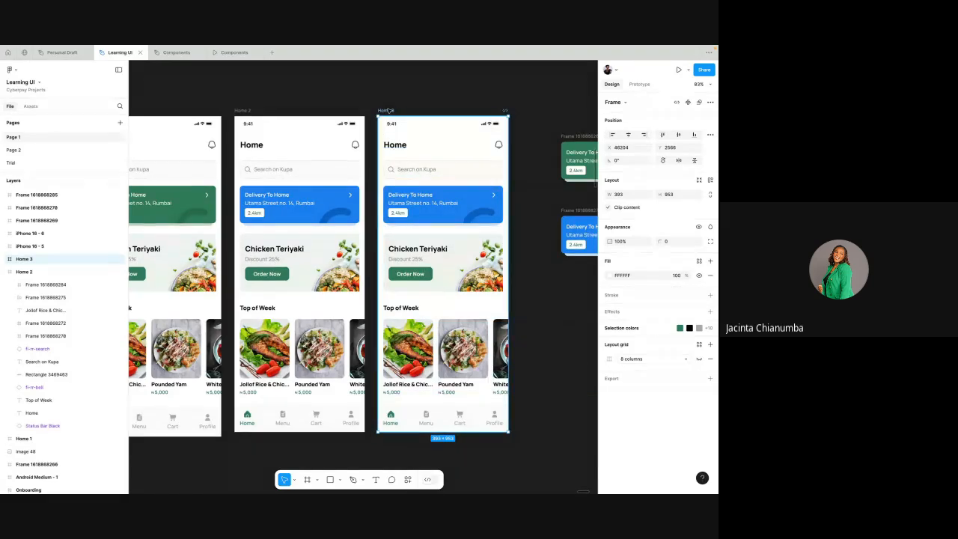
{"action": "key", "text": "Delete"}
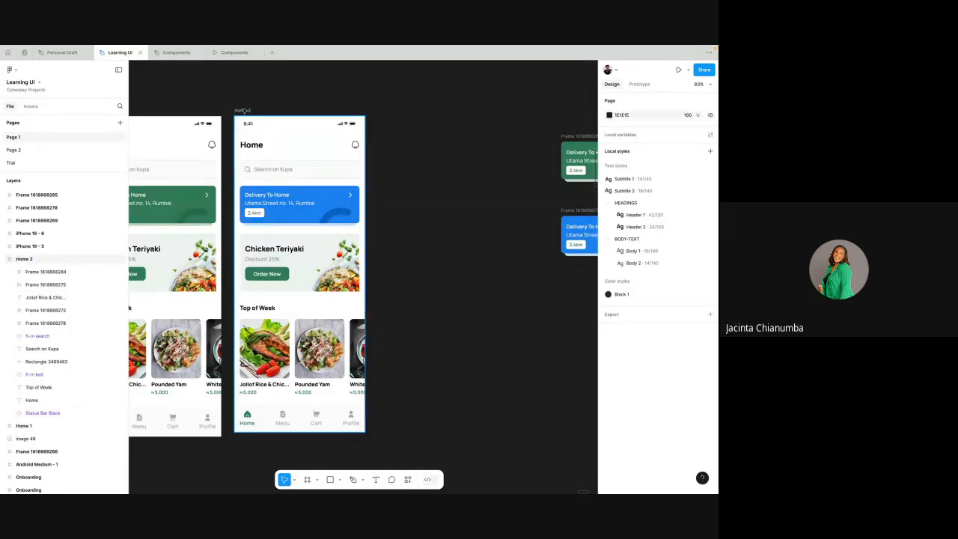
{"action": "left_click_drag", "start_coordinate": [244, 110], "coordinate": [299, 127]}
{"action": "key", "text": "super+z"}
{"action": "scroll", "coordinate": [355, 230], "scroll_direction": "down", "scroll_amount": 3}
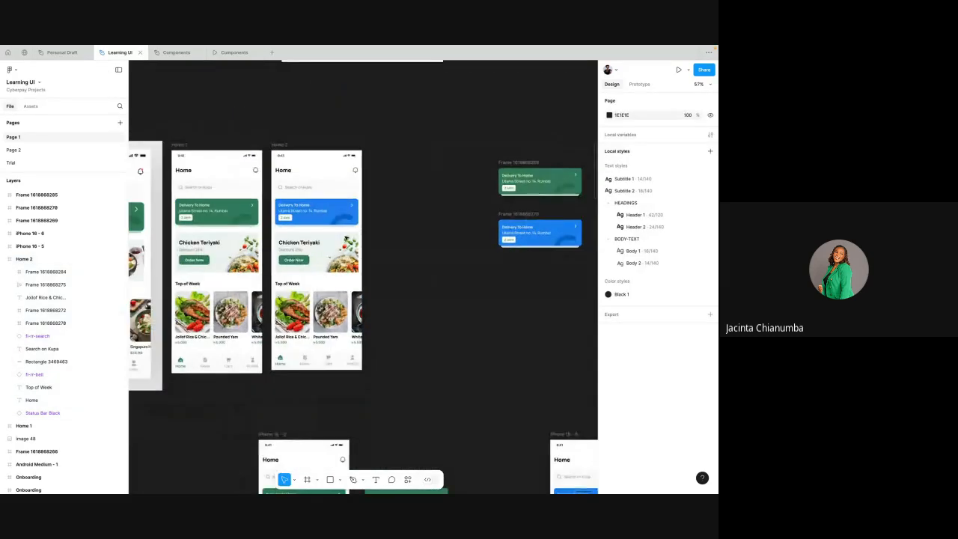
- Move the Top of Week food row frame out of Home 2 to the page level, directly above Home 2 in the layer order
{"action": "left_click", "coordinate": [67, 284]}
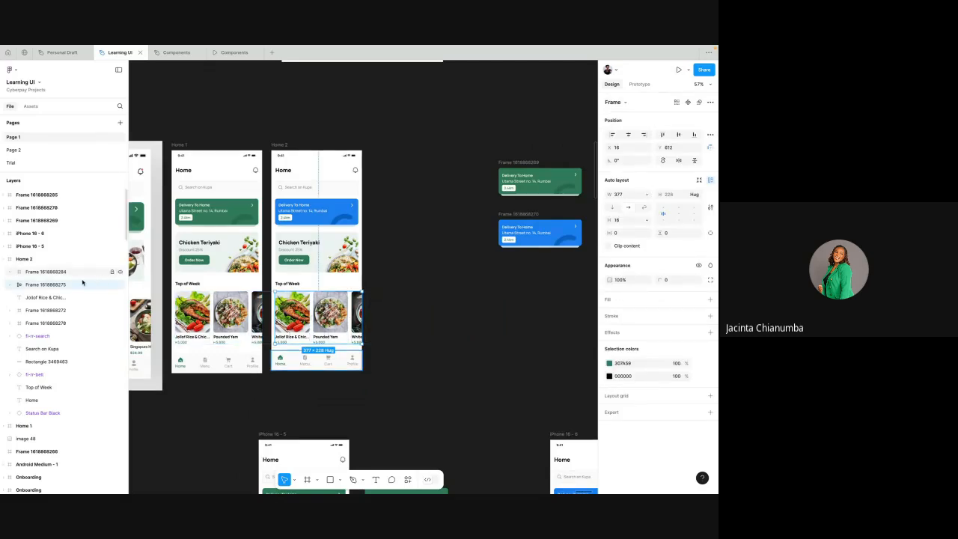
{"action": "left_click_drag", "start_coordinate": [72, 286], "coordinate": [61, 254]}
{"action": "left_click", "coordinate": [283, 144]}
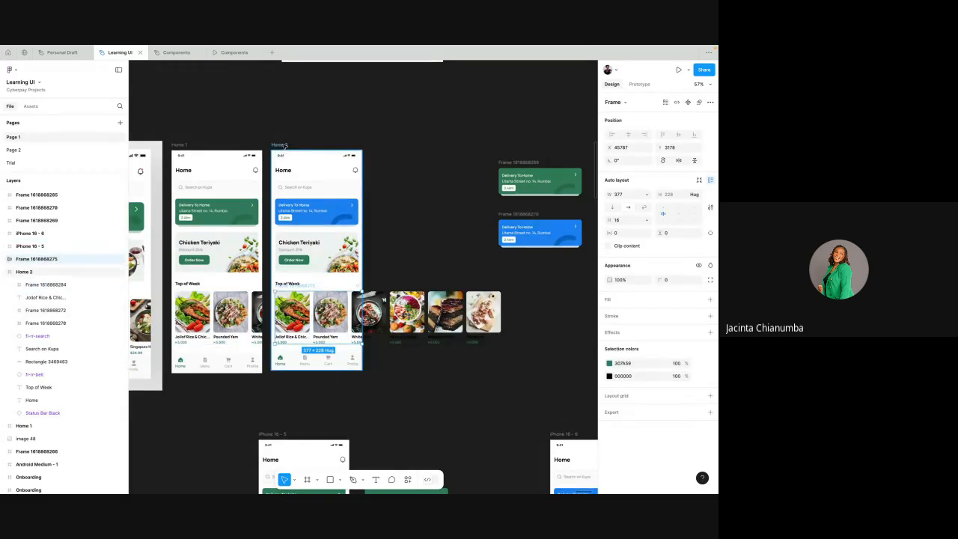
{"action": "scroll", "coordinate": [283, 144], "scroll_direction": "up", "scroll_amount": 3}
{"action": "left_click", "coordinate": [329, 309]}
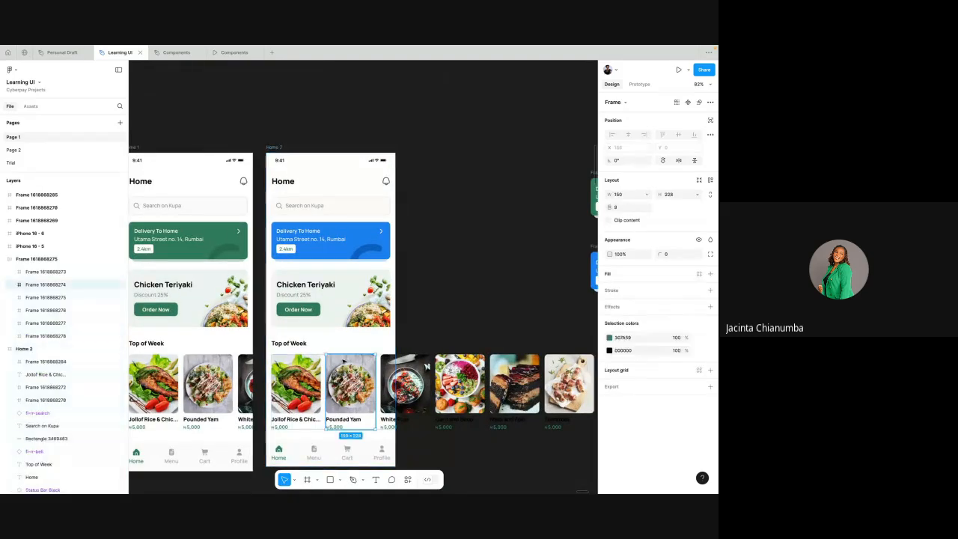
{"action": "left_click", "coordinate": [427, 226]}
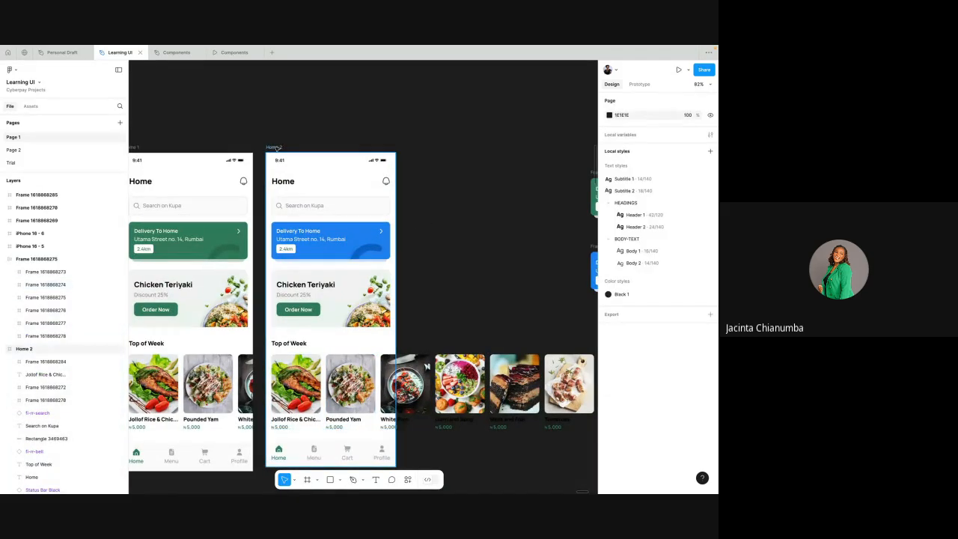
- Switch Clip content off and back on for Home 2 with the food row outside the frame
{"action": "left_click", "coordinate": [275, 148]}
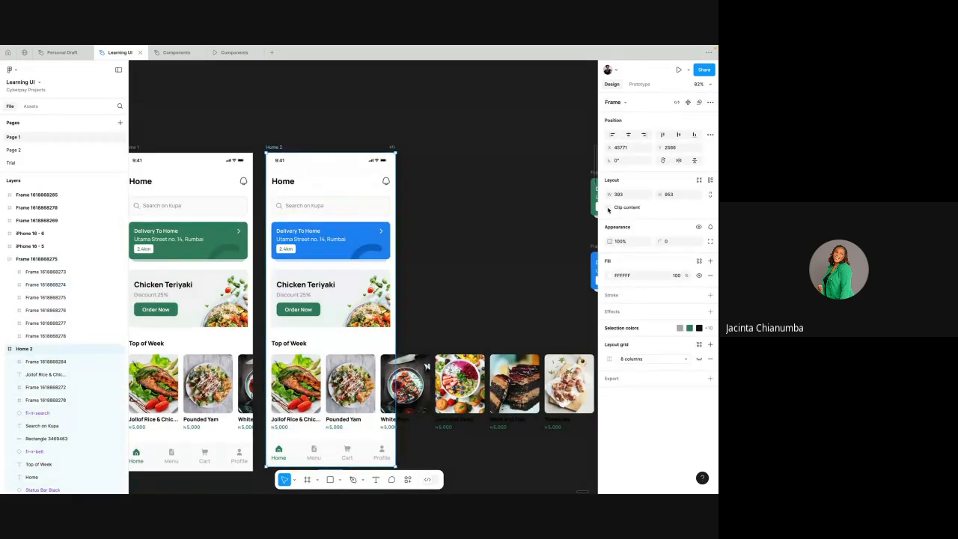
{"action": "scroll", "coordinate": [468, 269], "scroll_direction": "down", "scroll_amount": 3}
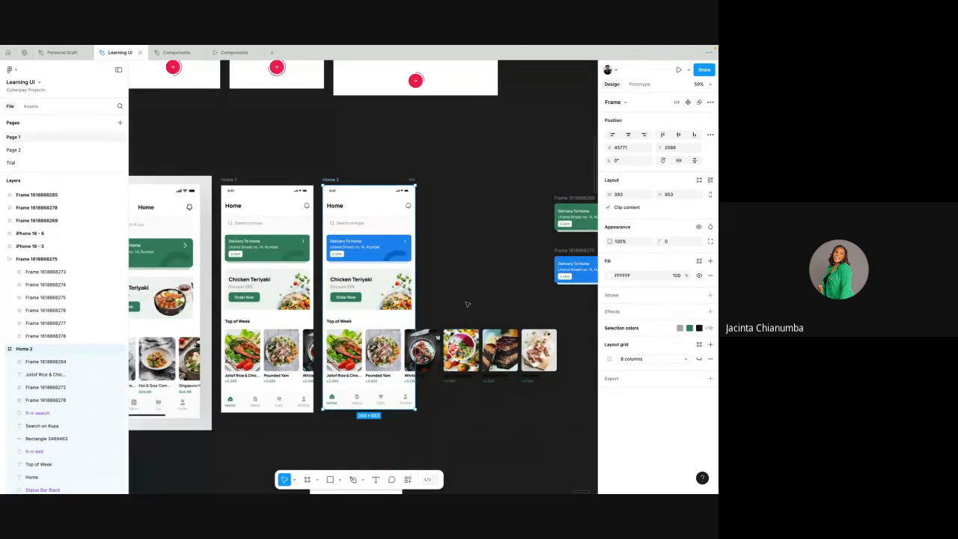
{"action": "scroll", "coordinate": [439, 266], "scroll_direction": "up", "scroll_amount": 1}
{"action": "scroll", "coordinate": [439, 266], "scroll_direction": "up", "scroll_amount": 1}
{"action": "scroll", "coordinate": [440, 266], "scroll_direction": "up", "scroll_amount": 1}
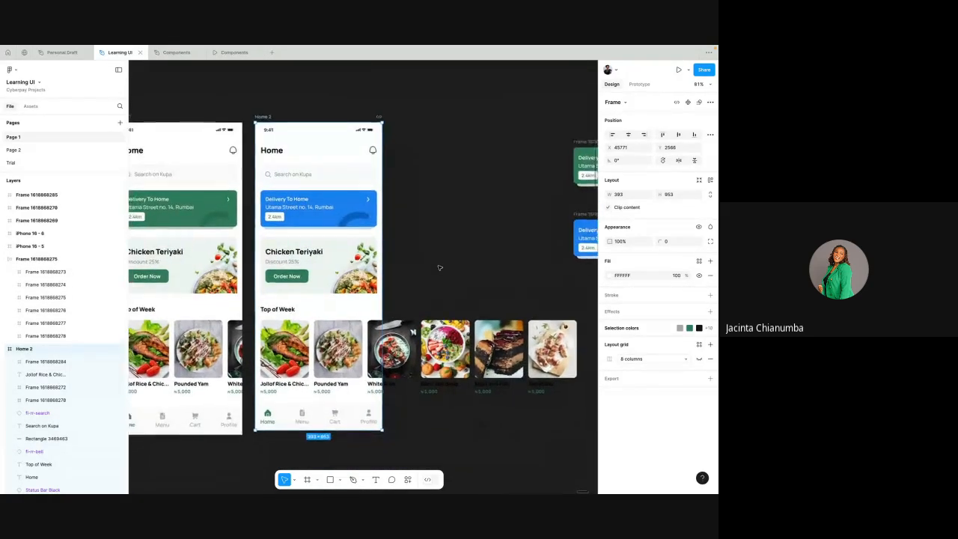
- Shift the Home 2 frame sideways away from the detached food row and move it back towards Home 1
{"action": "left_click_drag", "start_coordinate": [282, 131], "coordinate": [363, 132]}
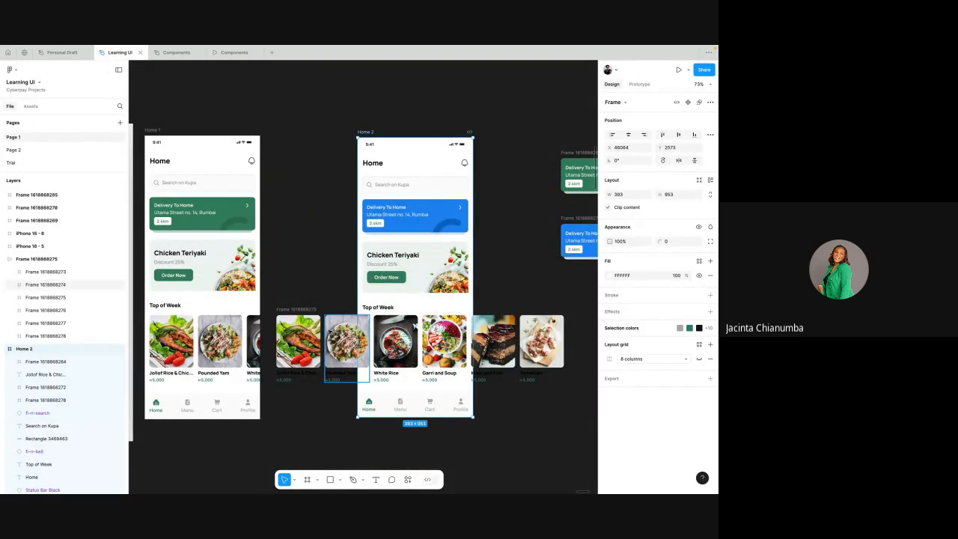
{"action": "left_click", "coordinate": [292, 310]}
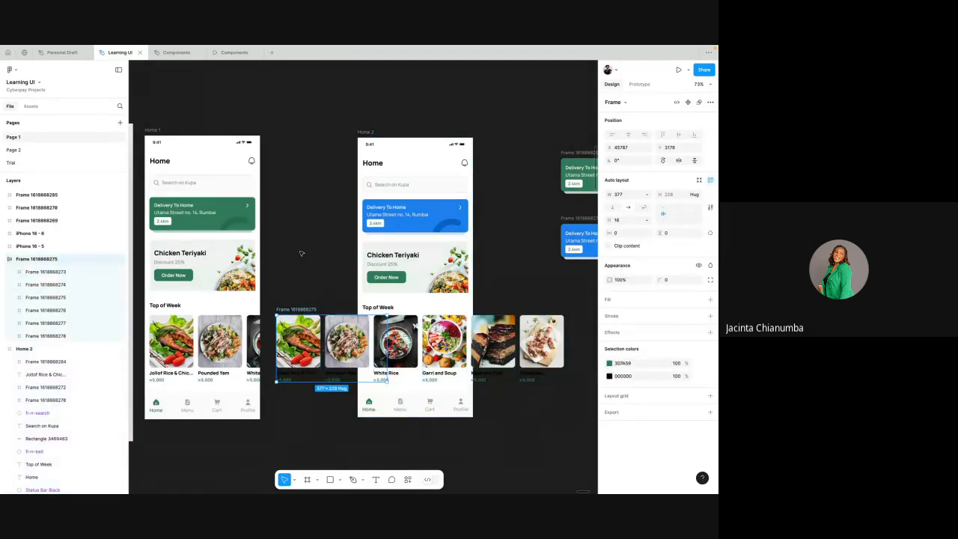
{"action": "left_click", "coordinate": [365, 132]}
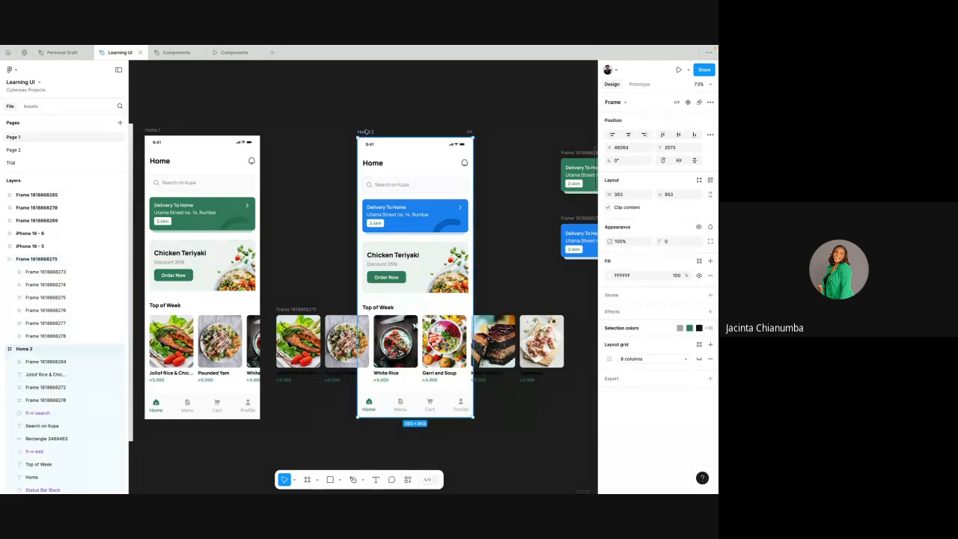
{"action": "left_click_drag", "start_coordinate": [366, 132], "coordinate": [298, 132]}
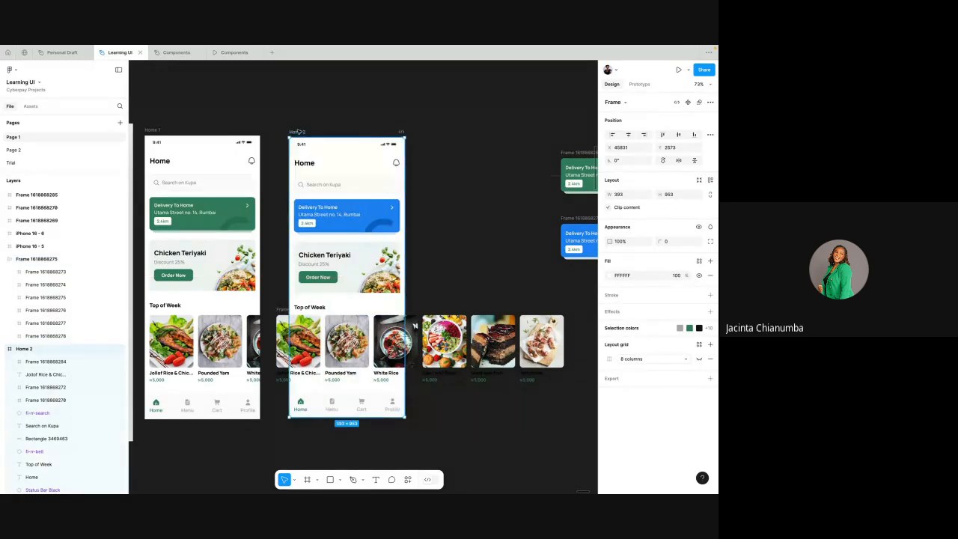
- Undo the Home 2 moves and the layer change so the Top of Week food row is nested in Home 2 again
{"action": "key", "text": "ctrl+z"}
{"action": "key", "text": "ctrl+z"}
{"action": "key", "text": "ctrl+shift+z"}
{"action": "key", "text": "ctrl+shift+z"}
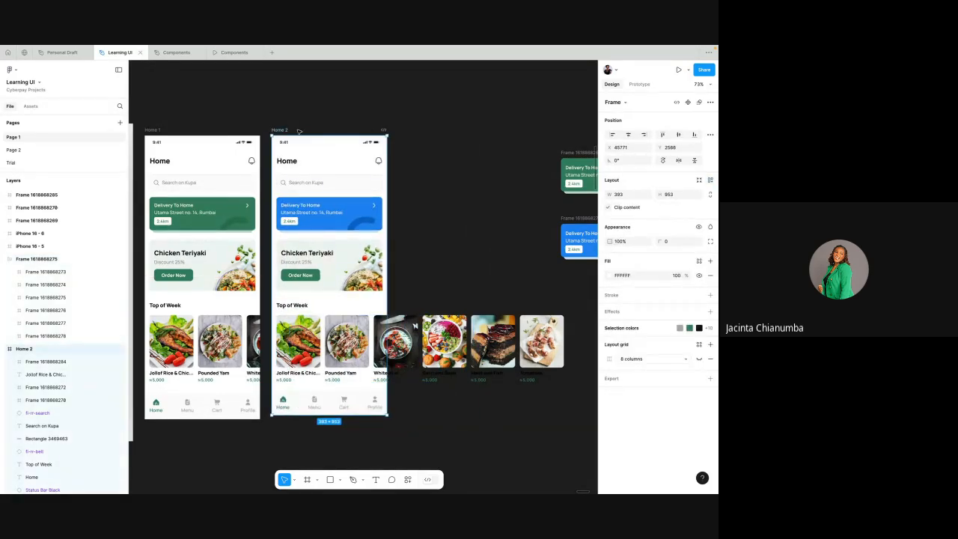
{"action": "key", "text": "Escape"}
{"action": "key", "text": "ctrl+z"}
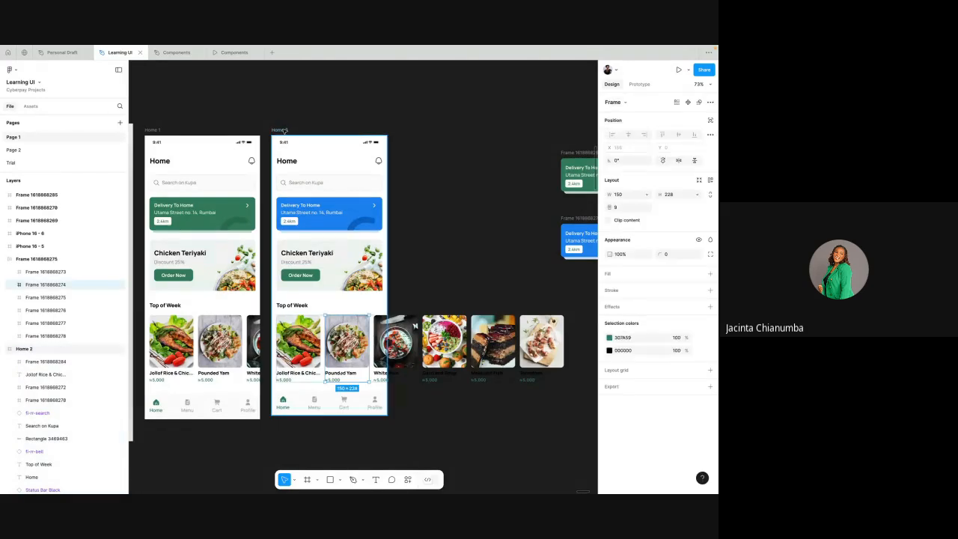
{"action": "key", "text": "ctrl+z"}
{"action": "key", "text": "ctrl+z"}
{"action": "key", "text": "ctrl+z"}
{"action": "key", "text": "ctrl+z"}
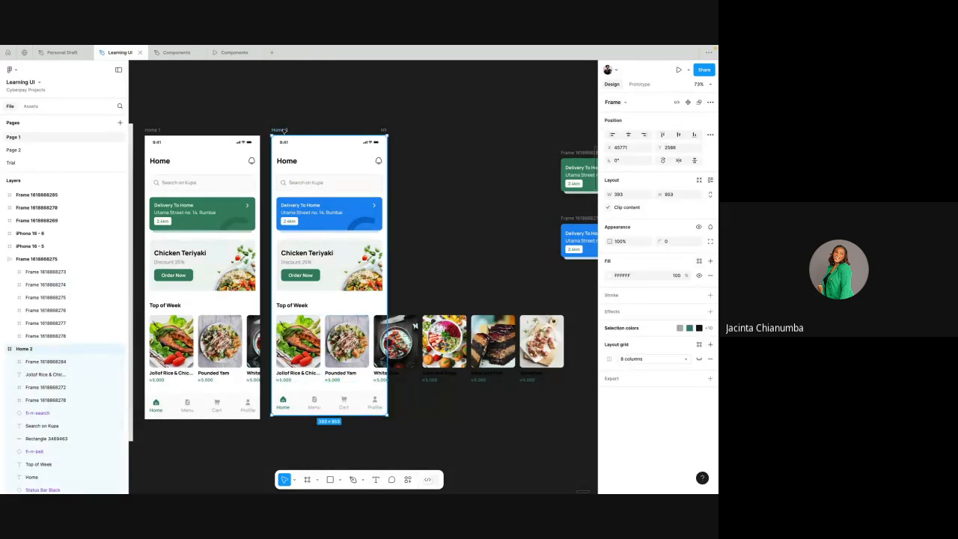
{"action": "key", "text": "ctrl+z"}
{"action": "key", "text": "ctrl+z"}
{"action": "key", "text": "ctrl+z"}
{"action": "key", "text": "ctrl+z"}
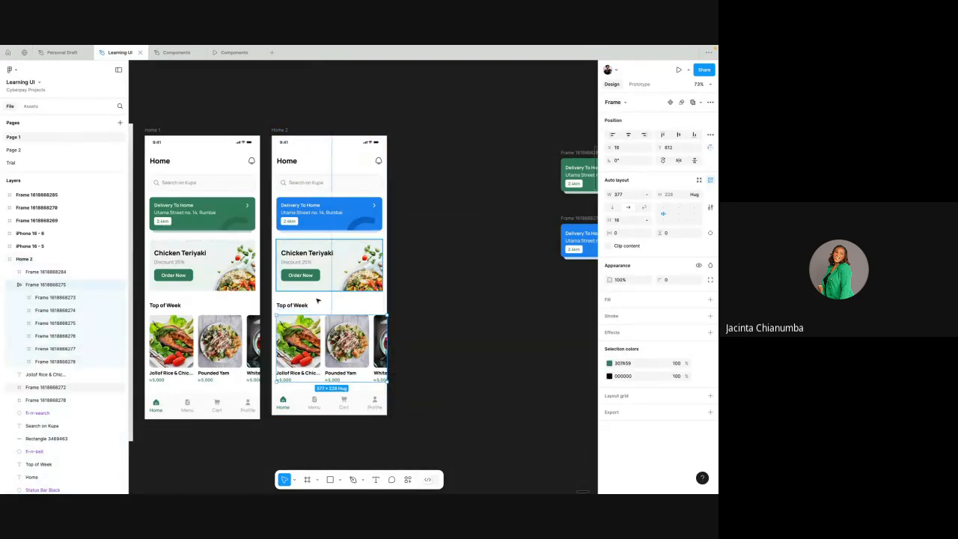
- Toggle Clip content off and on repeatedly for the Home 2 frame, leaving it on, and deselect the frame
{"action": "left_click", "coordinate": [282, 131]}
{"action": "left_click", "coordinate": [608, 208]}
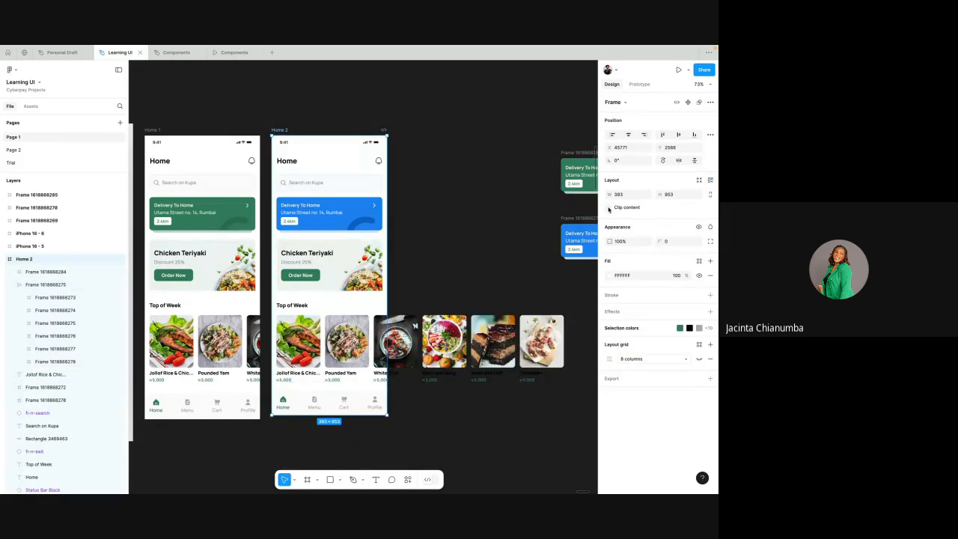
{"action": "left_click", "coordinate": [609, 207]}
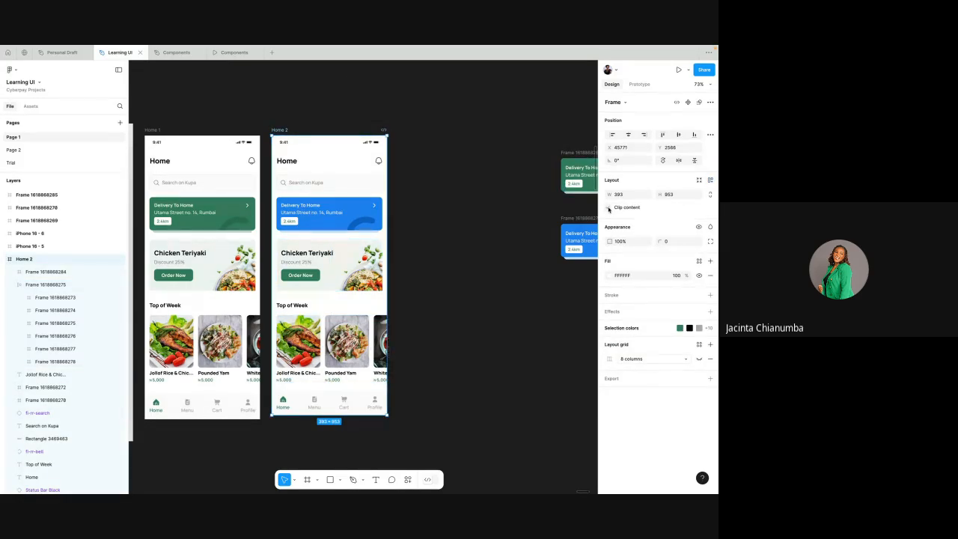
{"action": "left_click", "coordinate": [609, 207]}
{"action": "left_click", "coordinate": [609, 207]}
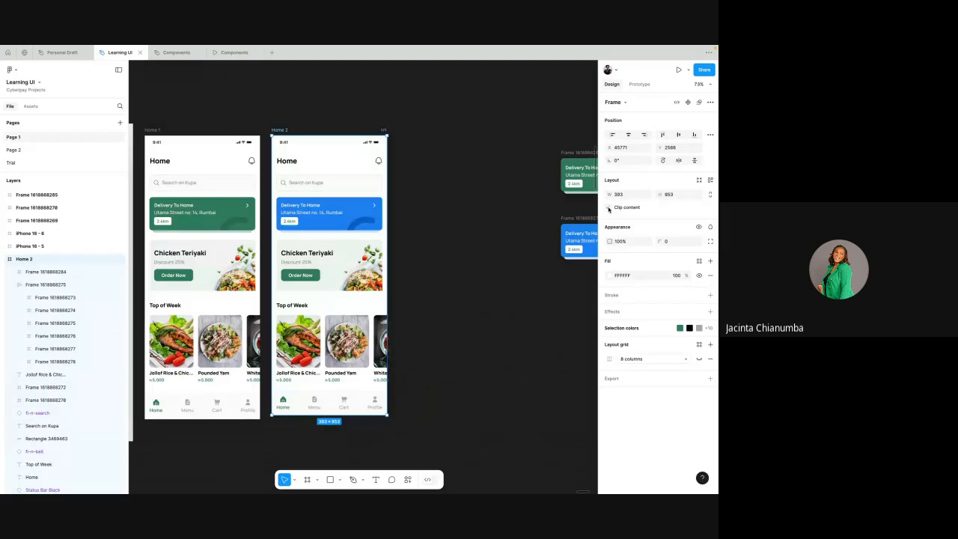
{"action": "left_click", "coordinate": [424, 184]}
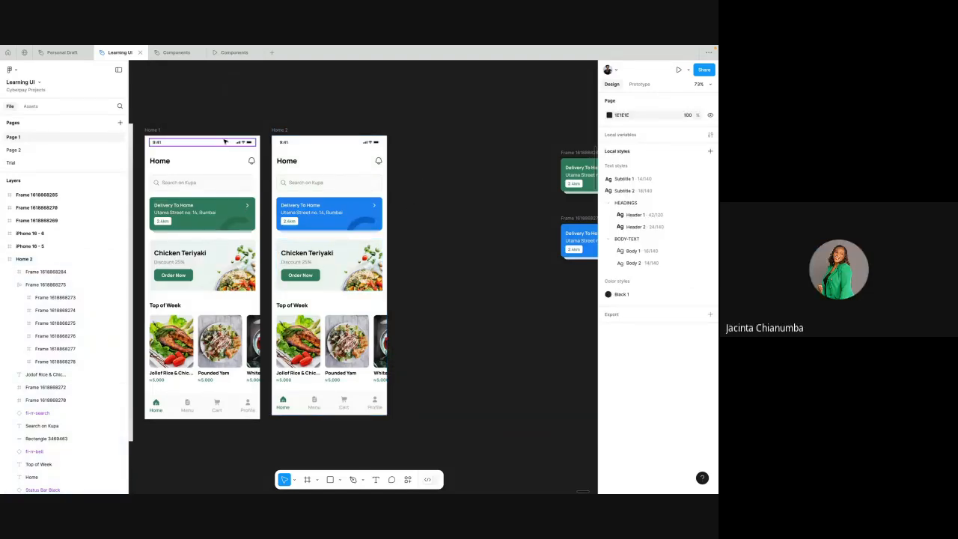
- Switch to the Components file, check the raised hands in the Google Meet call, and return to Components
{"action": "left_click", "coordinate": [173, 53]}
{"action": "key", "text": "ctrl+Left"}
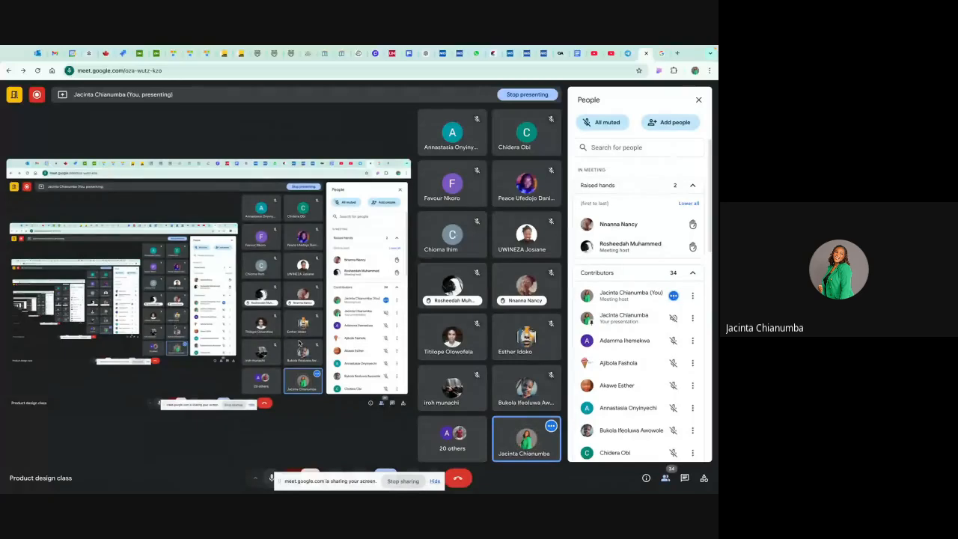
{"action": "key", "text": "ctrl+Right"}
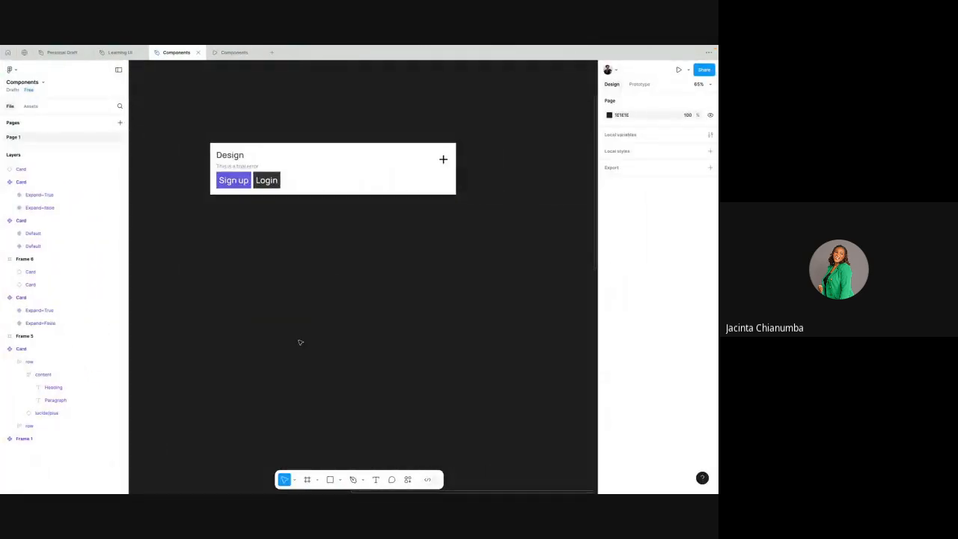
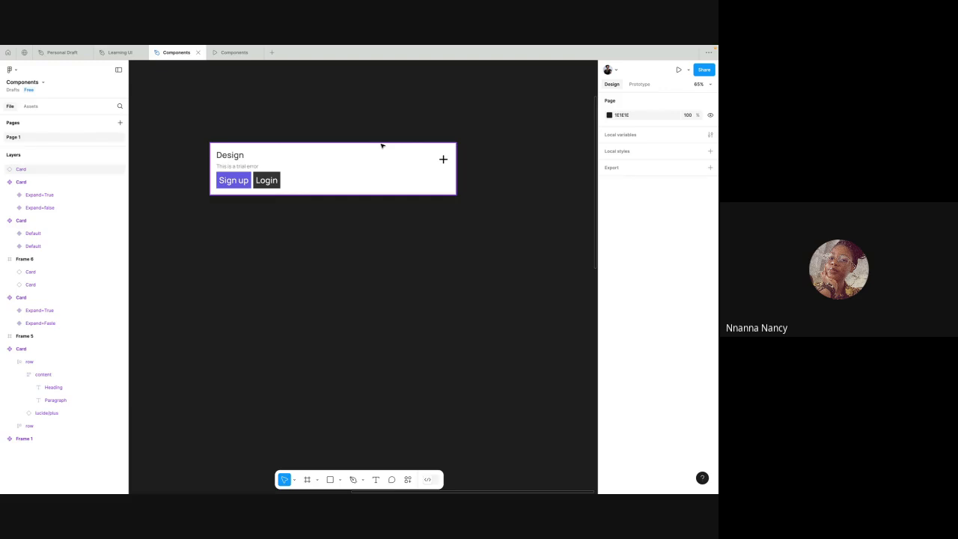
- Try narrowing the Design card instance, undo the resize, and deselect it
{"action": "left_click", "coordinate": [387, 177]}
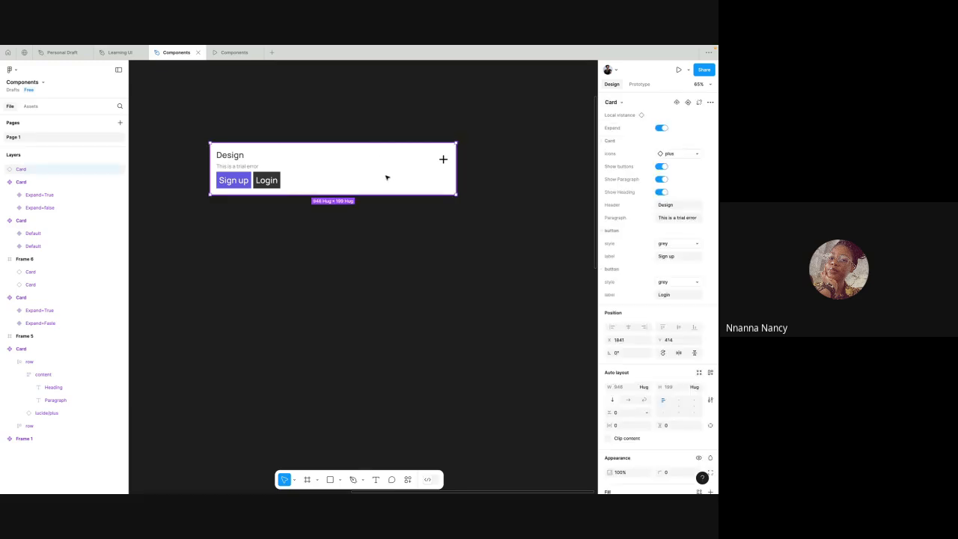
{"action": "left_click_drag", "start_coordinate": [457, 166], "coordinate": [301, 166]}
{"action": "key", "text": "ctrl+z"}
{"action": "left_click", "coordinate": [333, 105]}
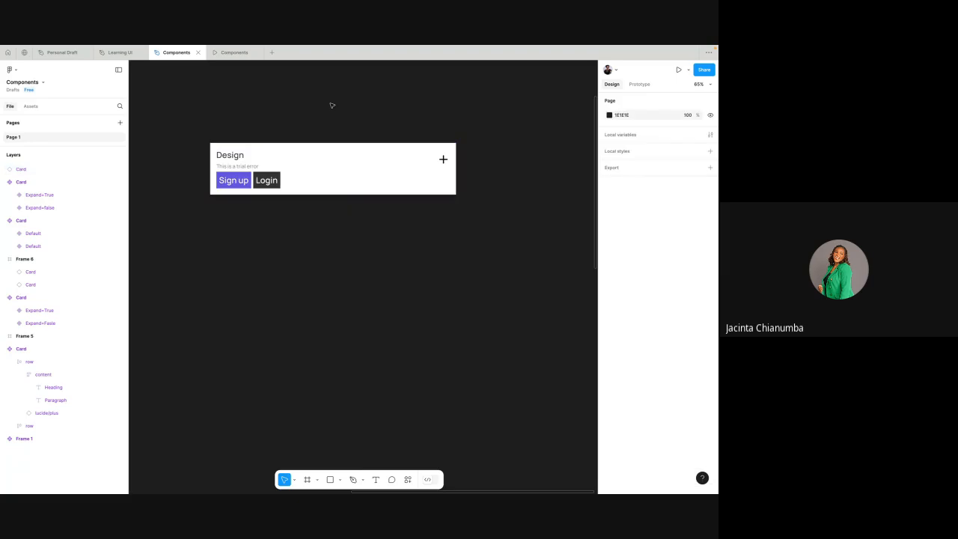
- Move the main Card component up into the empty canvas area above the Card variant set and the Design card
{"action": "scroll", "coordinate": [332, 106], "scroll_direction": "left", "scroll_amount": 3}
{"action": "scroll", "coordinate": [333, 105], "scroll_direction": "down", "scroll_amount": 3}
{"action": "scroll", "coordinate": [332, 106], "scroll_direction": "up", "scroll_amount": 3}
{"action": "scroll", "coordinate": [333, 105], "scroll_direction": "left", "scroll_amount": 3}
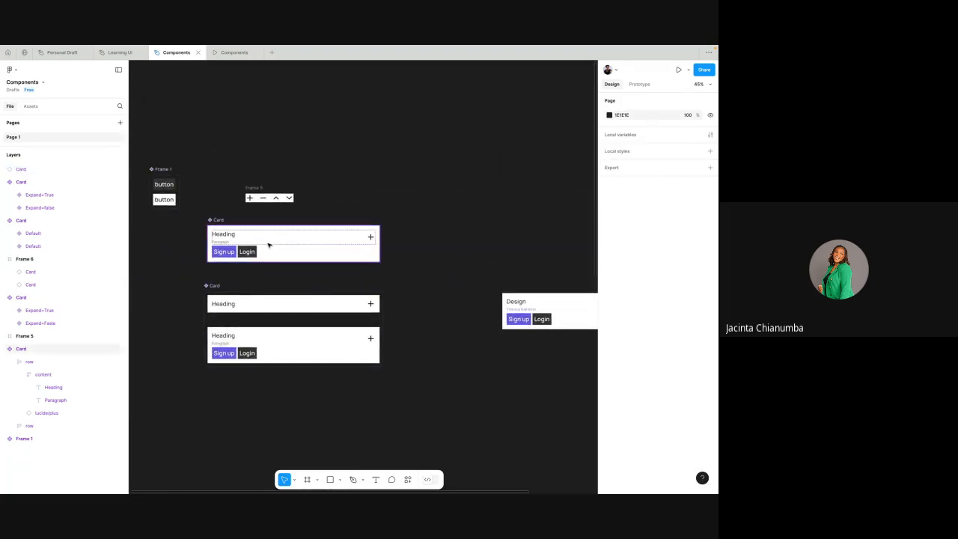
{"action": "left_click", "coordinate": [269, 244]}
{"action": "scroll", "coordinate": [318, 223], "scroll_direction": "up", "scroll_amount": 2}
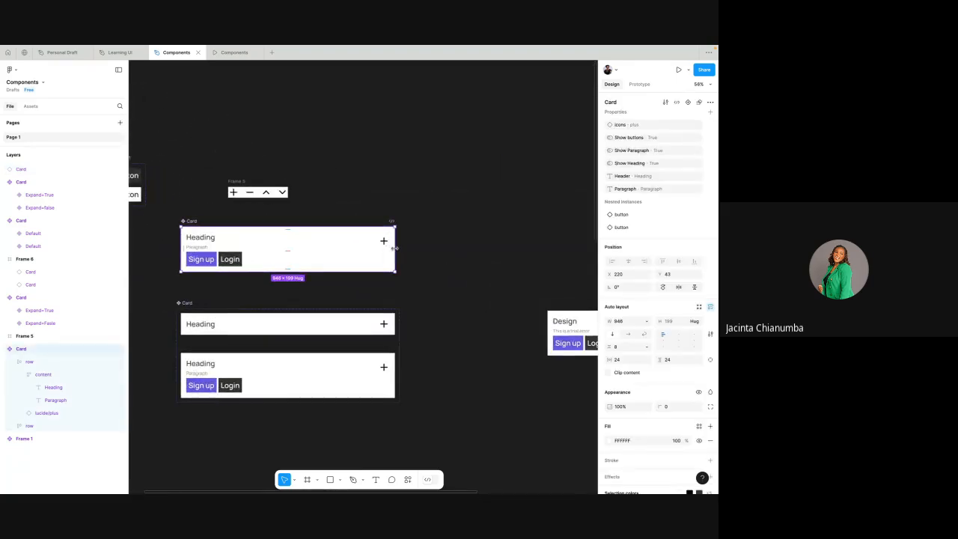
{"action": "mouse_move", "coordinate": [395, 241]}
{"action": "left_mouse_down"}
{"action": "mouse_move", "coordinate": [217, 236]}
{"action": "mouse_move", "coordinate": [392, 227]}
{"action": "left_mouse_up"}
{"action": "left_click_drag", "start_coordinate": [191, 223], "coordinate": [390, 120]}
{"action": "scroll", "coordinate": [391, 120], "scroll_direction": "right", "scroll_amount": 3}
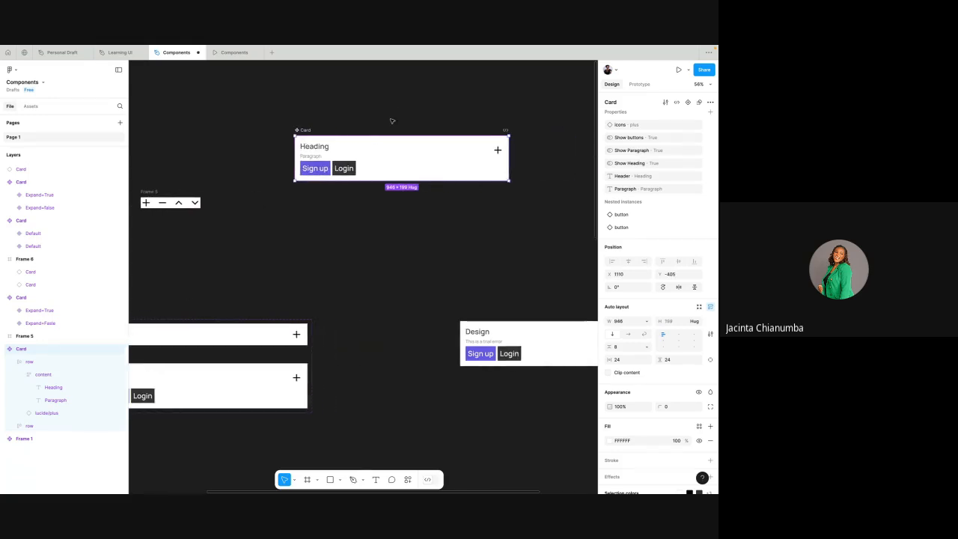
- Try narrowing the main Card component to about 211 px, undo it, and check the button row's width sizing options
{"action": "left_click_drag", "start_coordinate": [495, 155], "coordinate": [341, 149]}
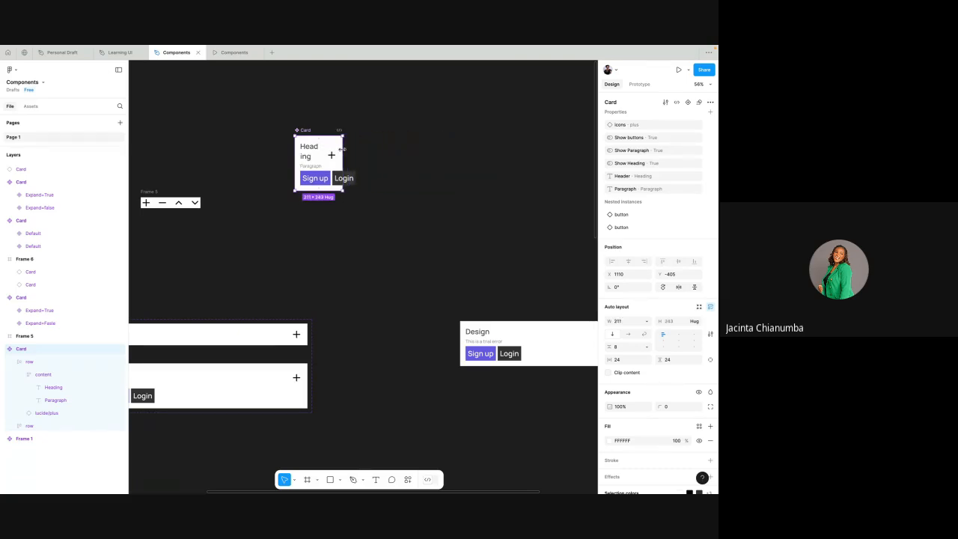
{"action": "key", "text": "ctrl+z"}
{"action": "left_click", "coordinate": [343, 169]}
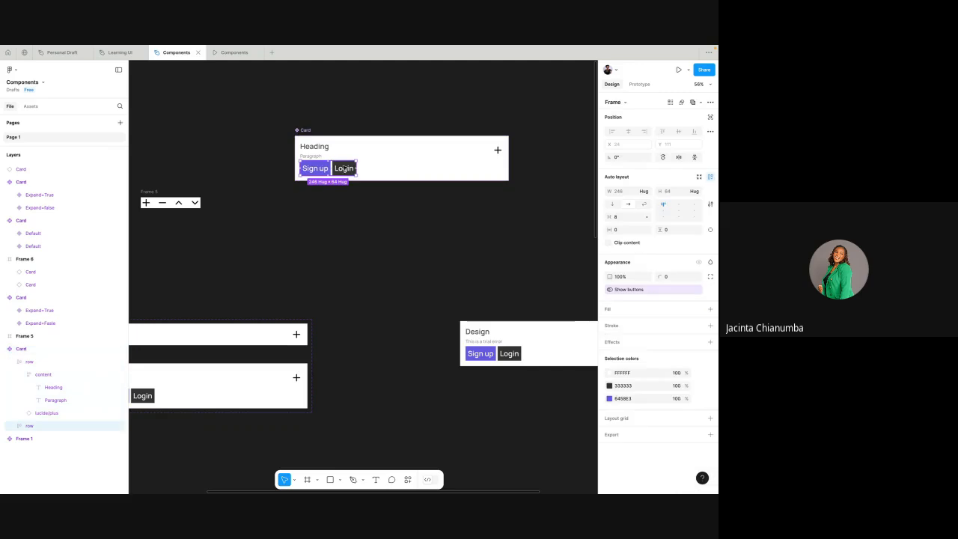
{"action": "left_click", "coordinate": [648, 191]}
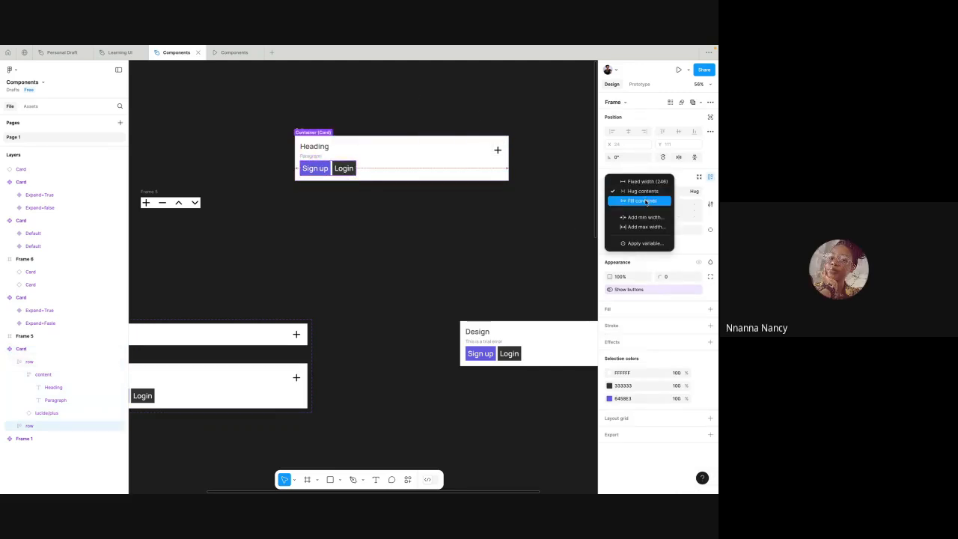
{"action": "left_click", "coordinate": [499, 200]}
{"action": "scroll", "coordinate": [499, 199], "scroll_direction": "up", "scroll_amount": 1}
{"action": "scroll", "coordinate": [499, 200], "scroll_direction": "right", "scroll_amount": 1}
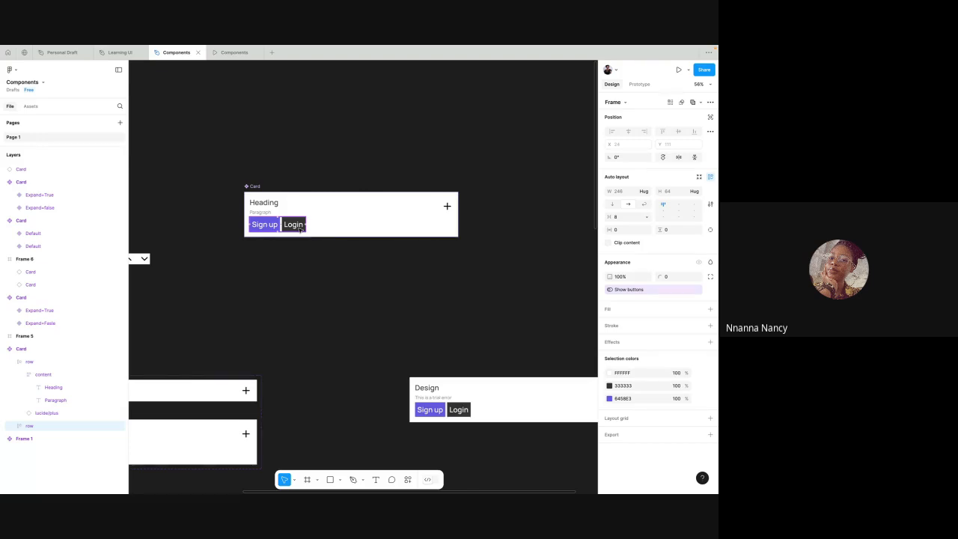
- Try narrowing Frame 6 with the two UI Design cards to about 755 px wide and undo the resize
{"action": "scroll", "coordinate": [372, 218], "scroll_direction": "down", "scroll_amount": 3}
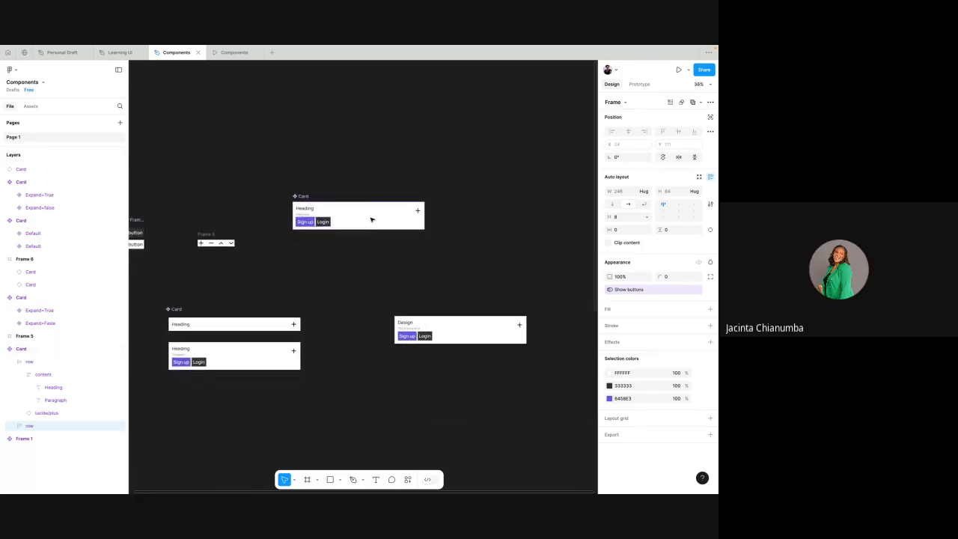
{"action": "scroll", "coordinate": [372, 219], "scroll_direction": "right", "scroll_amount": 3}
{"action": "scroll", "coordinate": [372, 220], "scroll_direction": "left", "scroll_amount": 3}
{"action": "scroll", "coordinate": [372, 219], "scroll_direction": "down", "scroll_amount": 7}
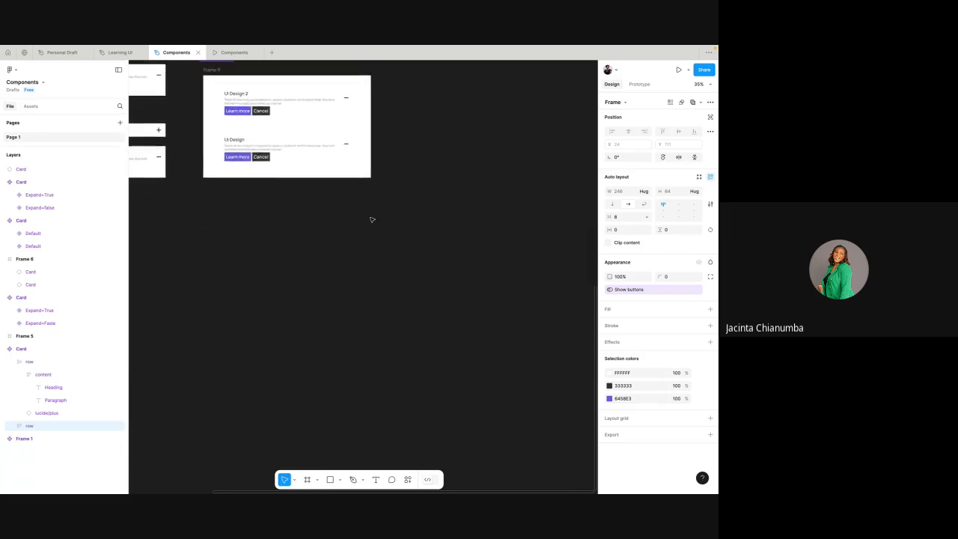
{"action": "scroll", "coordinate": [372, 219], "scroll_direction": "up", "scroll_amount": 2}
{"action": "scroll", "coordinate": [281, 199], "scroll_direction": "up", "scroll_amount": 3}
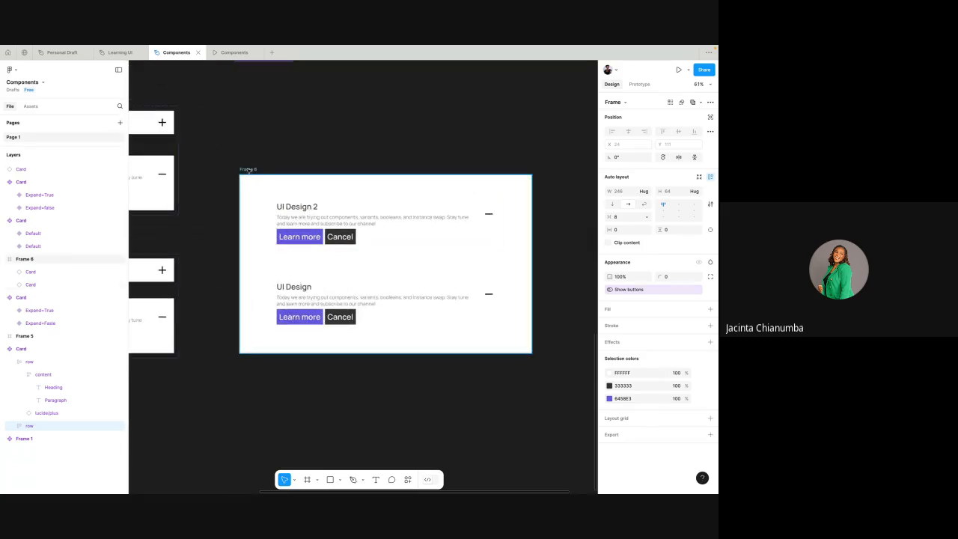
{"action": "left_click", "coordinate": [250, 171]}
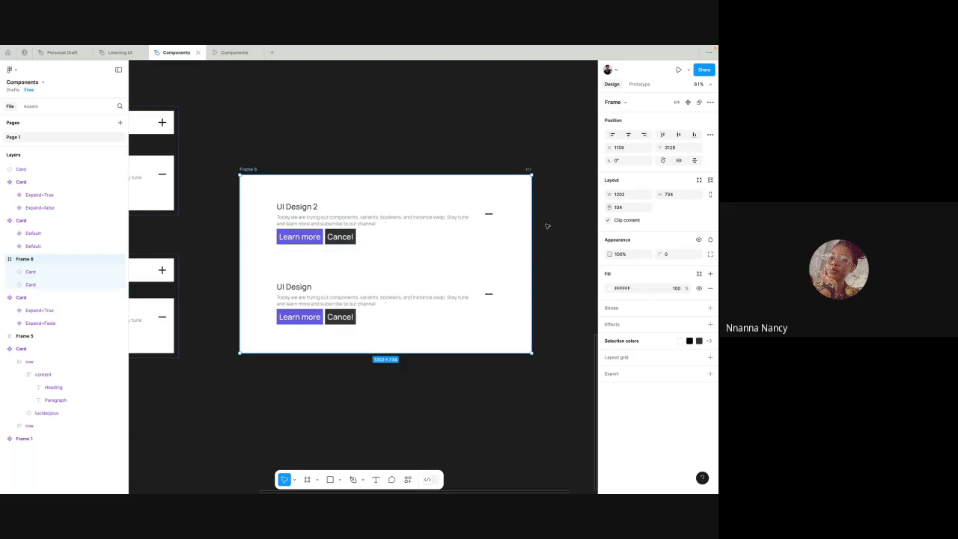
{"action": "left_click_drag", "start_coordinate": [529, 223], "coordinate": [423, 217]}
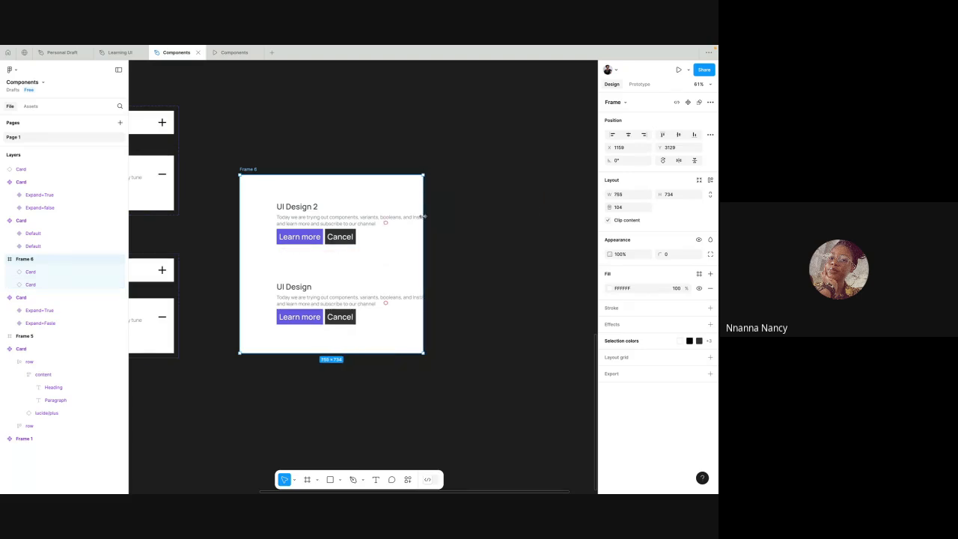
{"action": "key", "text": "ctrl+z"}
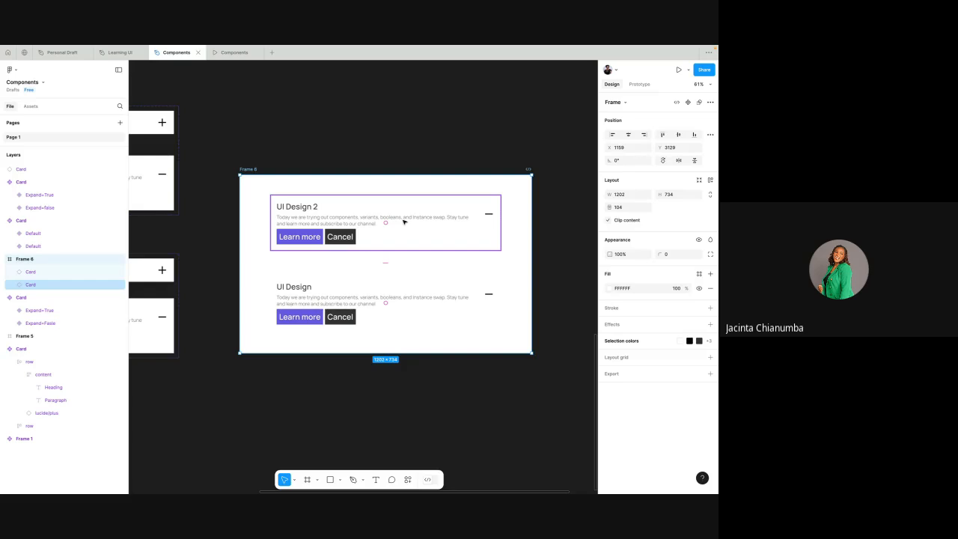
- Wrap the UI Design 2 and UI Design cards inside Frame 6 in a vertical auto layout frame
{"action": "left_click", "coordinate": [402, 221]}
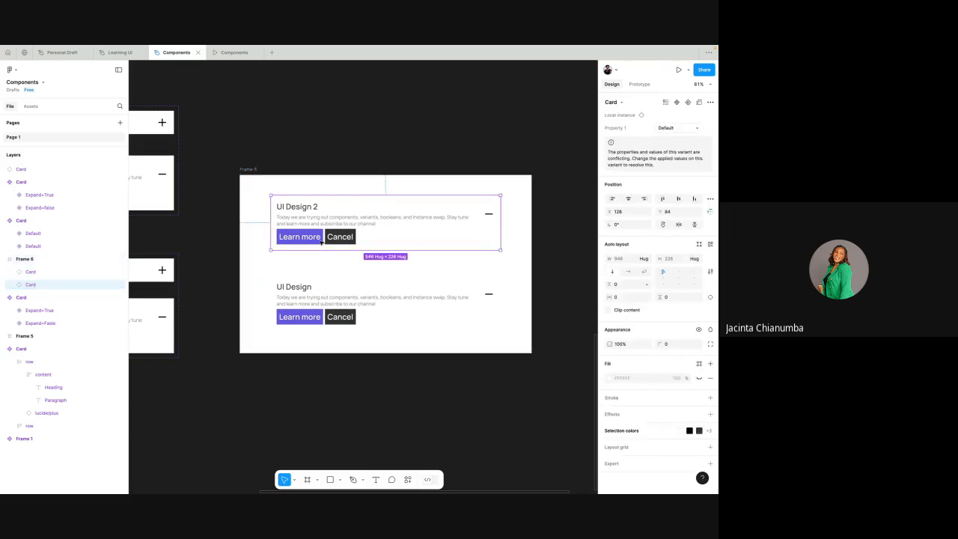
{"action": "left_click", "coordinate": [253, 169]}
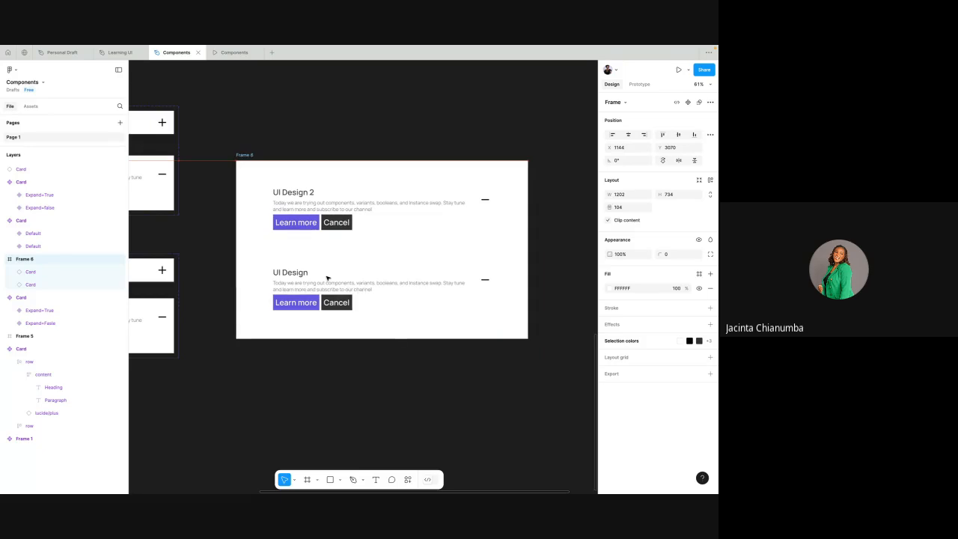
{"action": "left_click", "coordinate": [327, 280]}
{"action": "left_click", "coordinate": [337, 237]}
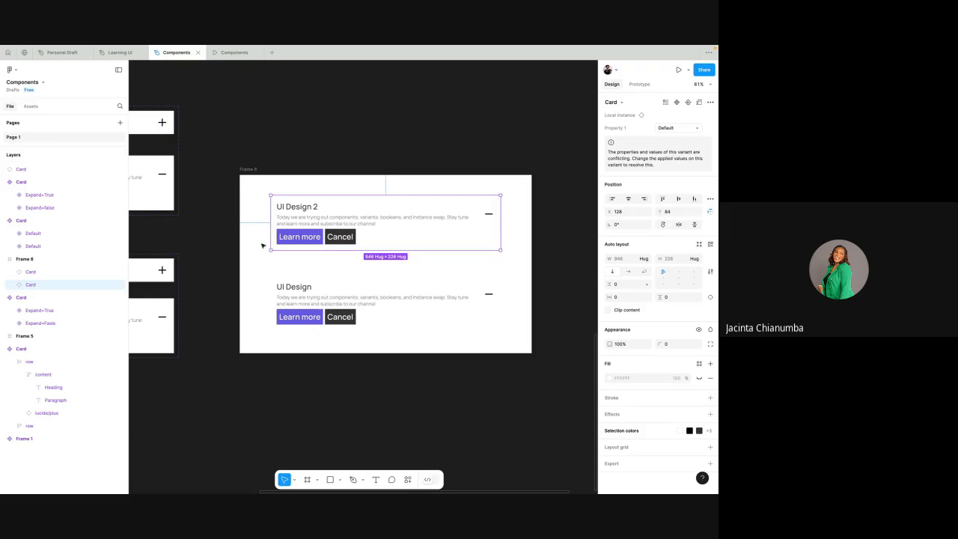
{"action": "left_click", "coordinate": [265, 188]}
{"action": "left_click", "coordinate": [297, 220]}
{"action": "left_click_drag", "start_coordinate": [257, 186], "coordinate": [511, 336]}
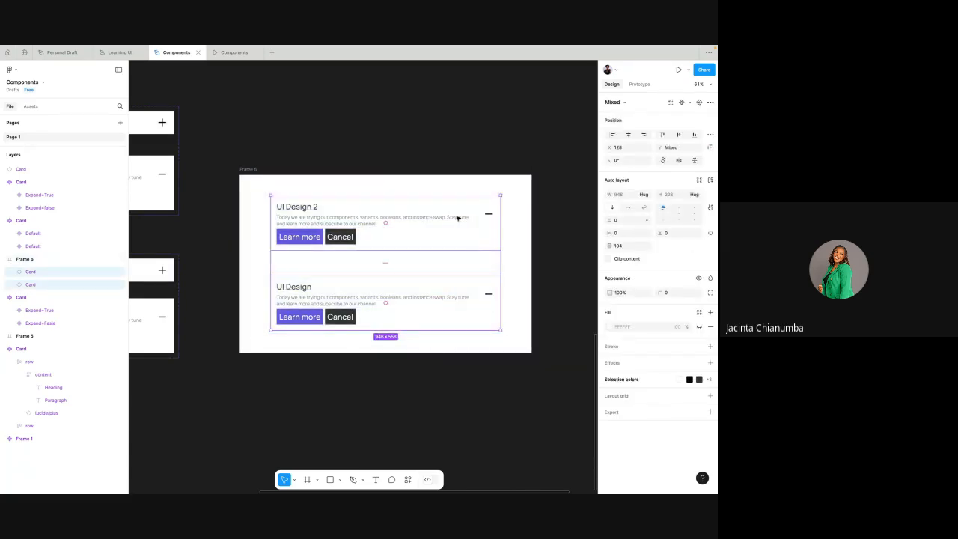
{"action": "right_click", "coordinate": [458, 217]}
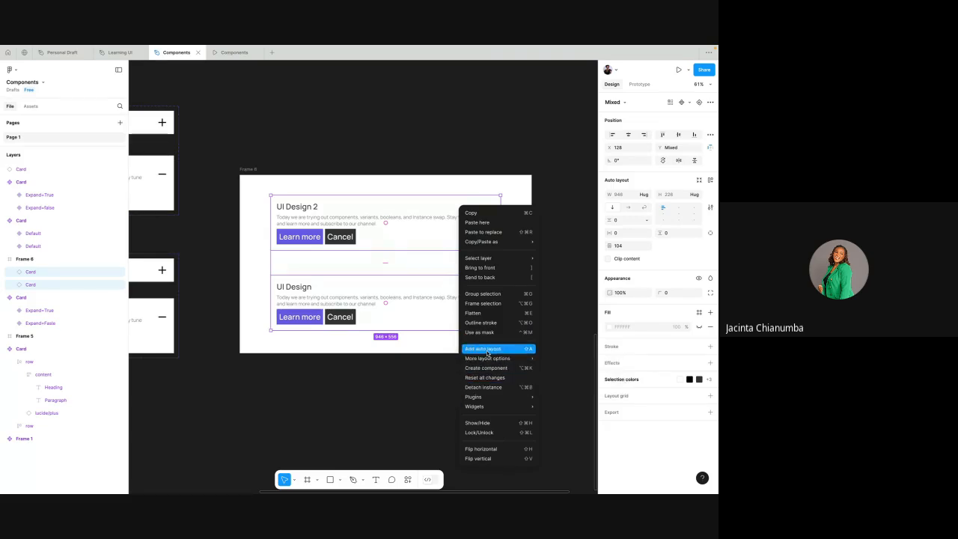
{"action": "left_click", "coordinate": [483, 348]}
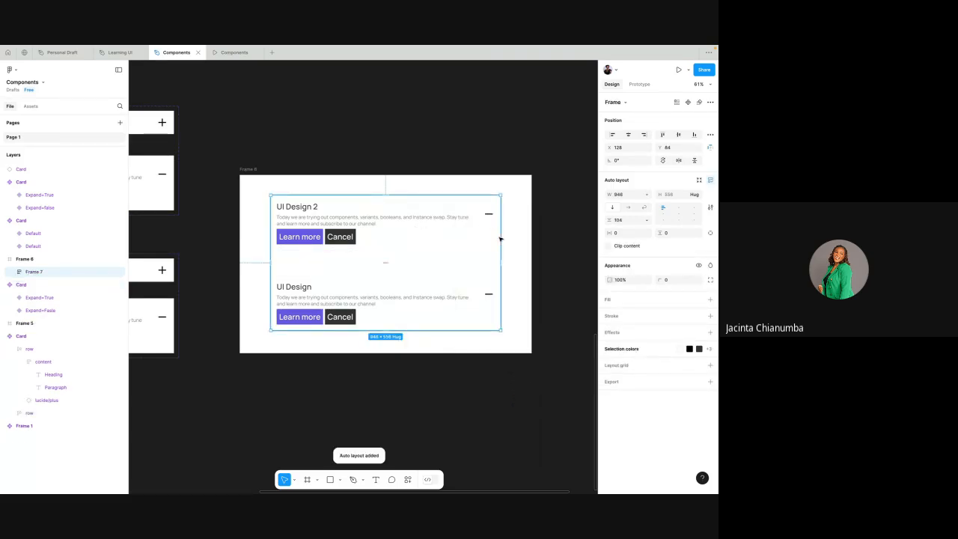
- Try narrowing the new auto layout frame and its UI Design 2 card, the card to about 637 px, undoing each resize
{"action": "left_click_drag", "start_coordinate": [501, 238], "coordinate": [386, 230]}
{"action": "key", "text": "ctrl+z"}
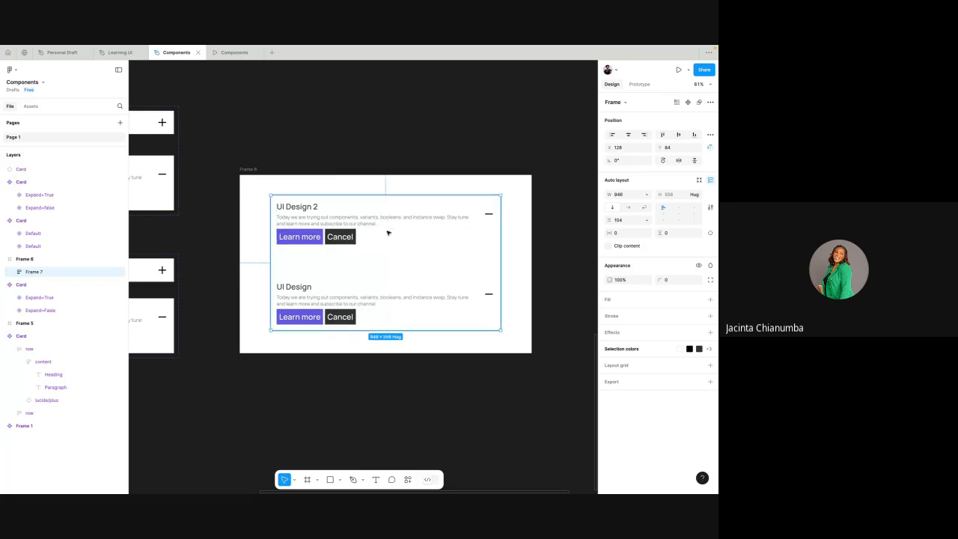
{"action": "left_click", "coordinate": [255, 169]}
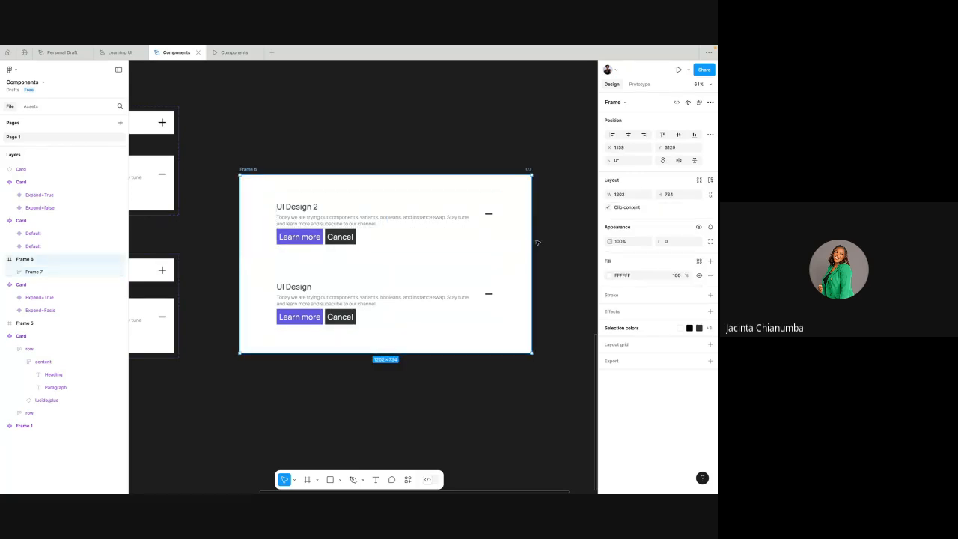
{"action": "mouse_move", "coordinate": [531, 239]}
{"action": "left_mouse_down"}
{"action": "mouse_move", "coordinate": [493, 238]}
{"action": "mouse_move", "coordinate": [529, 239]}
{"action": "left_mouse_up"}
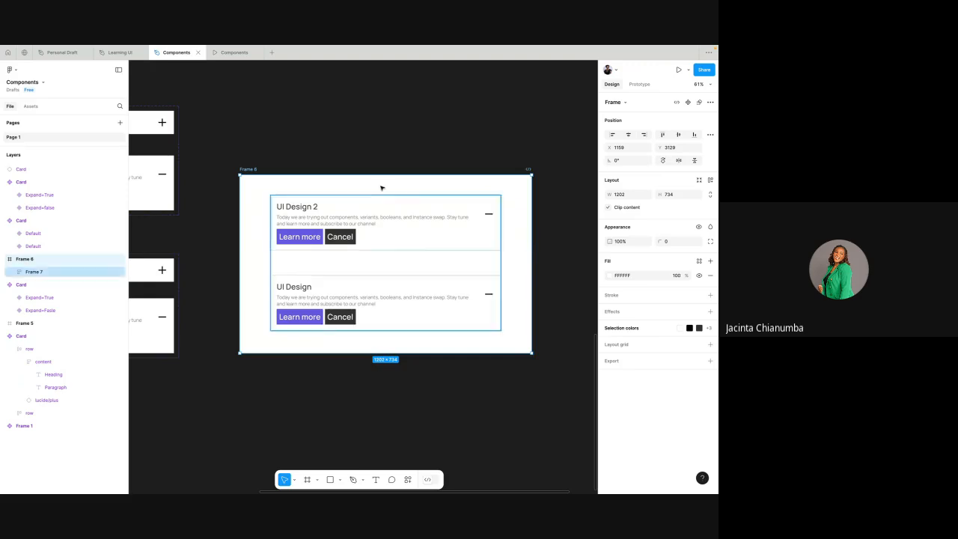
{"action": "double_click", "coordinate": [433, 225]}
{"action": "left_click_drag", "start_coordinate": [501, 224], "coordinate": [425, 224]}
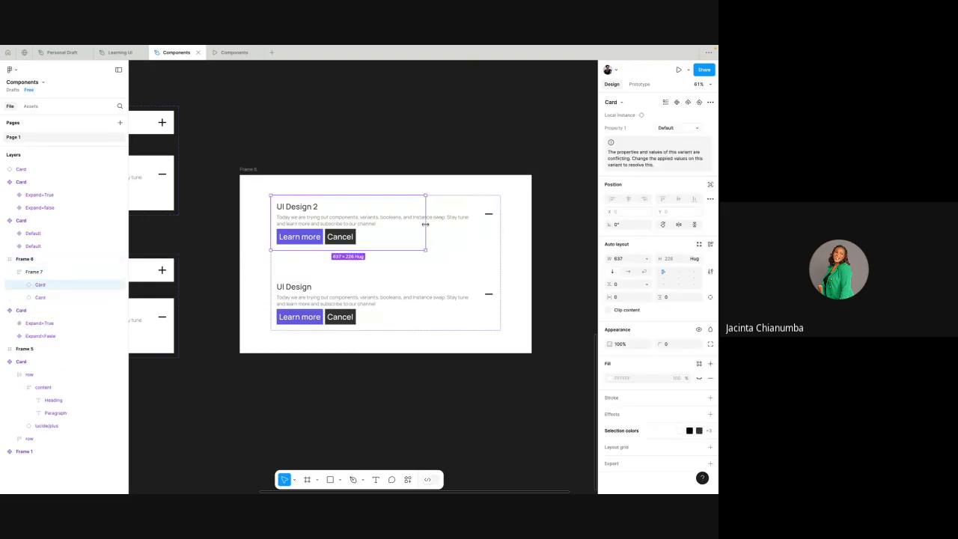
{"action": "key", "text": "ctrl+z"}
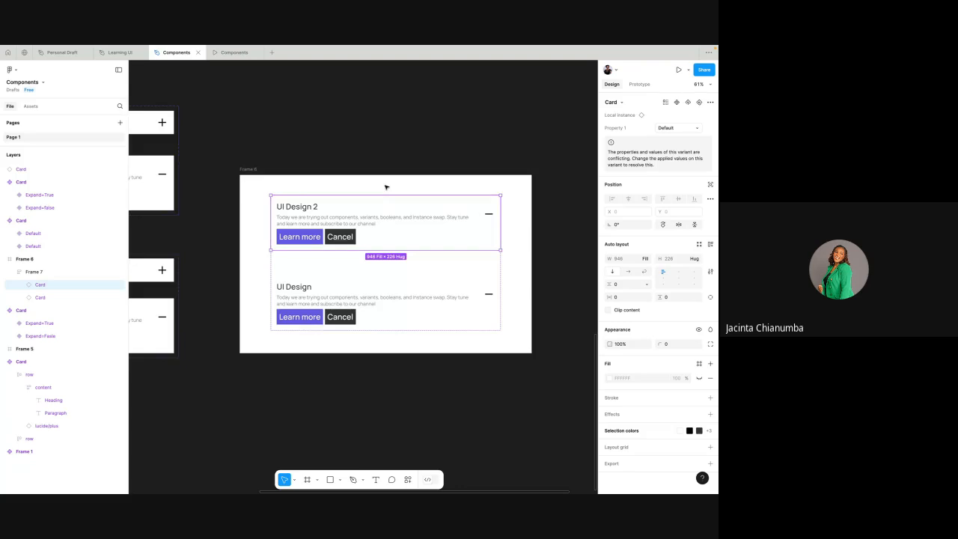
- Create an instance of the main Card component in place and move the main component directly below it
{"action": "scroll", "coordinate": [386, 187], "scroll_direction": "down", "scroll_amount": 3}
{"action": "scroll", "coordinate": [386, 188], "scroll_direction": "up", "scroll_amount": 6}
{"action": "scroll", "coordinate": [386, 187], "scroll_direction": "up", "scroll_amount": 5}
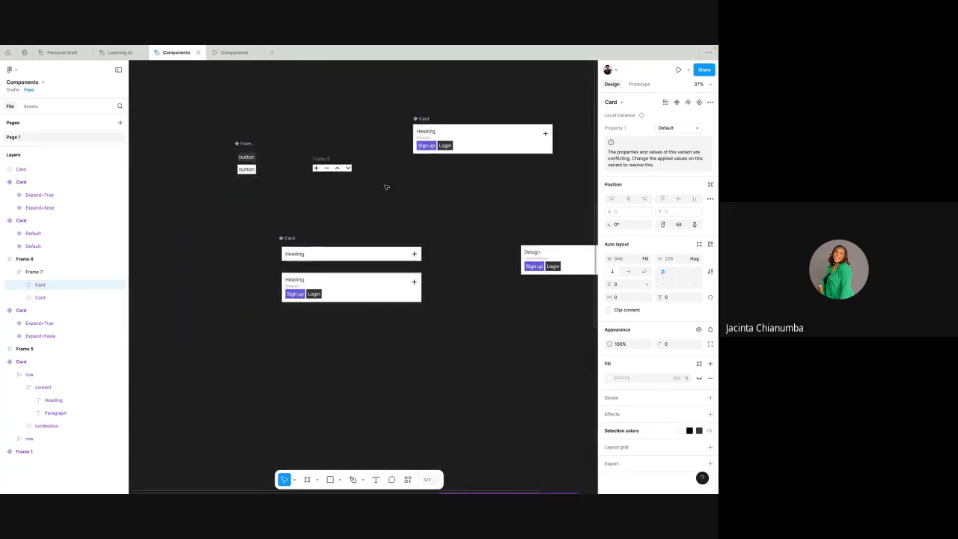
{"action": "left_click", "coordinate": [411, 165]}
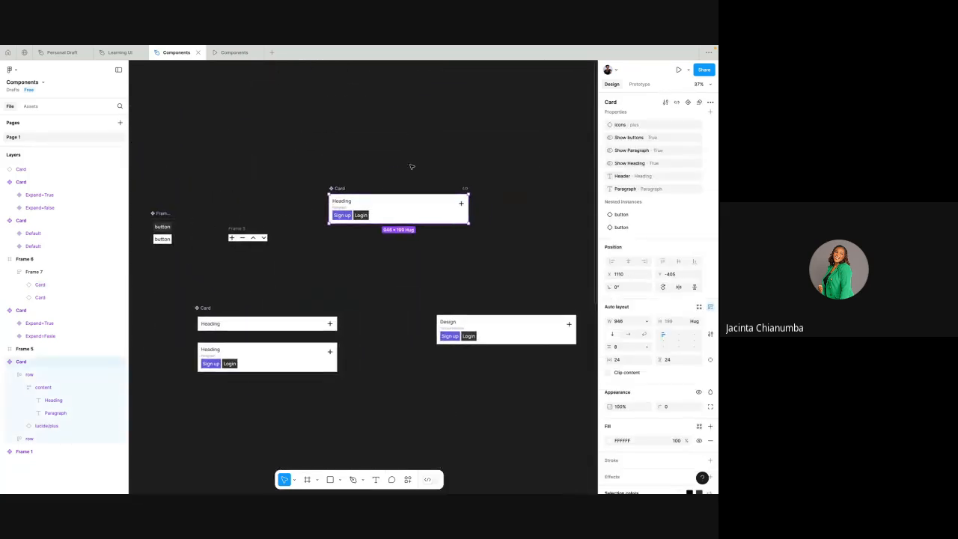
{"action": "scroll", "coordinate": [411, 165], "scroll_direction": "right", "scroll_amount": 5}
{"action": "scroll", "coordinate": [441, 145], "scroll_direction": "left", "scroll_amount": 3}
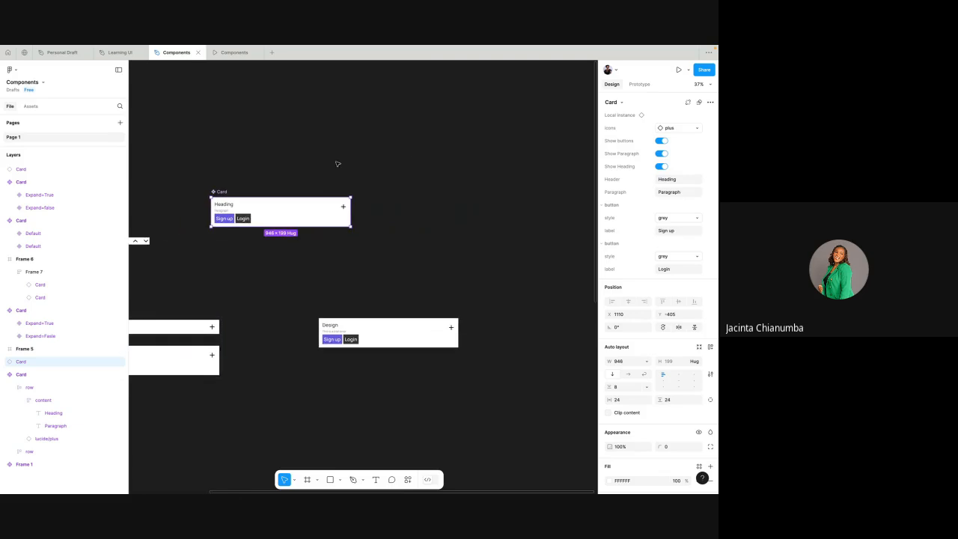
{"action": "scroll", "coordinate": [282, 165], "scroll_direction": "left", "scroll_amount": 2}
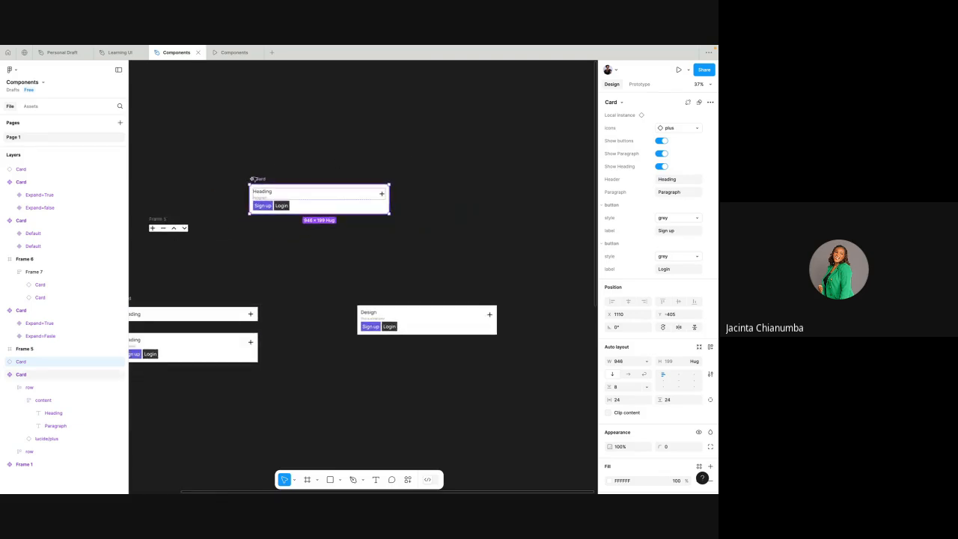
{"action": "left_click", "coordinate": [256, 179]}
{"action": "left_click_drag", "start_coordinate": [257, 180], "coordinate": [258, 223]}
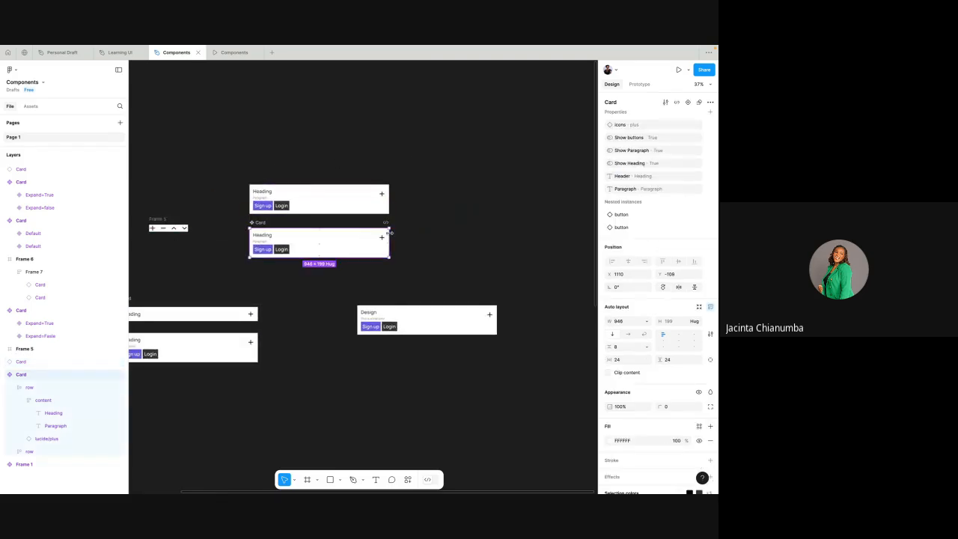
- Try narrowing the main Card component to about 464 px to test its instance, undo the resize, and deselect it
{"action": "left_click_drag", "start_coordinate": [390, 237], "coordinate": [318, 230]}
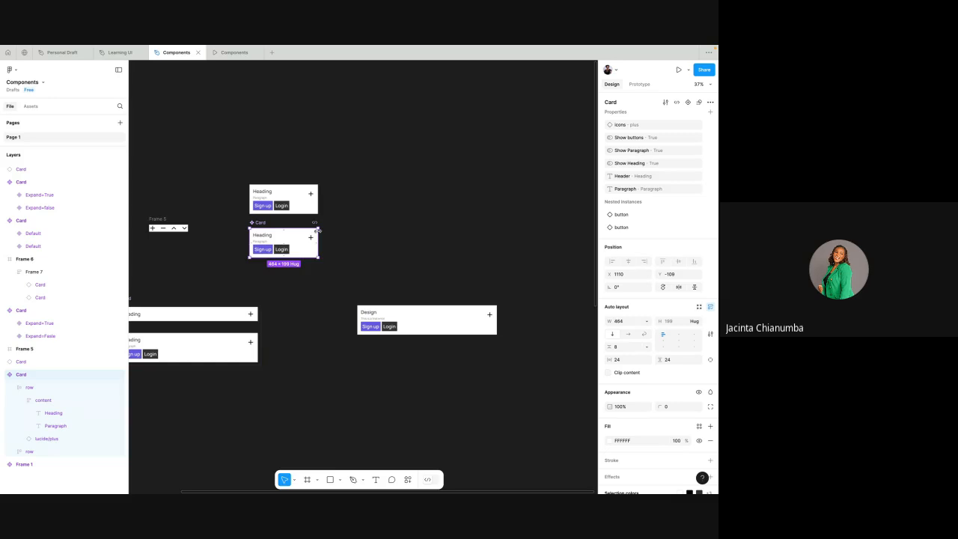
{"action": "key", "text": "ctrl+z"}
{"action": "left_click", "coordinate": [234, 164]}
- Draw a frame about 1322 × 885 px around the main Card component and its instance, enclosing both
{"action": "scroll", "coordinate": [233, 163], "scroll_direction": "up", "scroll_amount": 3}
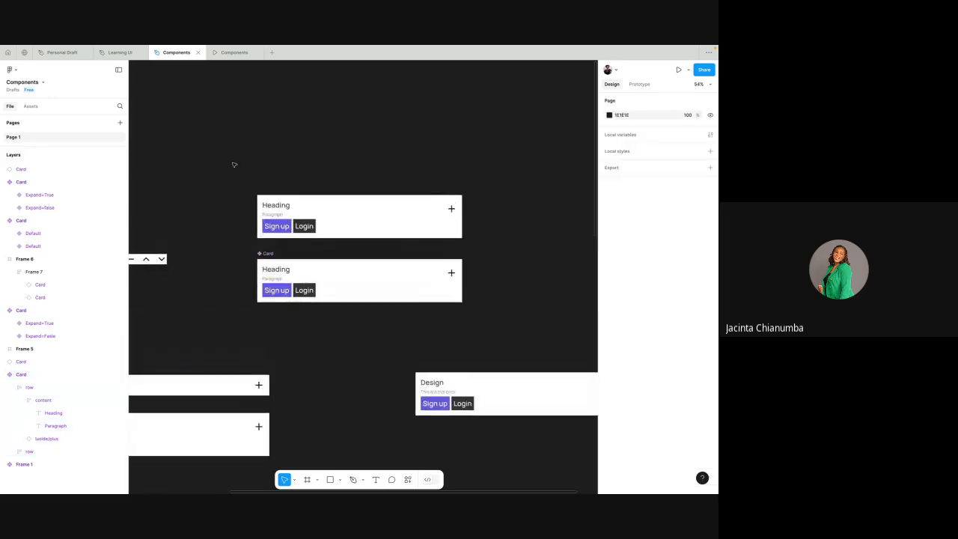
{"action": "left_click", "coordinate": [307, 480]}
{"action": "left_click_drag", "start_coordinate": [219, 152], "coordinate": [506, 342]}
{"action": "scroll", "coordinate": [506, 343], "scroll_direction": "down", "scroll_amount": 3}
{"action": "scroll", "coordinate": [389, 260], "scroll_direction": "up", "scroll_amount": 4}
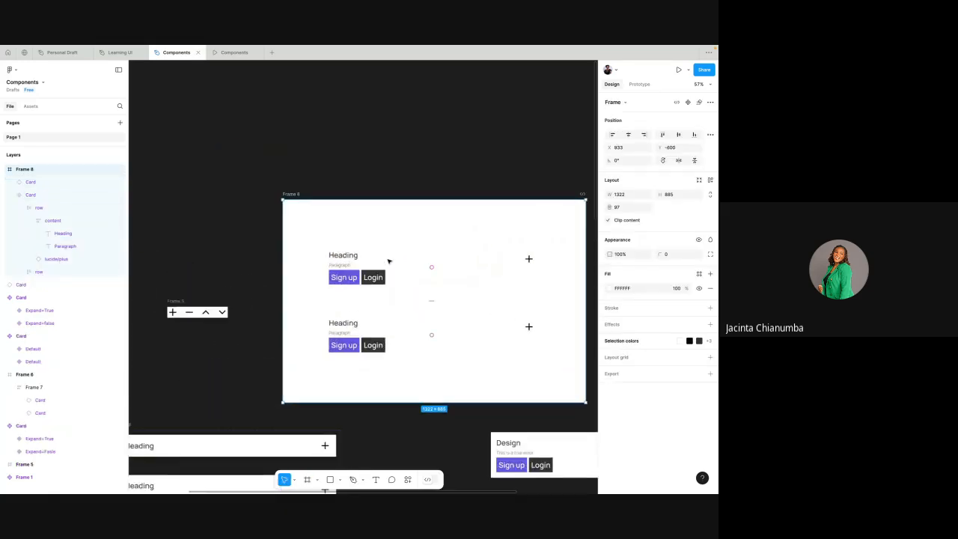
{"action": "left_click", "coordinate": [420, 285]}
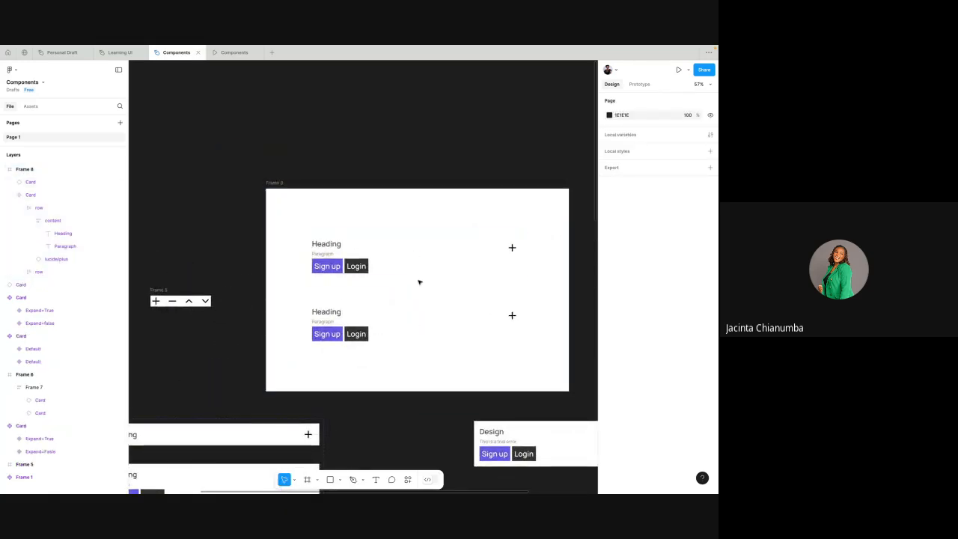
- Move both Card objects together up and left inside the white frame to X 130, and add auto layout around them
{"action": "left_click", "coordinate": [417, 265]}
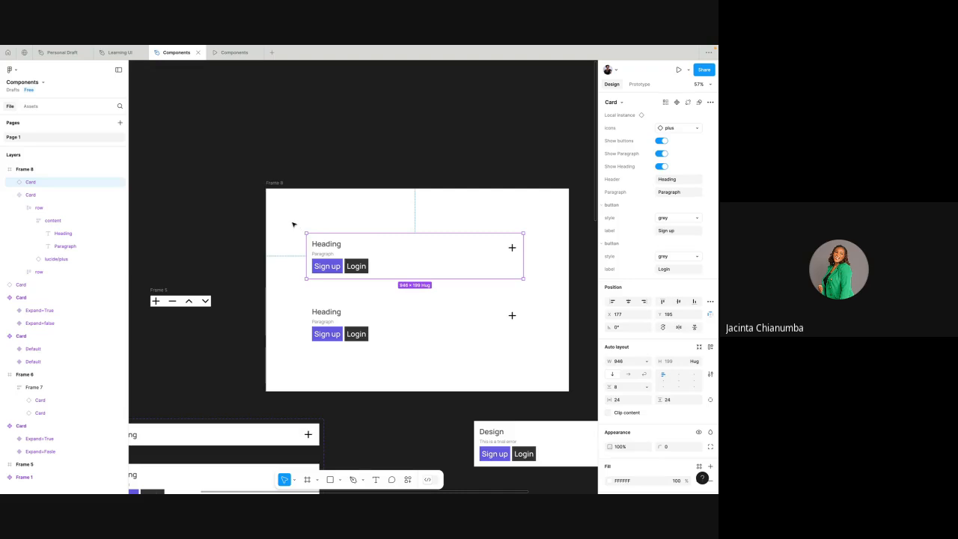
{"action": "left_click_drag", "start_coordinate": [292, 223], "coordinate": [541, 360]}
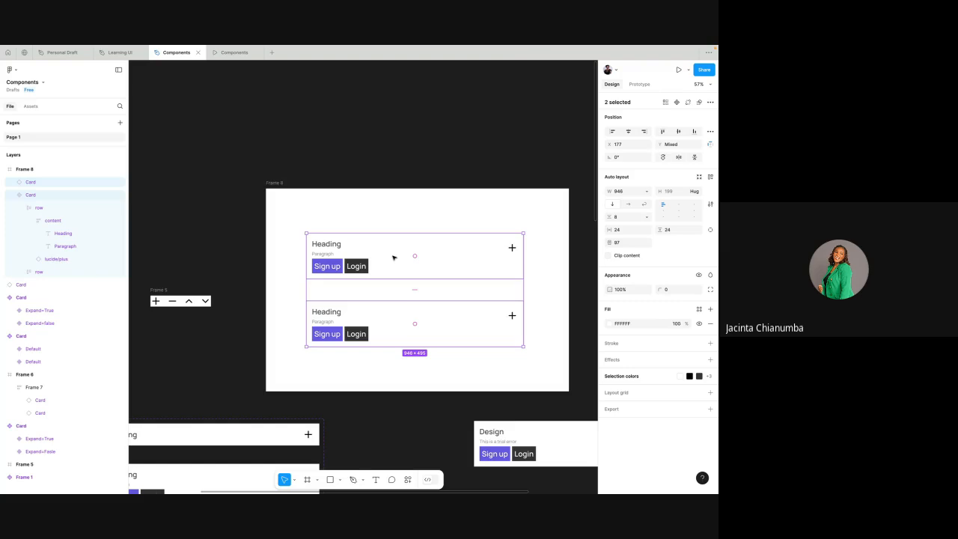
{"action": "left_click_drag", "start_coordinate": [393, 258], "coordinate": [355, 236]}
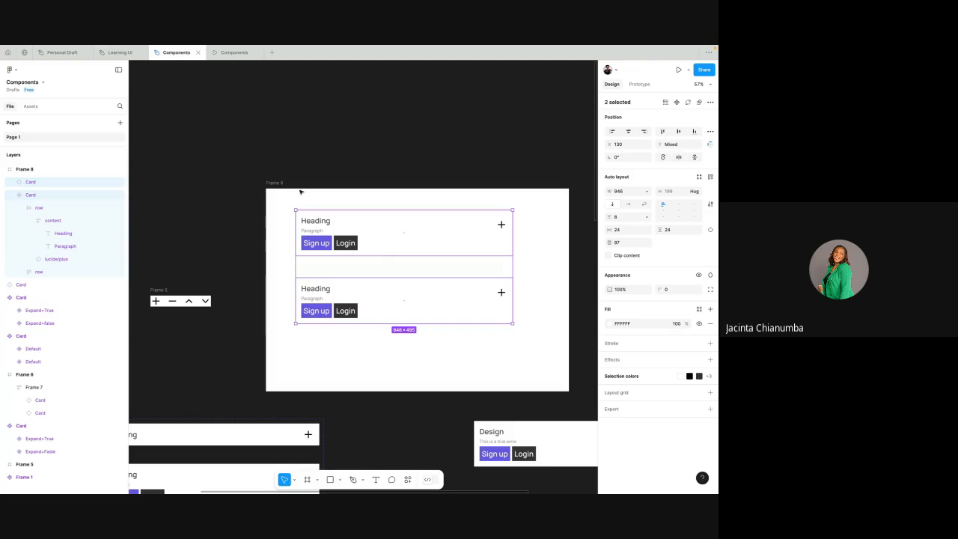
{"action": "right_click", "coordinate": [417, 234]}
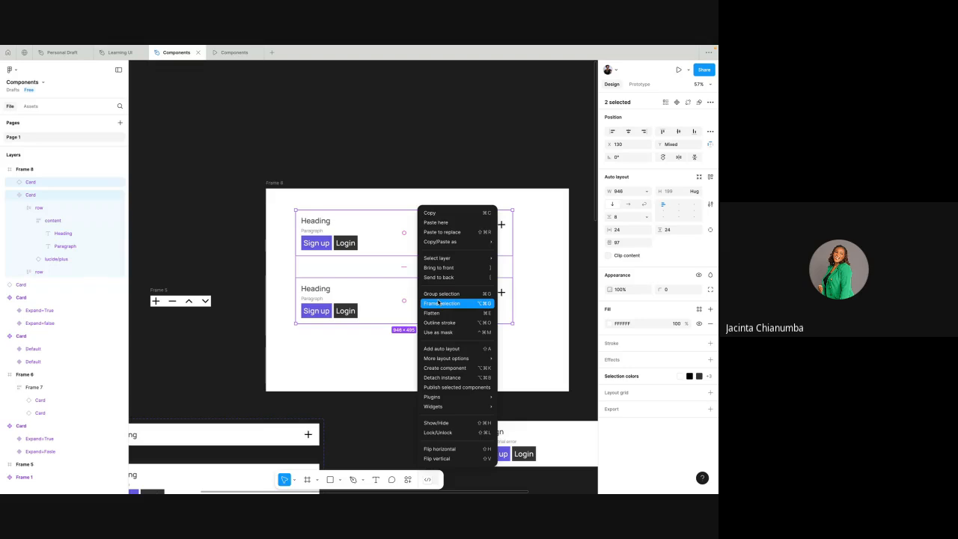
{"action": "mouse_move", "coordinate": [448, 362]}
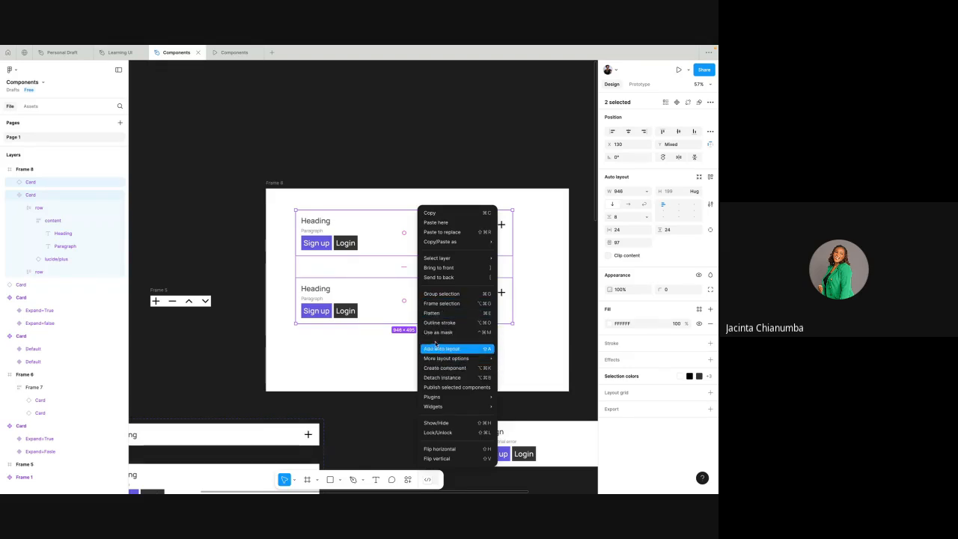
{"action": "left_click", "coordinate": [442, 349]}
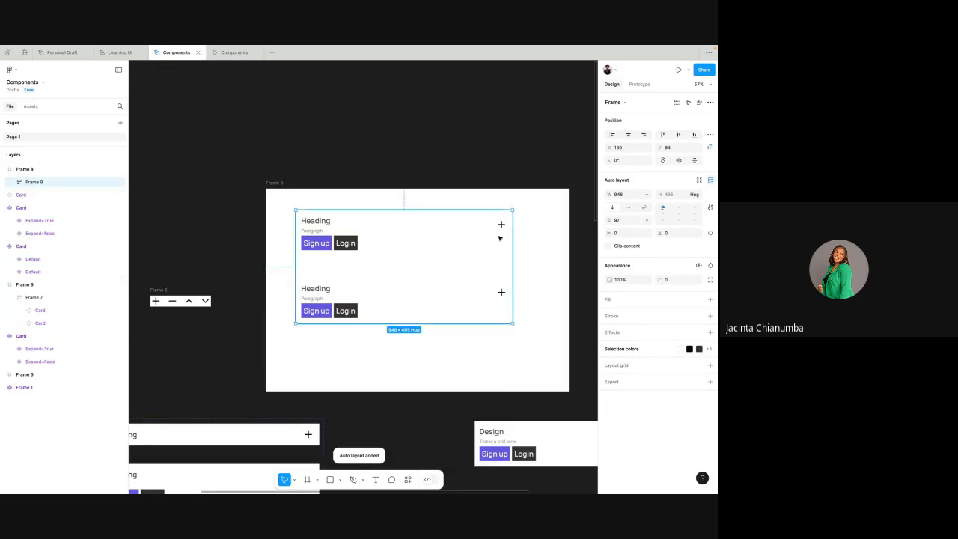
- Narrow the new auto layout frame holding both cards to 855 px and widen it again to 1036 px
{"action": "left_click_drag", "start_coordinate": [513, 243], "coordinate": [492, 244]}
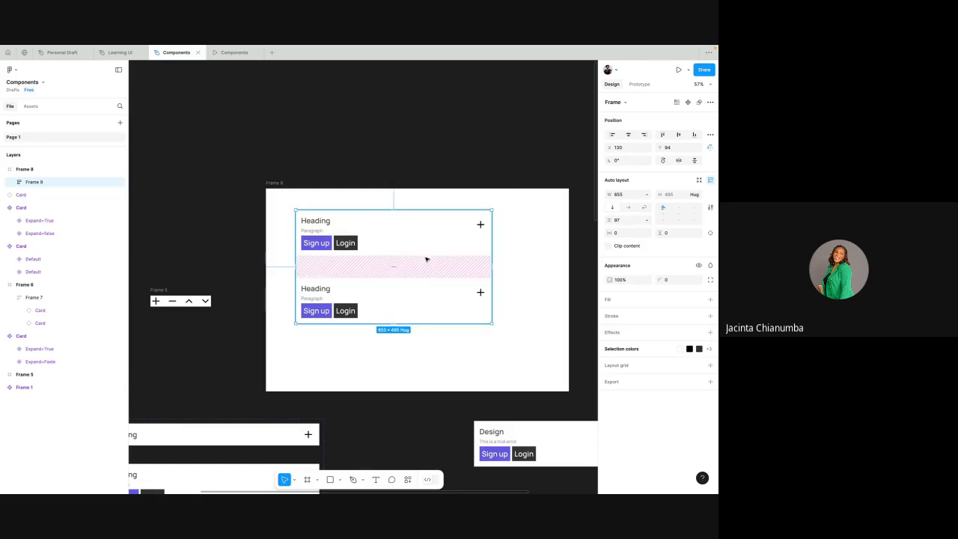
{"action": "left_click_drag", "start_coordinate": [490, 248], "coordinate": [533, 274]}
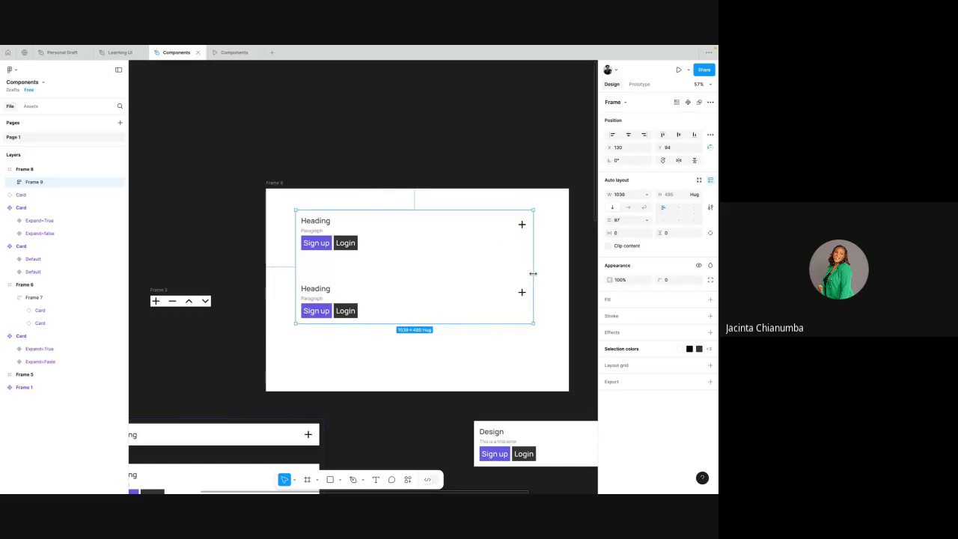
- Widen the outer white frame to 1350 px and narrow the auto layout frame inside it to 720 px
{"action": "left_click", "coordinate": [276, 184]}
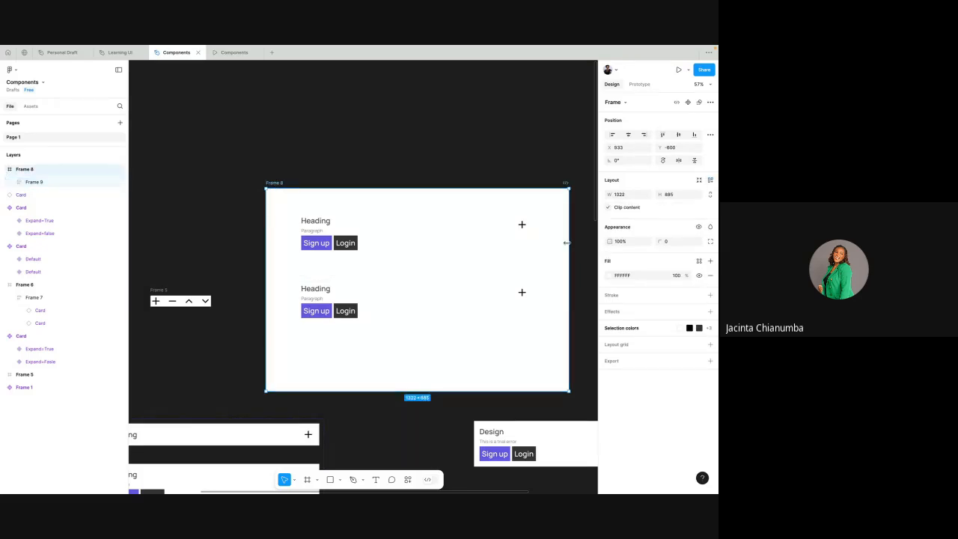
{"action": "mouse_move", "coordinate": [567, 242]}
{"action": "left_mouse_down"}
{"action": "mouse_move", "coordinate": [374, 235]}
{"action": "mouse_move", "coordinate": [574, 242]}
{"action": "left_mouse_up"}
{"action": "scroll", "coordinate": [573, 242], "scroll_direction": "right", "scroll_amount": 2}
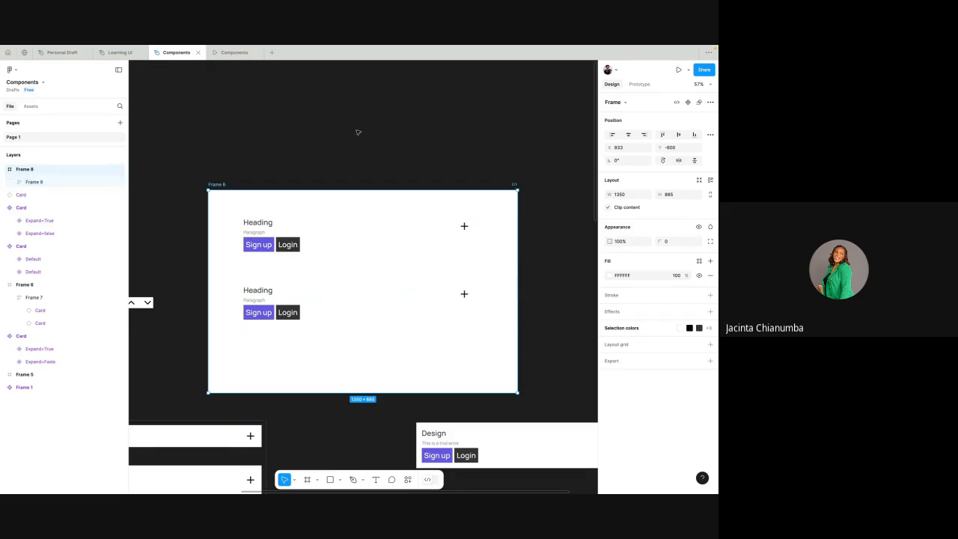
{"action": "left_click", "coordinate": [326, 257]}
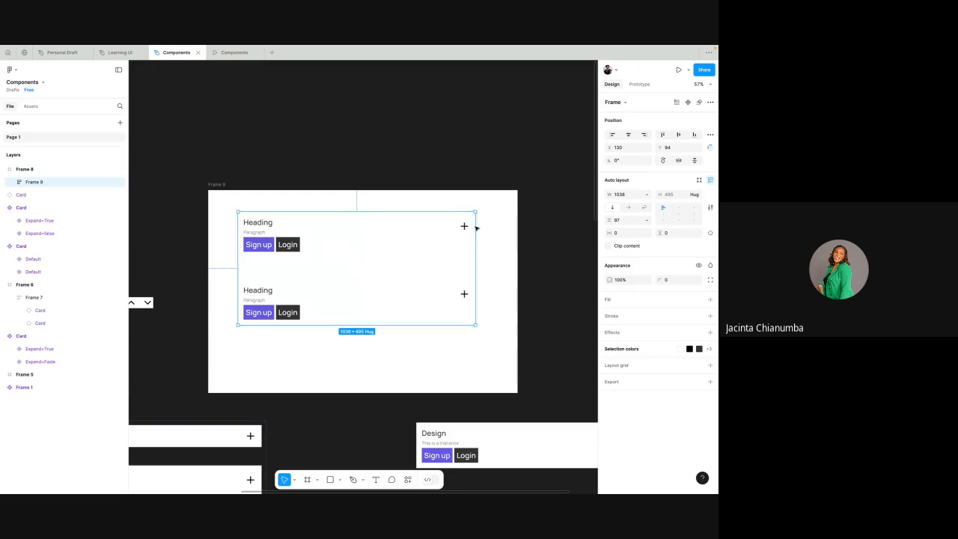
{"action": "left_click_drag", "start_coordinate": [475, 247], "coordinate": [403, 266]}
- Switch to Google Meet, look through the participant list, close it, and return to Figma
{"action": "key", "text": "ctrl+Left"}
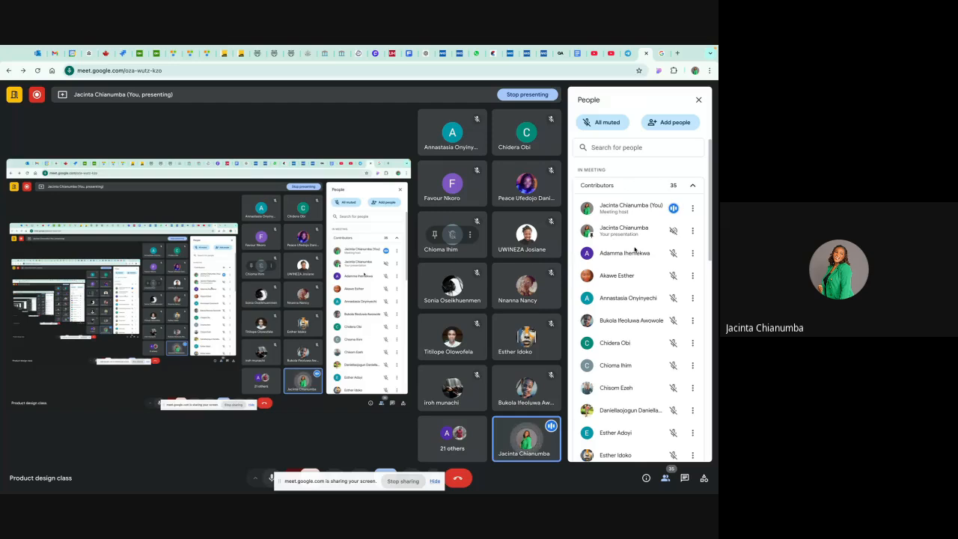
{"action": "scroll", "coordinate": [635, 250], "scroll_direction": "down", "scroll_amount": 3}
{"action": "scroll", "coordinate": [634, 250], "scroll_direction": "up", "scroll_amount": 3}
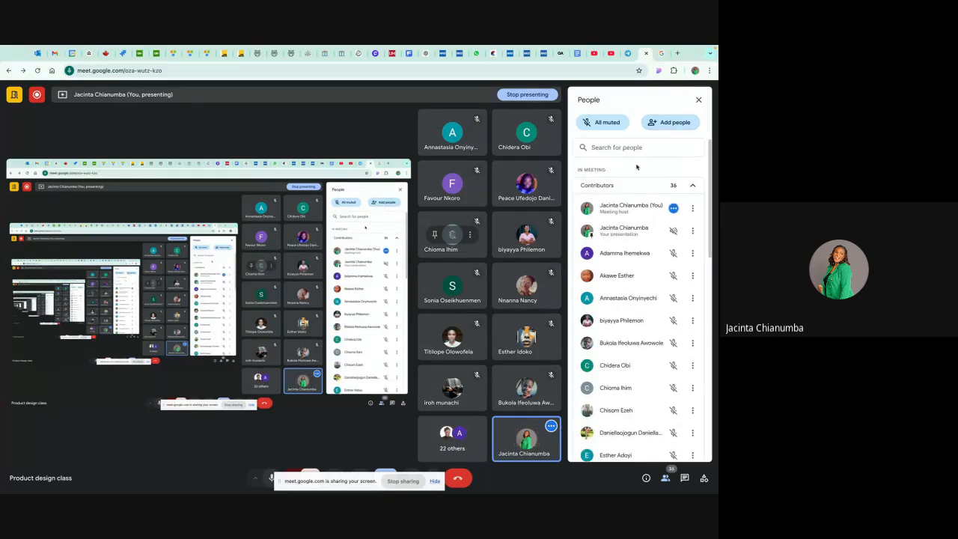
{"action": "left_click", "coordinate": [700, 100]}
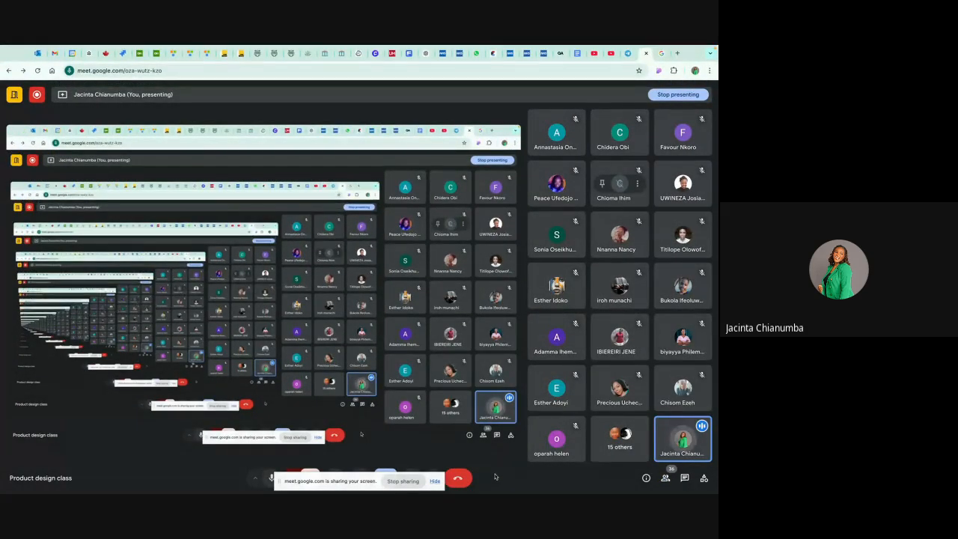
{"action": "key", "text": "ctrl+Right"}
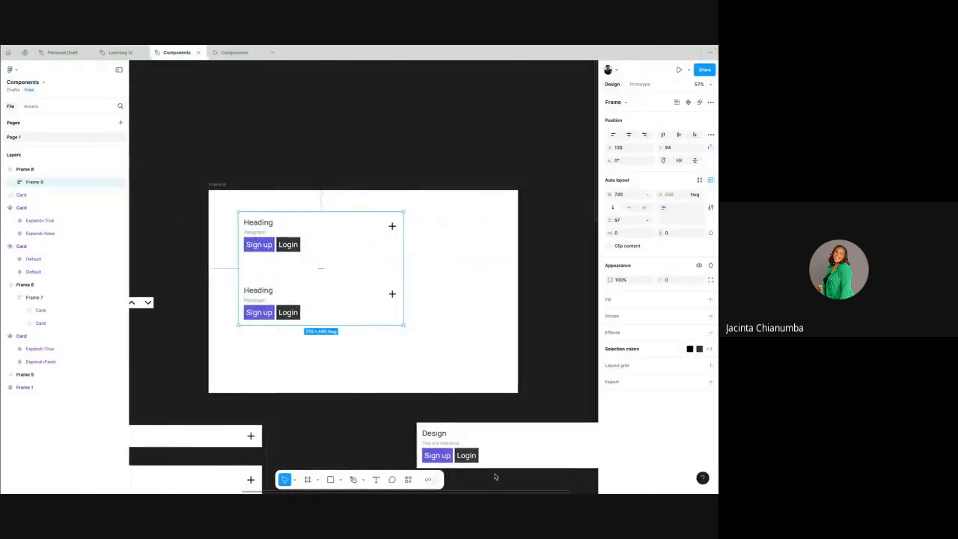
- Widen the auto layout frame holding both cards to 1043 px and move it up slightly to X 135, Y 63
{"action": "left_click", "coordinate": [436, 163]}
{"action": "left_click", "coordinate": [334, 259]}
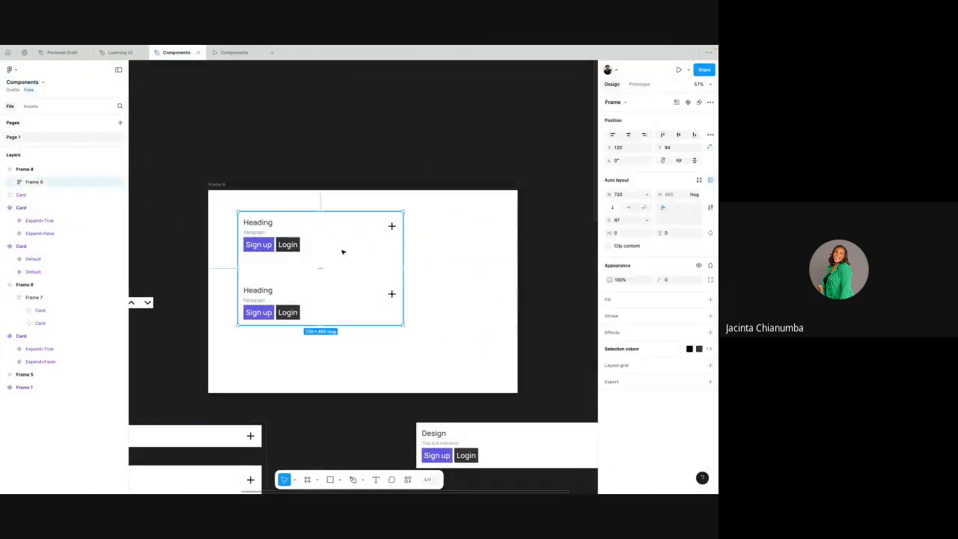
{"action": "left_click_drag", "start_coordinate": [404, 252], "coordinate": [477, 244]}
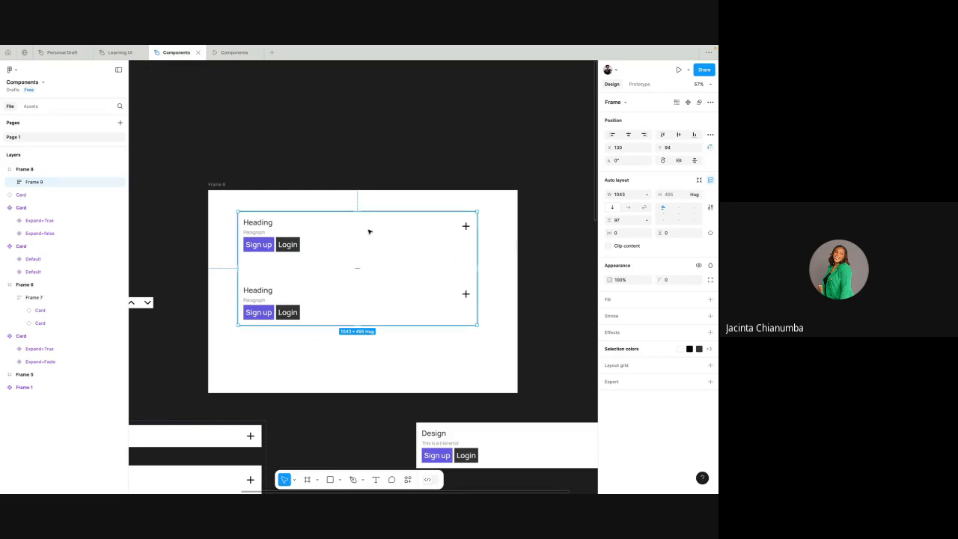
{"action": "left_click_drag", "start_coordinate": [368, 232], "coordinate": [370, 224]}
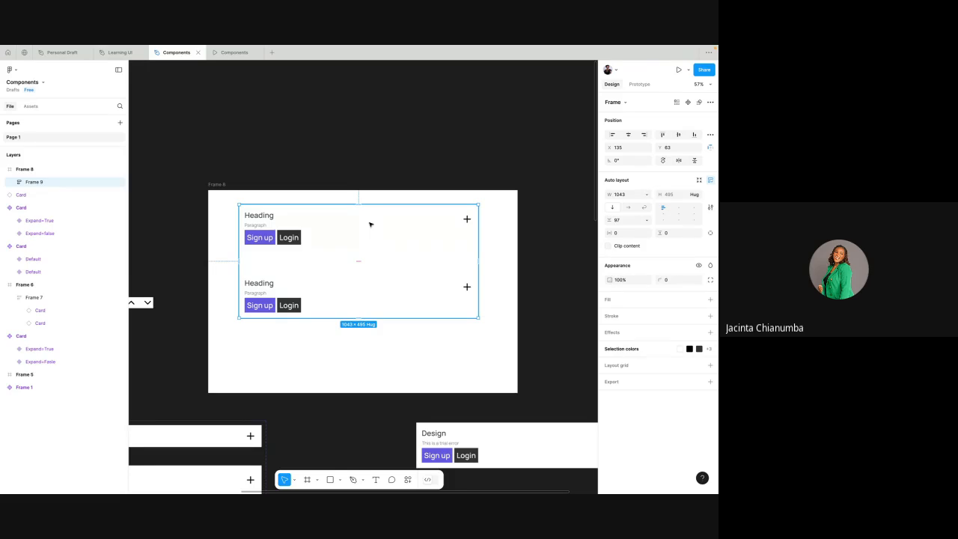
- Switch to Google Meet, read the in-call messages for the question about collapsing the first card, and return to Figma
{"action": "key", "text": "ctrl+Left"}
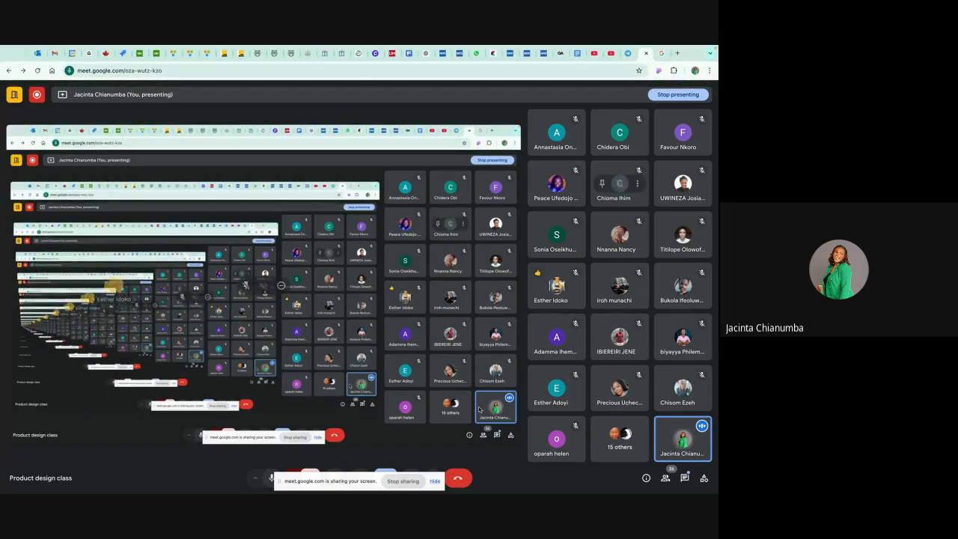
{"action": "key", "text": "ctrl+Right"}
{"action": "key", "text": "ctrl+Left"}
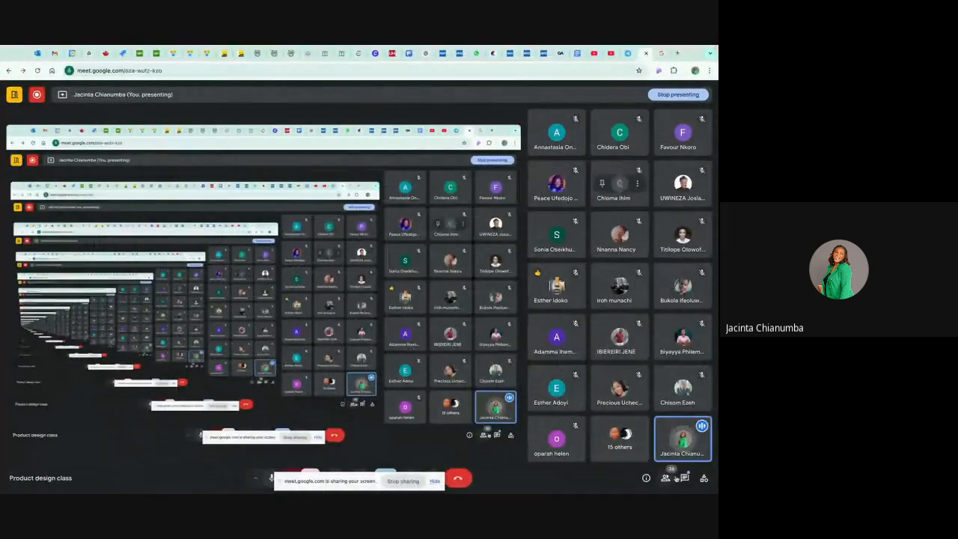
{"action": "left_click", "coordinate": [685, 477]}
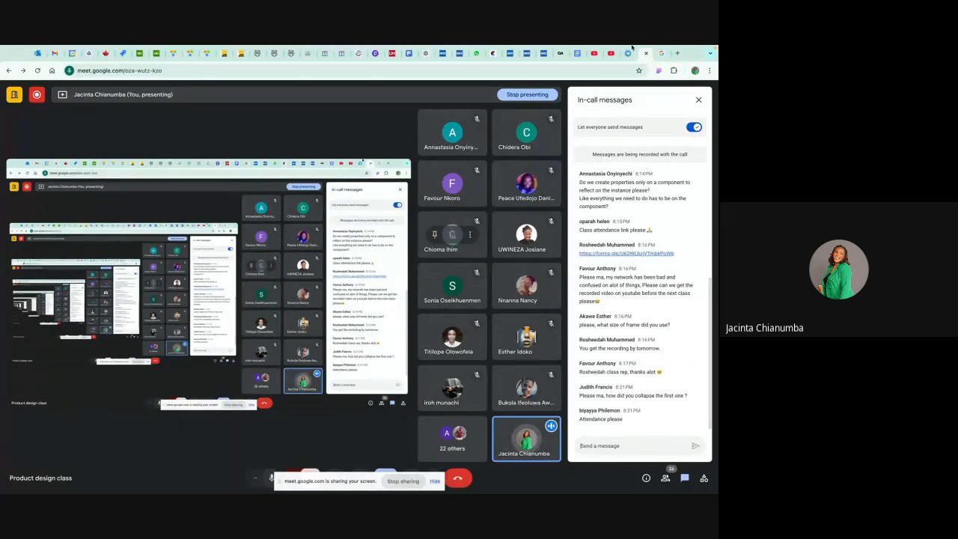
{"action": "mouse_move", "coordinate": [632, 47]}
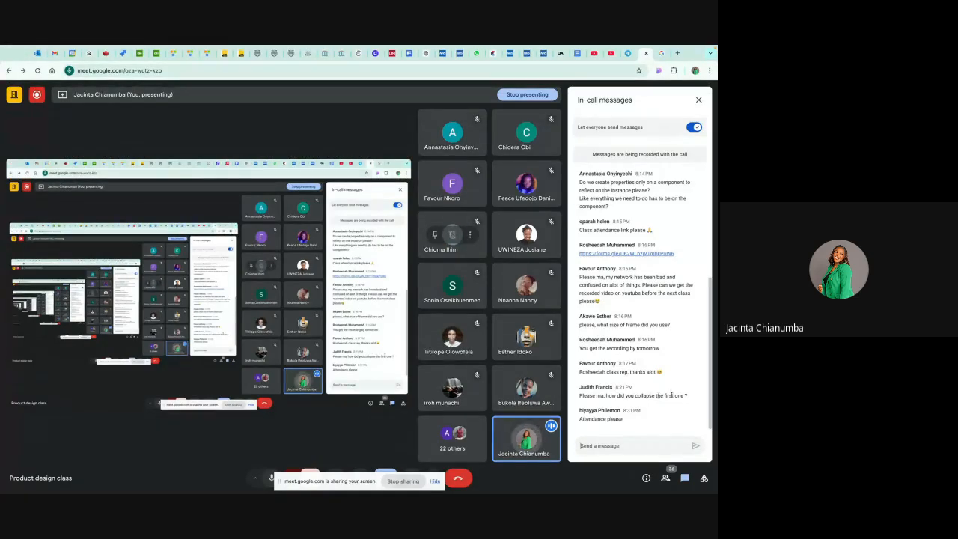
{"action": "key", "text": "ctrl+Right"}
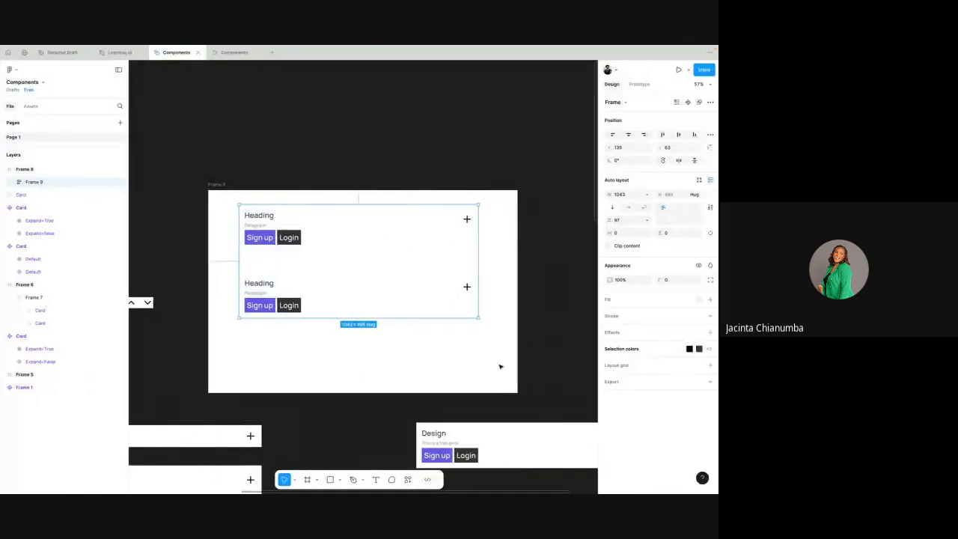
- Select the Design card instance below the white frame and toggle its Expand property off and on twice
{"action": "left_click", "coordinate": [402, 232]}
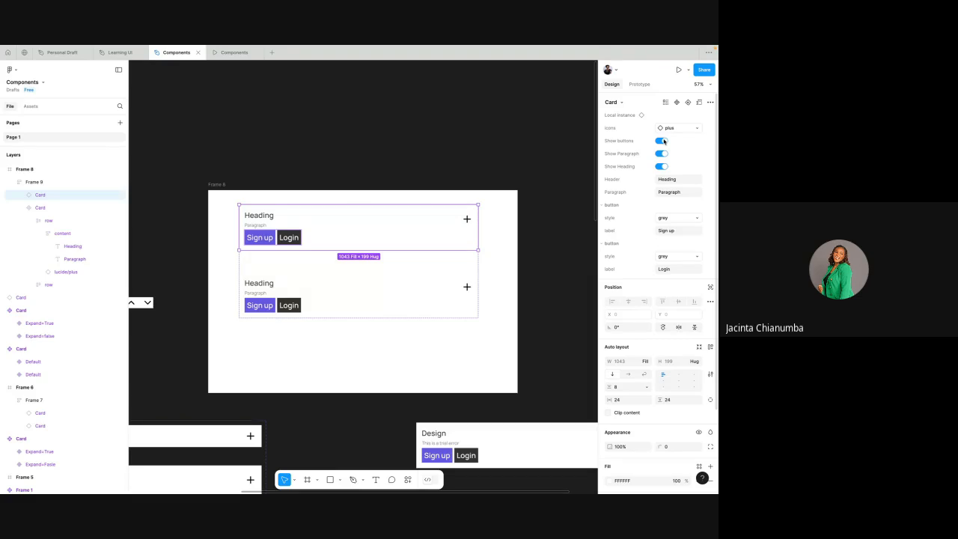
{"action": "scroll", "coordinate": [561, 235], "scroll_direction": "down", "scroll_amount": 2}
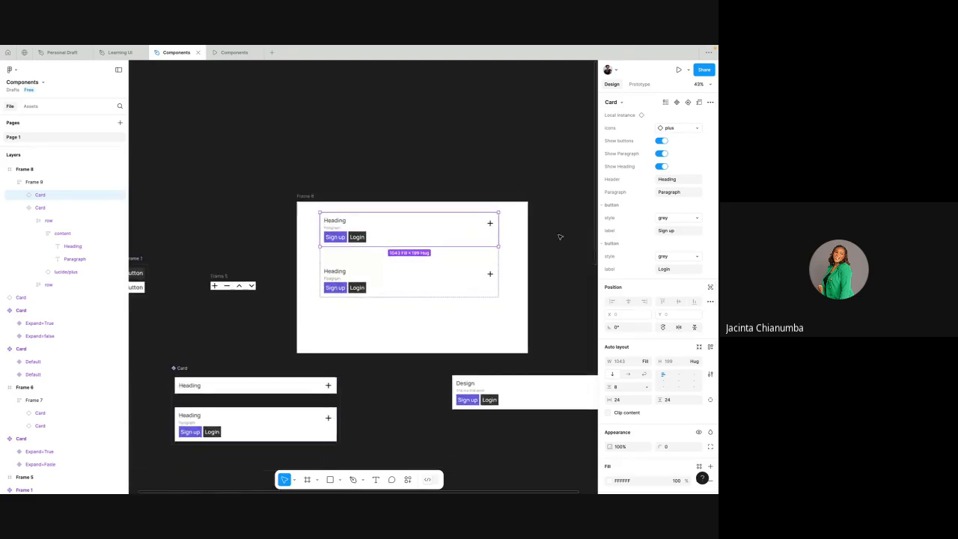
{"action": "scroll", "coordinate": [560, 237], "scroll_direction": "down", "scroll_amount": 2}
{"action": "scroll", "coordinate": [560, 237], "scroll_direction": "left", "scroll_amount": 1}
{"action": "scroll", "coordinate": [560, 236], "scroll_direction": "down", "scroll_amount": 1}
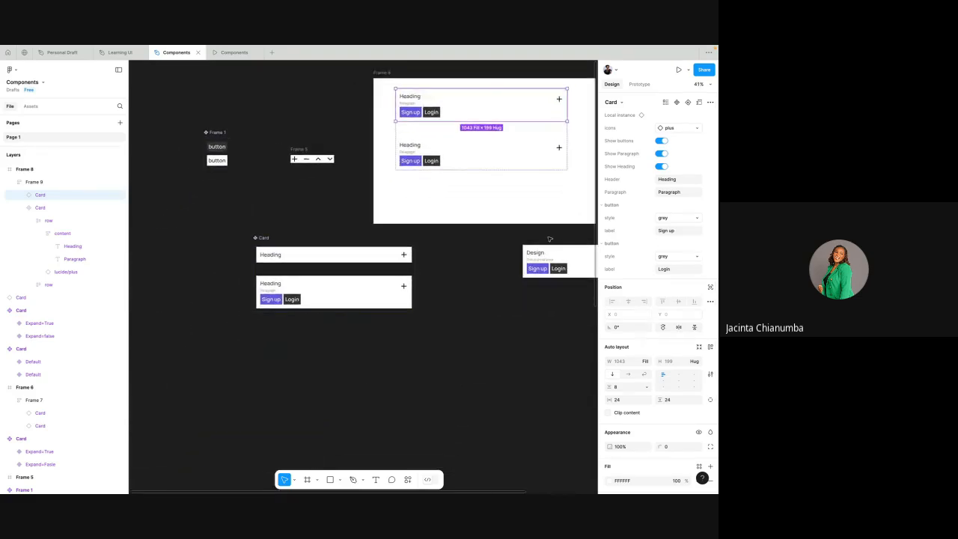
{"action": "left_click", "coordinate": [391, 297]}
{"action": "scroll", "coordinate": [450, 284], "scroll_direction": "right", "scroll_amount": 3}
{"action": "left_click", "coordinate": [489, 259]}
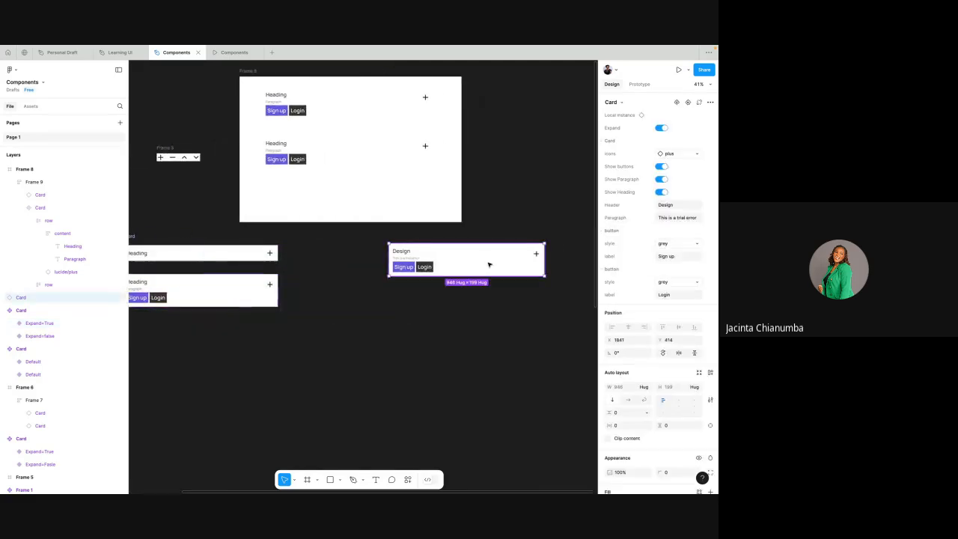
{"action": "left_click", "coordinate": [661, 128]}
{"action": "left_click", "coordinate": [661, 129]}
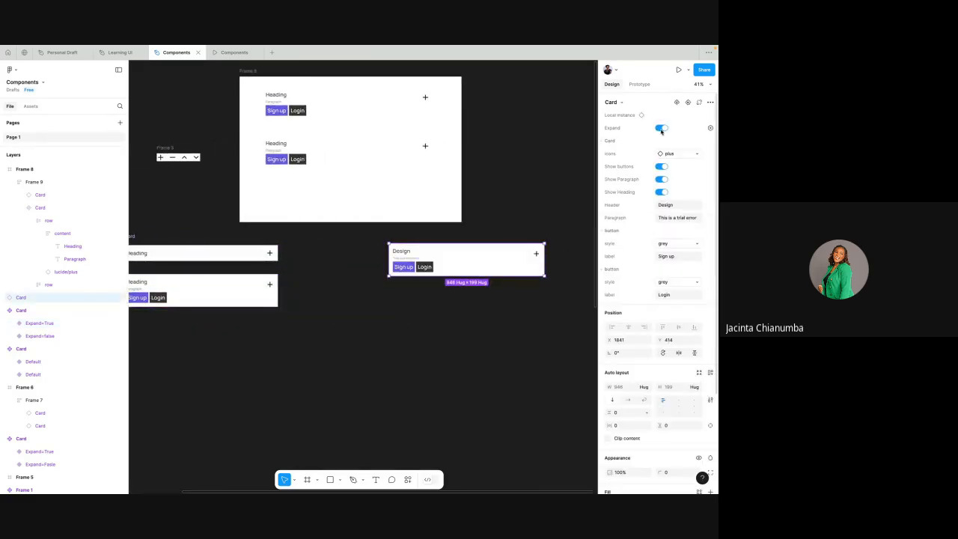
{"action": "left_click", "coordinate": [661, 129]}
{"action": "left_click", "coordinate": [661, 129]}
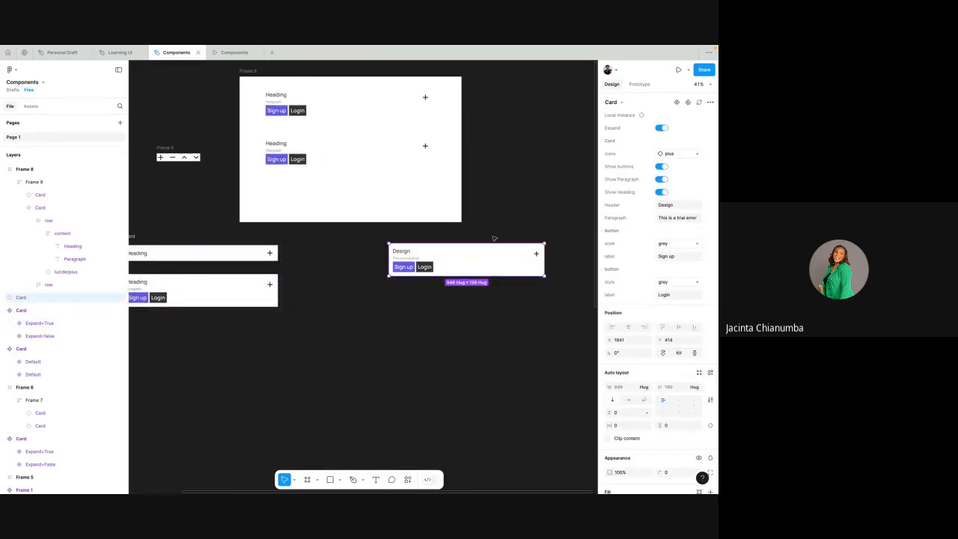
{"action": "scroll", "coordinate": [494, 238], "scroll_direction": "up", "scroll_amount": 3}
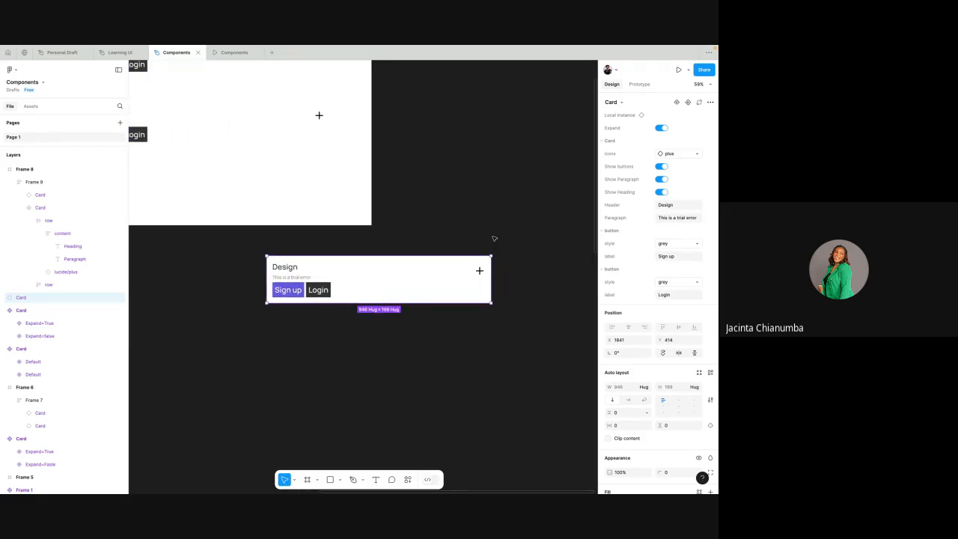
- Check Google Meet for new in-call messages and return to Figma
{"action": "key", "text": "ctrl+Left"}
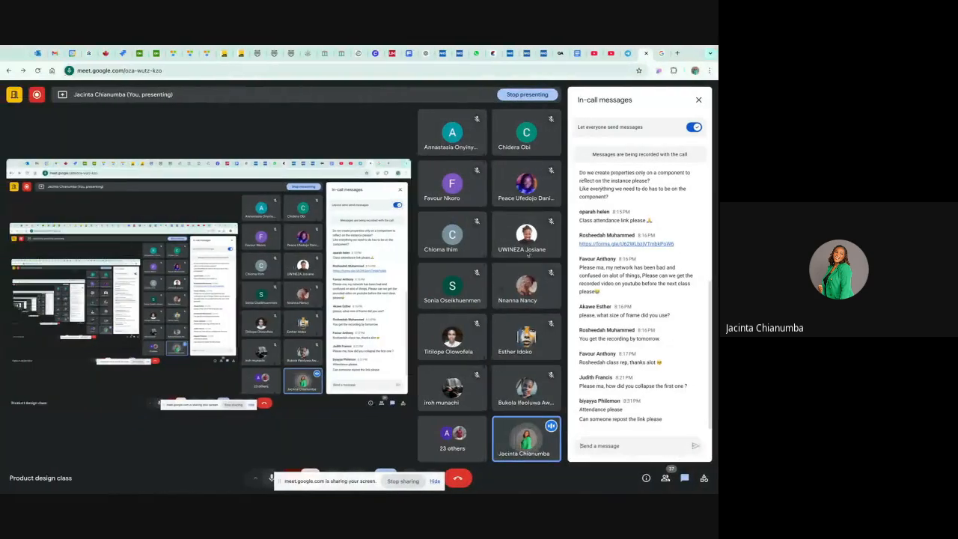
{"action": "key", "text": "ctrl+Right"}
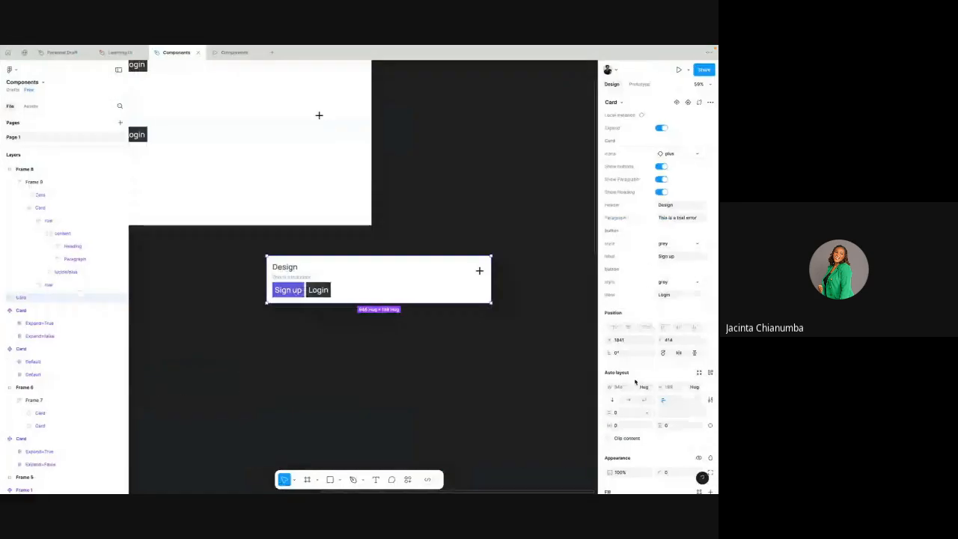
- Collapse and expand the Design card instance repeatedly with its Expand property, leave Expand on, and deselect the card
{"action": "left_click", "coordinate": [660, 129]}
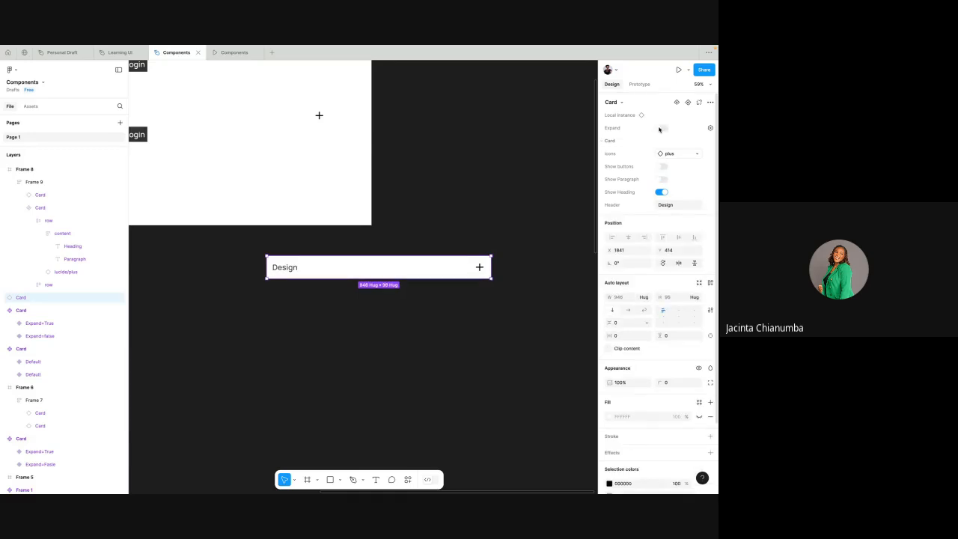
{"action": "left_click", "coordinate": [660, 129]}
{"action": "left_click", "coordinate": [660, 129]}
{"action": "left_click", "coordinate": [661, 129]}
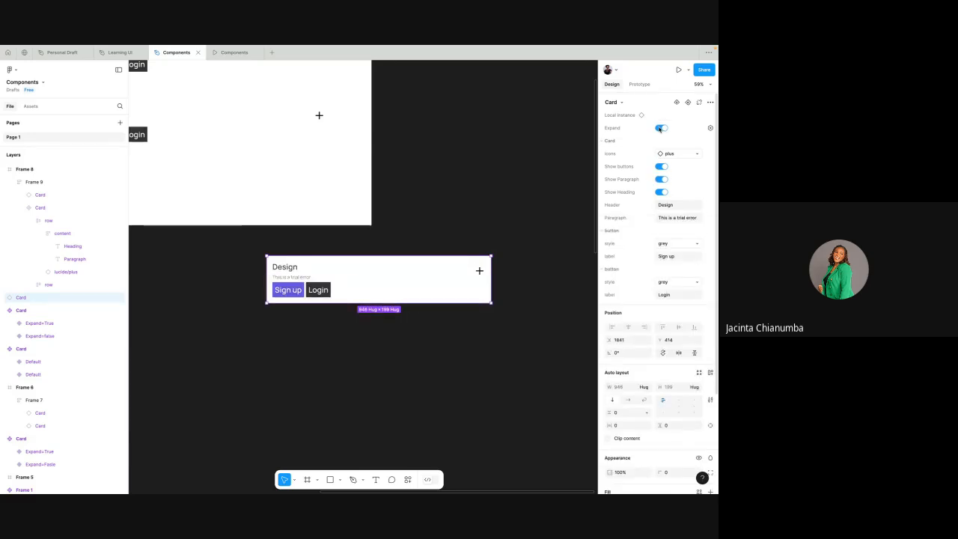
{"action": "left_click", "coordinate": [664, 128]}
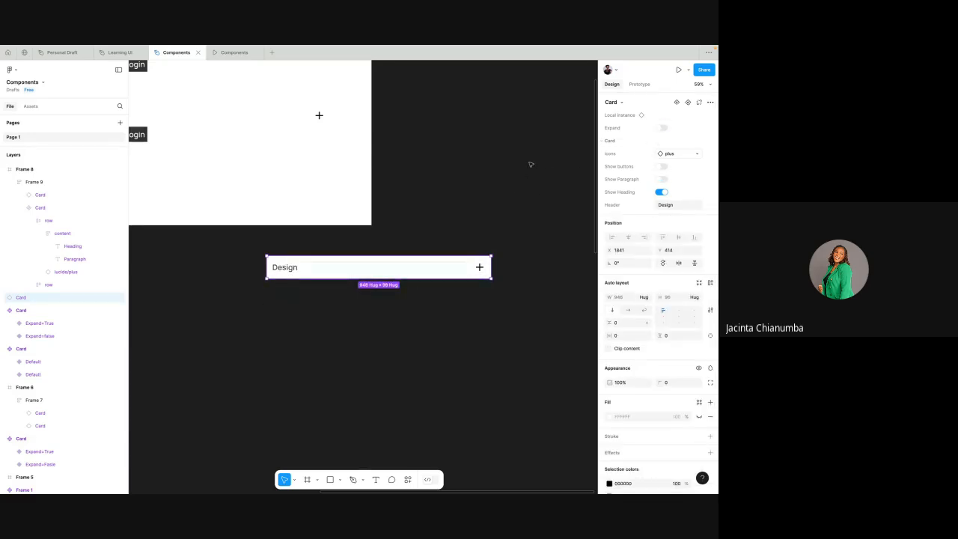
{"action": "left_click", "coordinate": [661, 129]}
{"action": "left_click", "coordinate": [501, 199]}
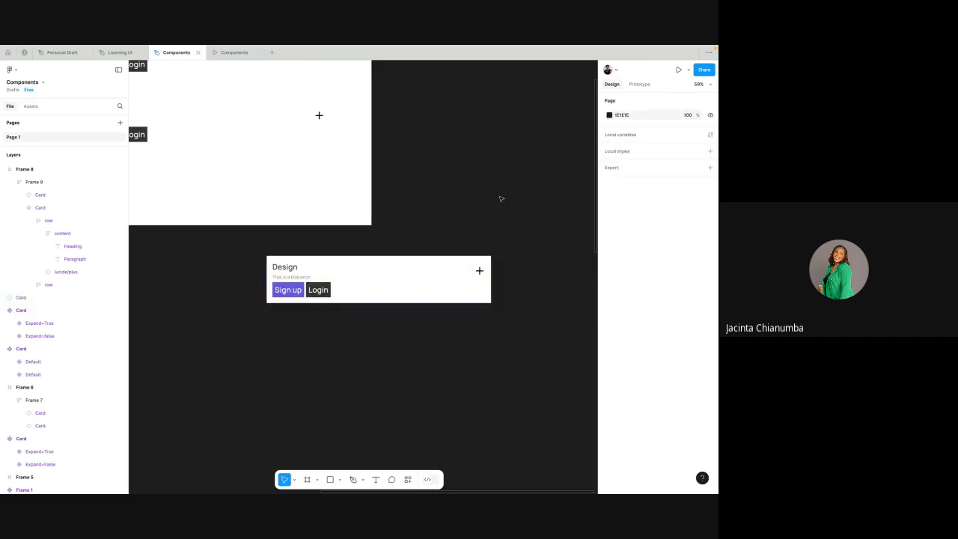
- Select the collapsed variant in the Card component set below Frame 5 to show where the first card comes from
{"action": "scroll", "coordinate": [501, 199], "scroll_direction": "down", "scroll_amount": 3}
{"action": "scroll", "coordinate": [501, 199], "scroll_direction": "left", "scroll_amount": 1}
{"action": "scroll", "coordinate": [321, 335], "scroll_direction": "left", "scroll_amount": 2}
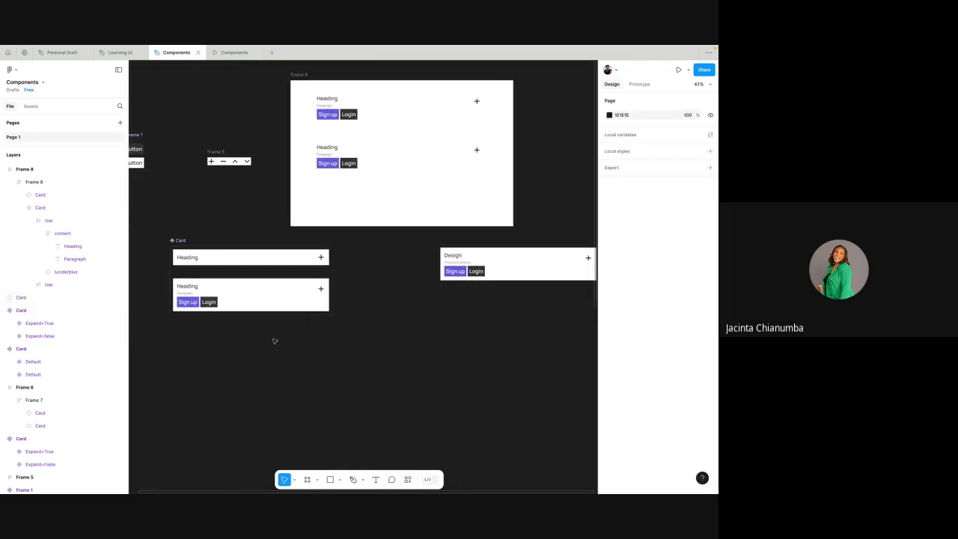
{"action": "scroll", "coordinate": [228, 257], "scroll_direction": "left", "scroll_amount": 2}
{"action": "scroll", "coordinate": [229, 258], "scroll_direction": "up", "scroll_amount": 3}
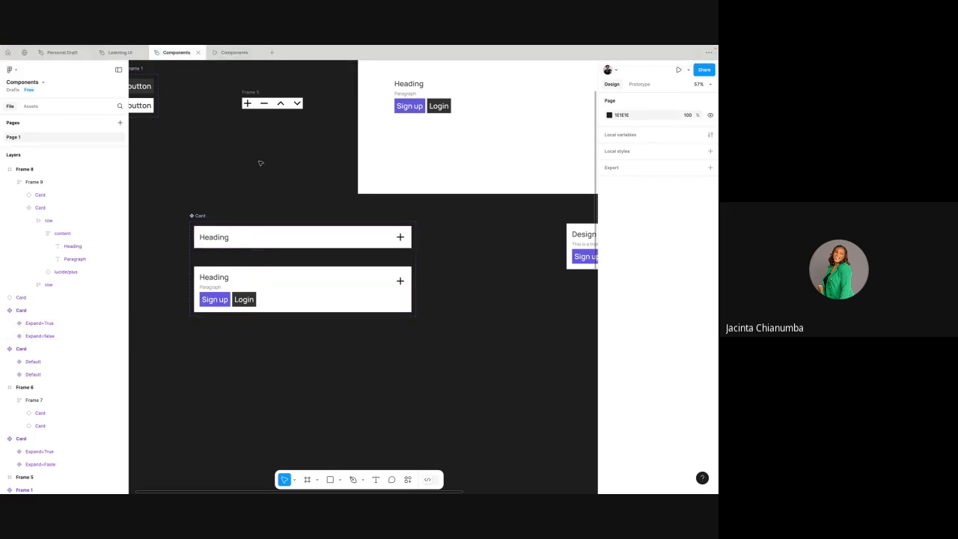
{"action": "left_click", "coordinate": [244, 243]}
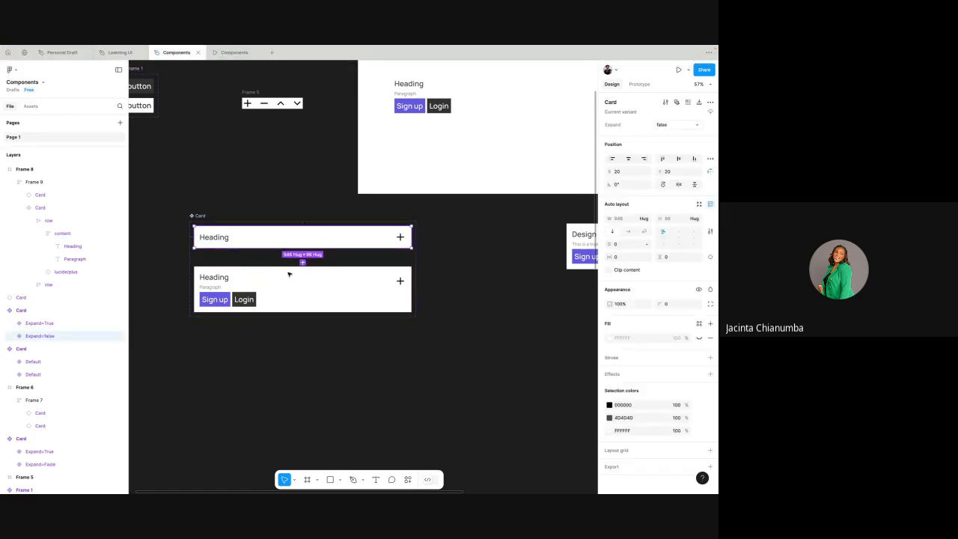
- Select the Design card instance beside the component set, toggle its Expand property off and back on, and deselect the card
{"action": "scroll", "coordinate": [396, 261], "scroll_direction": "right", "scroll_amount": 4}
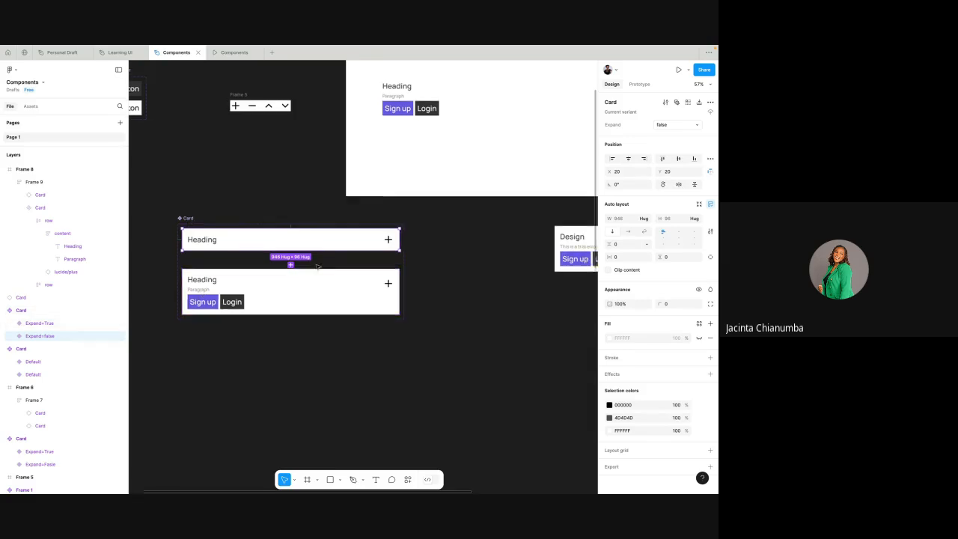
{"action": "scroll", "coordinate": [396, 261], "scroll_direction": "right", "scroll_amount": 2}
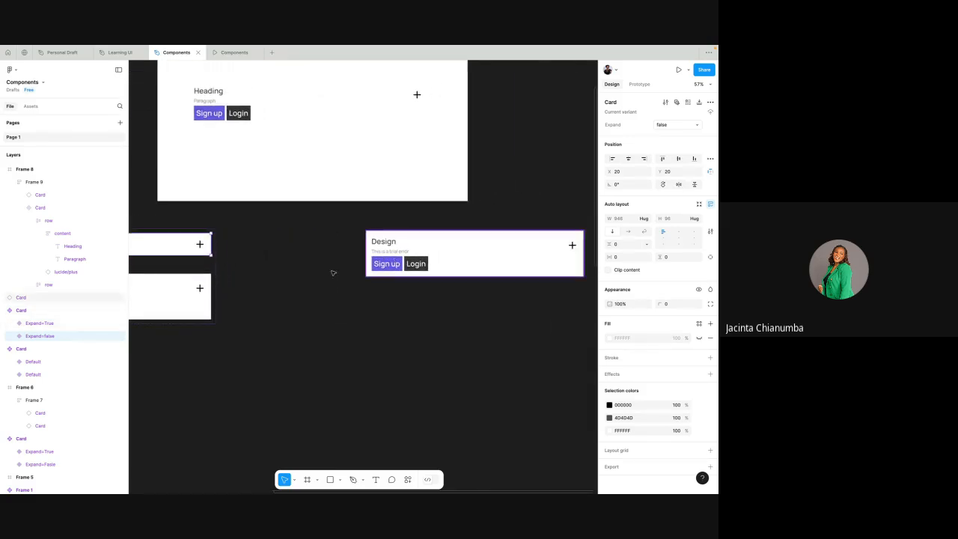
{"action": "scroll", "coordinate": [332, 272], "scroll_direction": "left", "scroll_amount": 5}
{"action": "scroll", "coordinate": [348, 274], "scroll_direction": "right", "scroll_amount": 4}
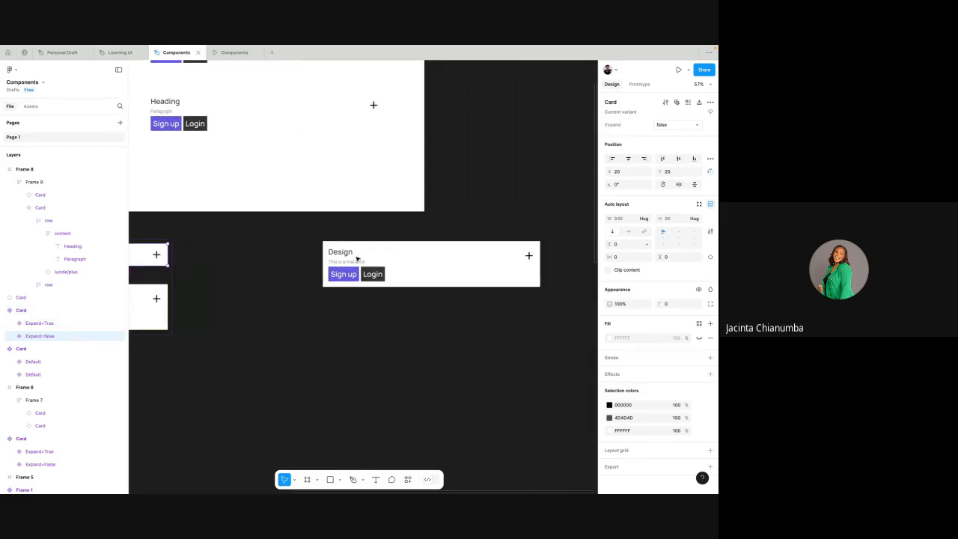
{"action": "left_click", "coordinate": [355, 255]}
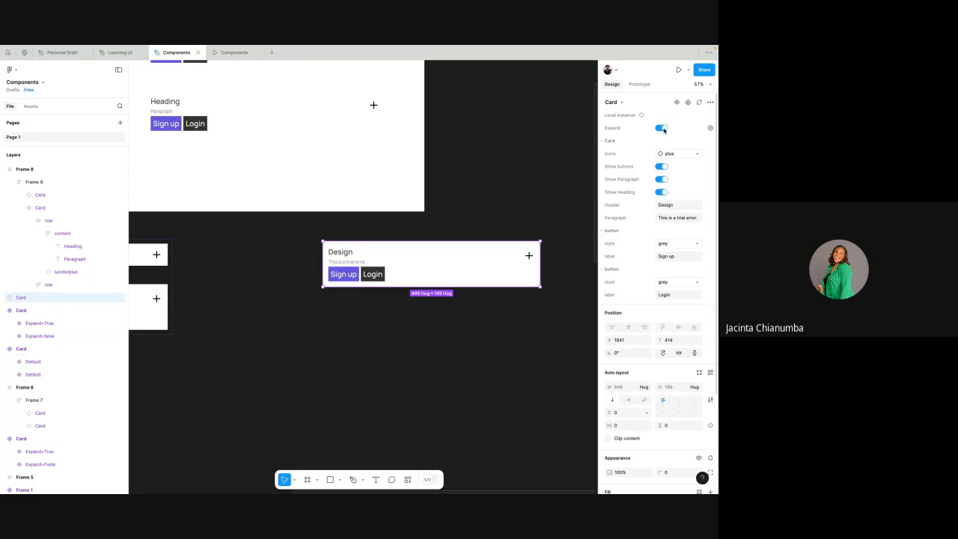
{"action": "left_click", "coordinate": [662, 129]}
{"action": "left_click", "coordinate": [662, 129]}
{"action": "left_click", "coordinate": [510, 197]}
- Switch to Google Meet and stop presenting the screen to the class
{"action": "key", "text": "ctrl+Left"}
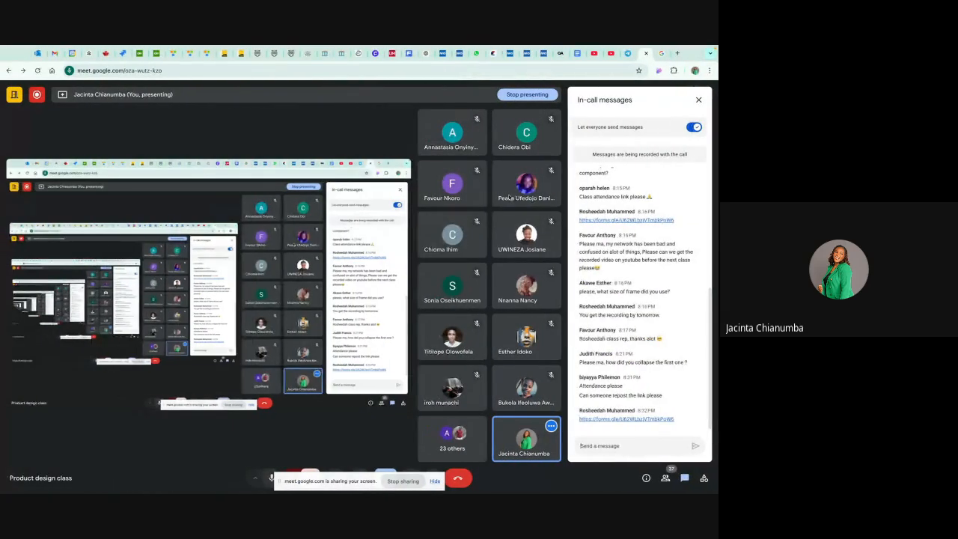
{"action": "left_click", "coordinate": [526, 94]}
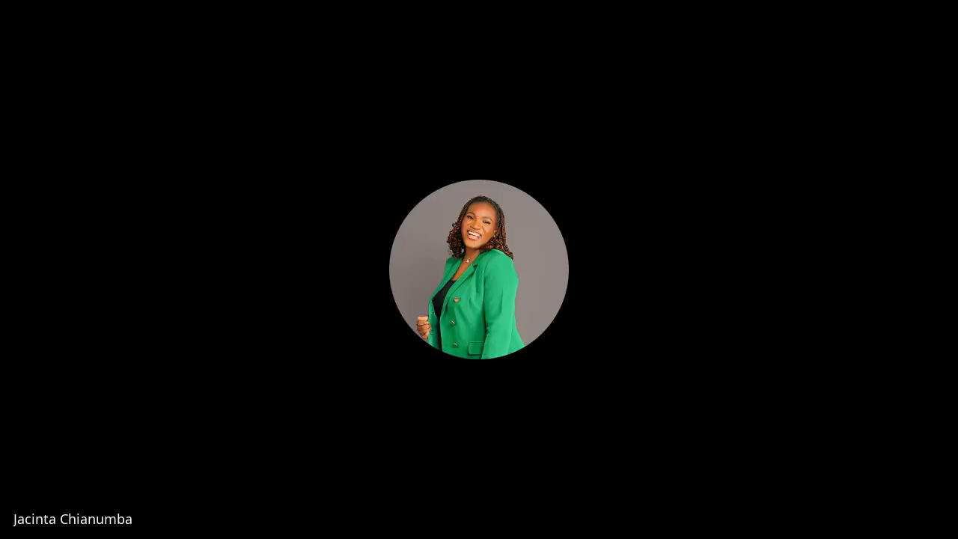